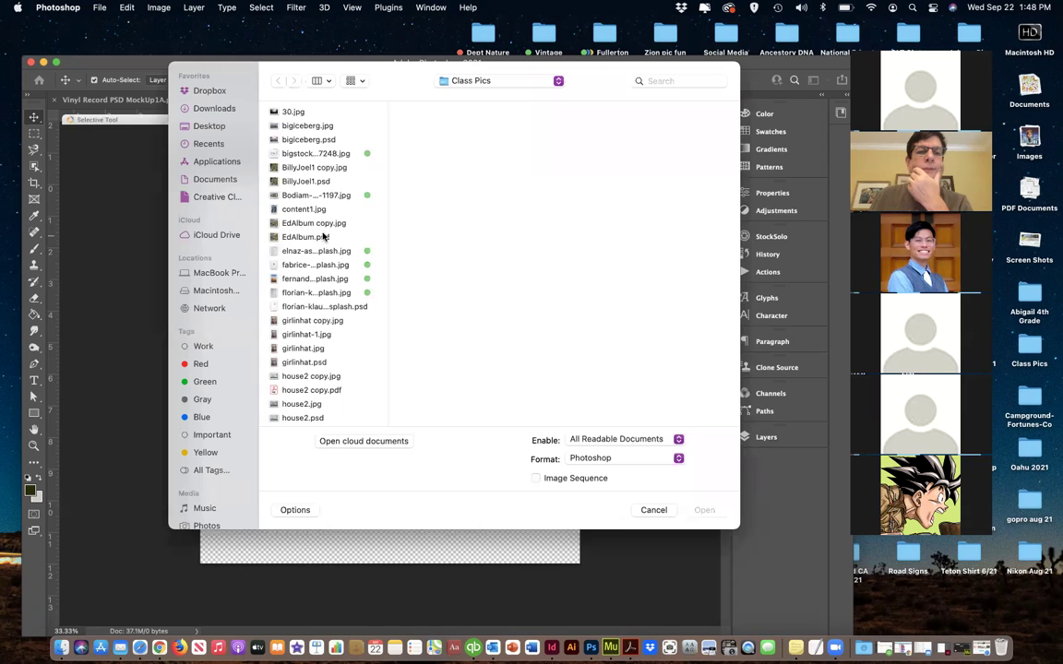
# Browse to the Sequoia Day 3 2018 folder inside the Sequoia 2018 folder on the Desktop
pyautogui.click(206, 128)
pyautogui.scroll(-10, 324, 256)
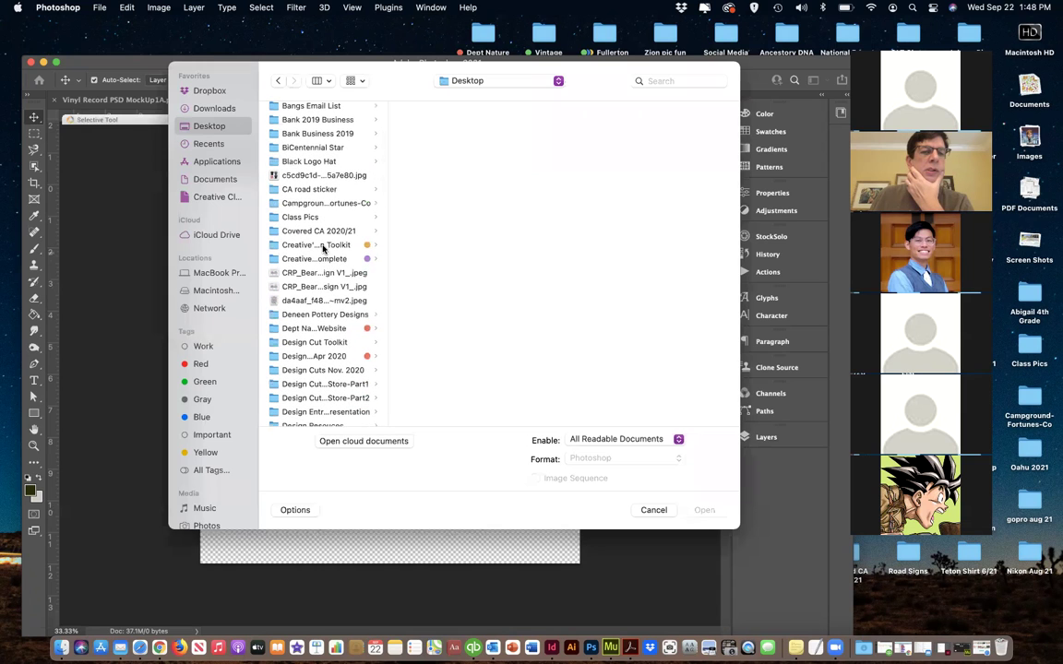
pyautogui.scroll(-15, 322, 260)
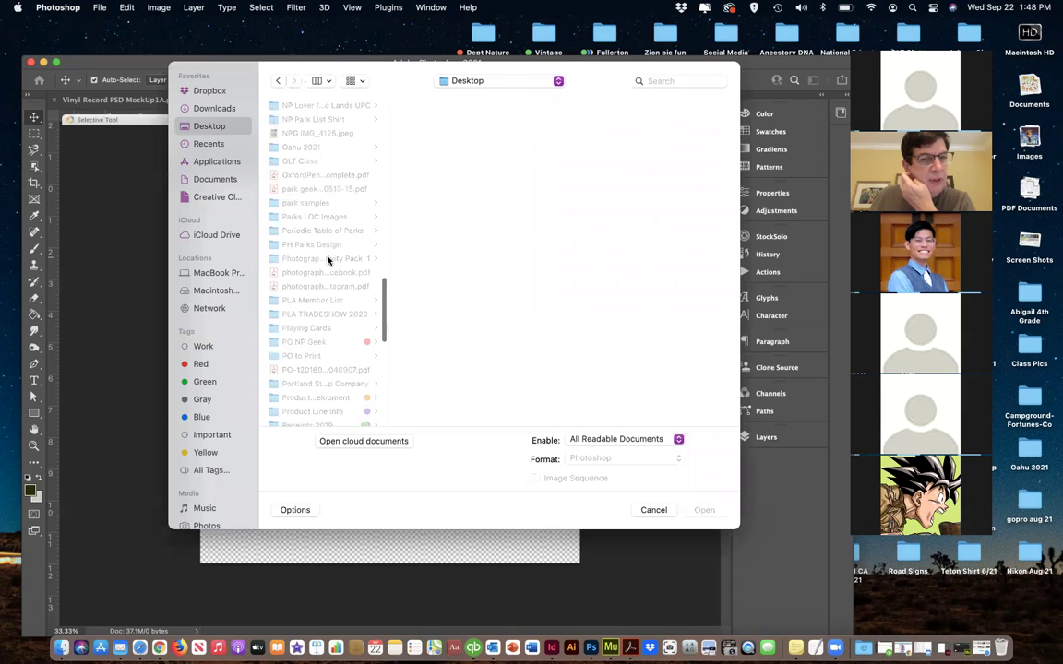
pyautogui.scroll(-3, 327, 259)
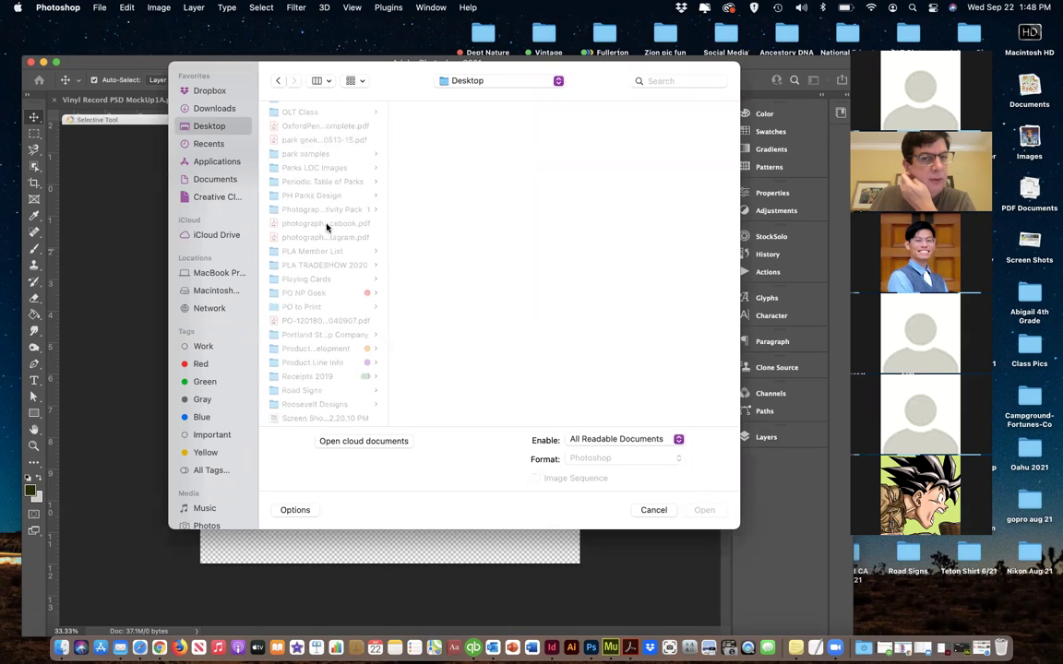
pyautogui.scroll(-8, 323, 259)
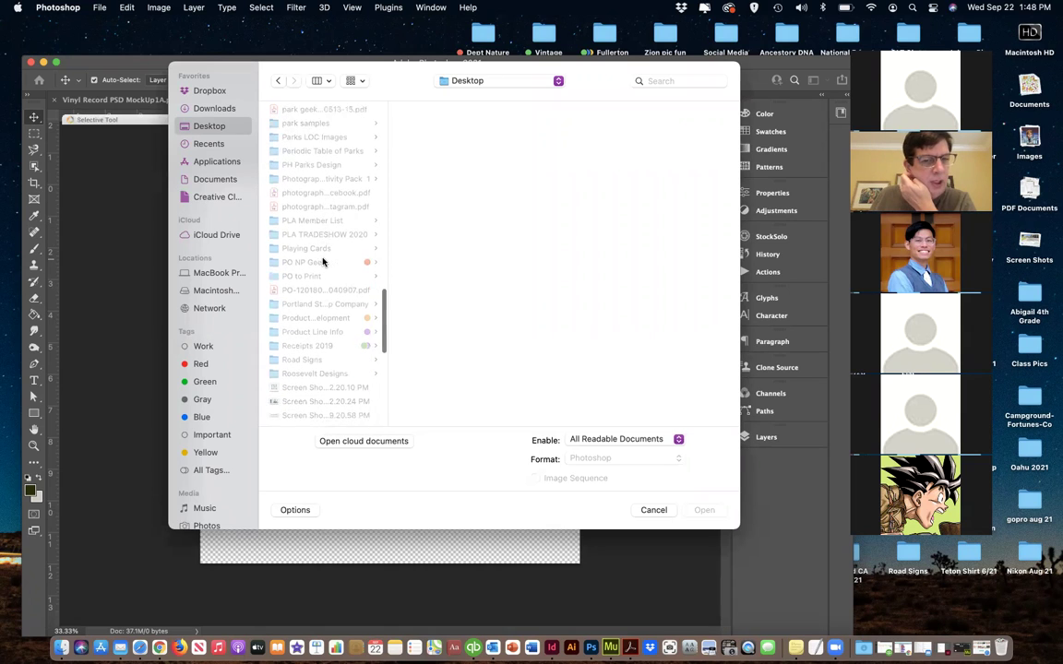
pyautogui.scroll(-7, 322, 255)
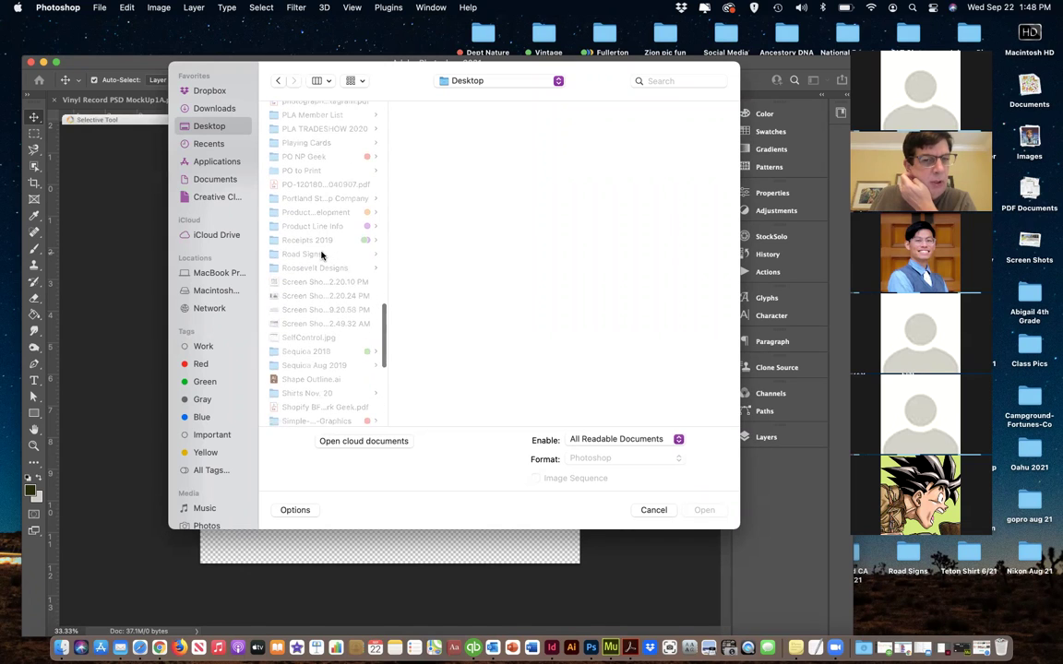
pyautogui.scroll(-3, 321, 251)
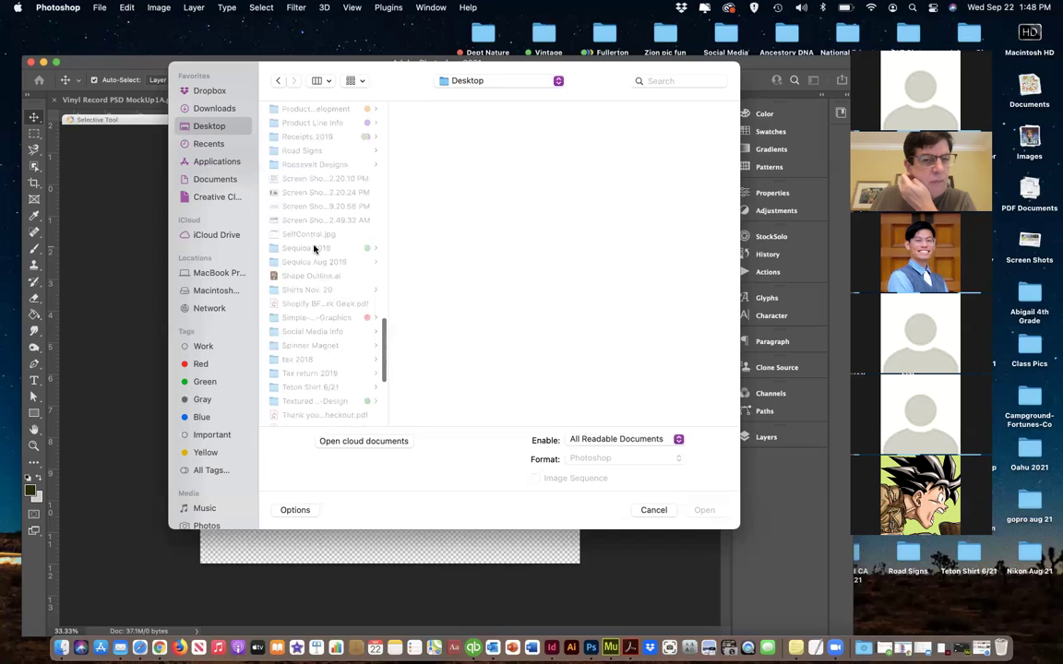
pyautogui.scroll(-1, 311, 246)
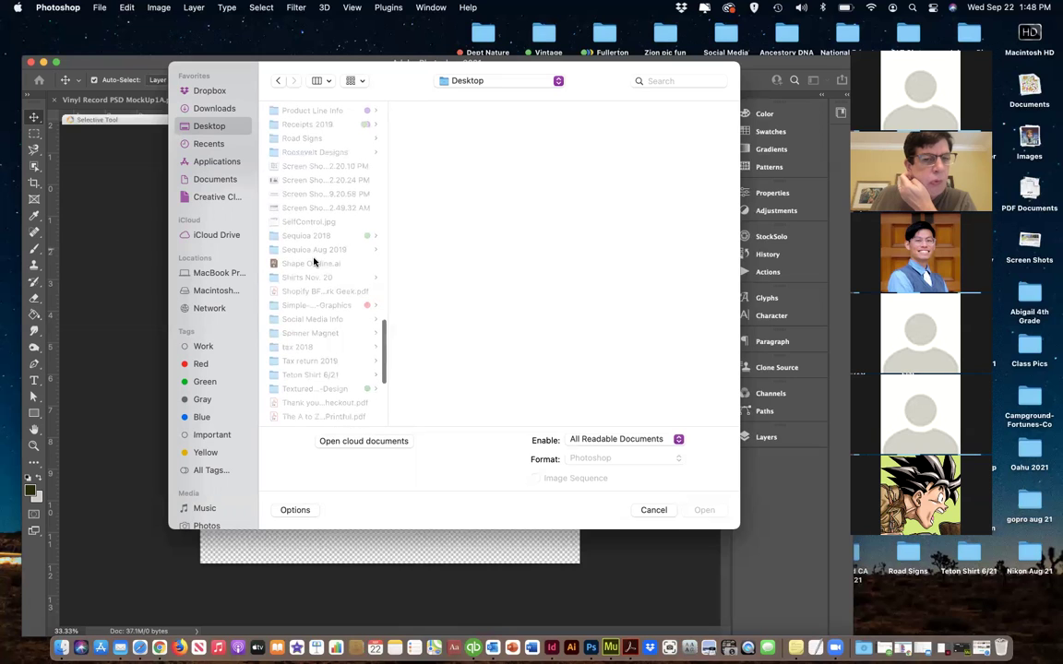
pyautogui.click(306, 236)
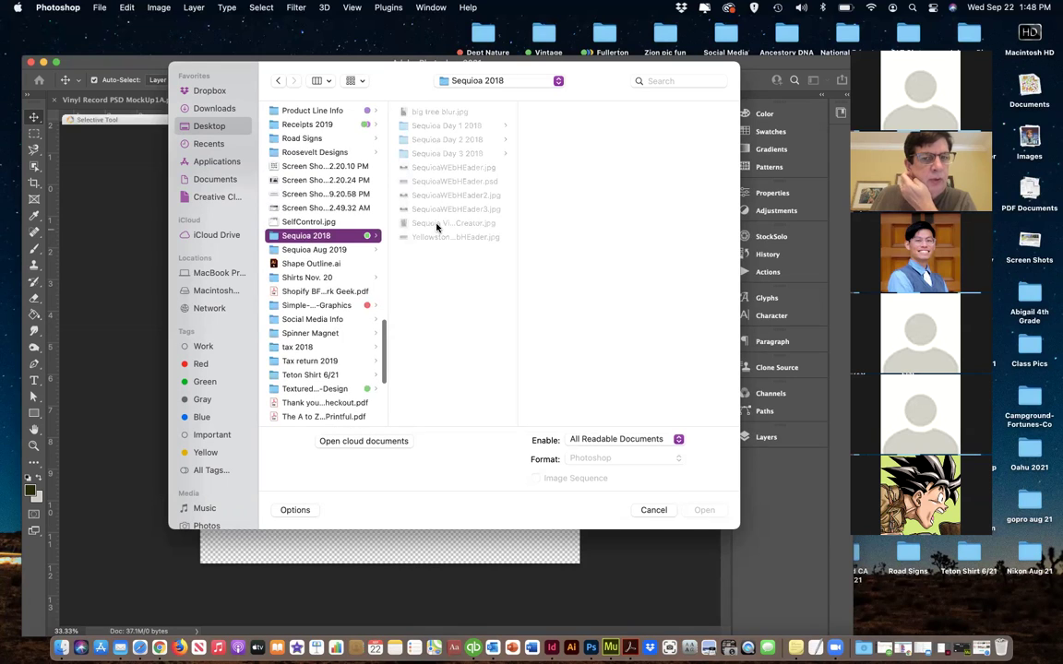
pyautogui.click(434, 153)
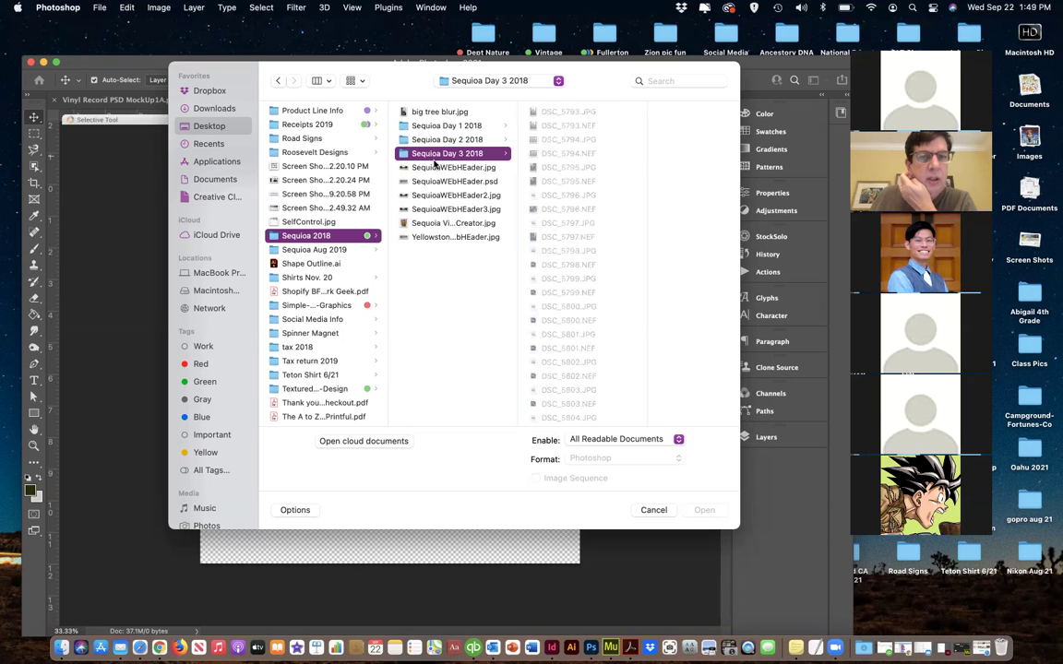
# Preview several forest photos in the folder and open the raw file DSC_5816.NEF
pyautogui.click(544, 252)
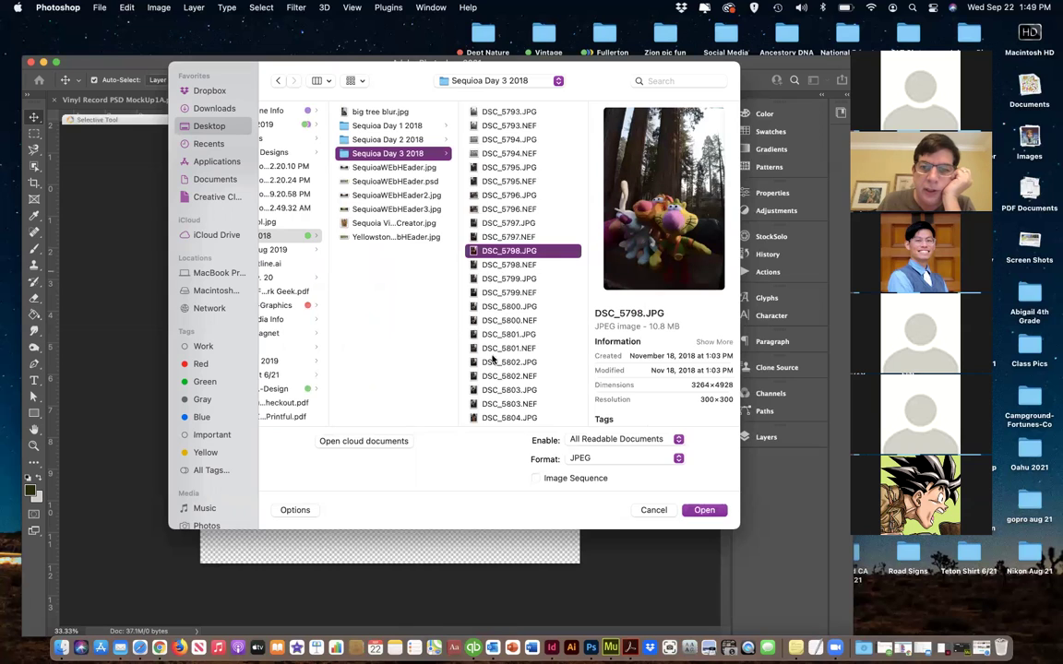
pyautogui.scroll(-10, 498, 365)
pyautogui.click(501, 329)
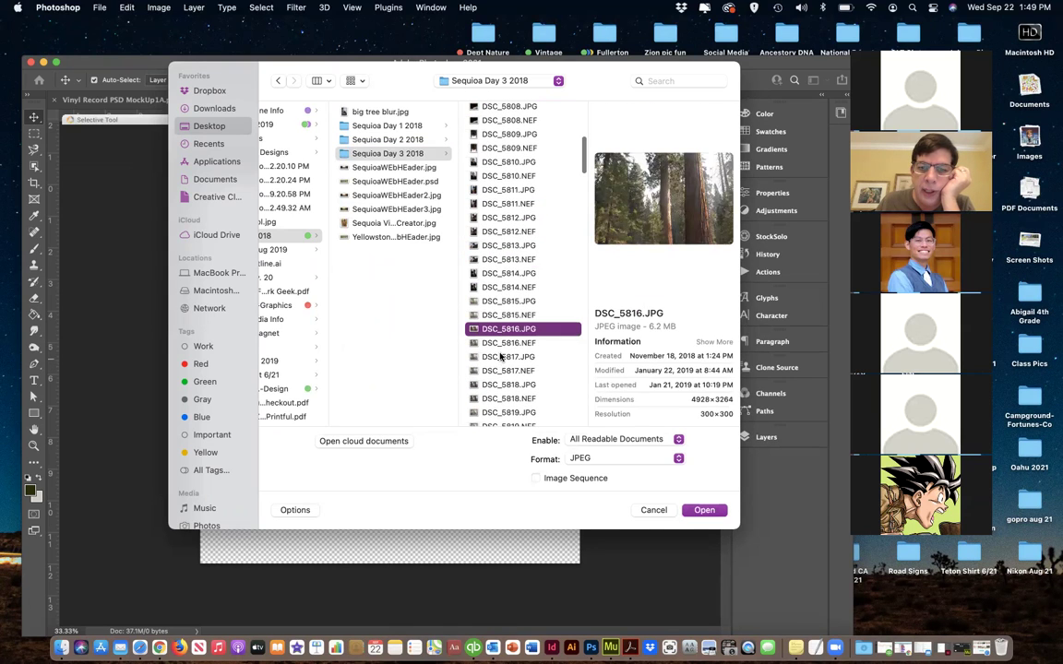
pyautogui.click(496, 357)
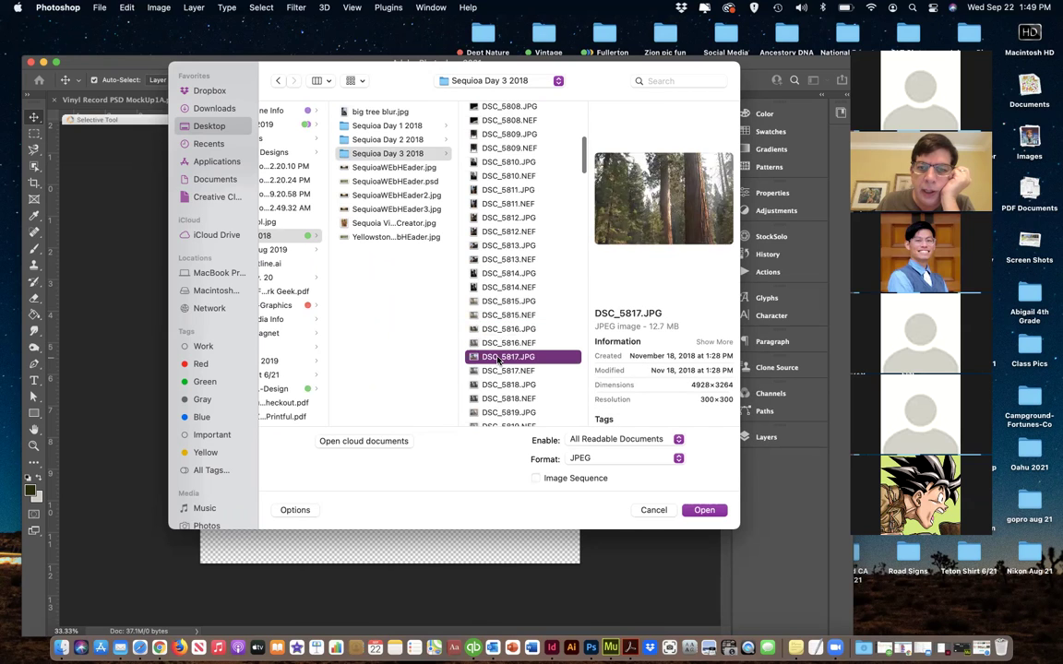
pyautogui.click(492, 330)
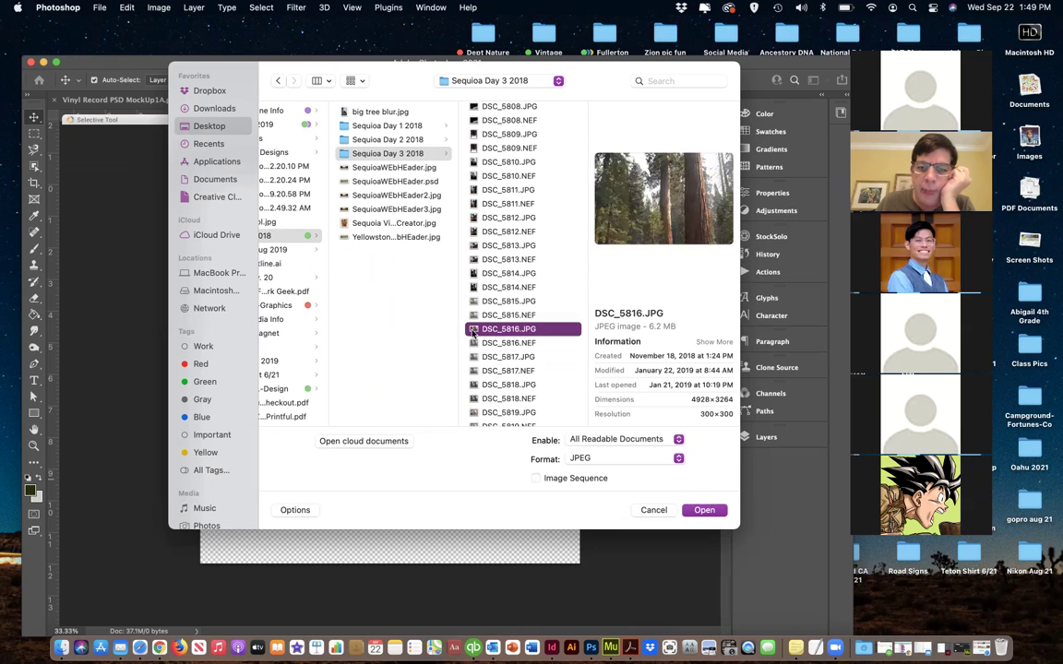
pyautogui.click(504, 344)
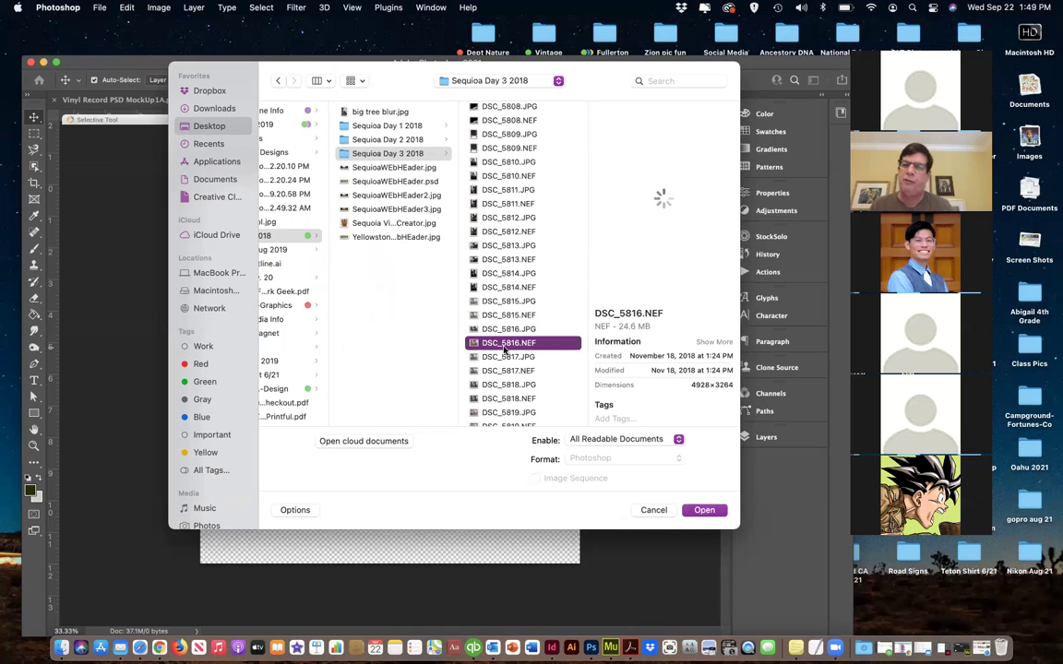
pyautogui.click(705, 511)
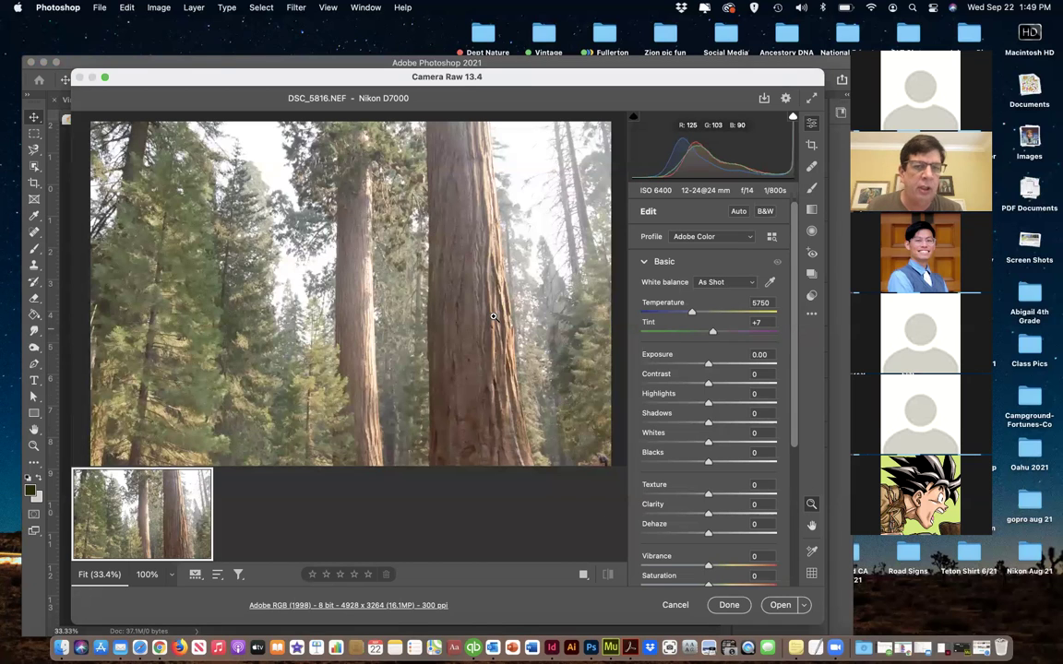
# Set the raw photo's Exposure to -0.45, Contrast to +32, Highlights to -70 and Shadows to +32
pyautogui.moveTo(707, 365); pyautogui.dragTo(771, 403)
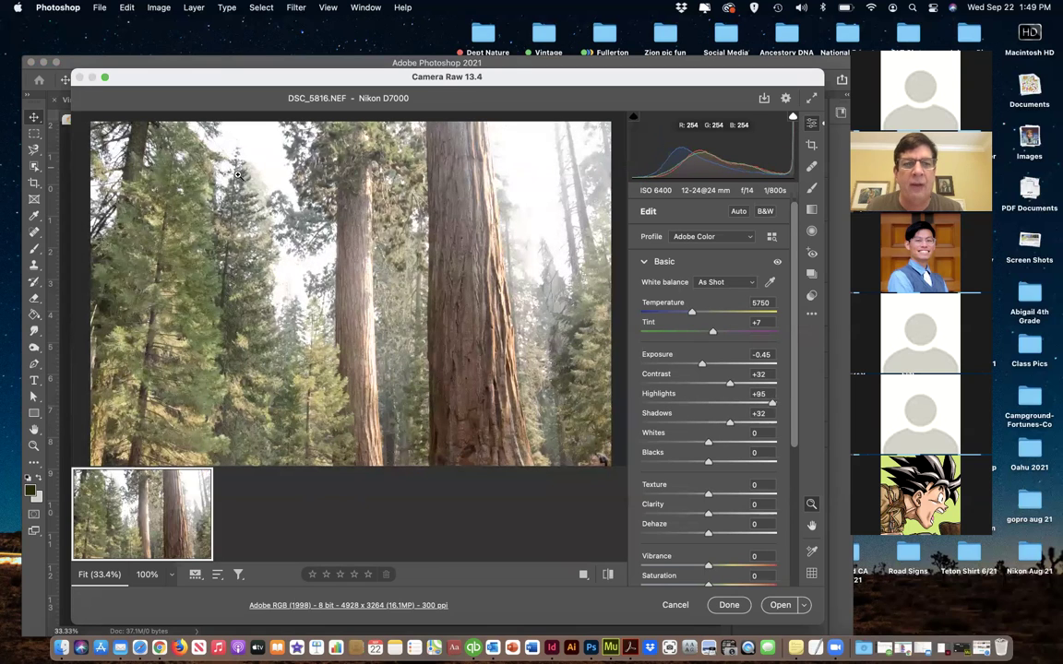
pyautogui.click(674, 404)
pyautogui.moveTo(674, 404); pyautogui.dragTo(661, 404)
# Set Whites -42, Blacks +11, Texture +18, Clarity +13, Dehaze +19, Vibrance +17 and Saturation +22, and compare the edit with the original
pyautogui.moveTo(707, 443); pyautogui.dragTo(724, 579)
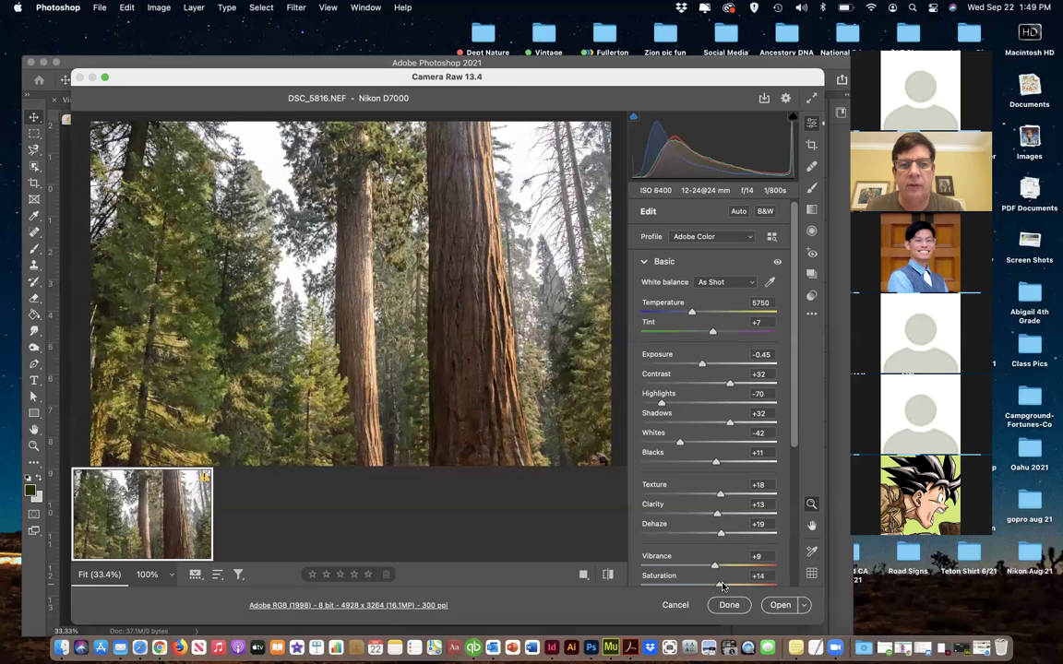
pyautogui.click(607, 575)
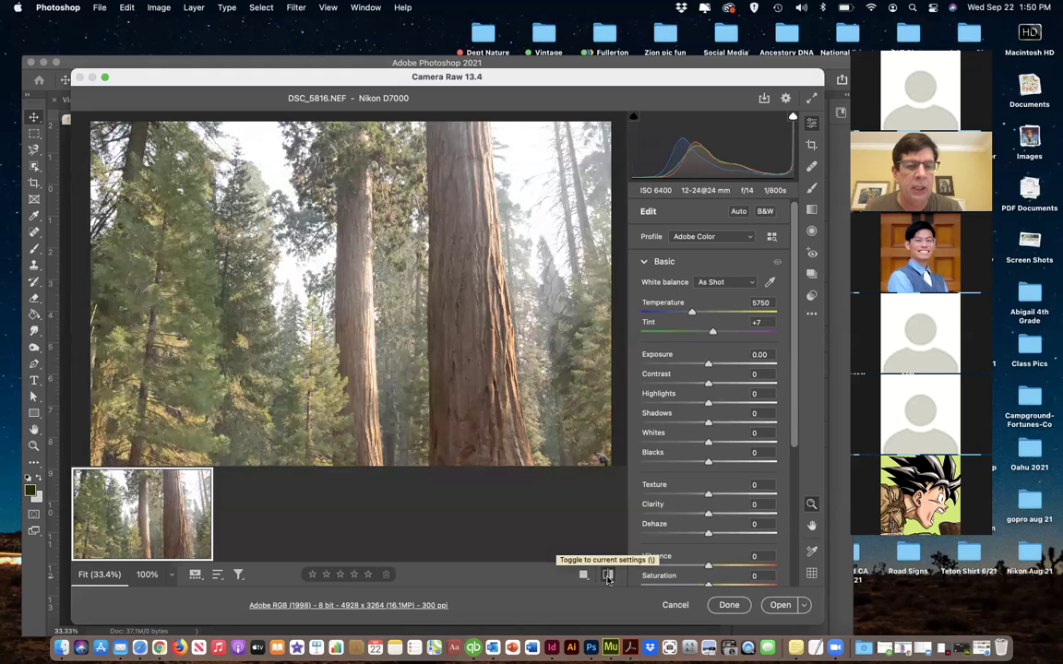
pyautogui.click(607, 575)
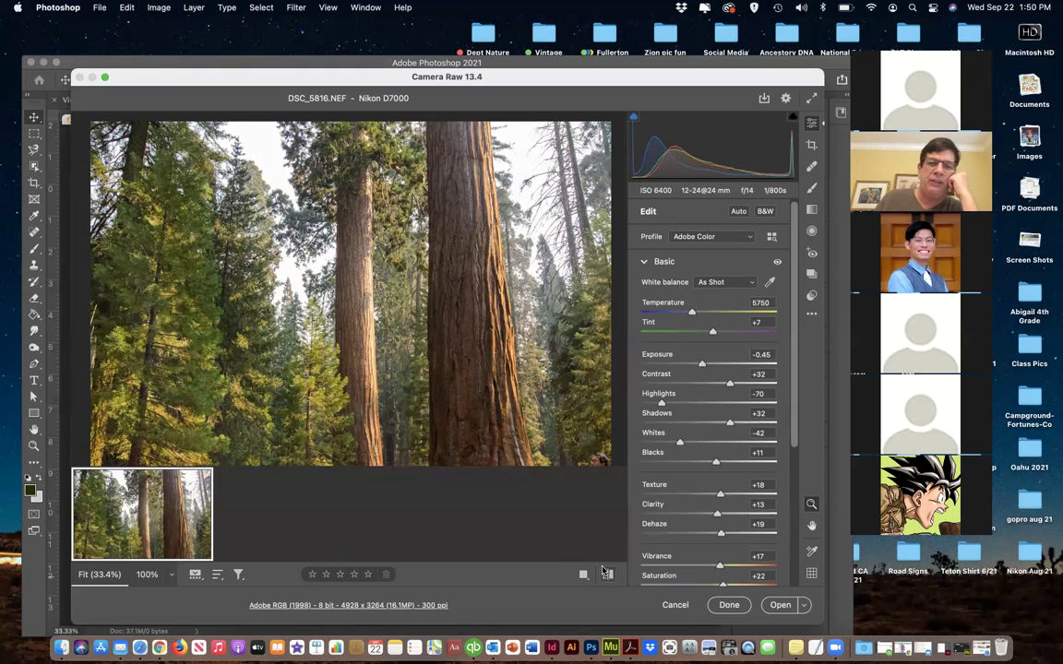
# Open the adjusted raw photo from Camera Raw as a smart object and move the floating Selective Tool palette slightly down
pyautogui.click(803, 604)
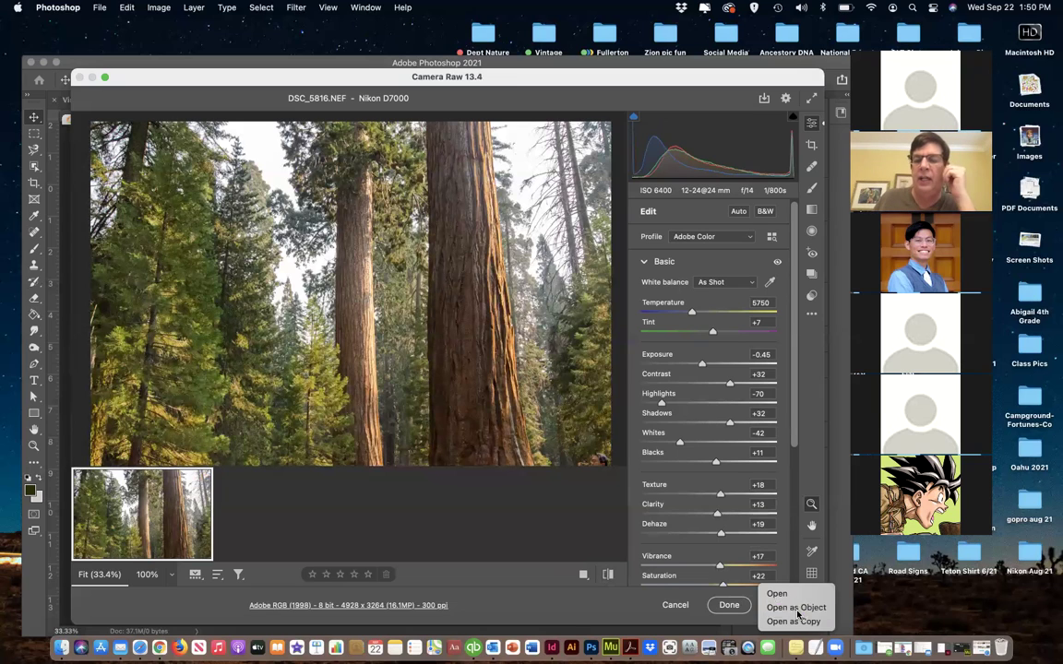
pyautogui.click(797, 608)
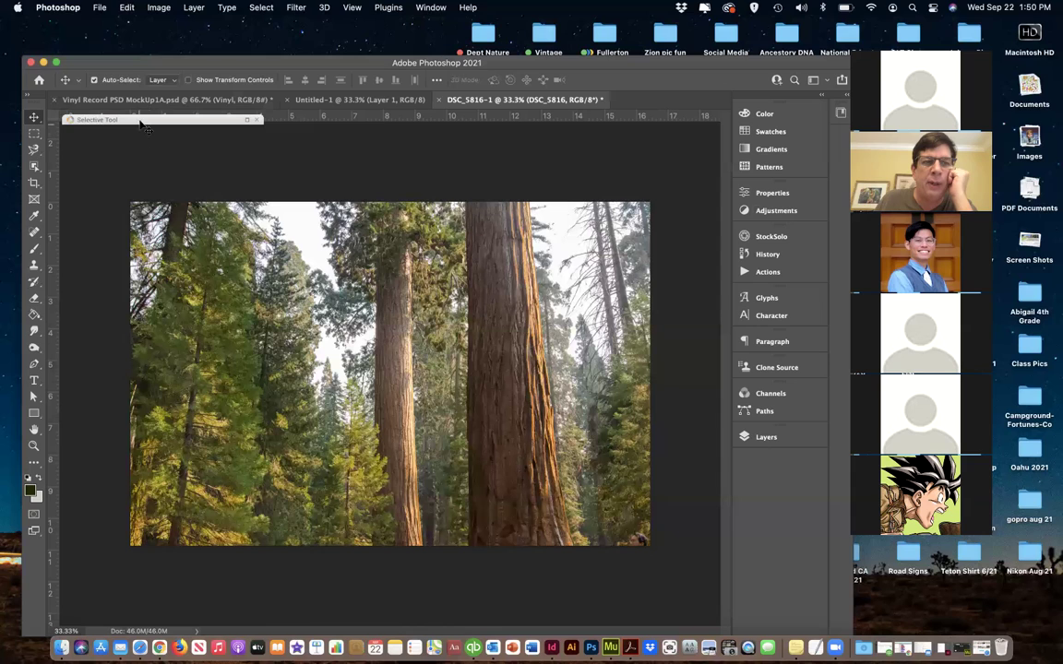
pyautogui.moveTo(143, 121); pyautogui.dragTo(145, 138)
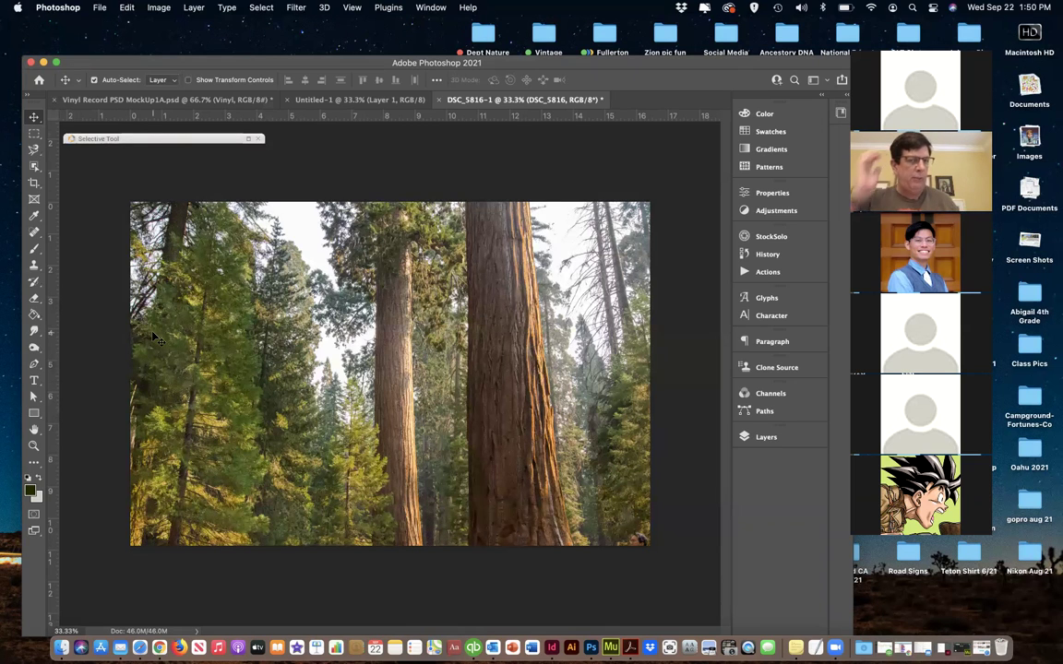
# Resize the canvas to 12 by 12 inches from the centre anchor, accepting the clipping
pyautogui.click(157, 7)
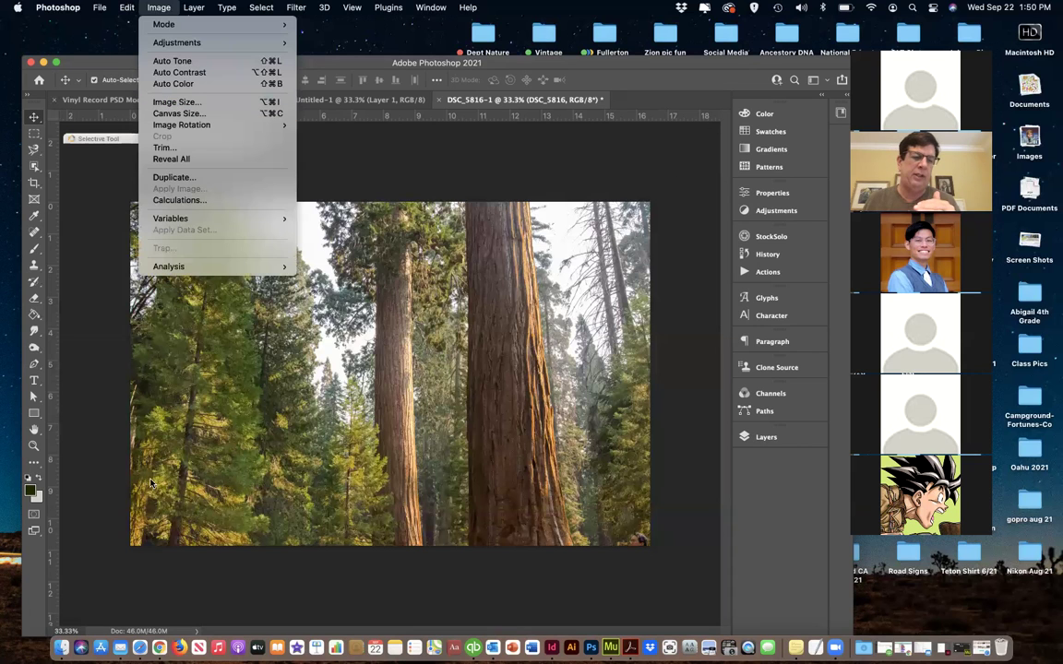
pyautogui.moveTo(187, 126)
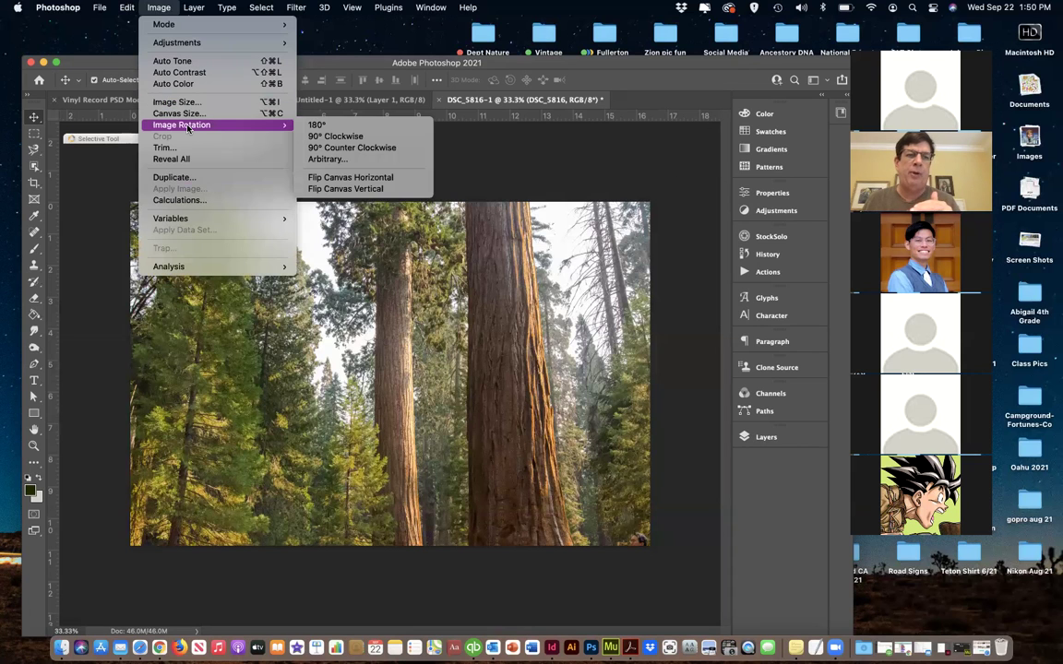
pyautogui.click(180, 113)
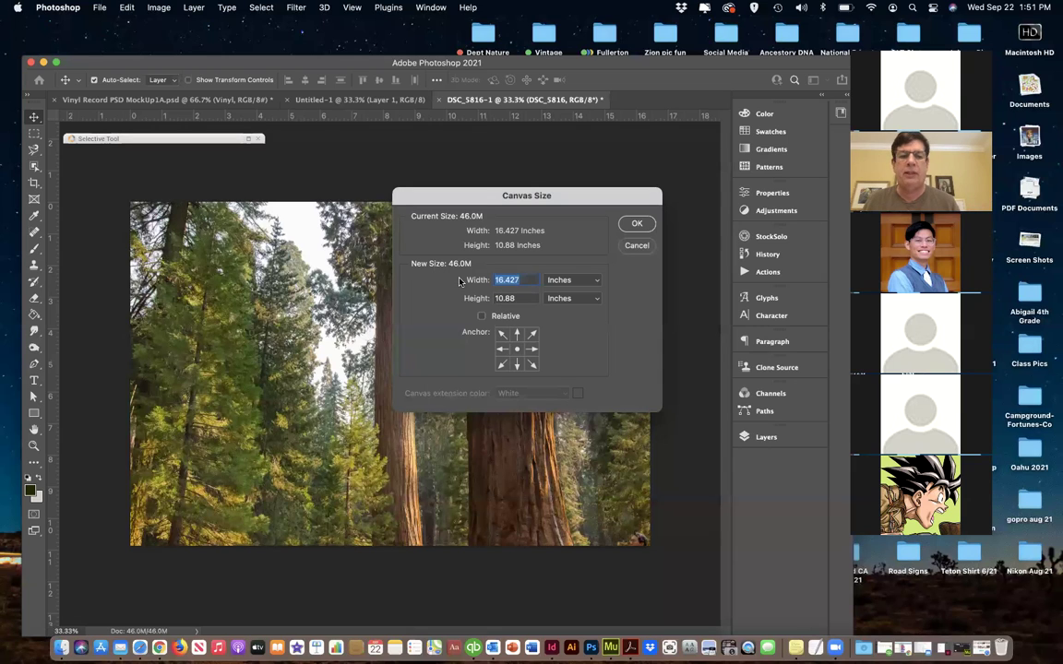
pyautogui.write('12')
pyautogui.press('Tab')
pyautogui.write('12')
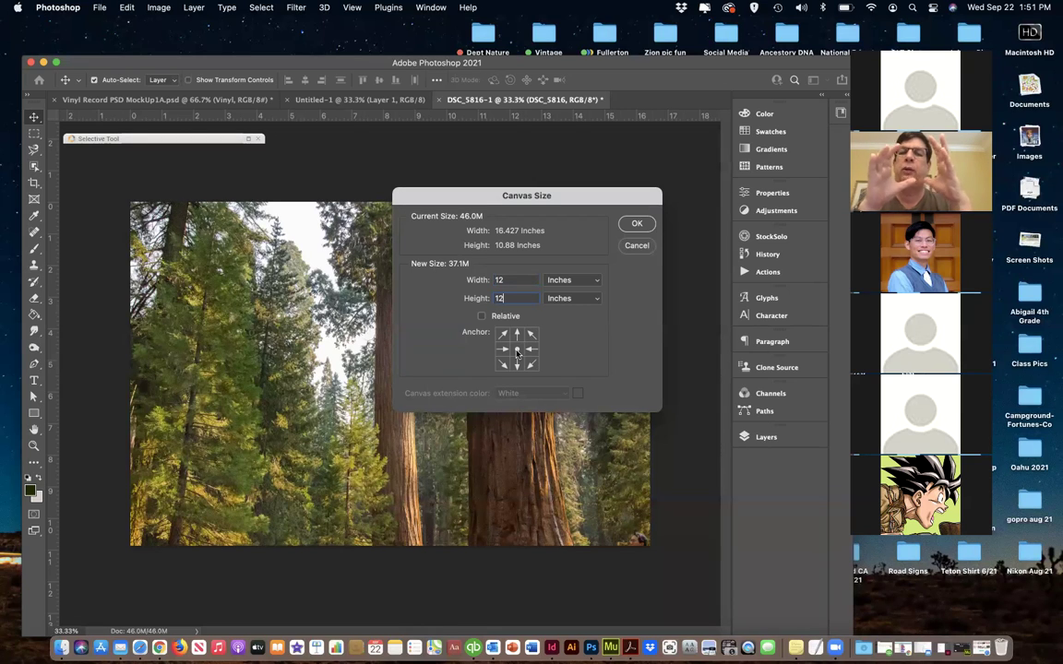
pyautogui.press('Return')
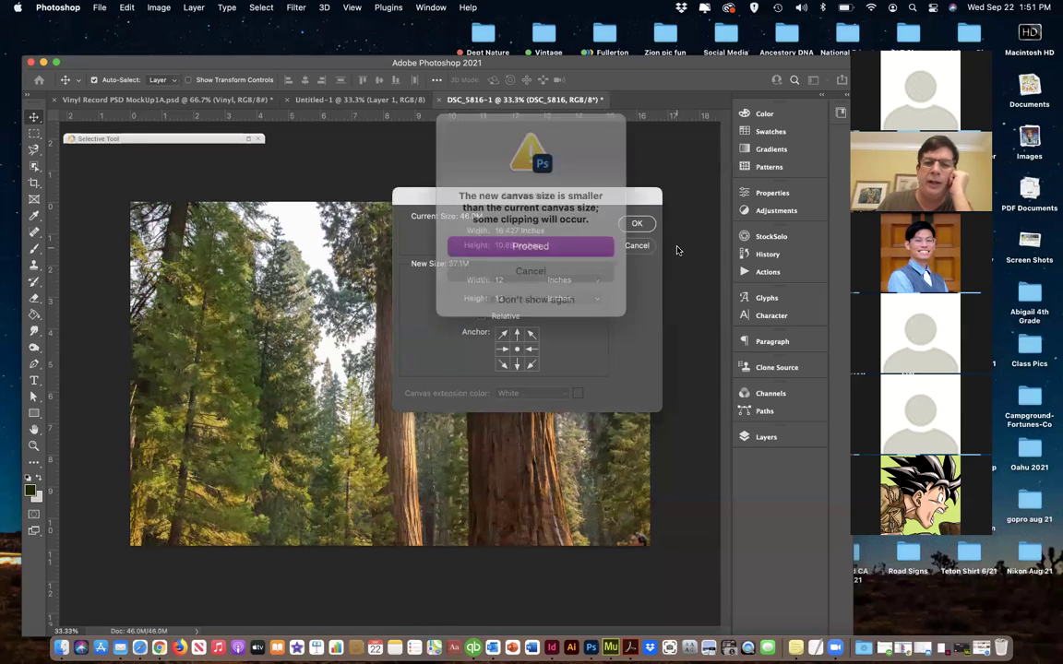
pyautogui.click(517, 241)
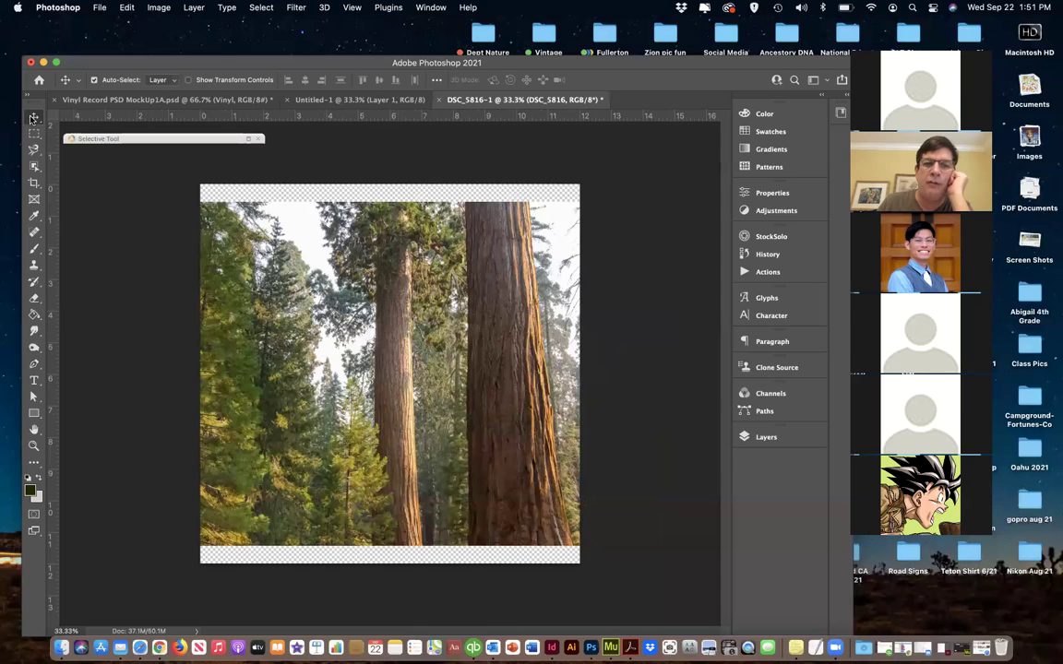
# Scale the tree photo proportionally to about 117% and reposition it so it fills the square canvas with both large trunks in frame
pyautogui.moveTo(423, 409); pyautogui.dragTo(480, 399)
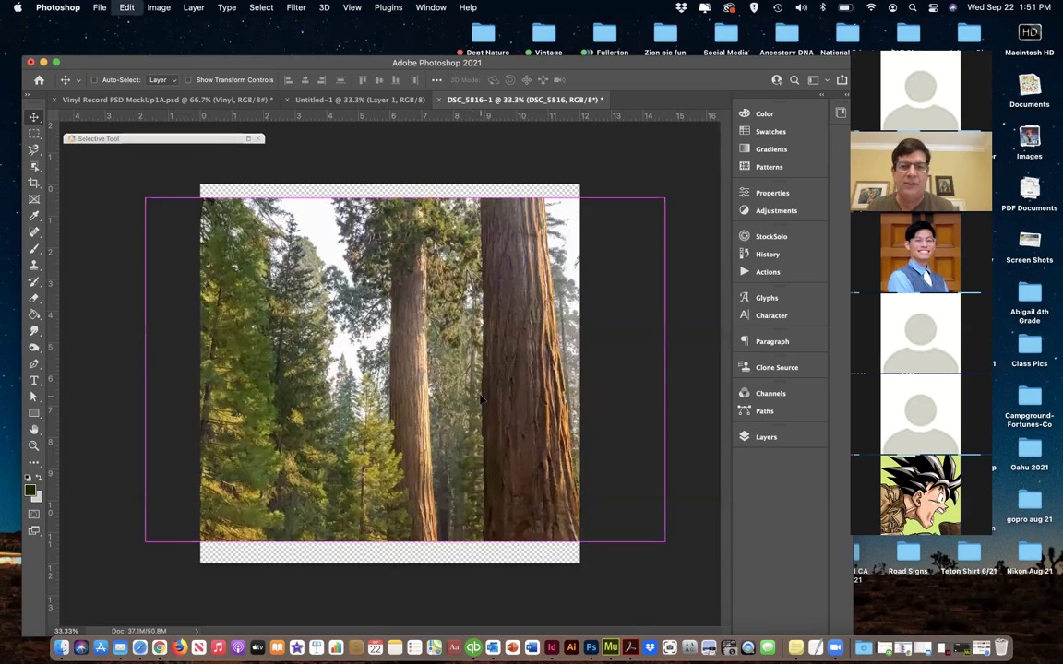
pyautogui.press('super+t')
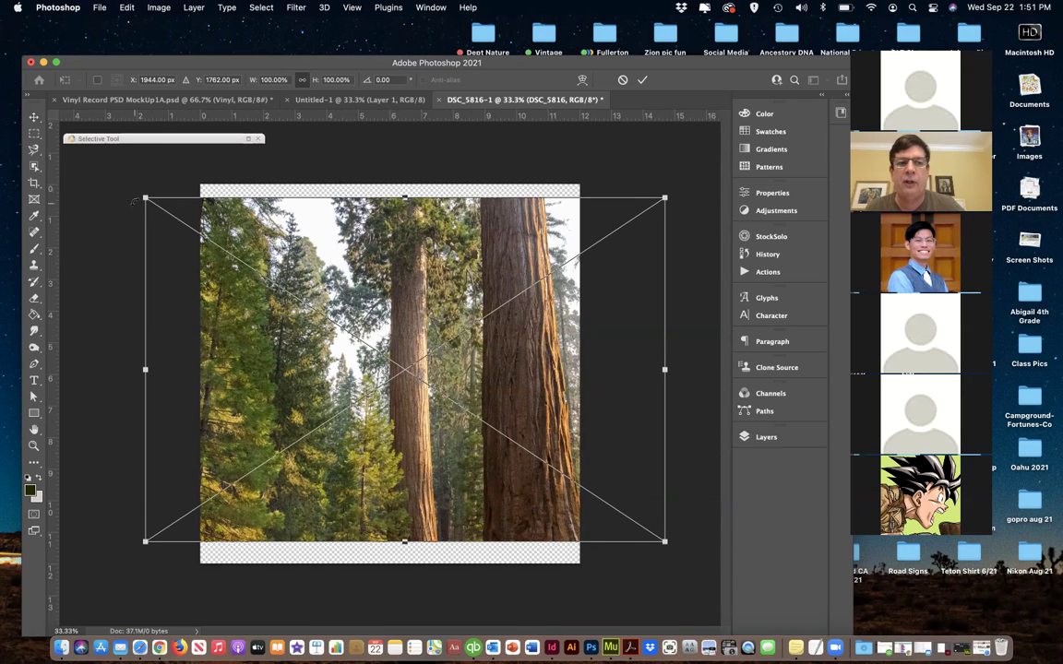
pyautogui.moveTo(144, 195); pyautogui.dragTo(104, 166)
pyautogui.moveTo(679, 552); pyautogui.dragTo(711, 573)
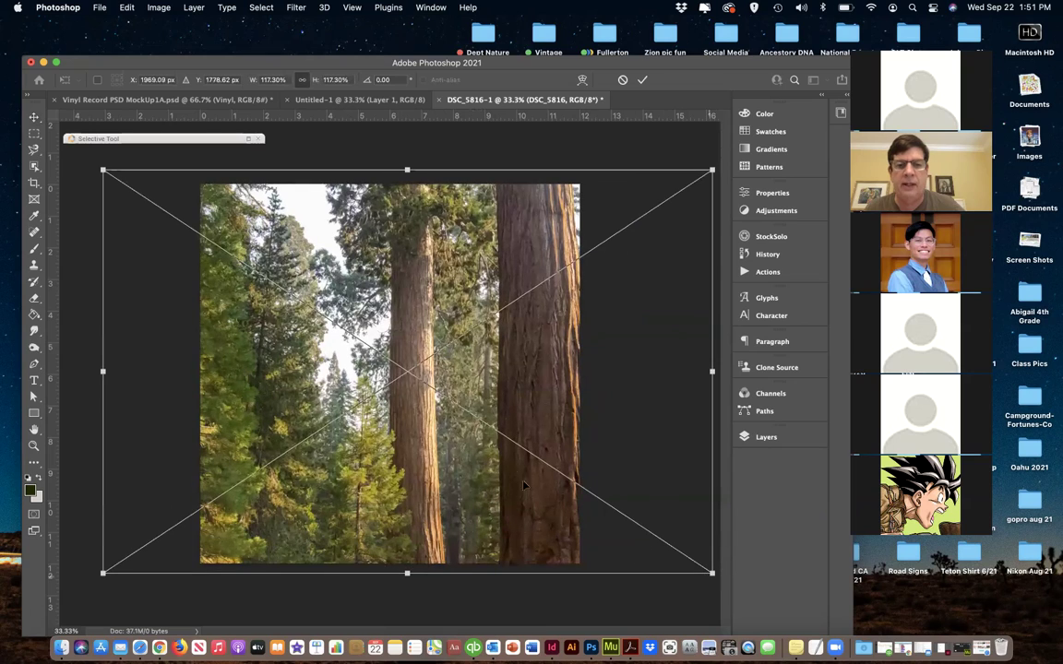
pyautogui.moveTo(469, 475); pyautogui.dragTo(489, 485)
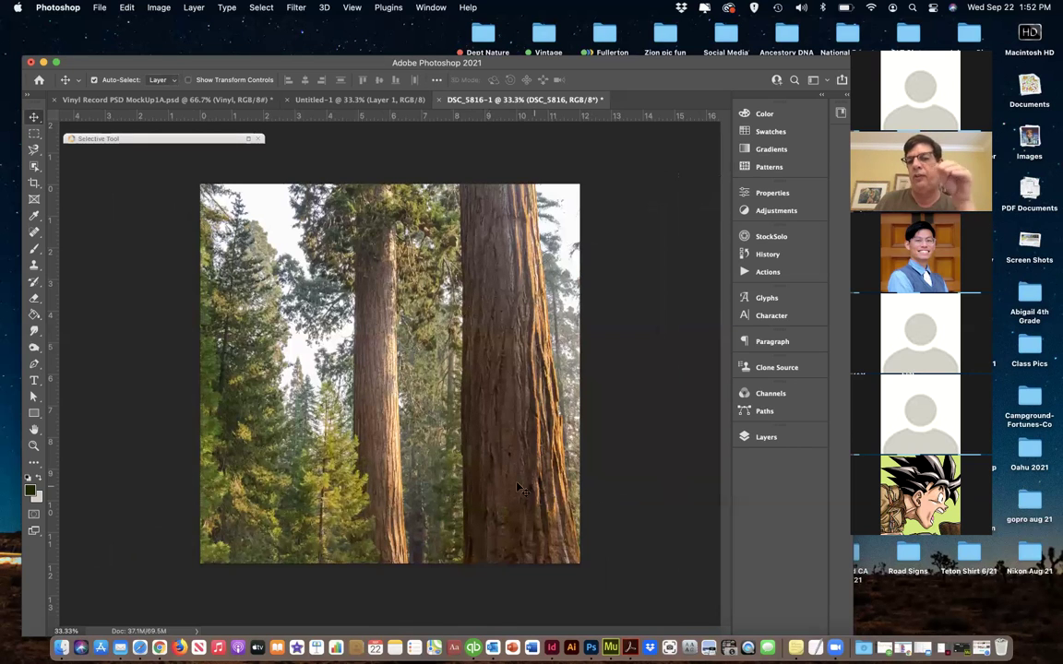
# Inspect the photo's layer in the layer list, close the list and switch to Finder
pyautogui.click(758, 439)
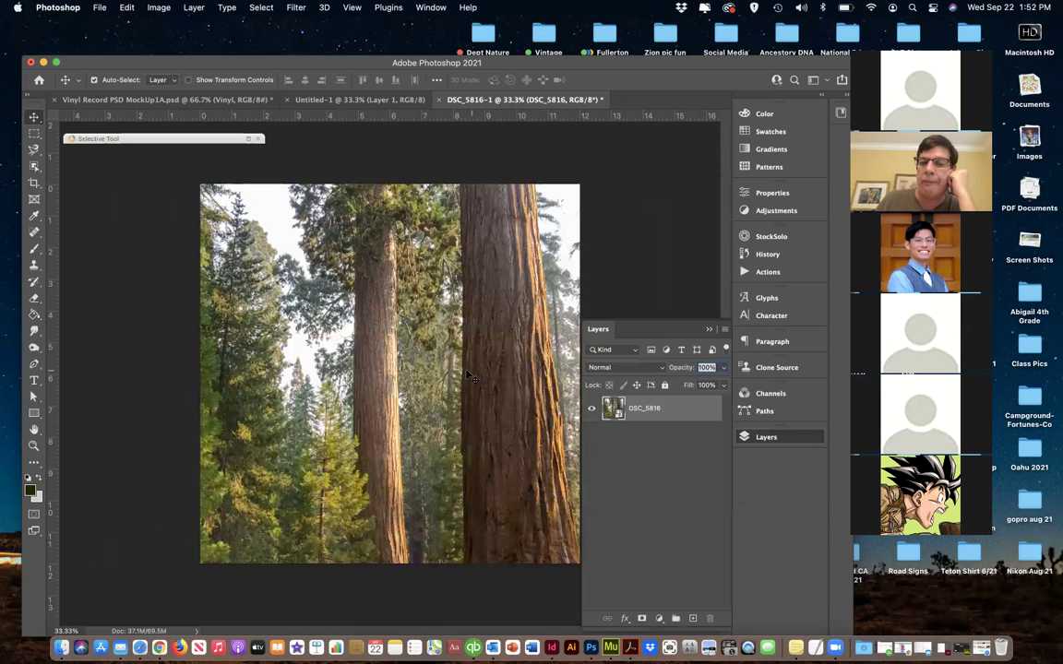
pyautogui.click(757, 438)
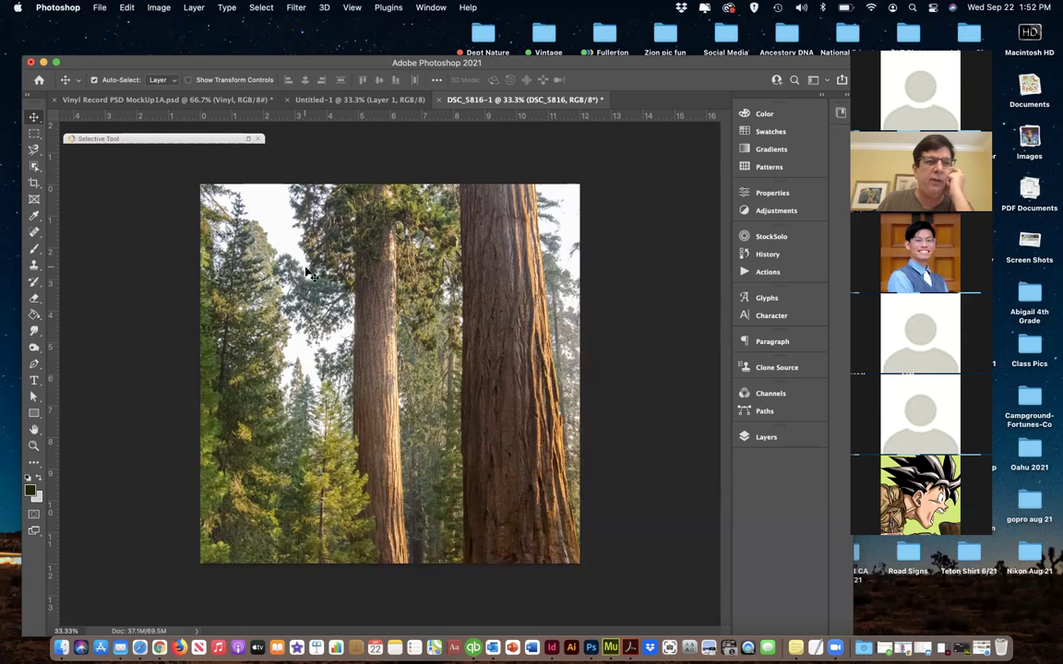
pyautogui.click(85, 37)
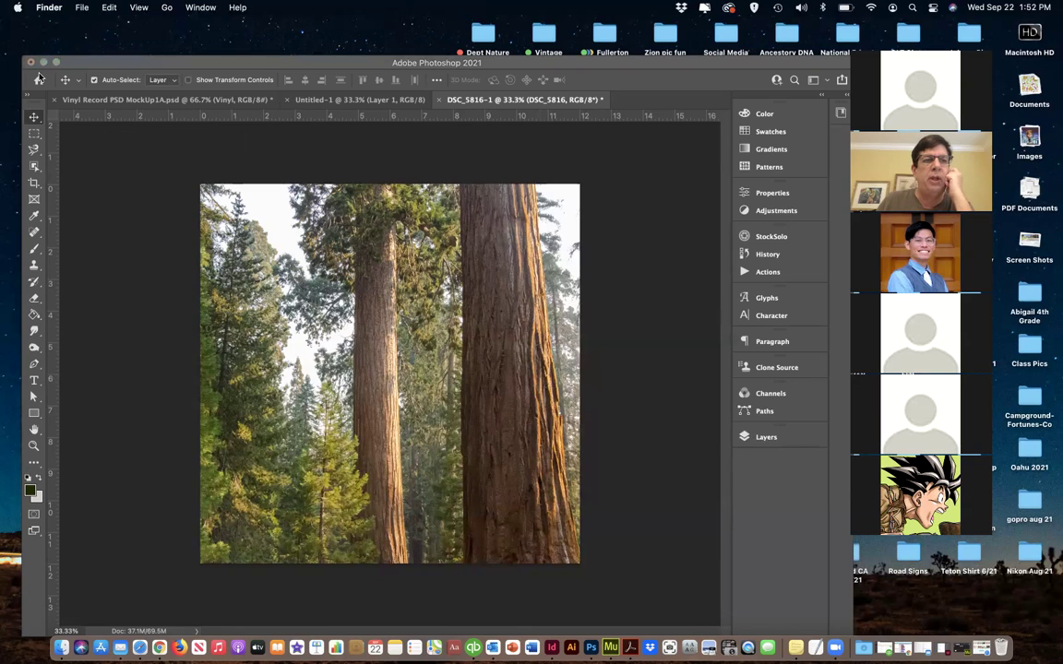
# Switch to Photoshop and bring up the Desktop folder in the dialog for opening a file
pyautogui.click(92, 169)
pyautogui.click(99, 7)
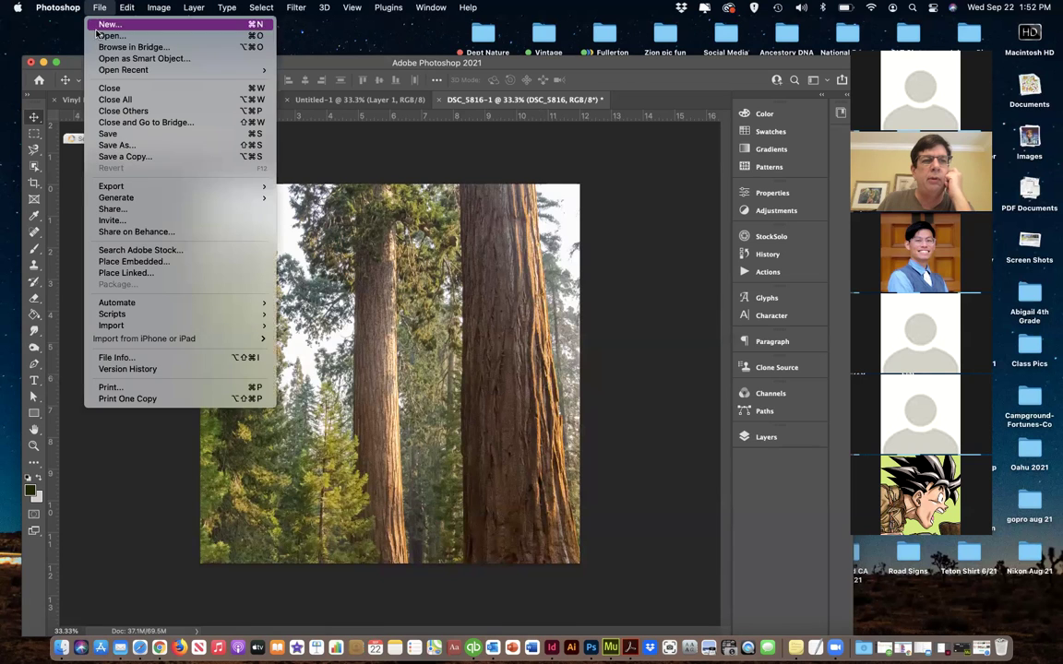
pyautogui.click(102, 35)
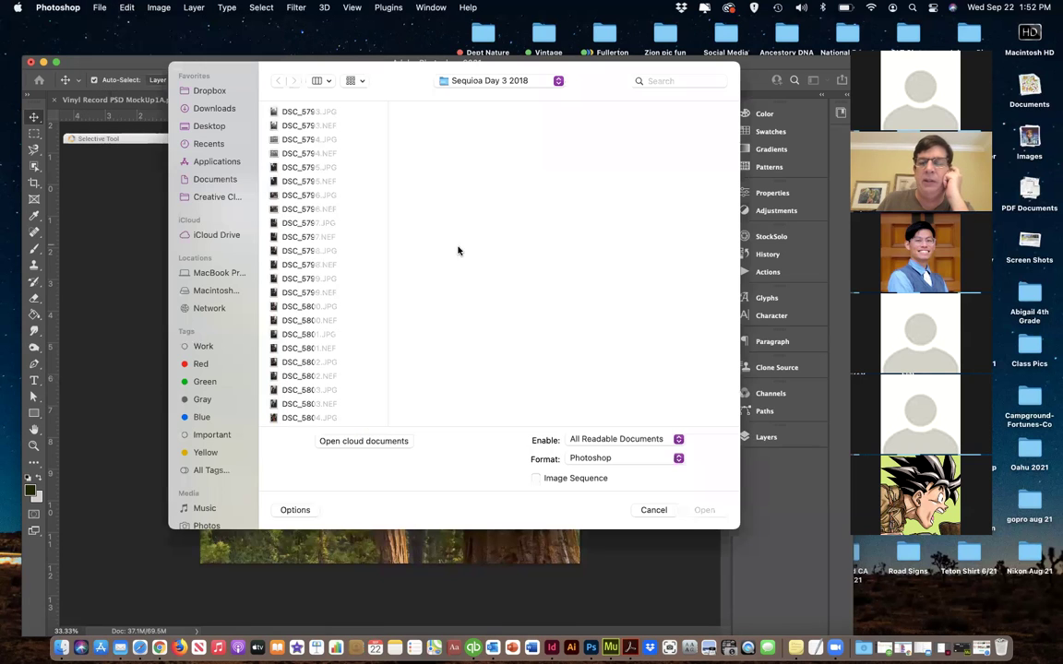
pyautogui.click(214, 124)
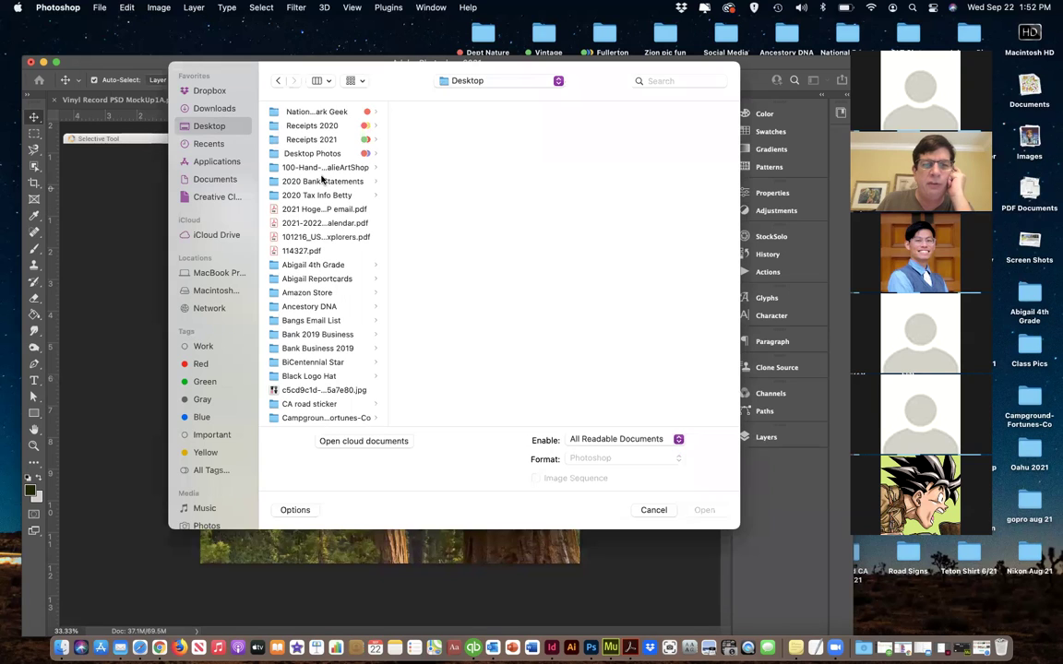
# Browse the Desktop to the Creative's Stunning Design Toolkit folder and look into its Helpful-Documents and Foxtrot-Cute-Vector folders
pyautogui.click(322, 168)
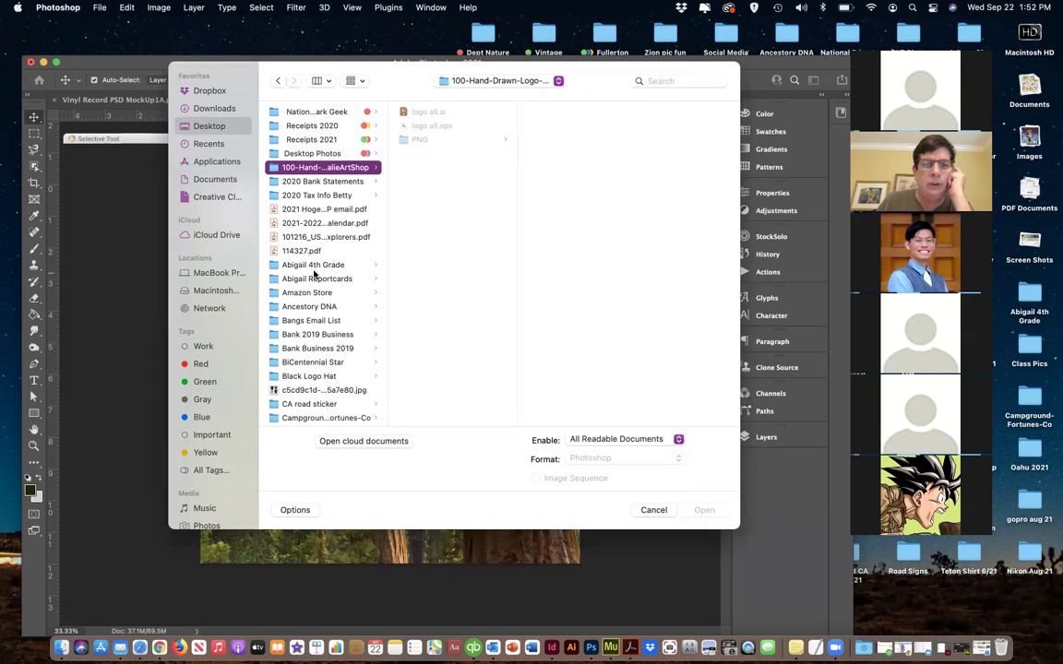
pyautogui.scroll(-10, 316, 320)
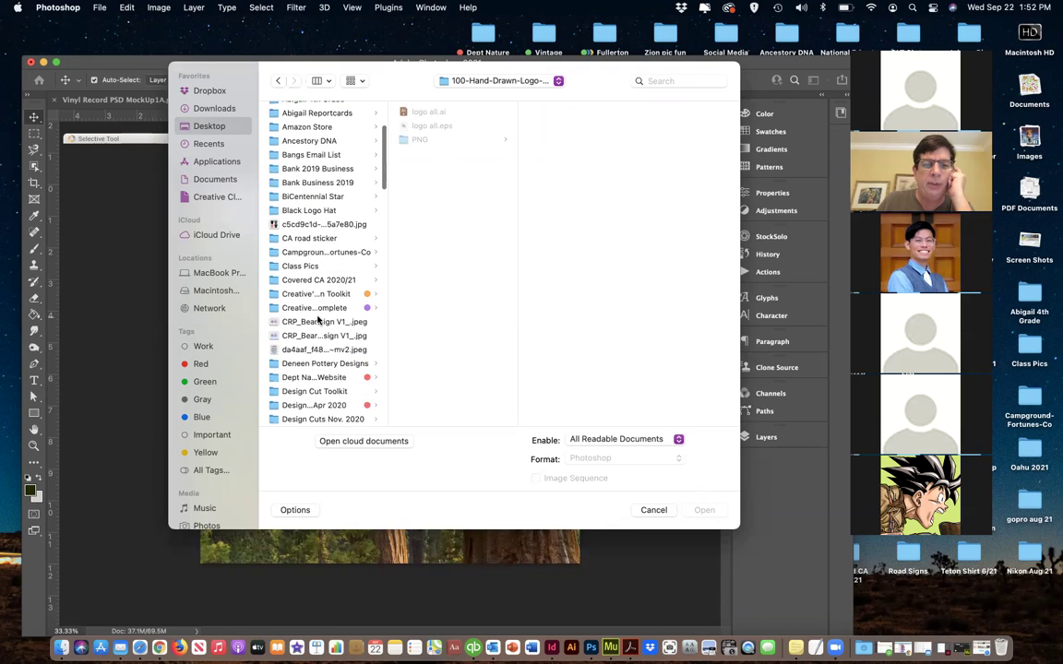
pyautogui.click(314, 289)
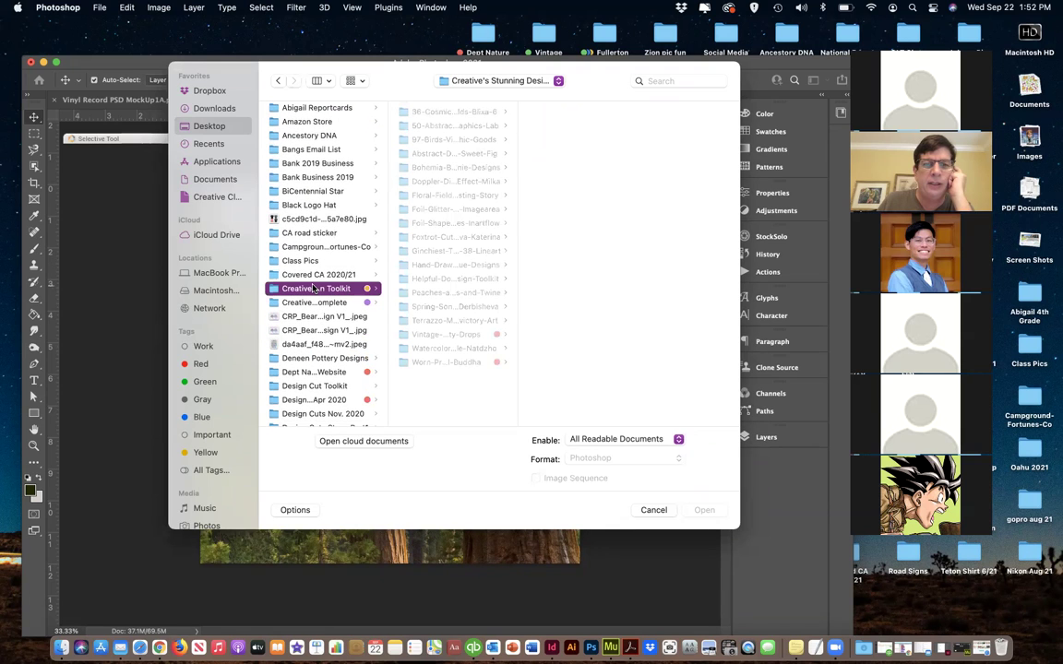
pyautogui.click(465, 279)
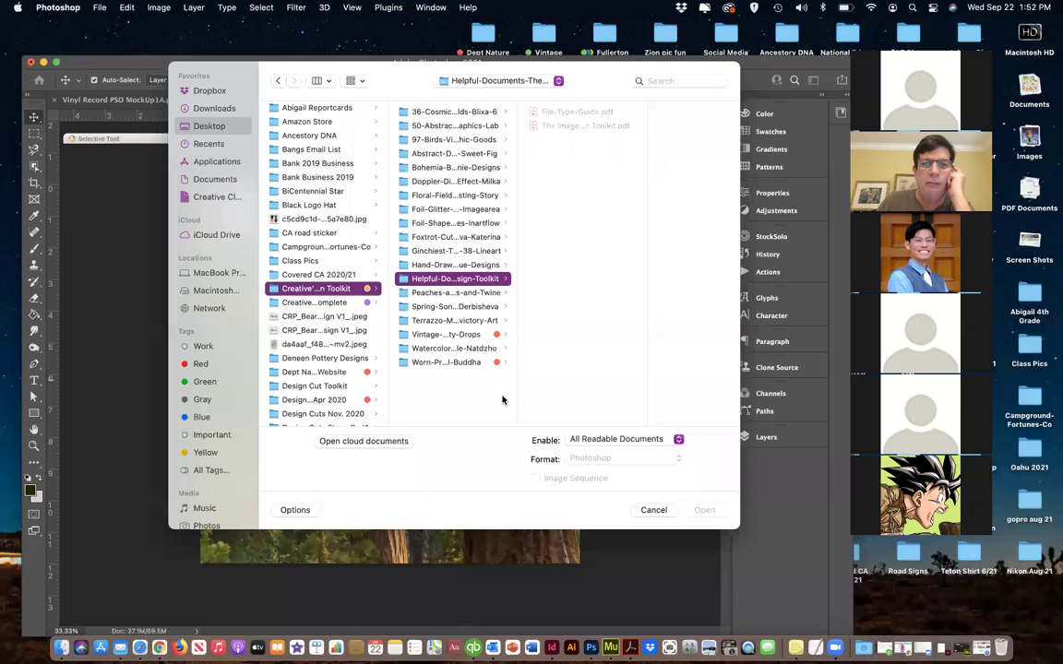
pyautogui.click(430, 237)
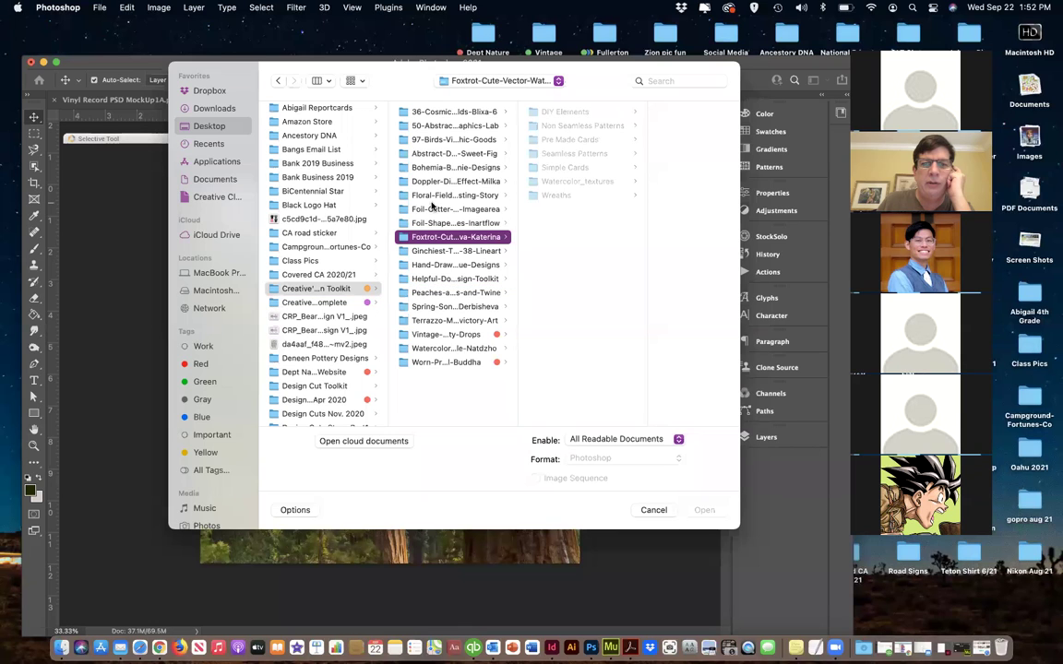
# Preview several wreath PNGs in the Foxtrot pack's Wreaths folder, including Wreath_green_branch_white_1.png, Wreath_strawberry.png and the strawberry music version
pyautogui.click(553, 196)
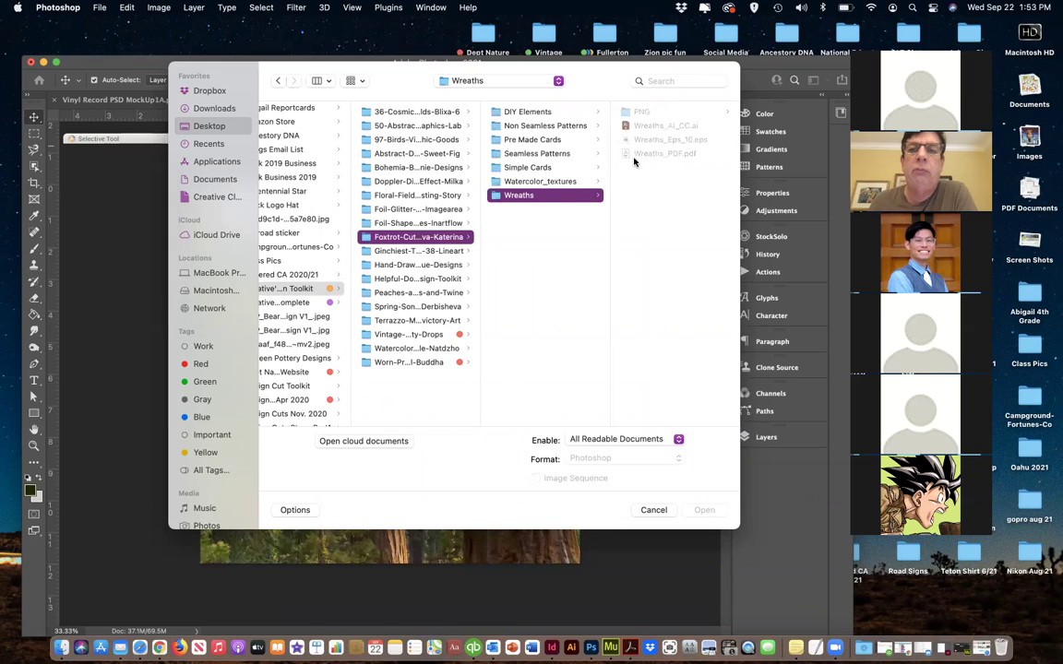
pyautogui.click(629, 112)
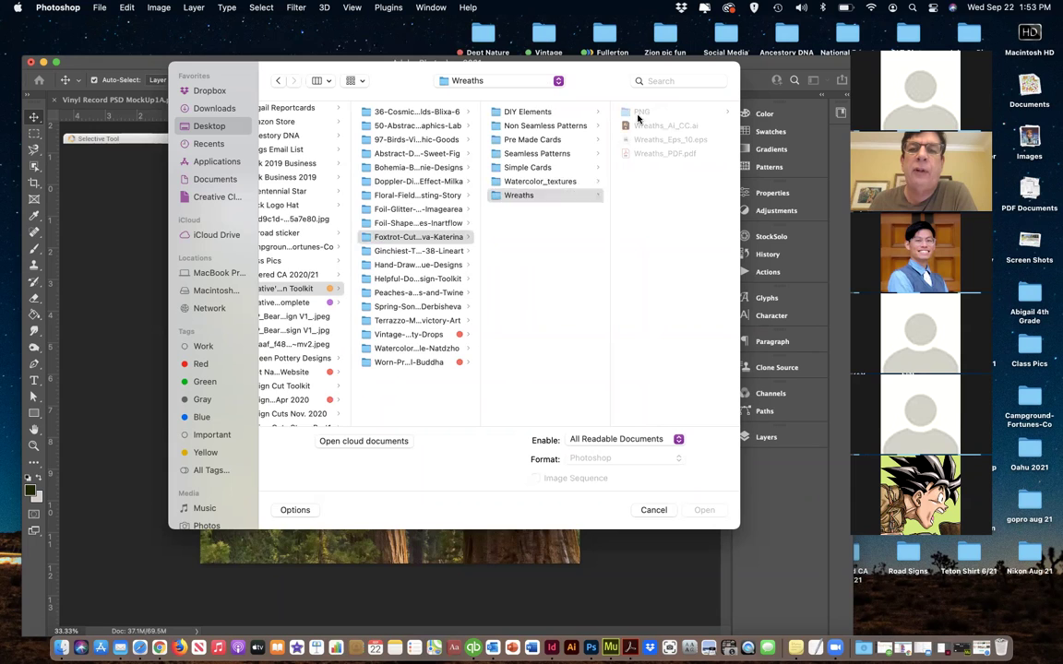
pyautogui.click(637, 140)
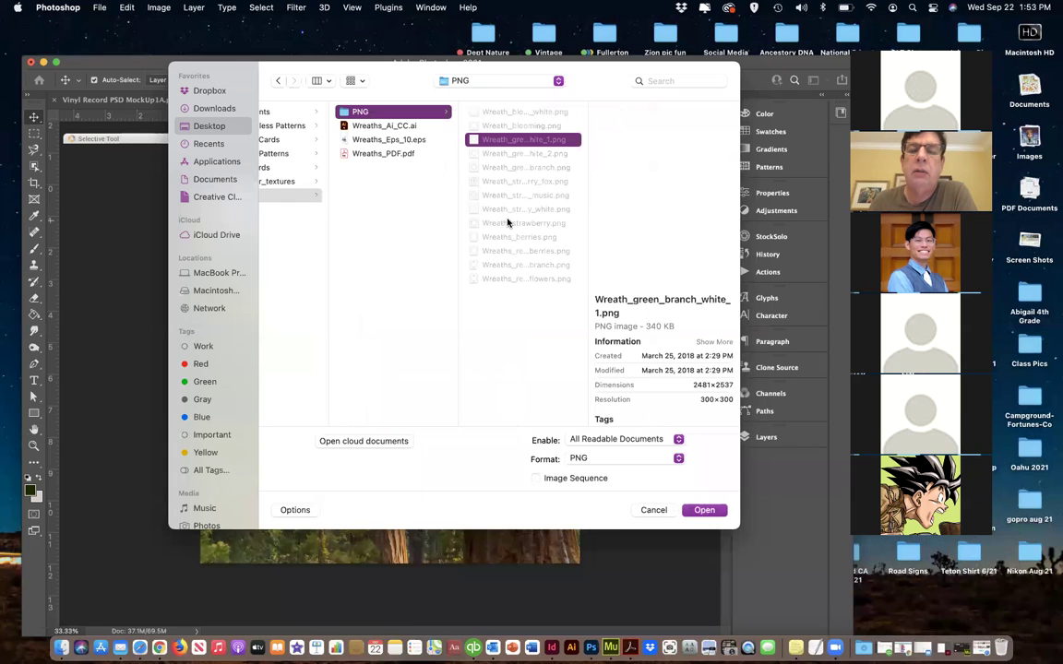
pyautogui.click(509, 223)
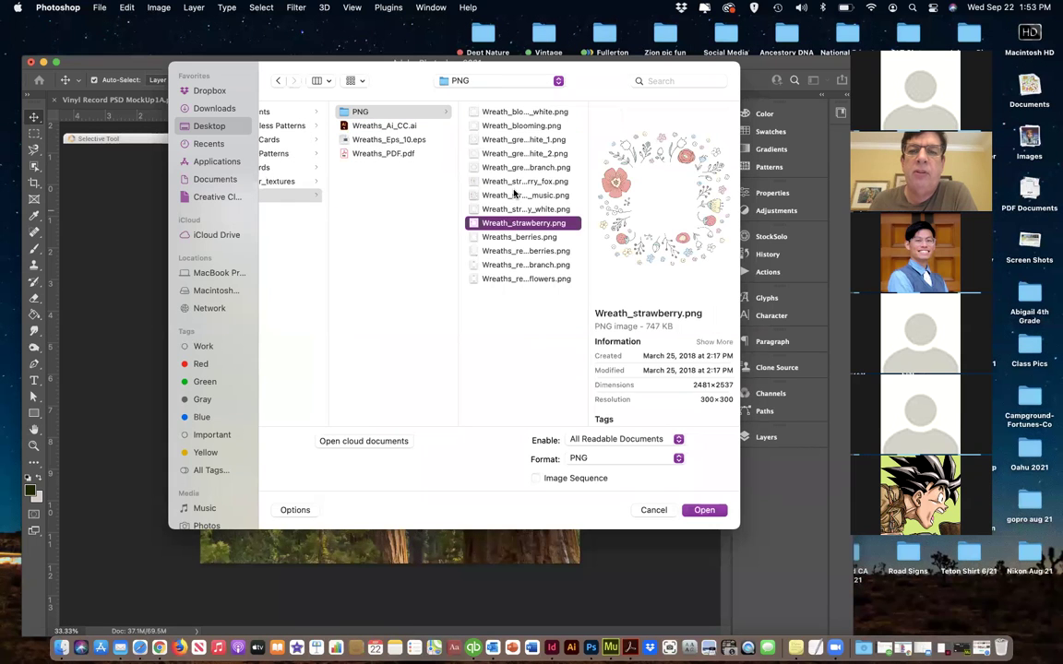
pyautogui.click(513, 195)
pyautogui.press('Left')
pyautogui.press('Left')
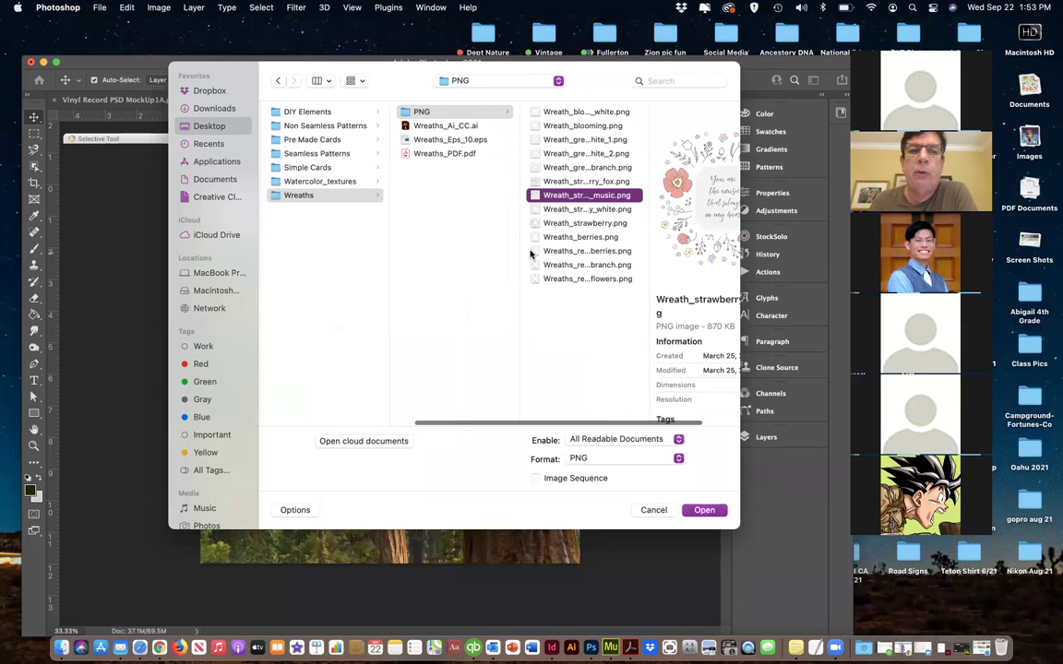
# Preview Branch_2_transparent.png and the Seamless_patterns_PDF.pdf overview in the Seamless Patterns folder
pyautogui.click(420, 155)
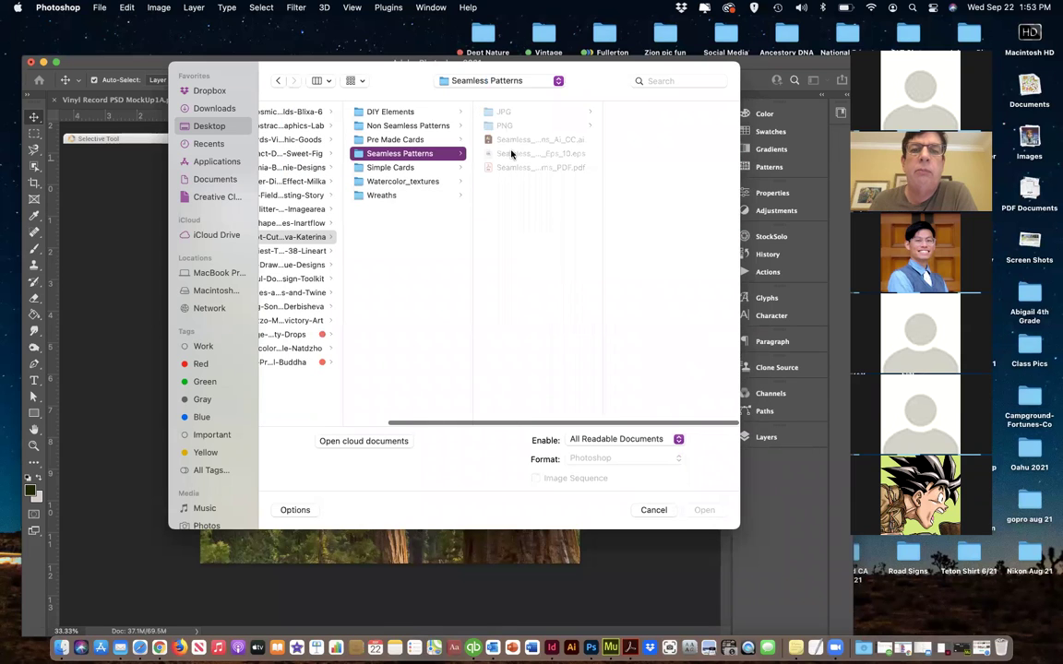
pyautogui.click(507, 126)
pyautogui.click(637, 143)
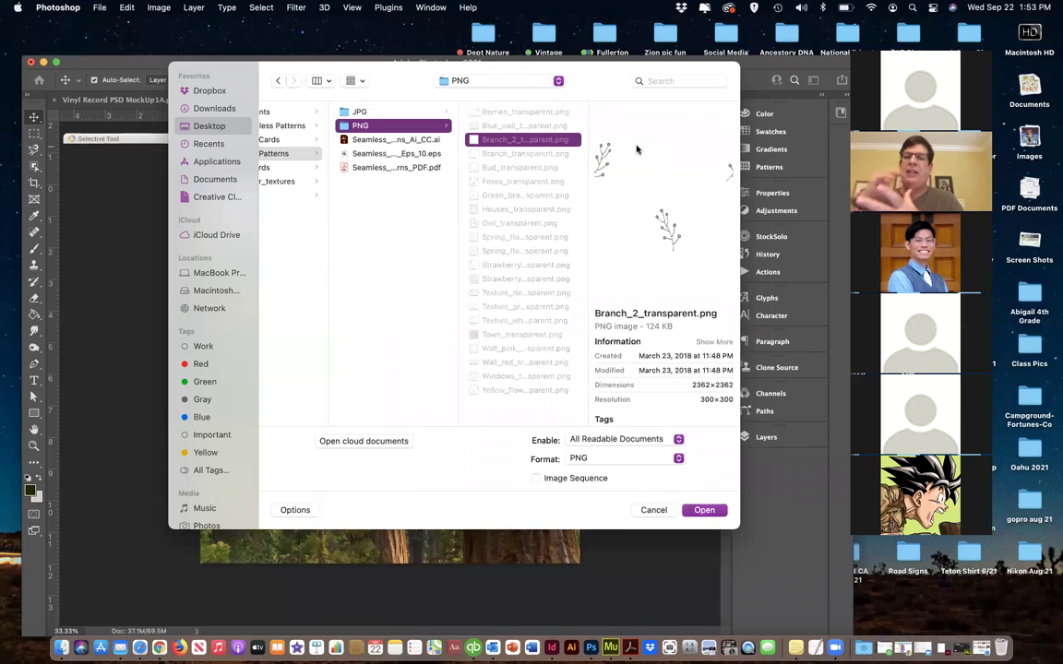
pyautogui.hscroll(-3, 553, 213)
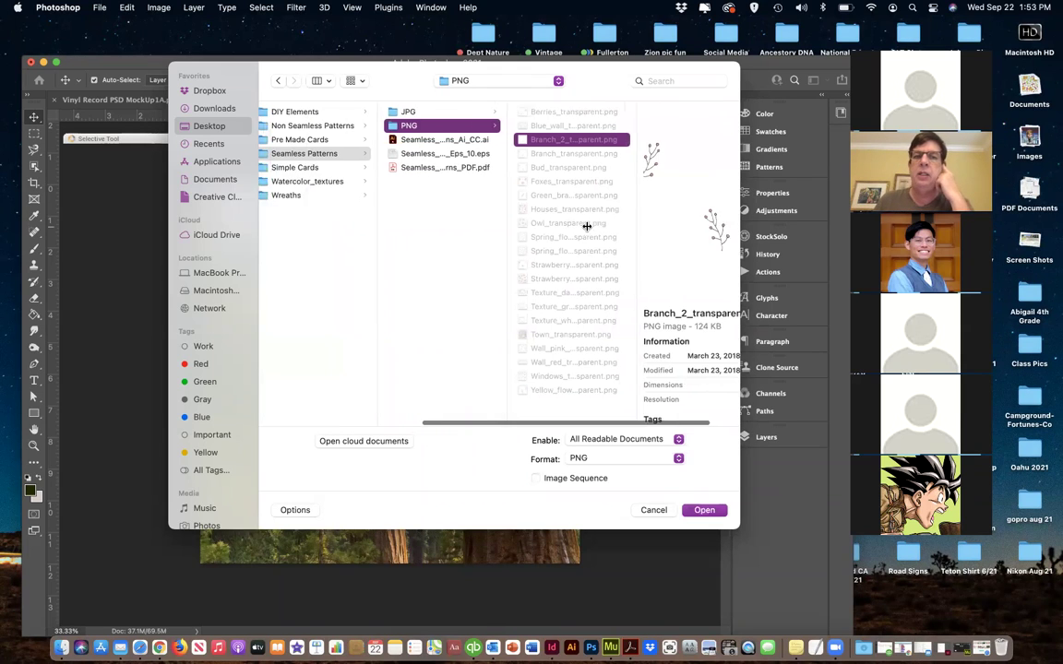
pyautogui.click(441, 170)
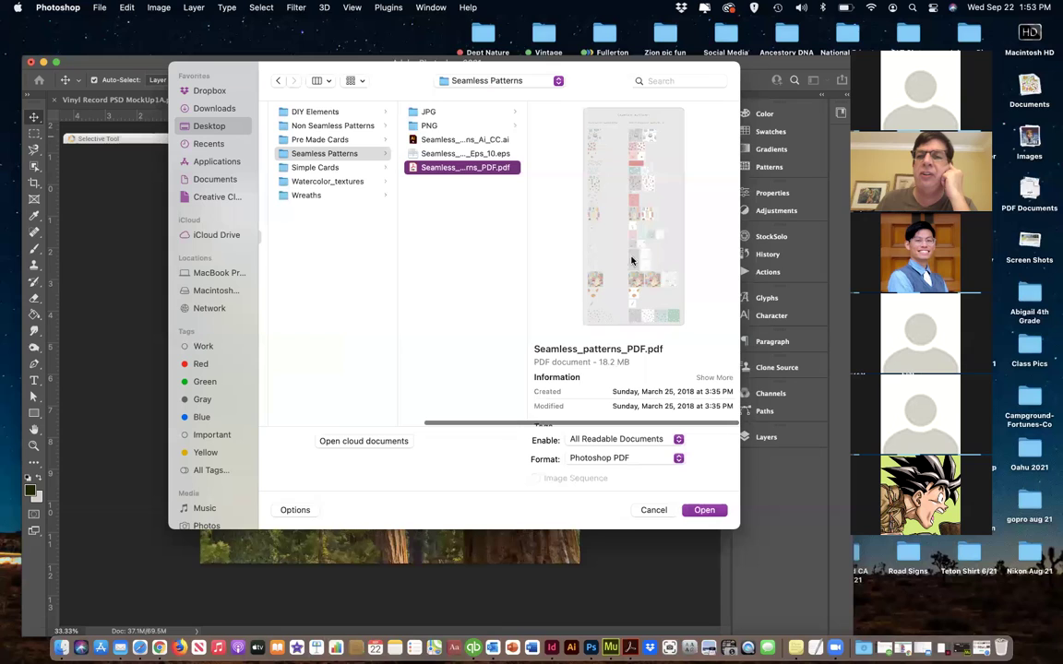
# Preview 10_simple_cards.psd and the PNGs Best_friends_Text, Hello_spring_Text and I_love_you in the Simple Cards folder
pyautogui.click(312, 168)
pyautogui.click(430, 140)
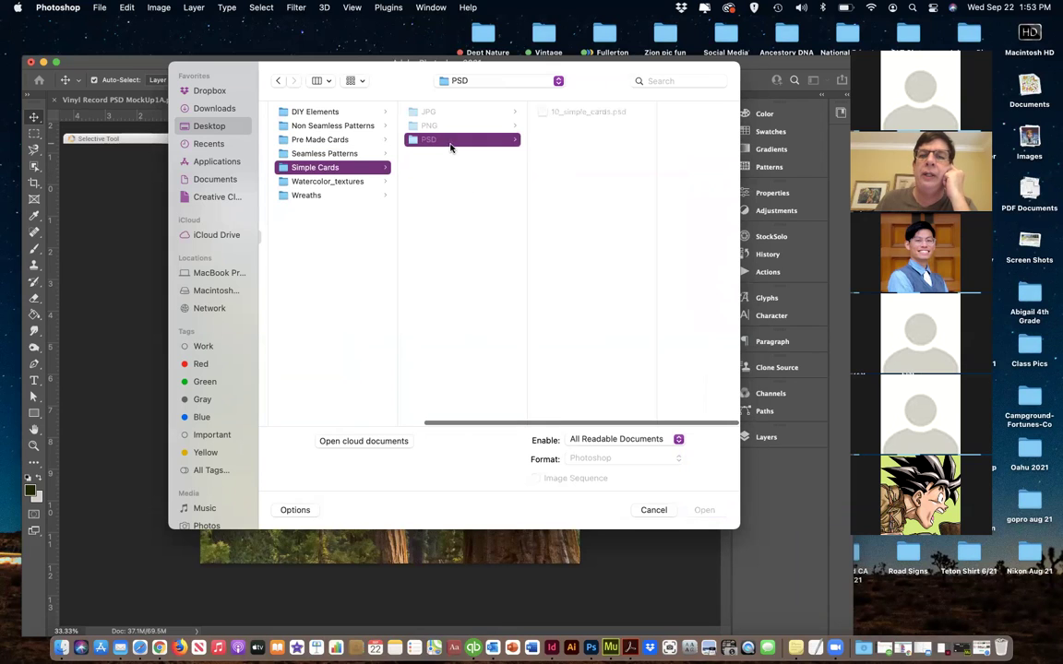
pyautogui.click(576, 113)
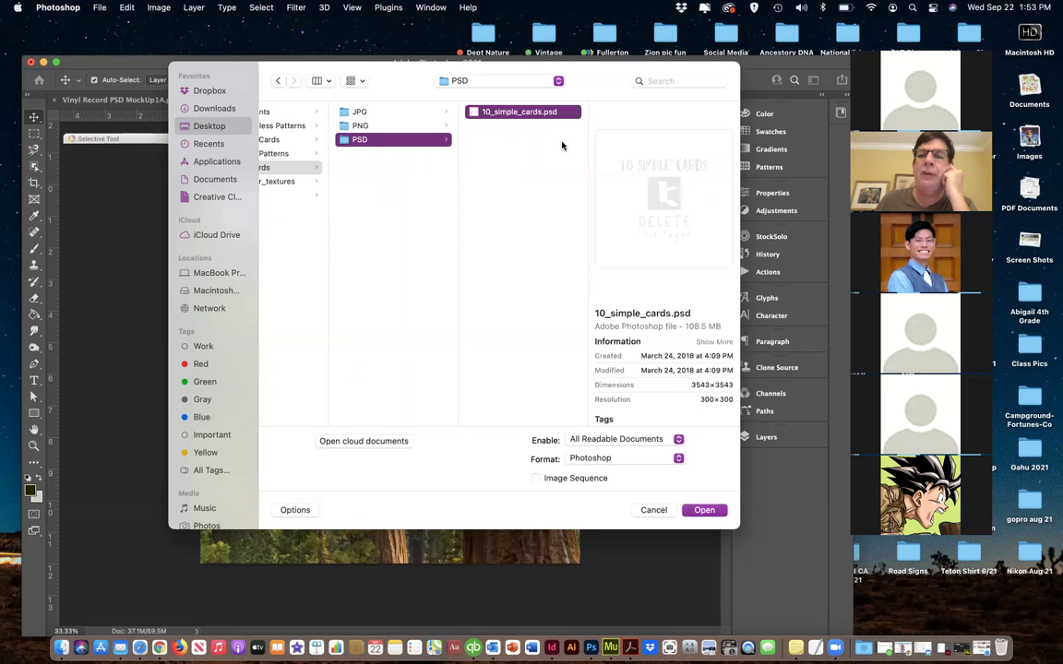
pyautogui.click(369, 126)
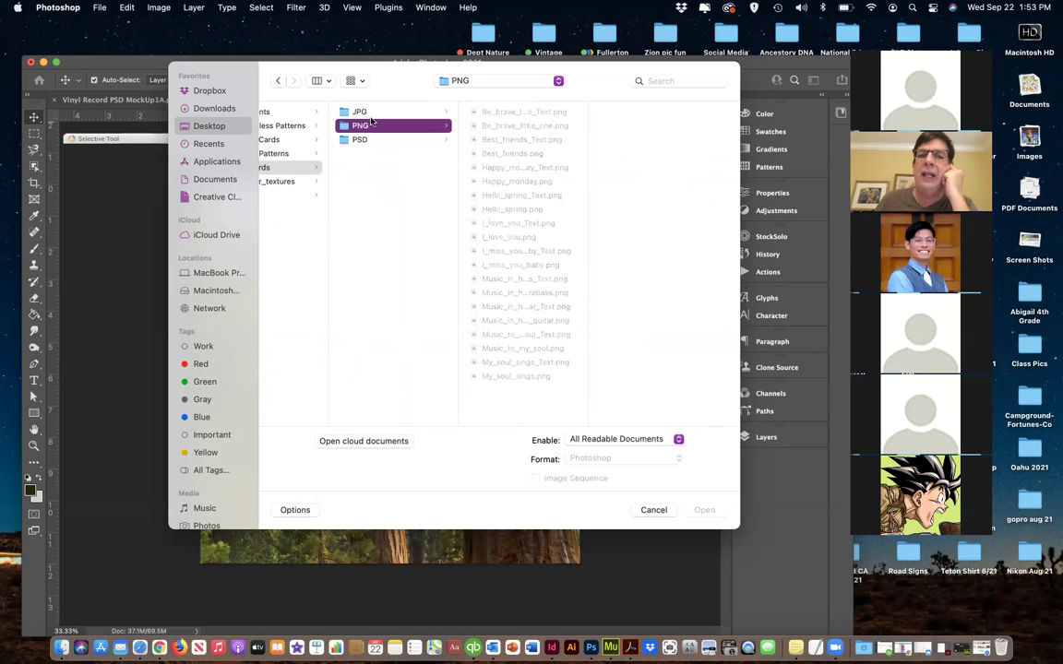
pyautogui.click(486, 140)
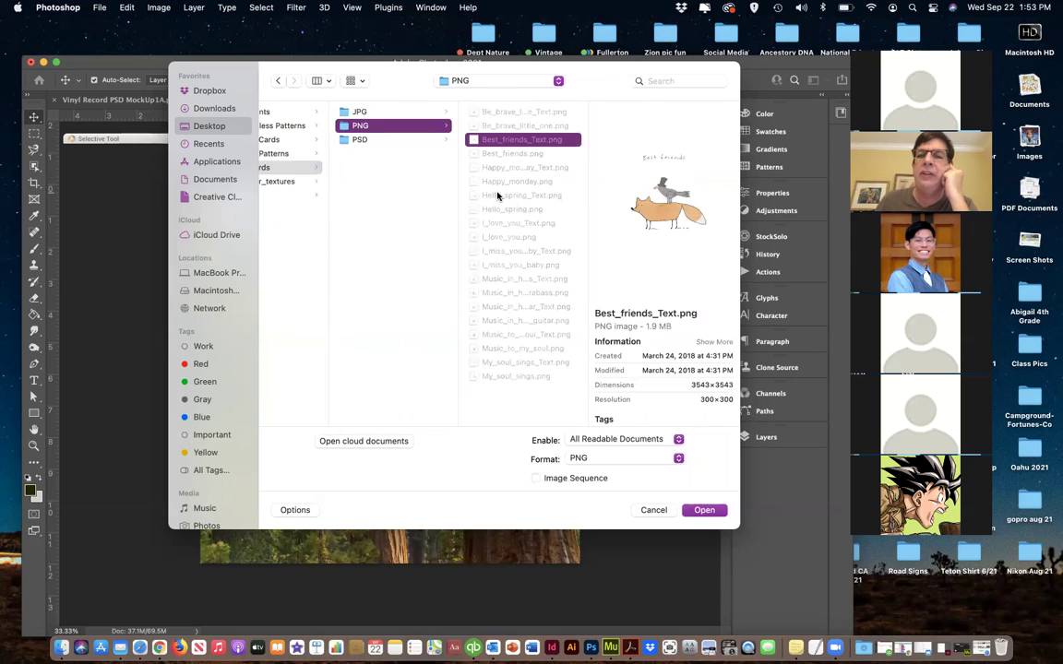
pyautogui.click(489, 196)
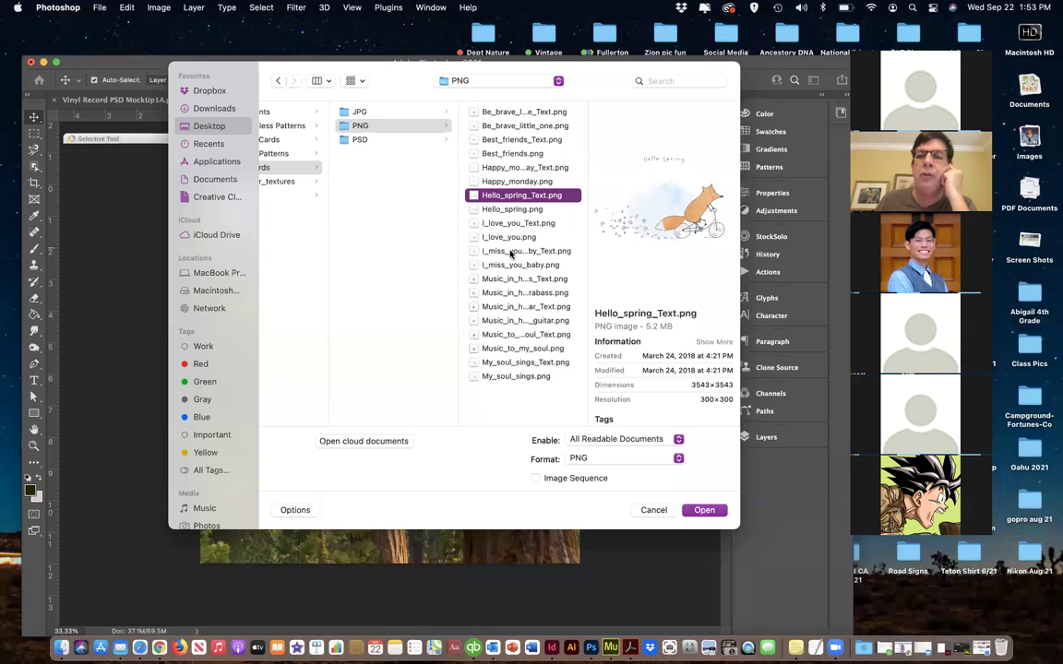
pyautogui.click(514, 240)
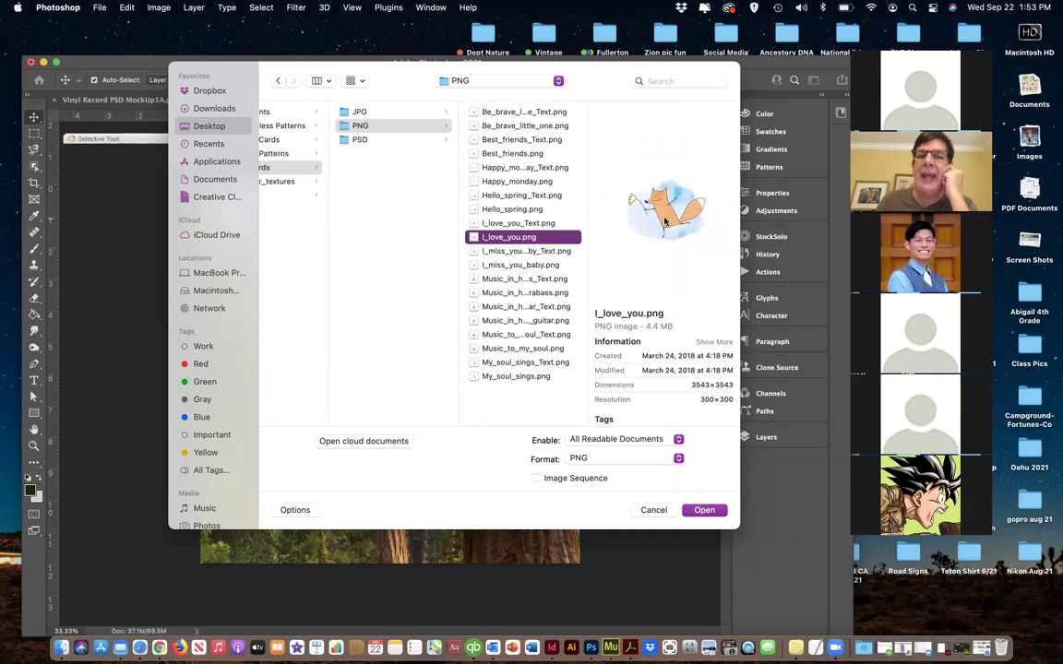
# Preview several JPG versions of the simple cards, including Hello_spring_Text.jpg, Music_in_heart_contrabass.jpg and My_soul_sings_Text.jpg
pyautogui.click(358, 111)
pyautogui.click(504, 197)
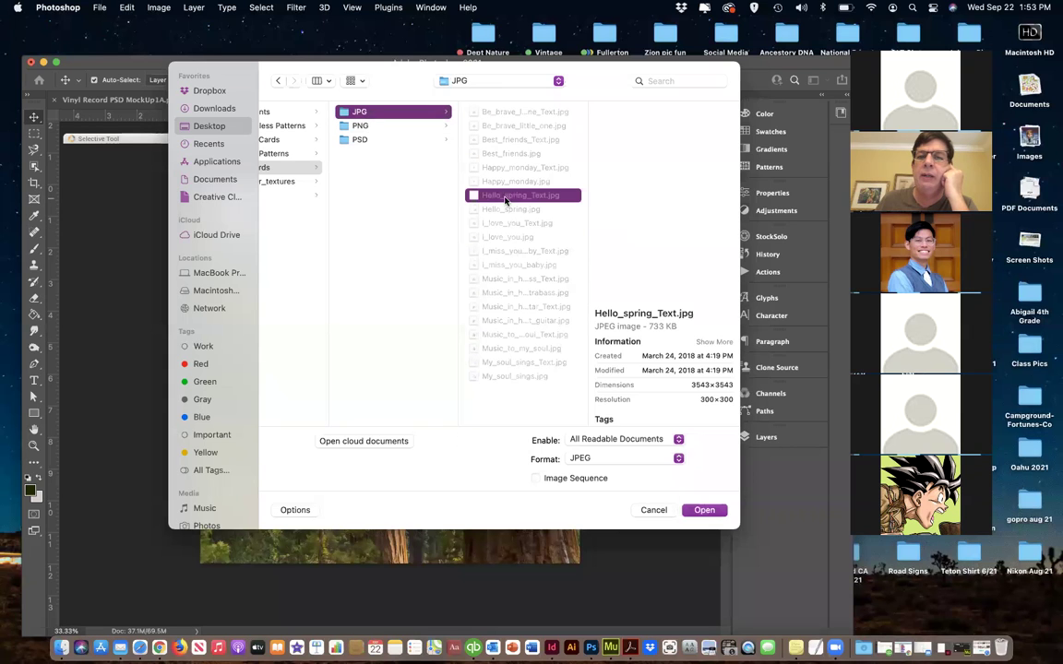
pyautogui.click(507, 237)
pyautogui.click(513, 292)
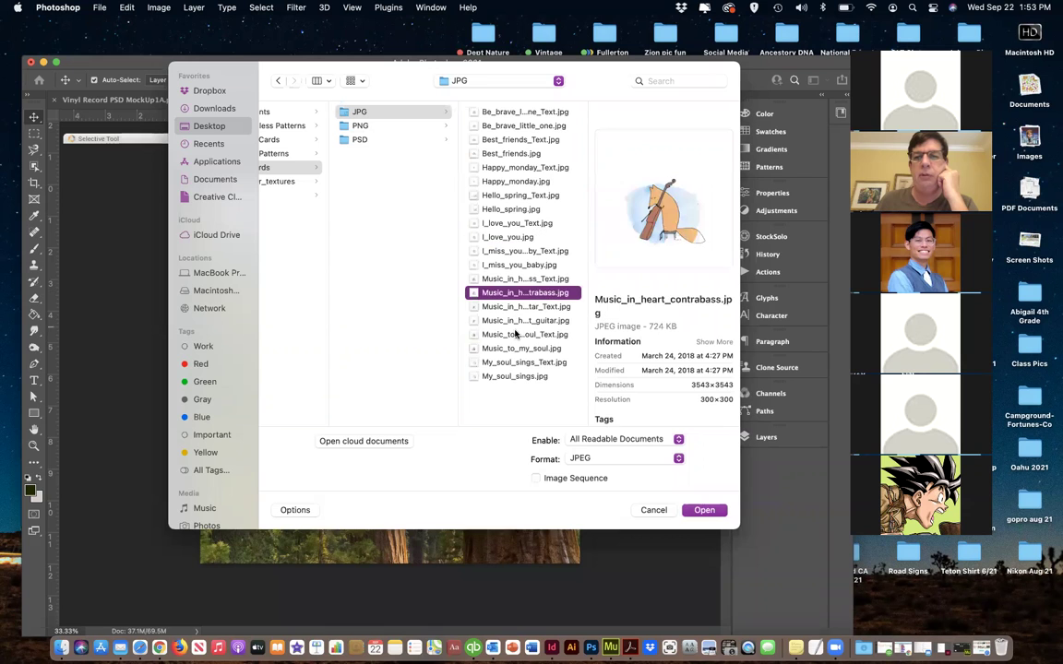
pyautogui.click(517, 334)
pyautogui.click(521, 361)
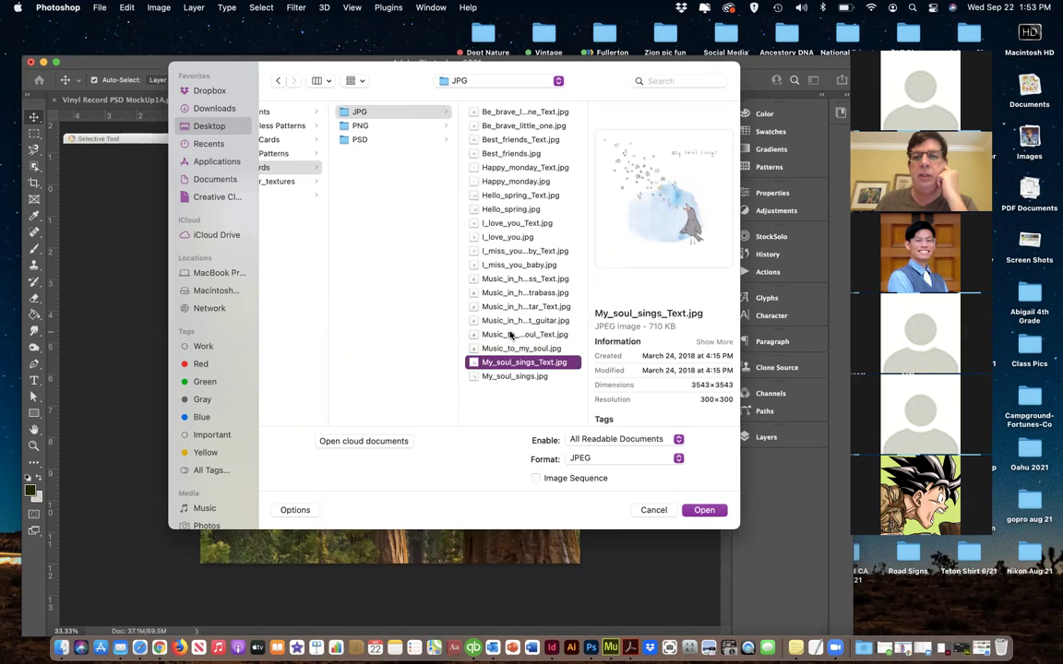
# Go back to the toolkit's folder list and look into the Ginchiest font pack's TTF folder
pyautogui.hscroll(-3, 510, 336)
pyautogui.hscroll(-2, 517, 240)
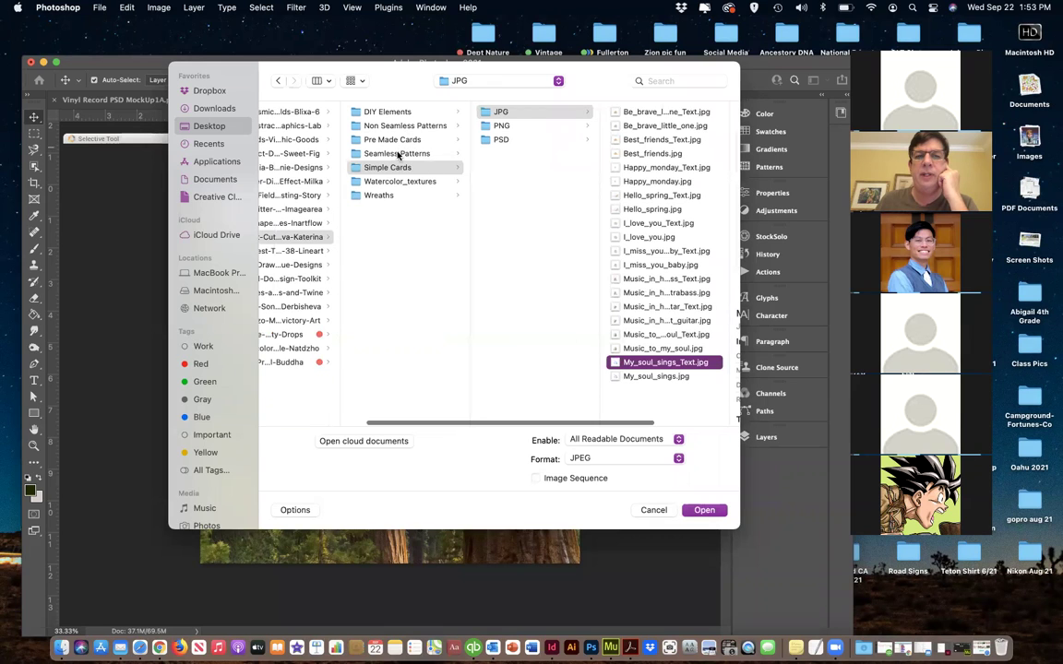
pyautogui.hscroll(-3, 390, 153)
pyautogui.click(323, 252)
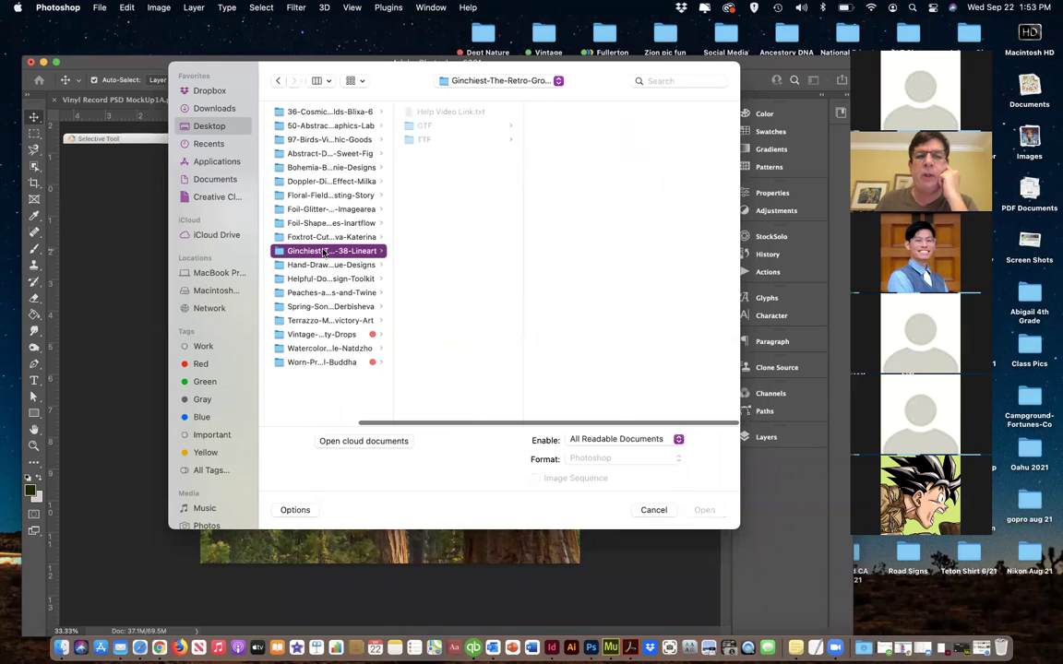
pyautogui.click(424, 139)
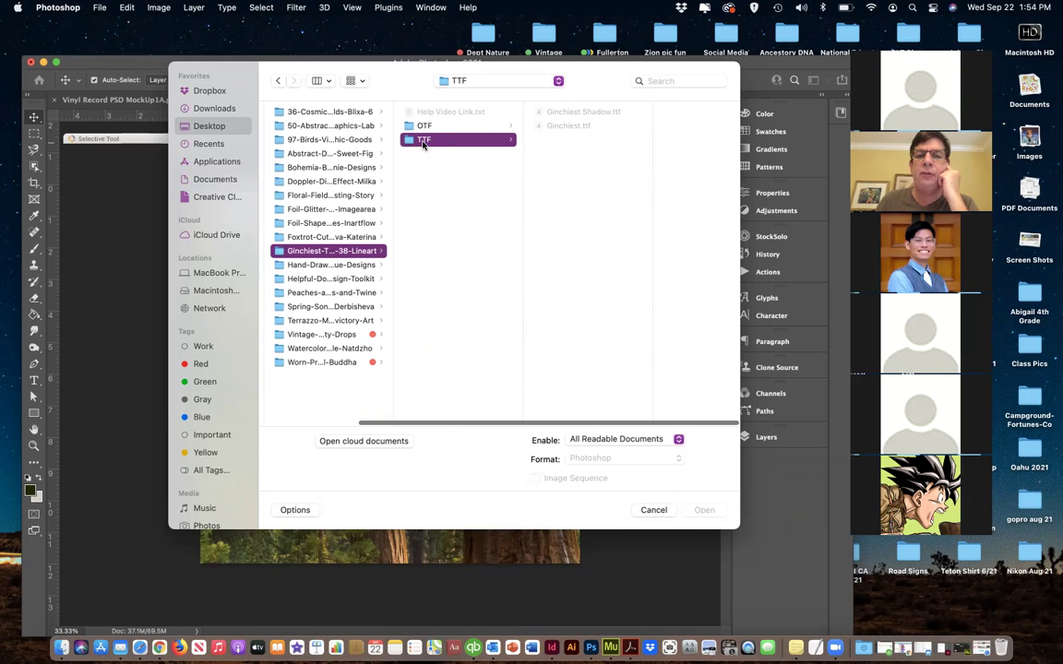
# Preview Background_08.jpg, Background_15.jpg and the PNG Foil_Shape_05.png in the Foil-Shapes-Textures folder
pyautogui.click(329, 222)
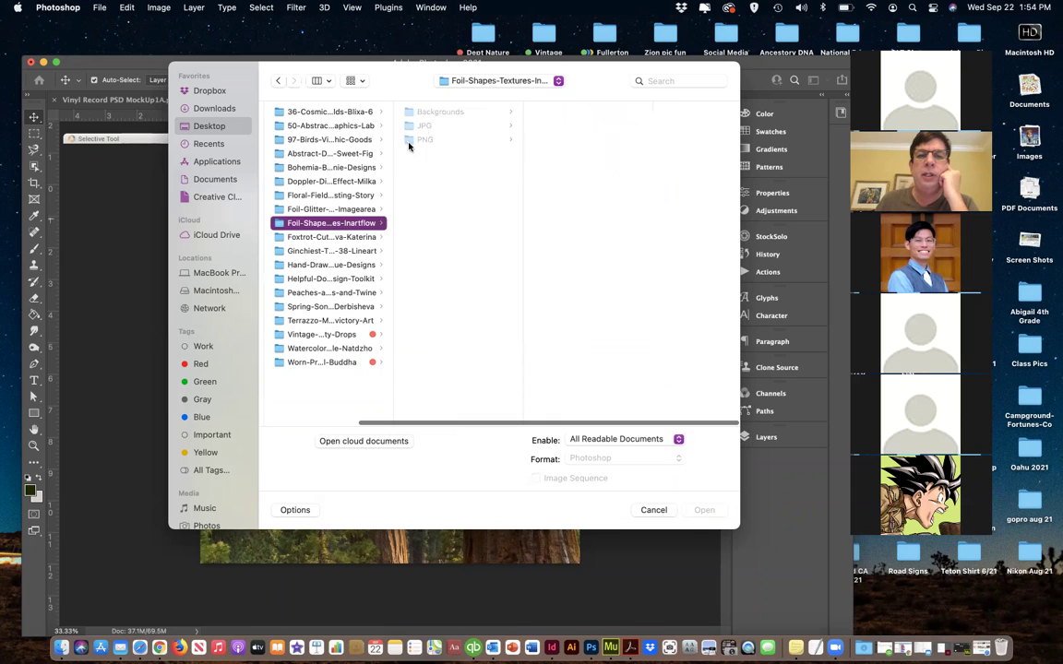
pyautogui.click(427, 112)
pyautogui.click(565, 138)
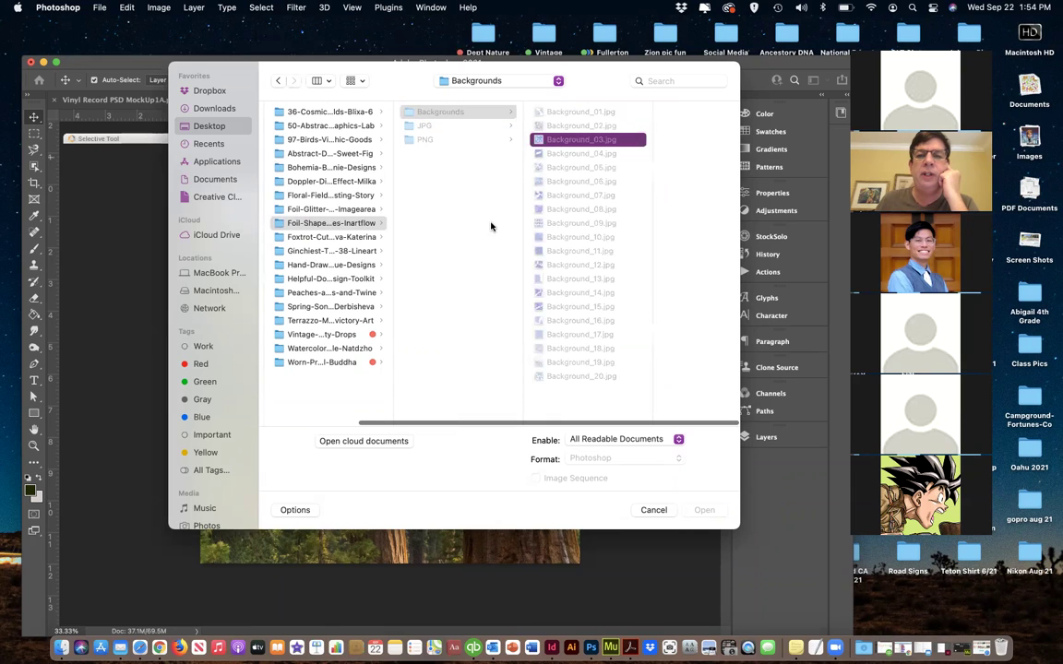
pyautogui.click(504, 266)
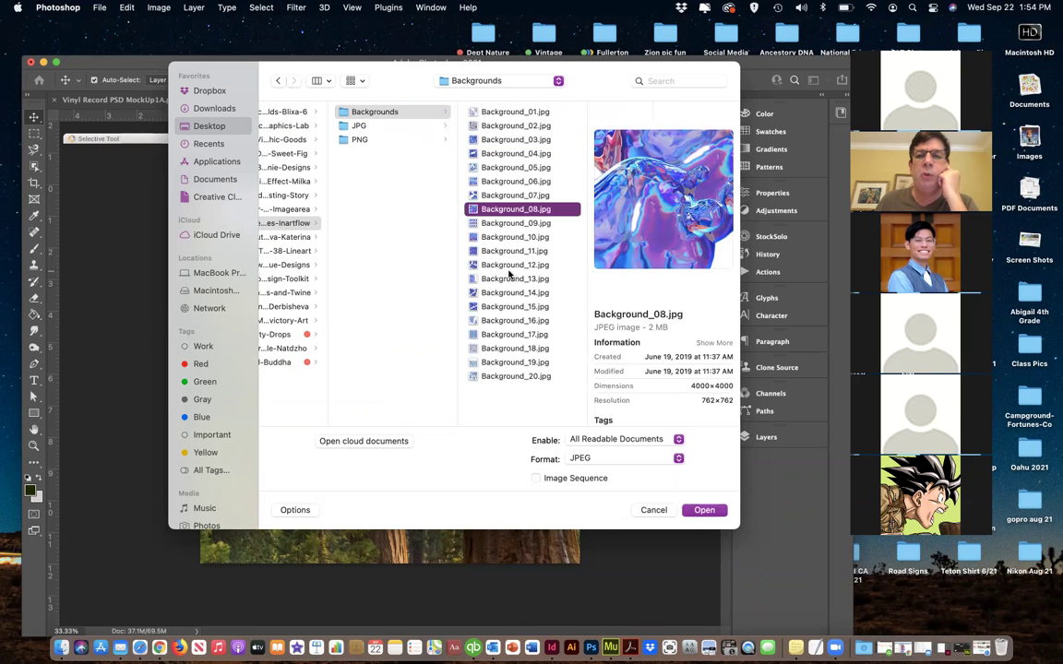
pyautogui.click(501, 307)
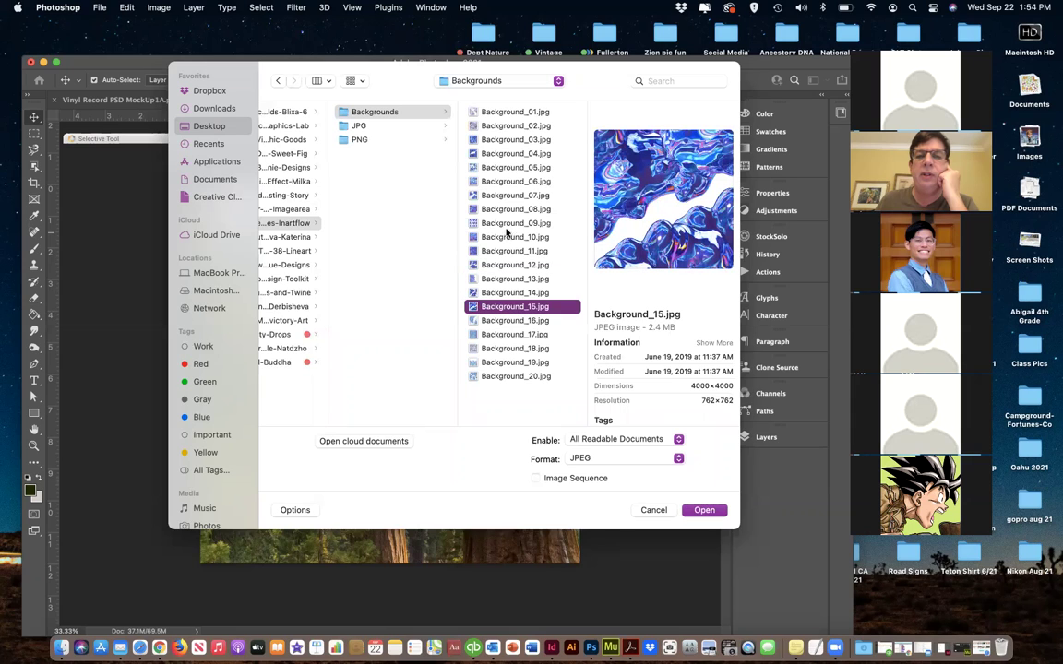
pyautogui.click(374, 140)
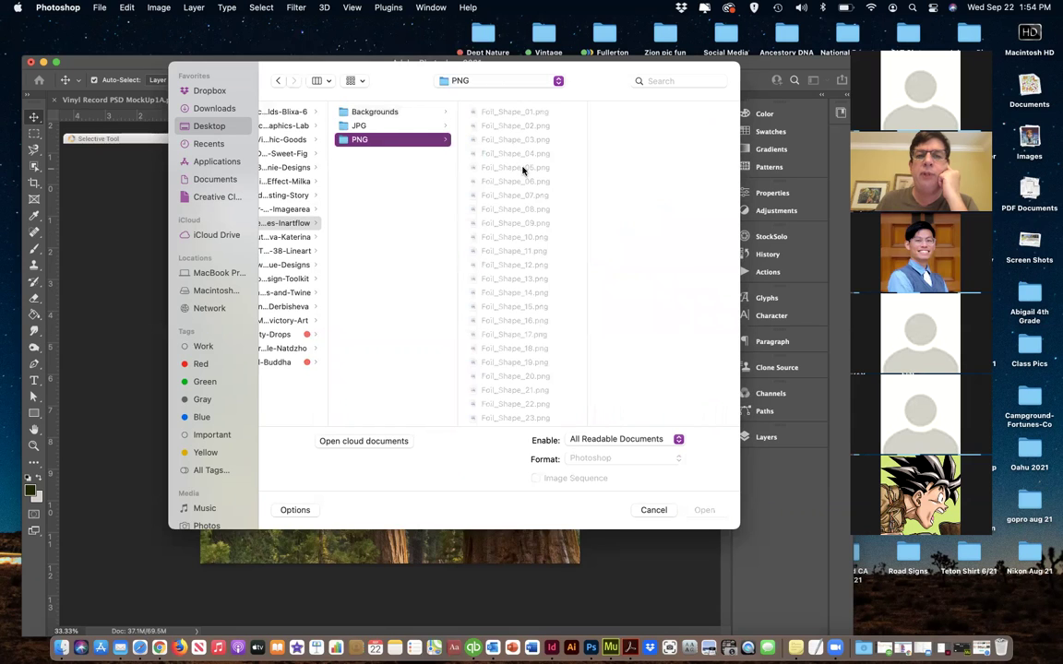
pyautogui.click(519, 168)
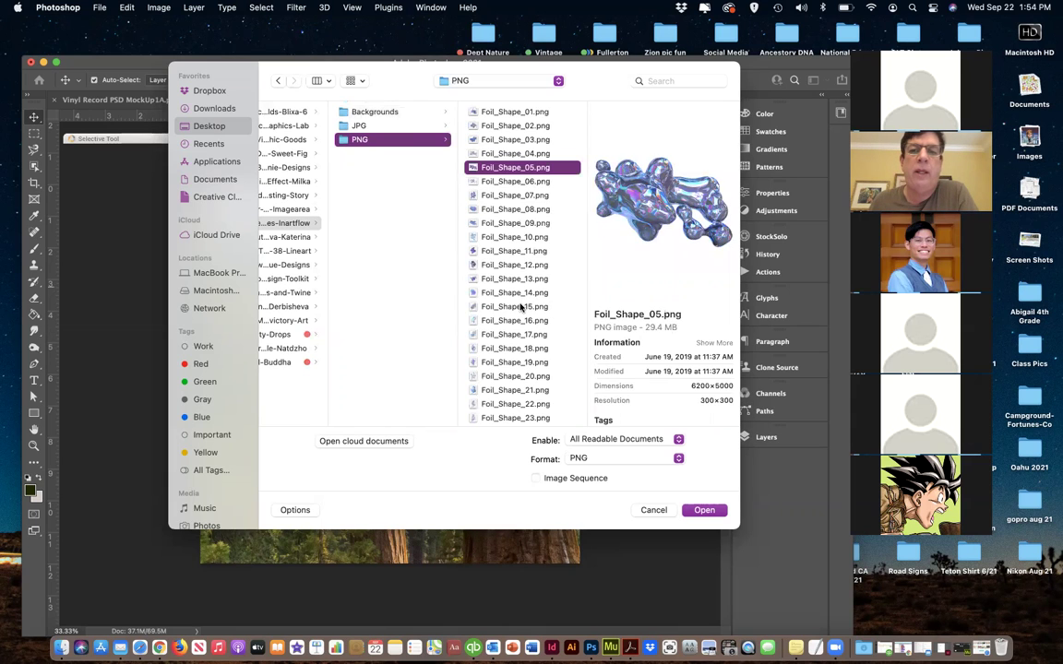
# Preview gold-chrome.jpg, gold-foil.jpg, gold-paper.jpg and gold-wall.jpg in the Gold subfolder of the Foil-Glitter folder
pyautogui.hscroll(-3, 517, 306)
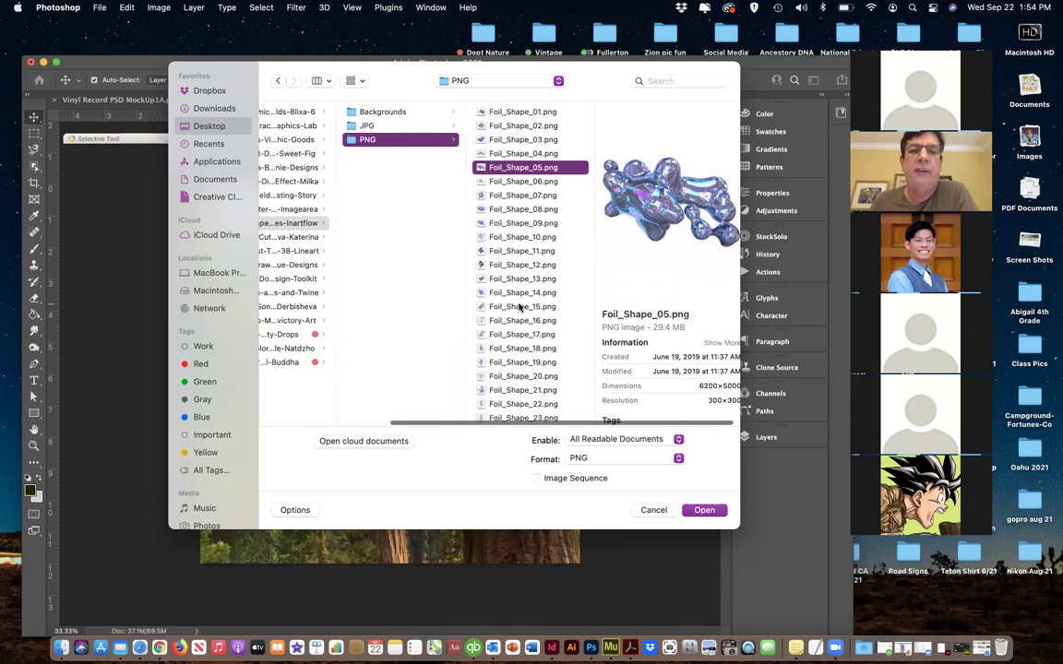
pyautogui.click(314, 209)
pyautogui.click(441, 154)
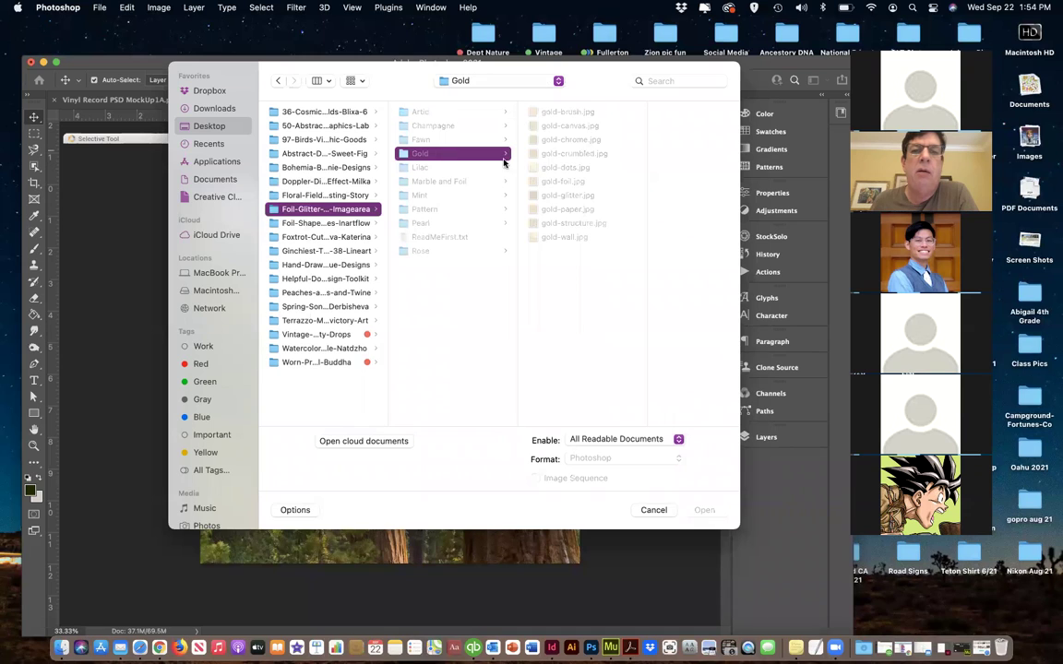
pyautogui.click(549, 140)
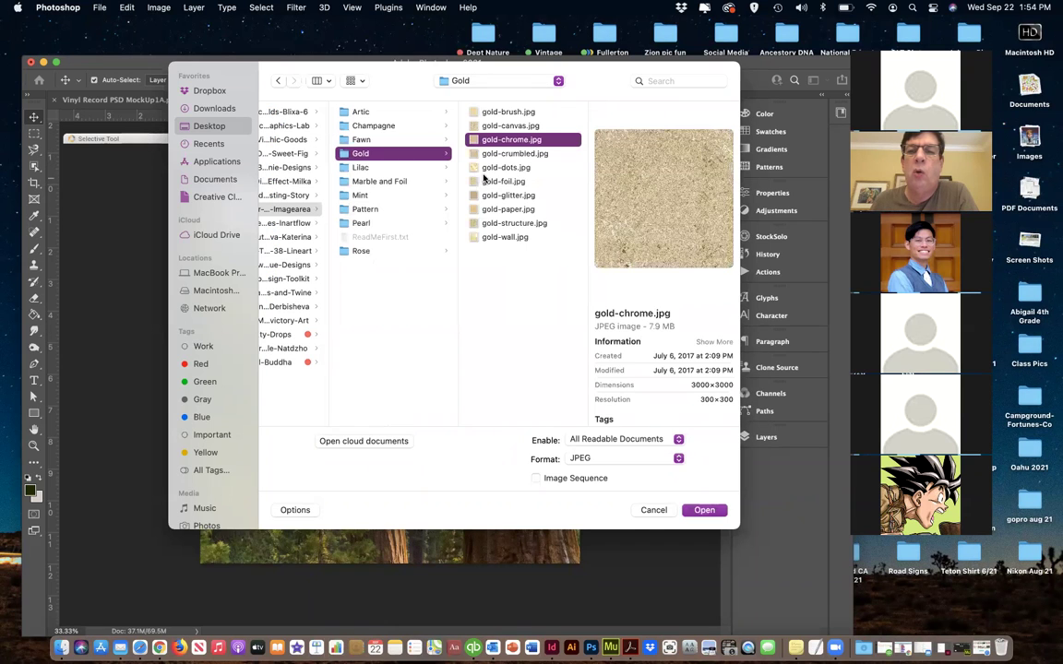
pyautogui.press('Down')
pyautogui.press('Down')
pyautogui.press('Down')
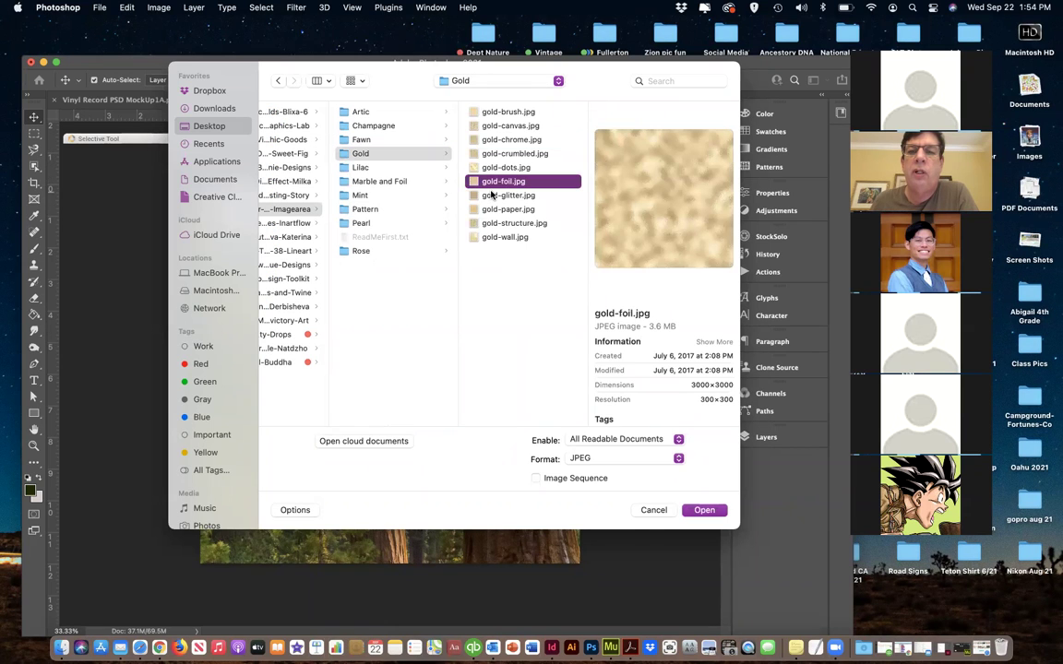
pyautogui.click(491, 195)
pyautogui.click(495, 210)
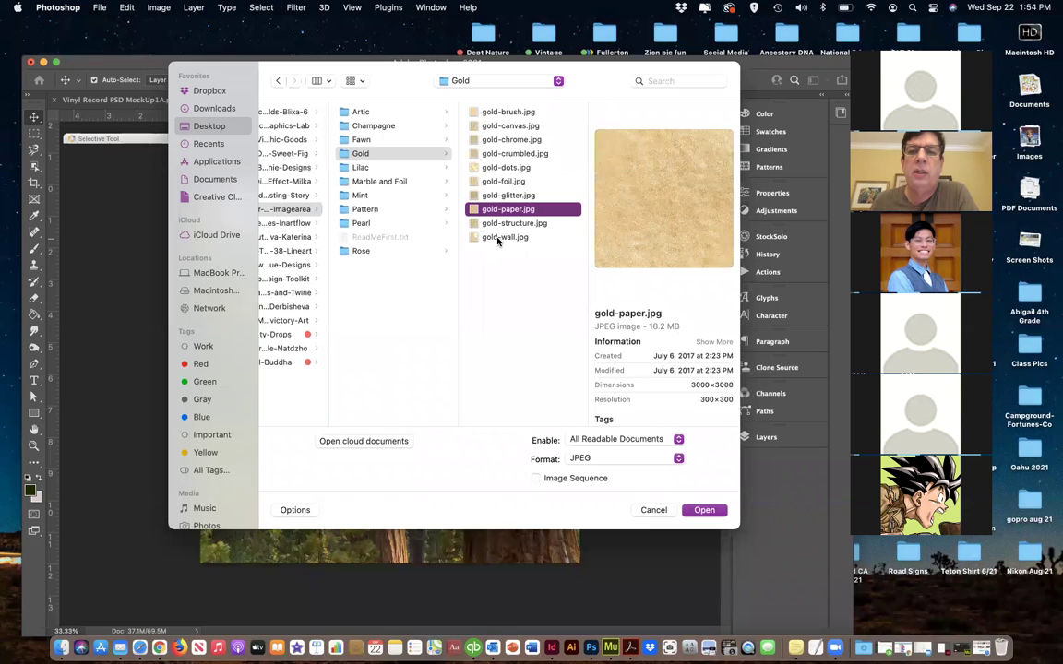
pyautogui.click(498, 238)
# Preview the bouquet image 3.png in the Bouquets subfolder of the Floral-Fields folder
pyautogui.hscroll(-3, 434, 231)
pyautogui.click(326, 196)
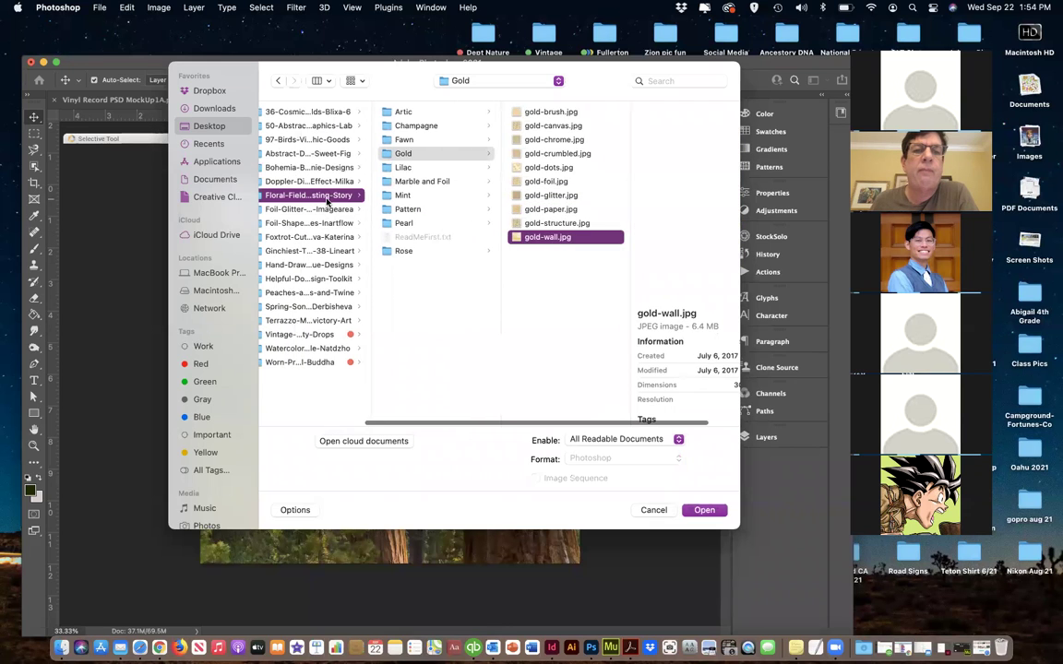
pyautogui.click(410, 139)
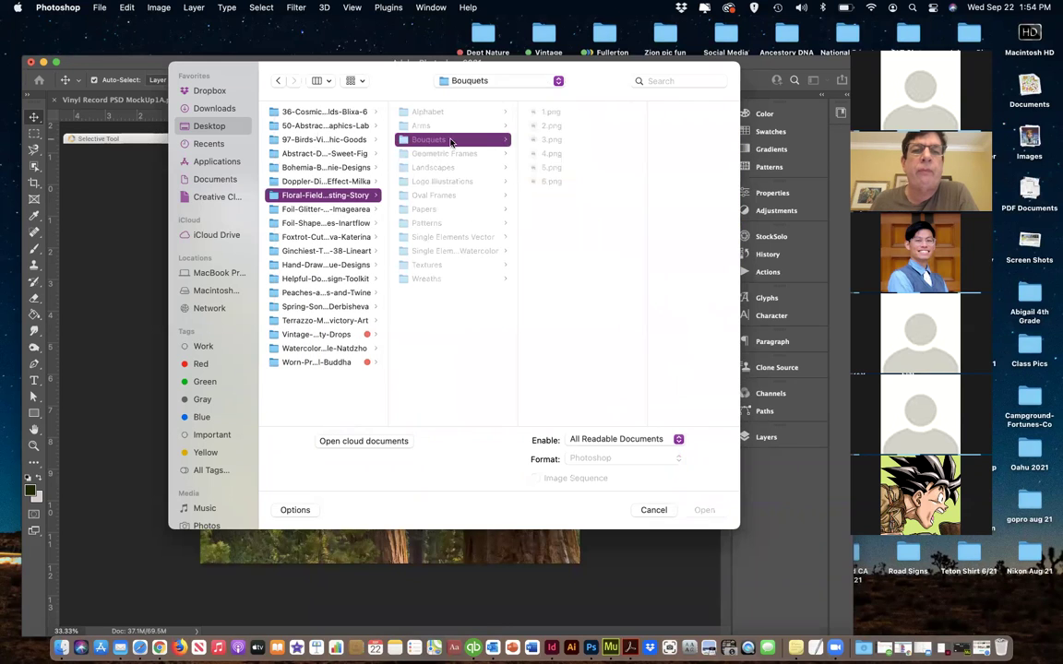
pyautogui.click(545, 139)
# Open paper1.jpg from the Papers subfolder of the Floral-Fields folder
pyautogui.click(390, 210)
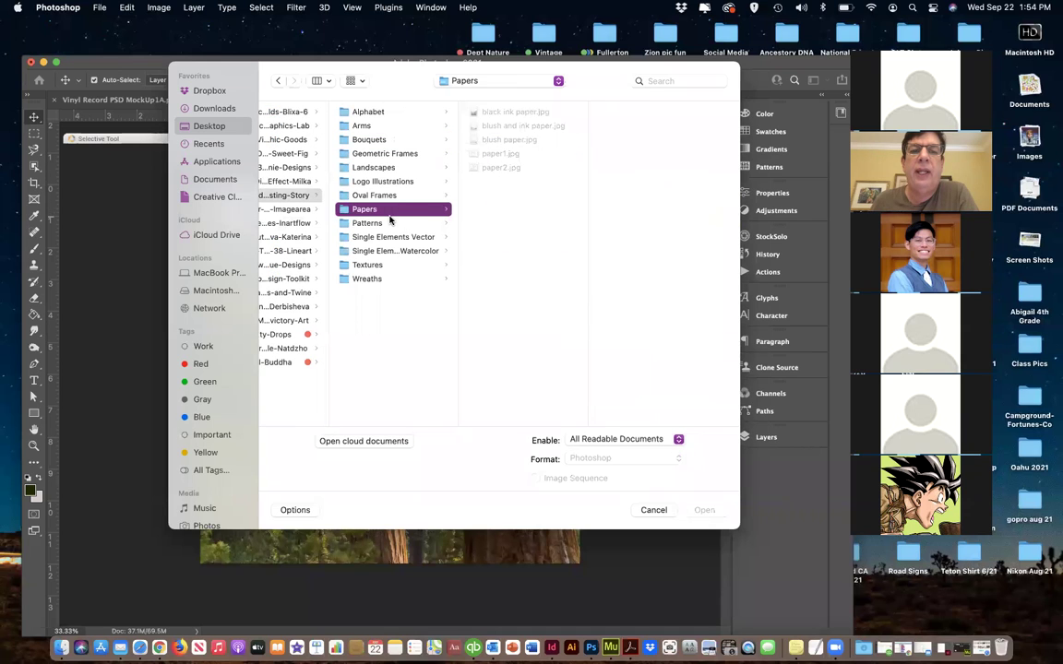
pyautogui.click(498, 153)
pyautogui.hscroll(-2, 450, 214)
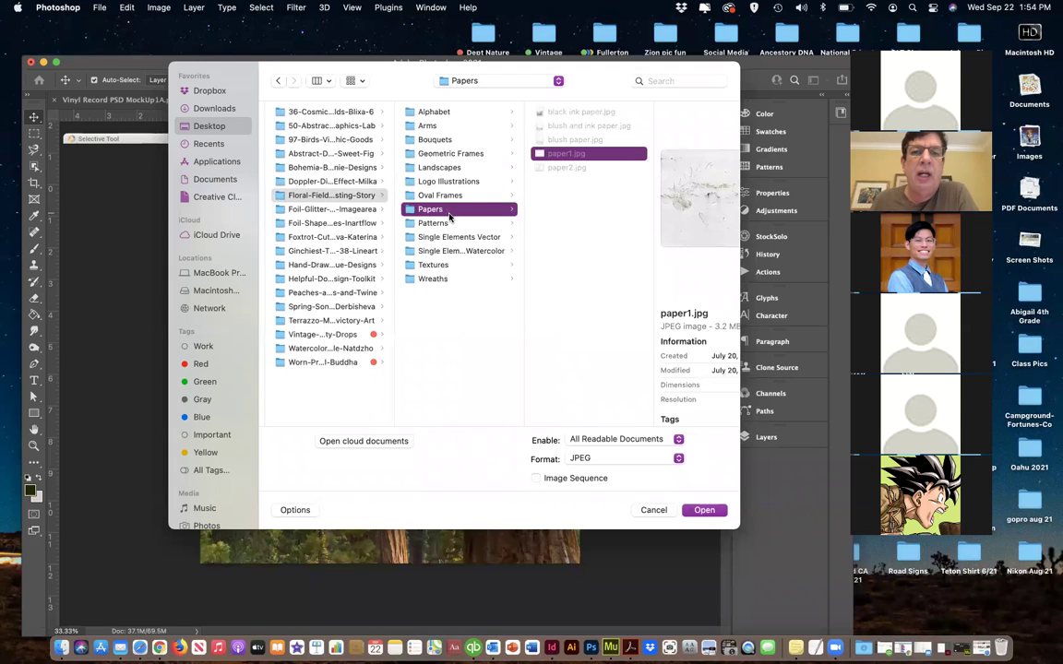
pyautogui.click(704, 510)
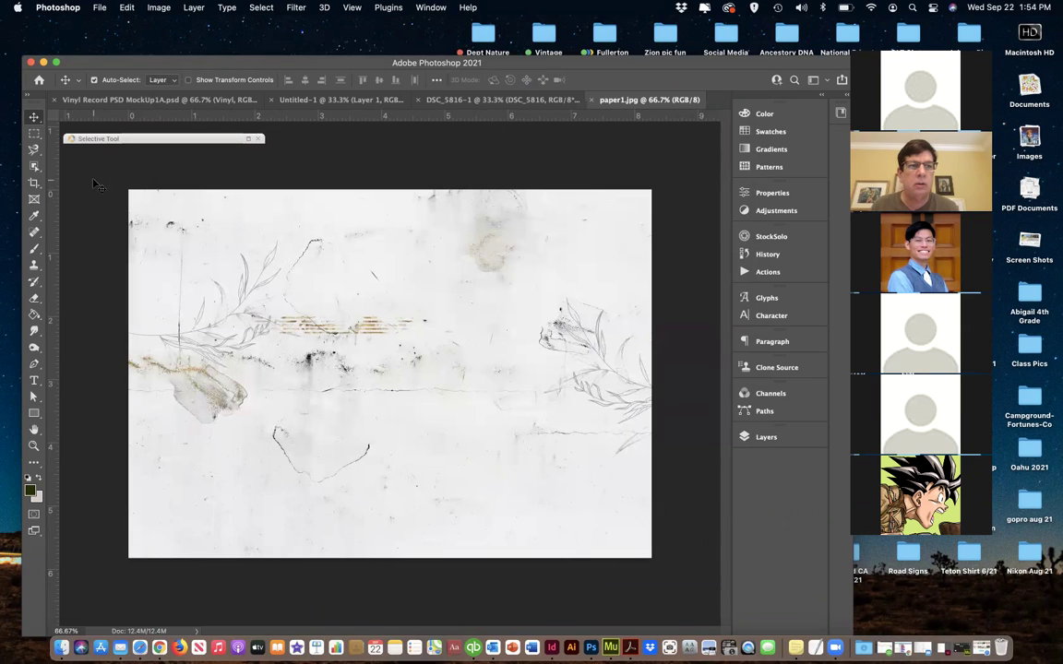
# Duplicate the Background layer of paper1.jpg
pyautogui.click(761, 438)
pyautogui.rightClick(710, 406)
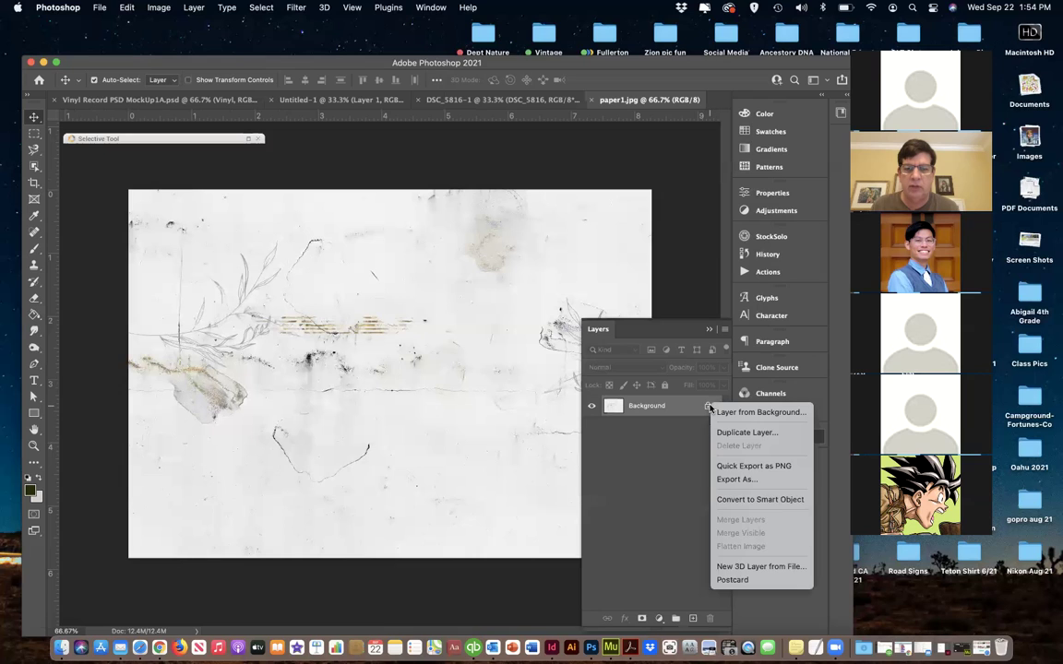
pyautogui.click(649, 449)
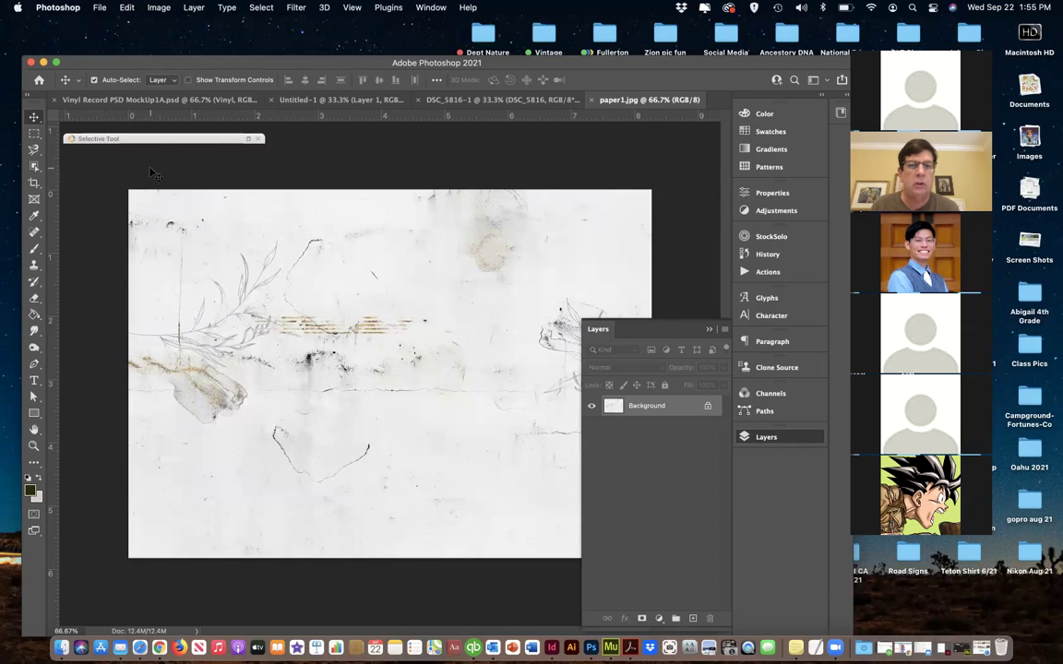
pyautogui.click(102, 8)
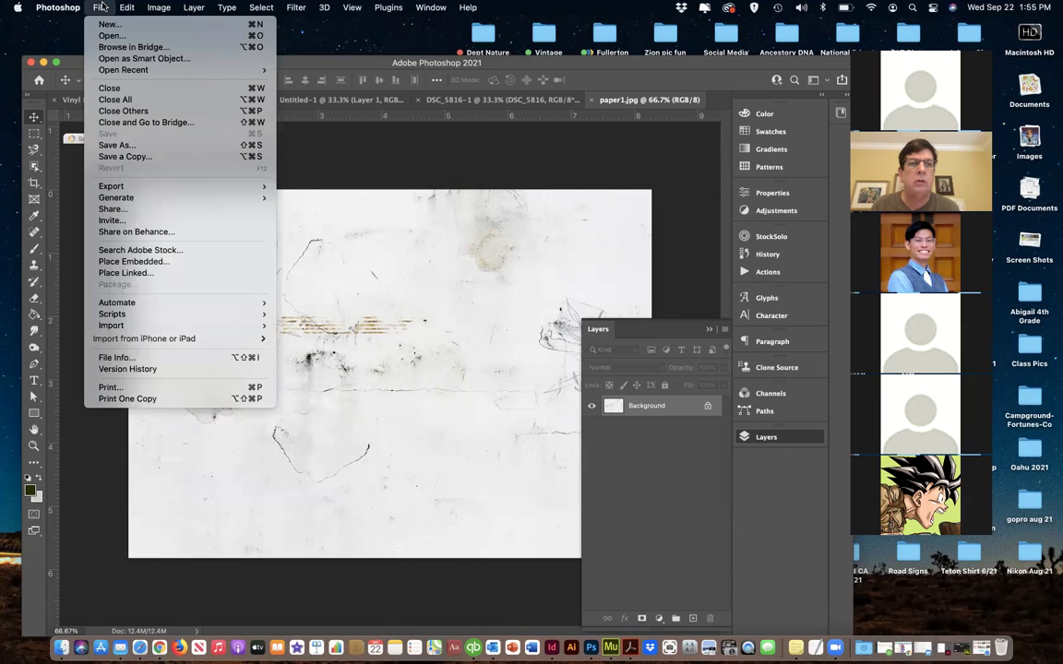
pyautogui.moveTo(154, 7)
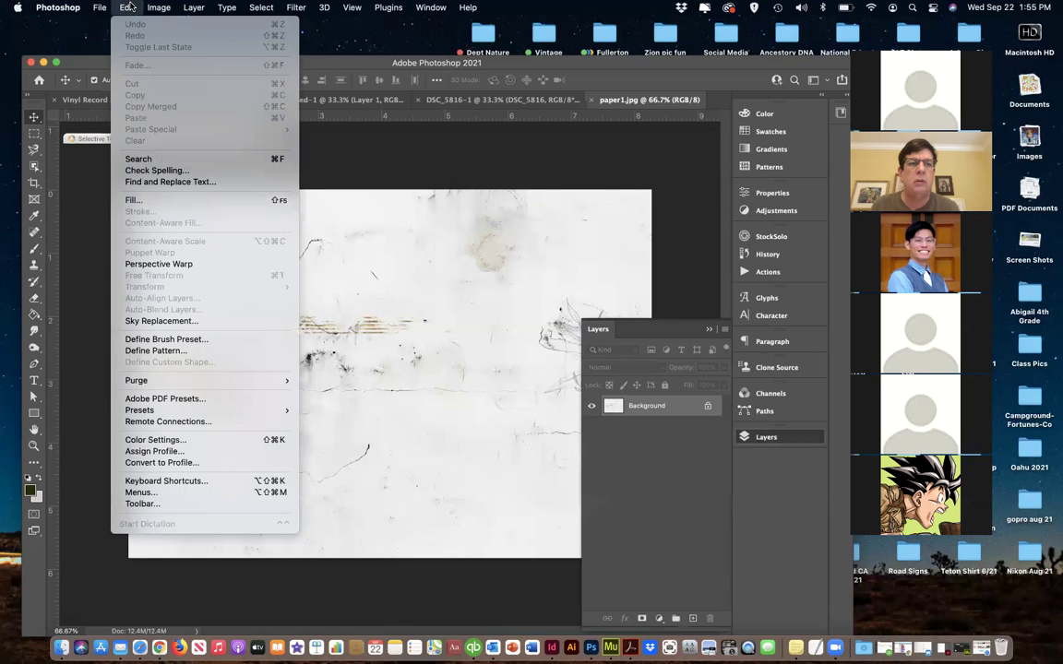
pyautogui.click(129, 8)
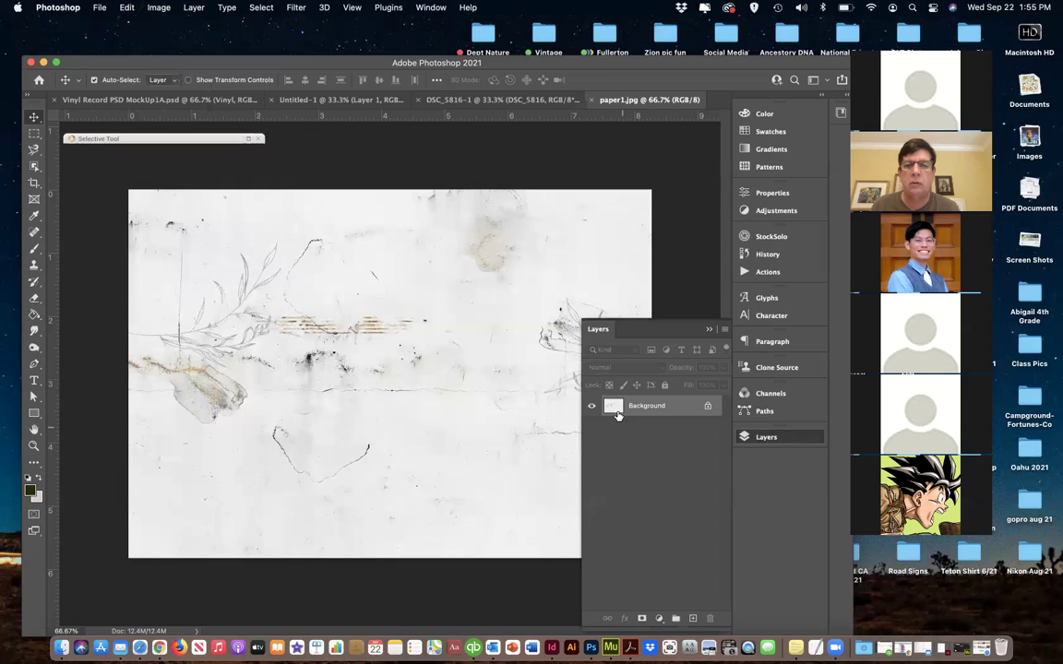
pyautogui.moveTo(645, 406); pyautogui.dragTo(692, 619)
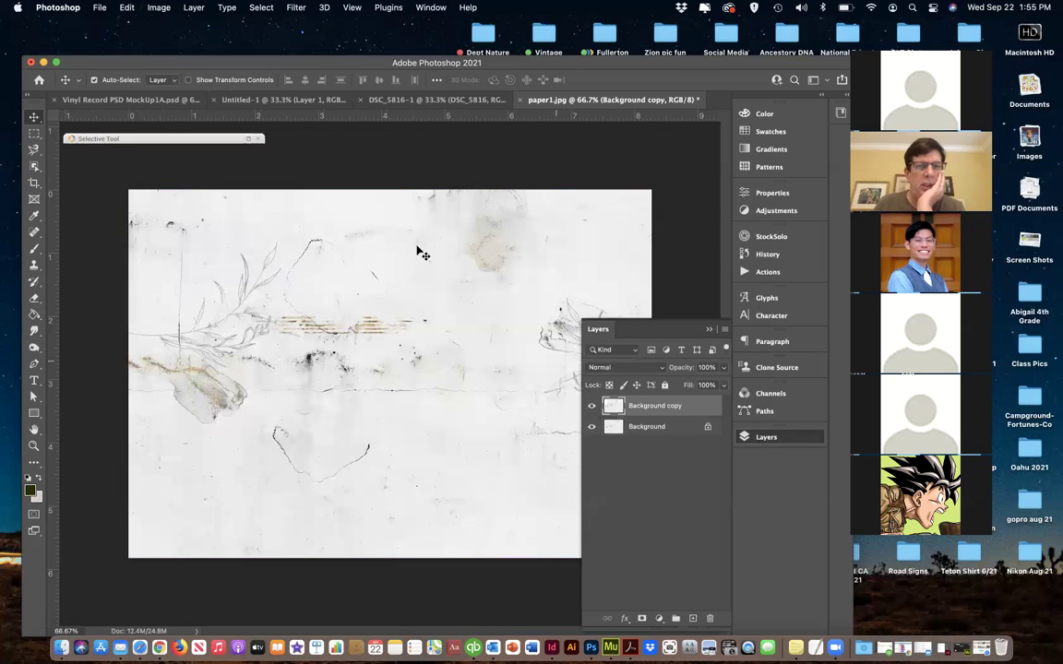
pyautogui.click(766, 437)
pyautogui.press('super+e')
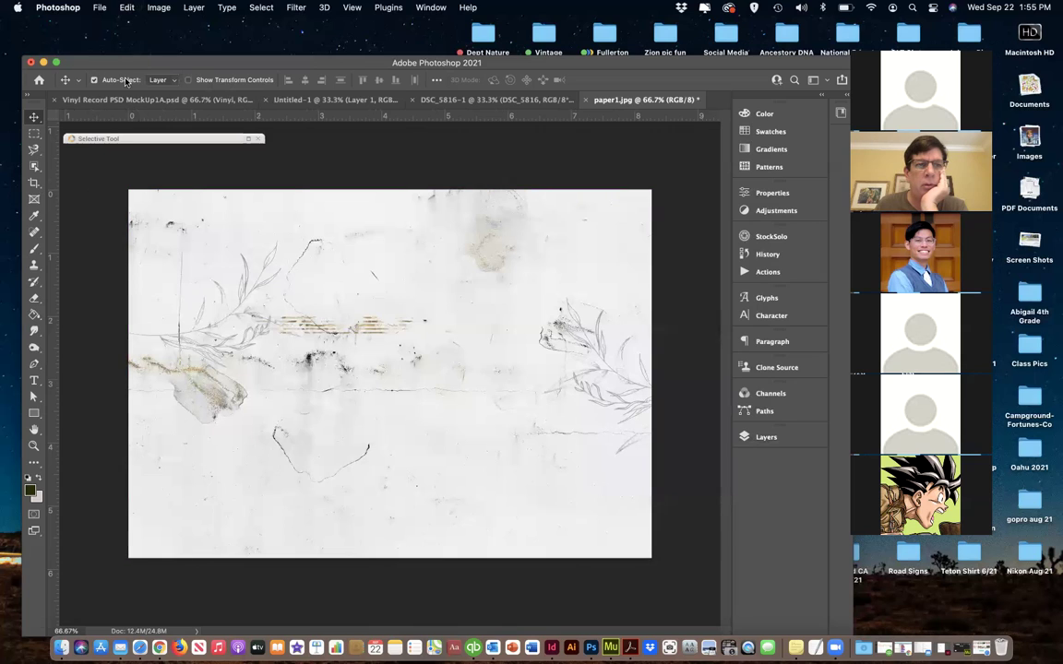
pyautogui.click(170, 81)
pyautogui.click(170, 81)
pyautogui.click(126, 7)
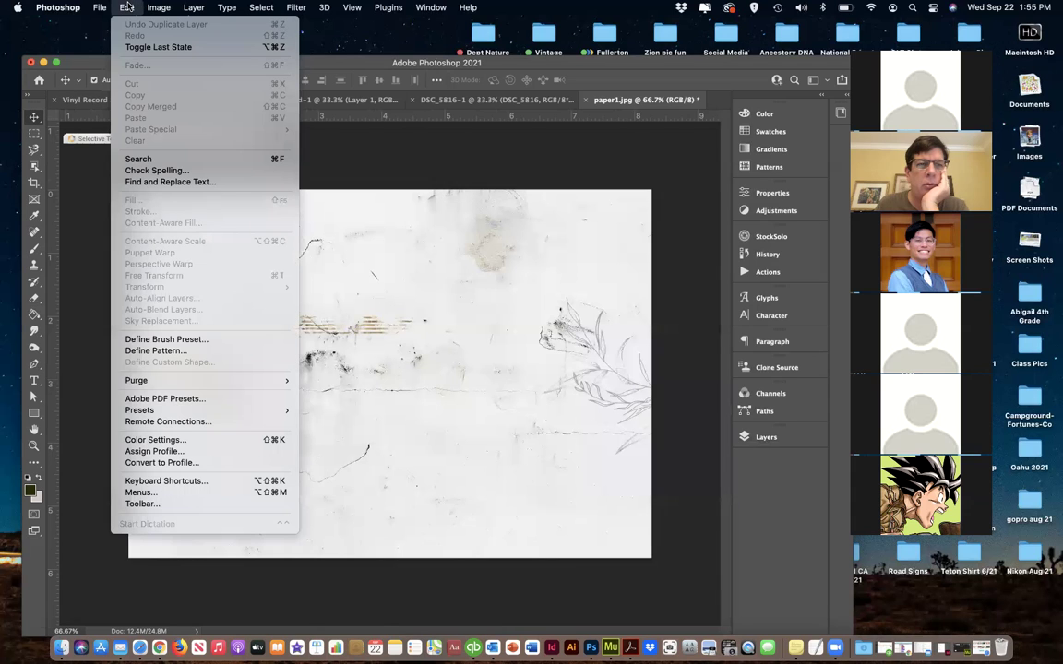
pyautogui.click(126, 7)
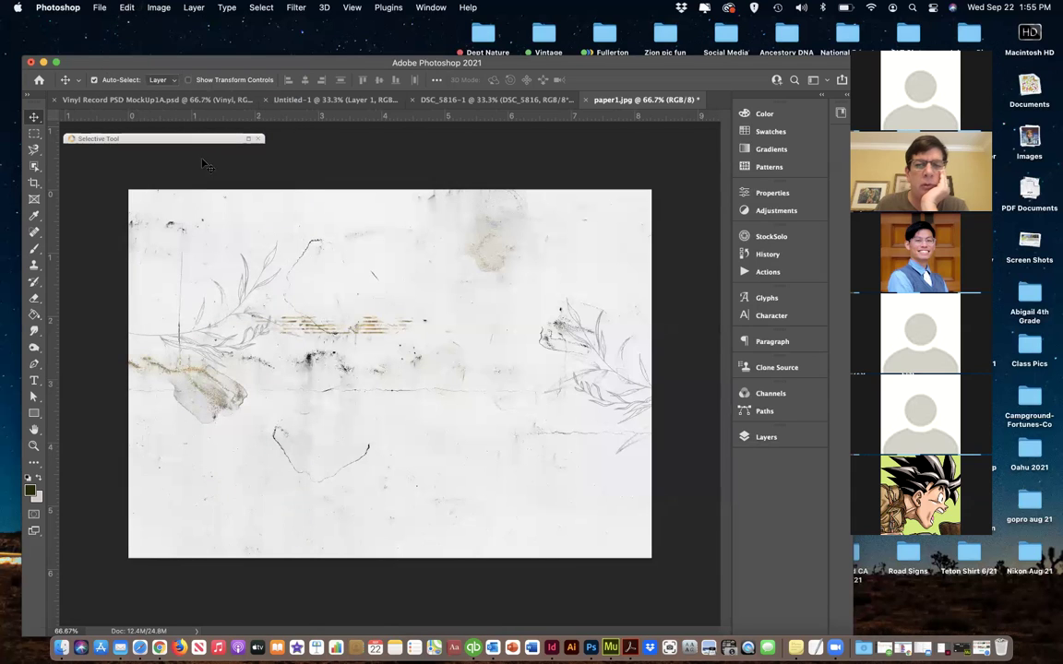
# Select the whole paper image with the Rectangular Marquee tool and deselect it again
pyautogui.click(34, 133)
pyautogui.moveTo(94, 159); pyautogui.dragTo(635, 569)
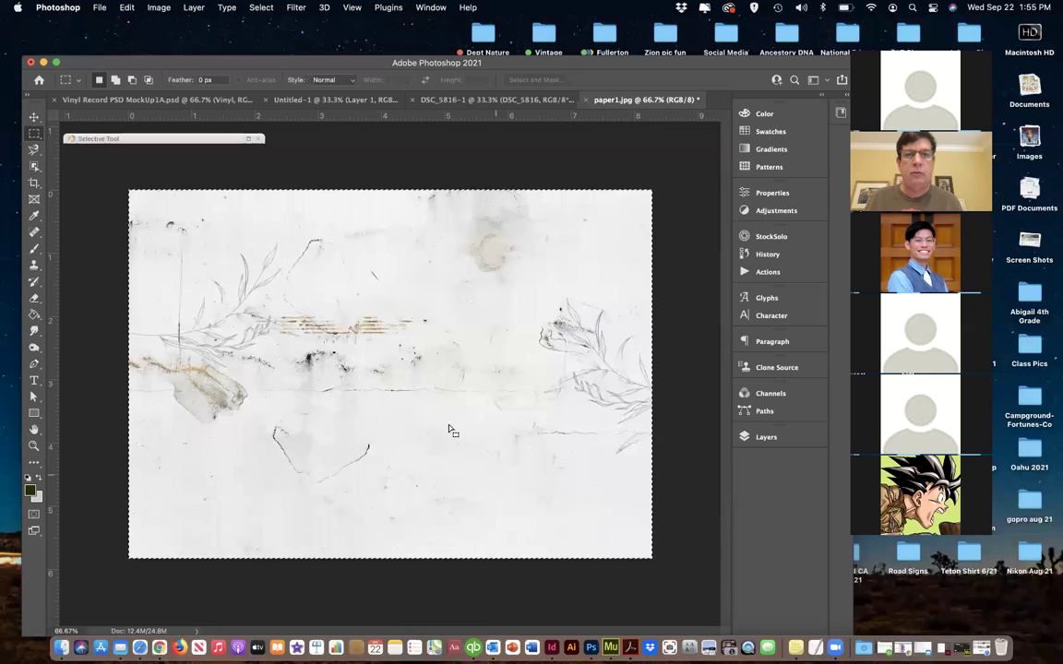
pyautogui.click(504, 166)
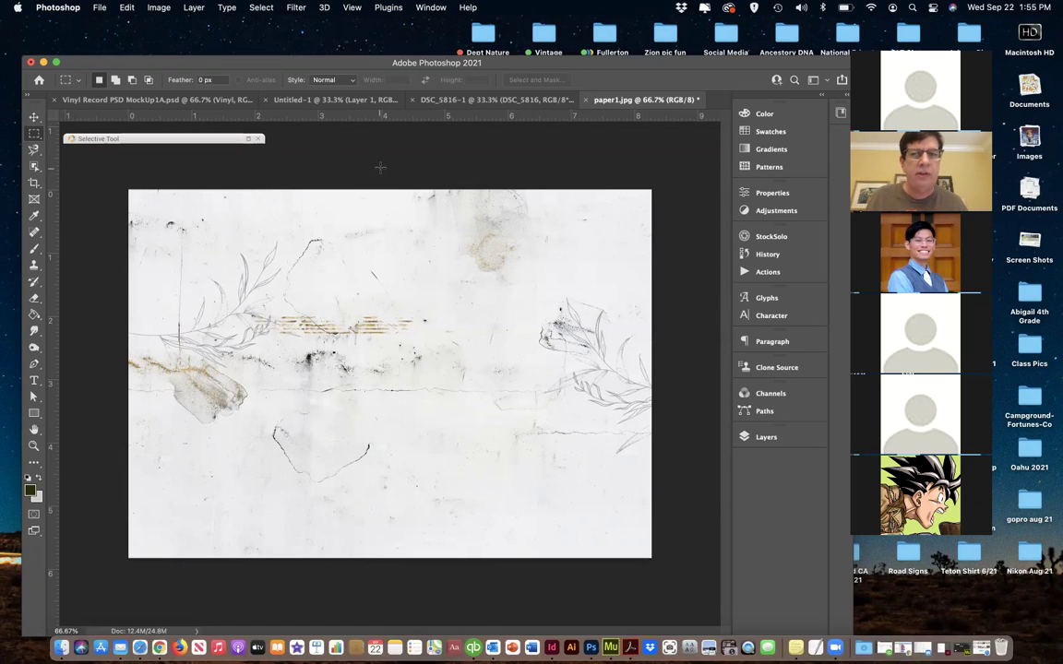
# Close paper1.jpg without saving the changes
pyautogui.click(100, 7)
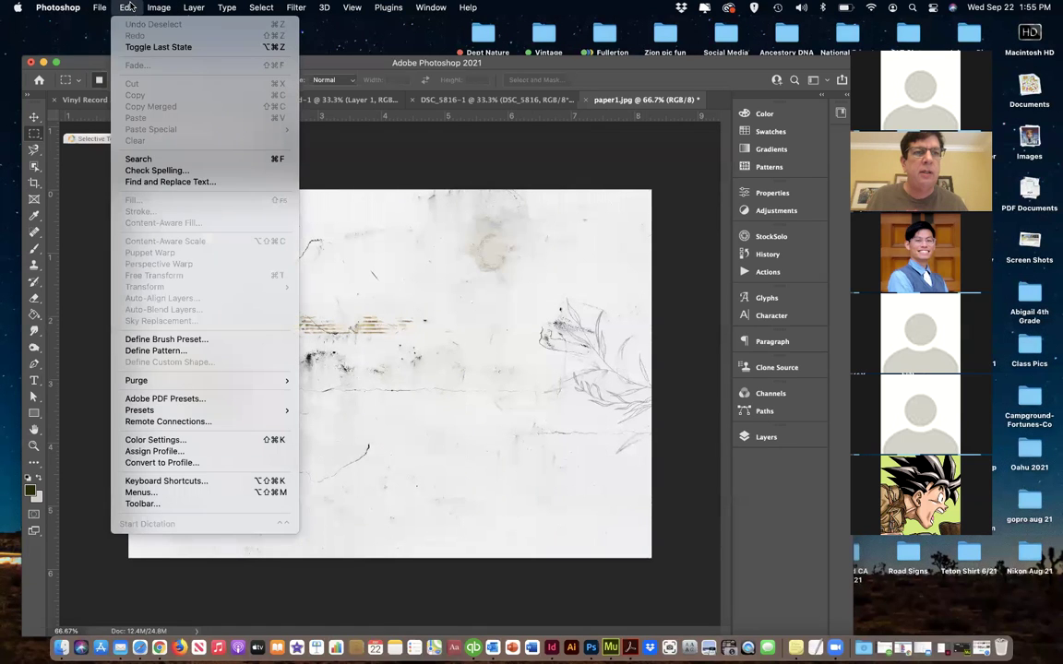
pyautogui.click(129, 7)
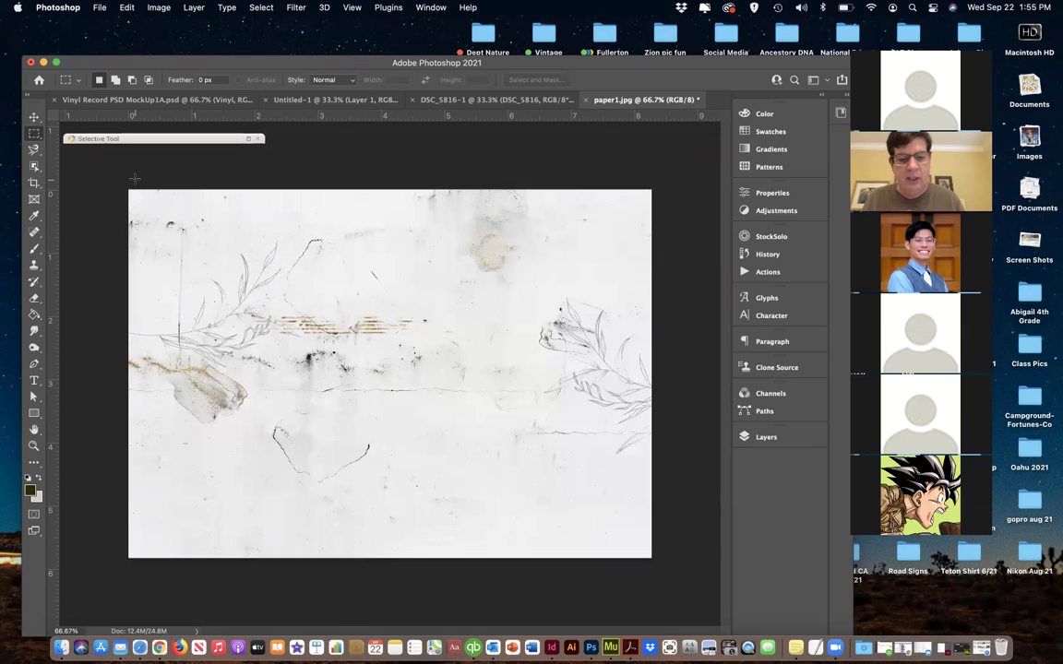
pyautogui.click(586, 102)
pyautogui.click(513, 262)
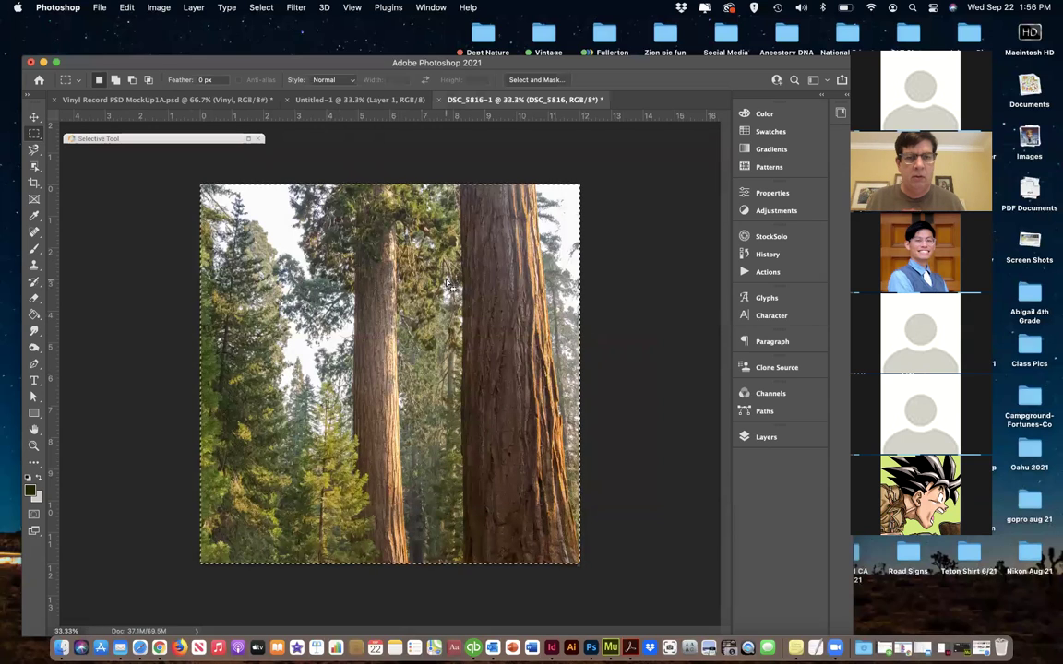
# Browse for a file to open in Creative's Stunning Design Toolkit and look into the Bohemia brush script font folder
pyautogui.click(99, 7)
pyautogui.click(112, 35)
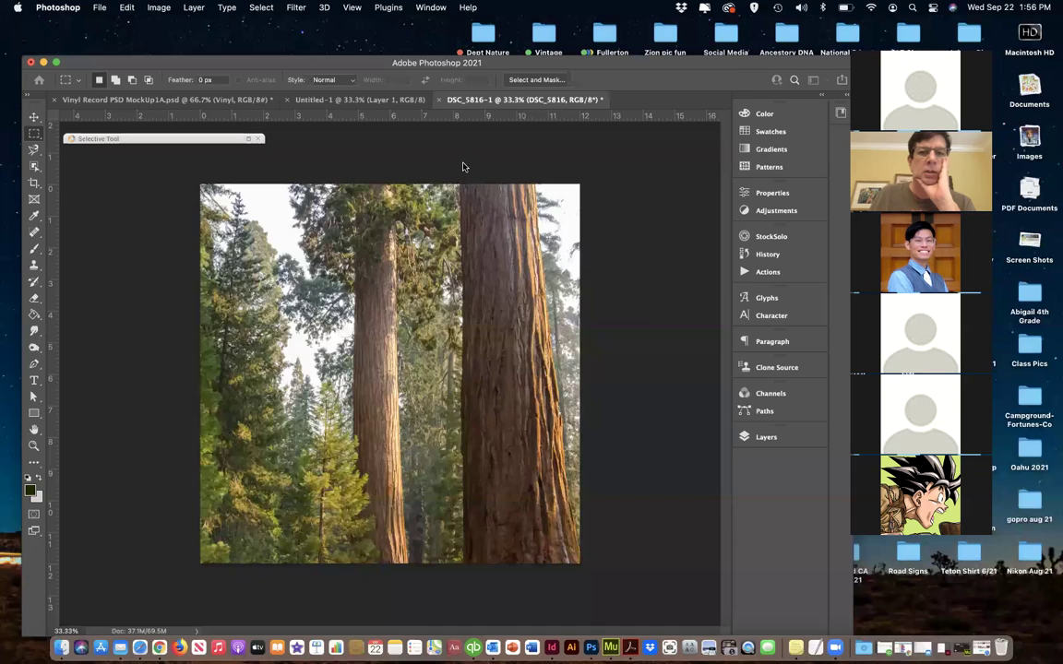
pyautogui.click(466, 82)
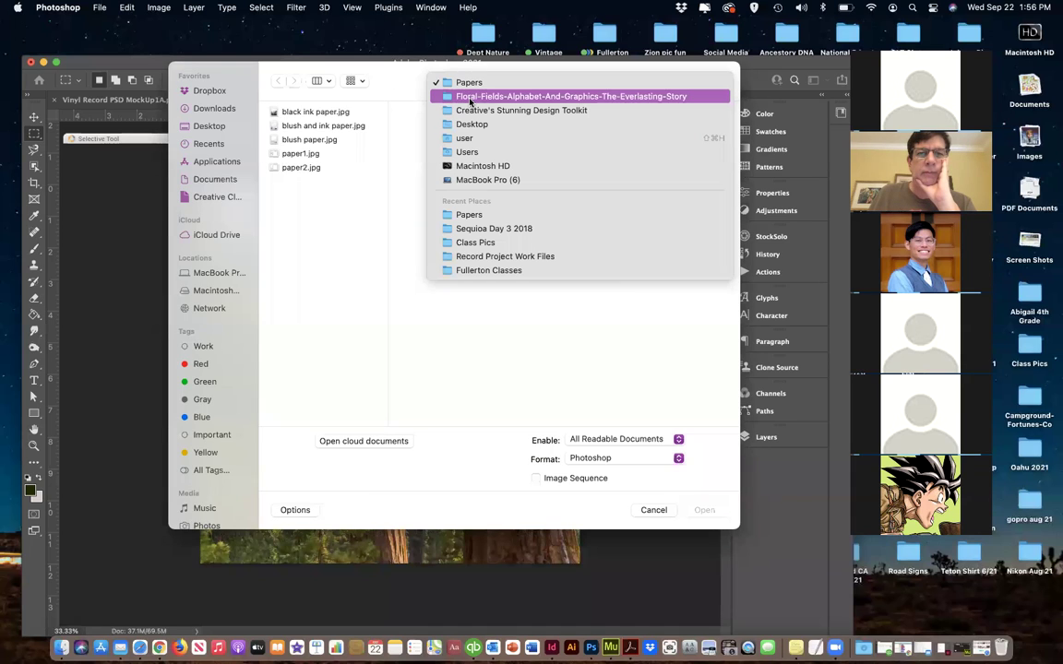
pyautogui.click(467, 113)
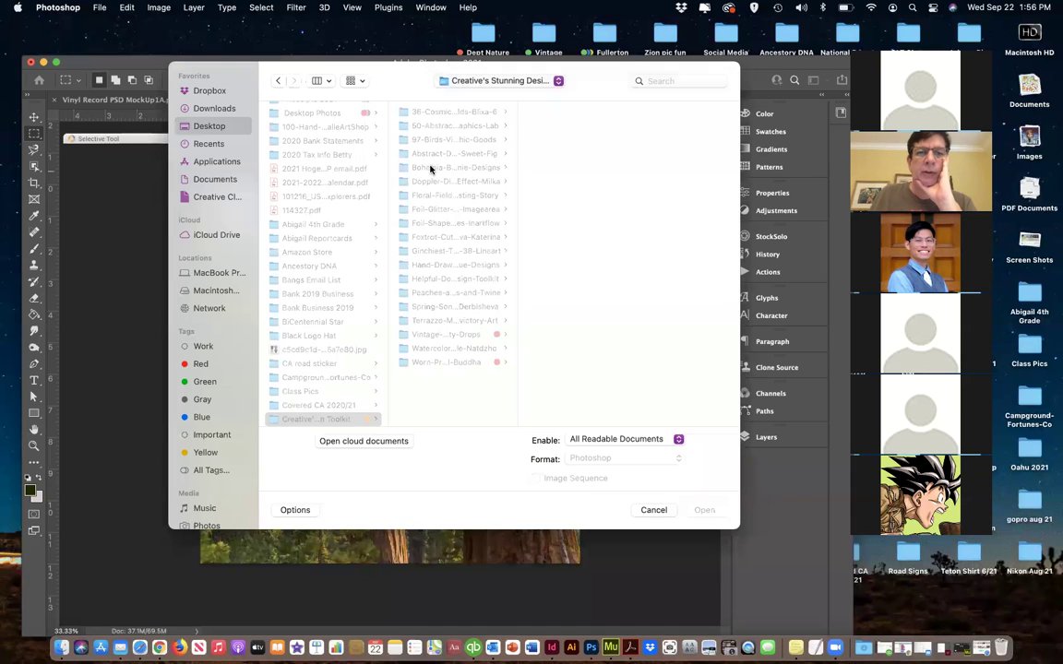
pyautogui.click(431, 169)
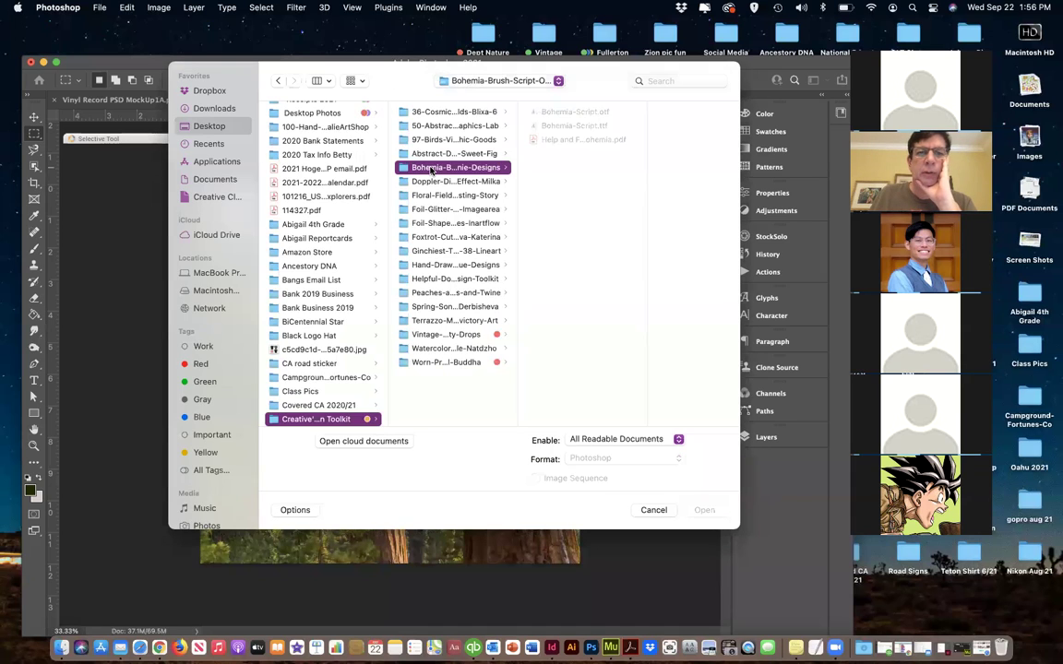
# Preview poster3.jpg, poster4.jpg and poster2.jpg among the abstract Premade Posters, plus 4.png in the PNGs subfolder
pyautogui.click(477, 154)
pyautogui.click(549, 154)
pyautogui.click(636, 140)
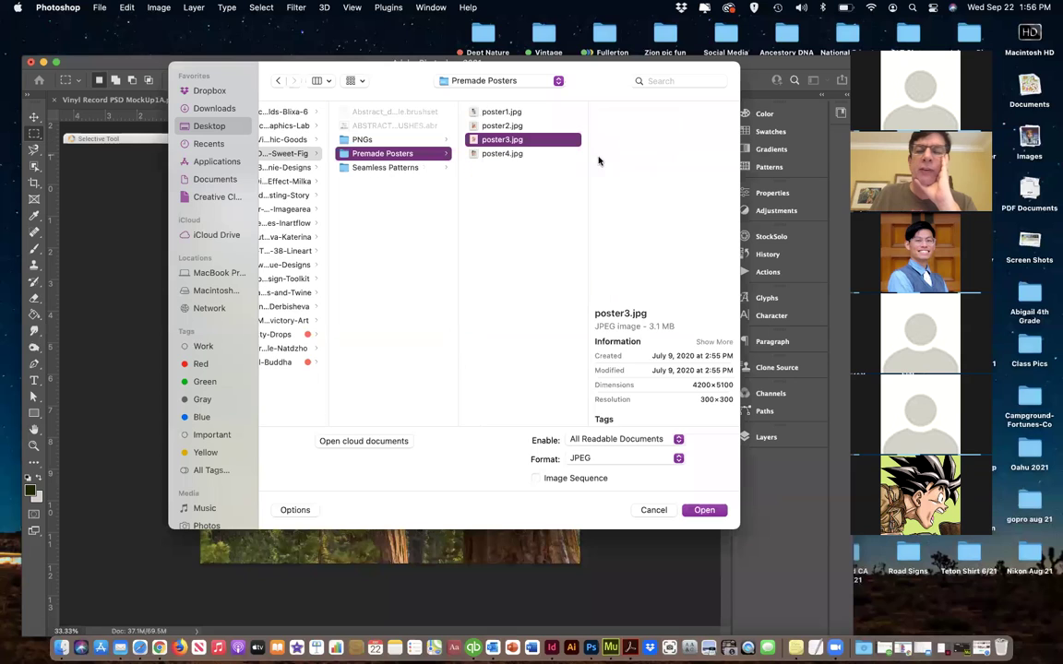
pyautogui.click(505, 152)
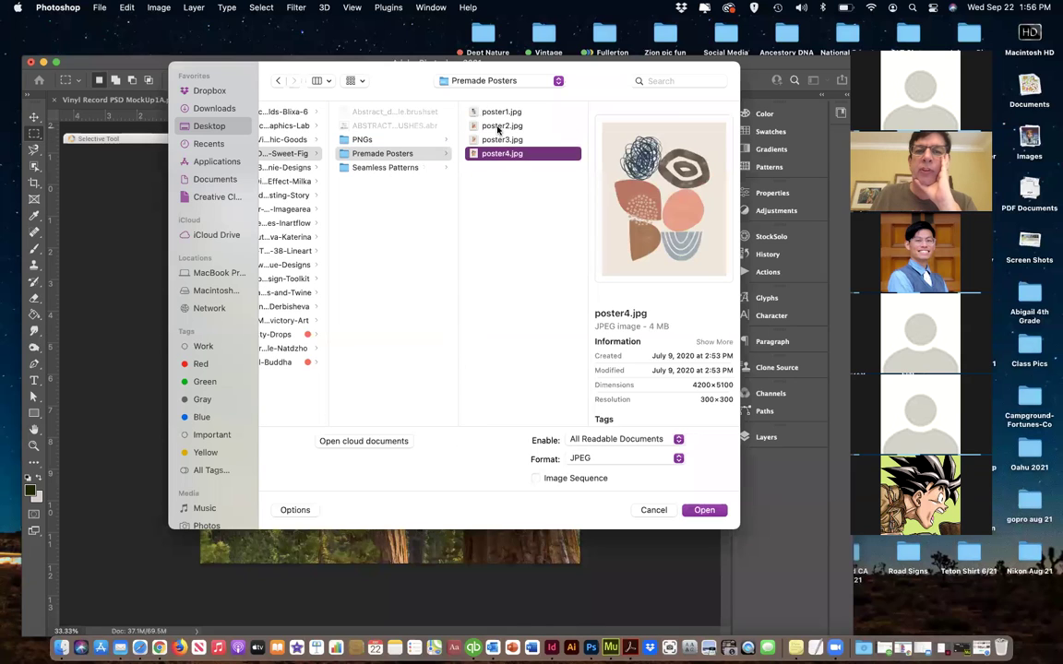
pyautogui.click(498, 126)
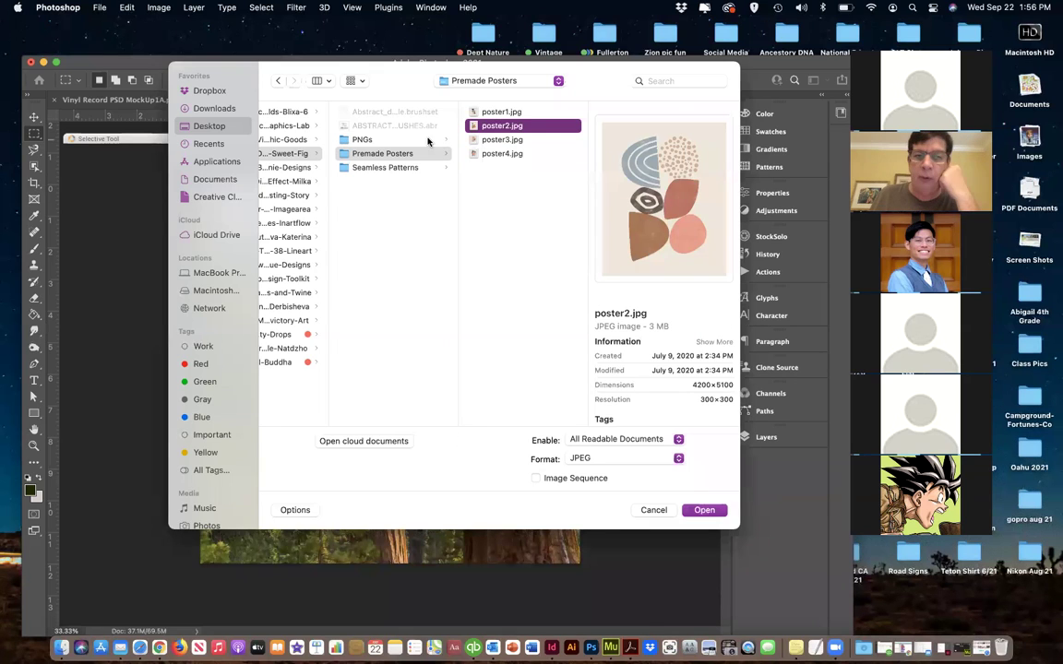
pyautogui.click(389, 141)
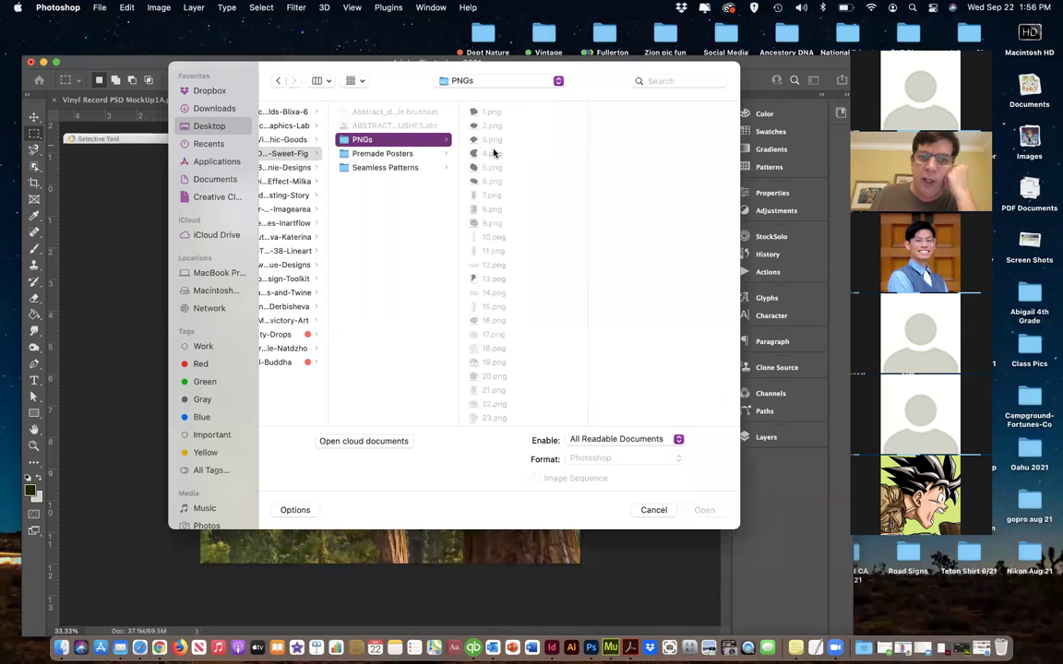
pyautogui.click(491, 153)
# Preview birds03.png and birds05.png in the PNG subfolder of the 97-Birds vintage engravings folder
pyautogui.hscroll(-3, 373, 141)
pyautogui.click(373, 140)
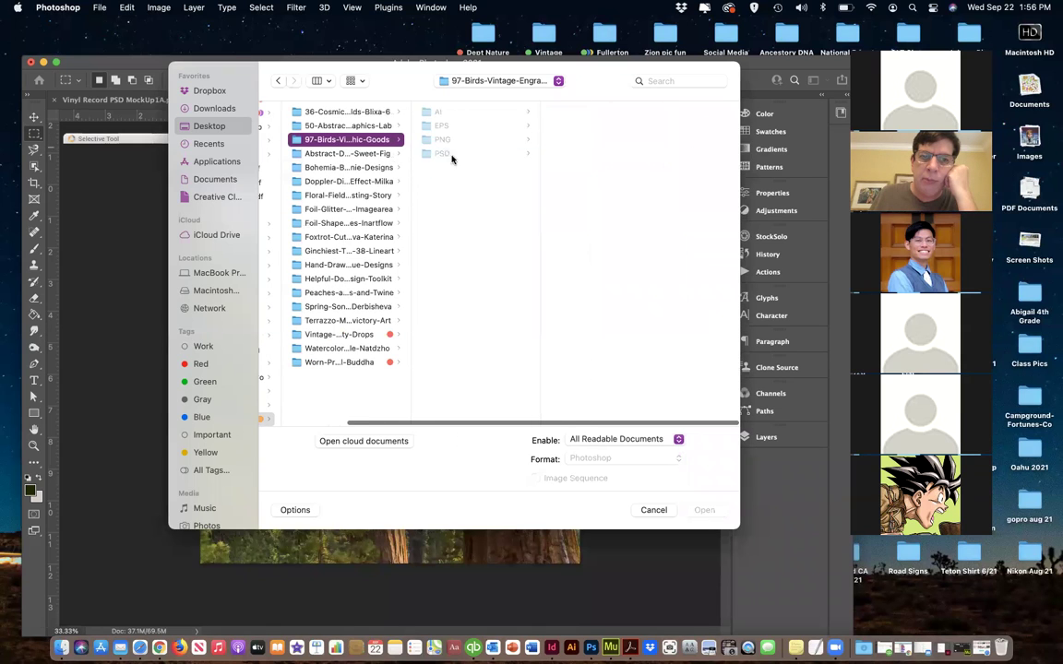
pyautogui.click(449, 141)
pyautogui.click(504, 139)
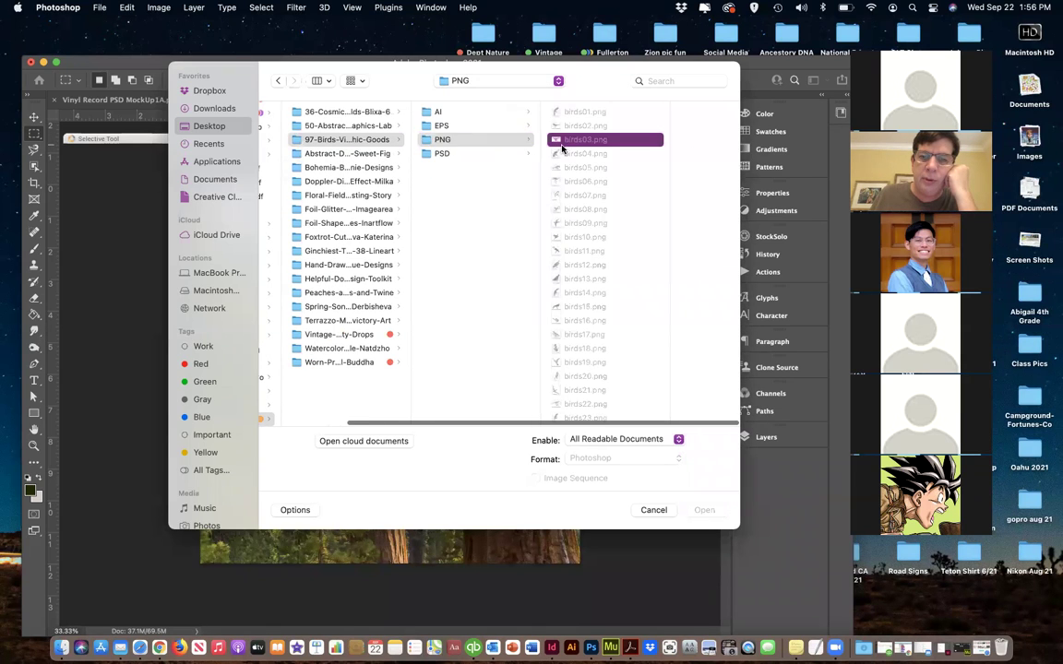
pyautogui.click(489, 168)
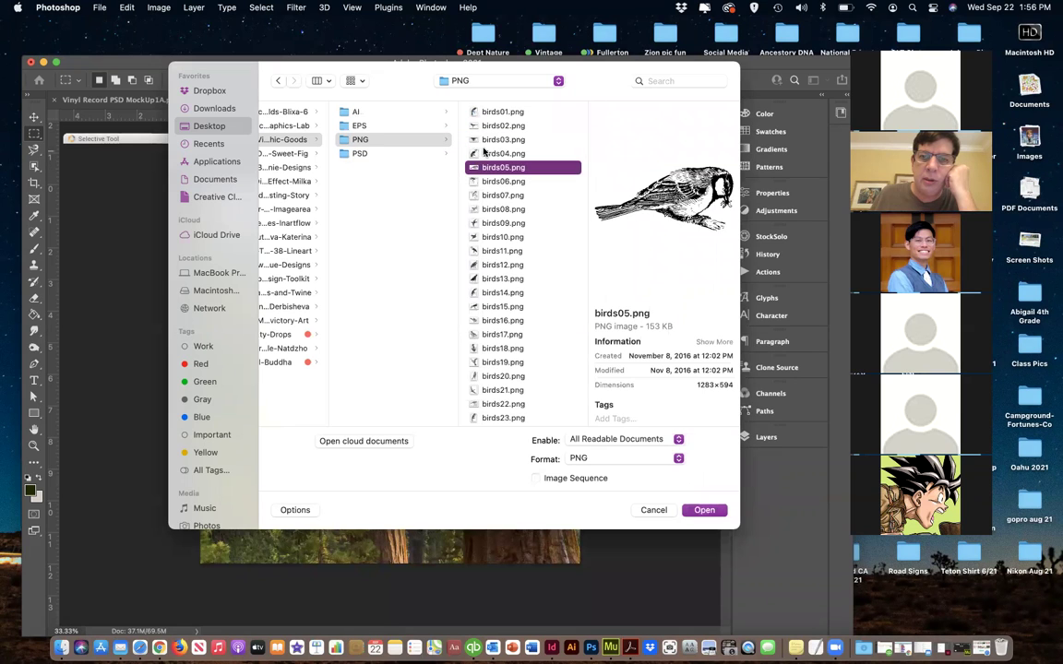
# Open birds03.png from the PNG folder of the vintage bird engravings
pyautogui.click(484, 153)
pyautogui.click(485, 139)
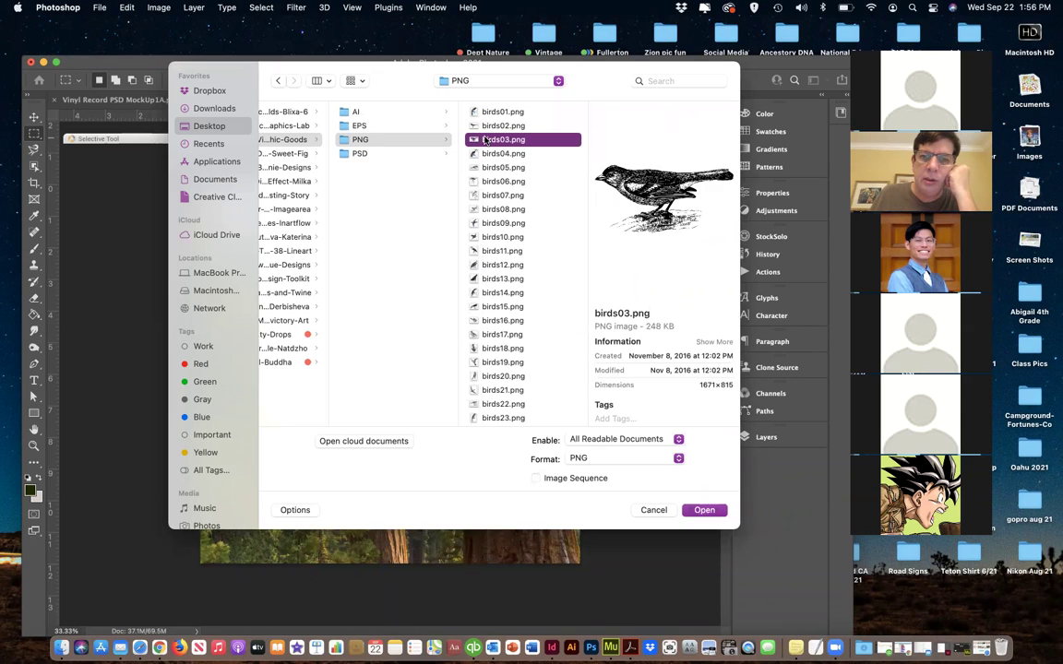
pyautogui.click(706, 513)
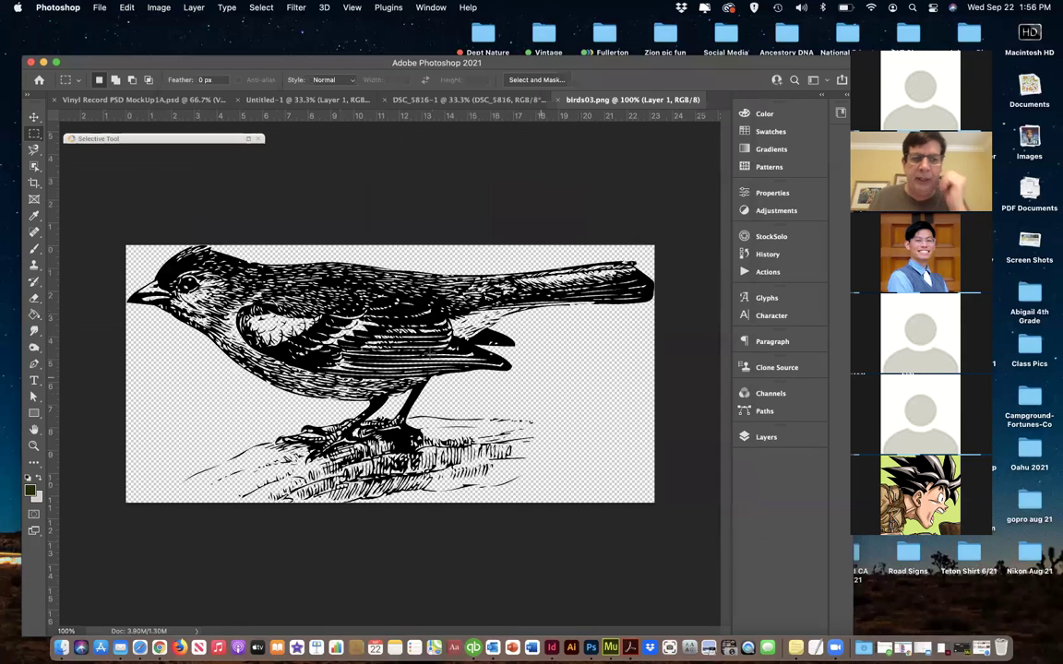
# Copy the entire birds03.png image and paste it into the DSC_5816-1 forest document
pyautogui.press('super+a')
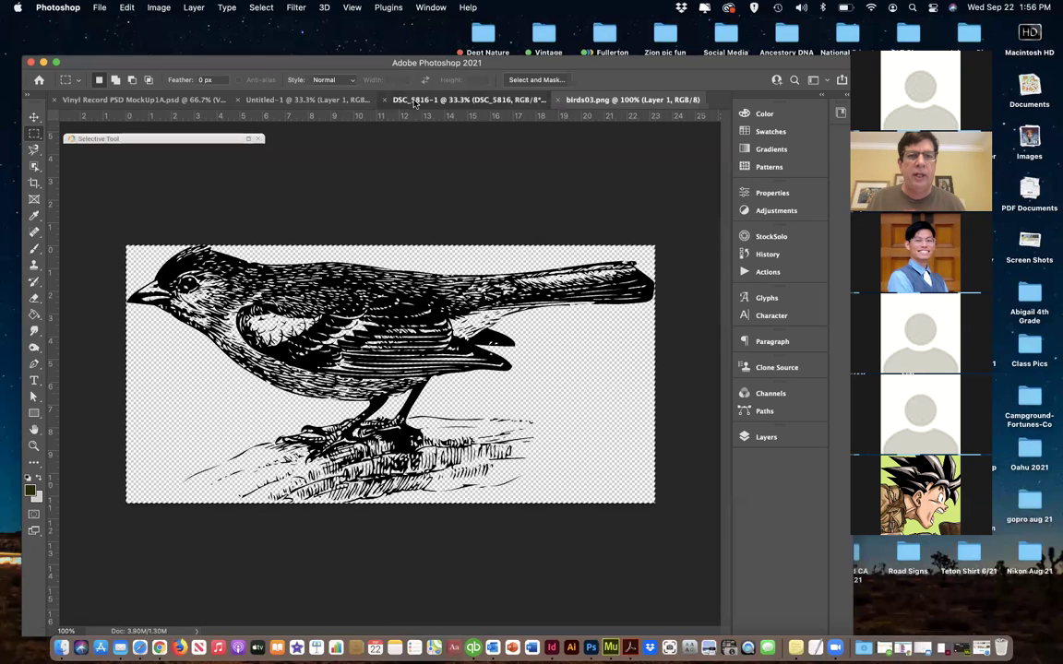
pyautogui.click(414, 100)
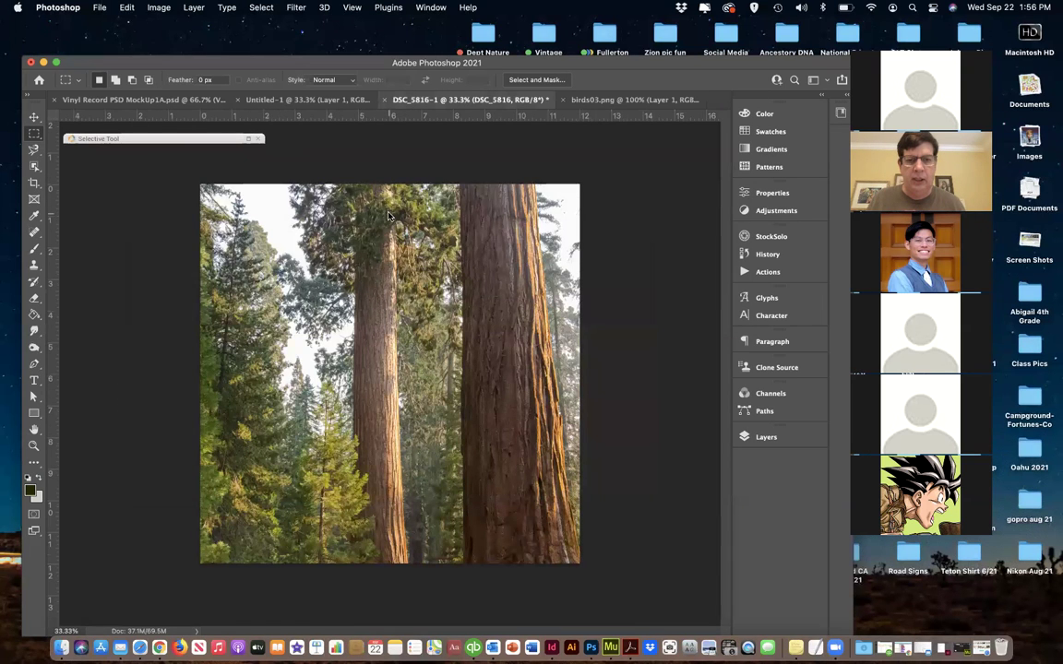
pyautogui.press('super+v')
pyautogui.click(572, 299)
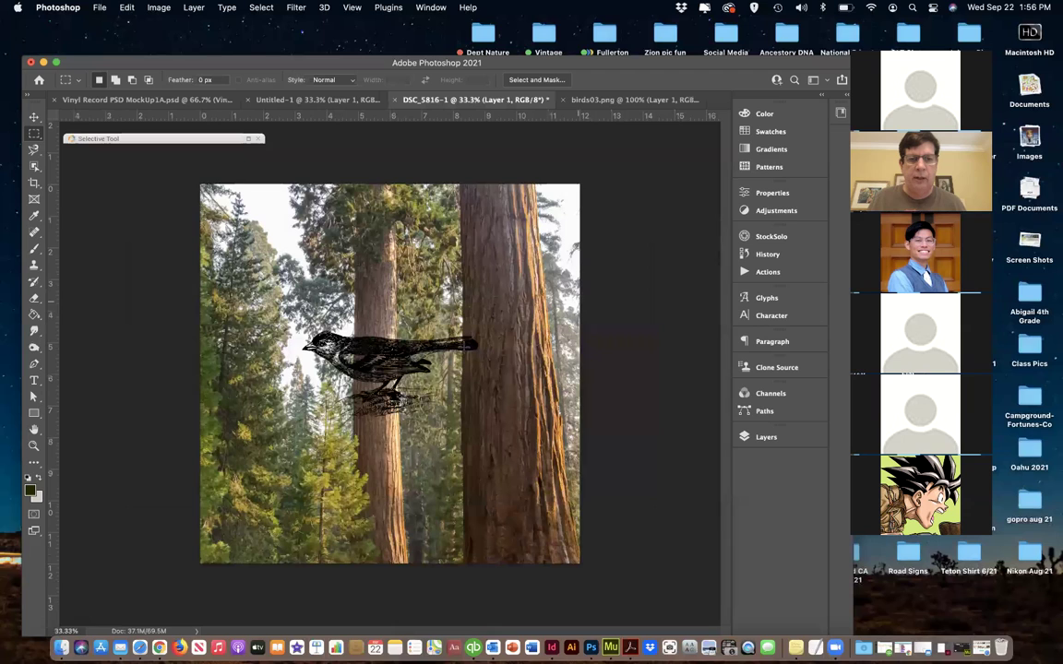
# Invert the pasted bird's colours and move it to the lower left of the forest image
pyautogui.click(34, 117)
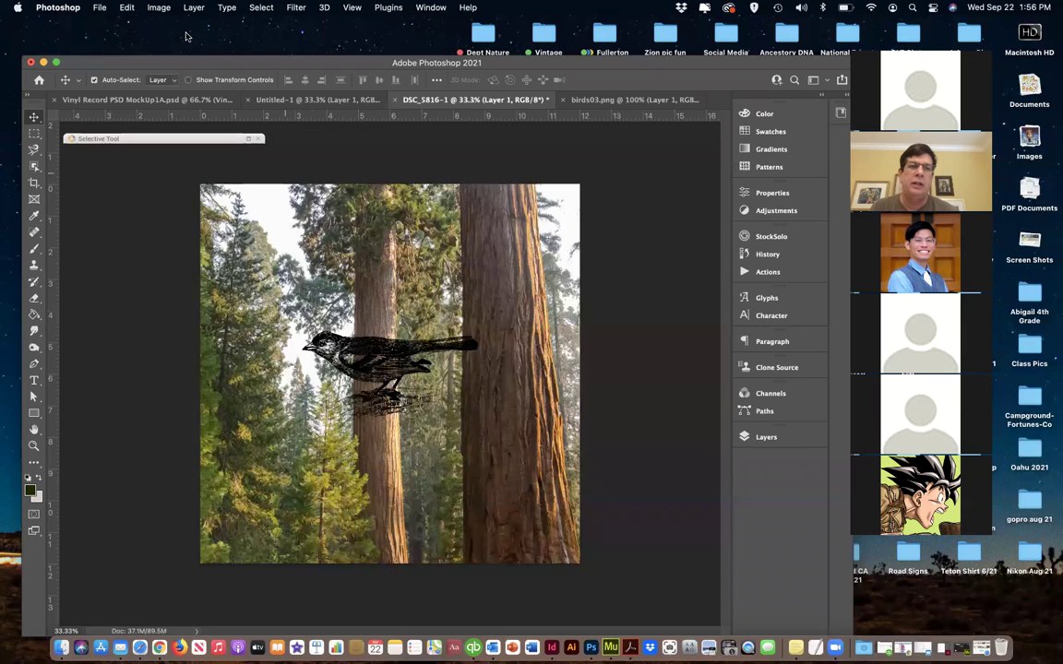
pyautogui.click(160, 8)
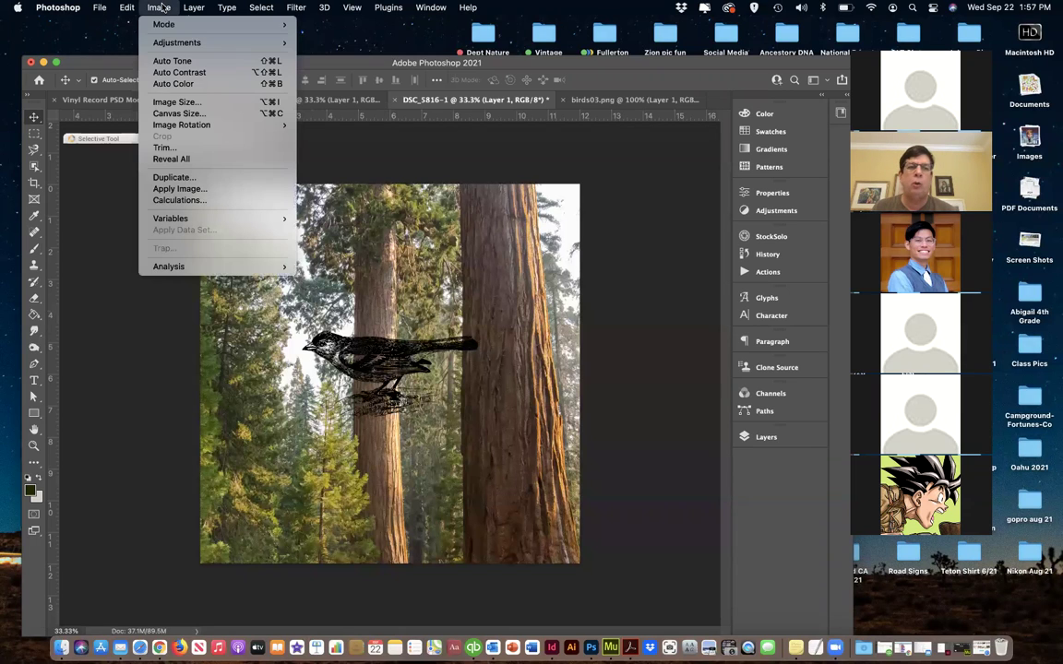
pyautogui.moveTo(167, 40)
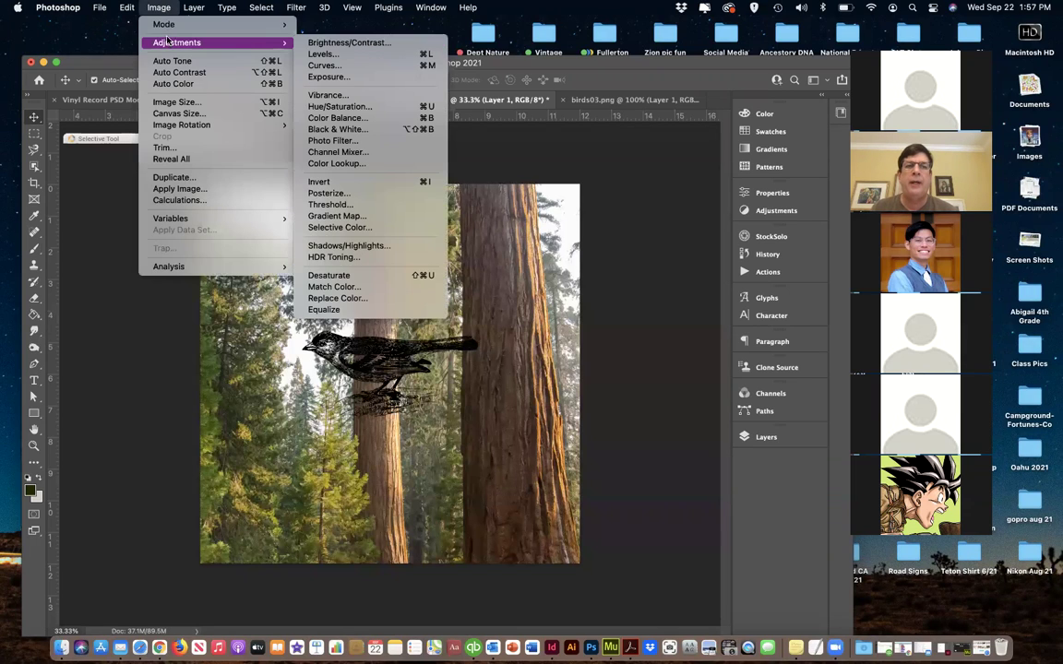
pyautogui.click(369, 181)
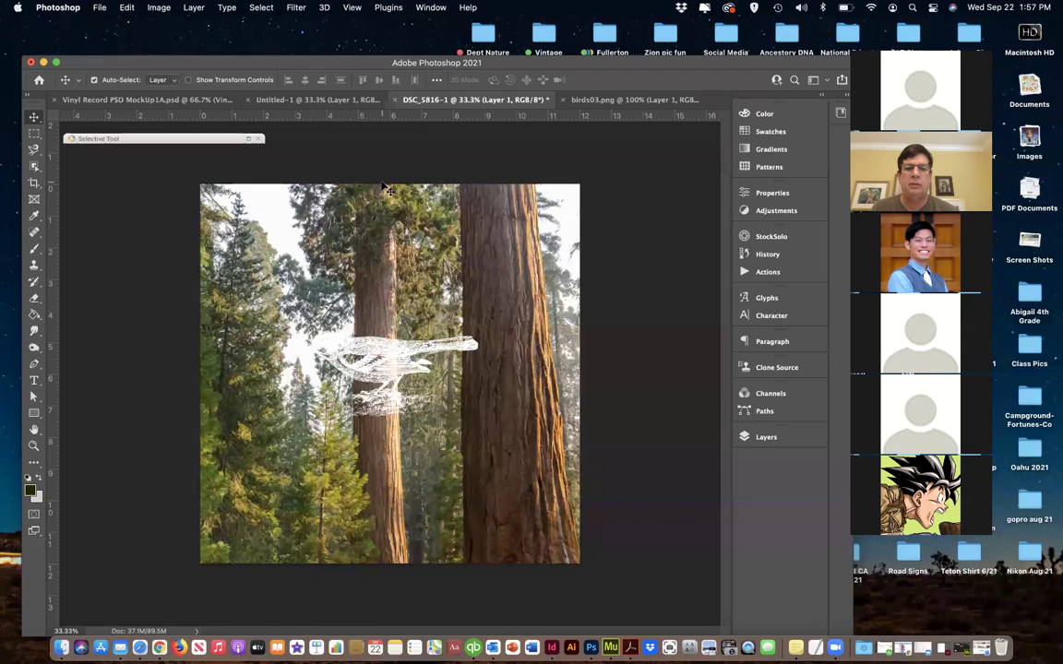
pyautogui.moveTo(403, 365); pyautogui.dragTo(312, 484)
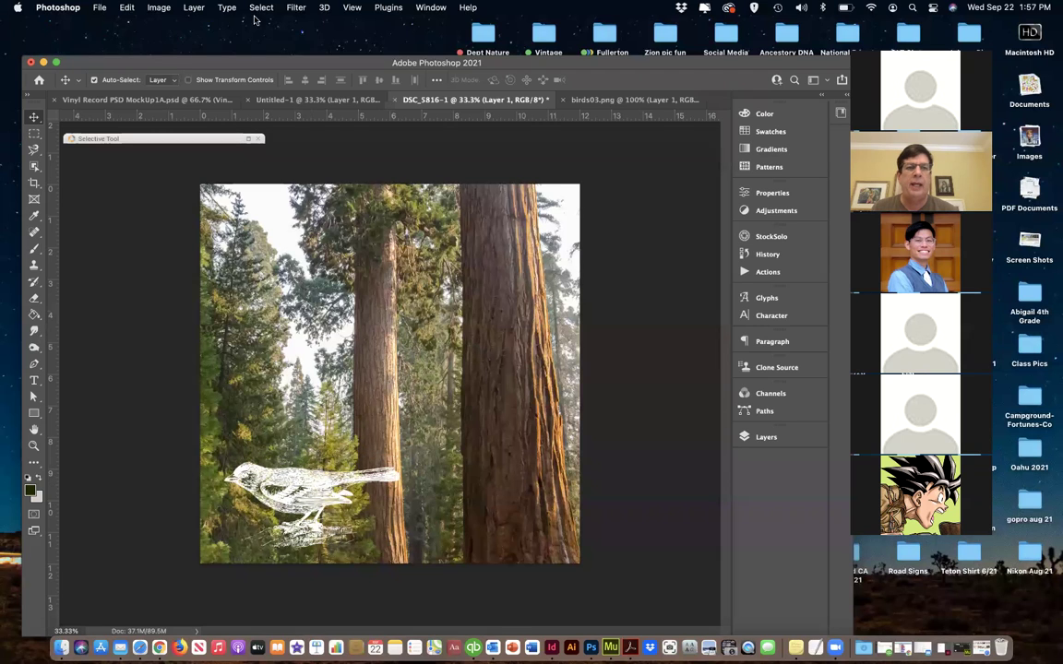
# Try to turn the bird around by flipping the whole canvas horizontally
pyautogui.click(147, 7)
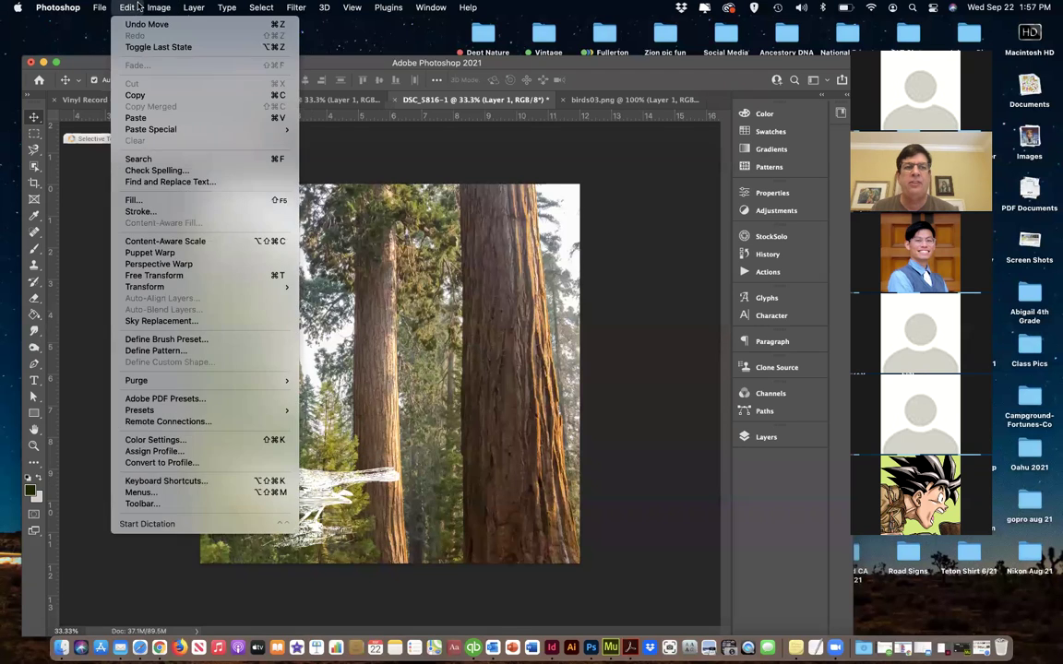
pyautogui.moveTo(164, 127)
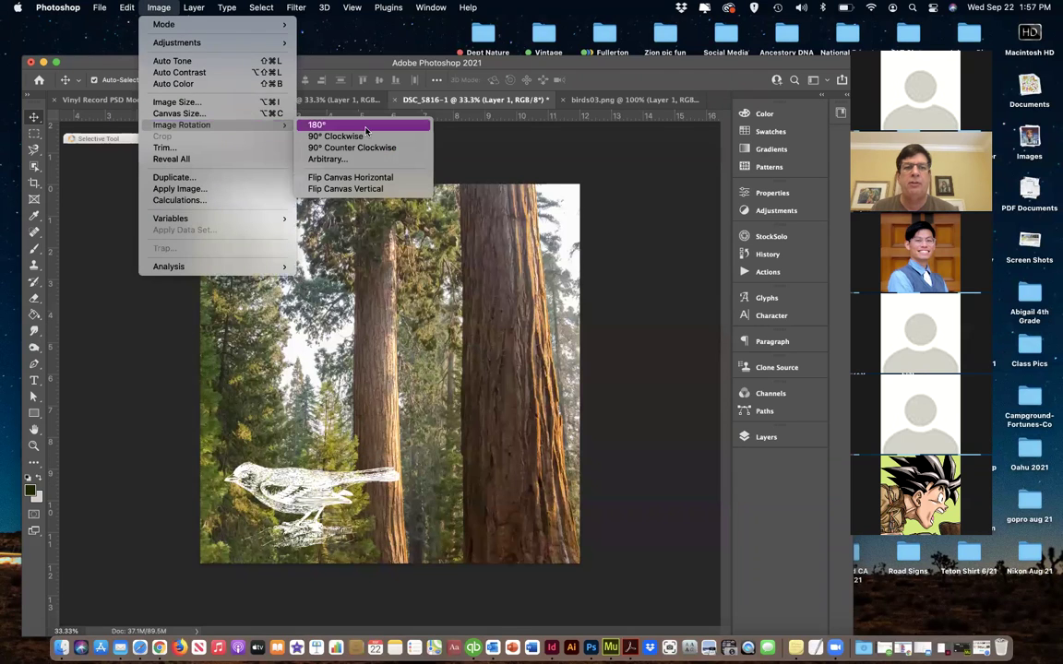
pyautogui.click(360, 177)
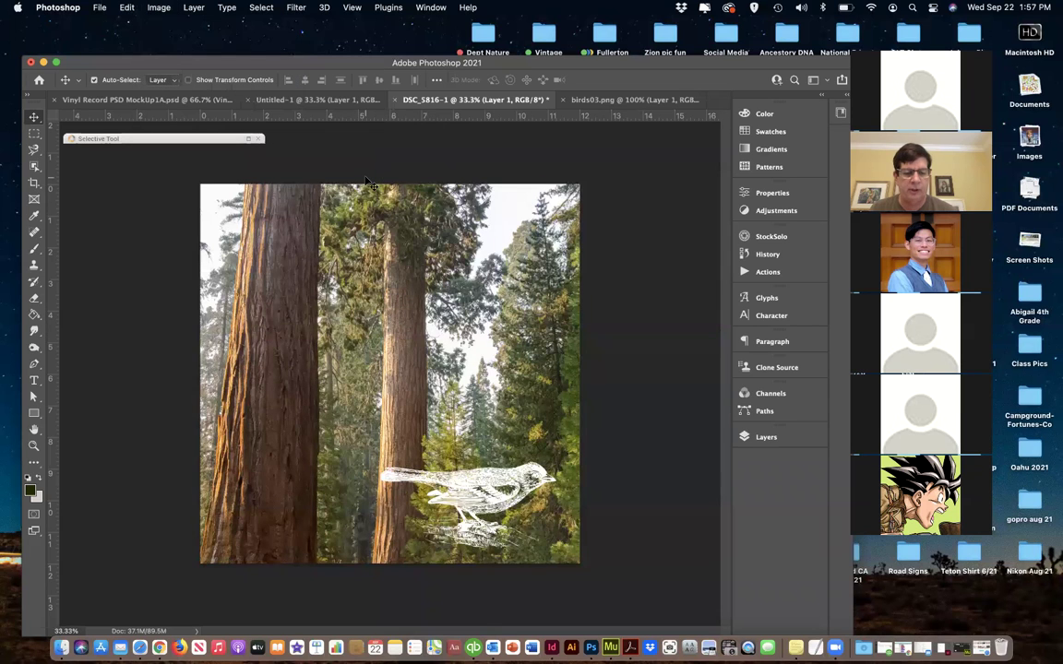
# Flip only the bird layer horizontally and shift it slightly towards the forest image's left edge
pyautogui.click(152, 8)
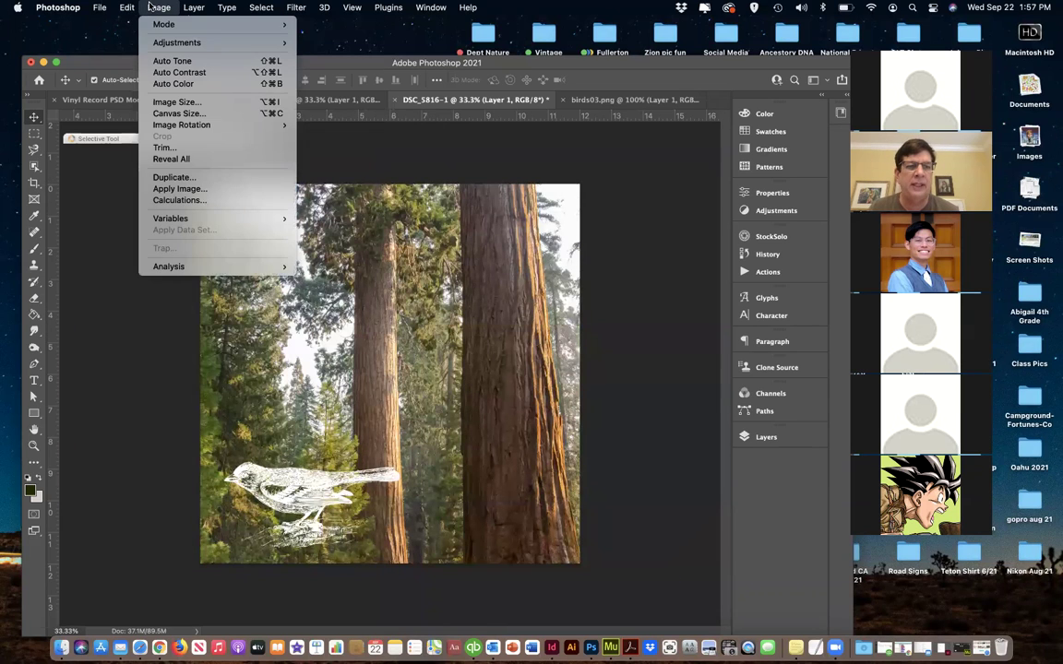
pyautogui.moveTo(118, 7)
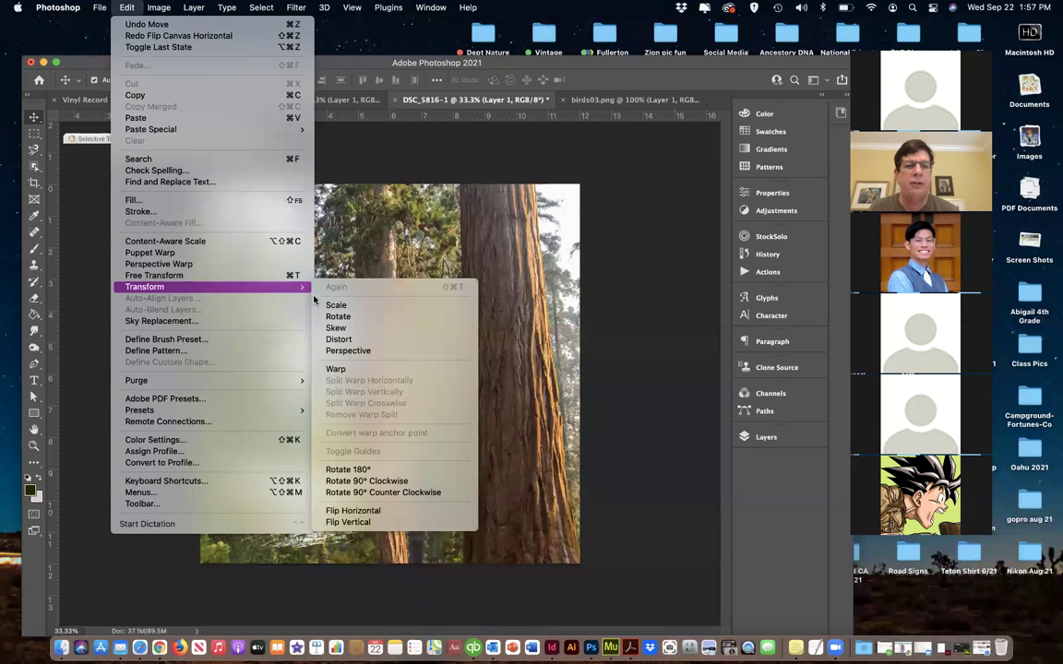
pyautogui.moveTo(254, 286)
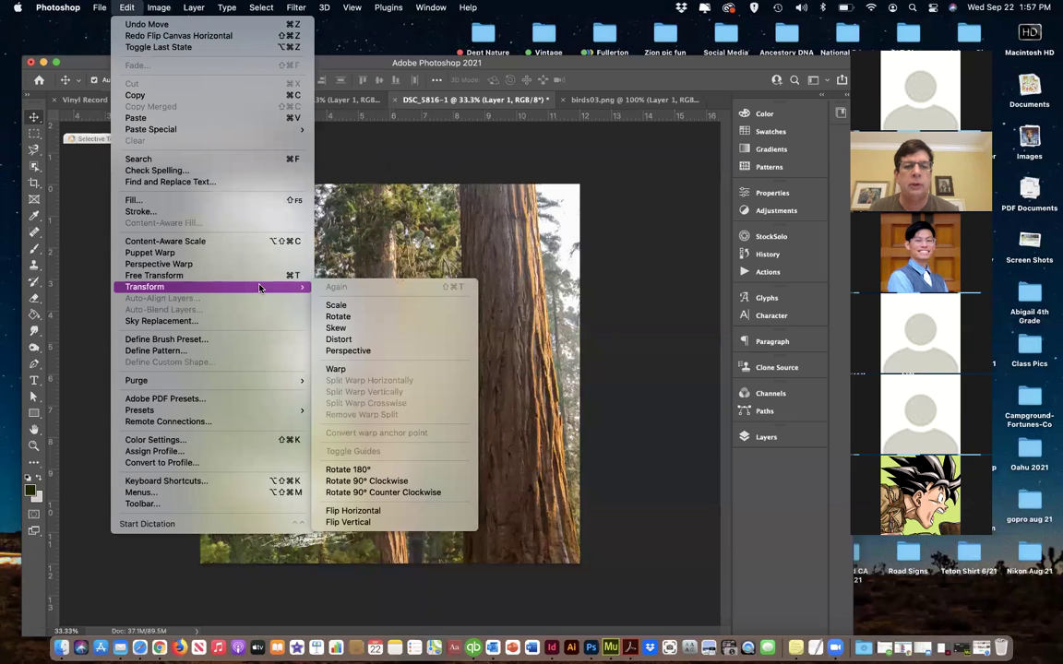
pyautogui.click(348, 510)
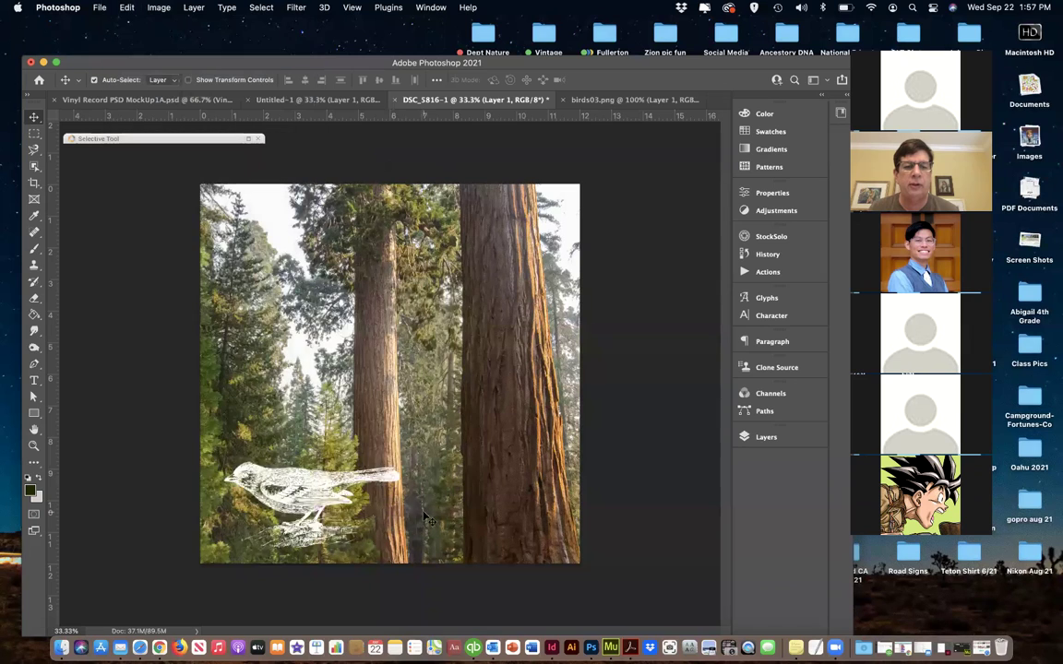
pyautogui.moveTo(349, 510); pyautogui.dragTo(326, 507)
# Rotate the bird slightly counter-clockwise with Free Transform so its beak points upward
pyautogui.press('super+t')
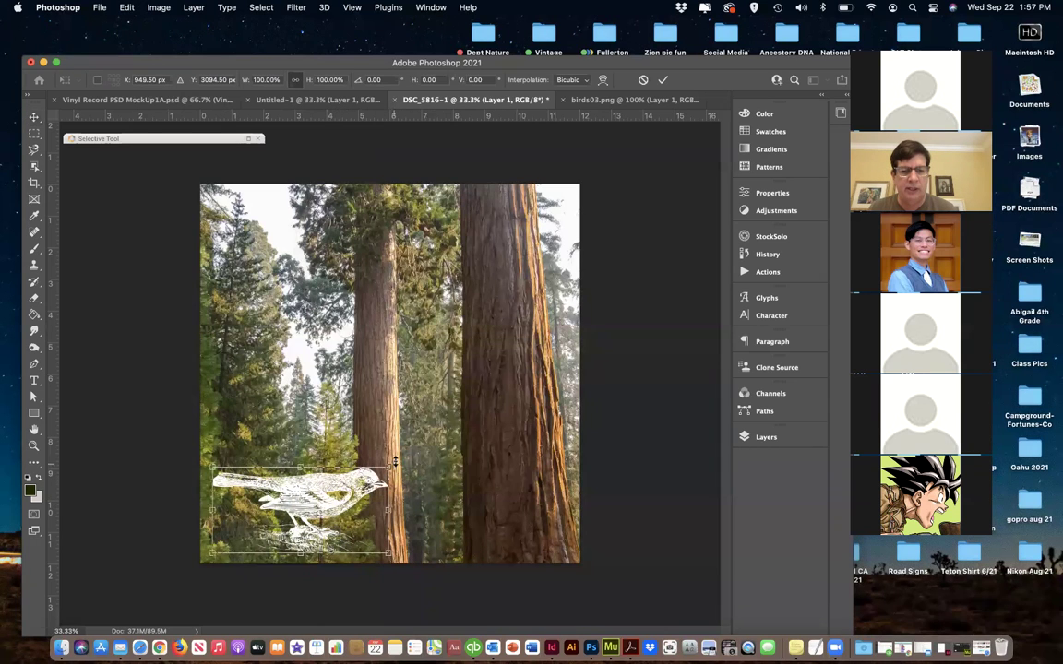
pyautogui.moveTo(395, 459); pyautogui.dragTo(387, 444)
pyautogui.press('Return')
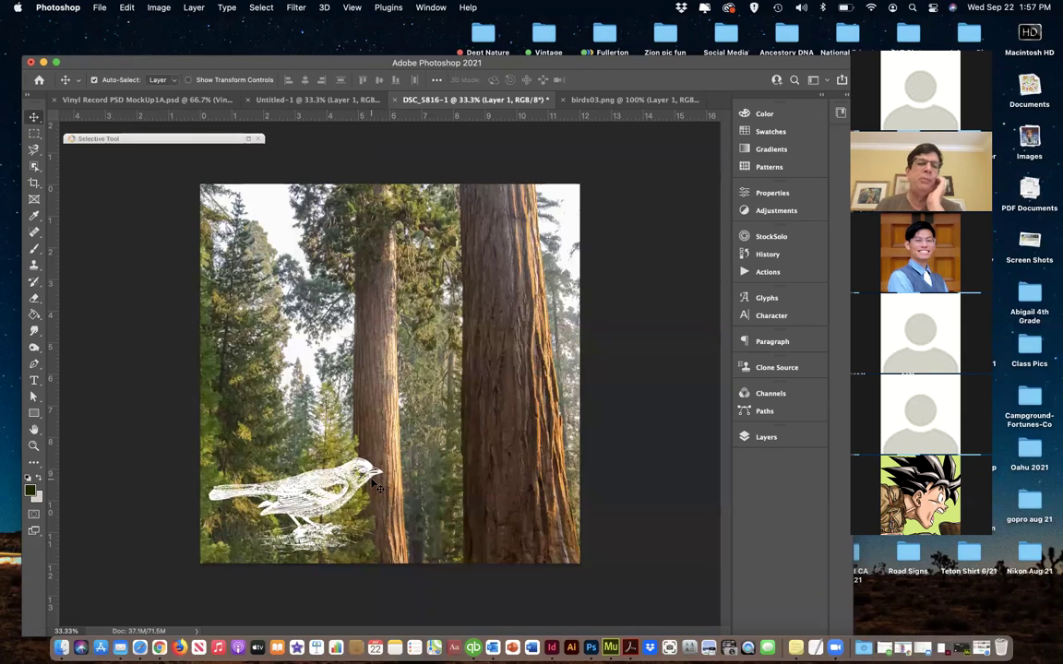
# Browse for another file in the 50-Abstract-Patterns JPG folder and preview patterns 12 and 17
pyautogui.click(99, 7)
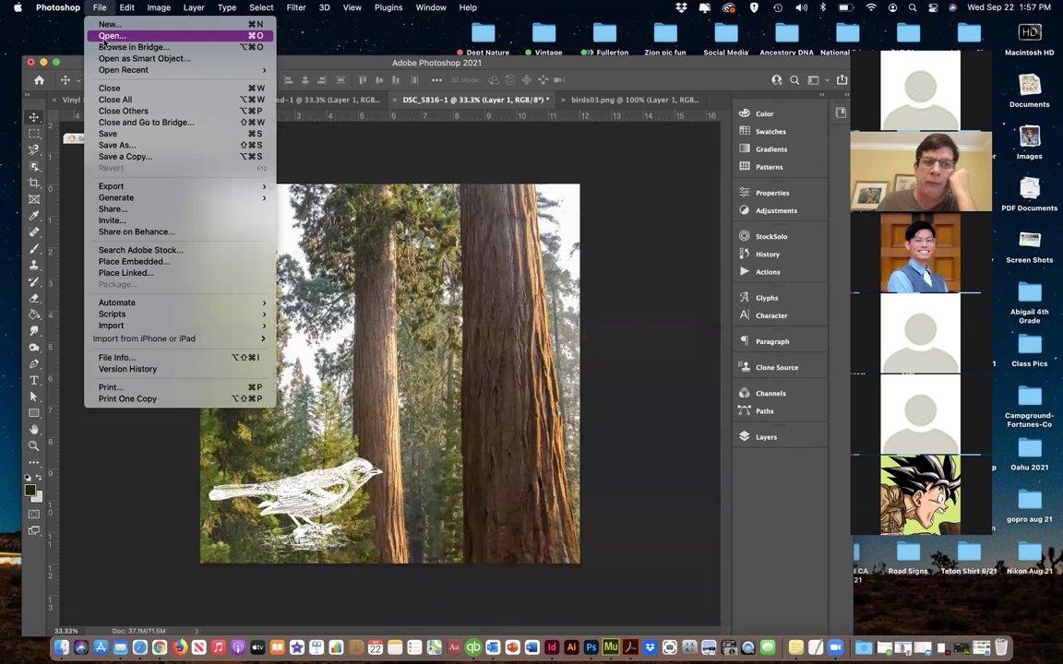
pyautogui.click(95, 35)
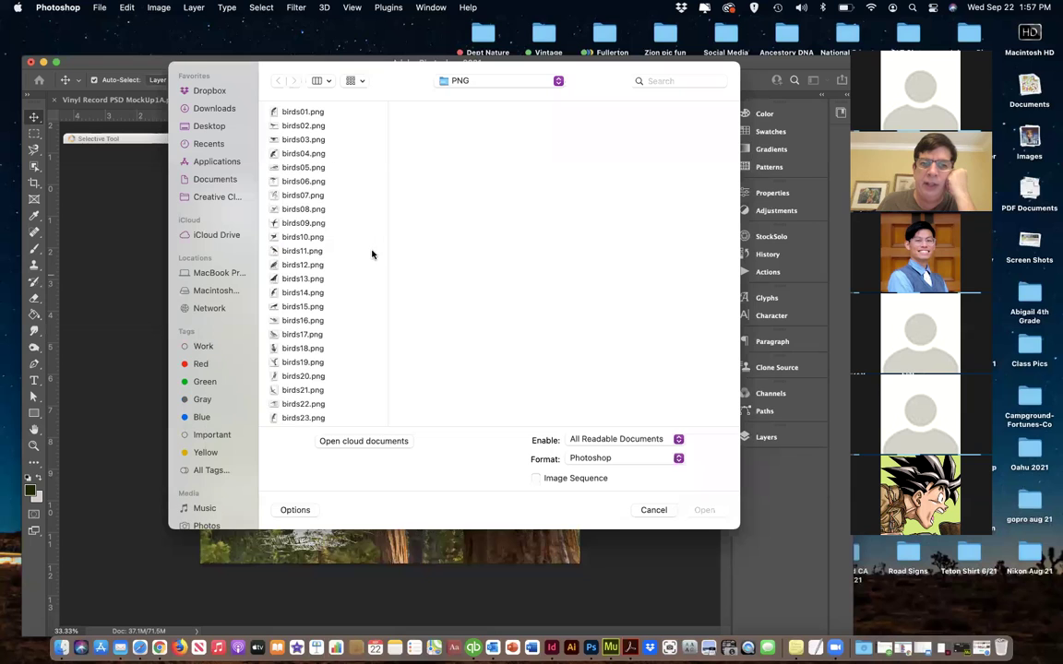
pyautogui.click(458, 84)
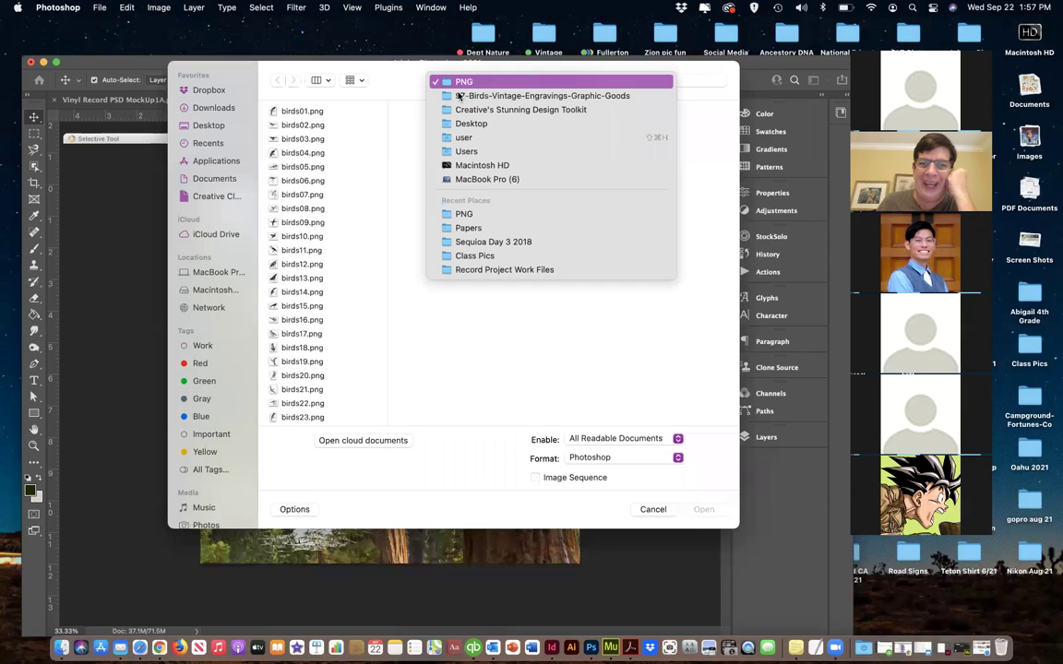
pyautogui.click(459, 96)
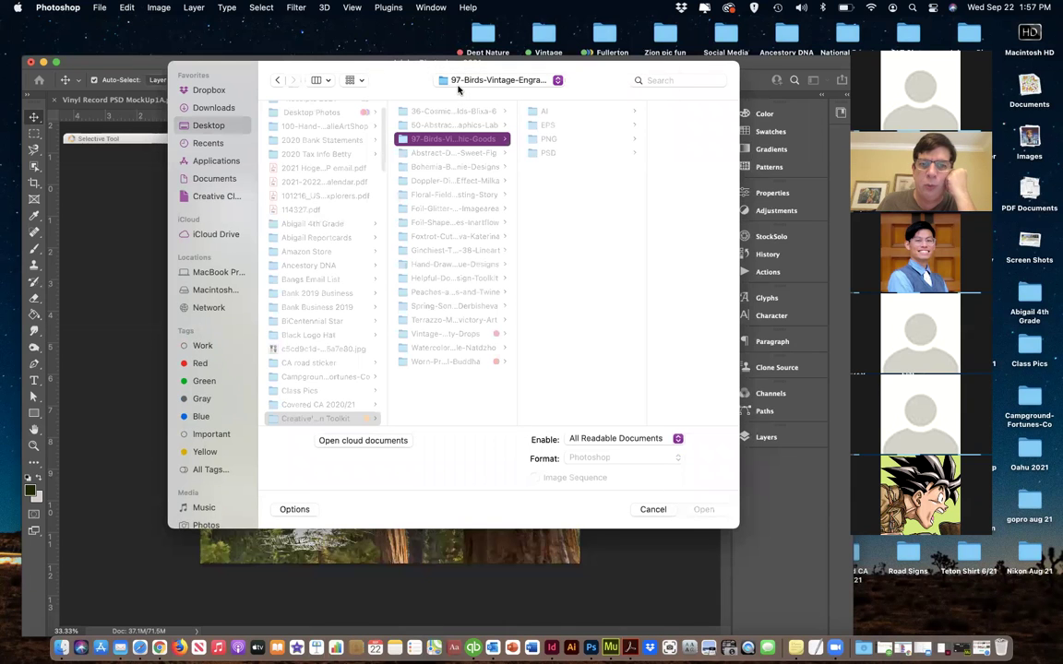
pyautogui.click(451, 124)
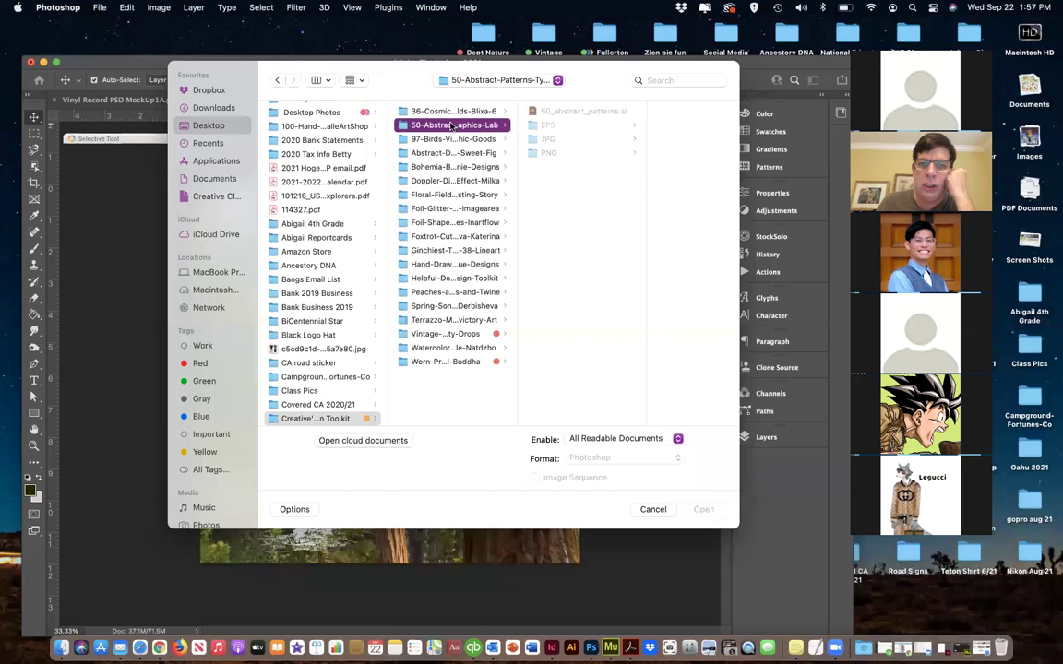
pyautogui.click(543, 140)
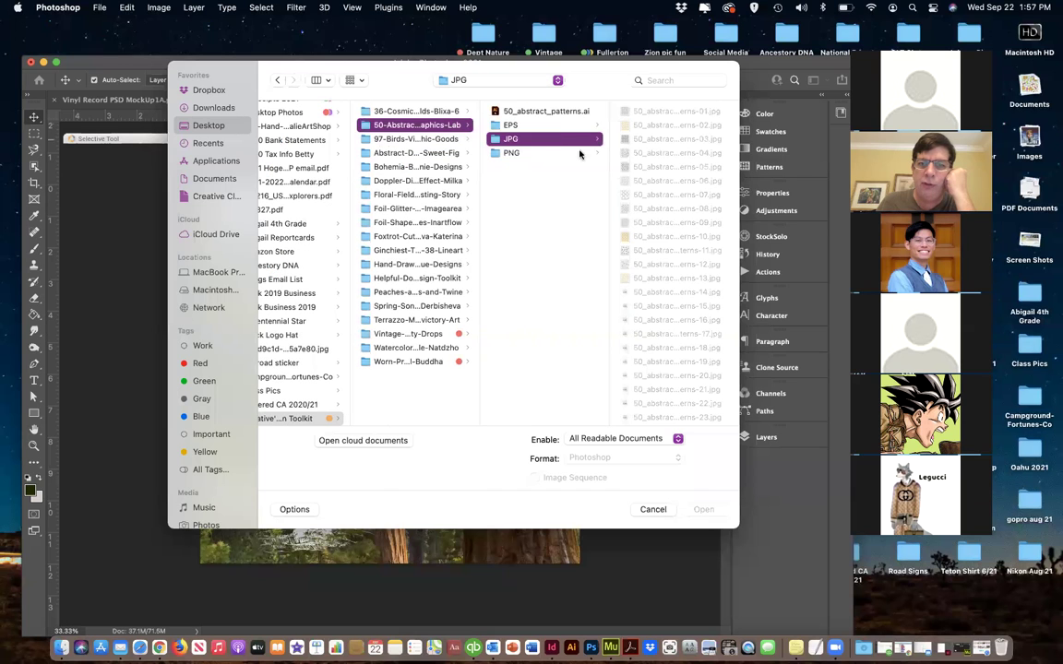
pyautogui.click(646, 152)
pyautogui.click(510, 265)
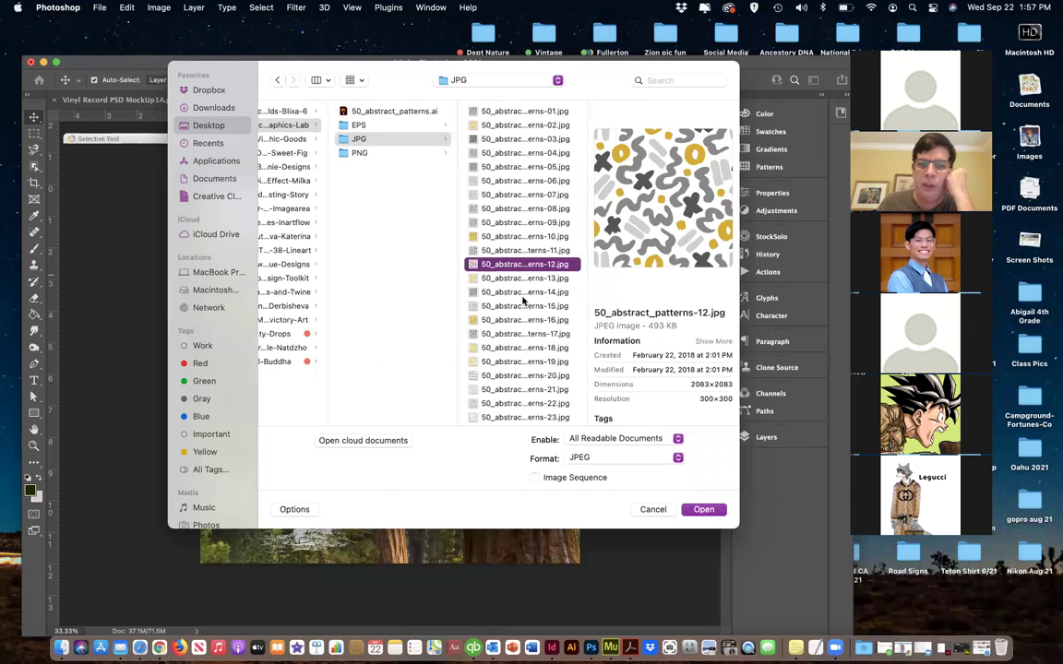
pyautogui.click(525, 333)
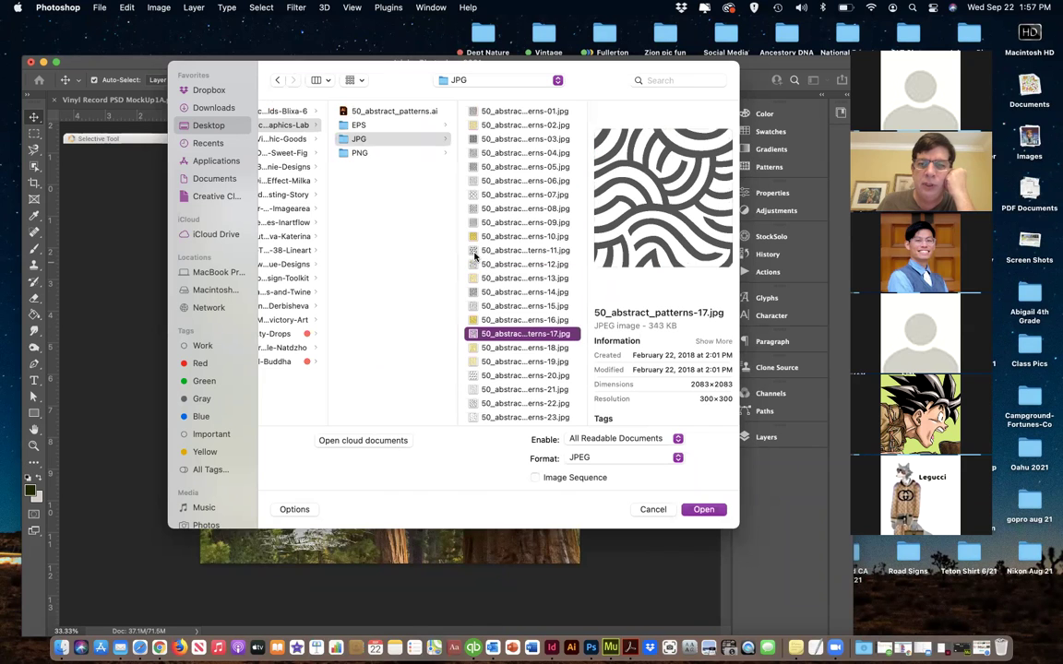
# Preview textures in the Stardust folder of 36-Cosmic-Golds-Blixa-6 and open MetallicFur_Mint.jpg
pyautogui.hscroll(-5, 474, 257)
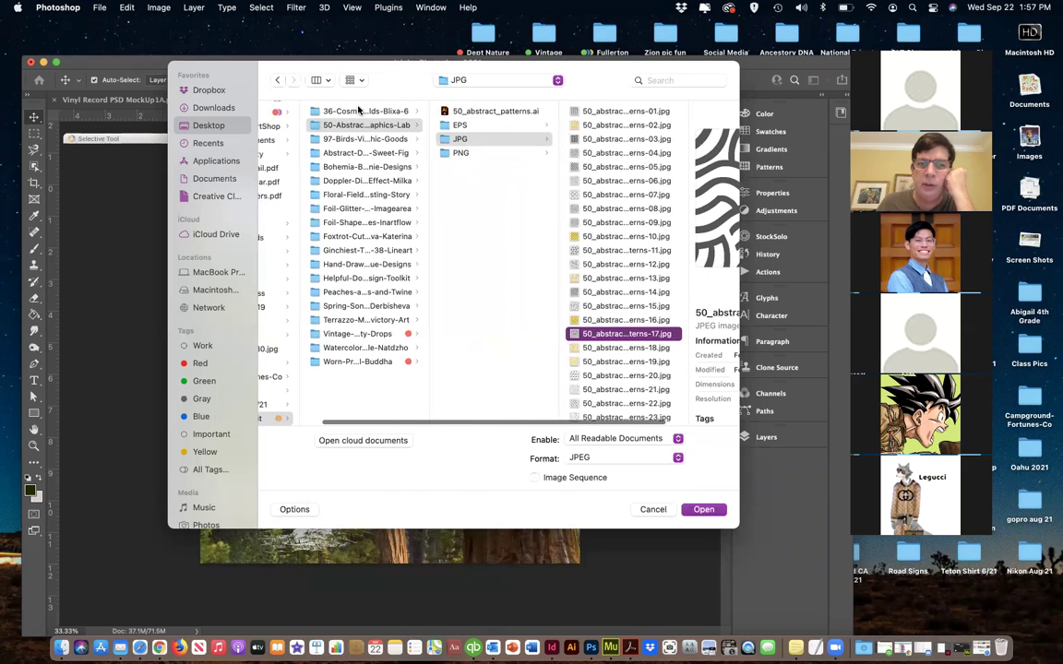
pyautogui.click(359, 111)
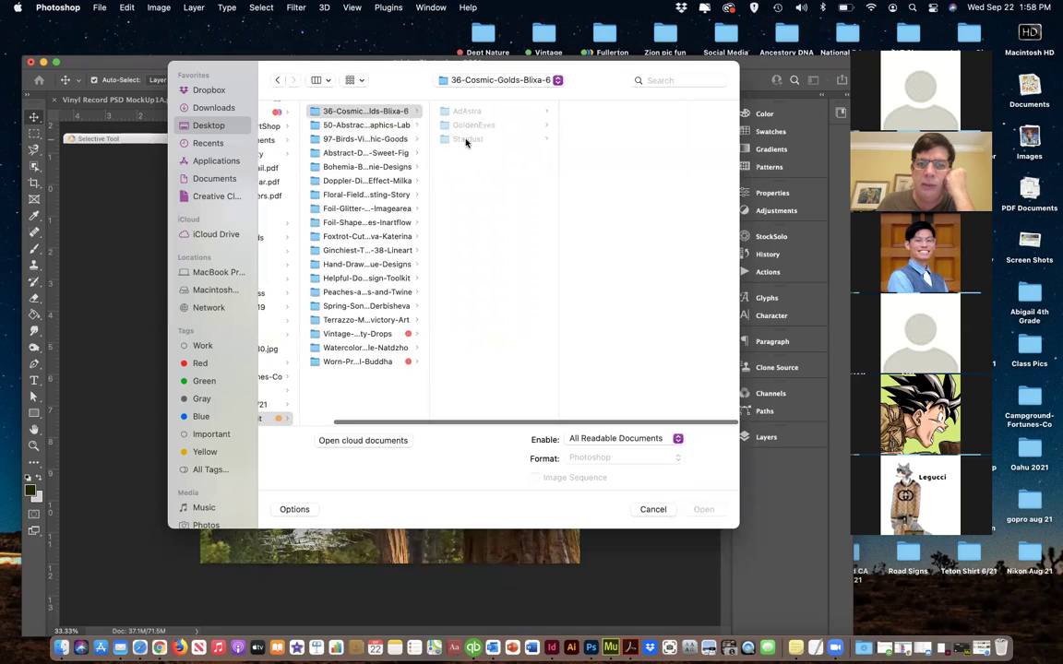
pyautogui.click(466, 140)
pyautogui.click(610, 169)
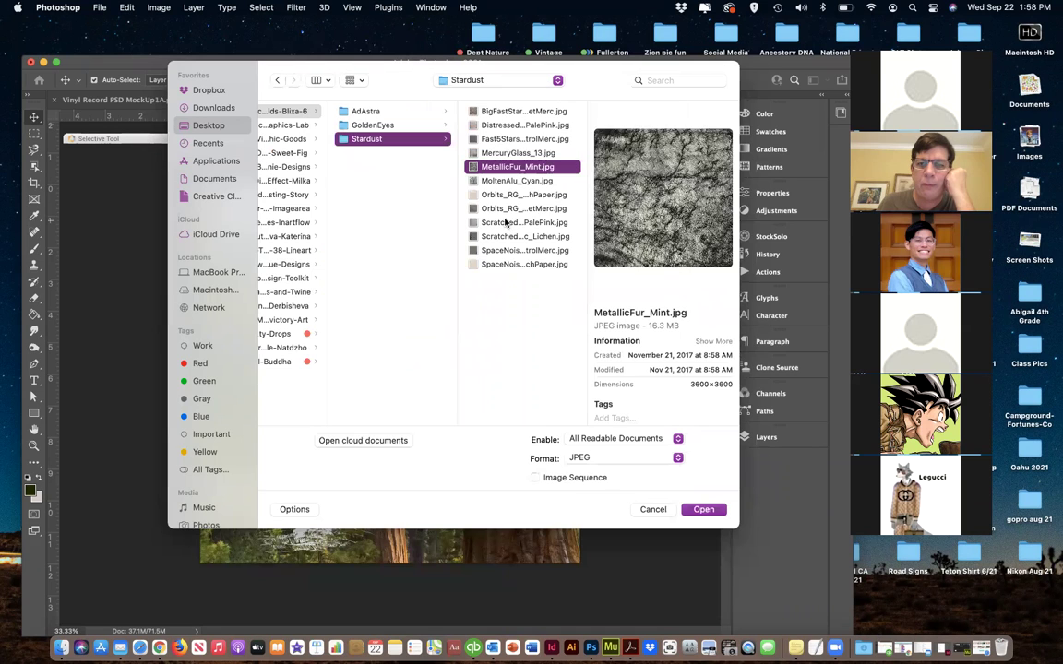
pyautogui.click(505, 222)
pyautogui.click(504, 208)
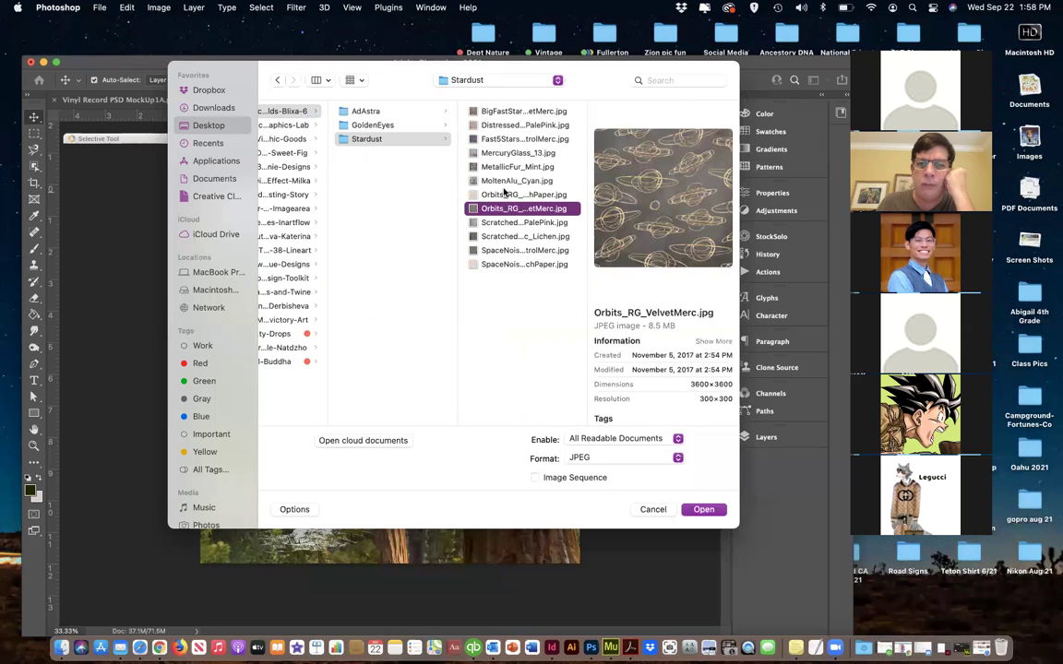
pyautogui.click(502, 182)
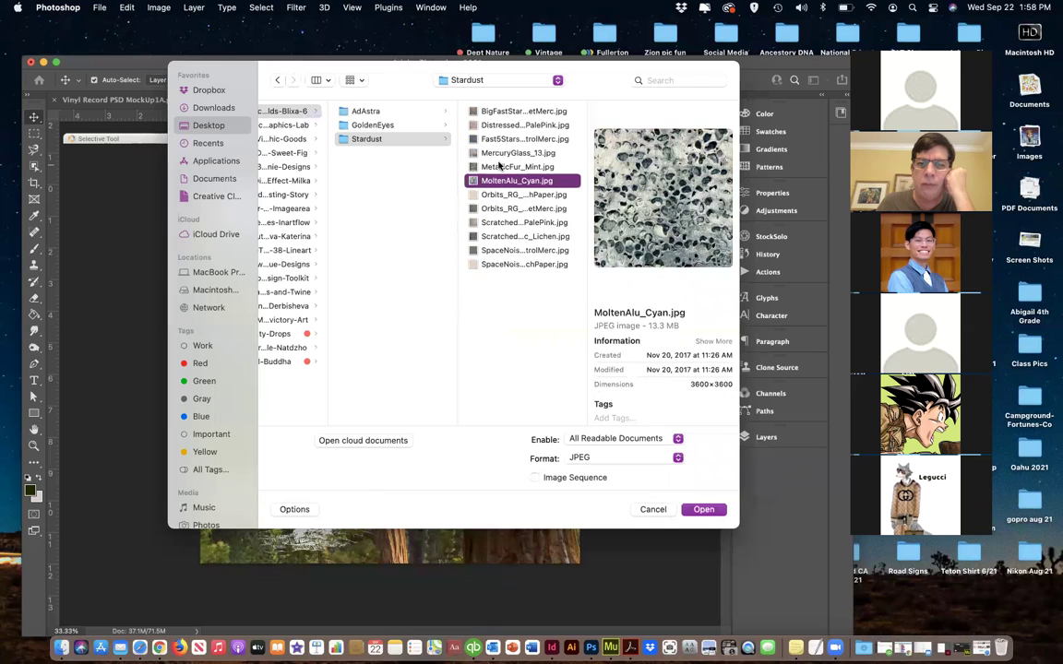
pyautogui.click(499, 166)
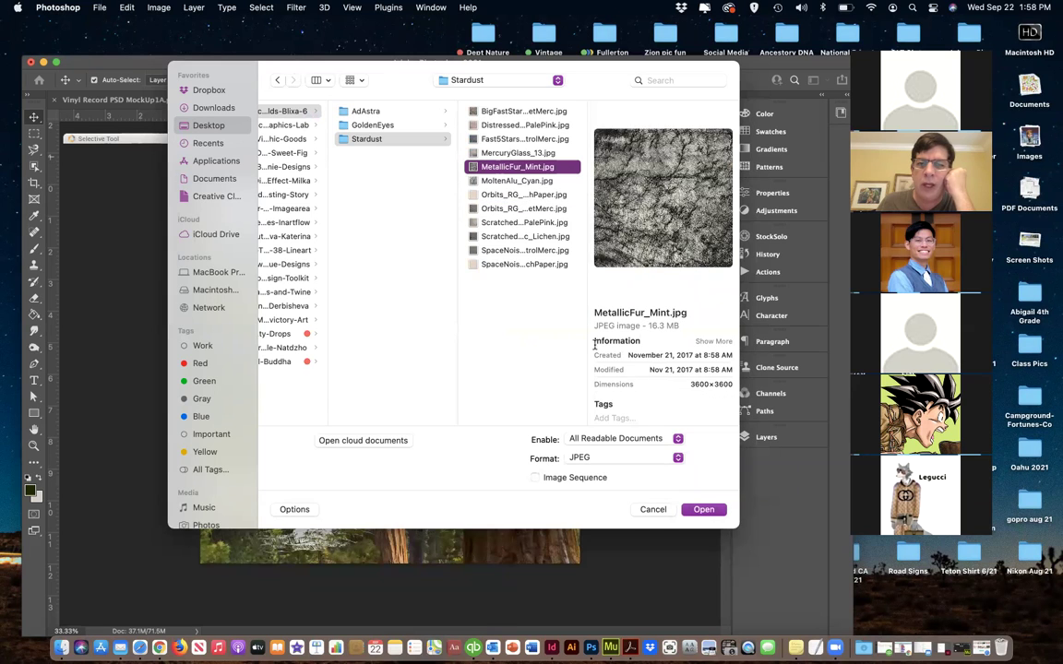
pyautogui.click(705, 509)
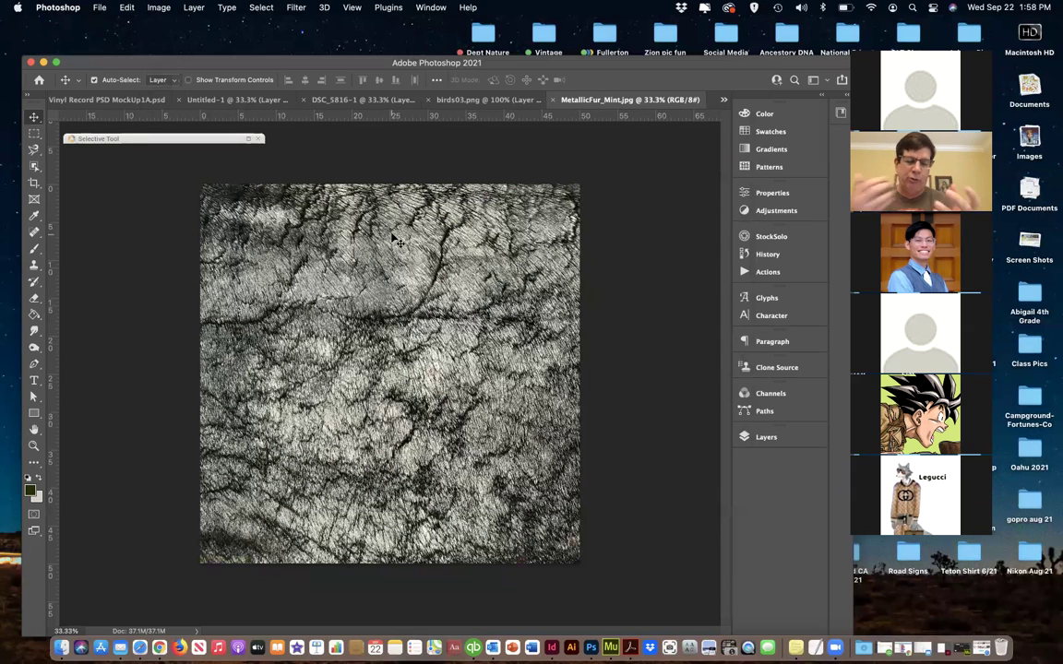
# Copy the whole MetallicFur_Mint.jpg texture and paste it above the bird layer in the DSC_5816-1 document, closing birds03.png on the way
pyautogui.press('super+a')
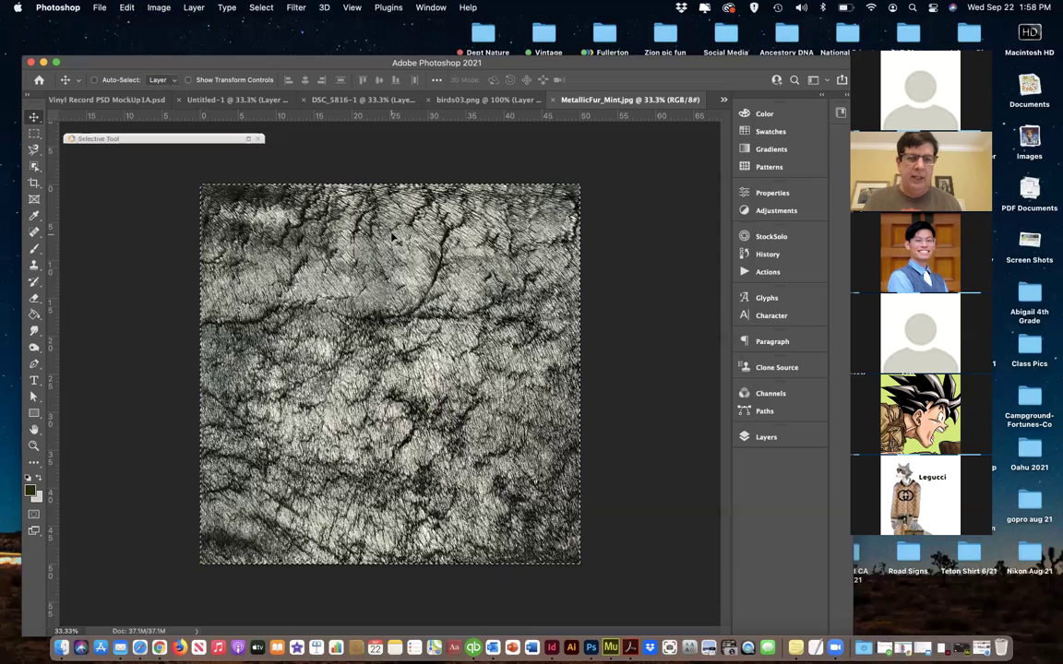
pyautogui.click(430, 100)
pyautogui.click(425, 101)
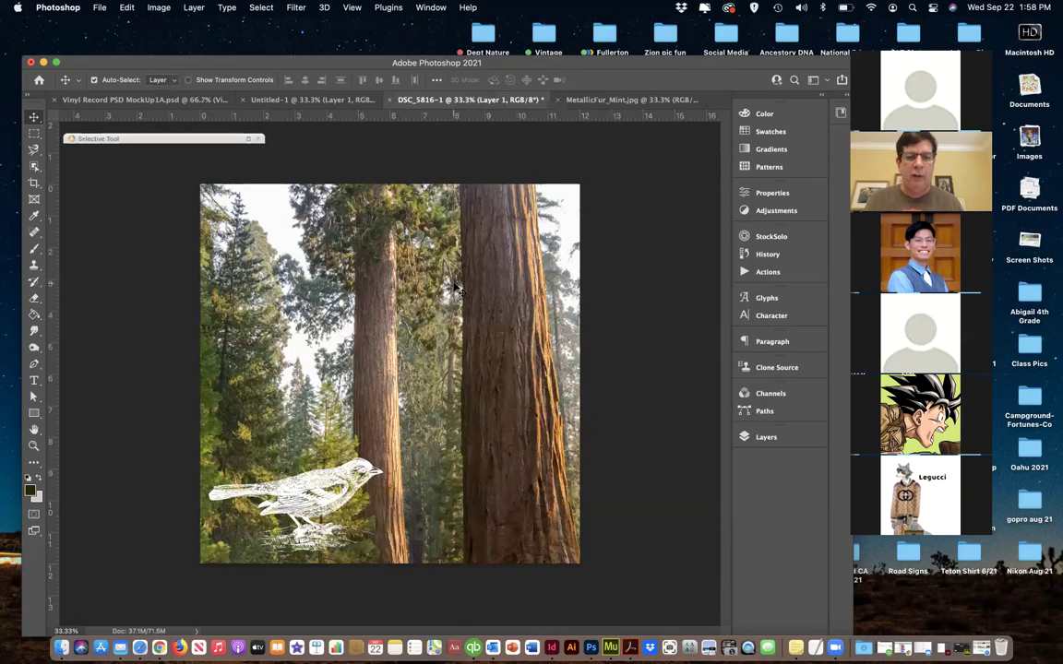
pyautogui.click(777, 438)
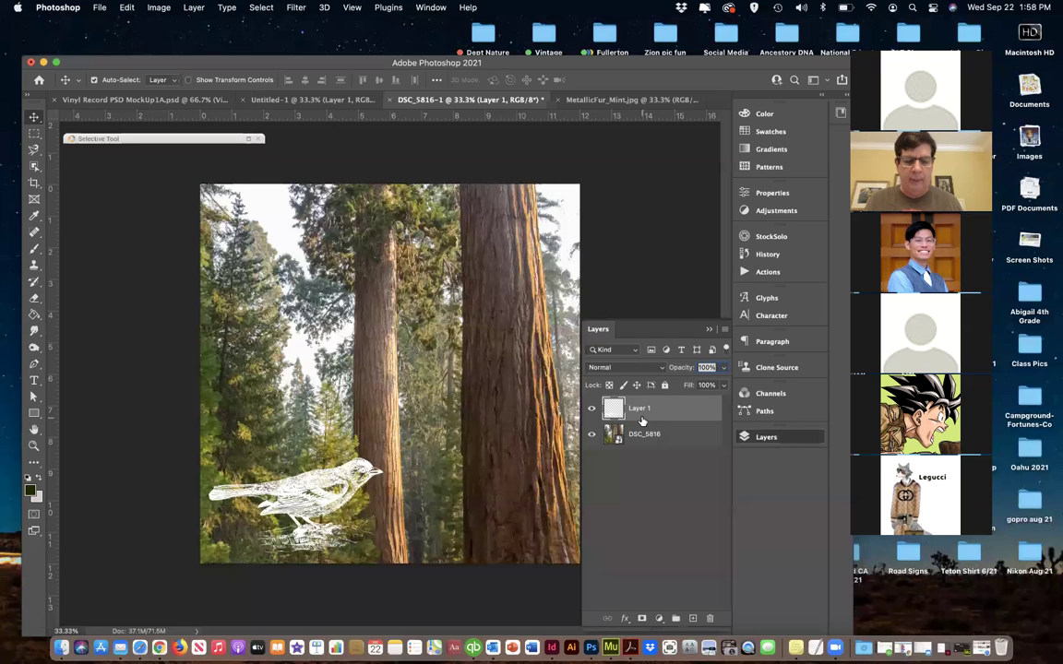
pyautogui.hotkey('ctrl', 'v')
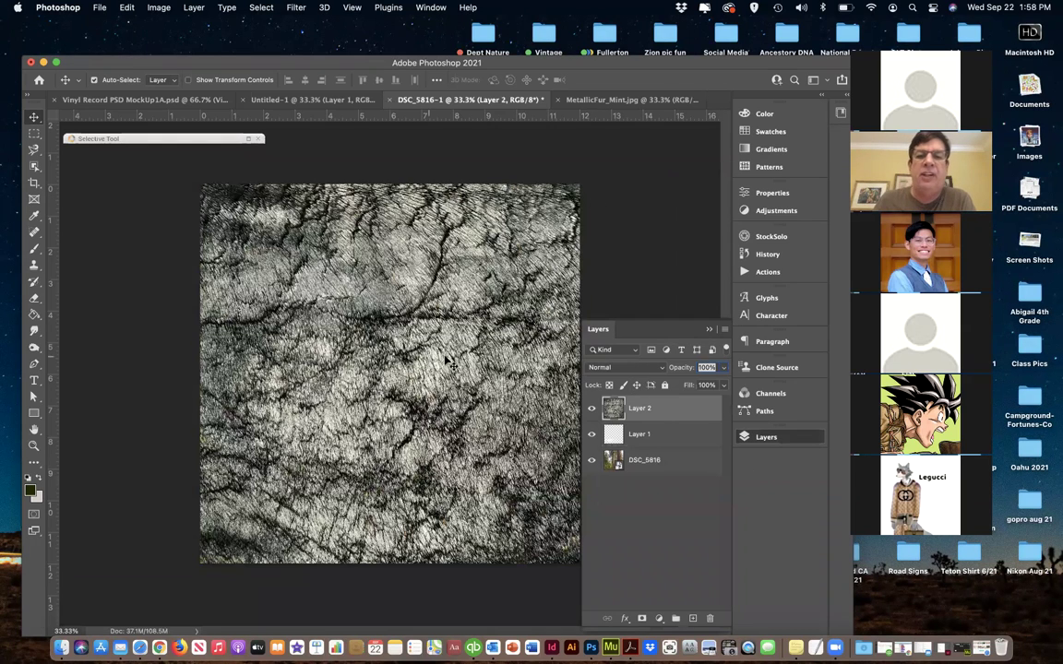
# Preview blend modes such as Hard Light, Difference, Hue and Luminosity on the texture layer and set it to Soft Light
pyautogui.click(635, 371)
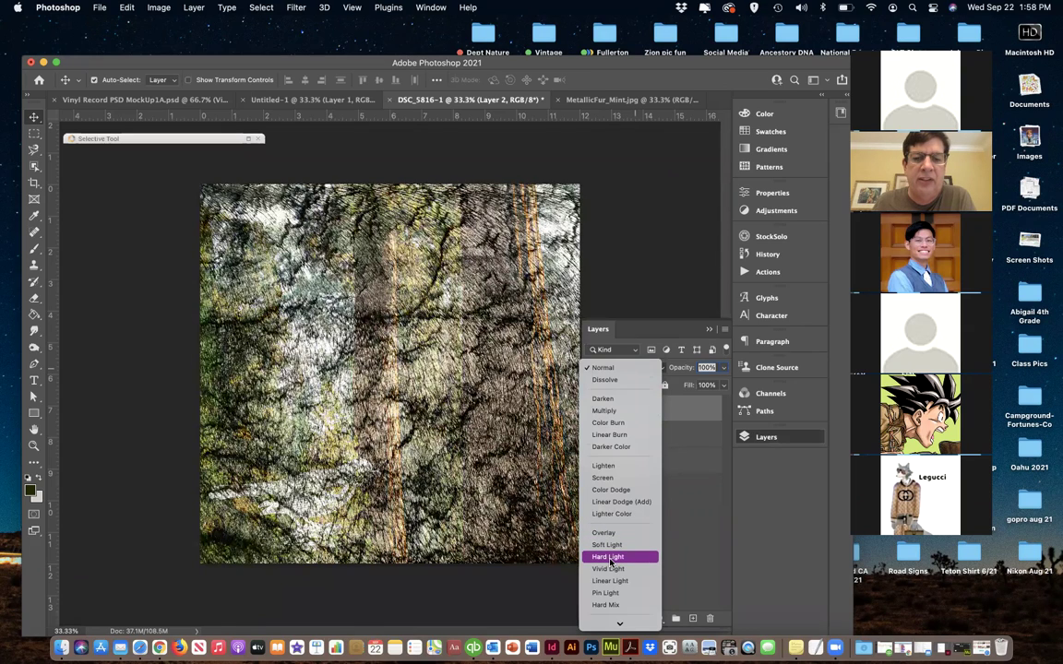
pyautogui.scroll(-1, 609, 560)
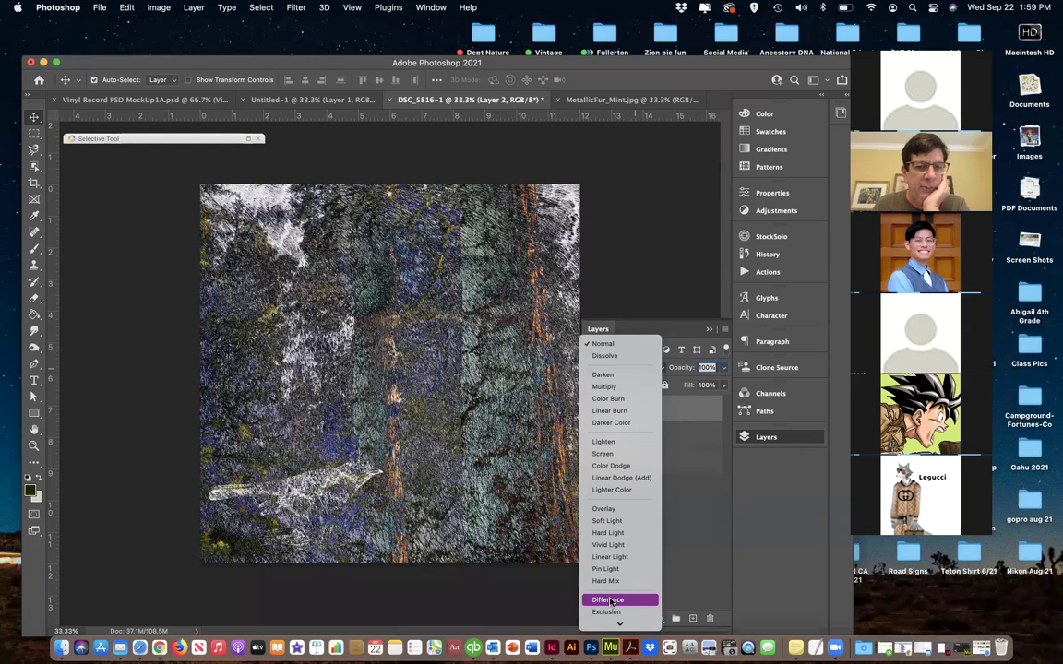
pyautogui.scroll(-3, 610, 603)
pyautogui.scroll(-1, 610, 603)
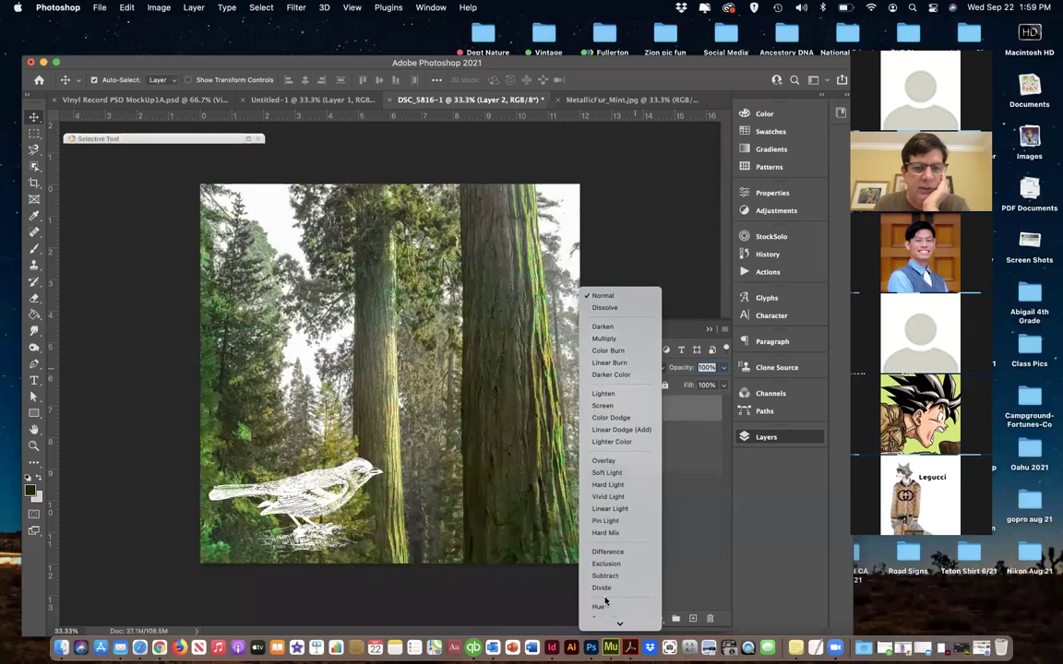
pyautogui.scroll(-1, 606, 601)
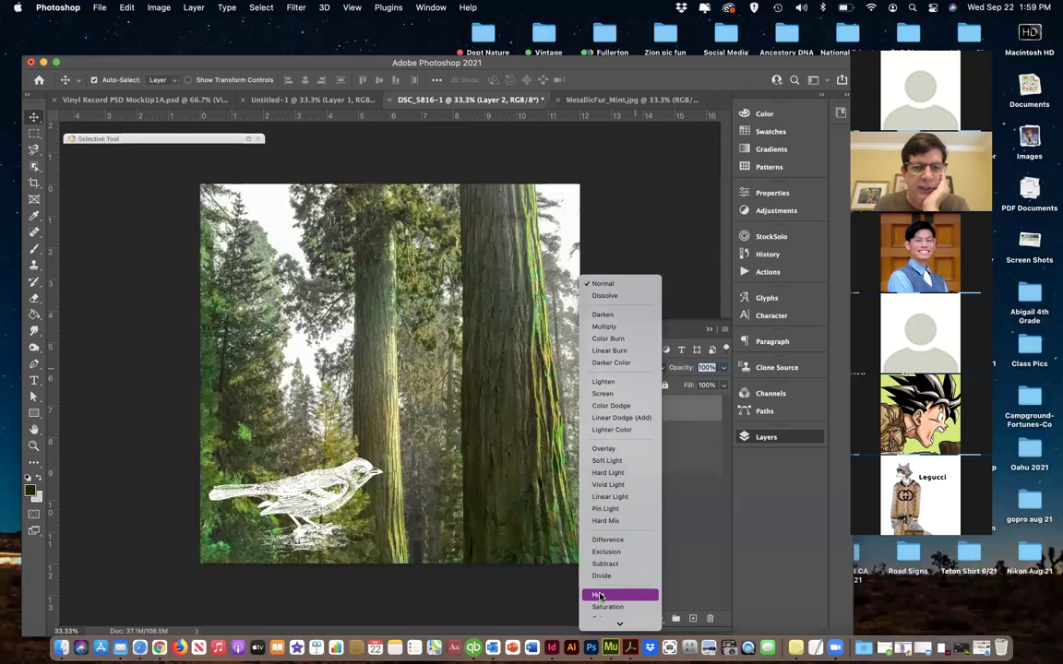
pyautogui.scroll(-1, 600, 595)
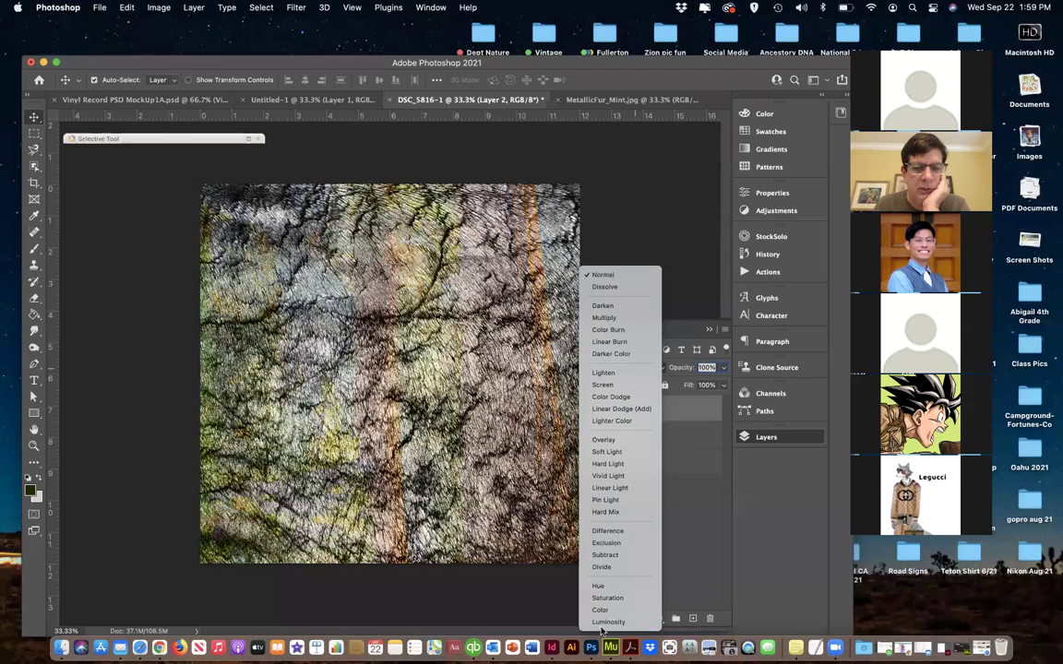
pyautogui.click(609, 452)
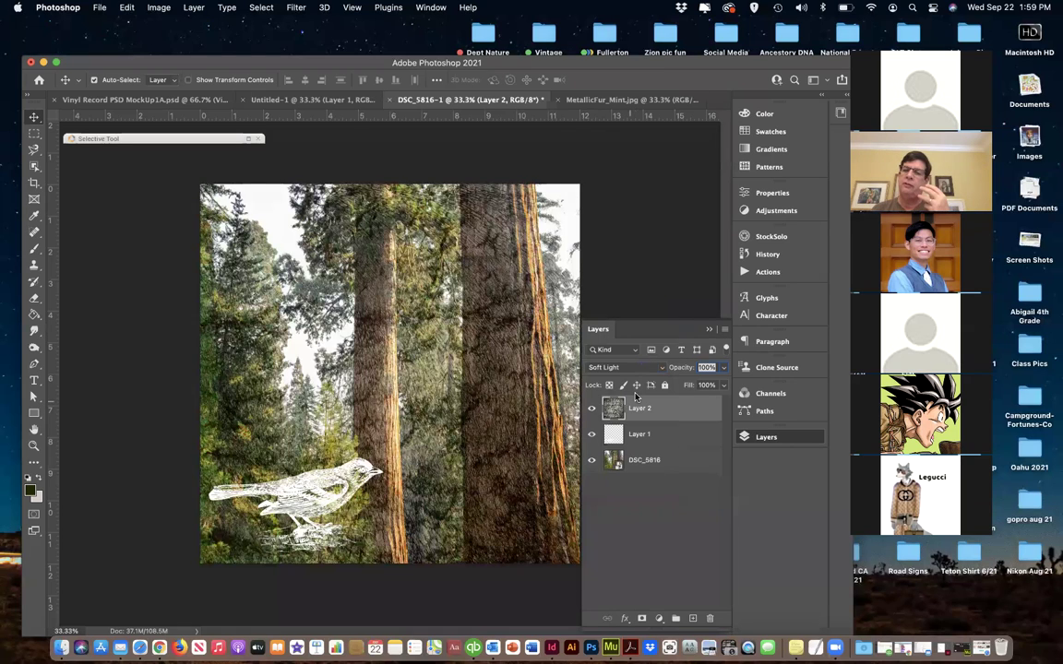
# Reduce the texture layer's opacity to 33% and compare the image with the texture hidden and shown
pyautogui.click(724, 368)
pyautogui.moveTo(722, 384); pyautogui.dragTo(683, 385)
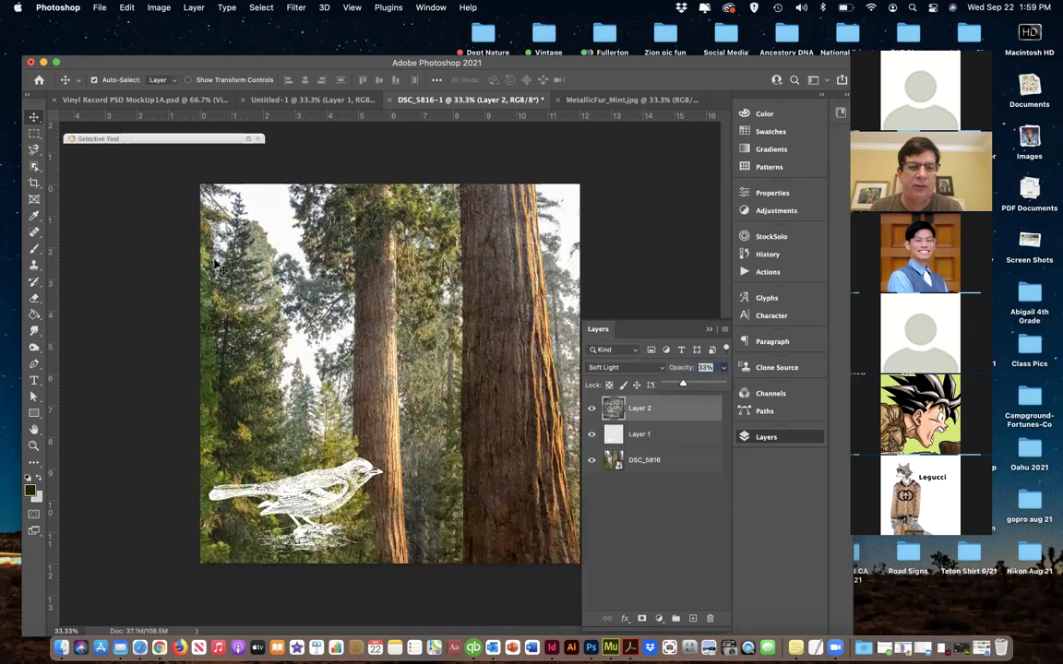
pyautogui.click(591, 411)
pyautogui.click(591, 411)
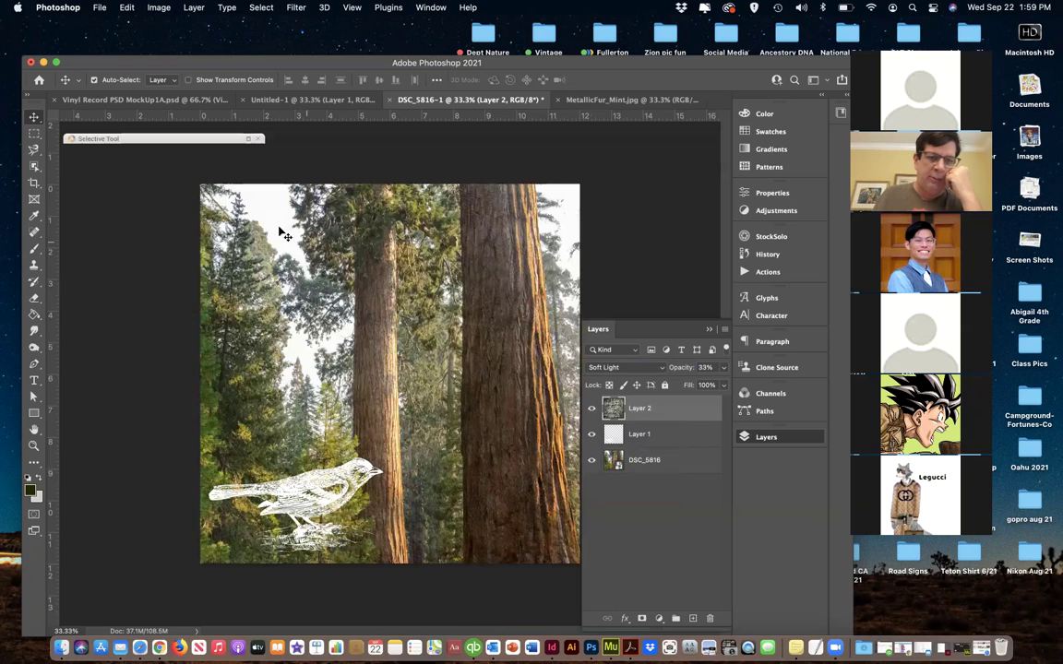
# Mark out possible areas across the upper trees and the lower trunk with rectangular selections, and clear the selection
pyautogui.press('m')
pyautogui.moveTo(223, 203); pyautogui.dragTo(536, 409)
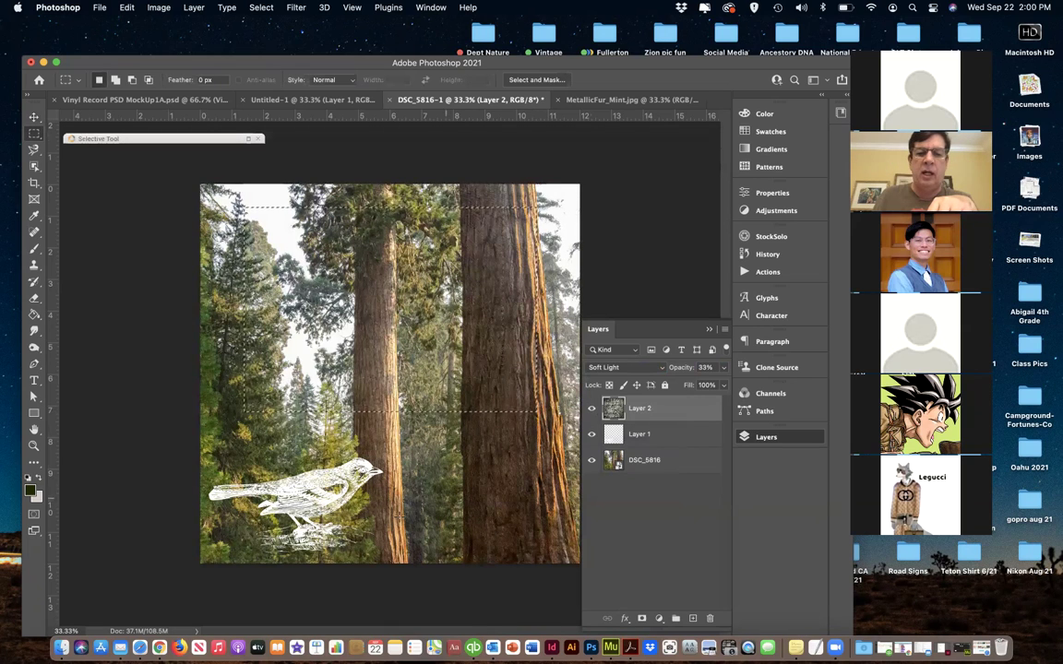
pyautogui.moveTo(398, 499); pyautogui.dragTo(578, 561)
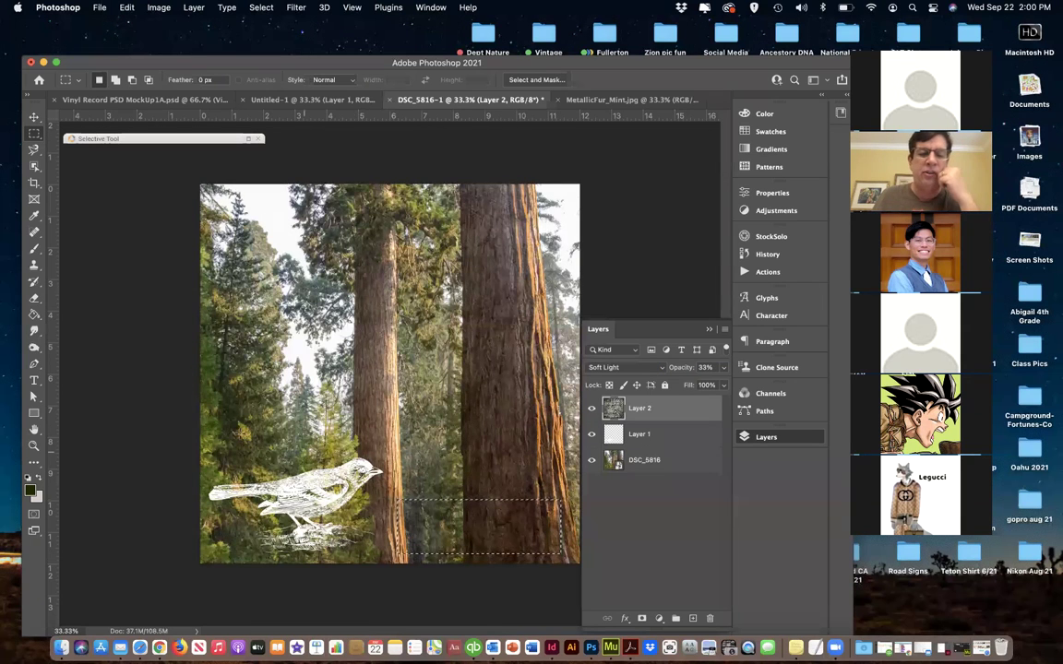
pyautogui.click(112, 393)
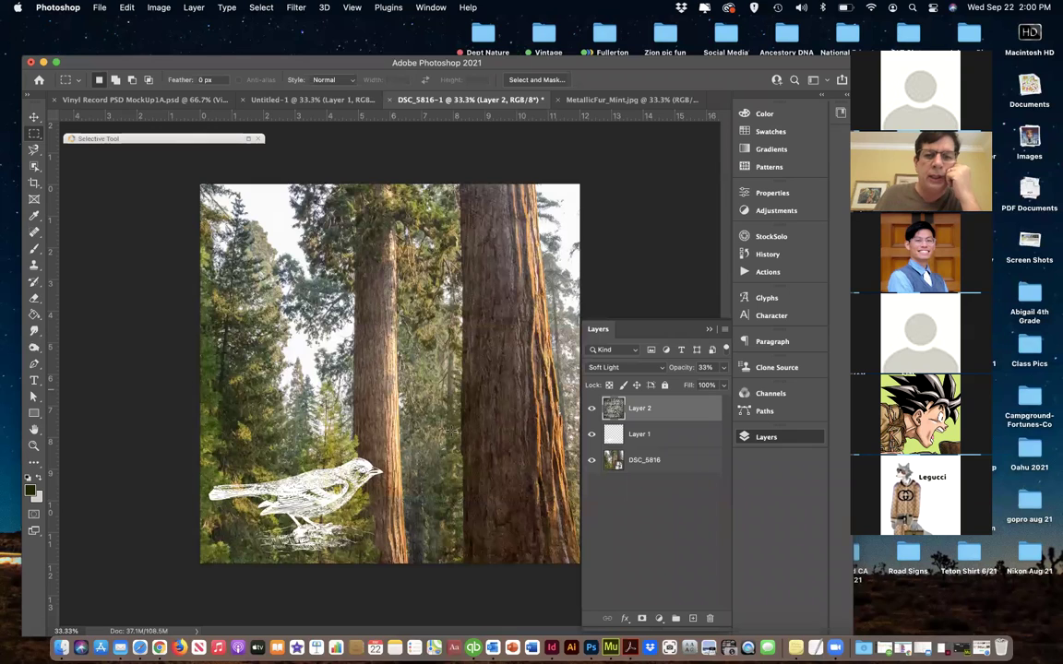
# Raise the Soft Light texture layer's opacity to 60%
pyautogui.click(723, 368)
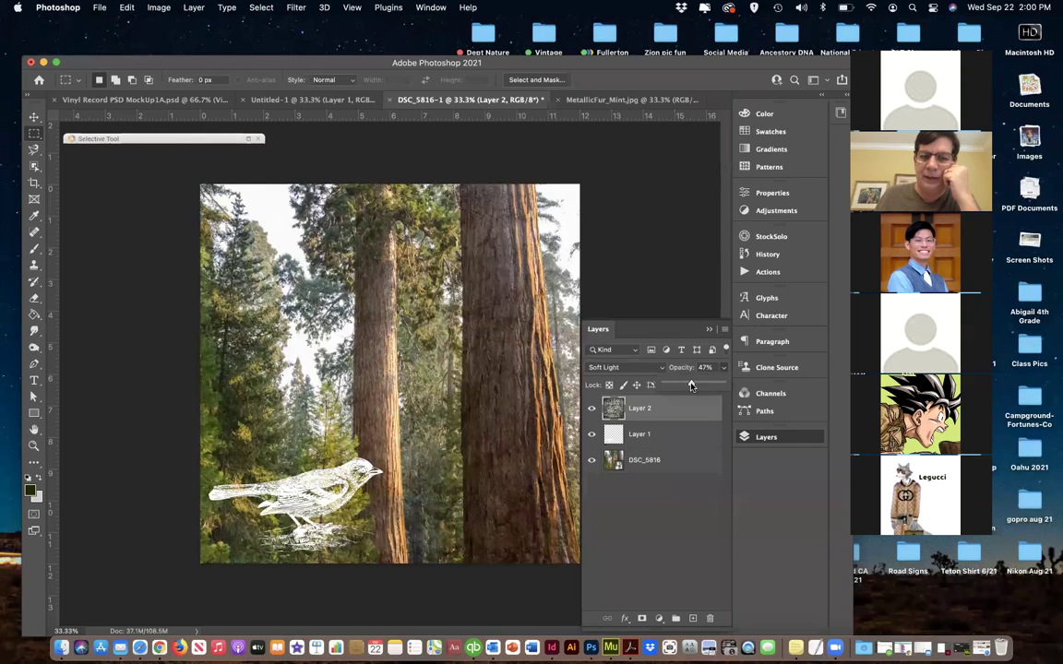
pyautogui.moveTo(691, 386); pyautogui.dragTo(699, 386)
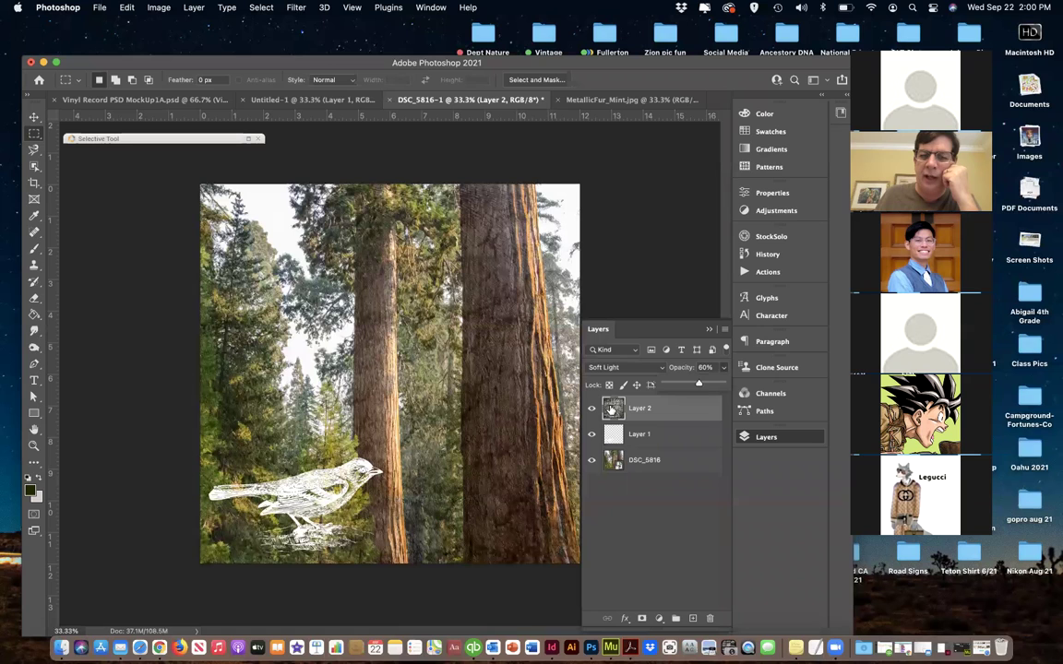
# Inspect the texture by itself by temporarily hiding the bird and forest photo layers, and show both layers again
pyautogui.click(592, 434)
pyautogui.click(591, 459)
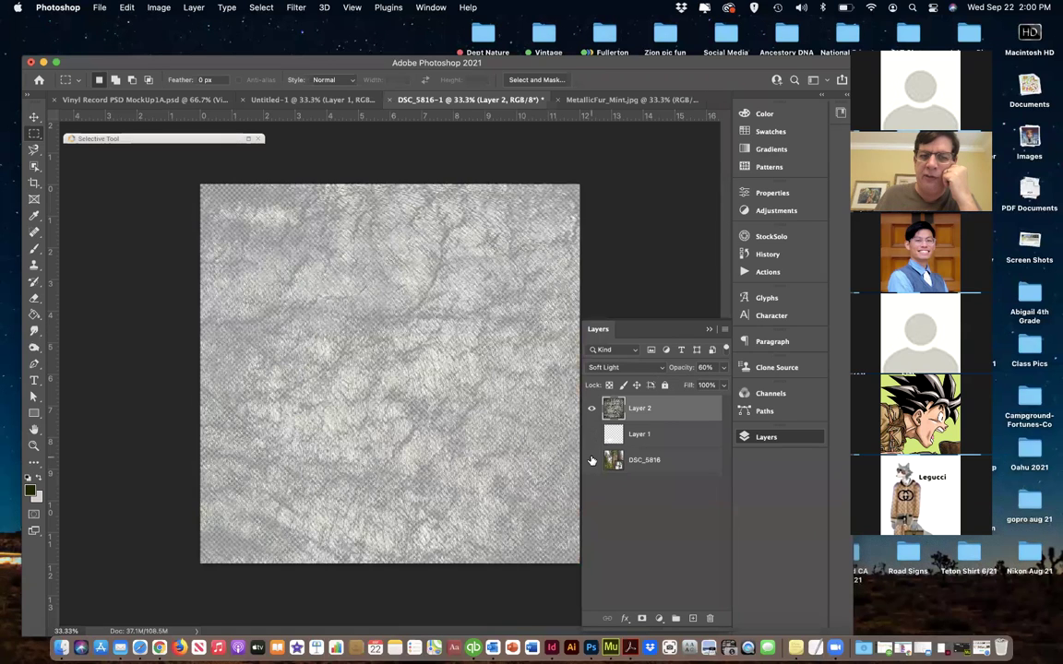
pyautogui.rightClick(592, 459)
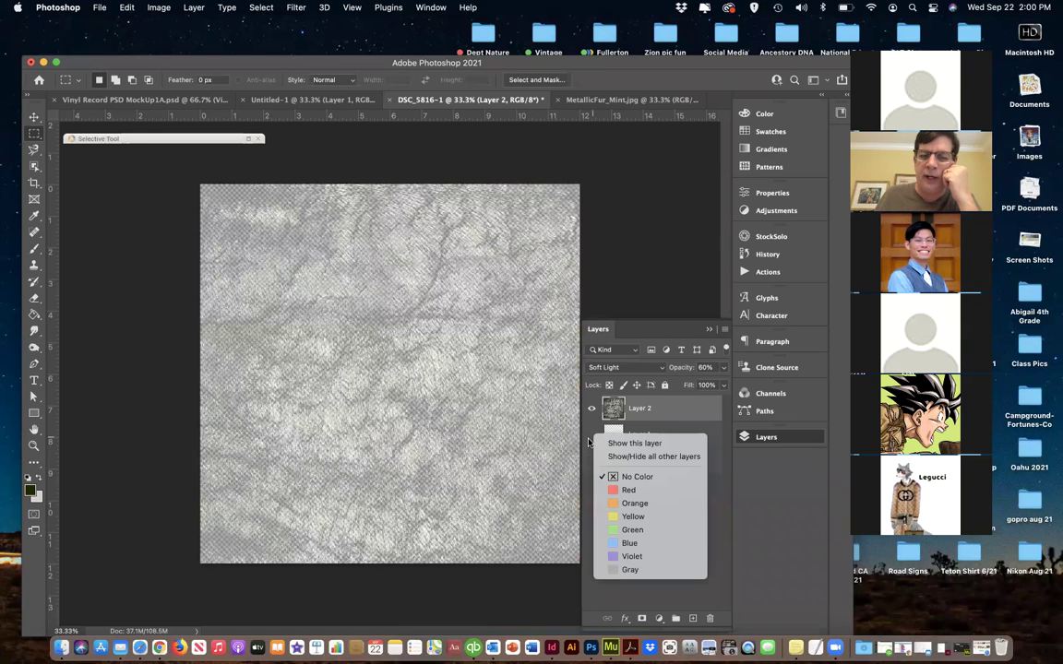
pyautogui.click(589, 443)
pyautogui.click(670, 528)
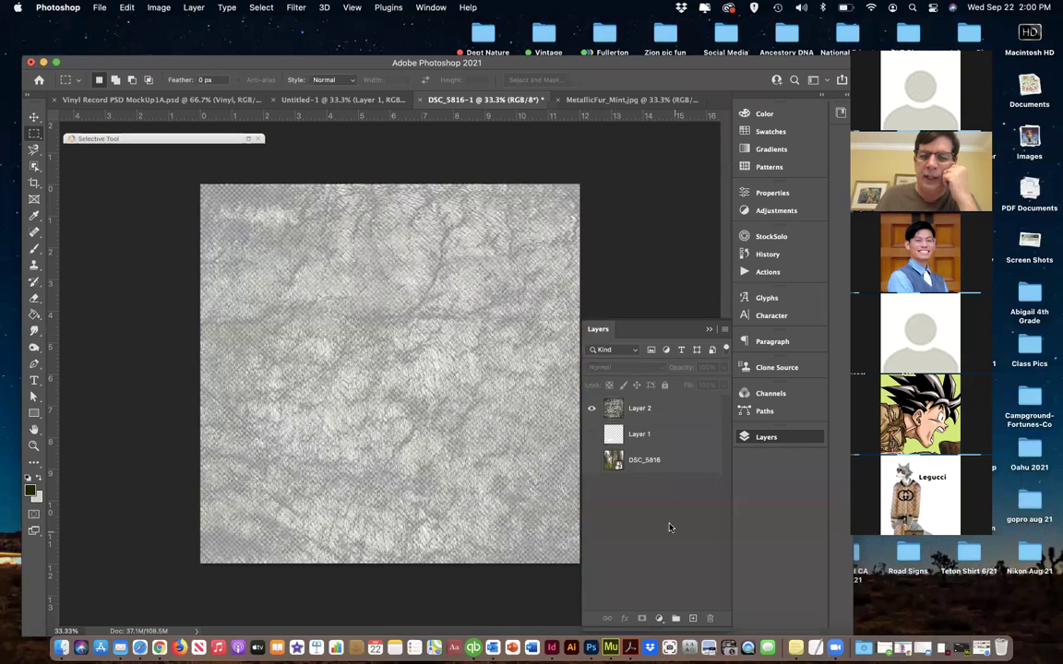
pyautogui.click(591, 434)
pyautogui.click(591, 460)
# Add a Hue/Saturation adjustment clipped to the texture on Layer 2, with Colorize turned on
pyautogui.click(645, 408)
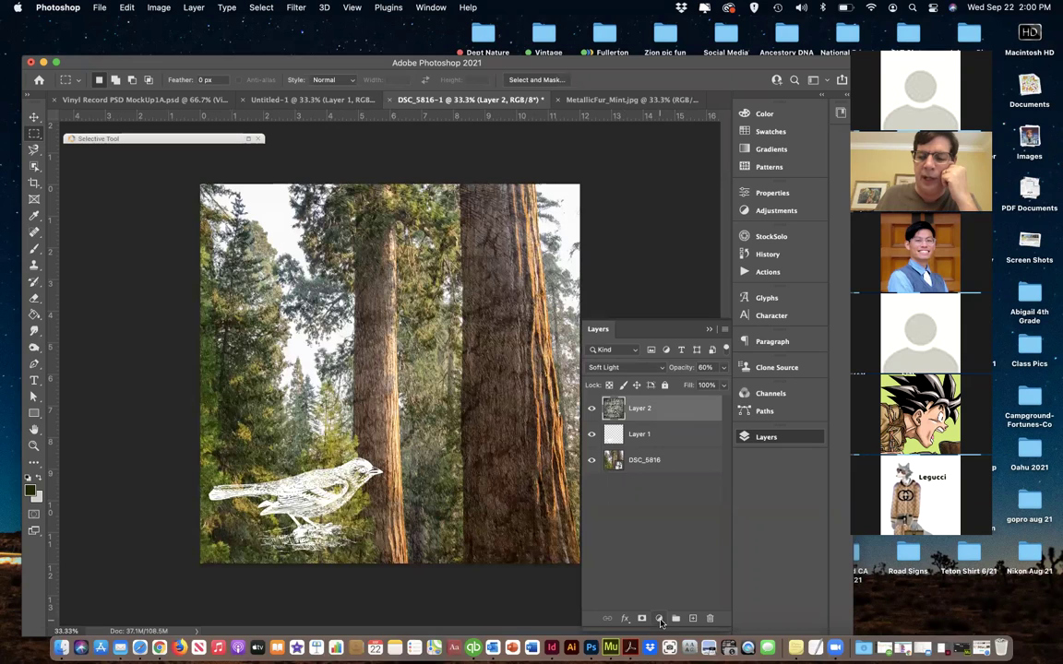
pyautogui.click(659, 619)
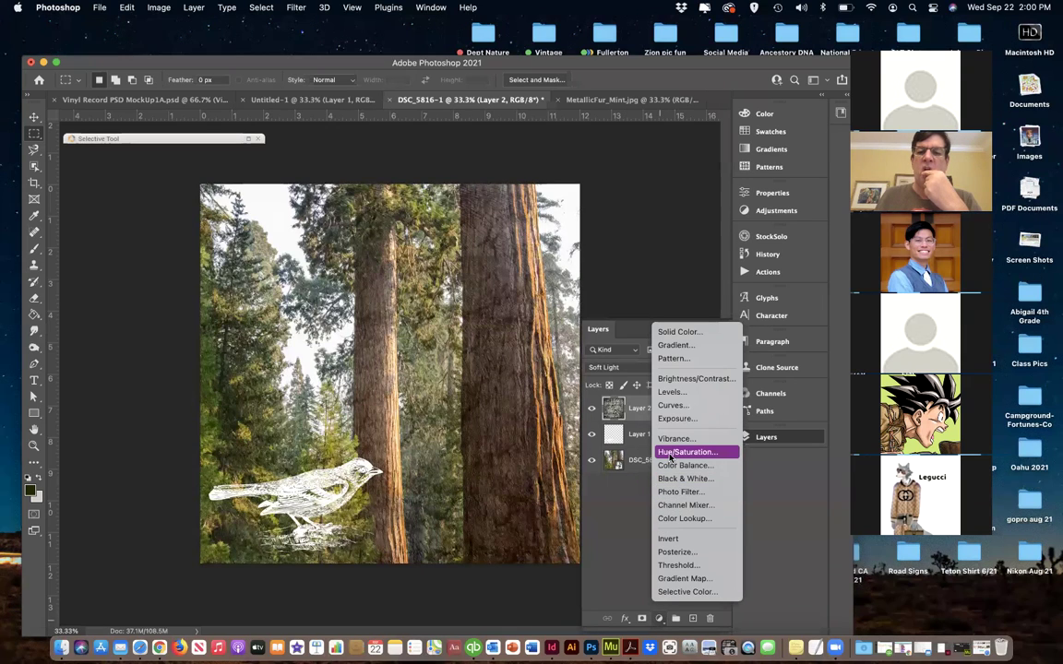
pyautogui.click(670, 452)
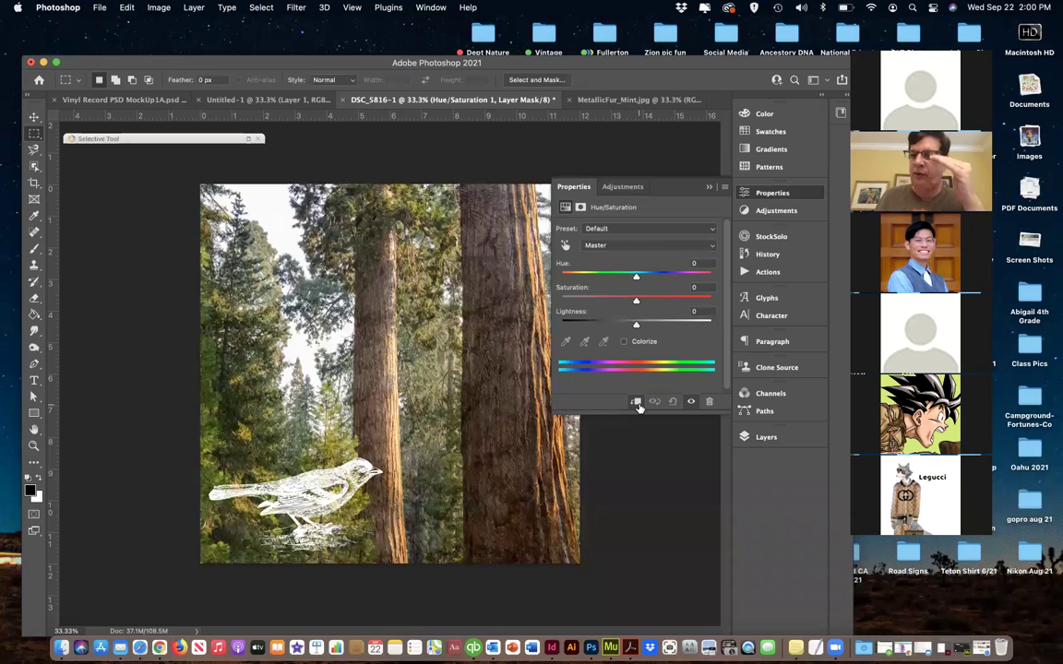
pyautogui.click(623, 342)
# Set the texture adjustment to Hue 67, Saturation 52 and Lightness +7, and compare the image with the adjustment off and on
pyautogui.moveTo(561, 276); pyautogui.dragTo(637, 306)
pyautogui.moveTo(589, 278)
pyautogui.mouseDown()
pyautogui.moveTo(692, 278)
pyautogui.moveTo(568, 282)
pyautogui.moveTo(702, 278)
pyautogui.moveTo(574, 277)
pyautogui.mouseUp()
pyautogui.moveTo(635, 325)
pyautogui.mouseDown()
pyautogui.moveTo(701, 325)
pyautogui.moveTo(572, 328)
pyautogui.moveTo(641, 326)
pyautogui.mouseUp()
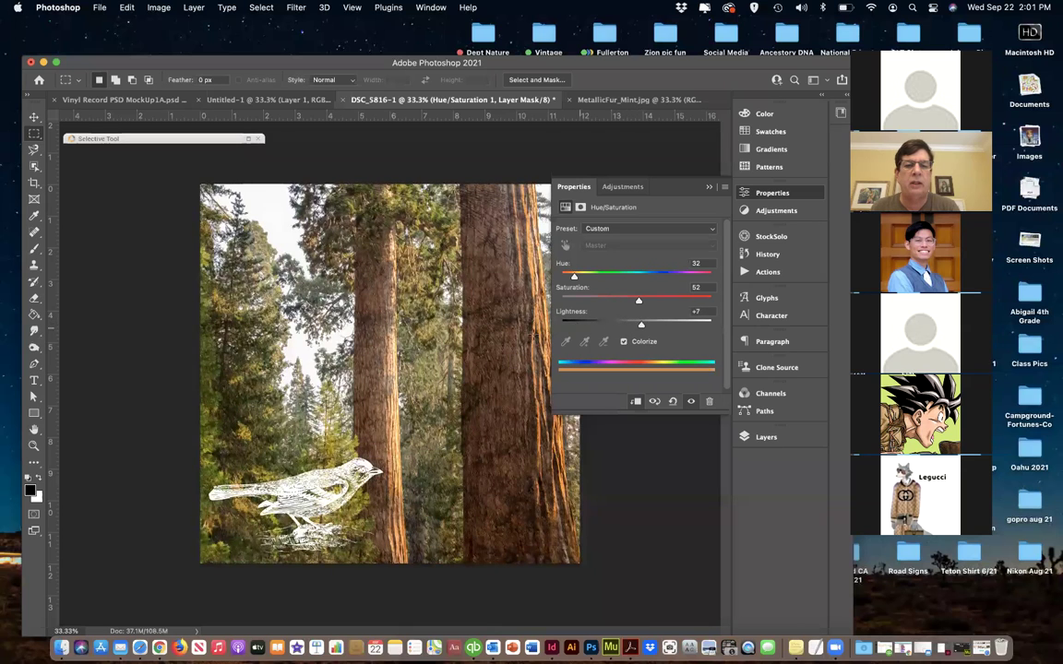
pyautogui.moveTo(573, 277); pyautogui.dragTo(588, 279)
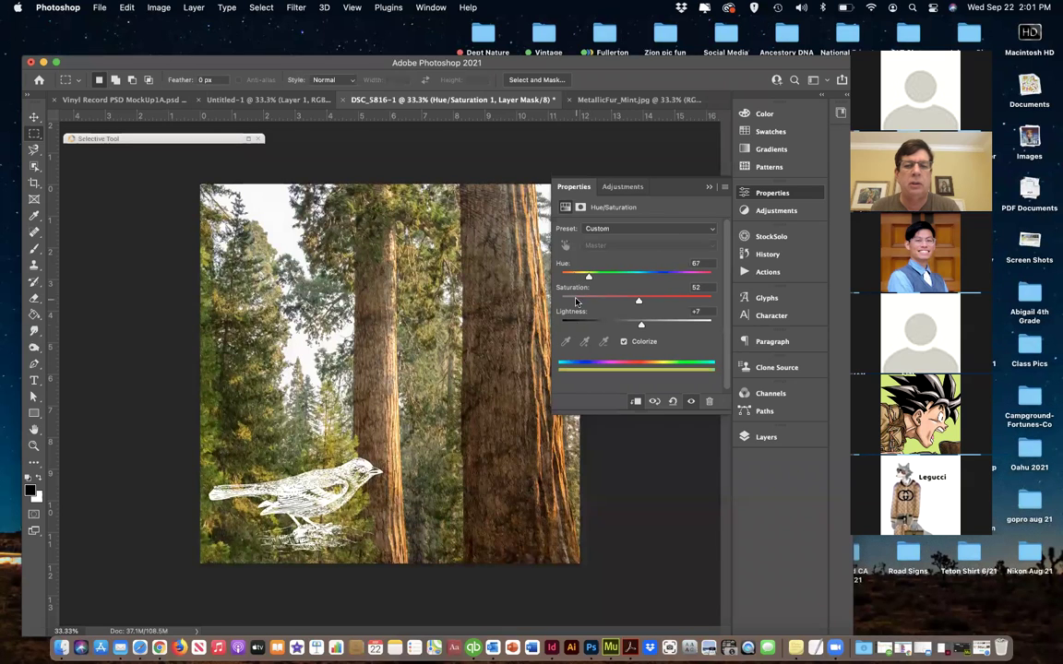
pyautogui.click(691, 404)
pyautogui.click(691, 403)
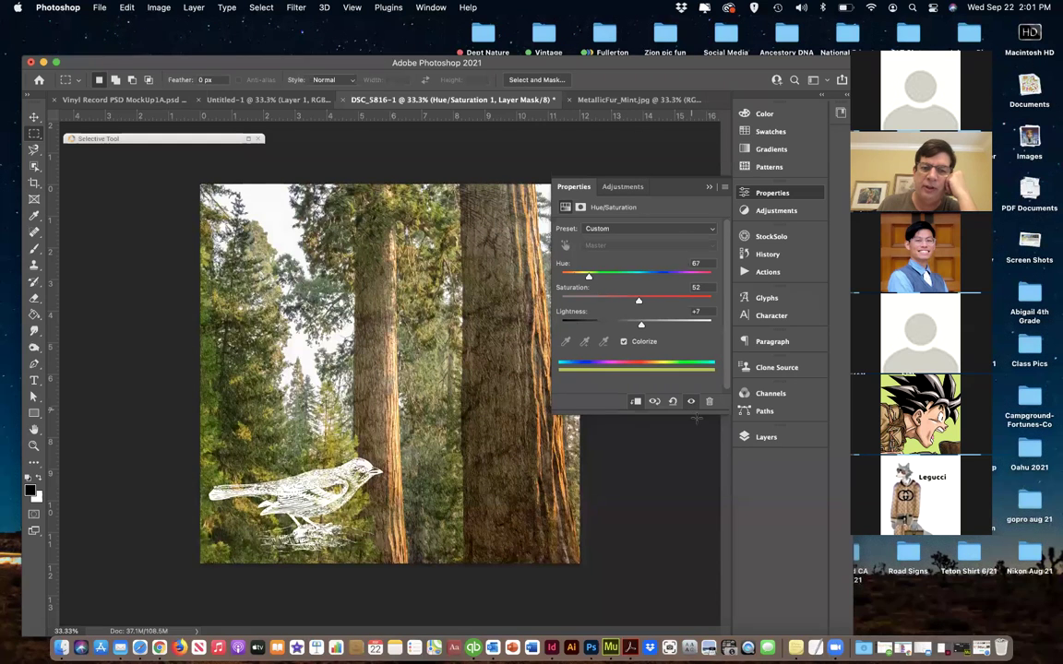
# Reopen the texture's Hue/Saturation adjustment, try a blue tint at Hue 244, and set Hue to 73
pyautogui.press('F7')
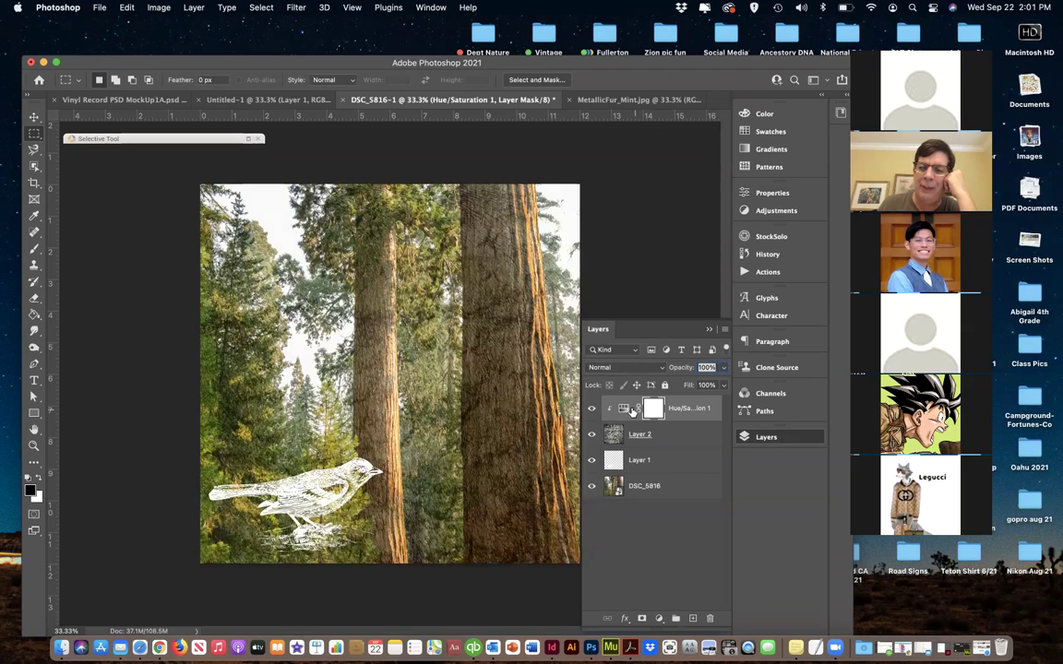
pyautogui.doubleClick(626, 411)
pyautogui.moveTo(593, 277); pyautogui.dragTo(663, 279)
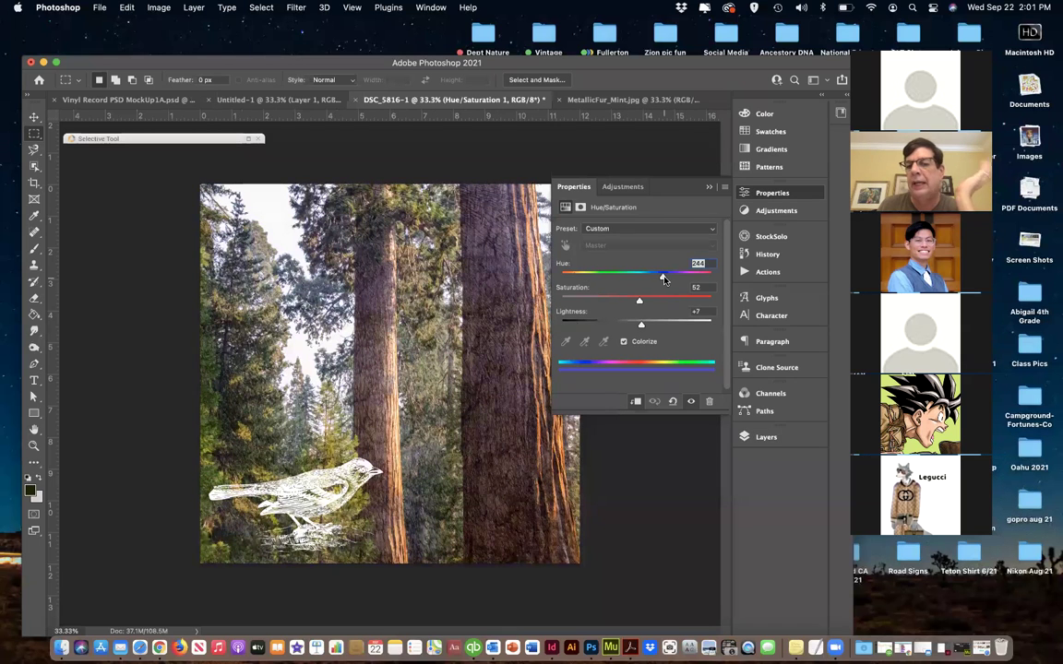
pyautogui.moveTo(661, 286); pyautogui.dragTo(592, 279)
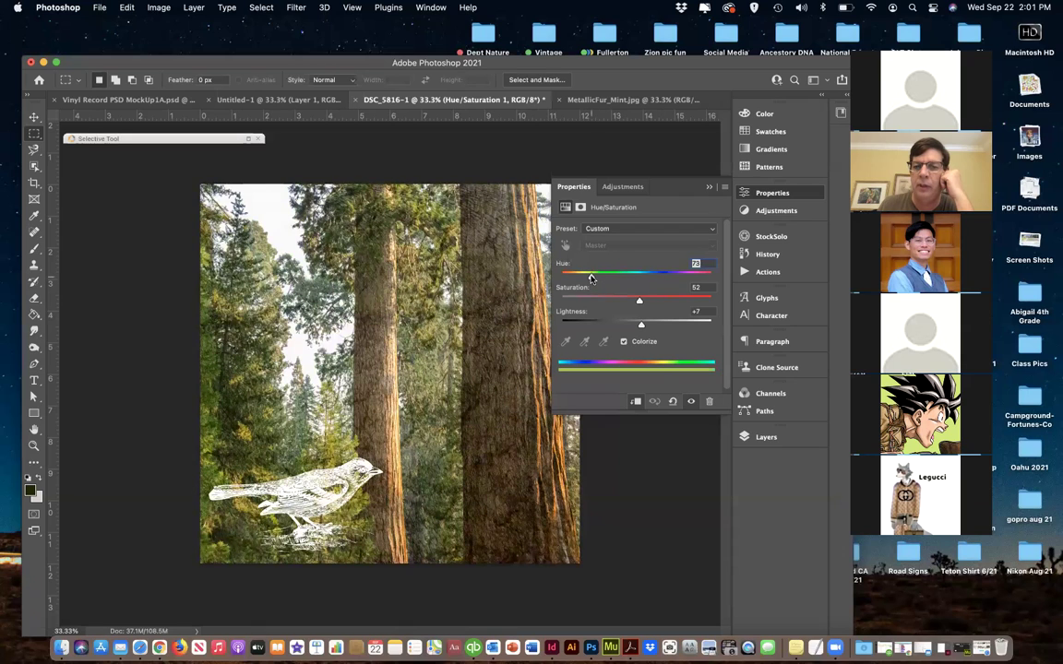
# Reopen the forest photo layer DSC_5816 in Camera Raw, apply Tint -9 and Temperature 7050, and compare before and after
pyautogui.click(762, 437)
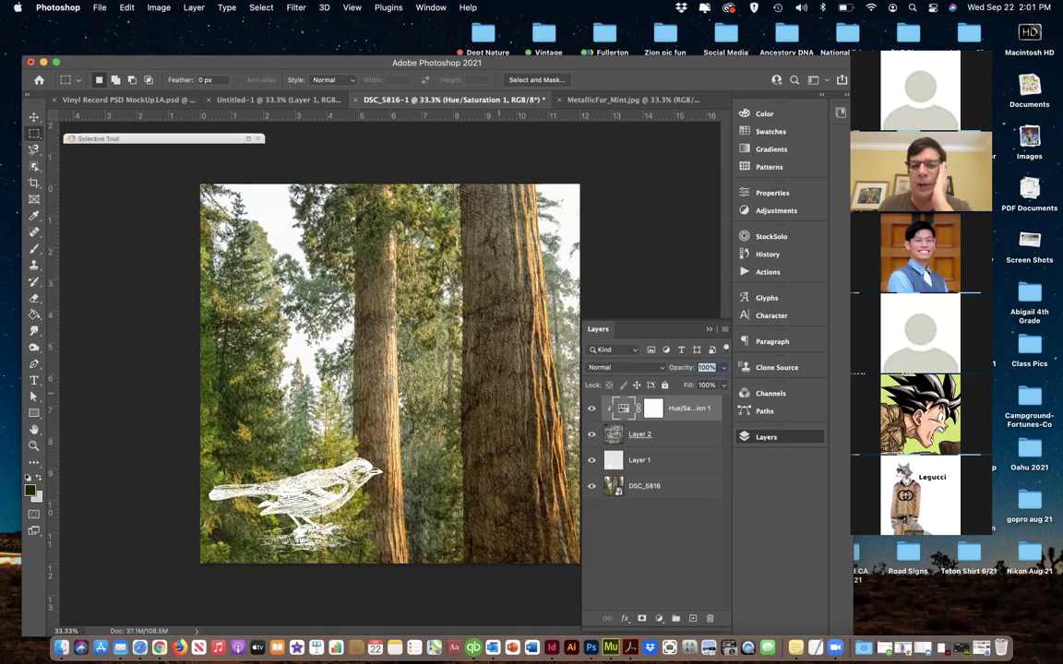
pyautogui.click(615, 486)
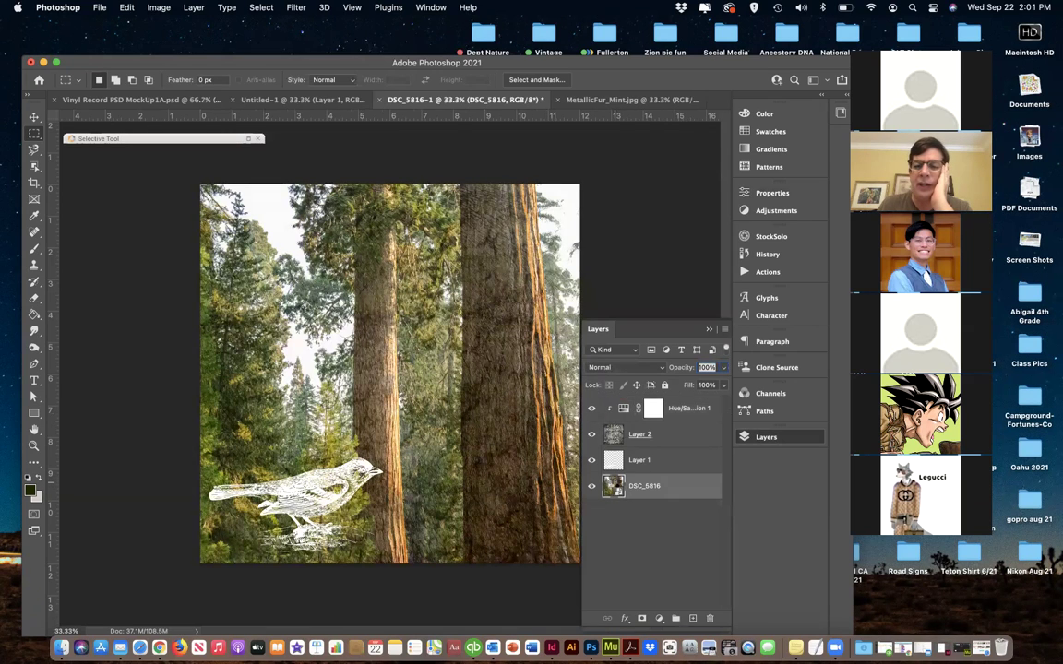
pyautogui.doubleClick(614, 486)
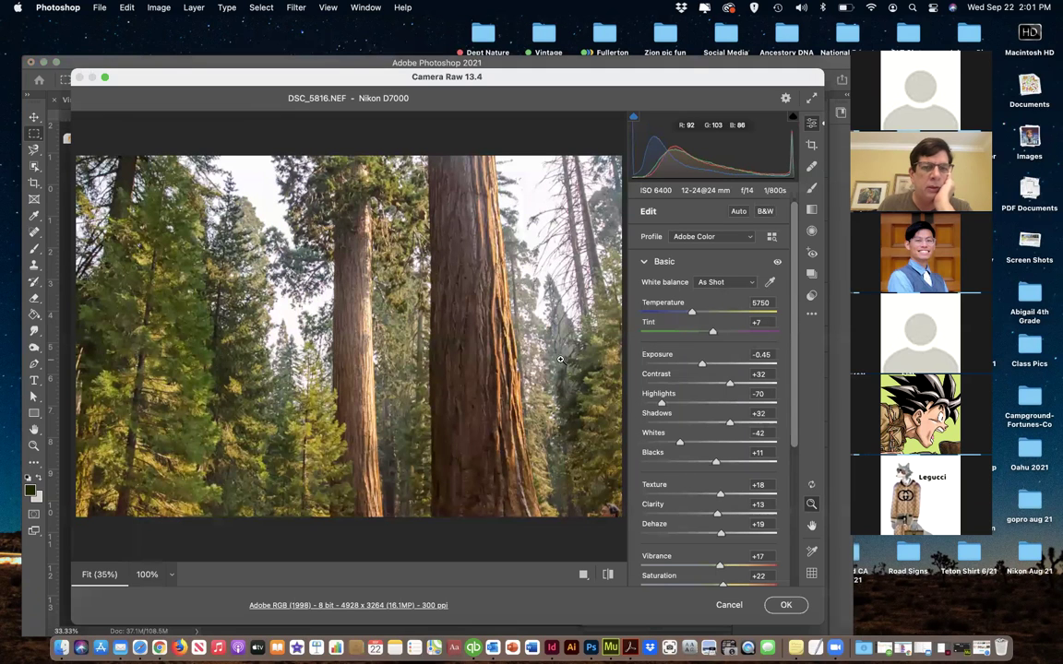
pyautogui.moveTo(713, 333); pyautogui.dragTo(707, 334)
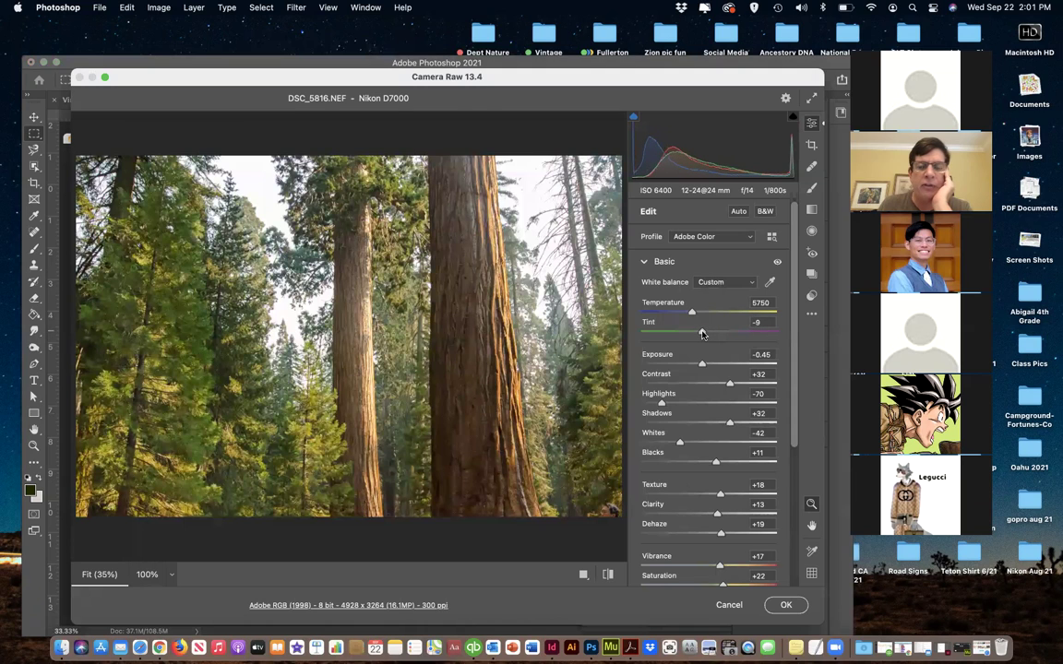
pyautogui.moveTo(696, 314); pyautogui.dragTo(707, 317)
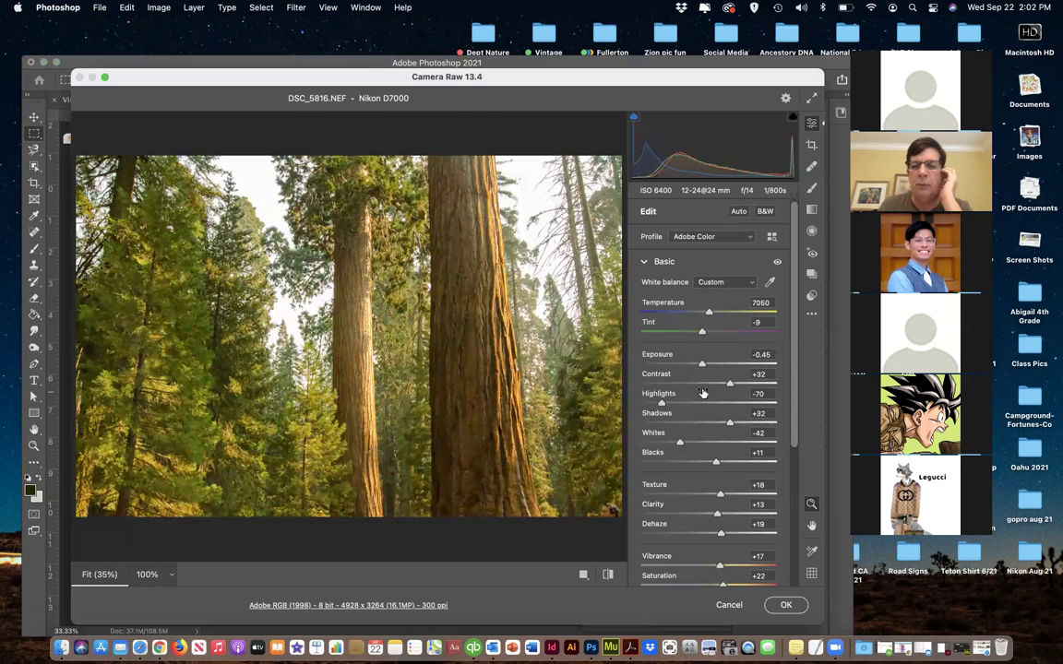
pyautogui.click(608, 575)
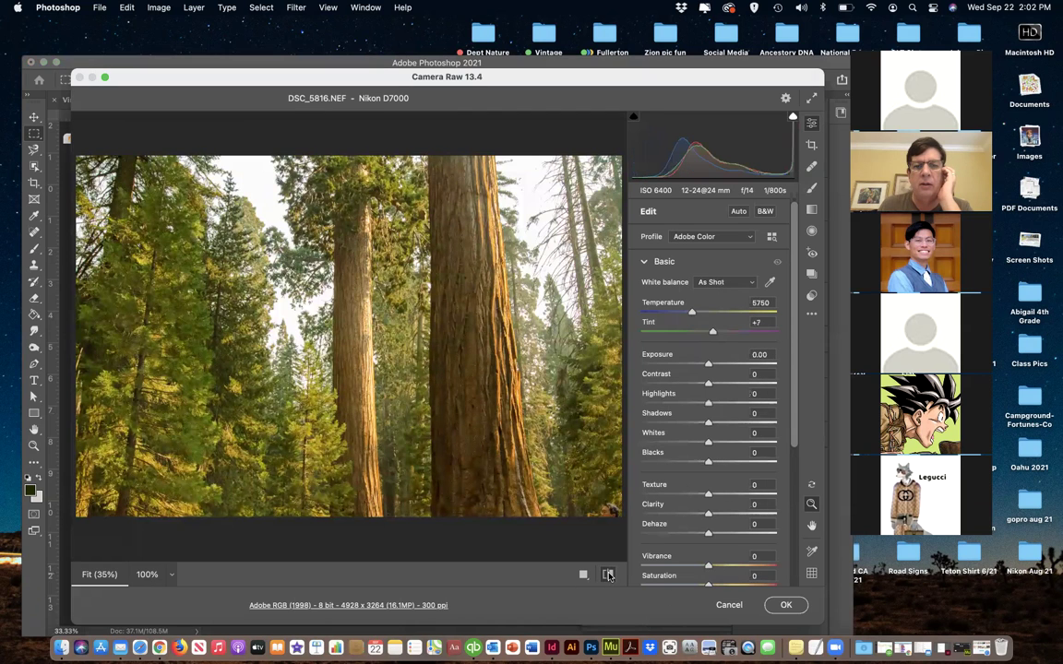
pyautogui.click(608, 575)
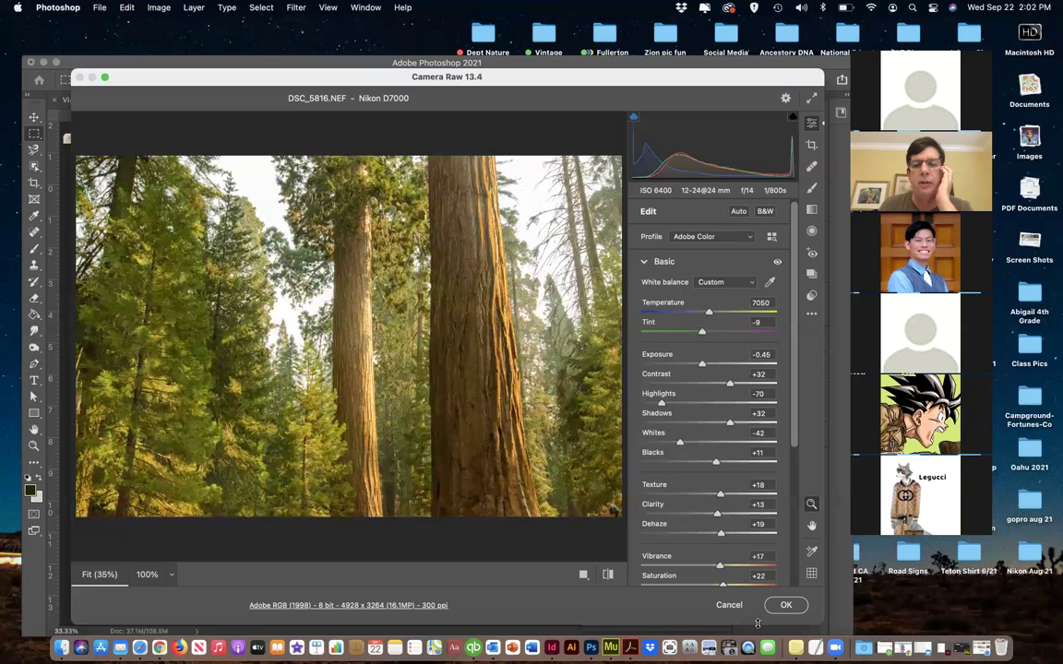
pyautogui.click(785, 605)
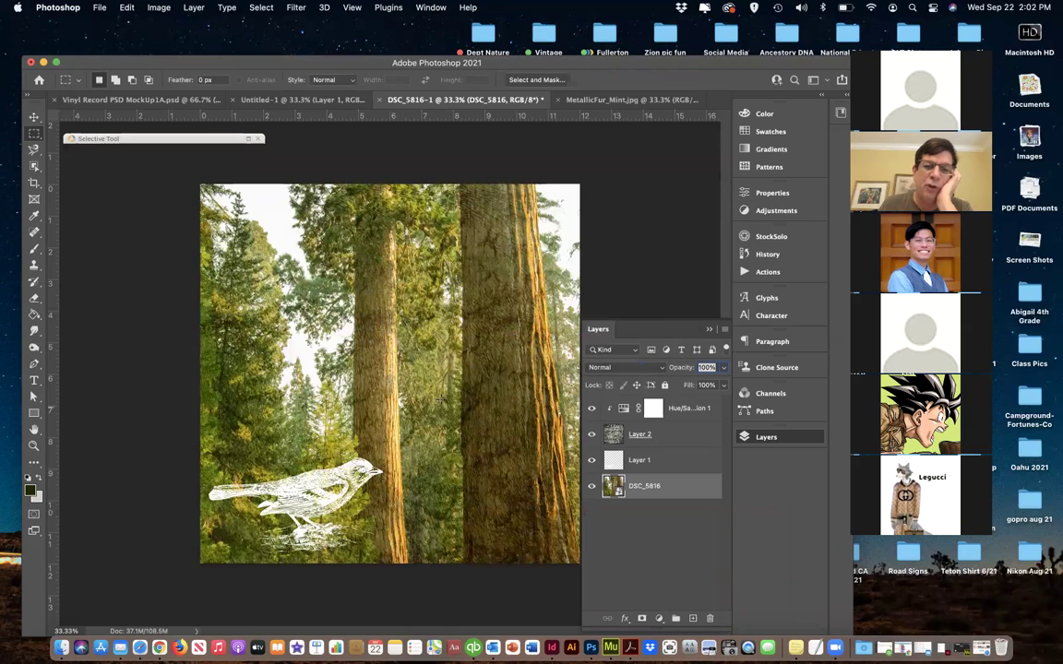
# Set the texture's Hue/Saturation adjustment to Hue 21 and Saturation 83, trying a green tint at Hue 104 first
pyautogui.doubleClick(624, 407)
pyautogui.moveTo(593, 279); pyautogui.dragTo(604, 279)
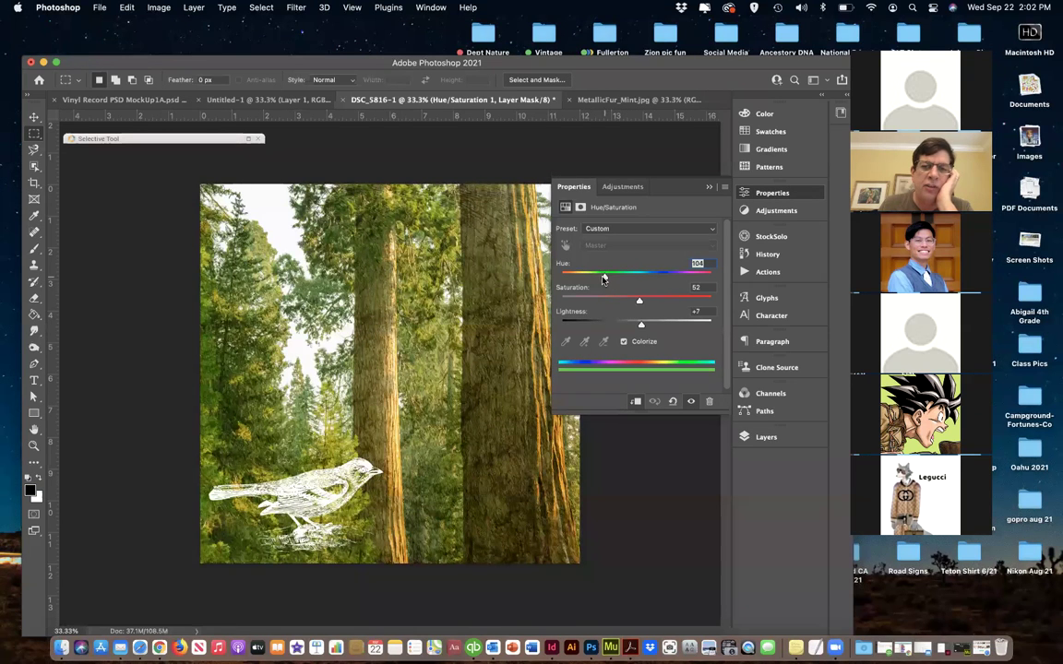
pyautogui.moveTo(604, 278); pyautogui.dragTo(571, 279)
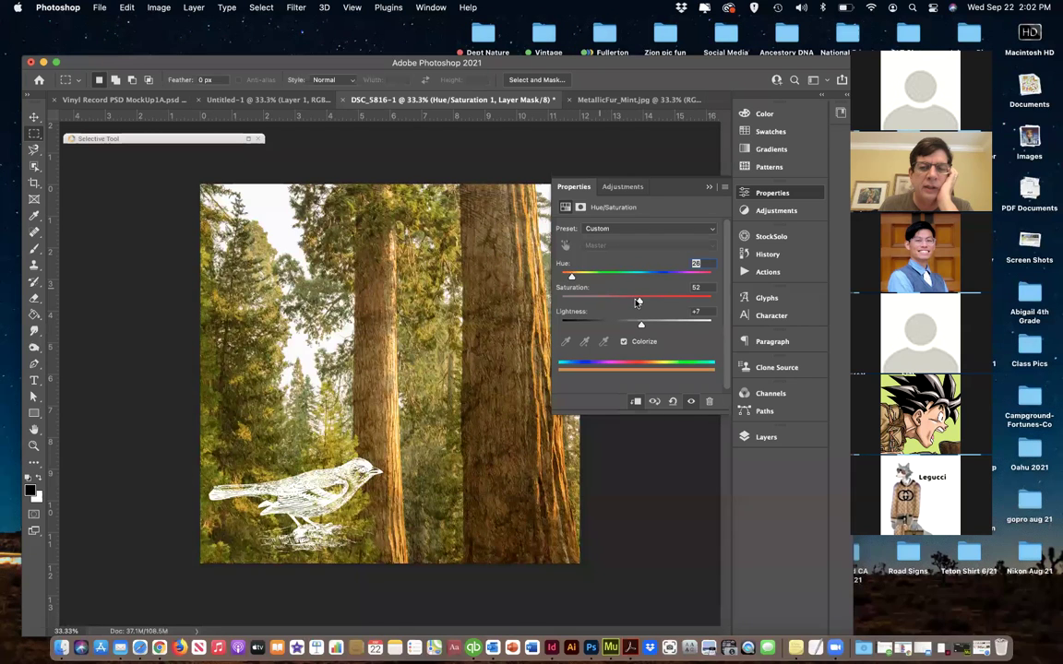
pyautogui.moveTo(684, 304); pyautogui.dragTo(690, 303)
pyautogui.moveTo(569, 277); pyautogui.dragTo(569, 277)
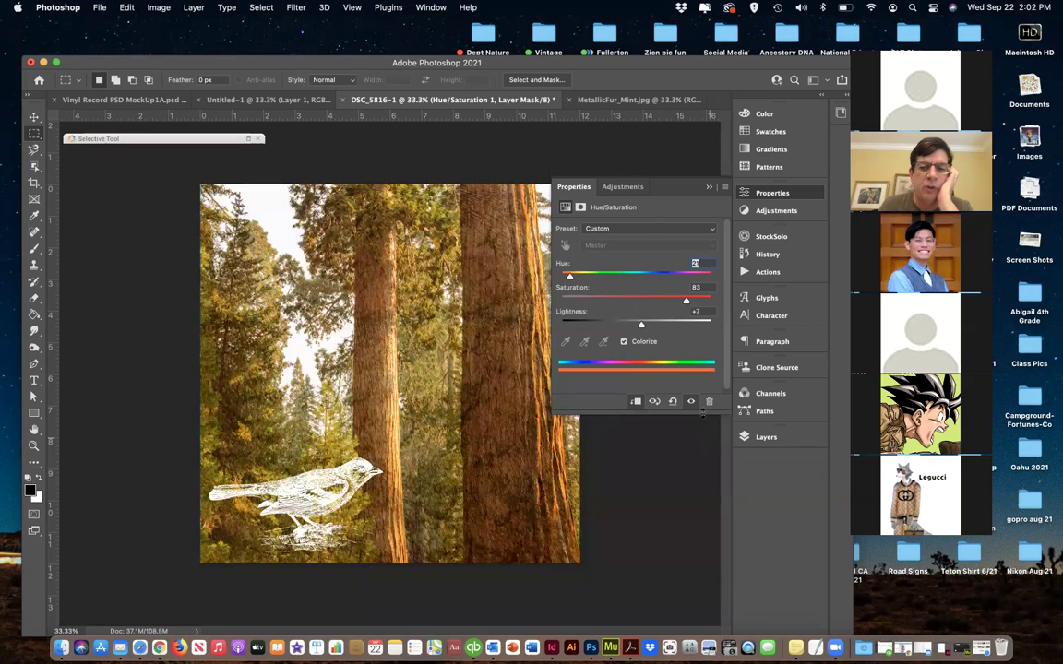
pyautogui.click(689, 402)
pyautogui.click(755, 439)
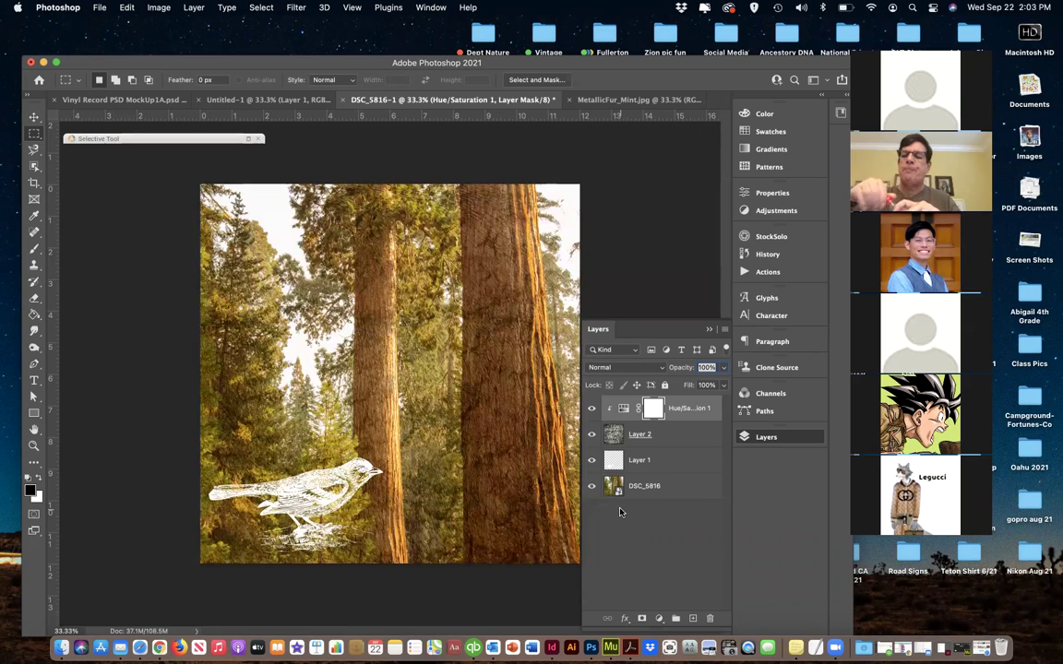
# Switch to MetallicFur_Mint.jpg, select the whole image, and resize it to 12 by 12 inches without resampling
pyautogui.click(621, 102)
pyautogui.press('super+a')
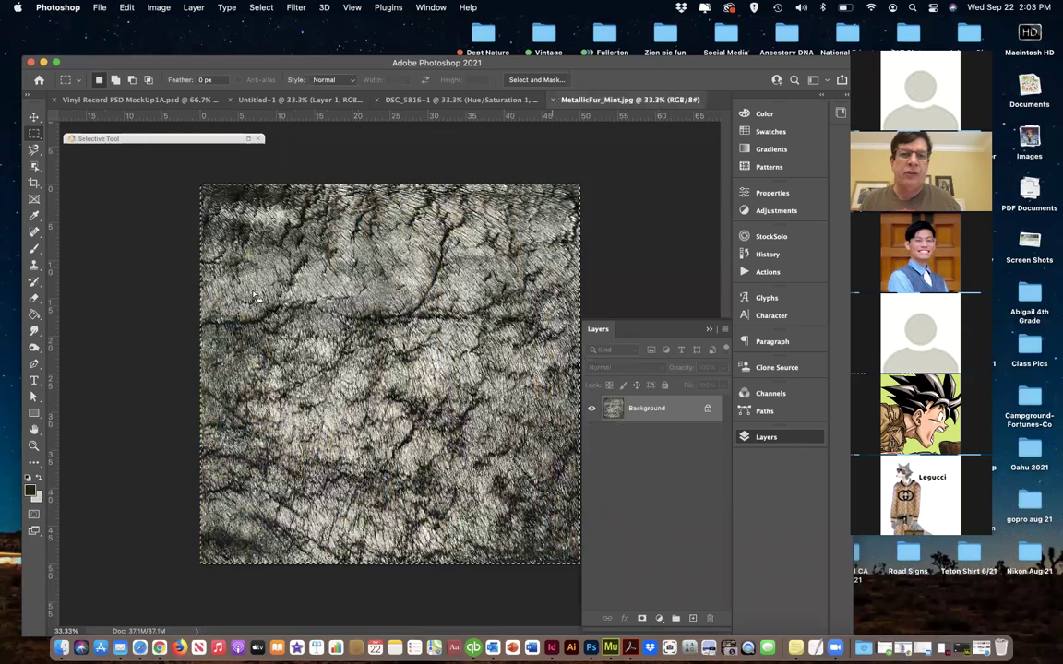
pyautogui.click(157, 7)
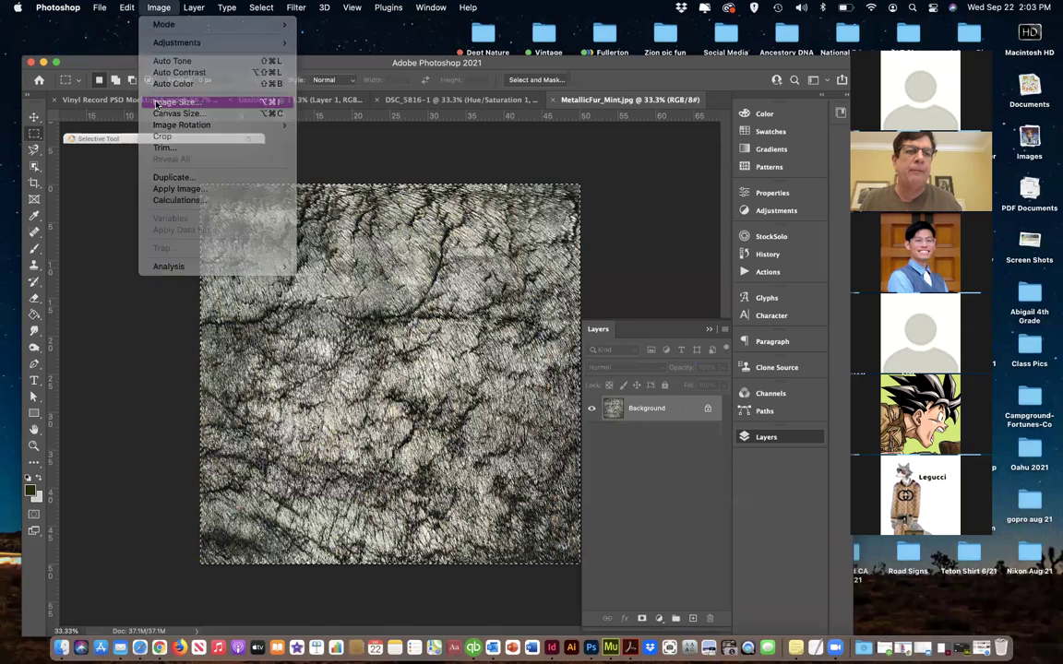
pyautogui.click(166, 102)
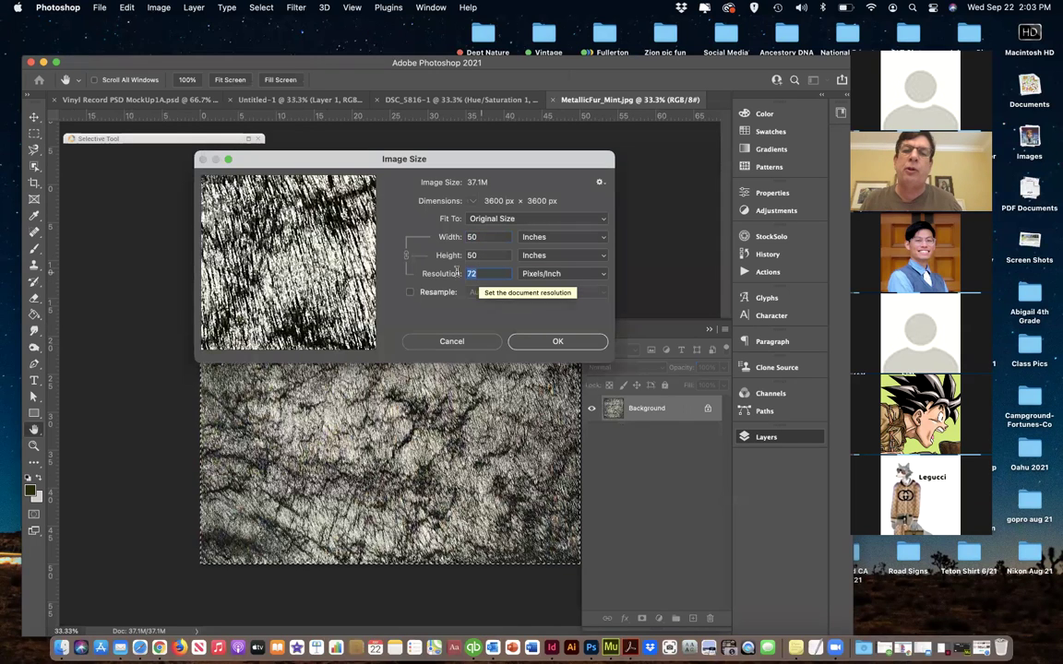
pyautogui.doubleClick(470, 273)
pyautogui.doubleClick(483, 238)
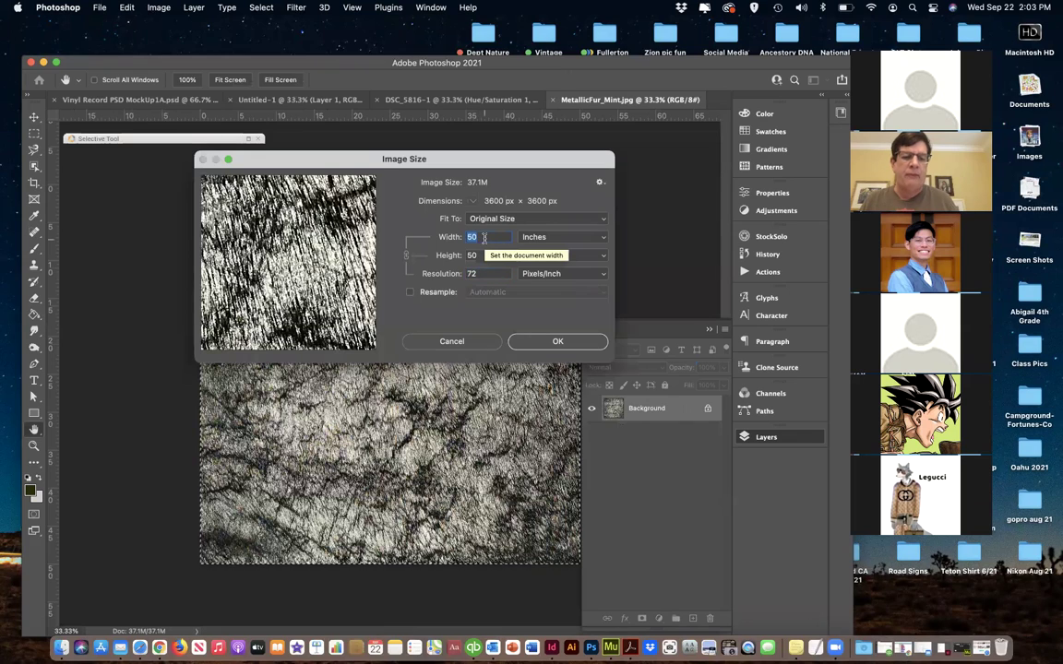
pyautogui.write('12')
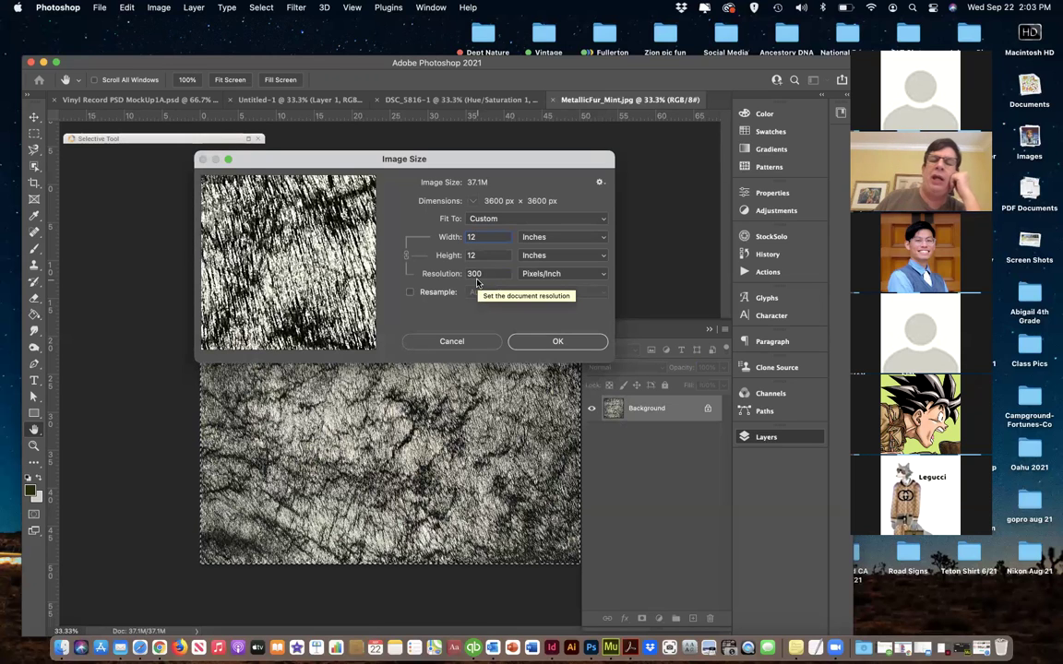
pyautogui.click(579, 341)
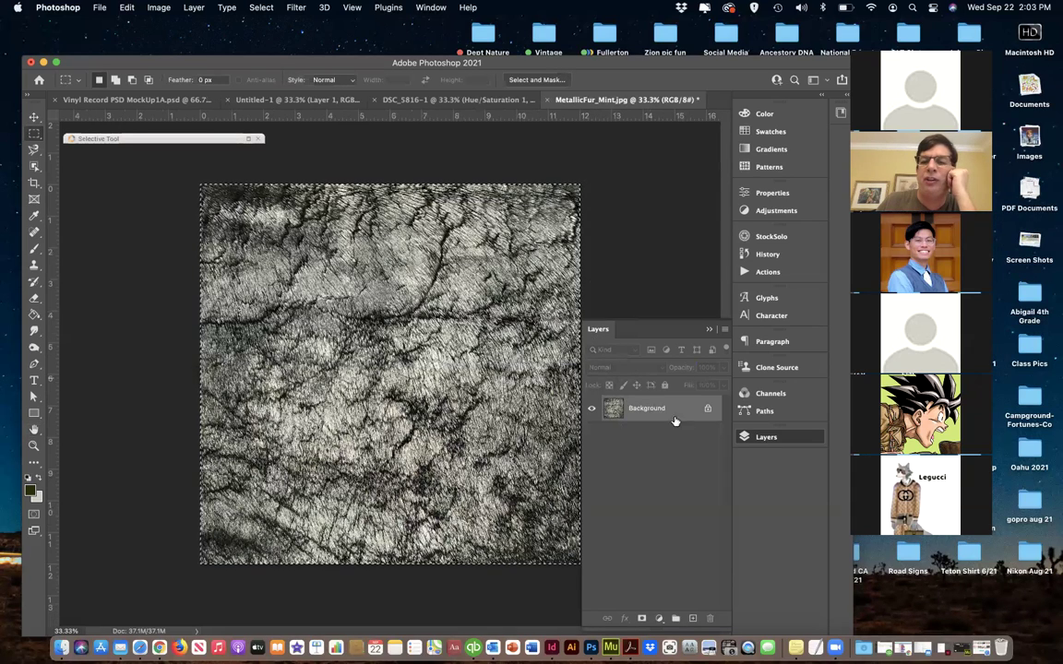
pyautogui.click(759, 438)
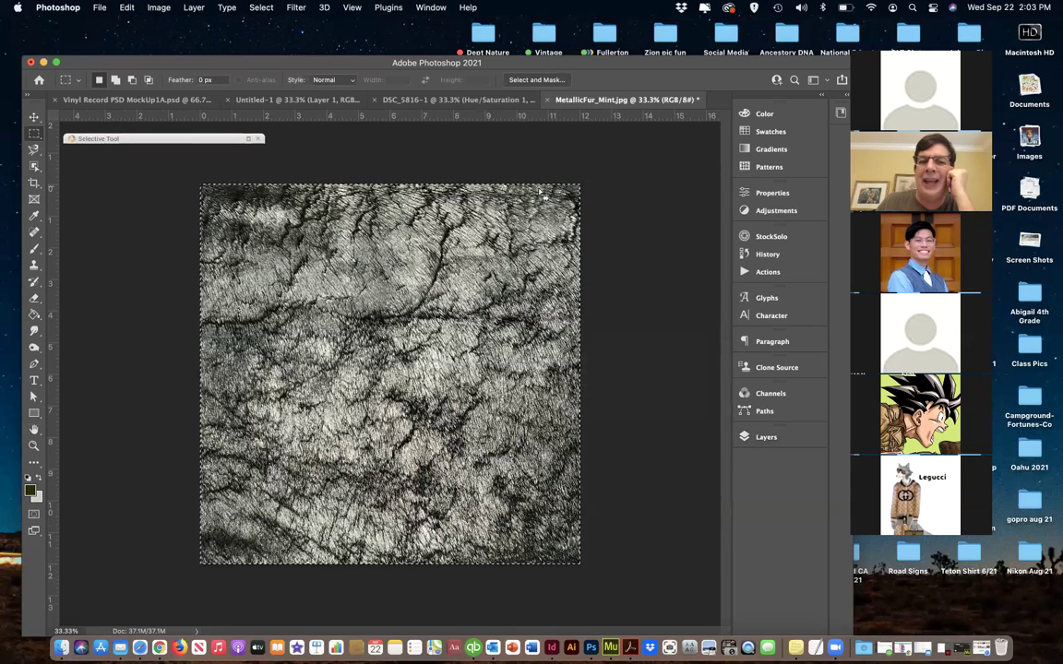
pyautogui.click(132, 7)
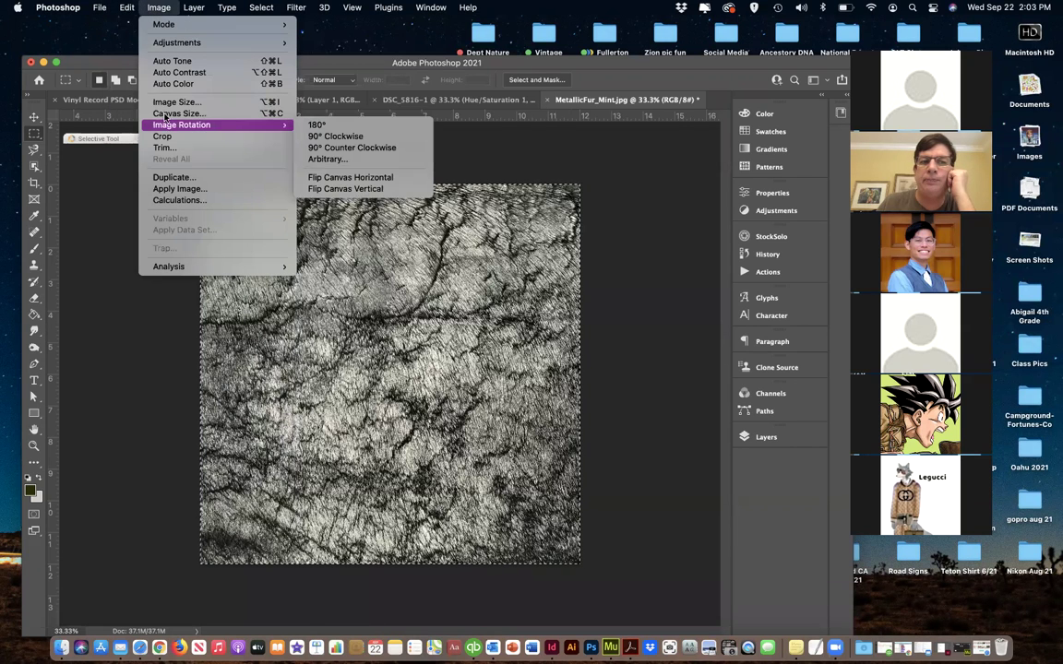
pyautogui.click(171, 113)
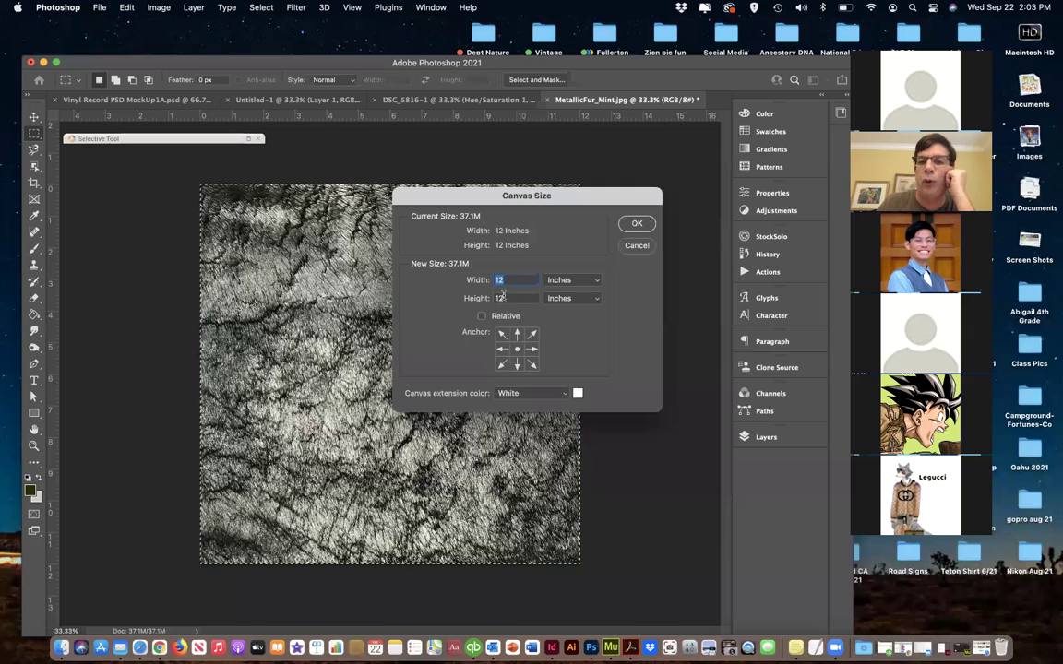
pyautogui.click(635, 246)
# Try 10 inches as the texture's image size, resize it to 6 by 6 inches without resampling, and clear the selection
pyautogui.click(158, 8)
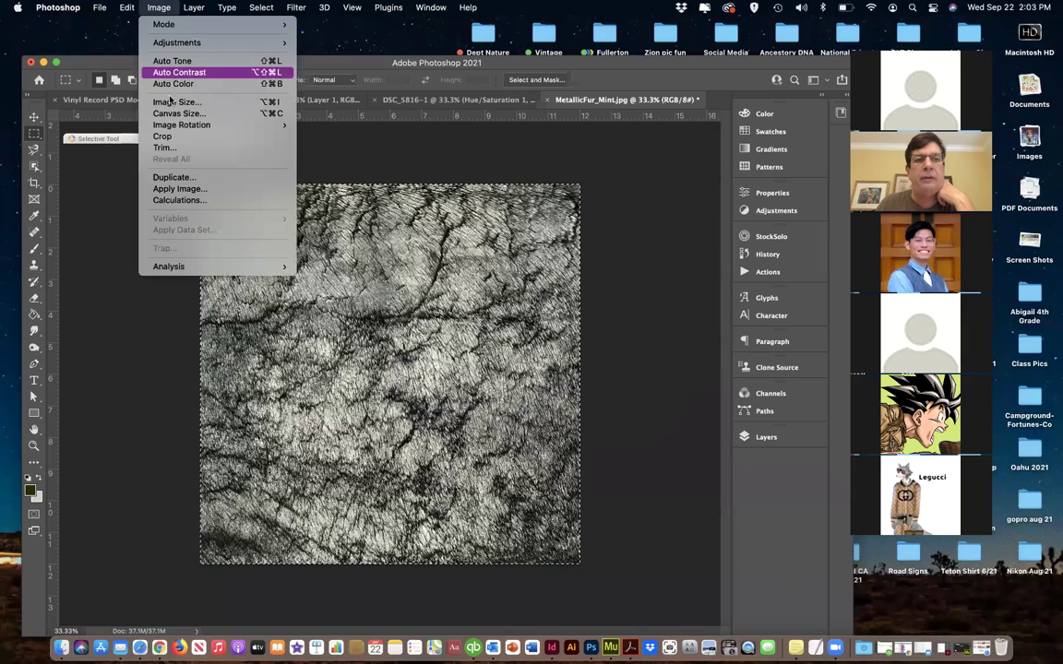
pyautogui.click(170, 102)
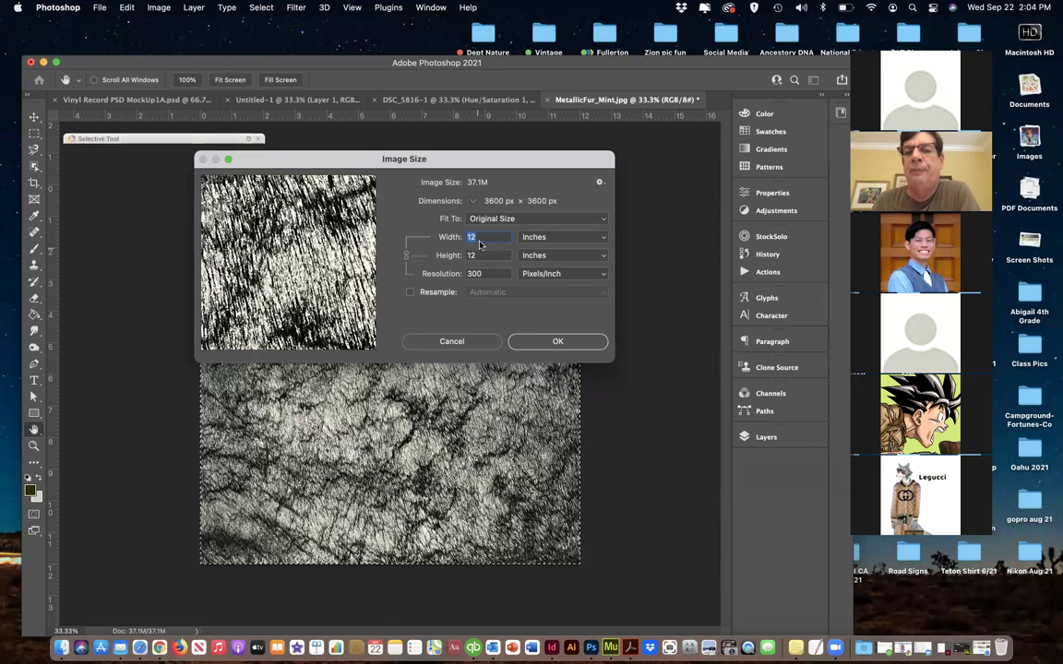
pyautogui.write('10')
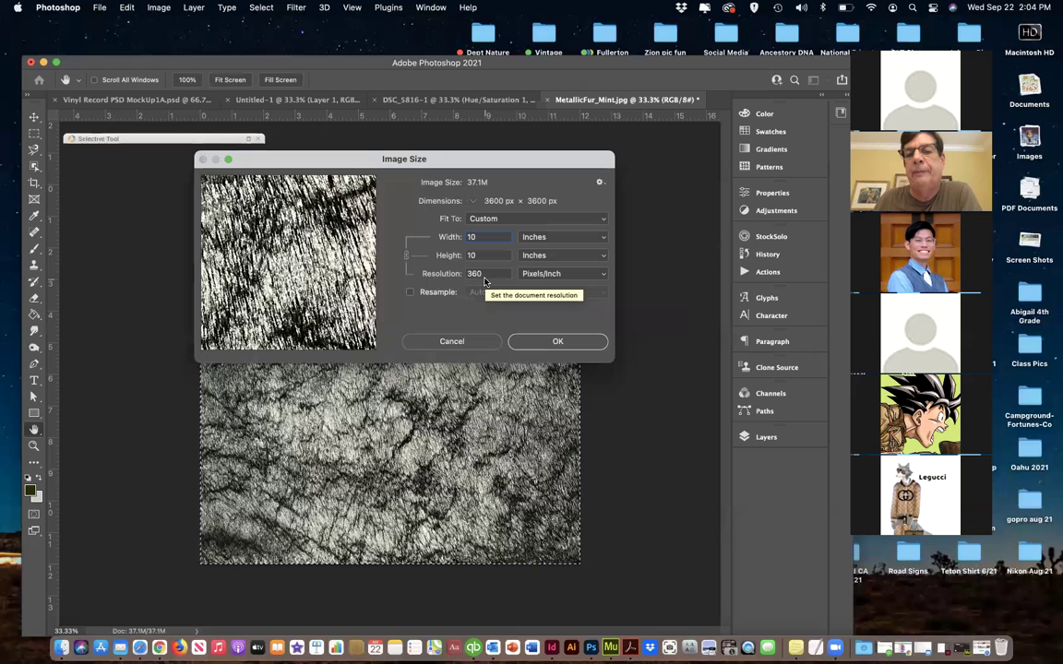
pyautogui.click(441, 237)
pyautogui.write('6')
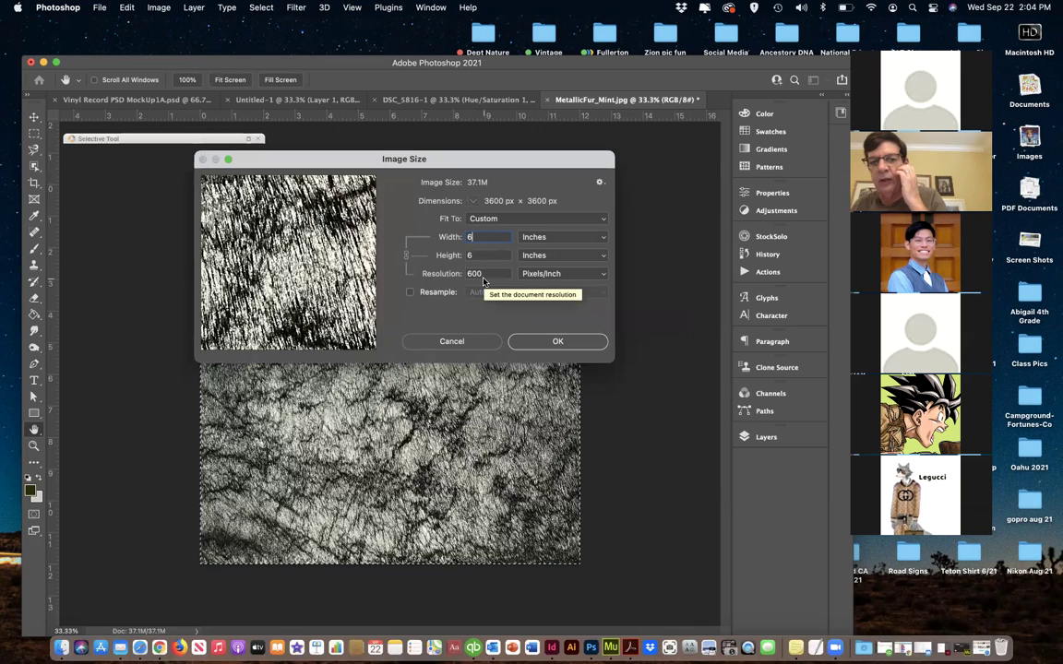
pyautogui.click(552, 344)
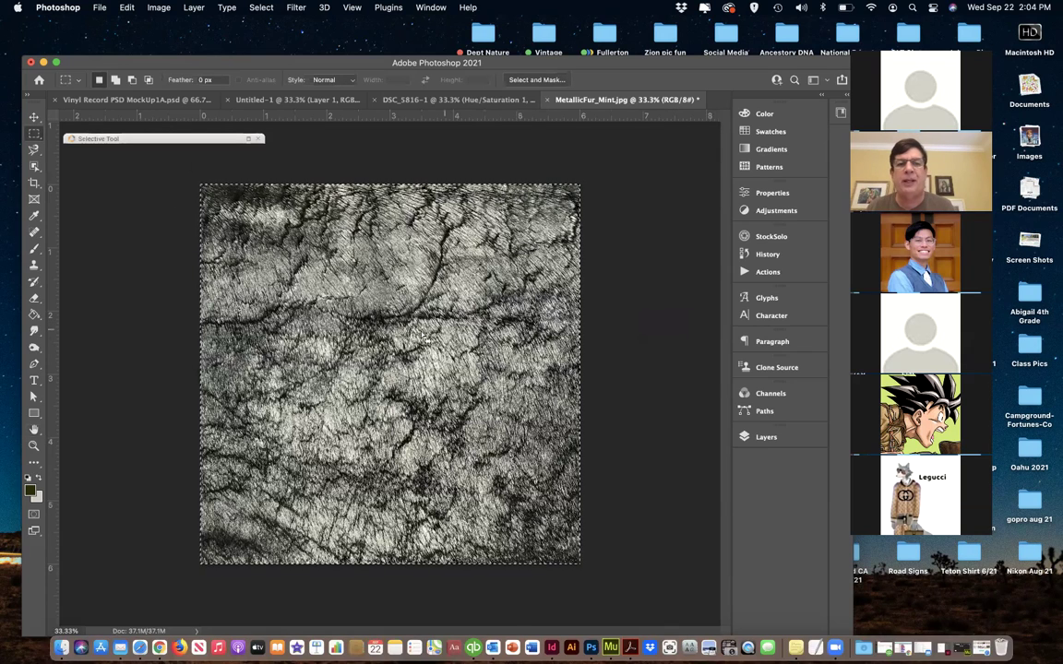
pyautogui.hotkey('ctrl', 'd')
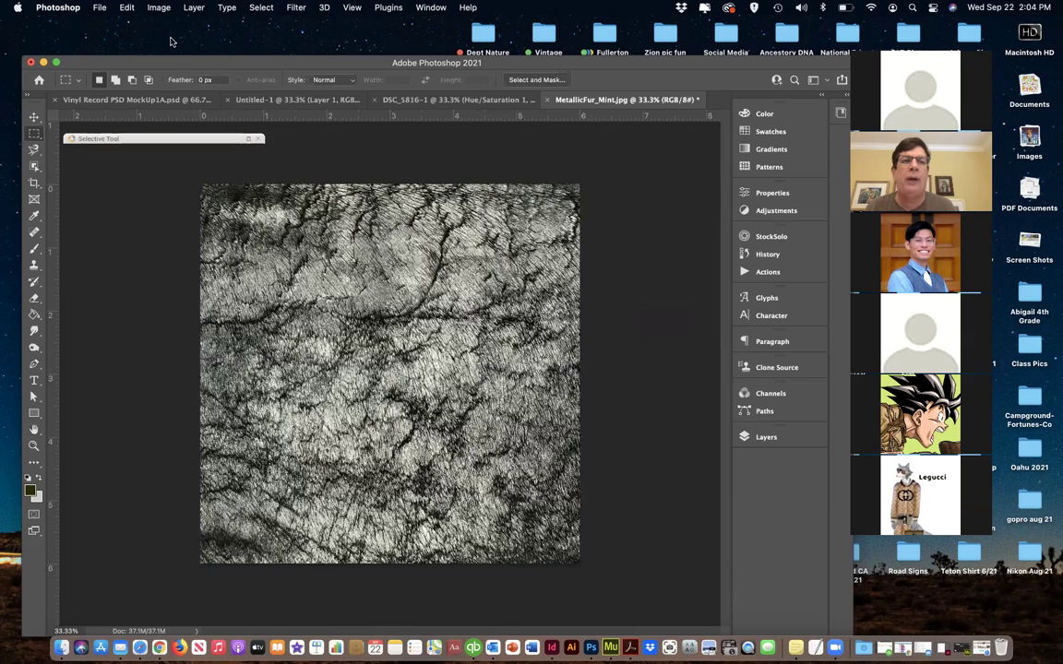
# Enlarge the texture document's canvas to 12 by 12 inches with a centered anchor and white extension color
pyautogui.click(151, 8)
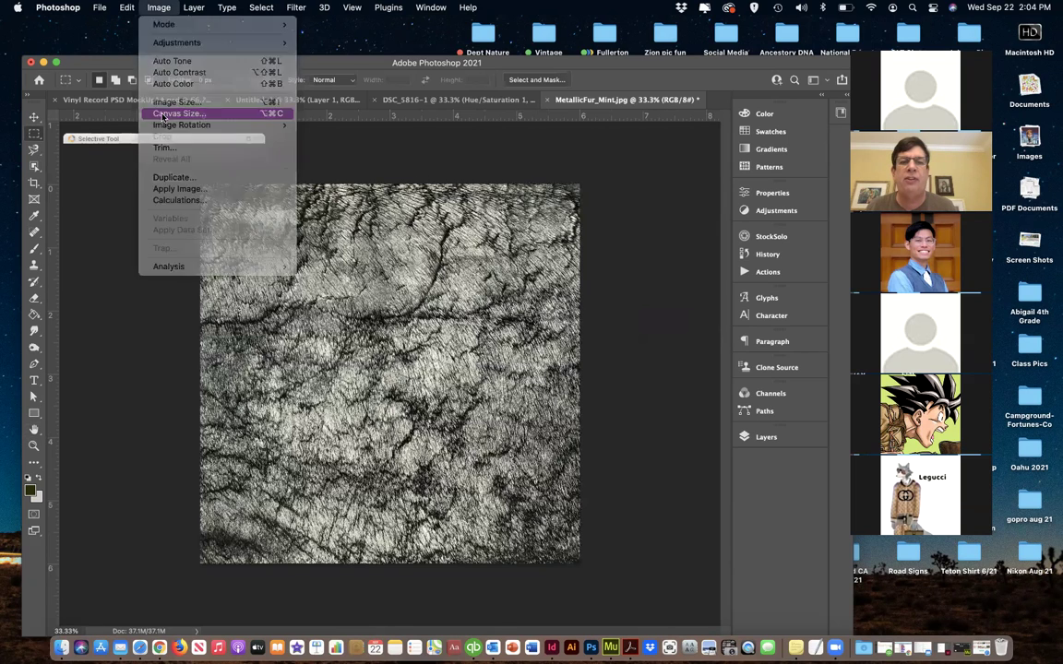
pyautogui.click(162, 114)
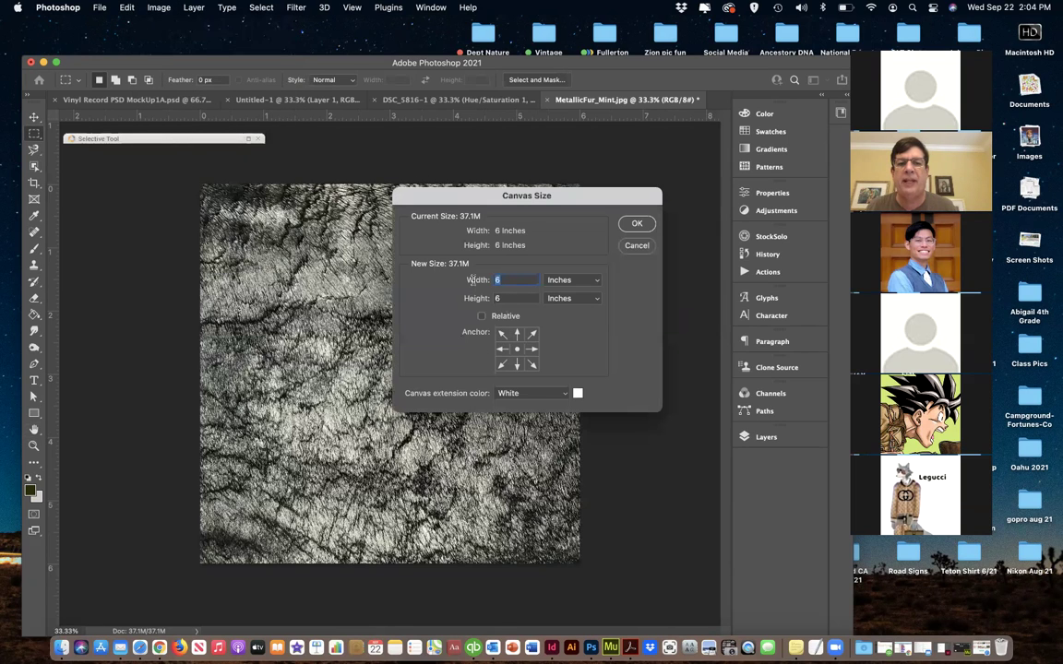
pyautogui.write('12')
pyautogui.press('Tab')
pyautogui.write('12')
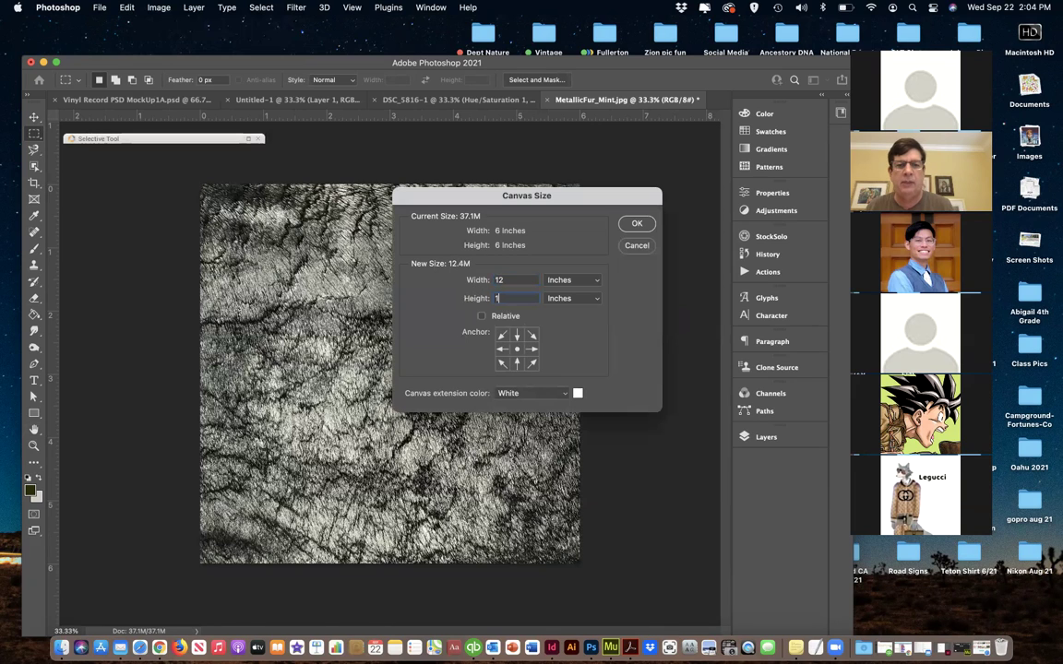
pyautogui.click(637, 224)
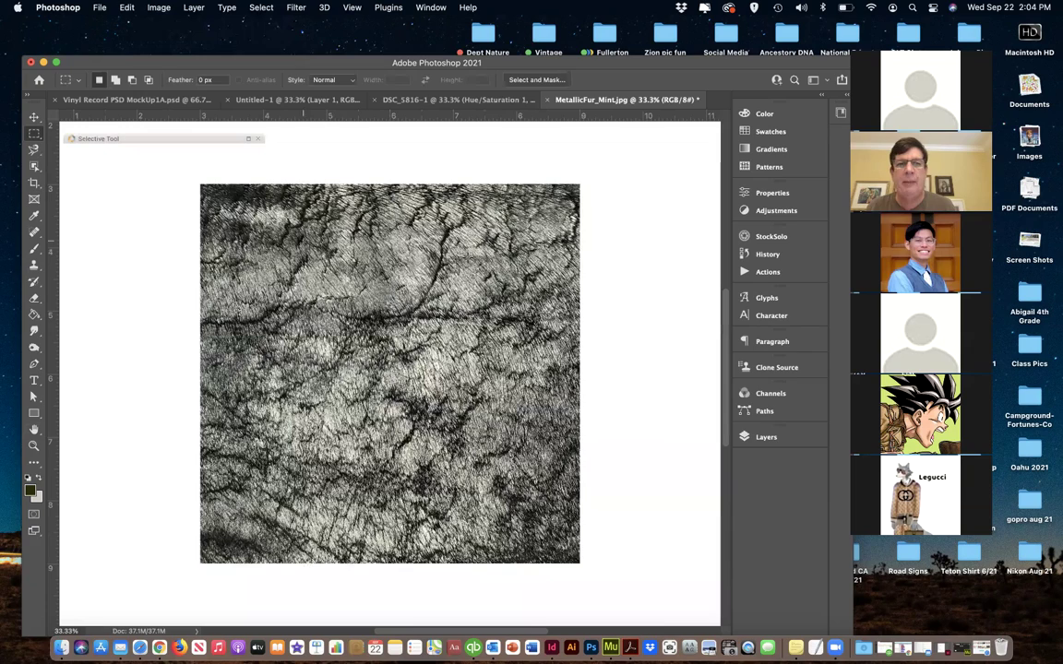
pyautogui.press('super+minus')
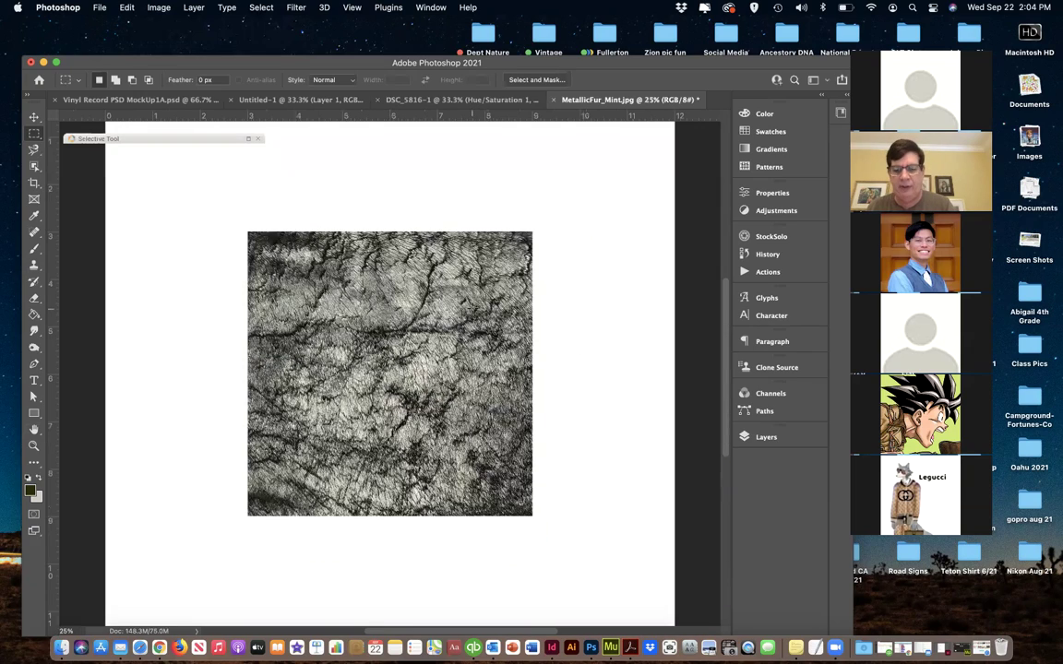
pyautogui.press('super+minus')
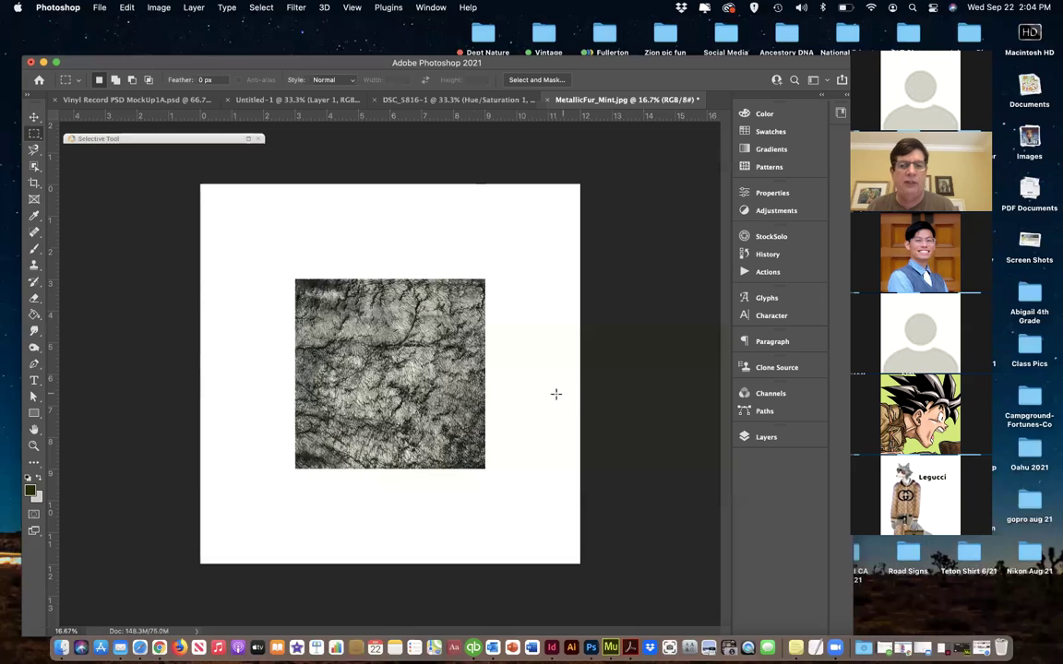
# Duplicate the Background layer of the texture document
pyautogui.click(748, 440)
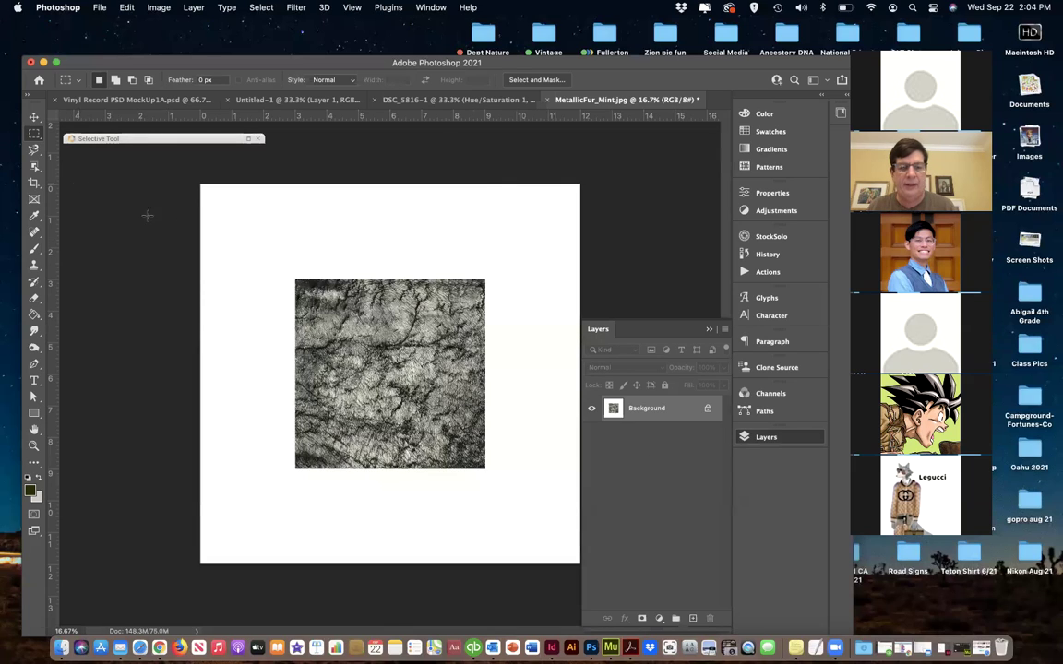
pyautogui.click(33, 117)
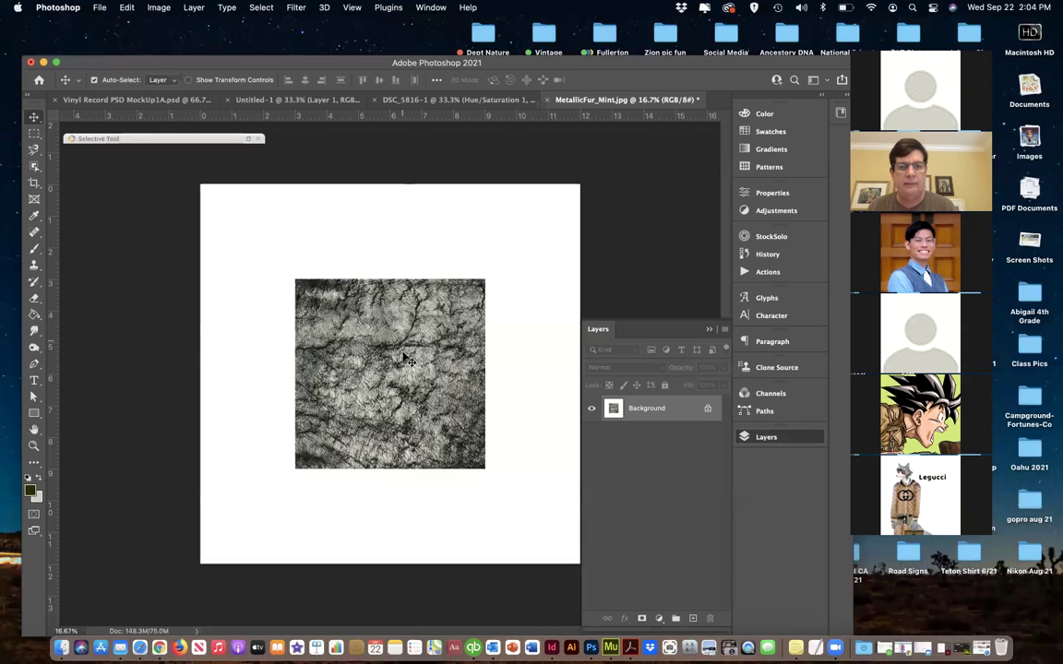
pyautogui.moveTo(605, 411); pyautogui.dragTo(693, 619)
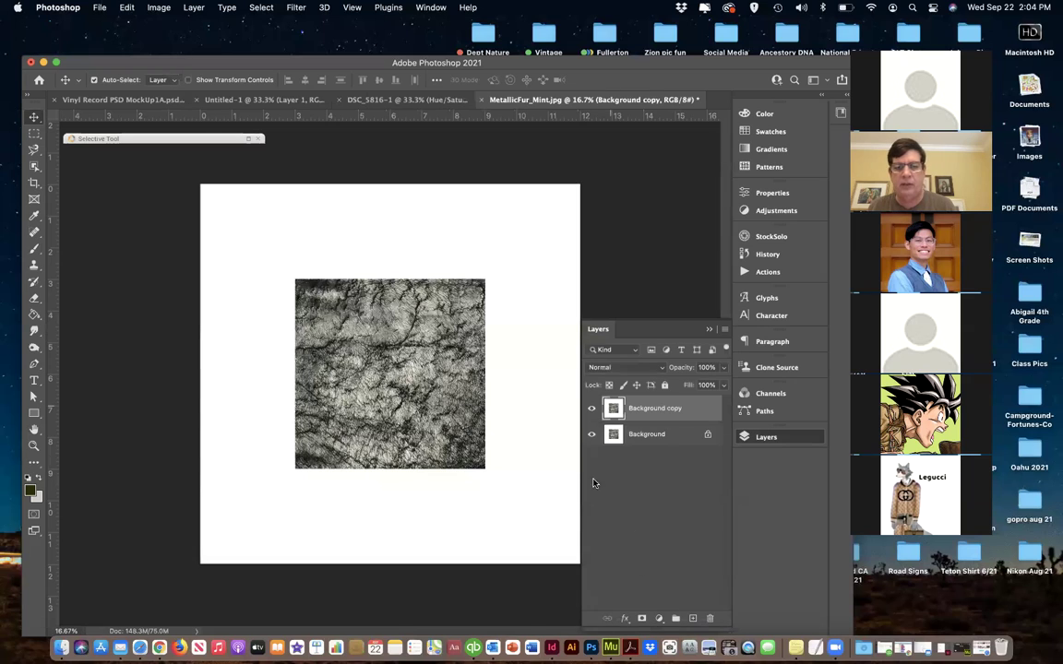
# Scale the duplicated texture layer up to about 206% so the texture fills the whole canvas
pyautogui.press('super+t')
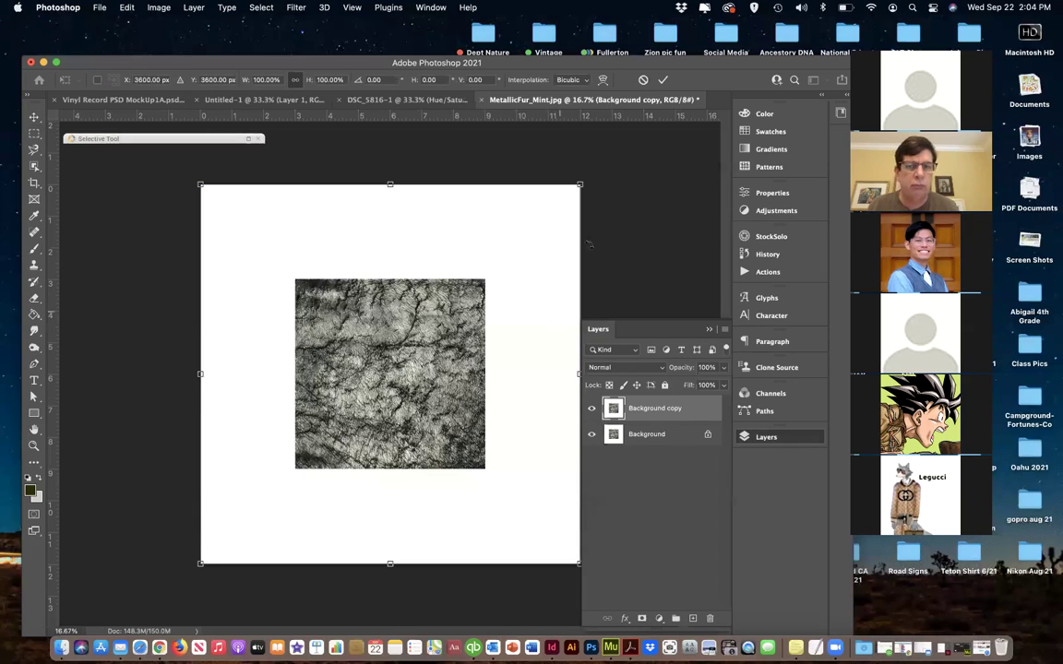
pyautogui.moveTo(582, 184); pyautogui.dragTo(684, 124)
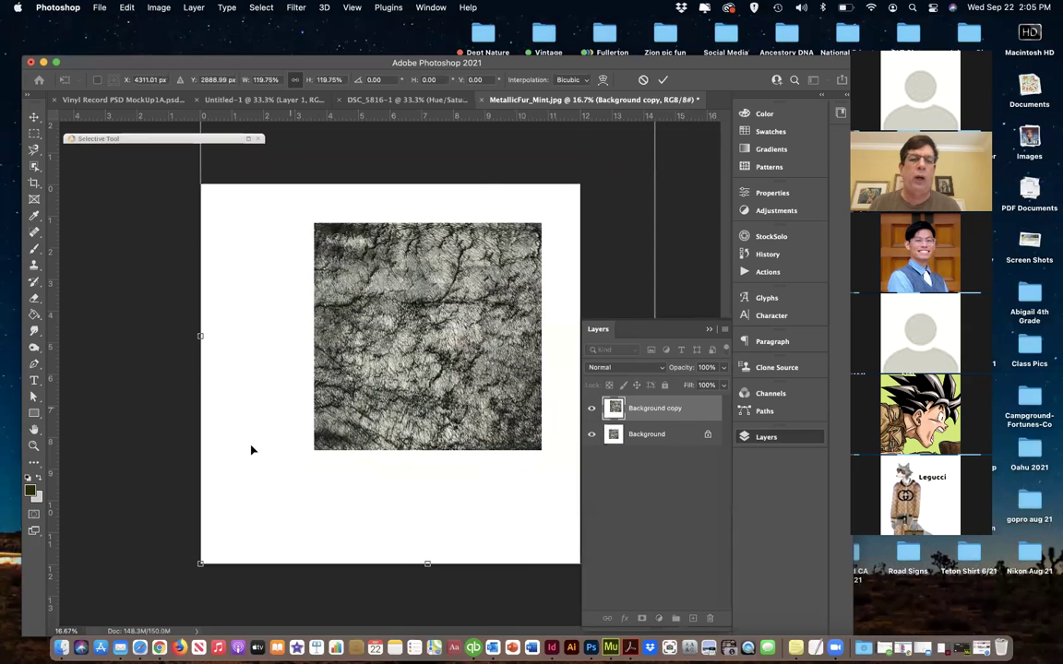
pyautogui.moveTo(202, 562); pyautogui.dragTo(106, 561)
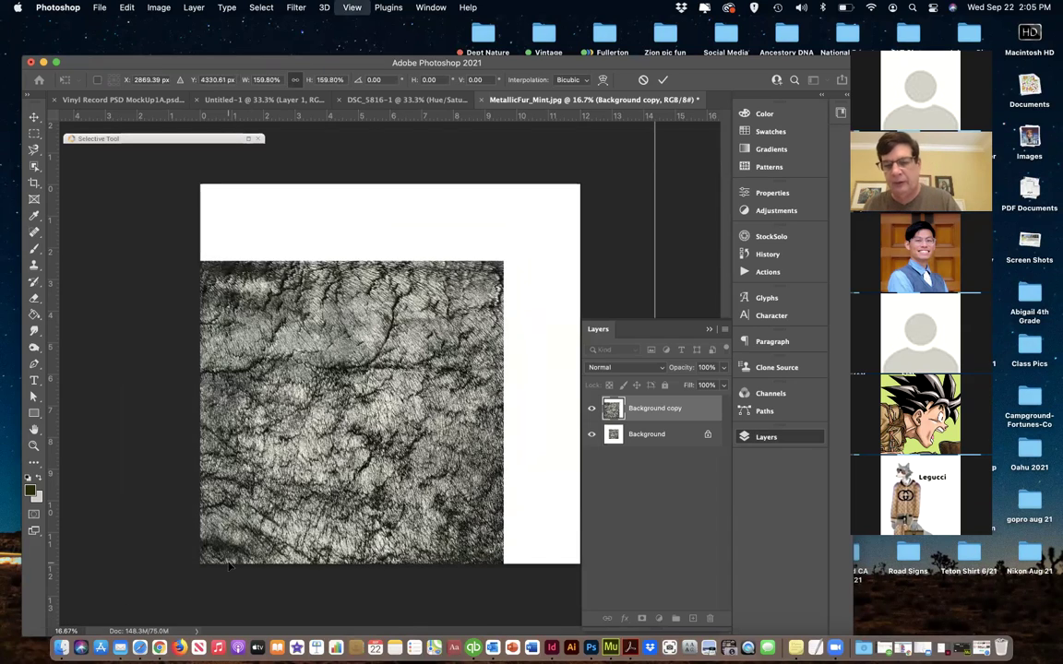
pyautogui.press('super+minus')
pyautogui.press('super+minus')
pyautogui.press('super+minus')
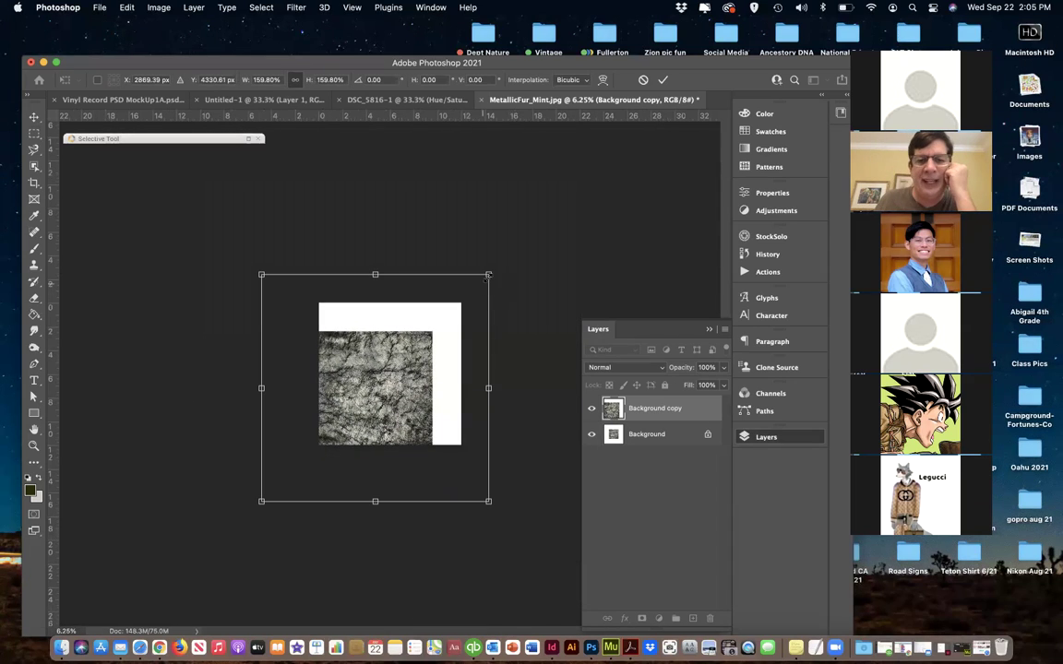
pyautogui.moveTo(488, 275); pyautogui.dragTo(553, 256)
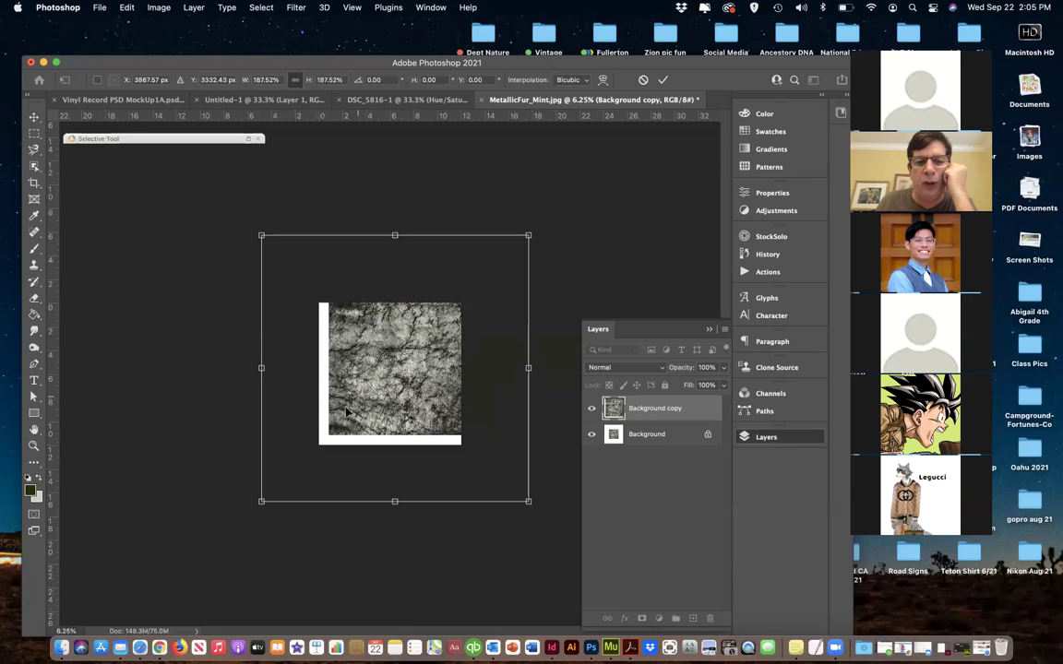
pyautogui.moveTo(261, 501); pyautogui.dragTo(240, 521)
pyautogui.moveTo(528, 236); pyautogui.dragTo(538, 225)
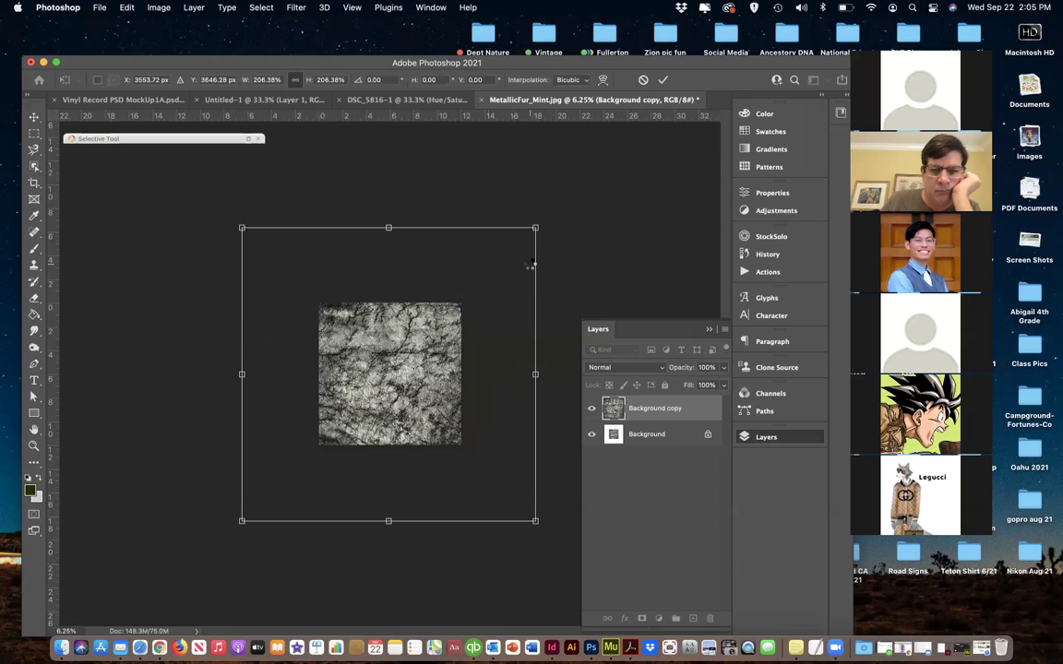
pyautogui.press('Return')
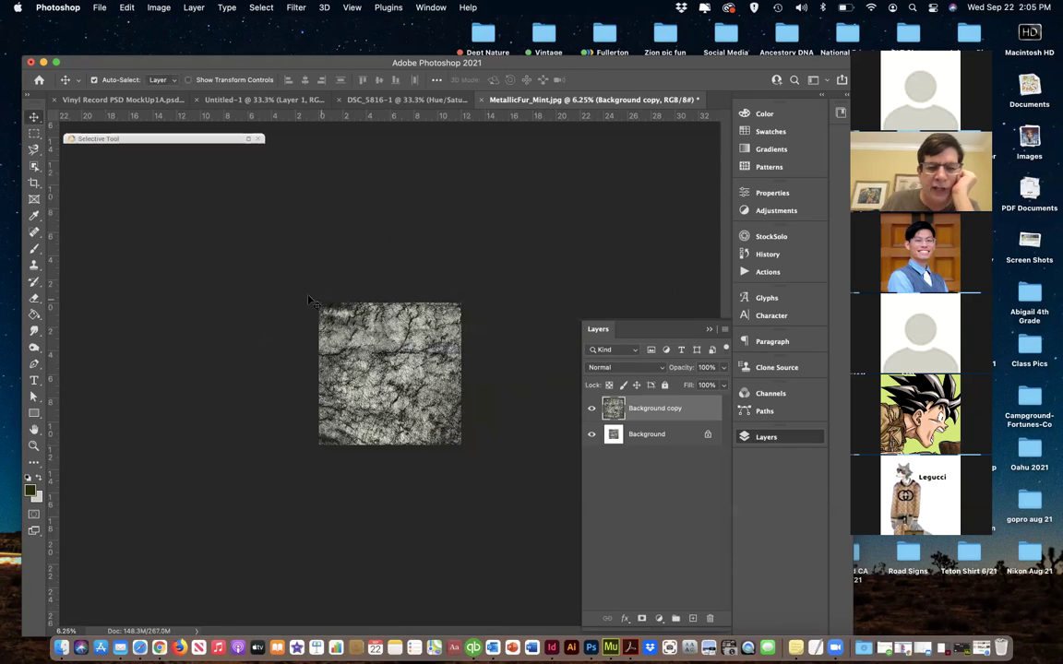
# Crop the texture document to its edges at a size of 12 by 12 inches and 300 pixels per inch
pyautogui.click(33, 184)
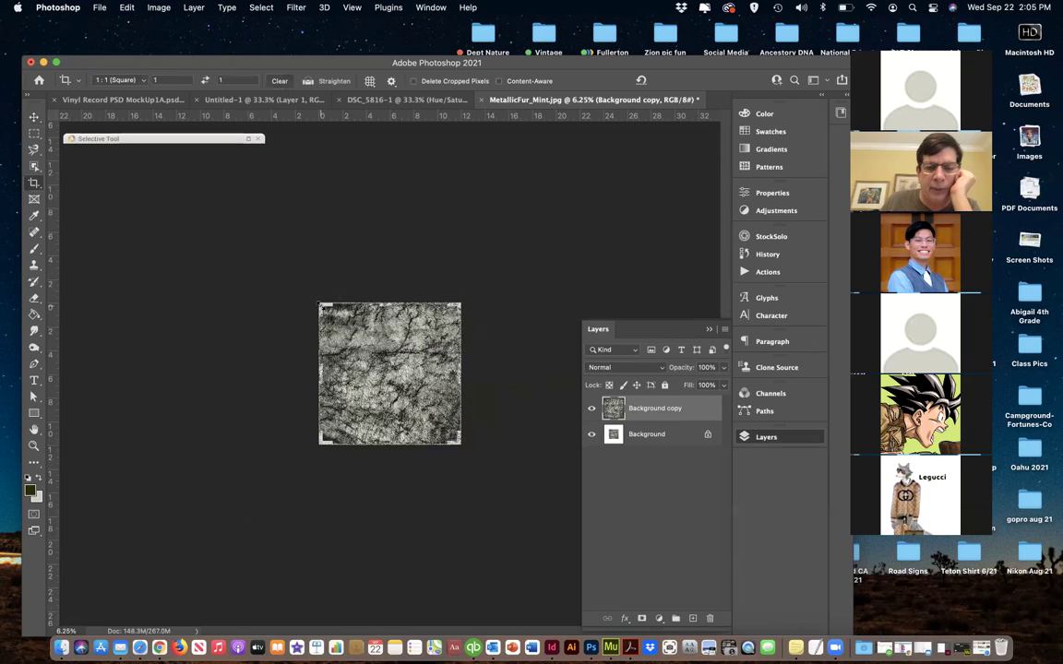
pyautogui.moveTo(322, 305); pyautogui.dragTo(316, 309)
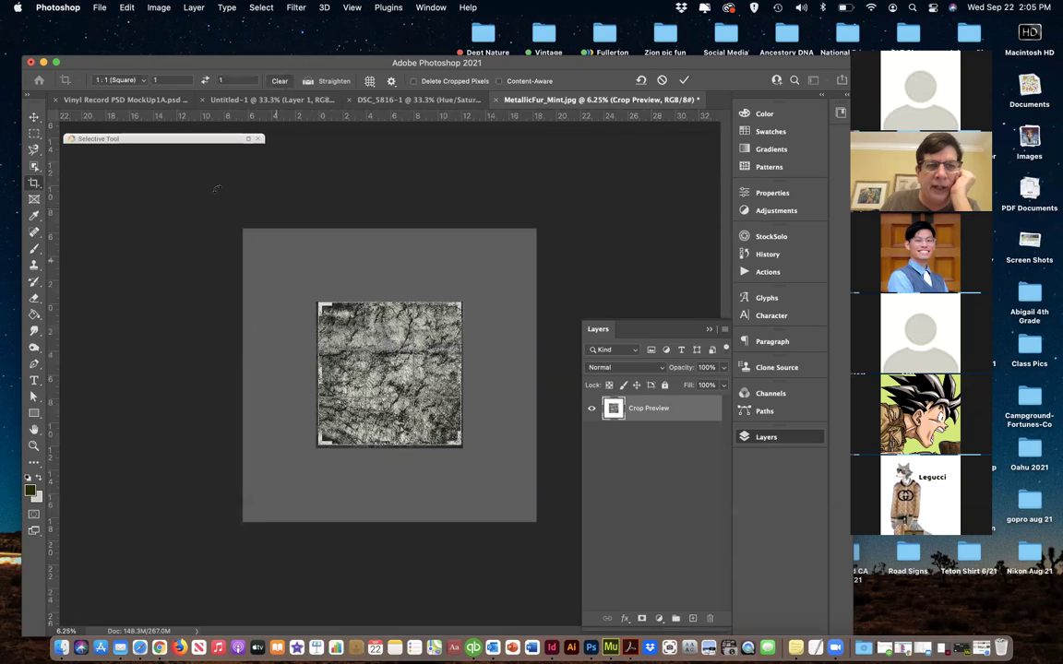
pyautogui.click(143, 80)
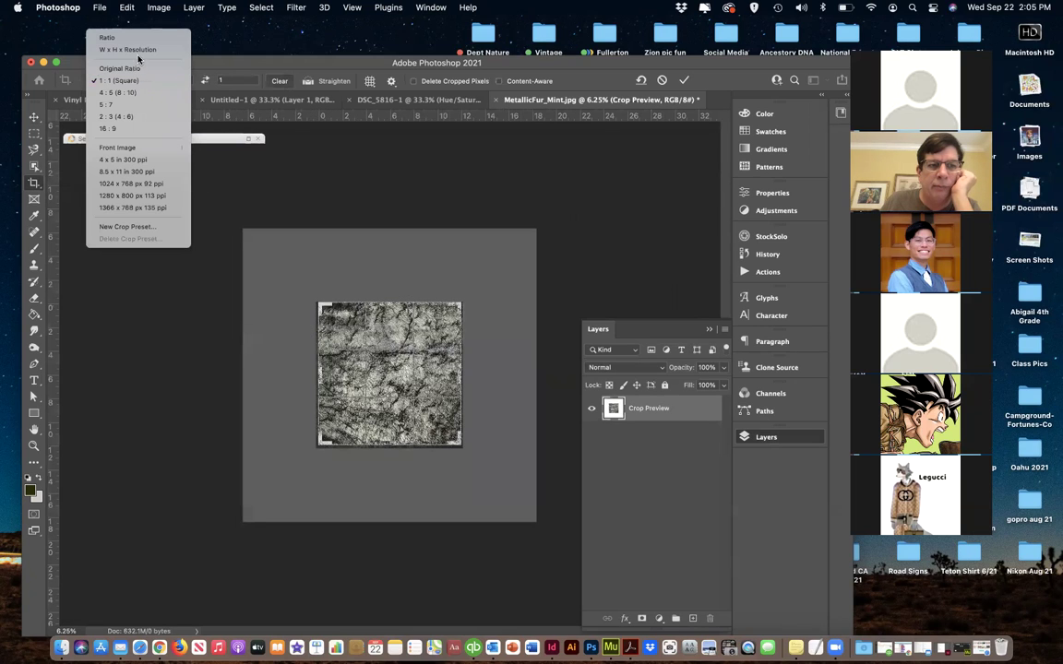
pyautogui.click(139, 51)
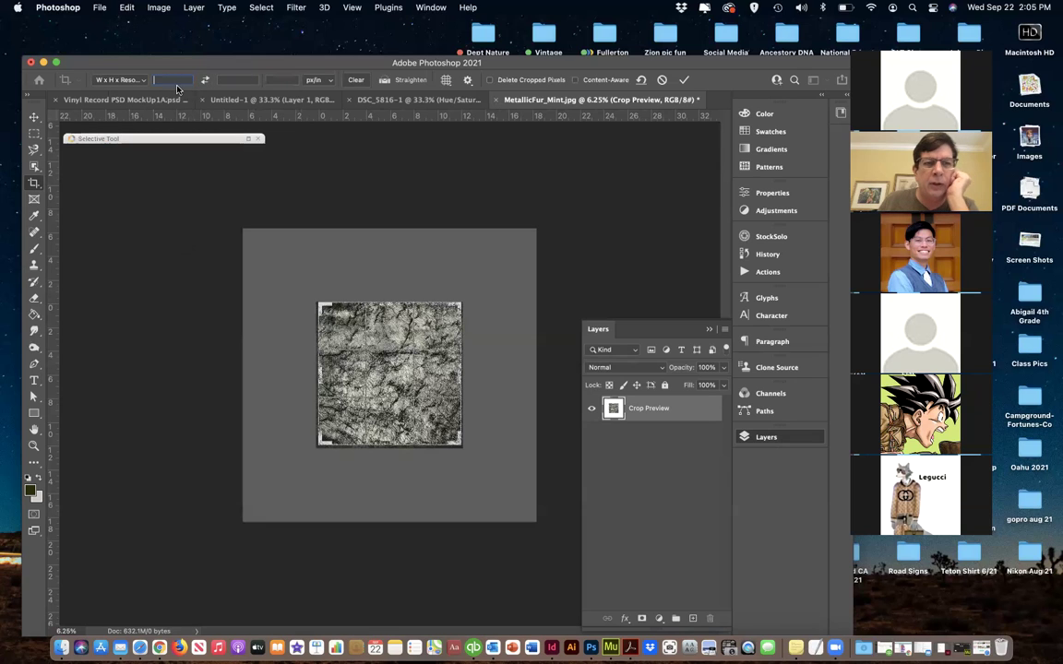
pyautogui.write('12')
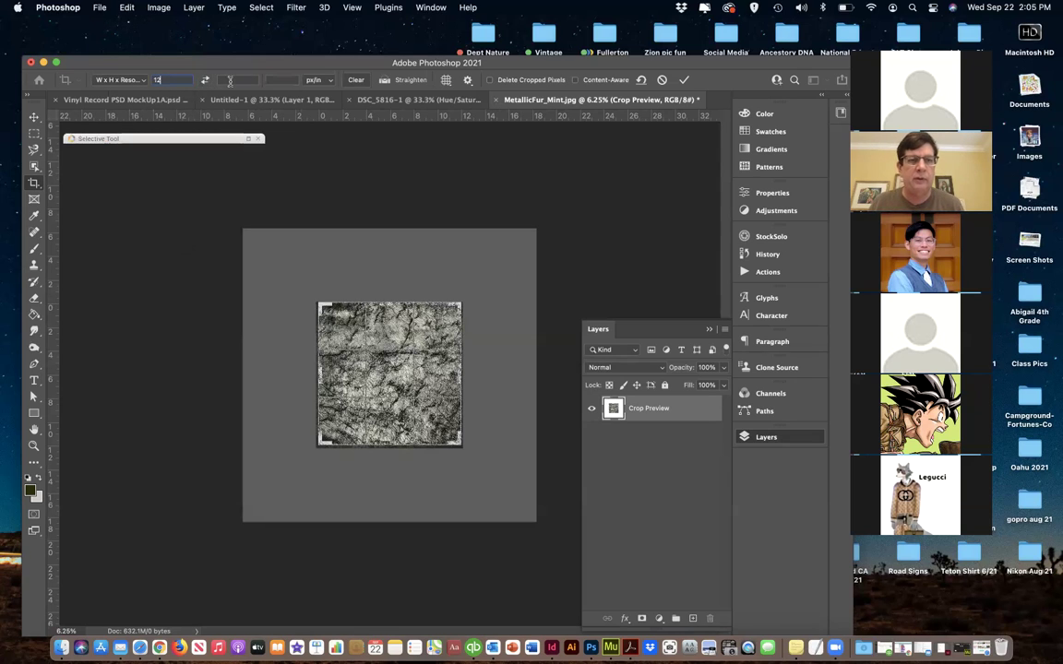
pyautogui.write('12')
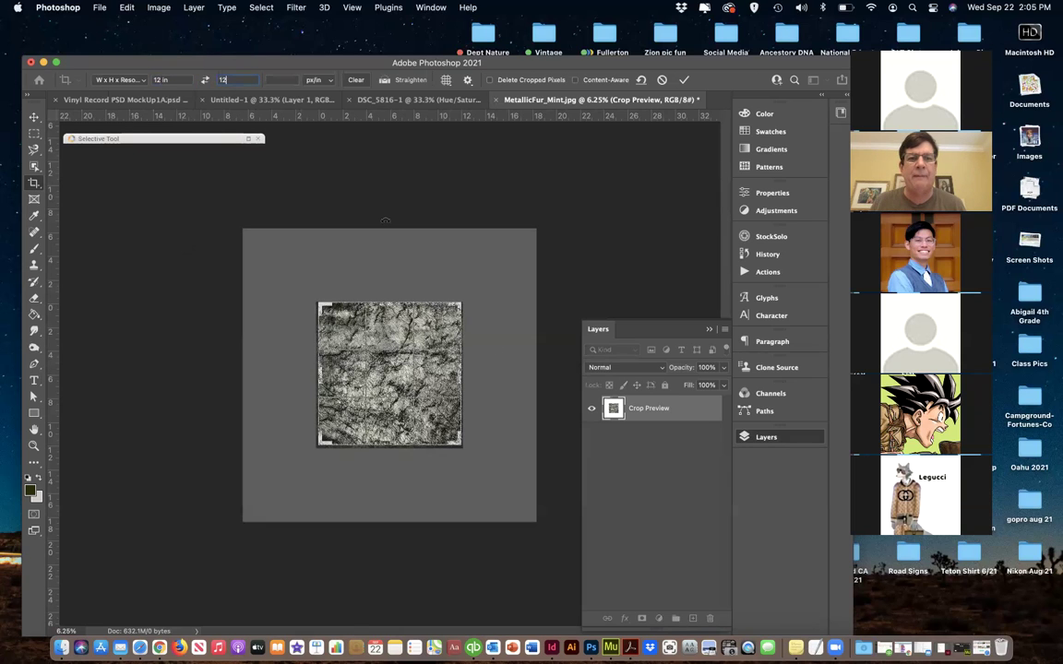
pyautogui.write('300')
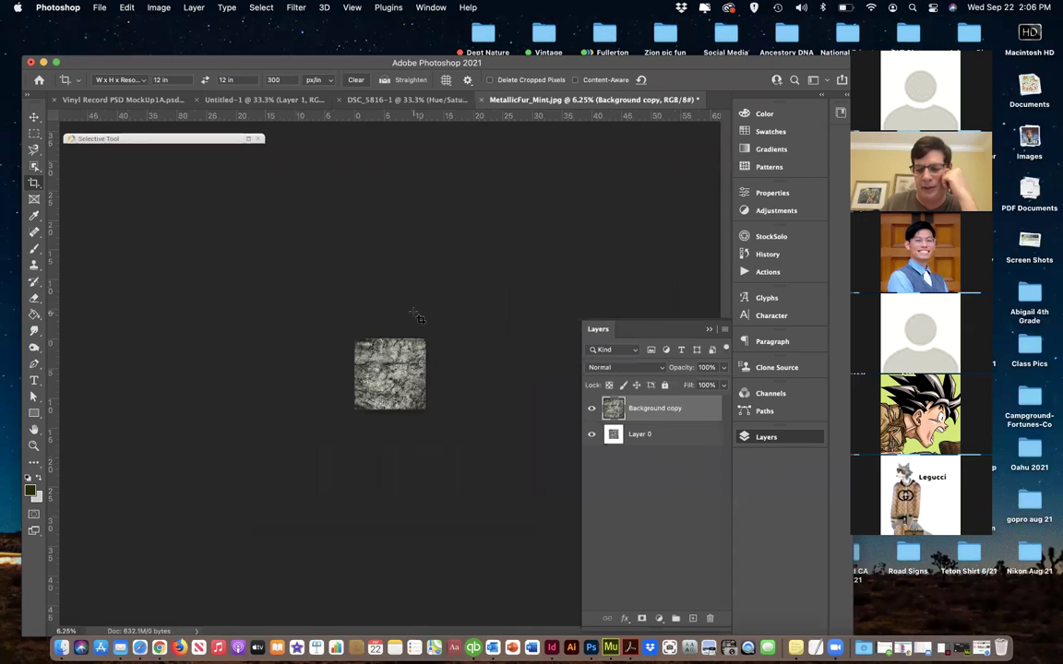
# Check the cropped texture's canvas size and delete Layer 0 beneath the enlarged copy
pyautogui.press('super+equal')
pyautogui.press('super+equal')
pyautogui.press('super+equal')
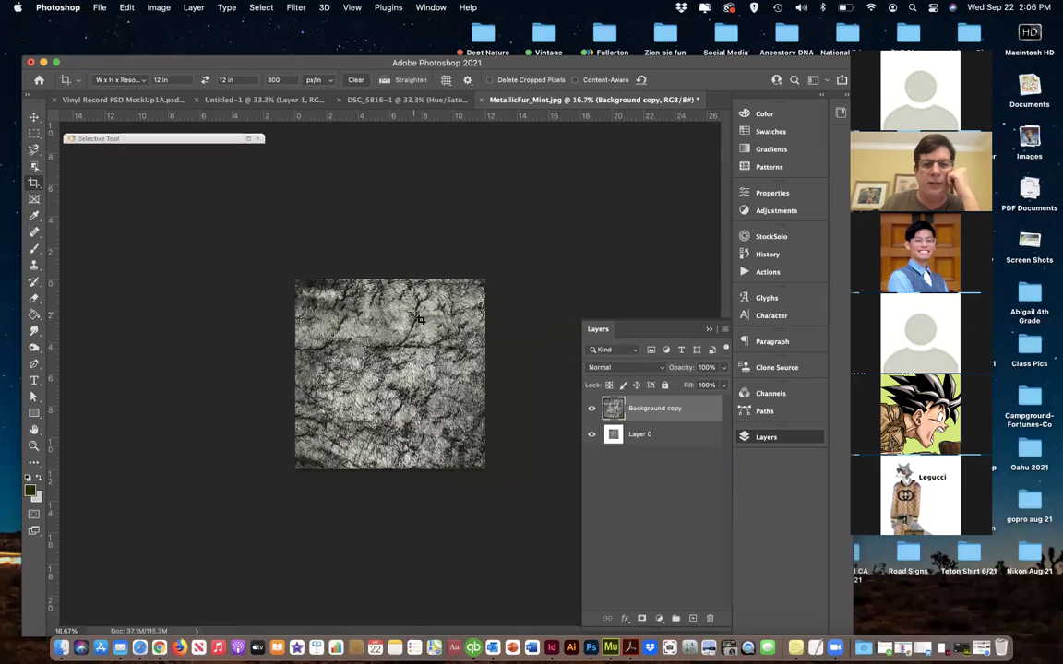
pyautogui.click(159, 7)
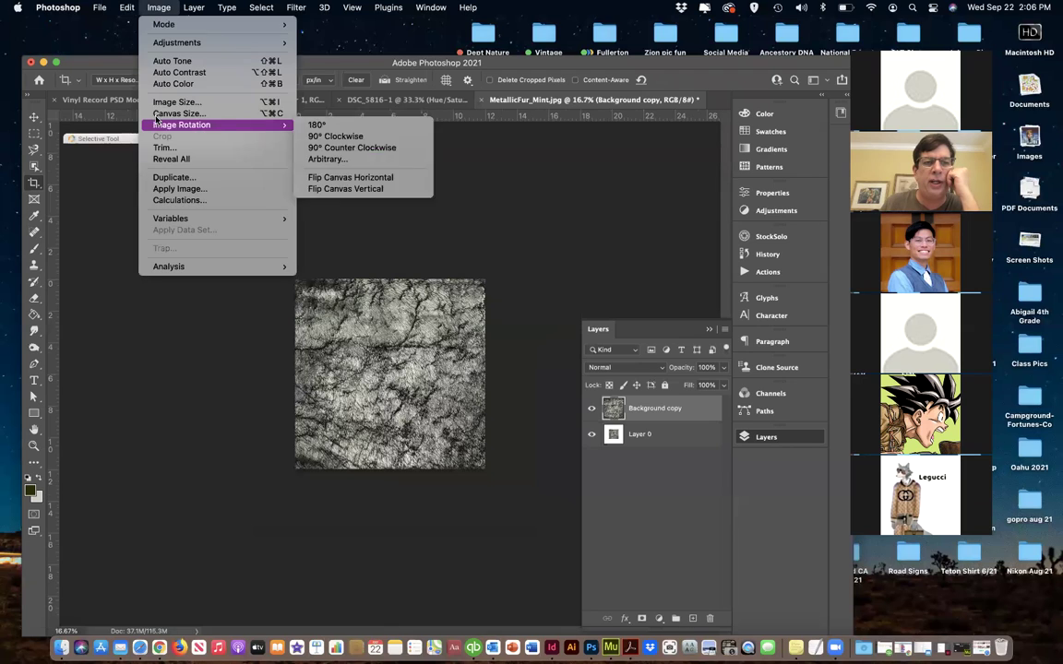
pyautogui.click(159, 112)
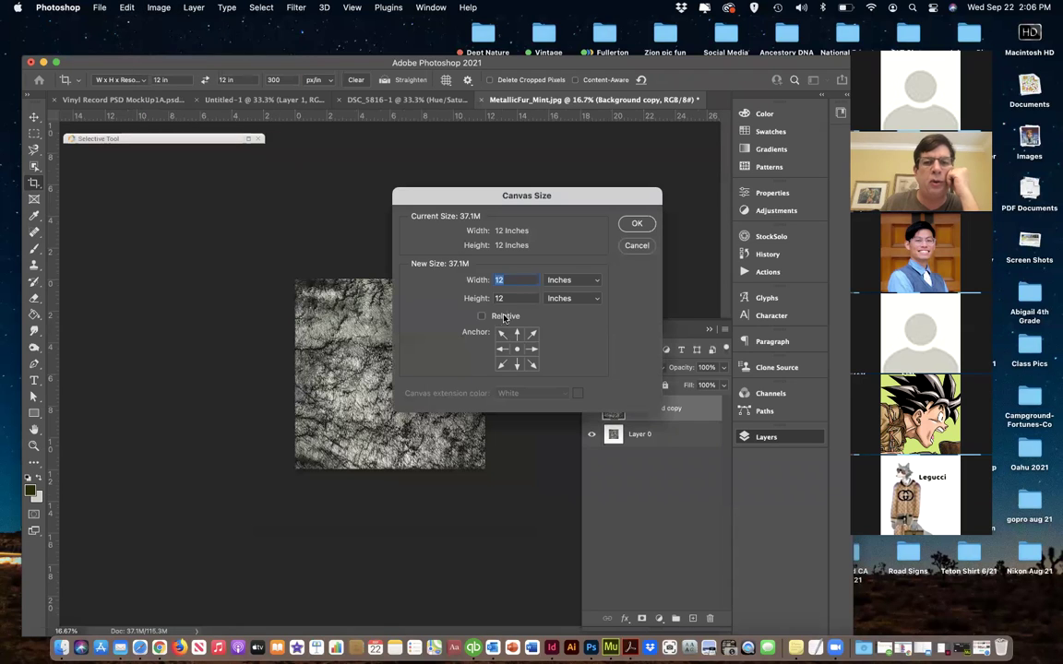
pyautogui.click(637, 223)
pyautogui.click(592, 435)
pyautogui.moveTo(637, 435); pyautogui.dragTo(708, 618)
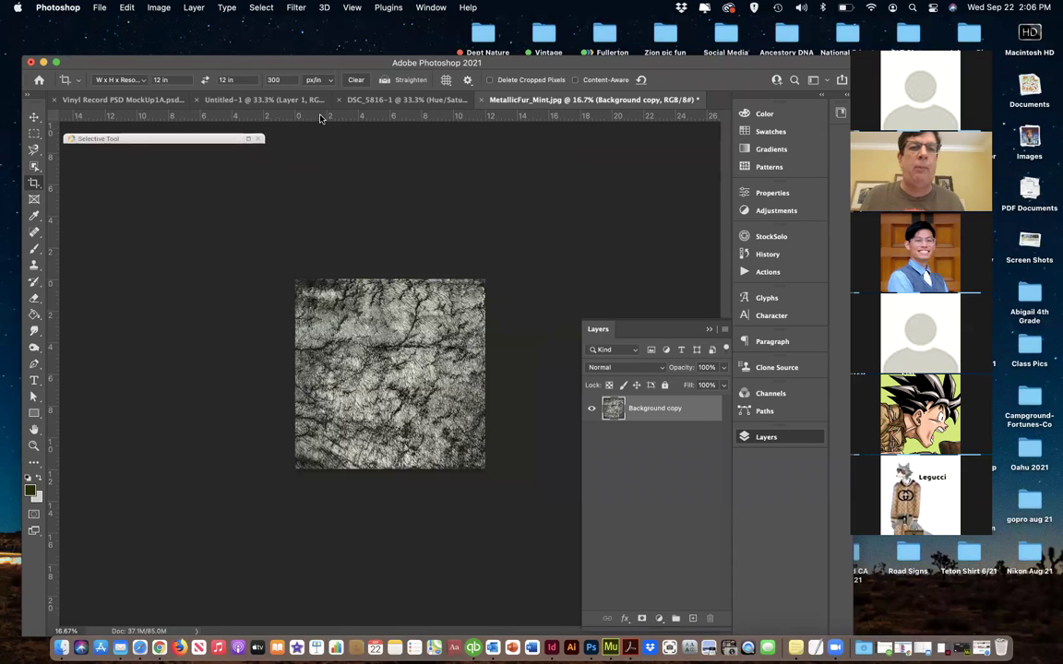
# Close the blank Untitled-1 document and close MetallicFur_Mint.jpg without saving it
pyautogui.click(397, 101)
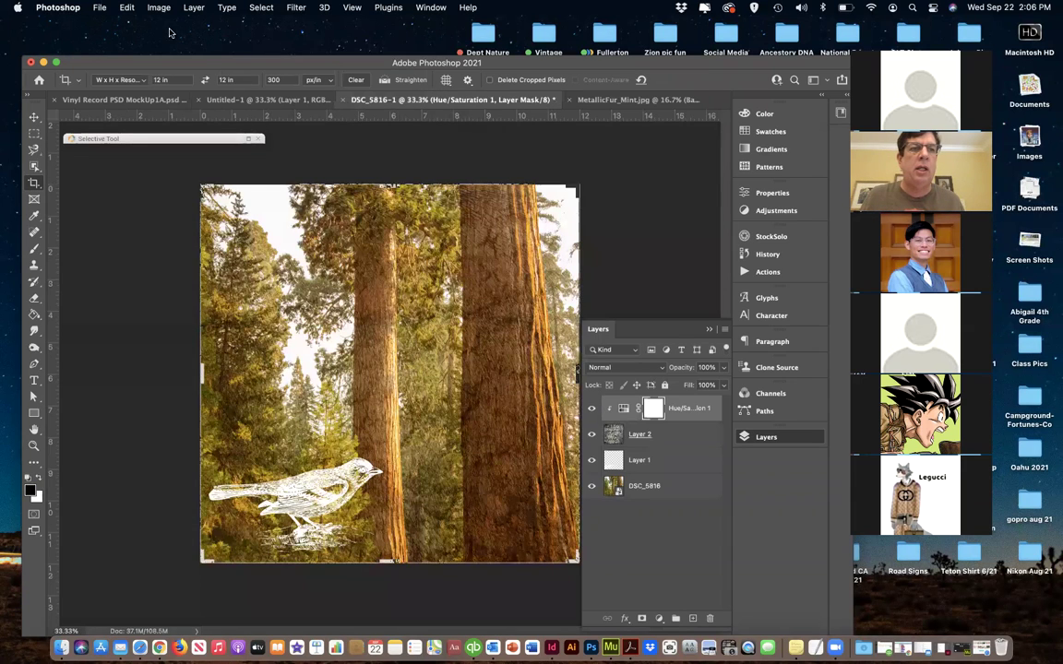
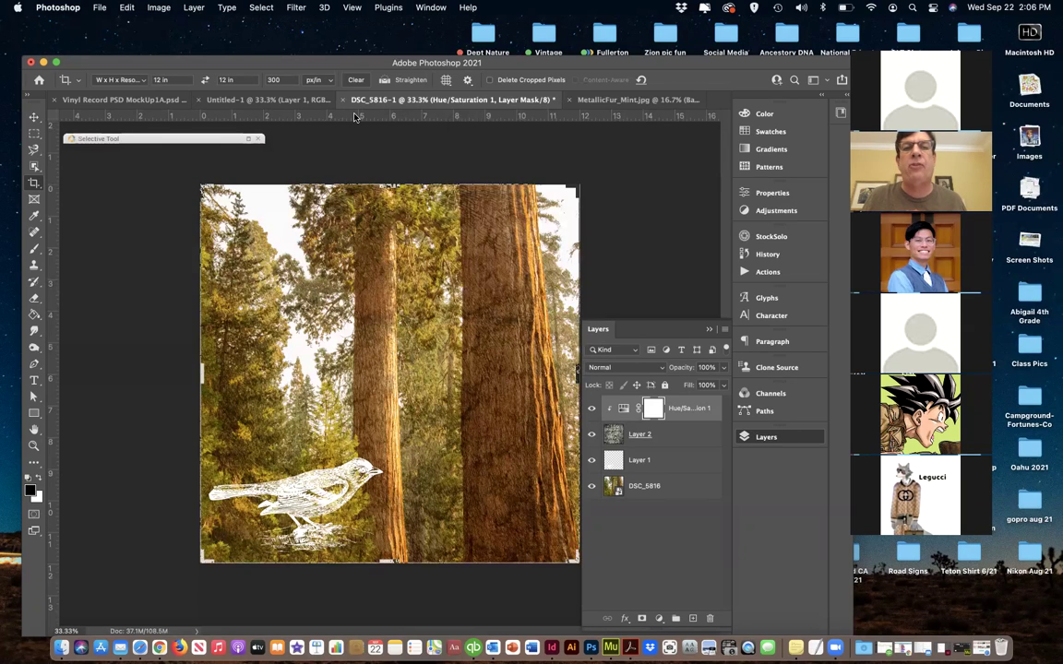
pyautogui.click(271, 99)
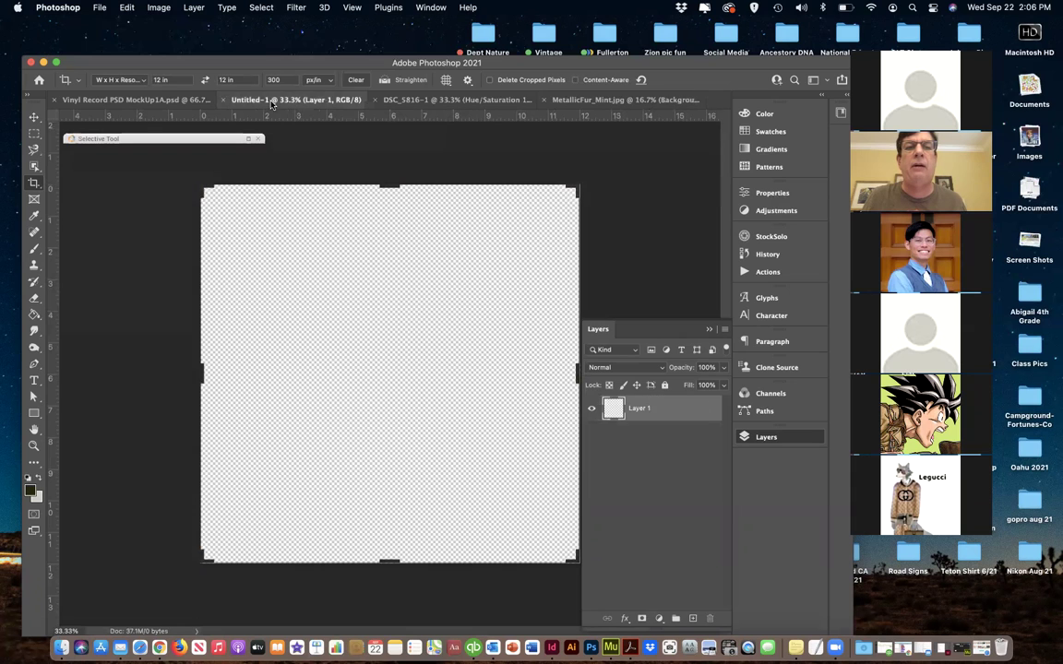
pyautogui.click(223, 101)
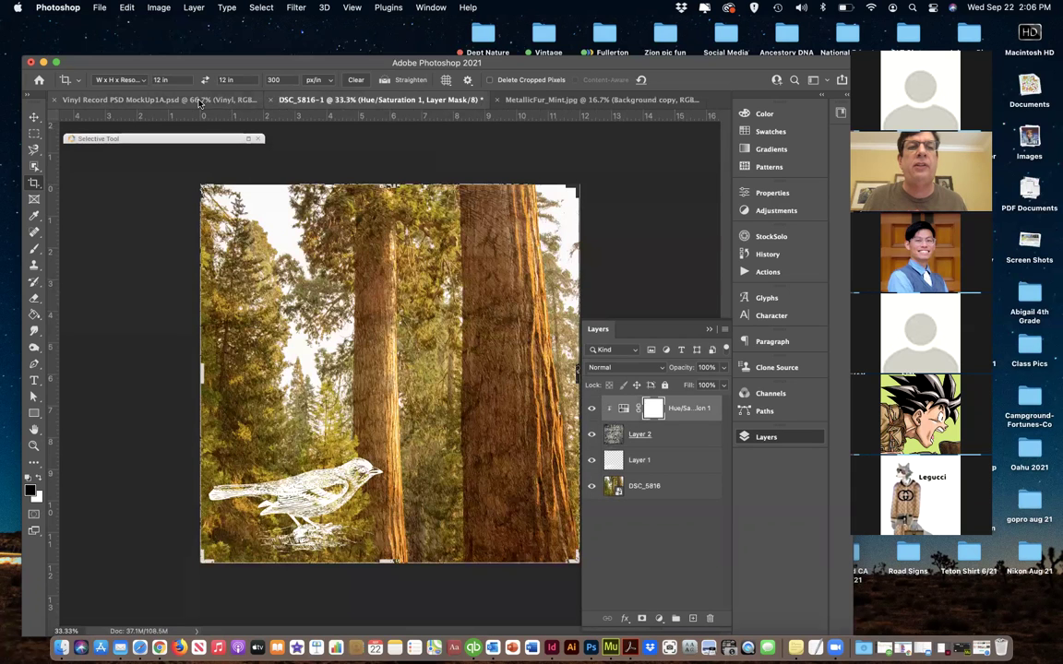
pyautogui.click(601, 100)
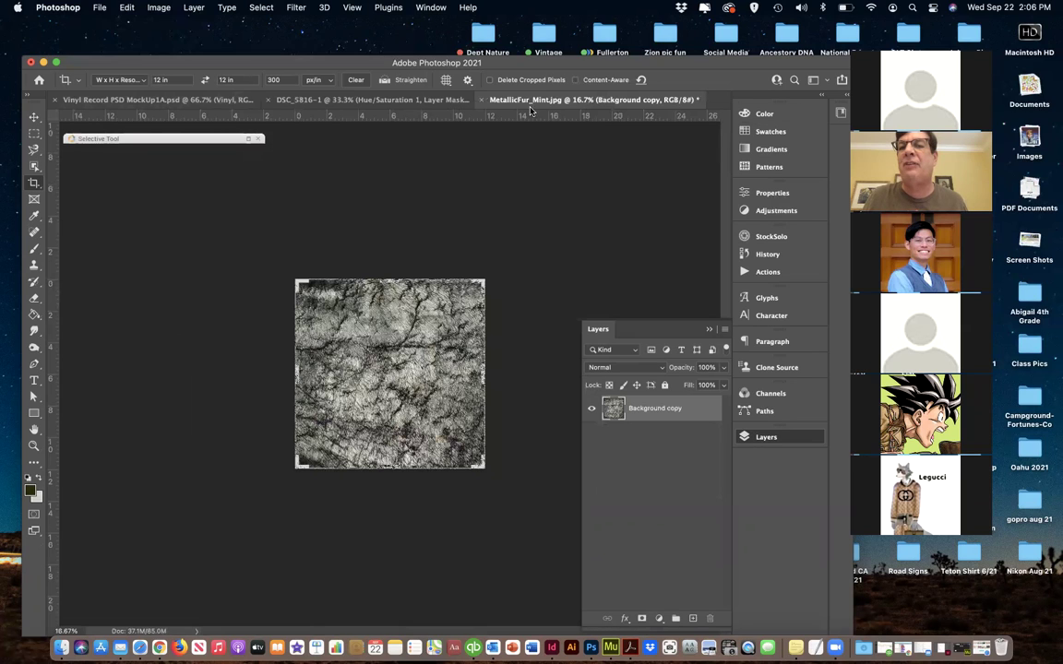
pyautogui.click(481, 101)
pyautogui.click(529, 269)
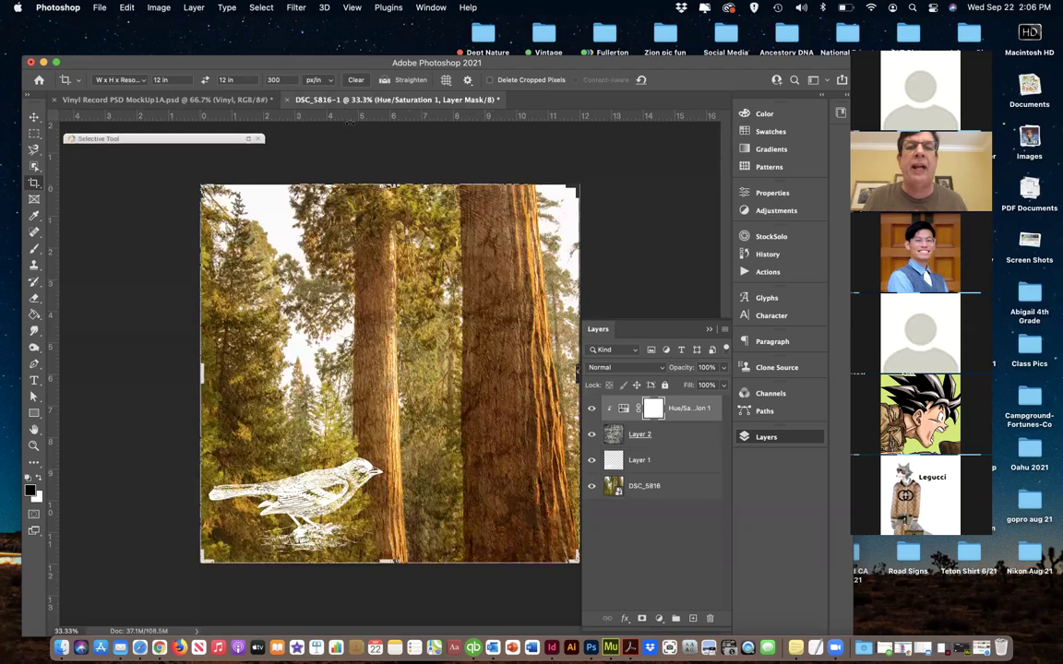
# Save the document as BillyBack.psd in Photoshop format in the Class Pics folder on the Desktop
pyautogui.click(98, 7)
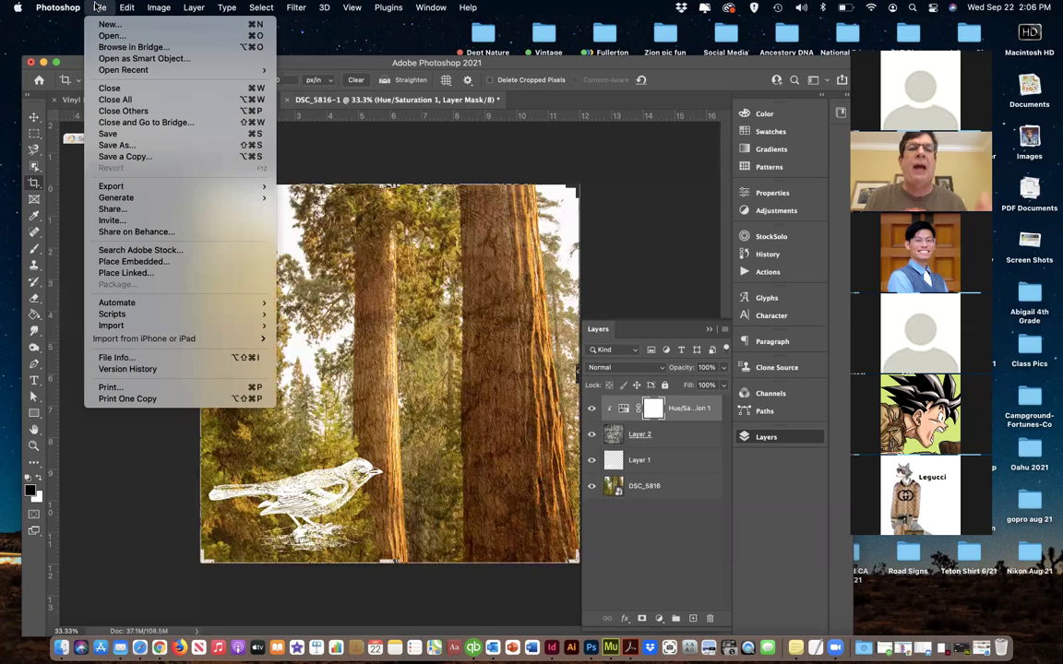
pyautogui.click(110, 134)
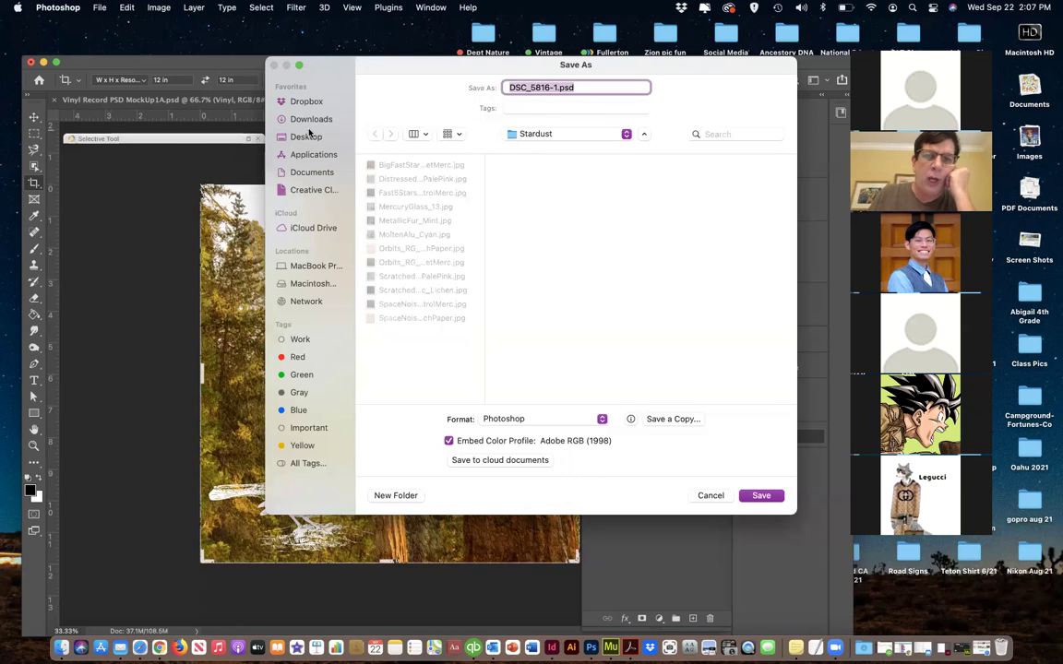
pyautogui.click(555, 87)
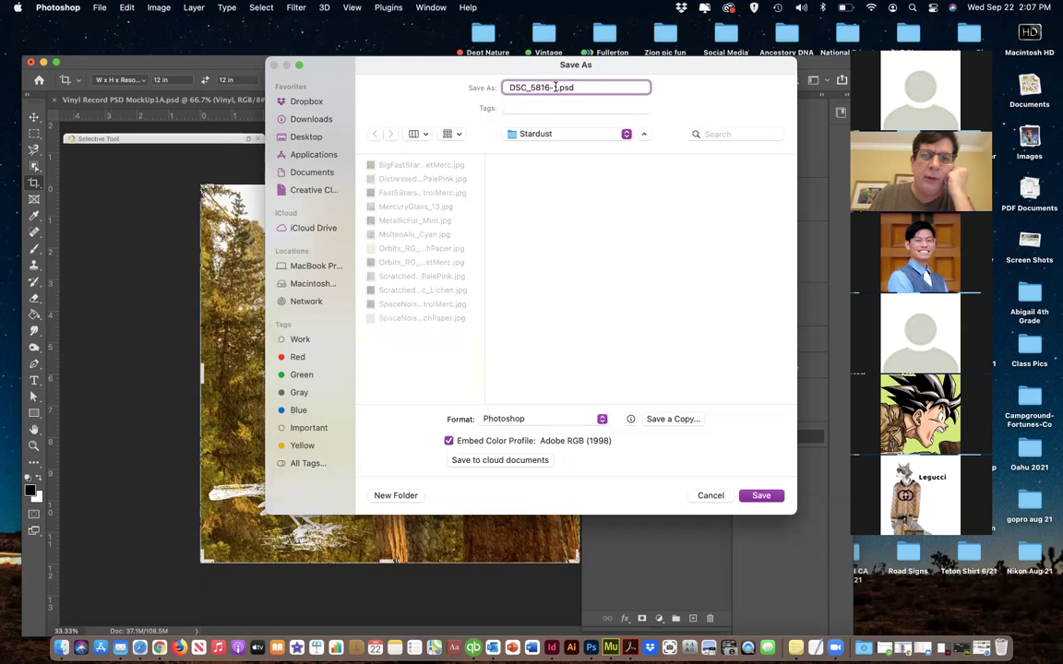
pyautogui.moveTo(556, 87); pyautogui.dragTo(466, 82)
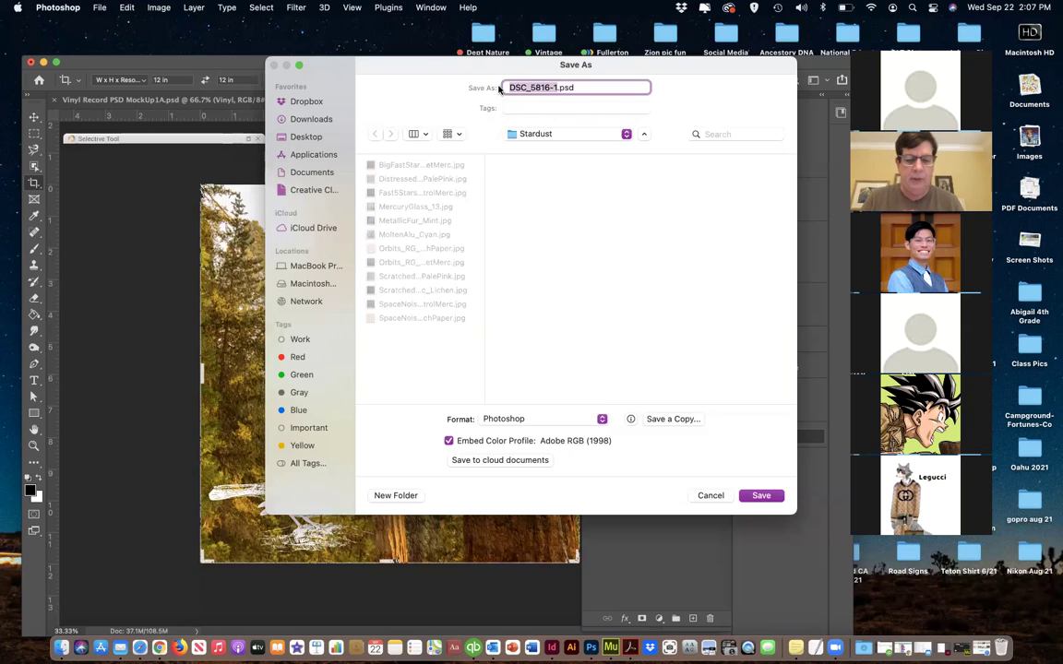
pyautogui.write('BillyBa')
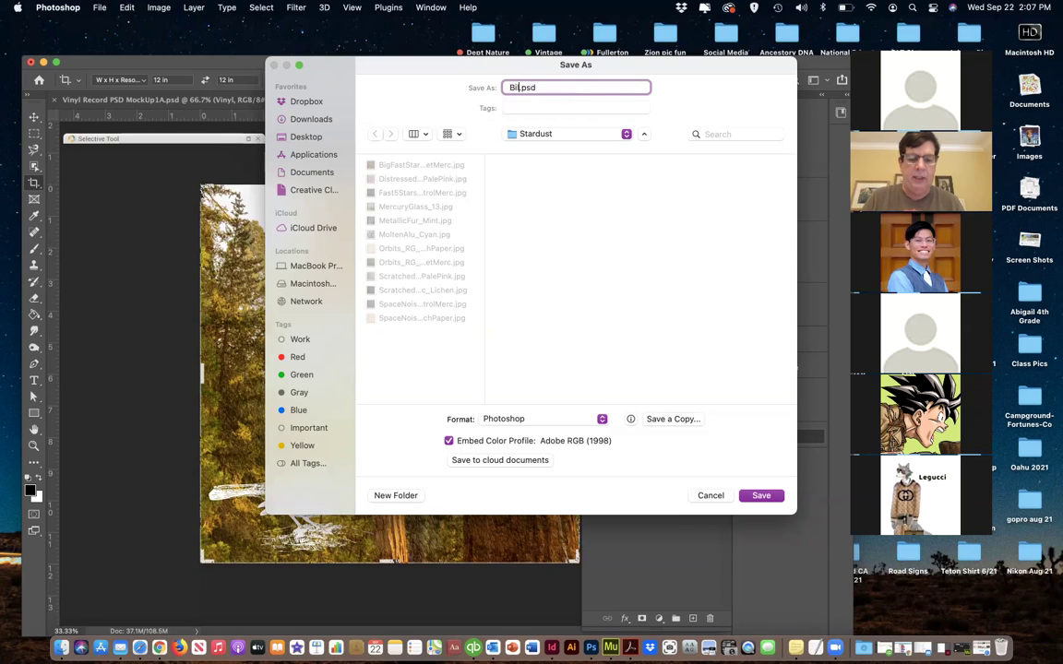
pyautogui.write('ck')
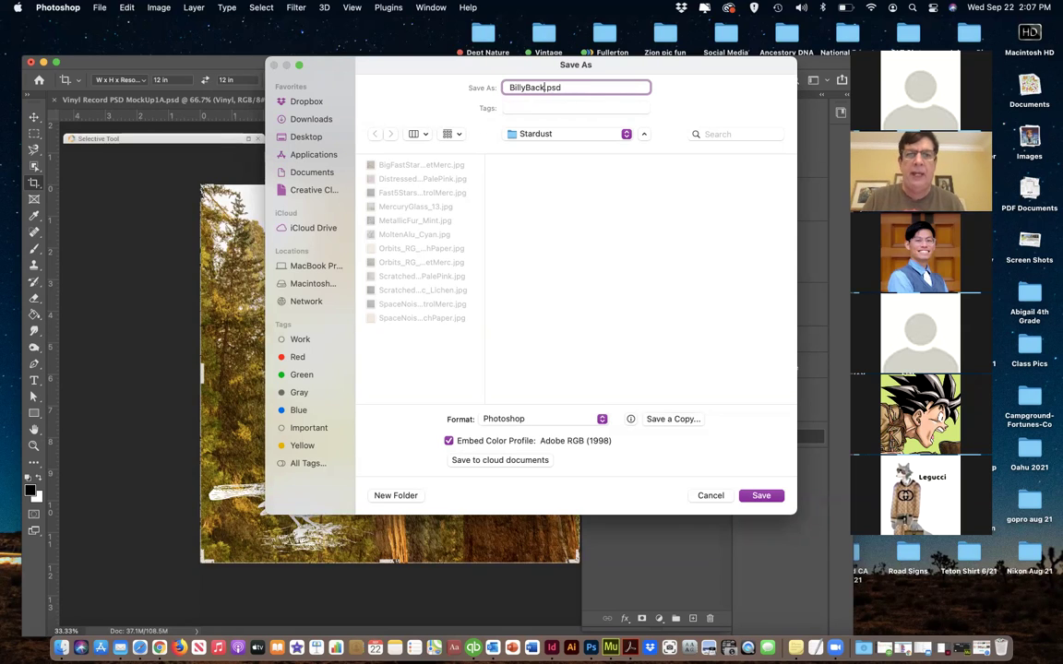
pyautogui.click(305, 138)
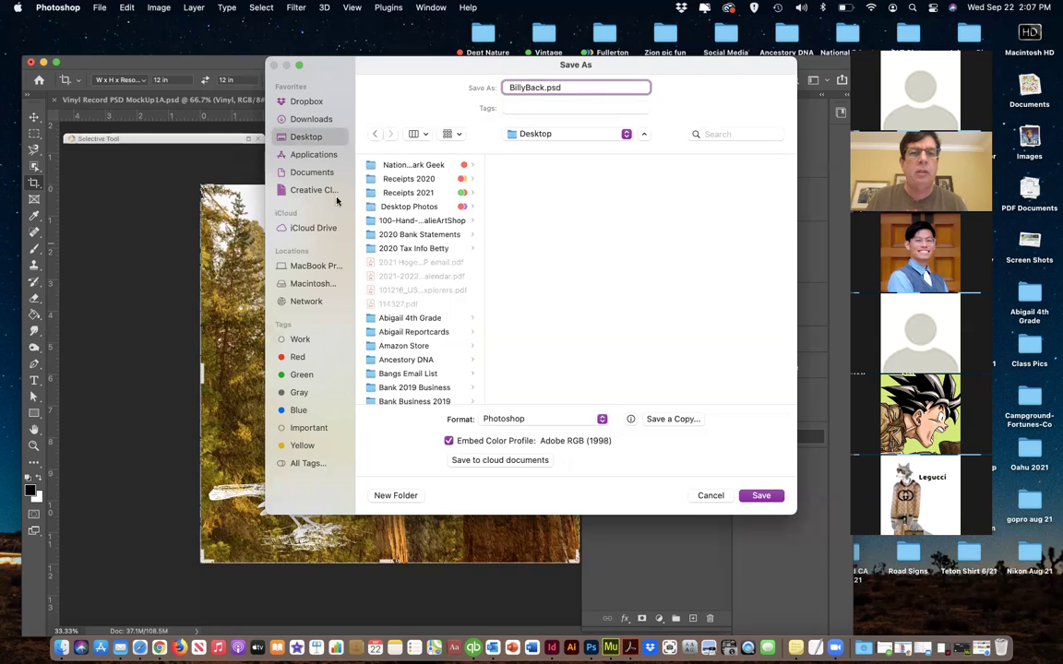
pyautogui.scroll(-10, 420, 277)
pyautogui.scroll(-1, 420, 277)
pyautogui.click(397, 198)
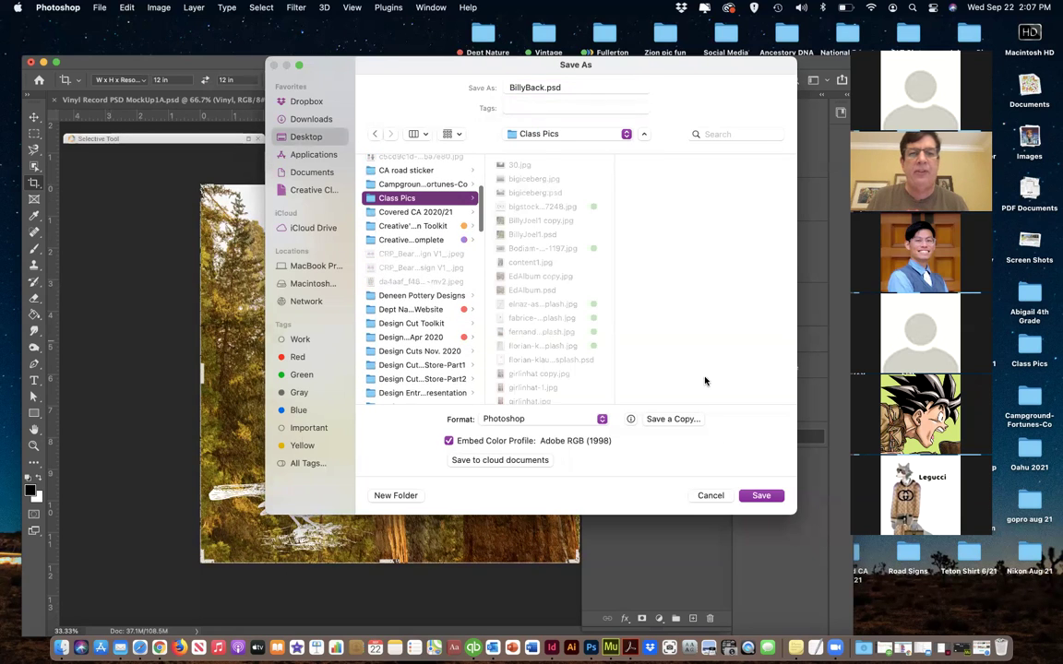
pyautogui.click(761, 497)
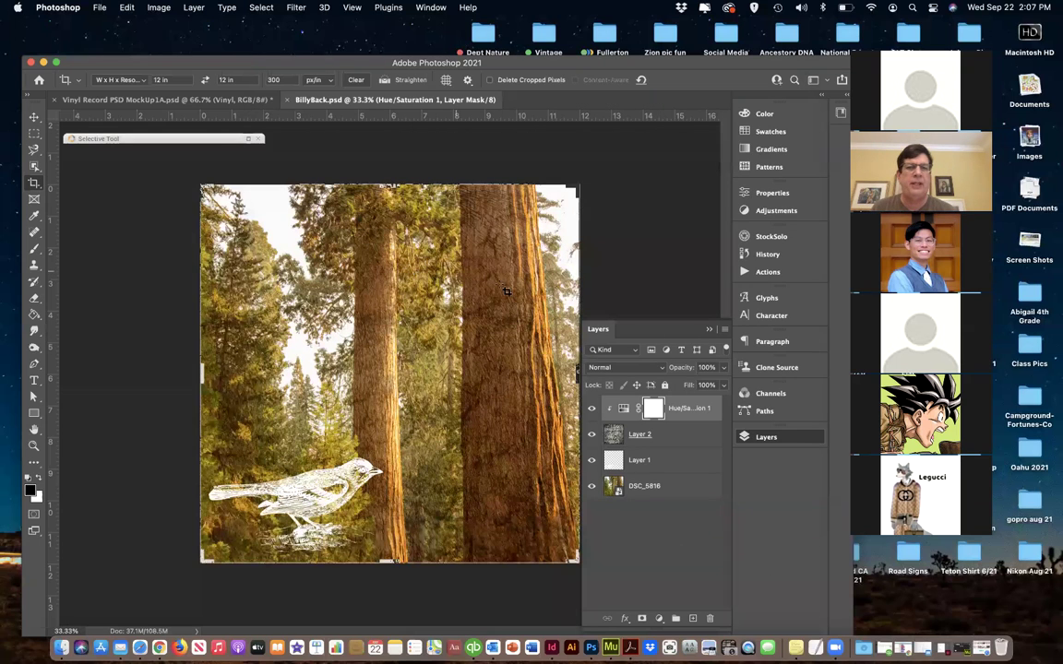
pyautogui.click(34, 133)
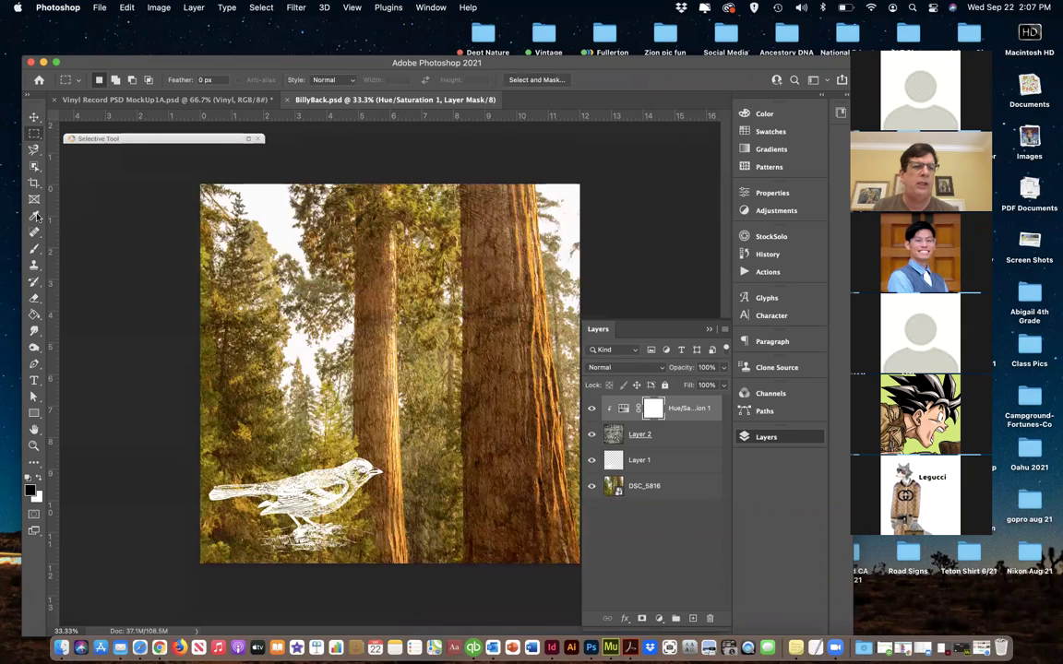
pyautogui.click(34, 412)
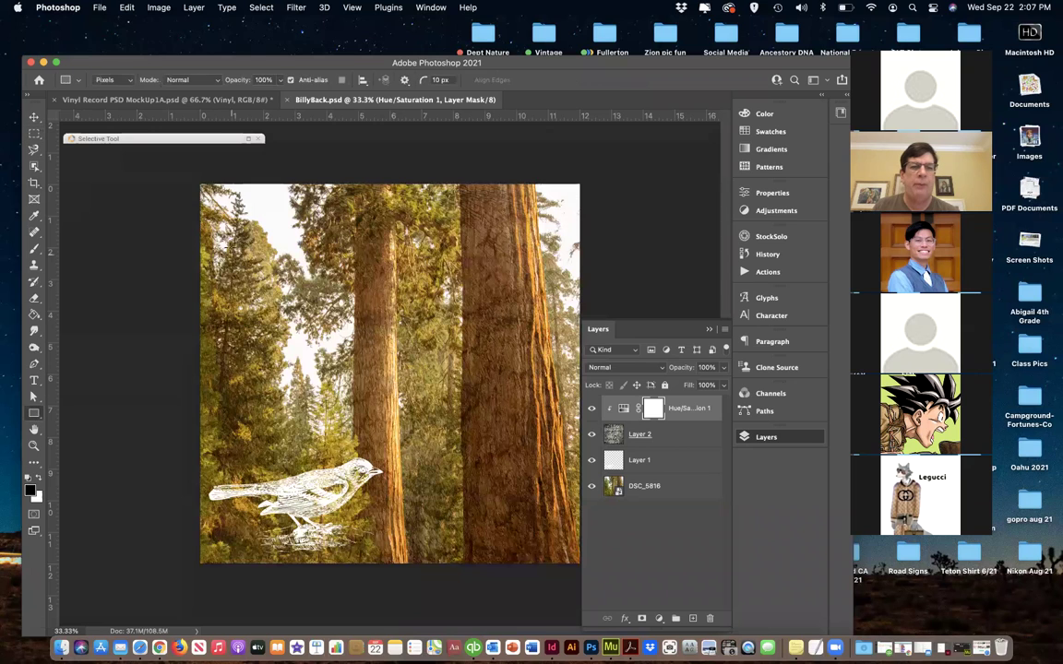
pyautogui.moveTo(230, 224); pyautogui.dragTo(552, 398)
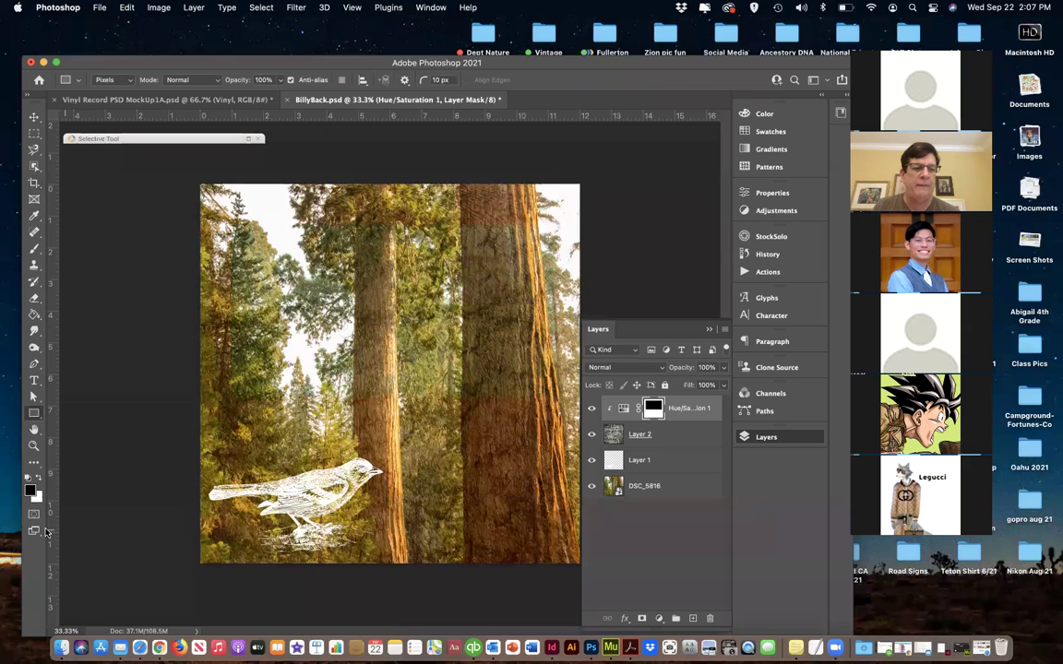
pyautogui.press('super+z')
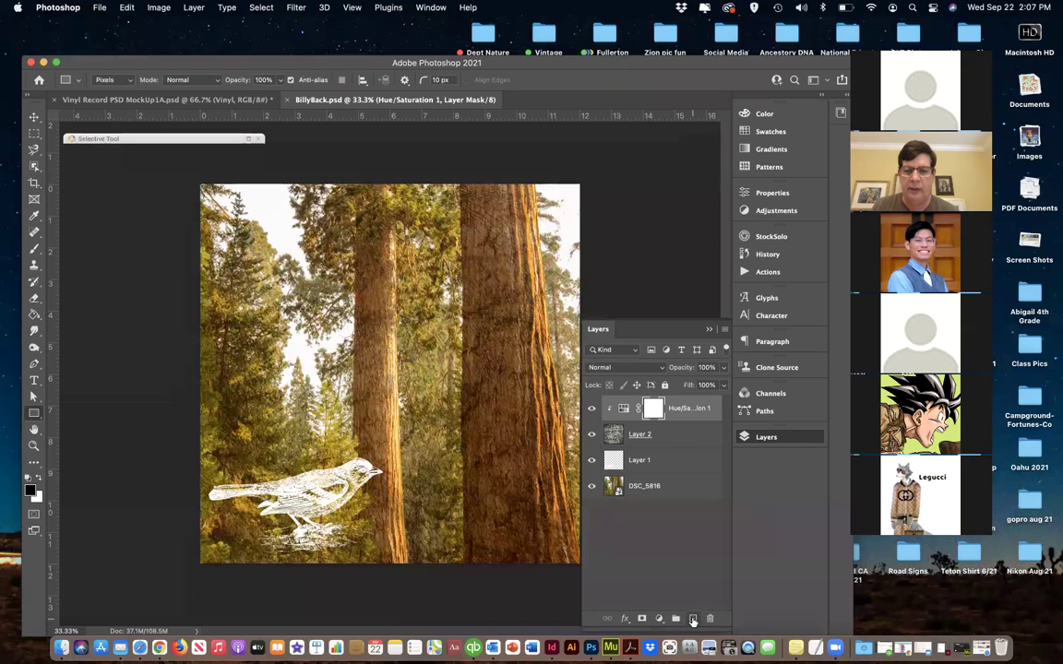
# On a new top layer, draw a dark green rectangle about 10.4 by 5.6 inches with 50 px rounded corners above the bird
pyautogui.click(693, 619)
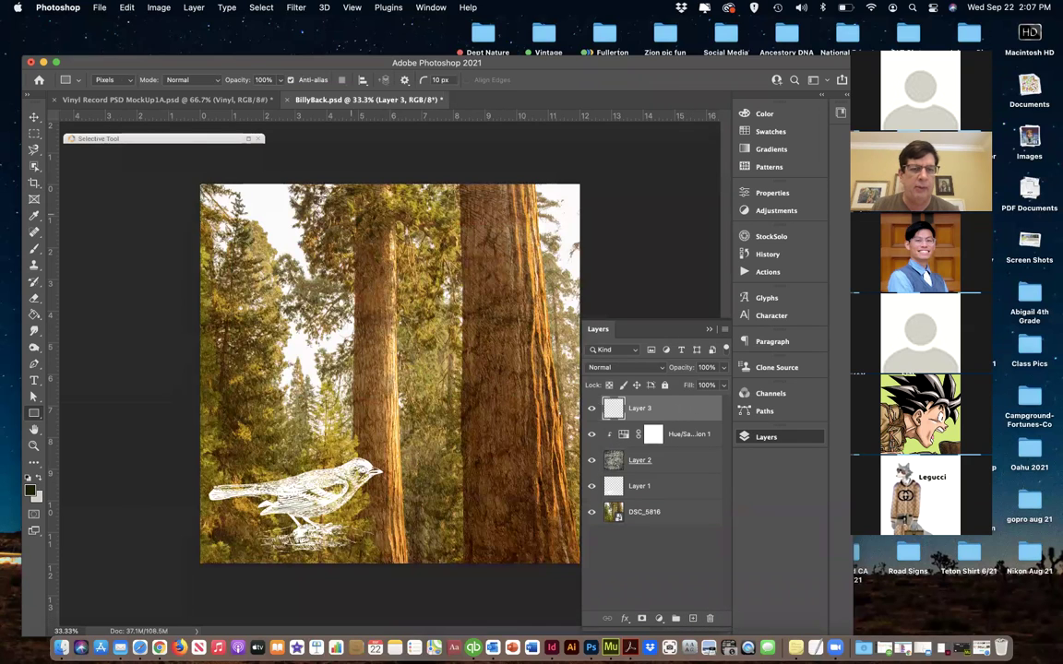
pyautogui.moveTo(230, 214); pyautogui.dragTo(546, 393)
pyautogui.hotkey('alt', 'BackSpace')
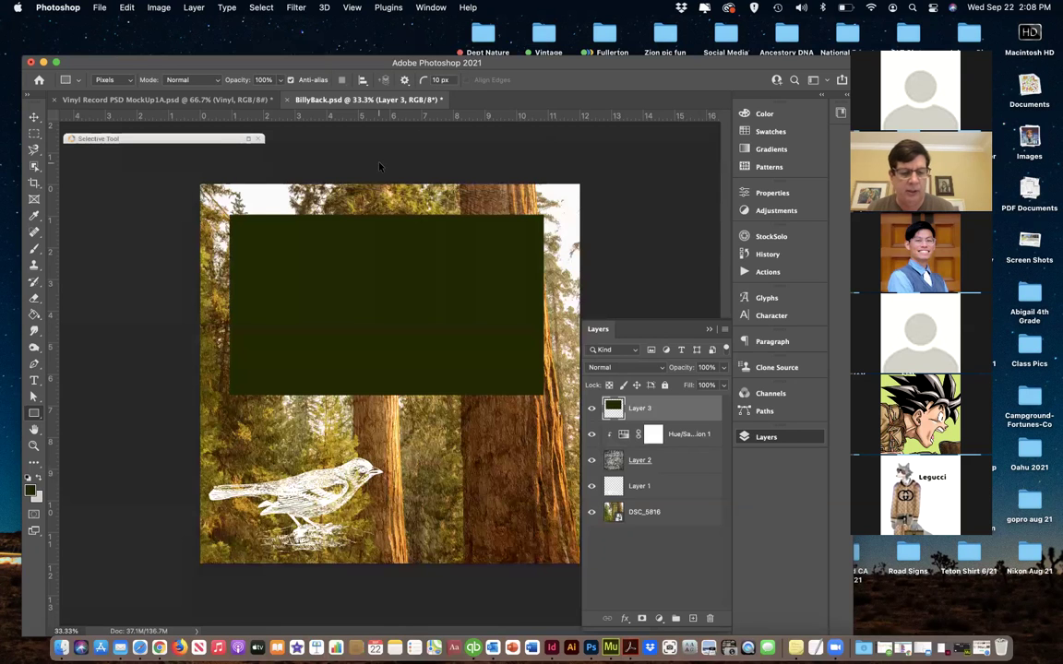
pyautogui.press('super+z')
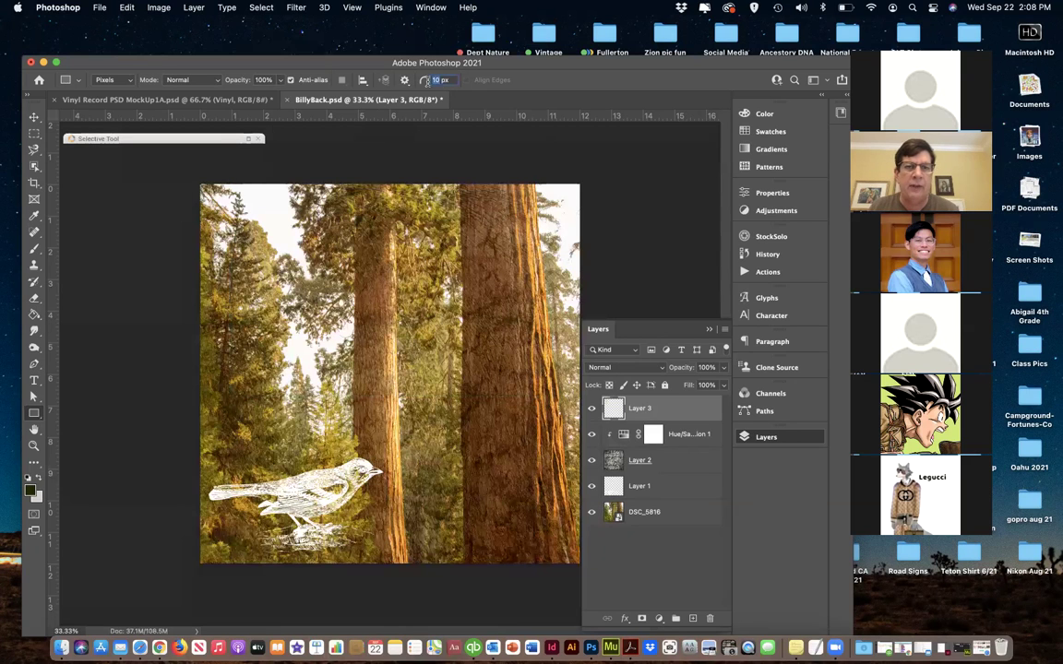
pyautogui.write('0')
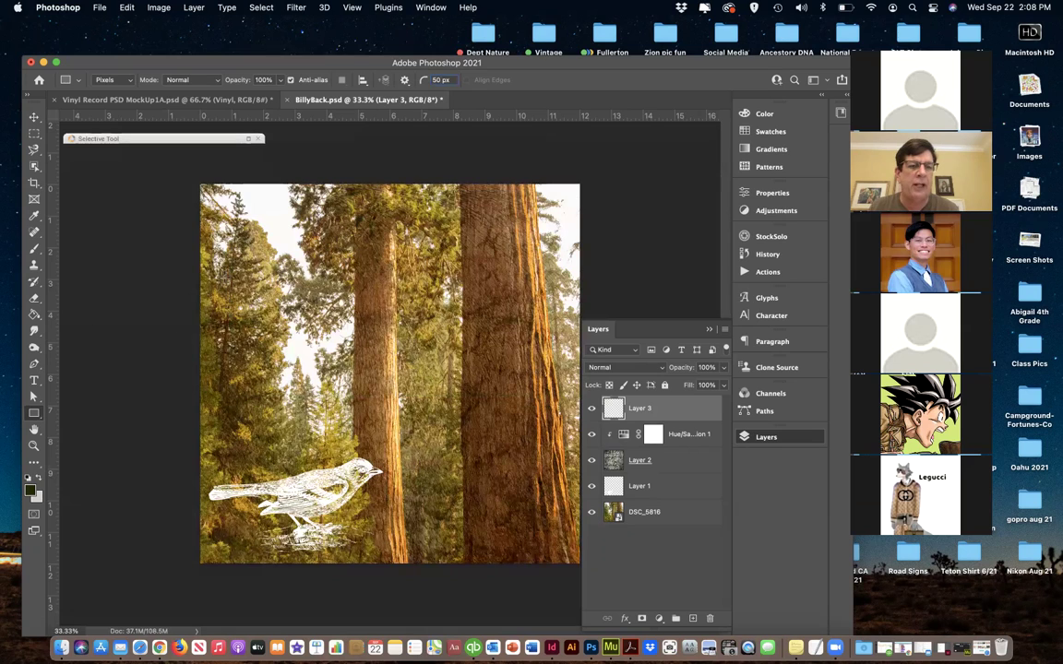
pyautogui.moveTo(224, 246); pyautogui.dragTo(552, 422)
pyautogui.hotkey('alt', 'BackSpace')
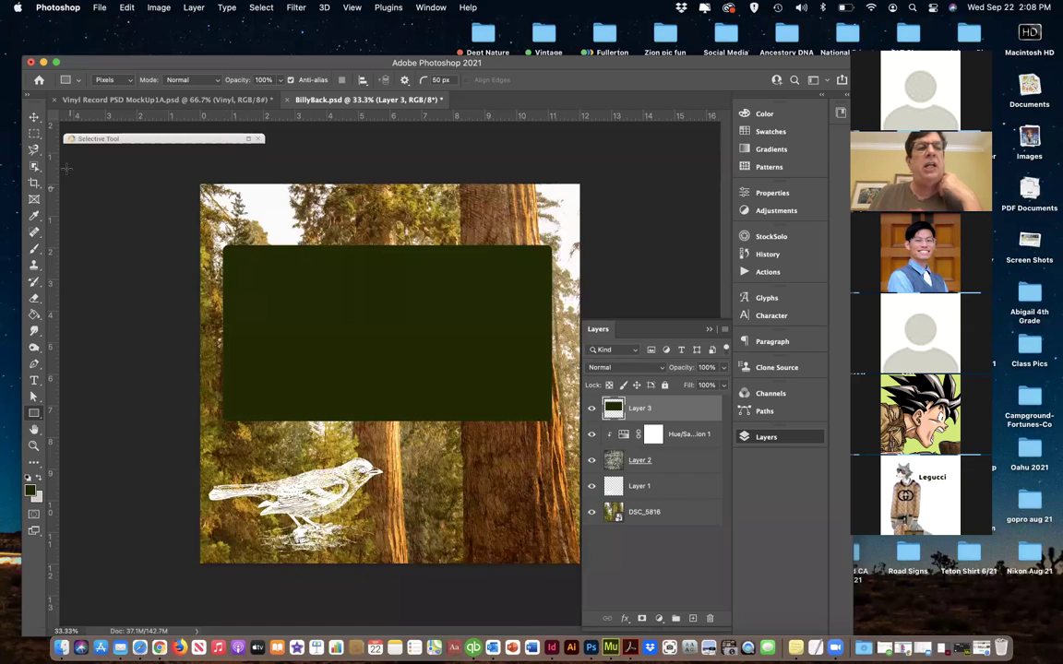
# Move the green rectangle slightly up and toward the left edge of the cover and set its layer opacity to 50%
pyautogui.click(34, 117)
pyautogui.moveTo(340, 307)
pyautogui.mouseDown()
pyautogui.moveTo(336, 286)
pyautogui.moveTo(333, 295)
pyautogui.mouseUp()
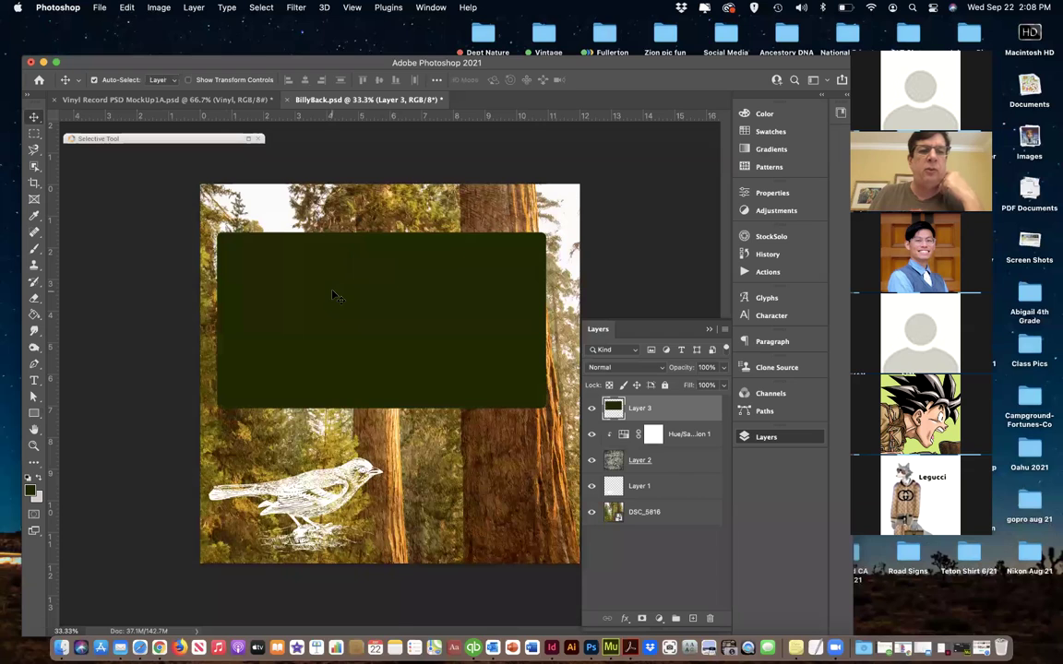
pyautogui.press('Up')
pyautogui.press('Left')
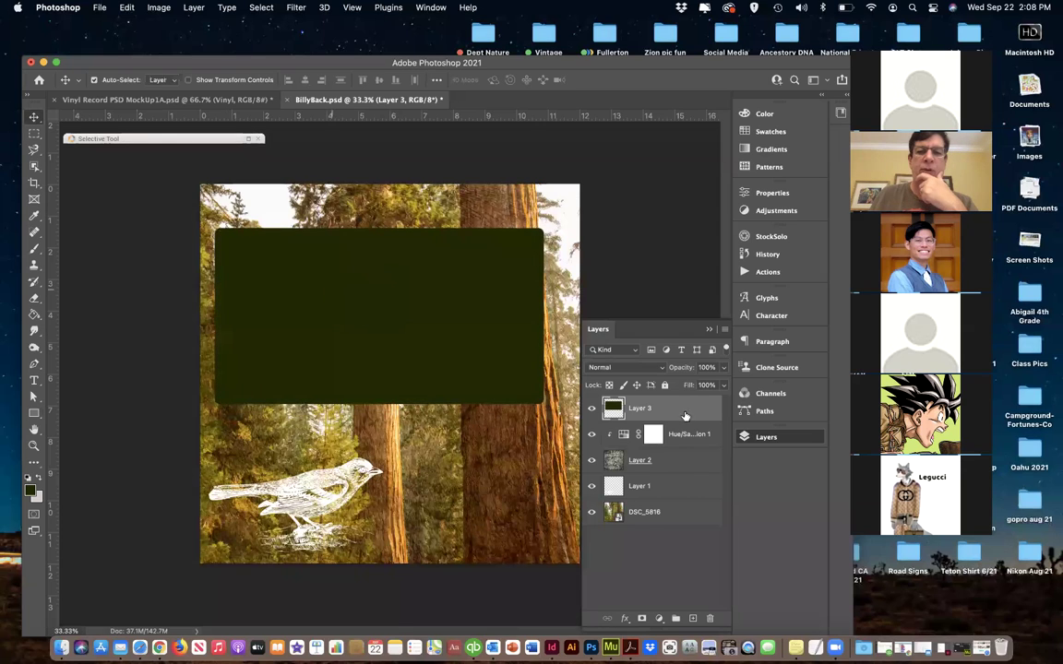
pyautogui.click(723, 367)
pyautogui.moveTo(722, 380); pyautogui.dragTo(694, 384)
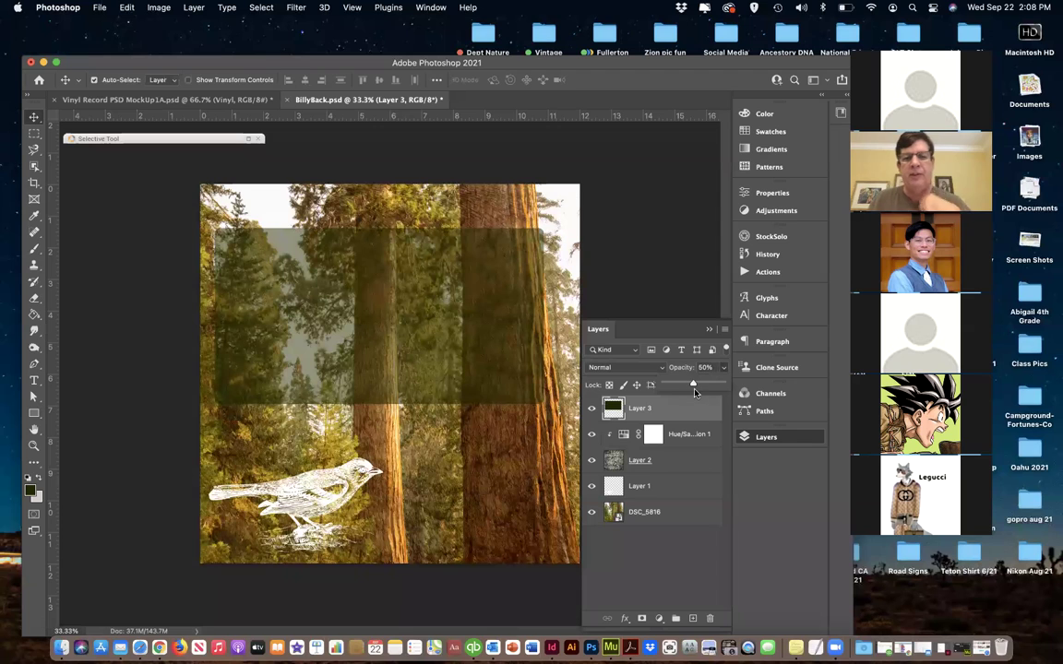
# Add a drop shadow effect to the rectangle's layer and set the shadow colour to black (000000)
pyautogui.click(624, 620)
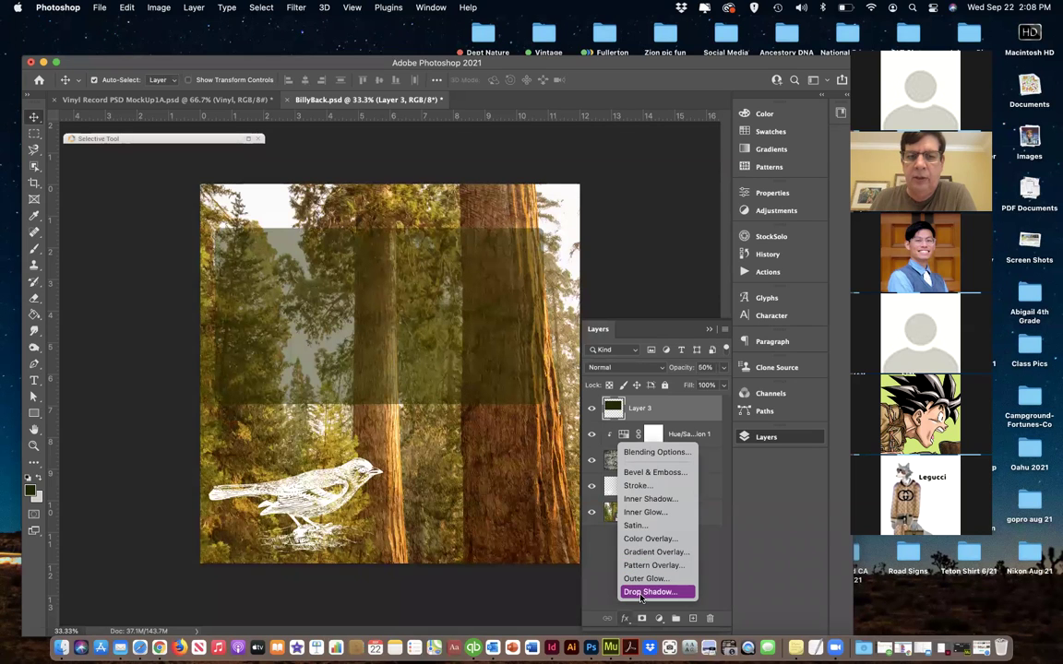
pyautogui.click(641, 592)
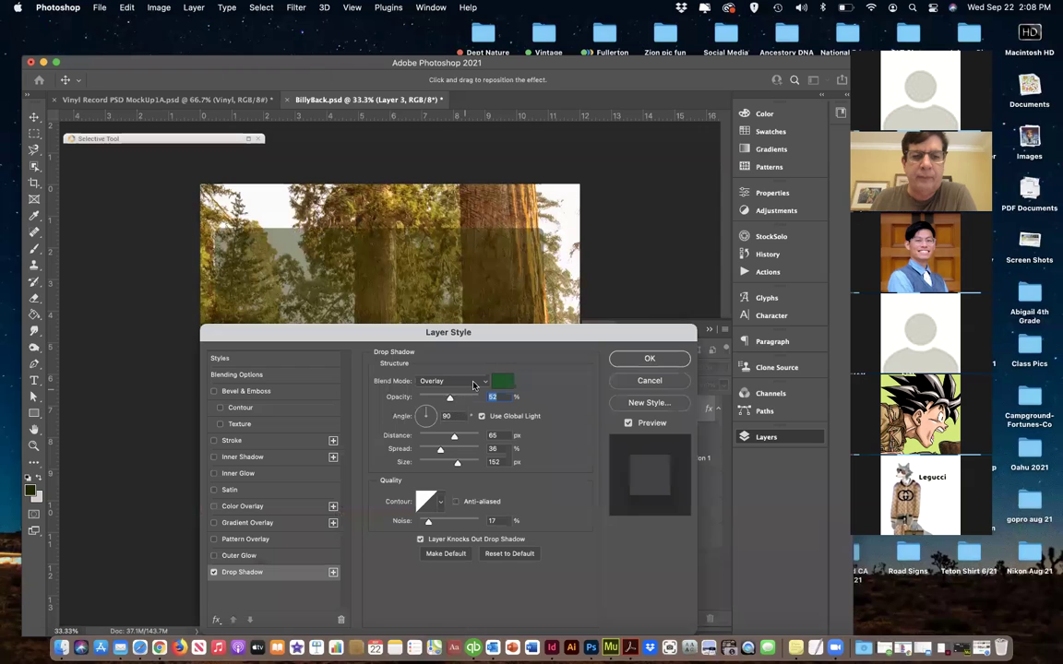
pyautogui.click(501, 380)
pyautogui.click(570, 525)
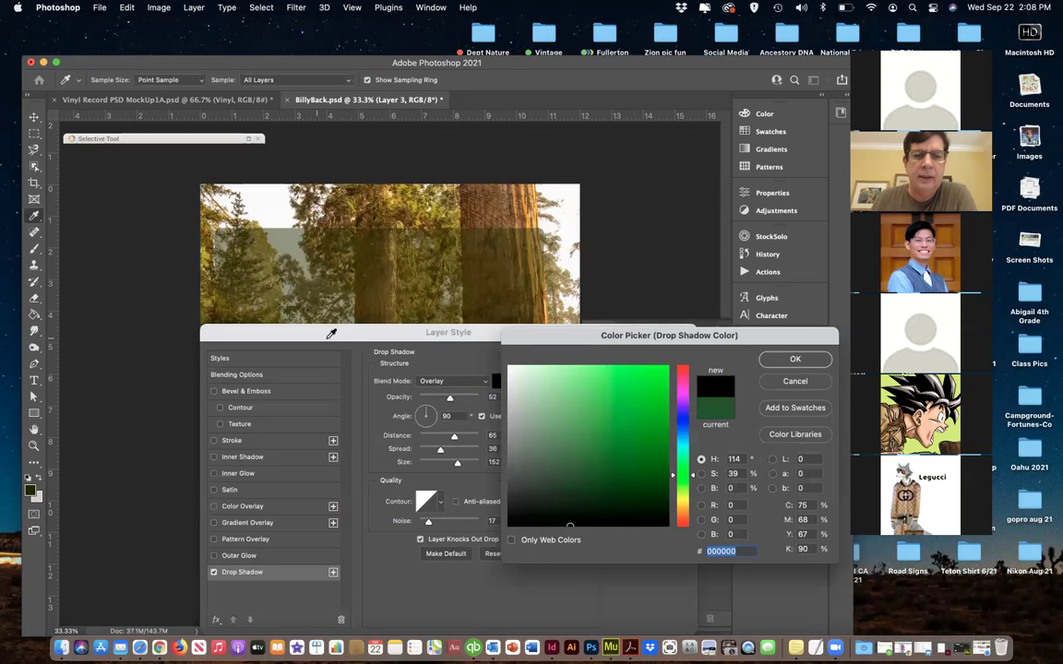
pyautogui.click(776, 358)
# Set the drop shadow to Normal blending, 100% opacity, 158° angle, 40 px distance, 58% spread and 95 px size
pyautogui.moveTo(397, 331); pyautogui.dragTo(187, 408)
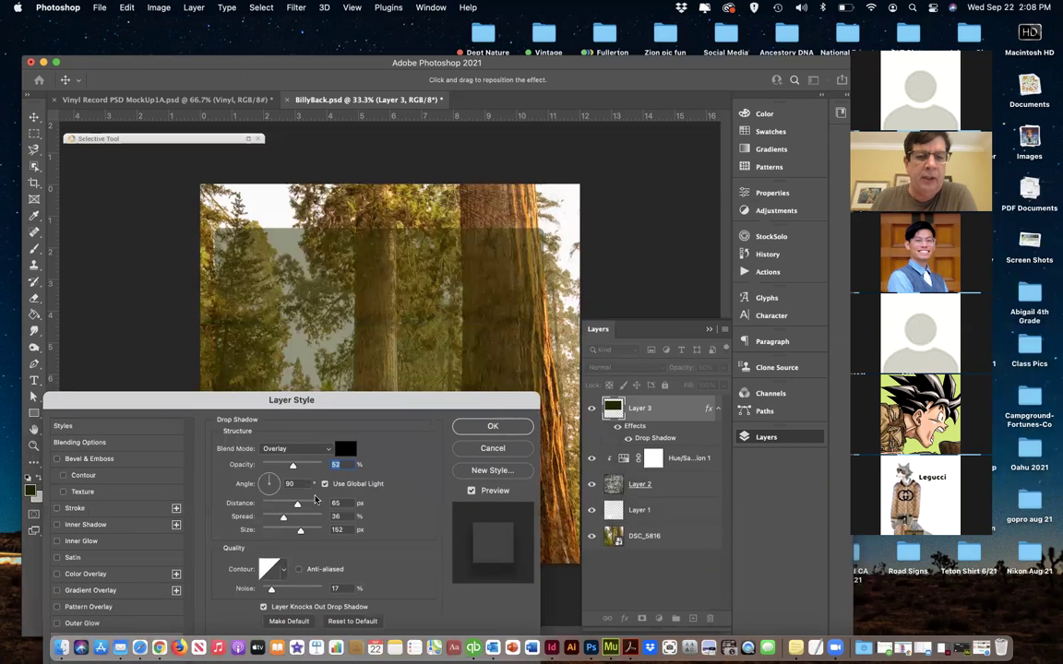
pyautogui.moveTo(291, 469); pyautogui.dragTo(323, 469)
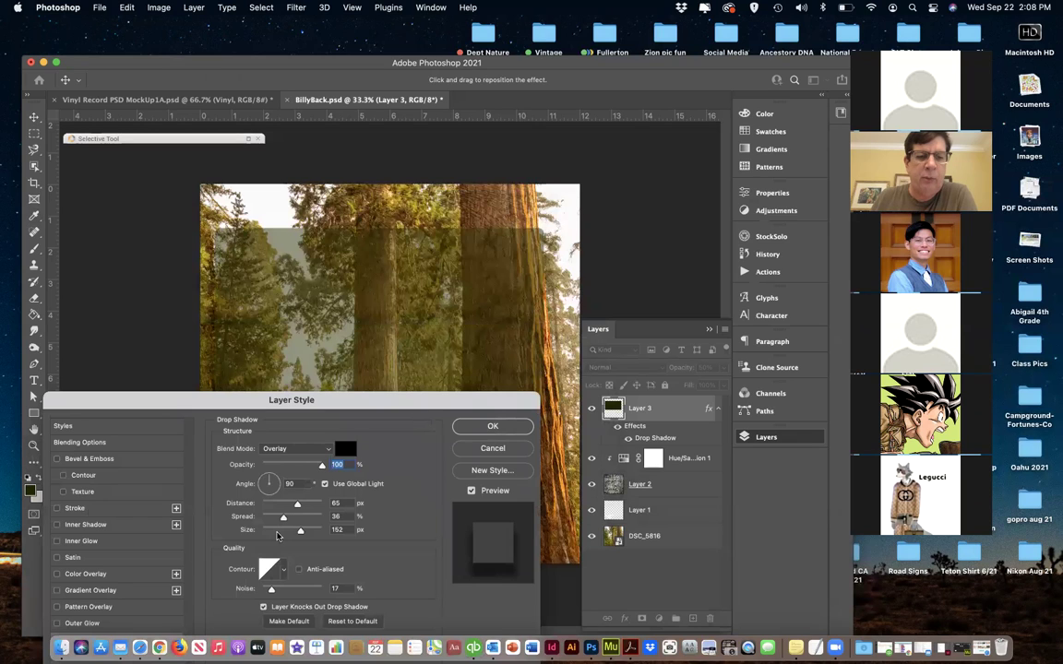
pyautogui.moveTo(281, 519)
pyautogui.mouseDown()
pyautogui.moveTo(300, 509)
pyautogui.moveTo(278, 508)
pyautogui.moveTo(287, 532)
pyautogui.mouseUp()
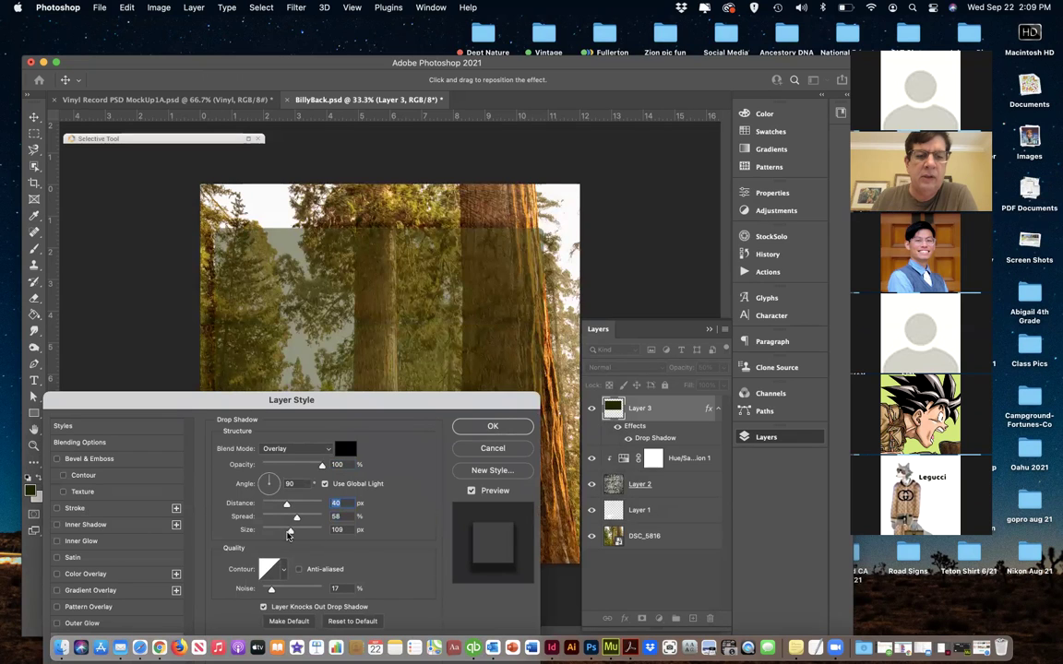
pyautogui.click(293, 451)
pyautogui.click(278, 282)
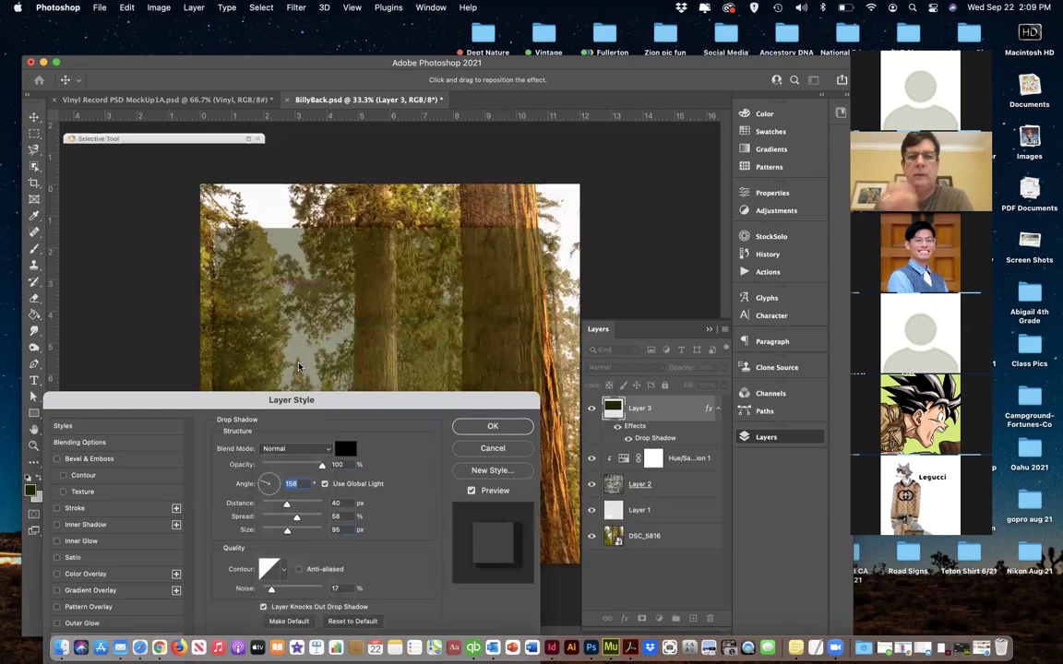
# Set the drop shadow's angle to 108°
pyautogui.moveTo(335, 400); pyautogui.dragTo(383, 334)
pyautogui.click(311, 431)
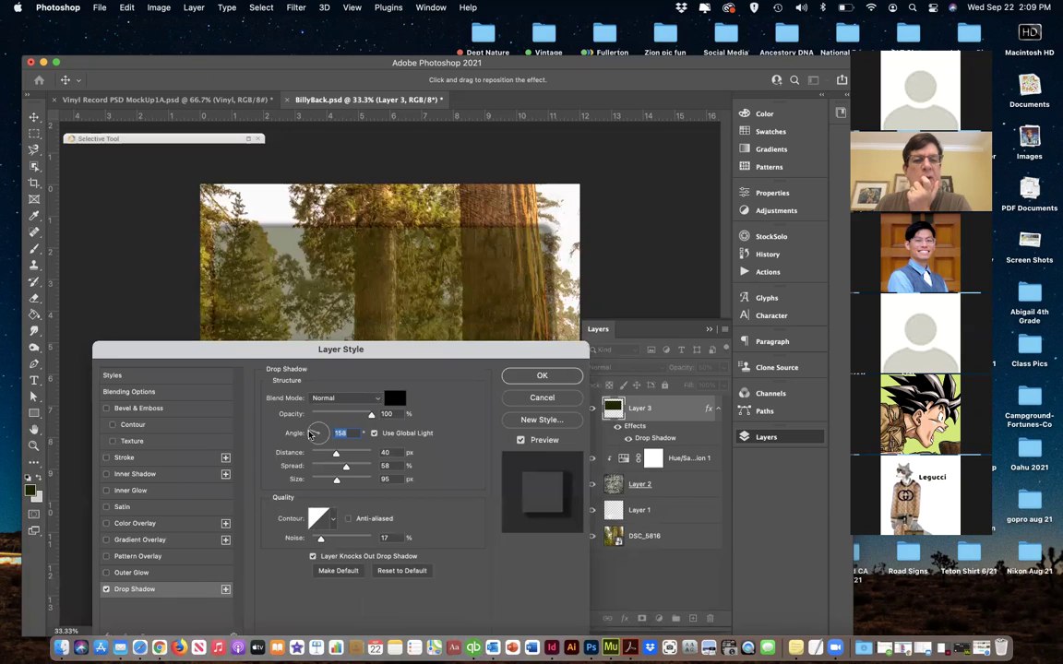
pyautogui.moveTo(310, 431); pyautogui.dragTo(314, 423)
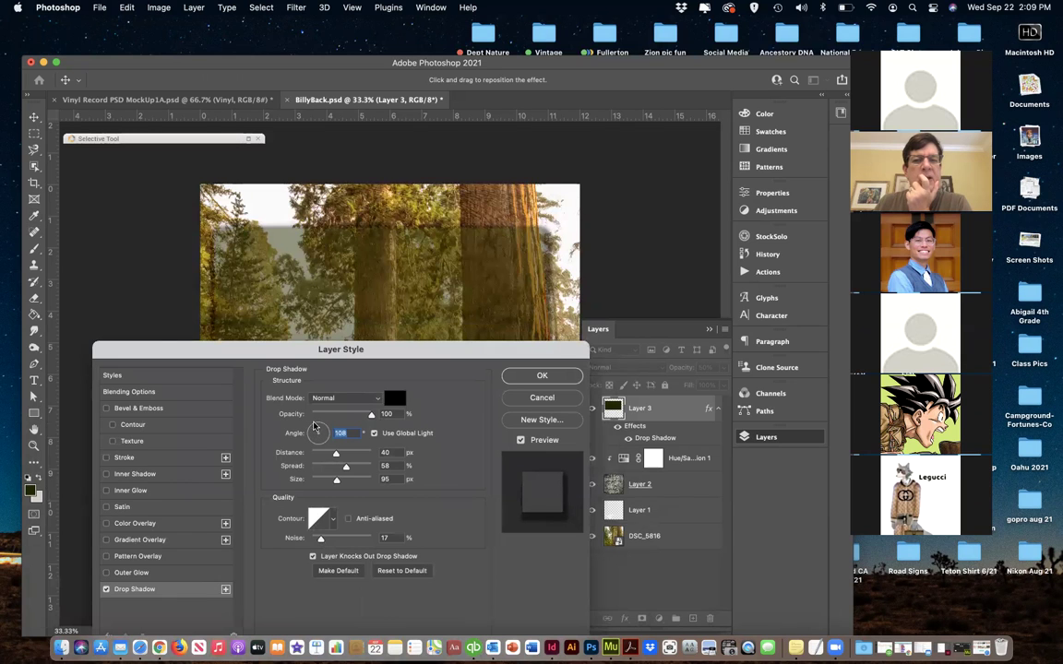
pyautogui.moveTo(355, 349); pyautogui.dragTo(333, 441)
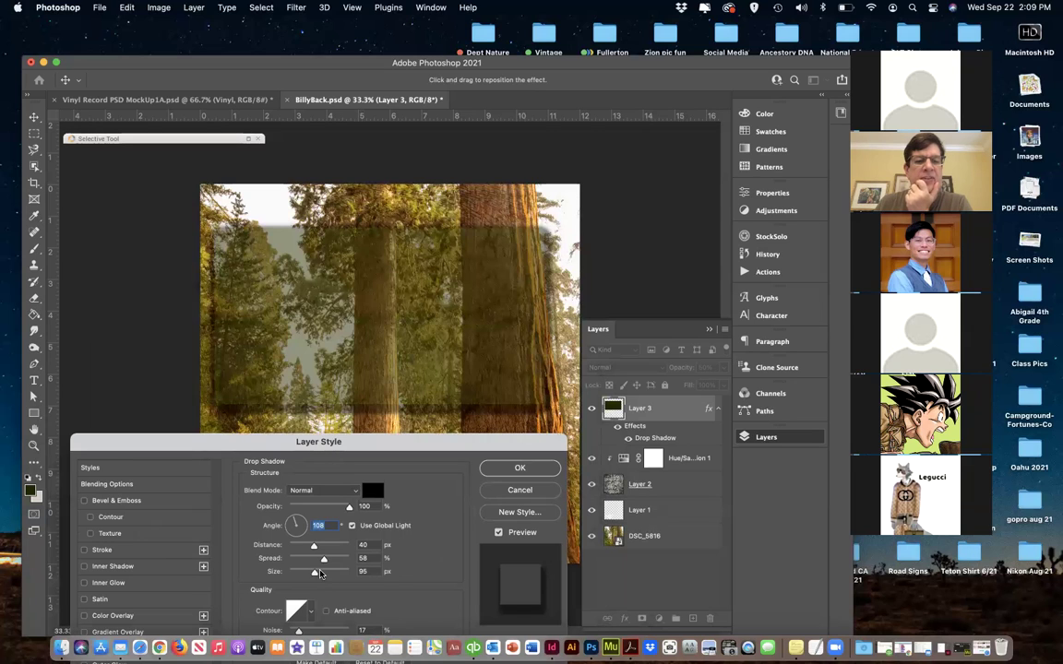
# Set the drop shadow to 27 px distance, 59% spread and 38 px size, and switch the effect off
pyautogui.moveTo(314, 545); pyautogui.dragTo(356, 563)
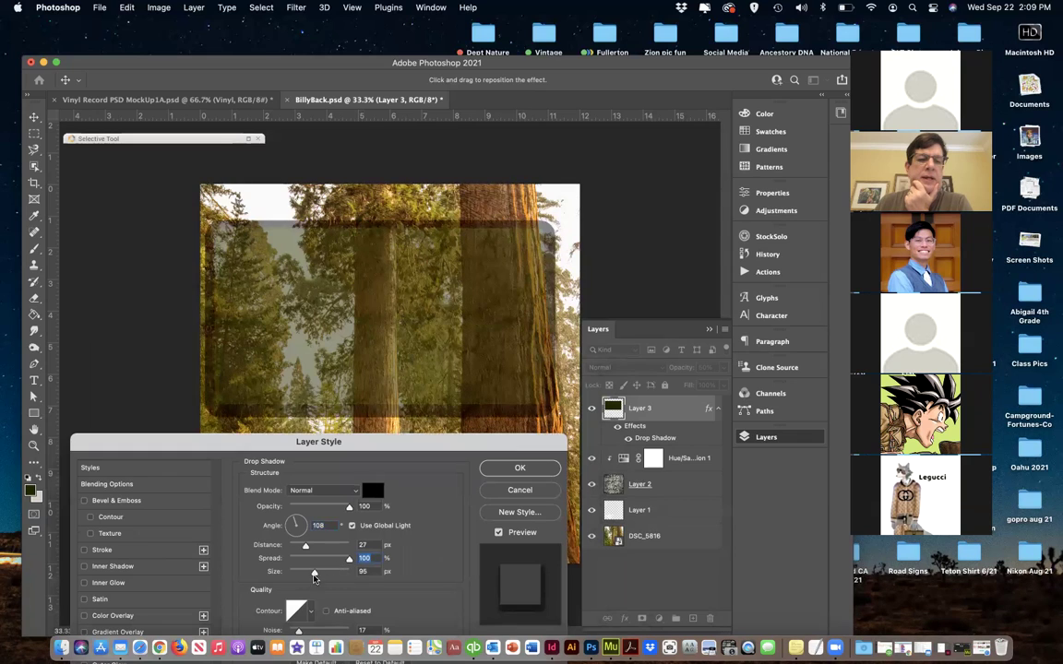
pyautogui.moveTo(314, 572); pyautogui.dragTo(300, 573)
pyautogui.moveTo(348, 558); pyautogui.dragTo(323, 560)
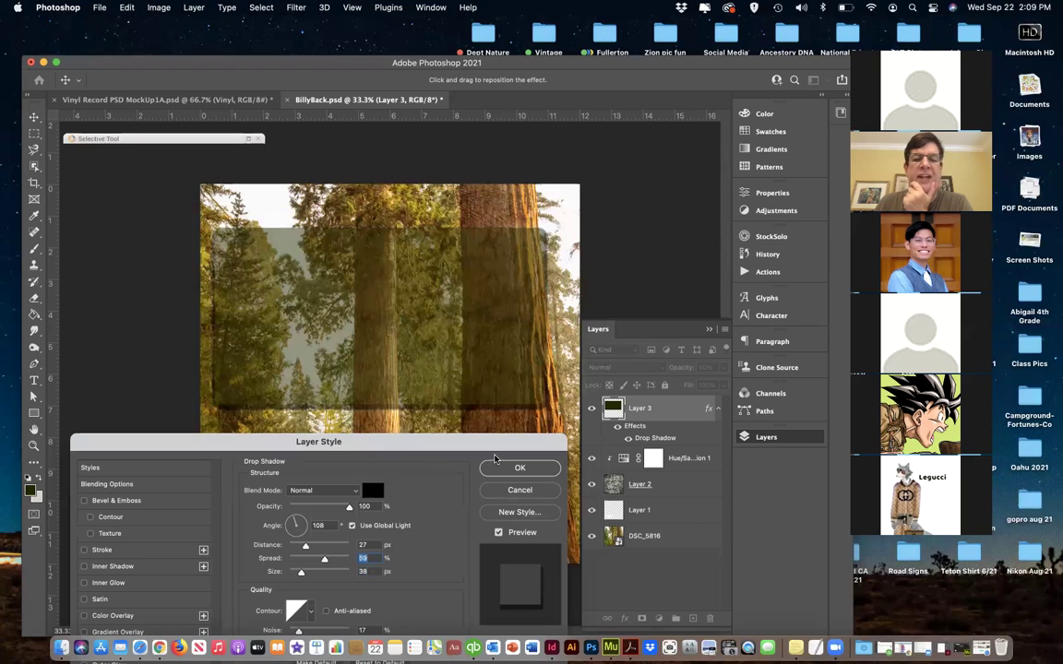
pyautogui.moveTo(289, 450); pyautogui.dragTo(592, 140)
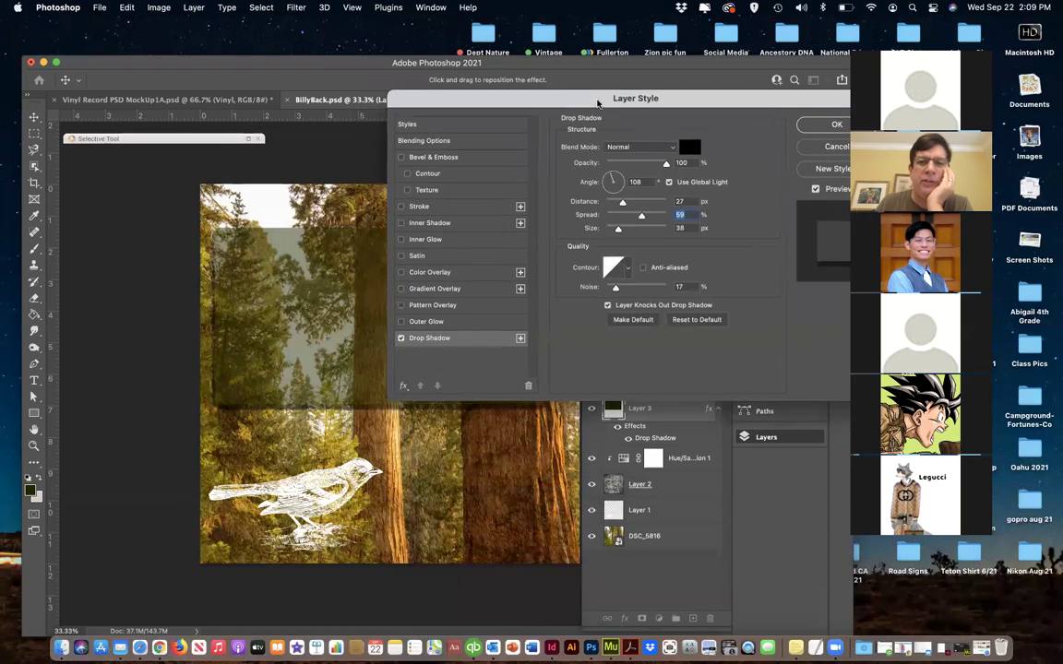
pyautogui.click(400, 338)
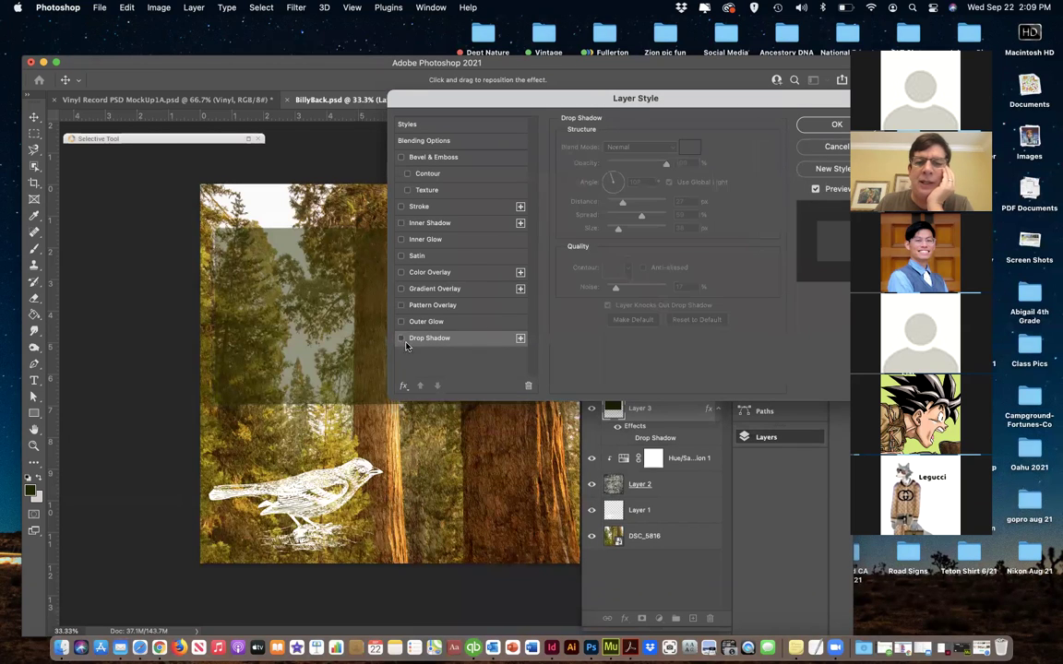
# Switch on a Pattern Overlay for the rectangle's layer and try several black-and-white patterns in Exclusion mode at 99% opacity and 1000% scale
pyautogui.click(401, 305)
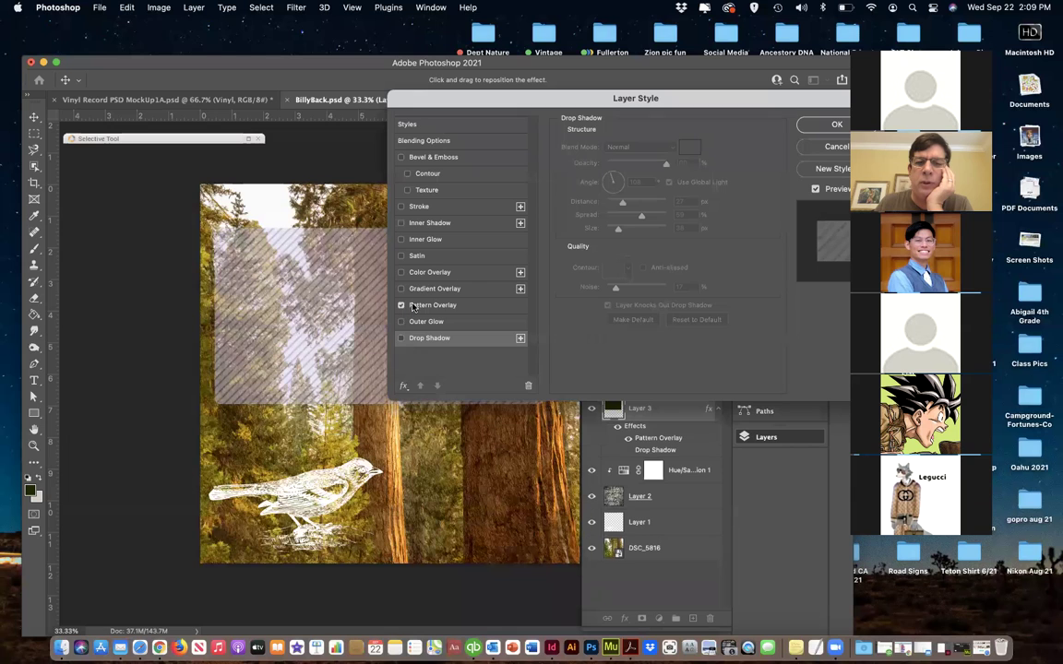
pyautogui.click(420, 307)
pyautogui.moveTo(501, 110); pyautogui.dragTo(509, 430)
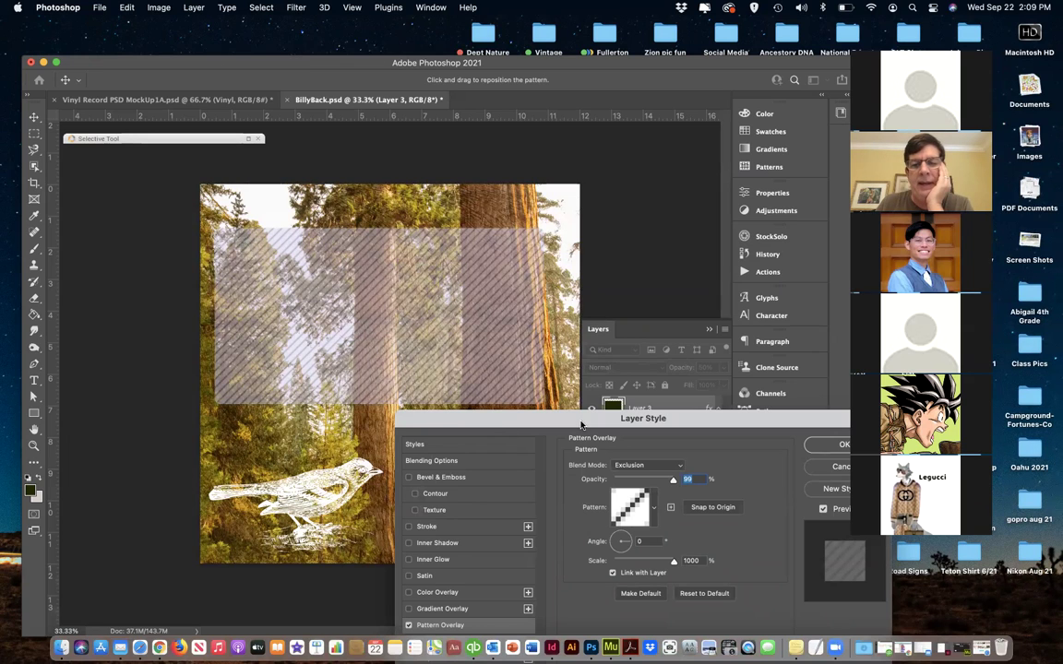
pyautogui.moveTo(581, 425); pyautogui.dragTo(538, 260)
pyautogui.click(586, 343)
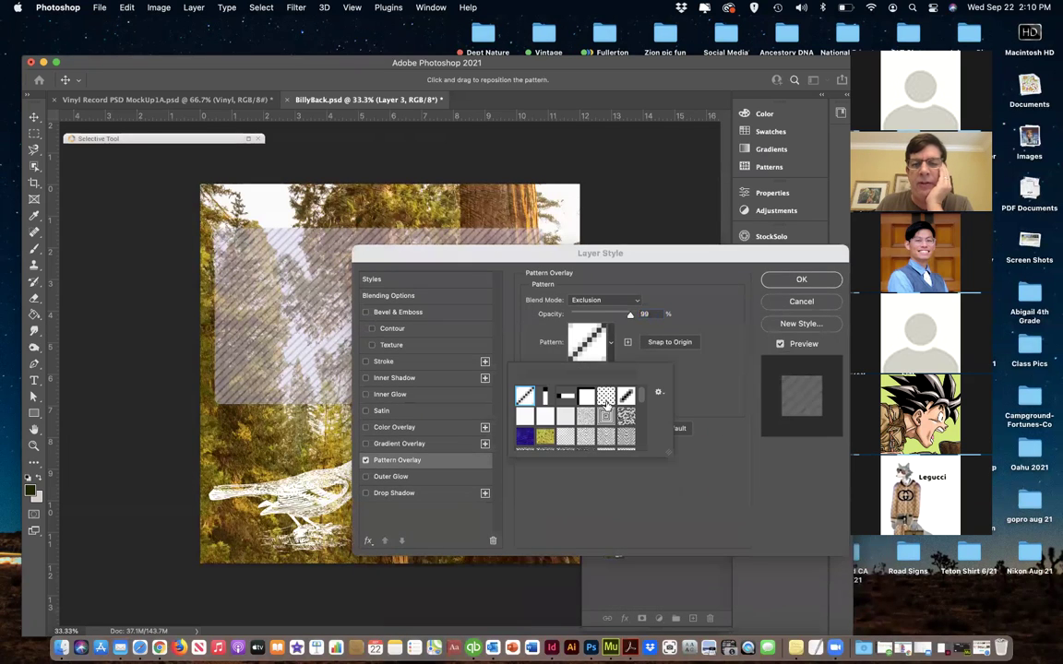
pyautogui.click(590, 421)
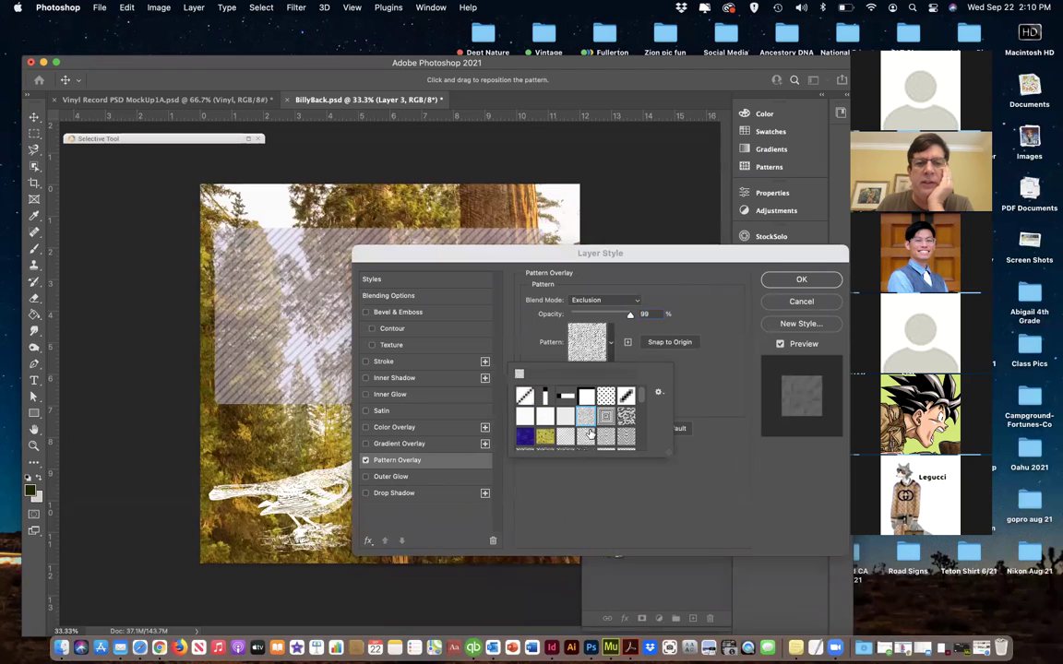
pyautogui.click(586, 435)
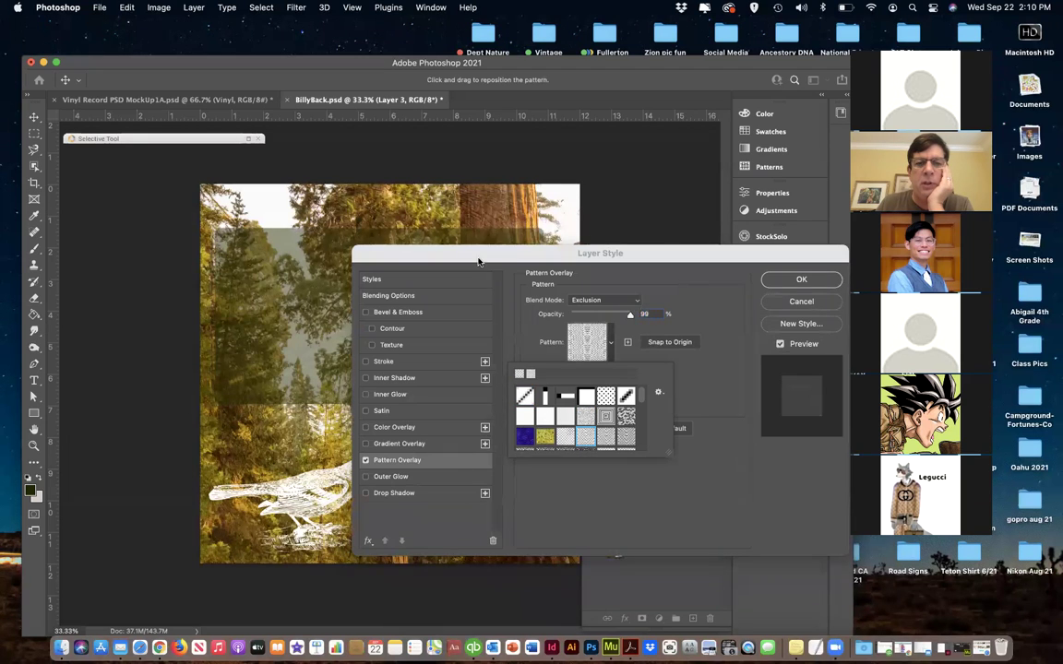
# Try multicoloured patterns for the rectangle's Pattern Overlay and switch the effect off
pyautogui.moveTo(454, 252); pyautogui.dragTo(521, 276)
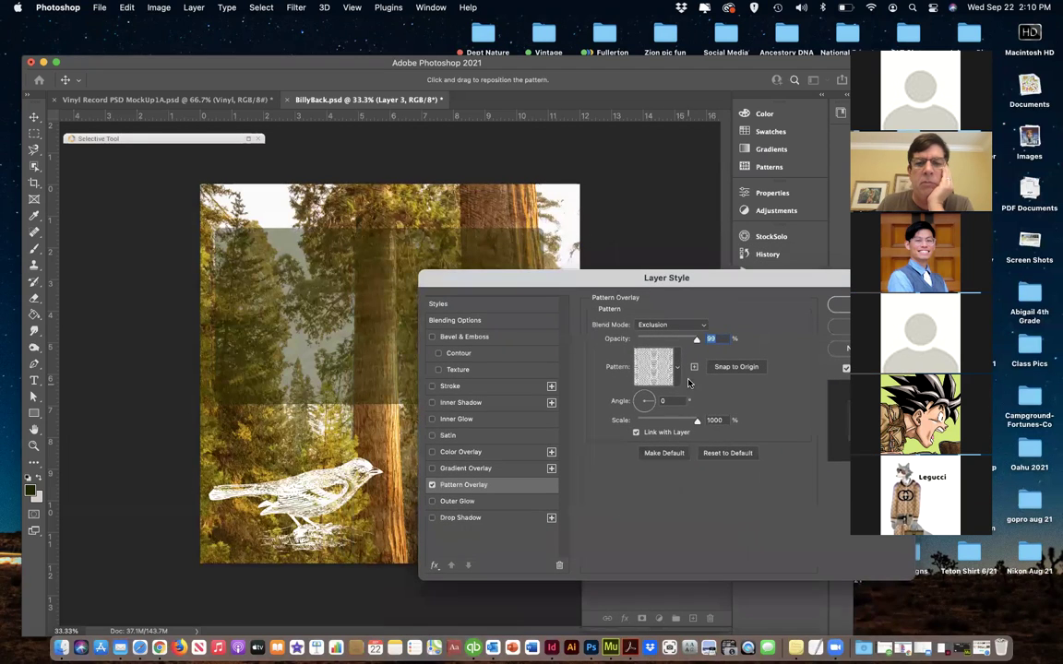
pyautogui.click(675, 376)
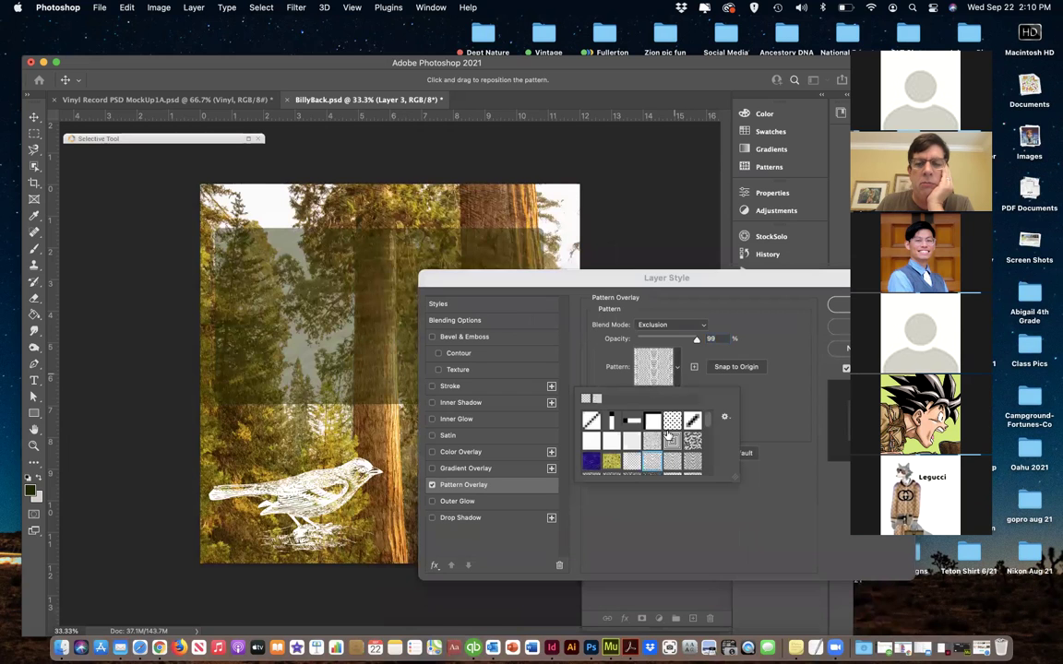
pyautogui.scroll(-3, 646, 442)
pyautogui.scroll(-2, 661, 452)
pyautogui.click(670, 461)
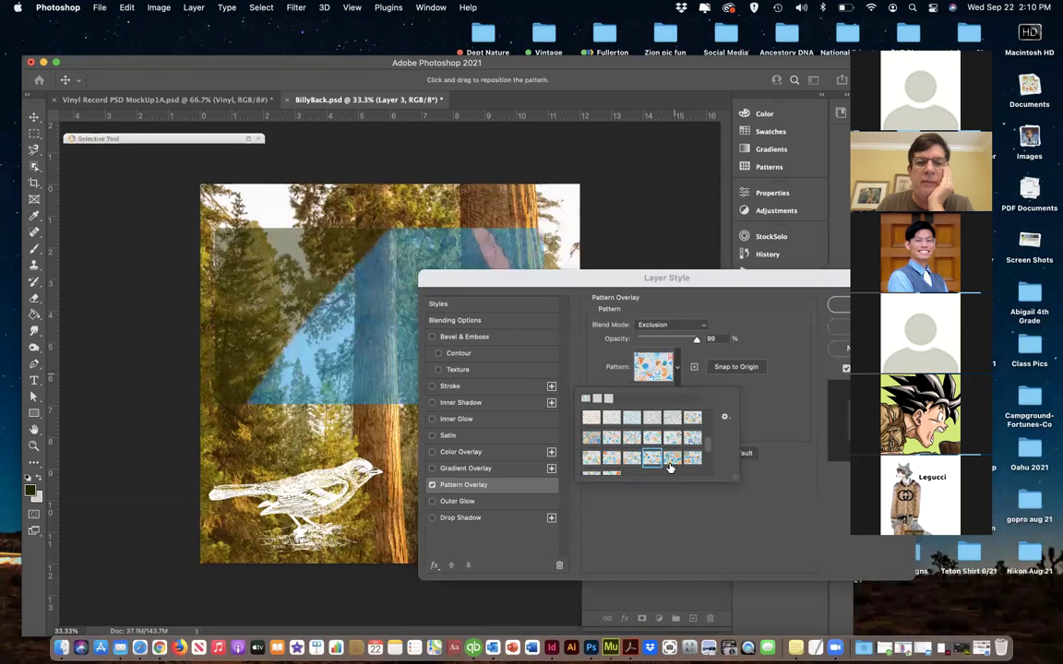
pyautogui.moveTo(499, 288); pyautogui.dragTo(469, 235)
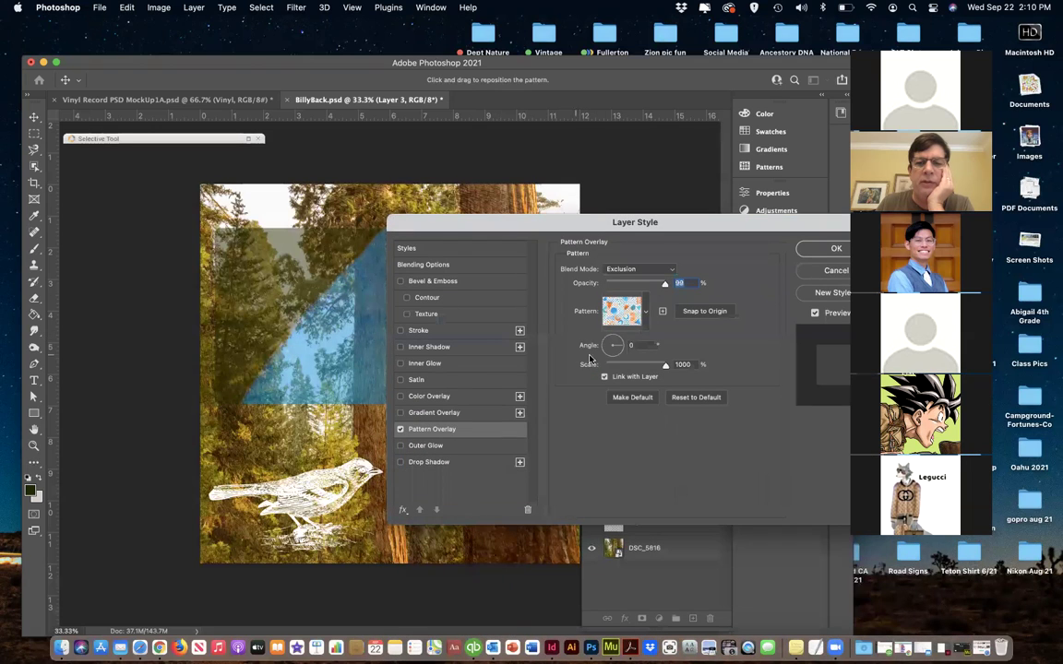
pyautogui.click(647, 313)
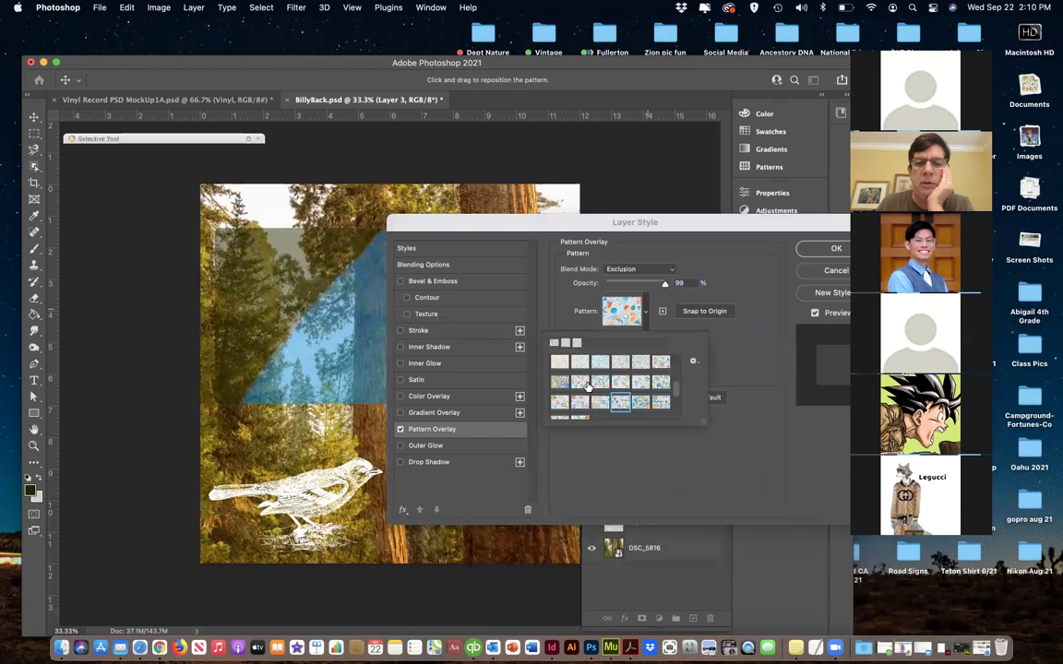
pyautogui.click(585, 384)
pyautogui.moveTo(496, 228); pyautogui.dragTo(424, 245)
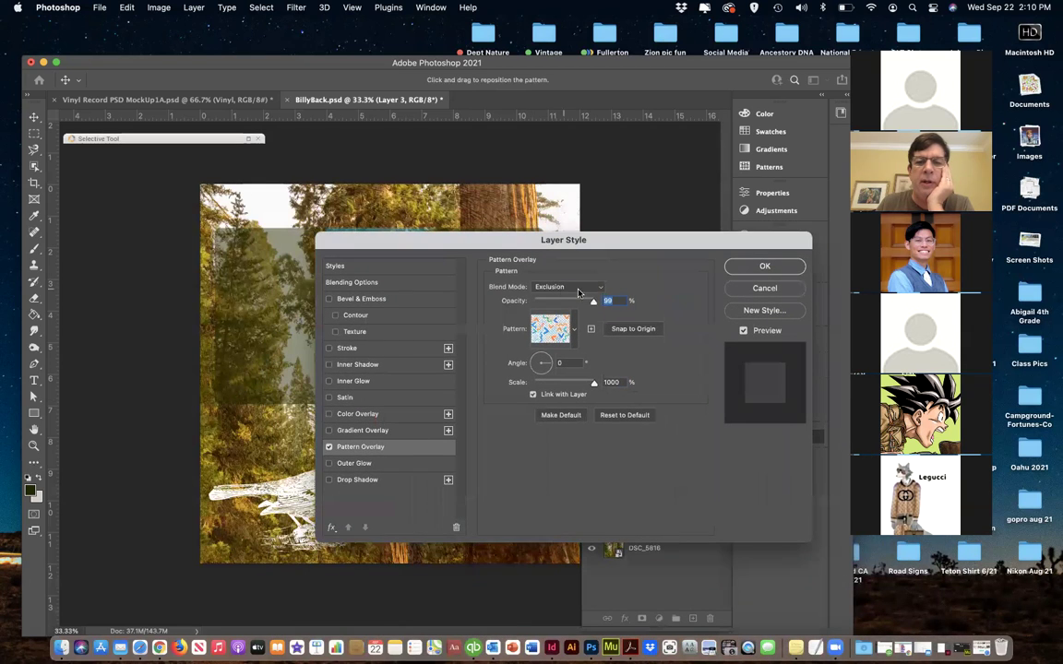
pyautogui.click(330, 447)
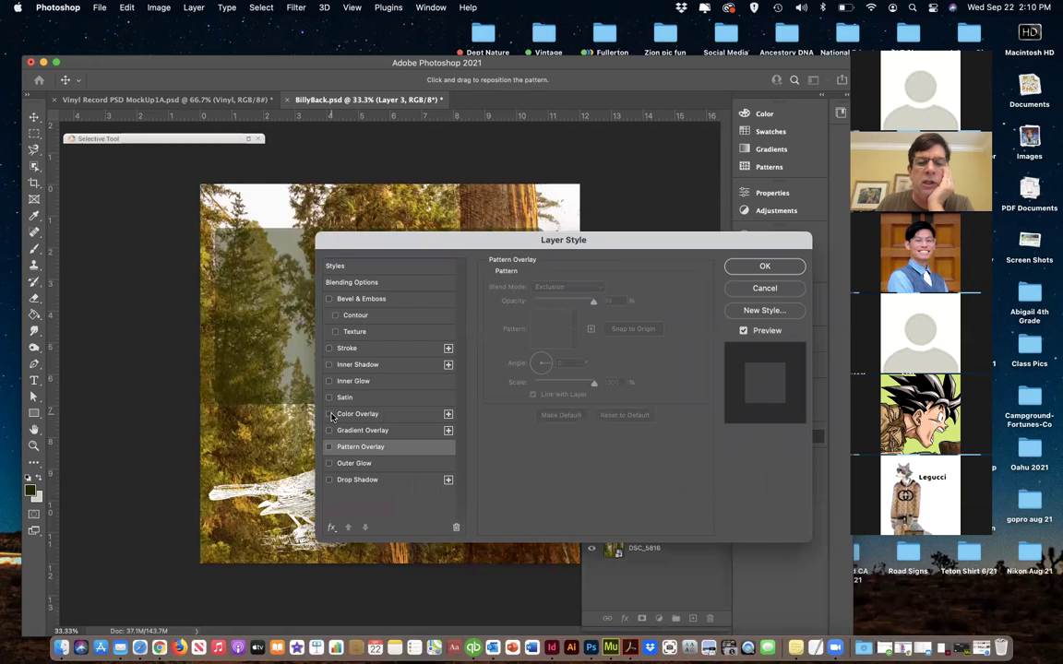
# Add a magenta Stroke effect outside the rectangle and set its size to 152 px
pyautogui.click(328, 349)
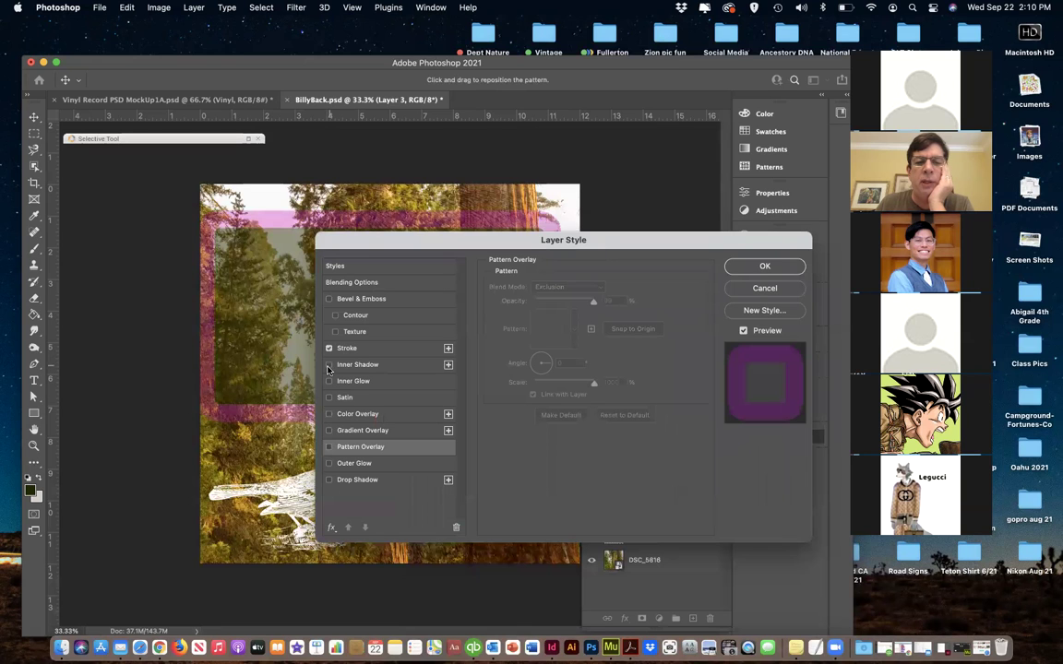
pyautogui.click(347, 349)
pyautogui.moveTo(392, 283)
pyautogui.mouseDown()
pyautogui.moveTo(428, 402)
pyautogui.moveTo(385, 426)
pyautogui.mouseUp()
pyautogui.moveTo(569, 431)
pyautogui.mouseDown()
pyautogui.moveTo(578, 434)
pyautogui.moveTo(566, 432)
pyautogui.mouseUp()
# Try Multiply as the stroke's blend mode and set it back to Normal
pyautogui.click(555, 459)
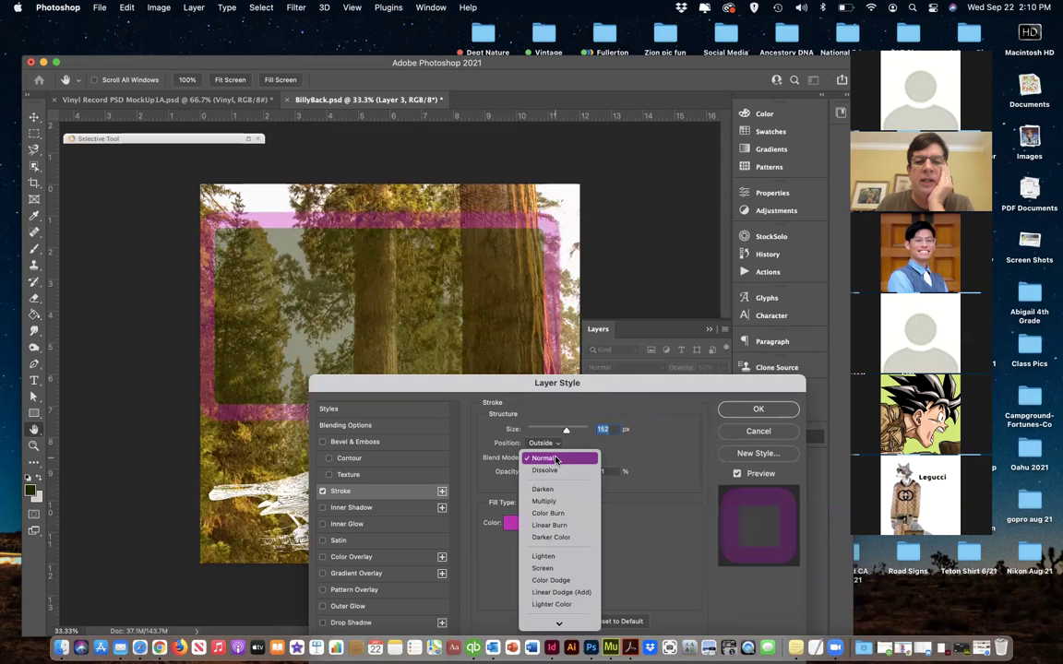
pyautogui.click(553, 501)
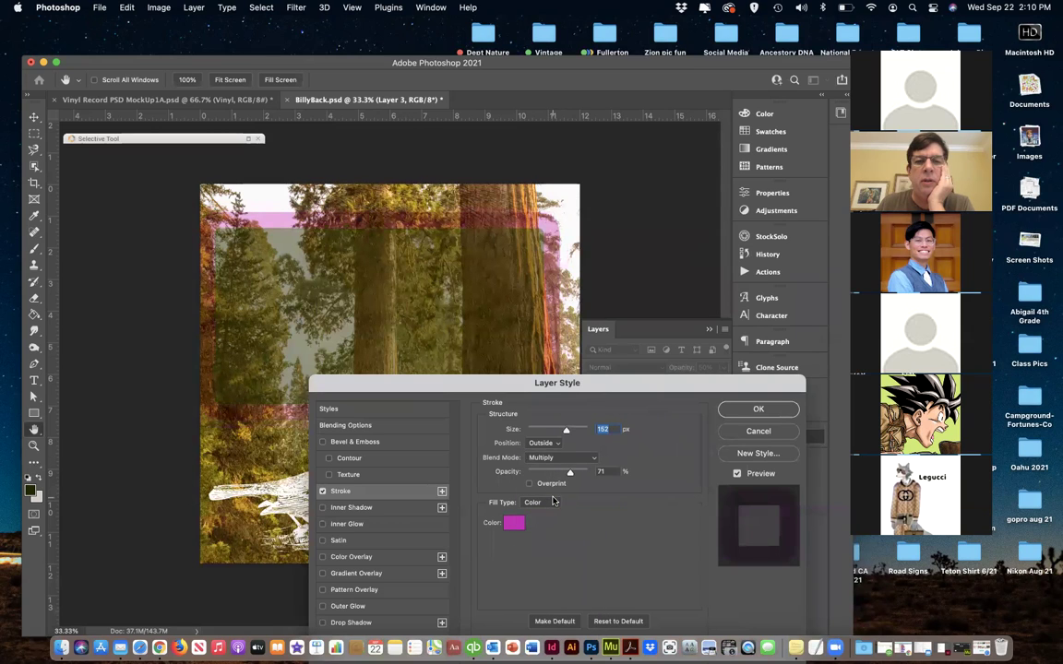
pyautogui.moveTo(504, 395); pyautogui.dragTo(511, 288)
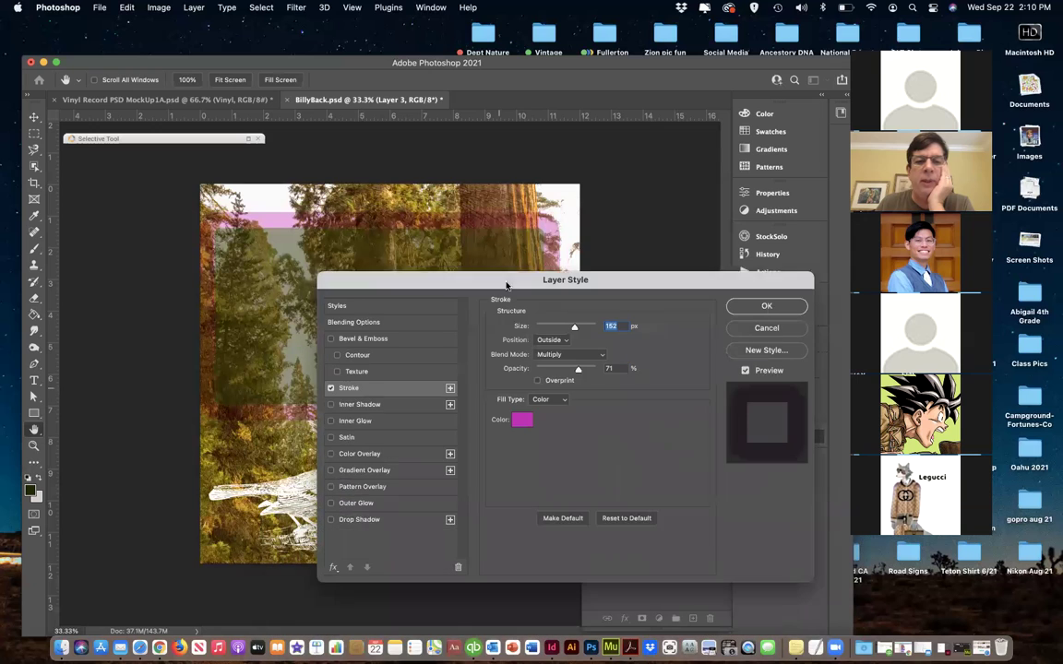
pyautogui.click(558, 352)
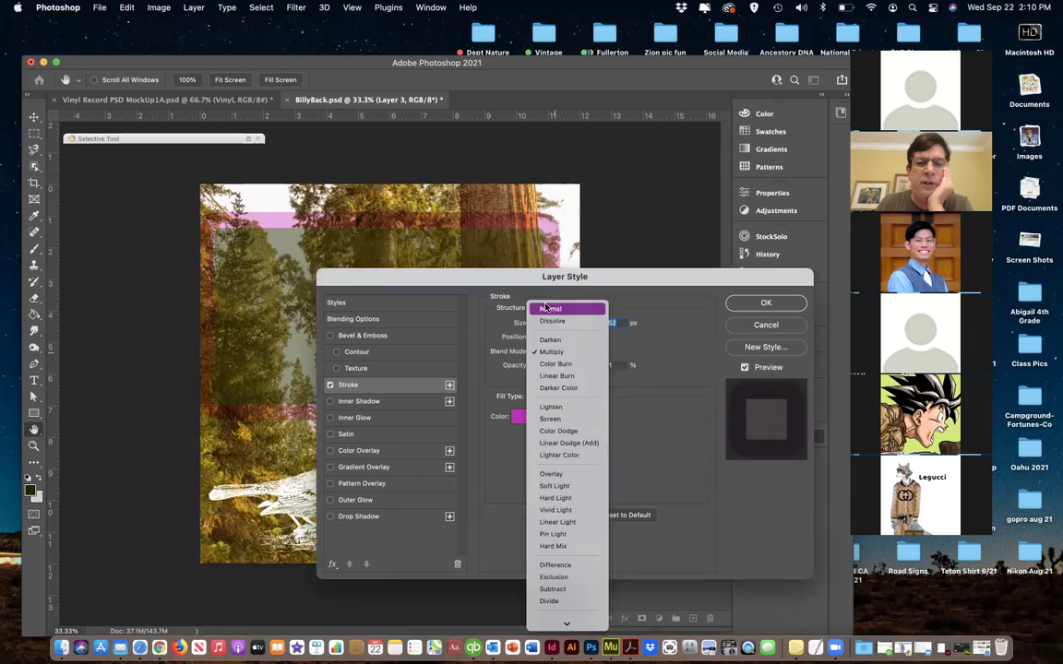
pyautogui.click(546, 308)
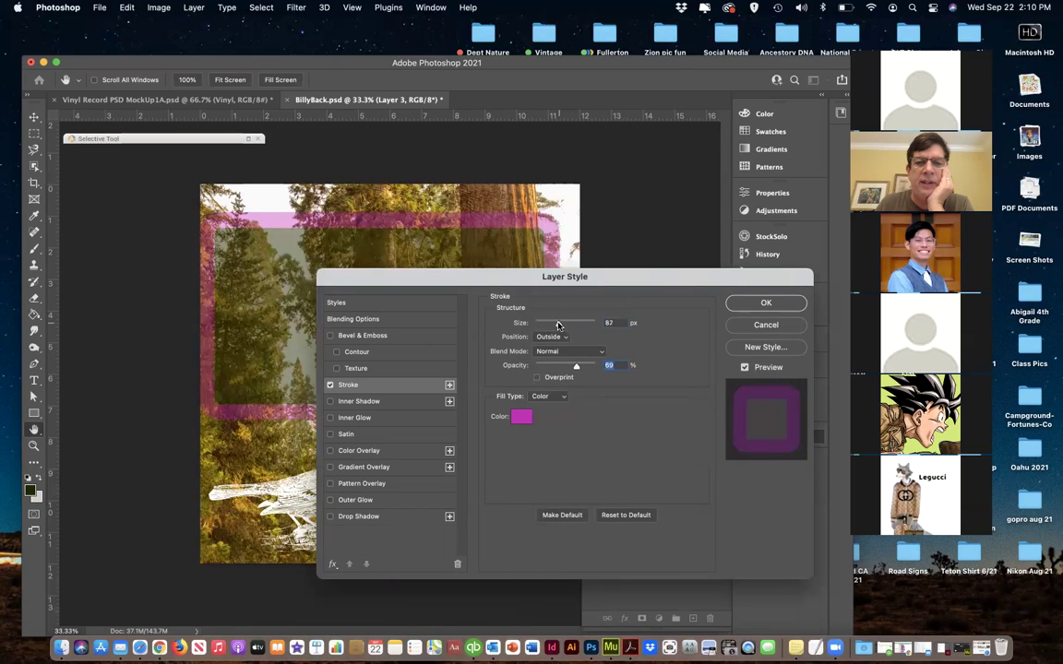
# Set the stroke's size to 87 px and its opacity to 100%, and apply the layer style
pyautogui.write('87')
pyautogui.moveTo(493, 284); pyautogui.dragTo(492, 334)
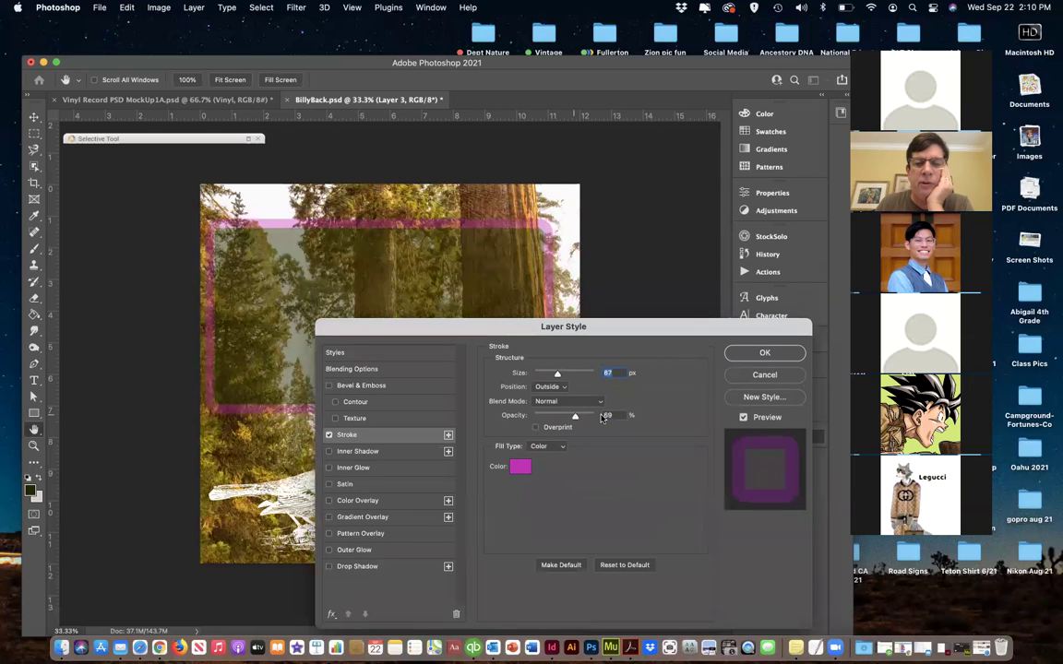
pyautogui.moveTo(576, 416); pyautogui.dragTo(605, 415)
pyautogui.moveTo(518, 326)
pyautogui.mouseDown()
pyautogui.moveTo(674, 440)
pyautogui.moveTo(687, 410)
pyautogui.moveTo(562, 403)
pyautogui.moveTo(563, 339)
pyautogui.mouseUp()
pyautogui.moveTo(602, 409); pyautogui.dragTo(600, 409)
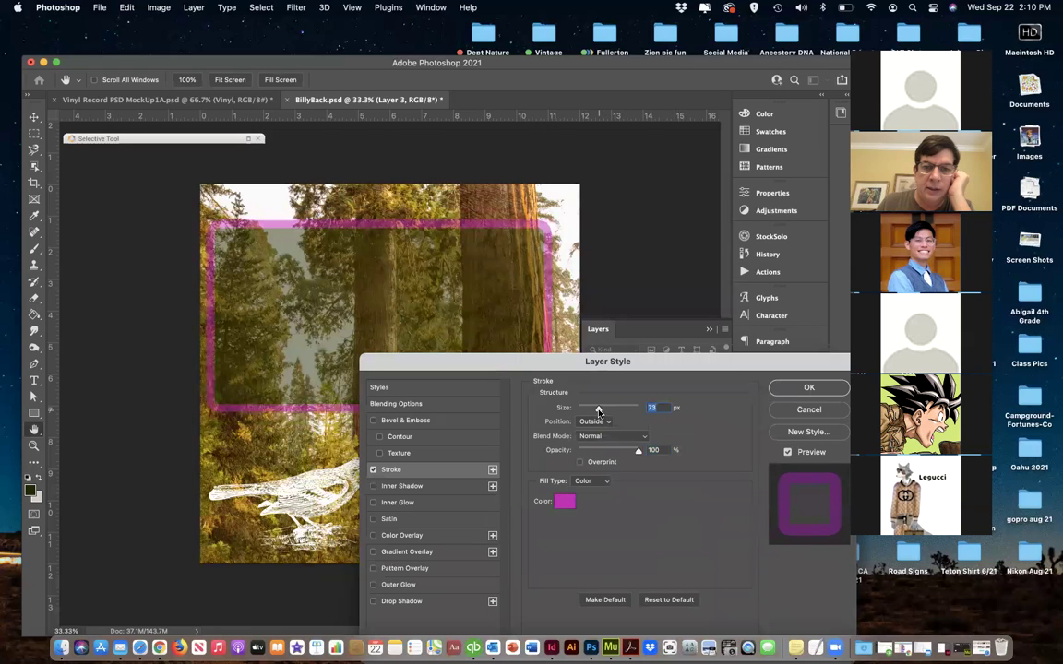
pyautogui.click(639, 452)
pyautogui.moveTo(493, 362); pyautogui.dragTo(439, 359)
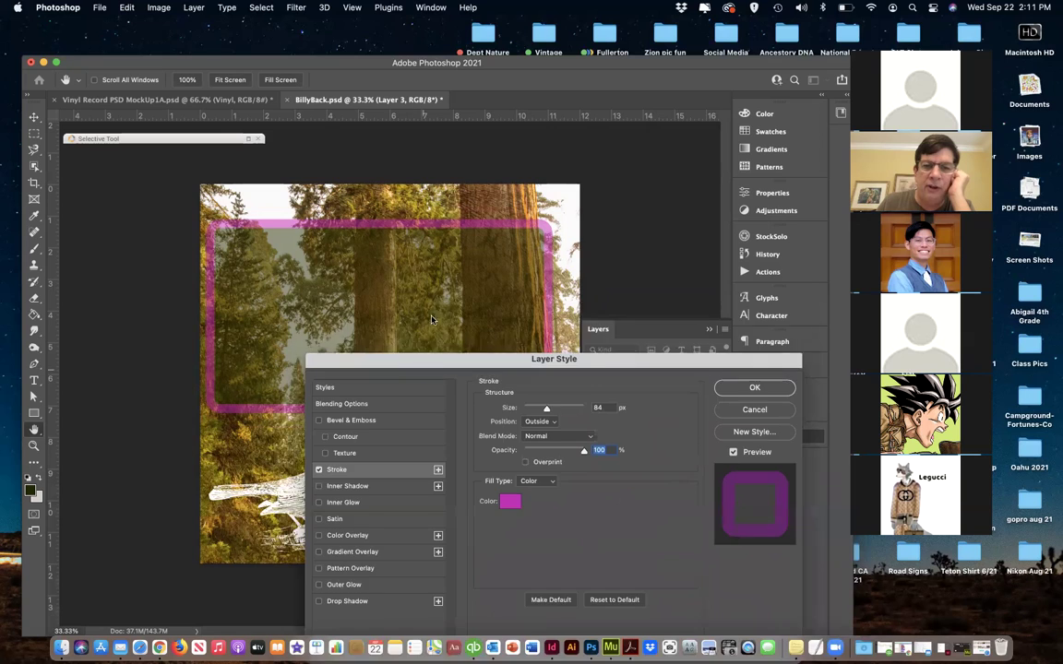
pyautogui.moveTo(432, 319); pyautogui.dragTo(451, 284)
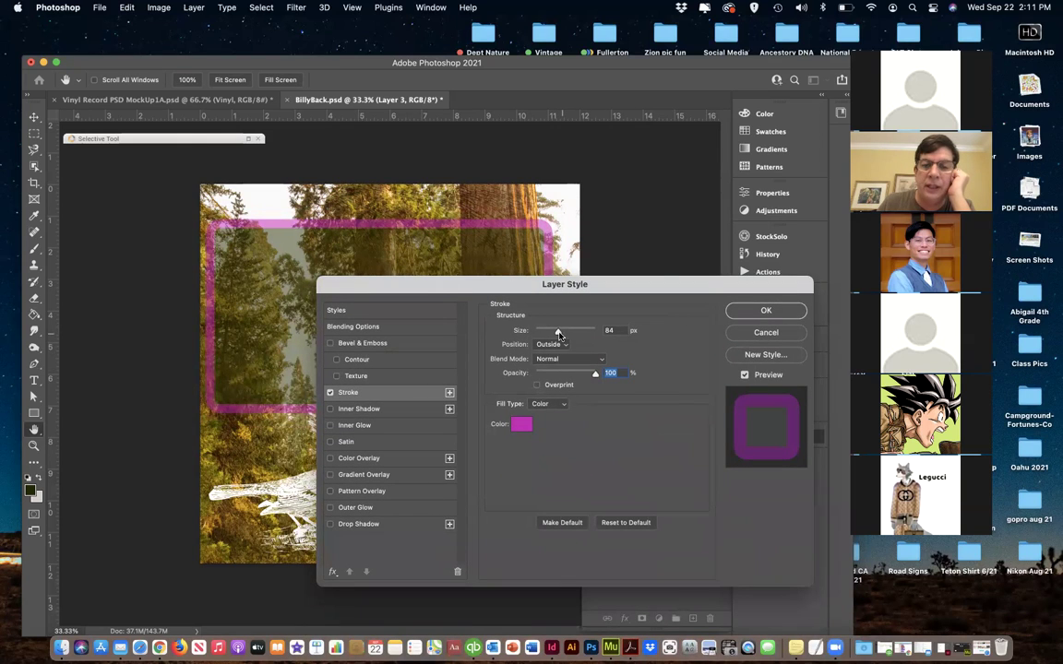
pyautogui.moveTo(557, 334); pyautogui.dragTo(558, 334)
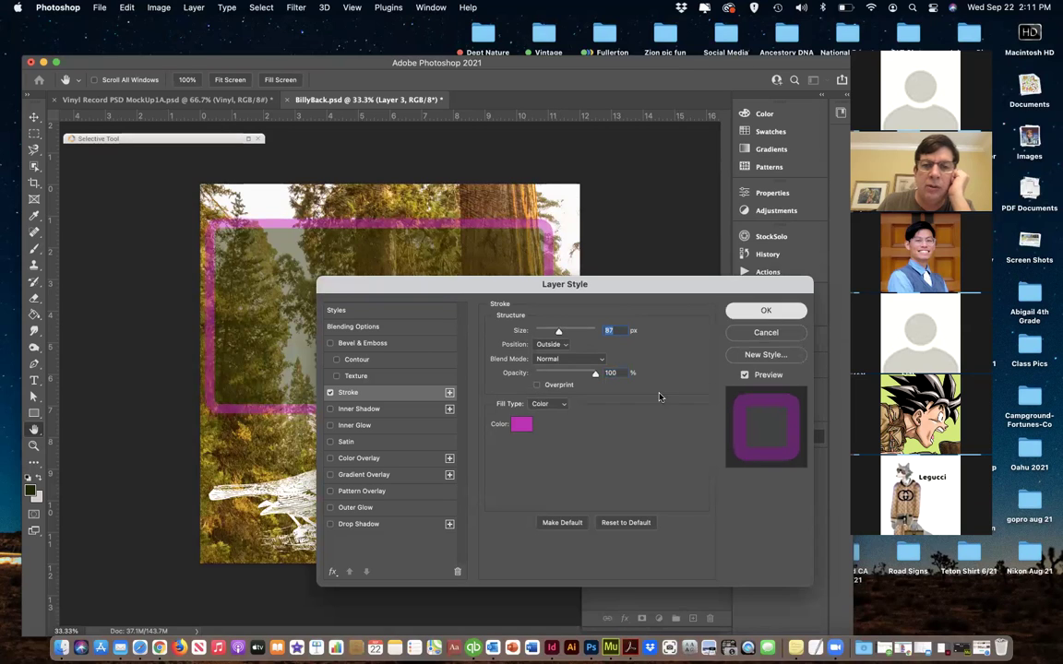
pyautogui.click(767, 311)
# Move the stroked rectangle slightly up and to the right on the cover and scale it down a little
pyautogui.moveTo(421, 378); pyautogui.dragTo(440, 366)
pyautogui.press('super+t')
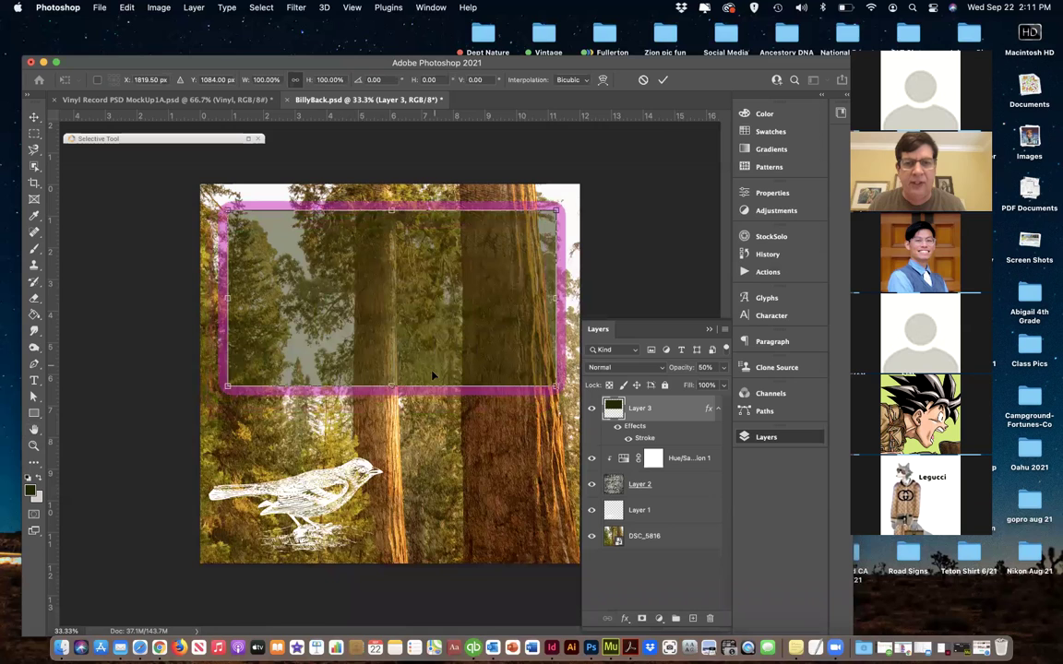
pyautogui.moveTo(554, 384)
pyautogui.mouseDown()
pyautogui.moveTo(560, 378)
pyautogui.moveTo(501, 358)
pyautogui.moveTo(568, 409)
pyautogui.moveTo(560, 386)
pyautogui.moveTo(550, 386)
pyautogui.mouseUp()
pyautogui.press('Return')
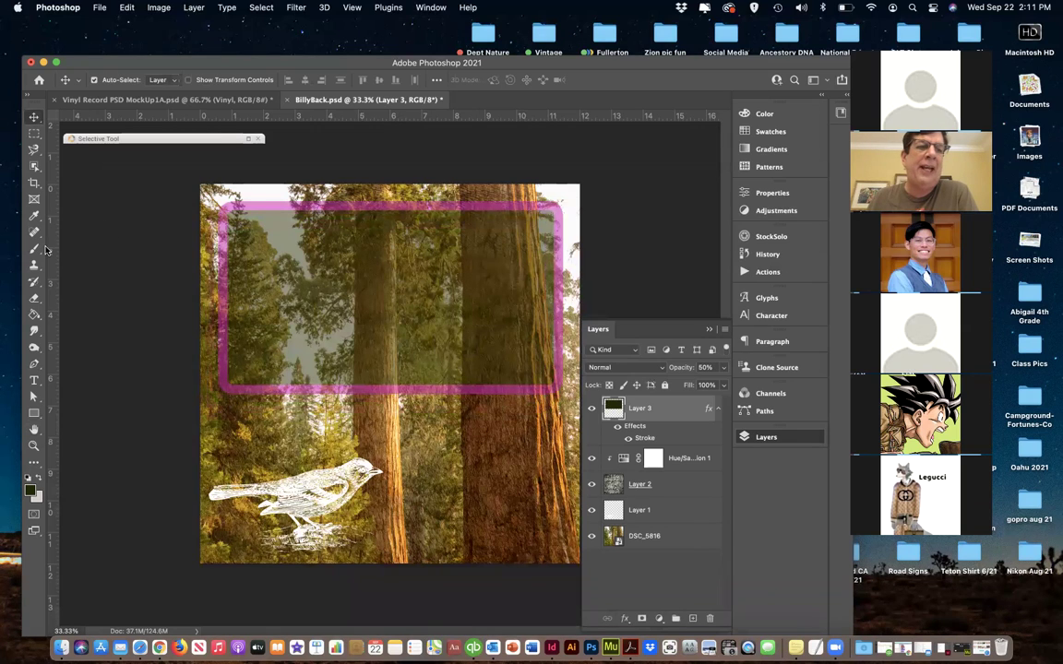
# Place a vertical guide at the cover's horizontal centre and nudge the rectangle left to X 1803 px in Free Transform
pyautogui.moveTo(53, 240)
pyautogui.mouseDown()
pyautogui.moveTo(57, 217)
pyautogui.moveTo(50, 232)
pyautogui.mouseUp()
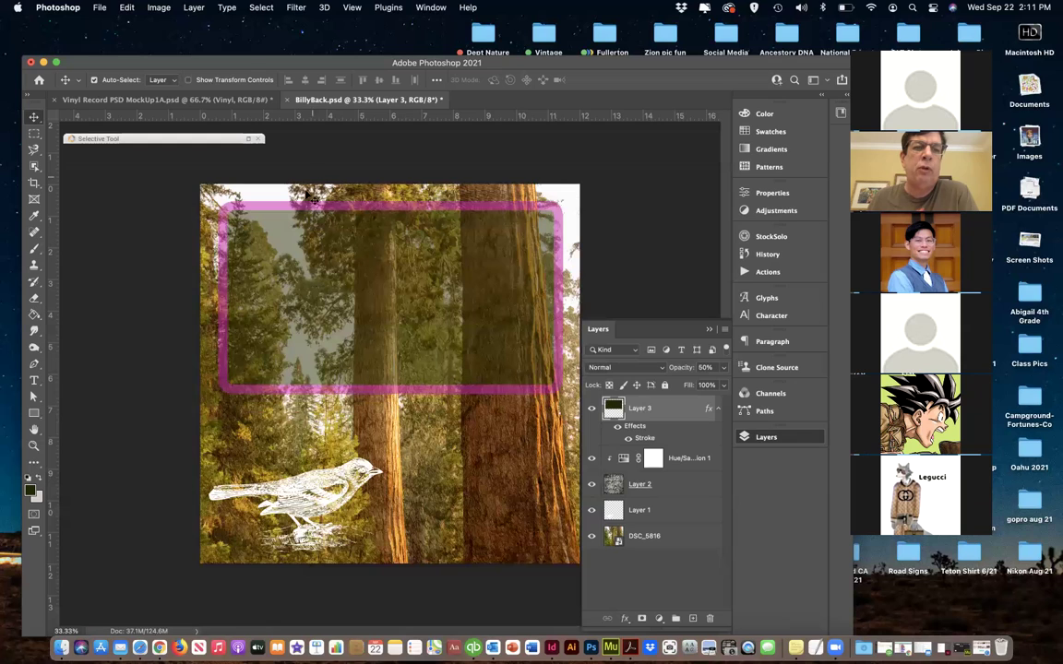
pyautogui.moveTo(53, 272); pyautogui.dragTo(391, 280)
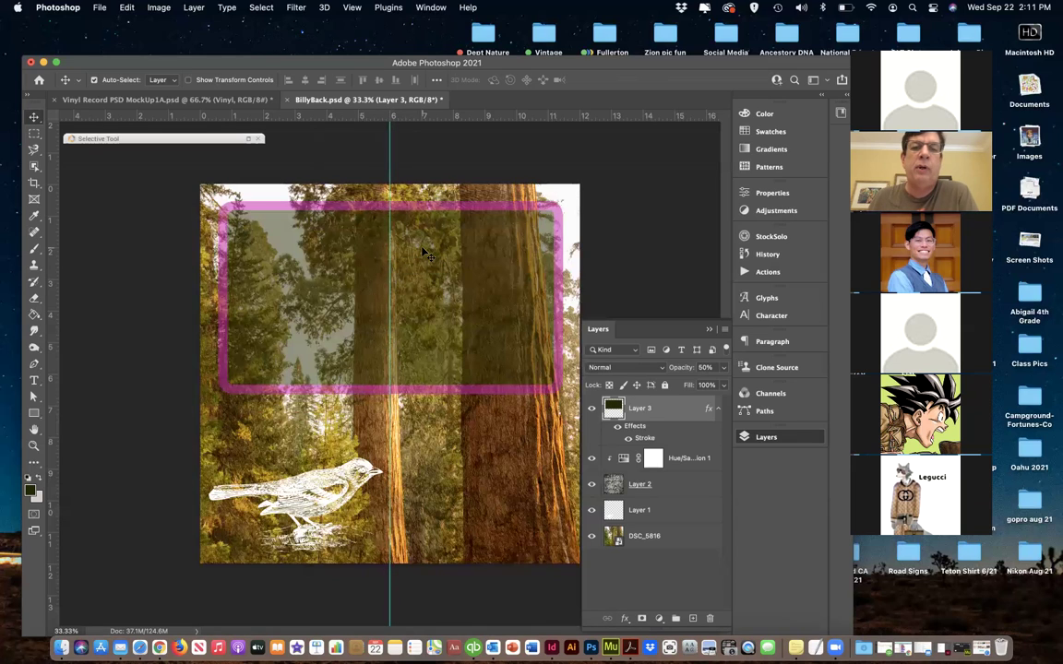
pyautogui.press('super+t')
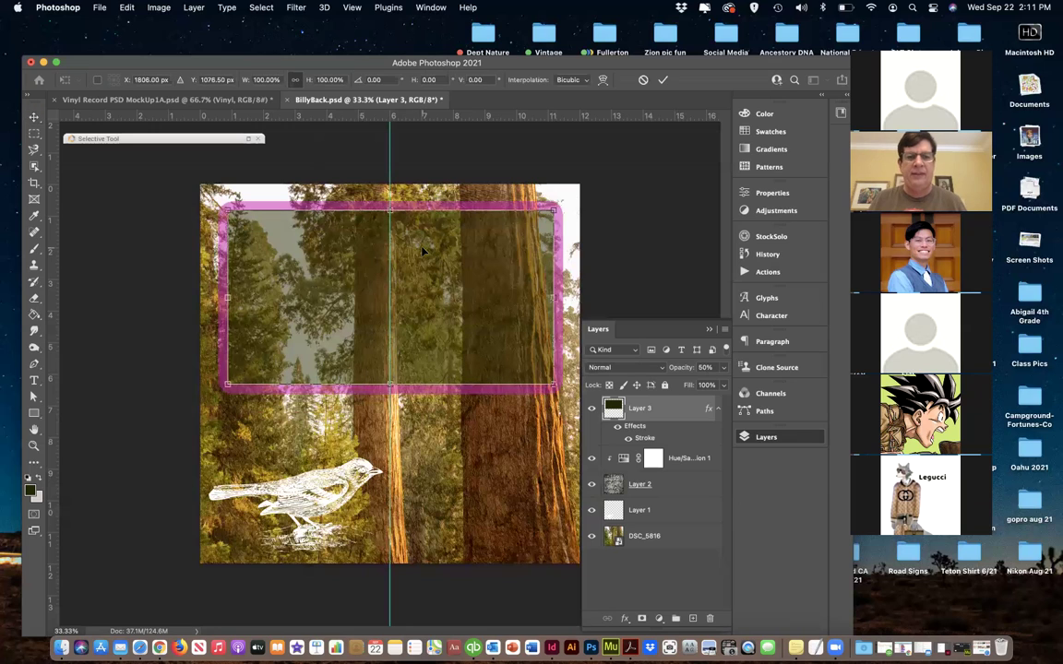
pyautogui.press('Left')
pyautogui.press('Left')
pyautogui.press('Left')
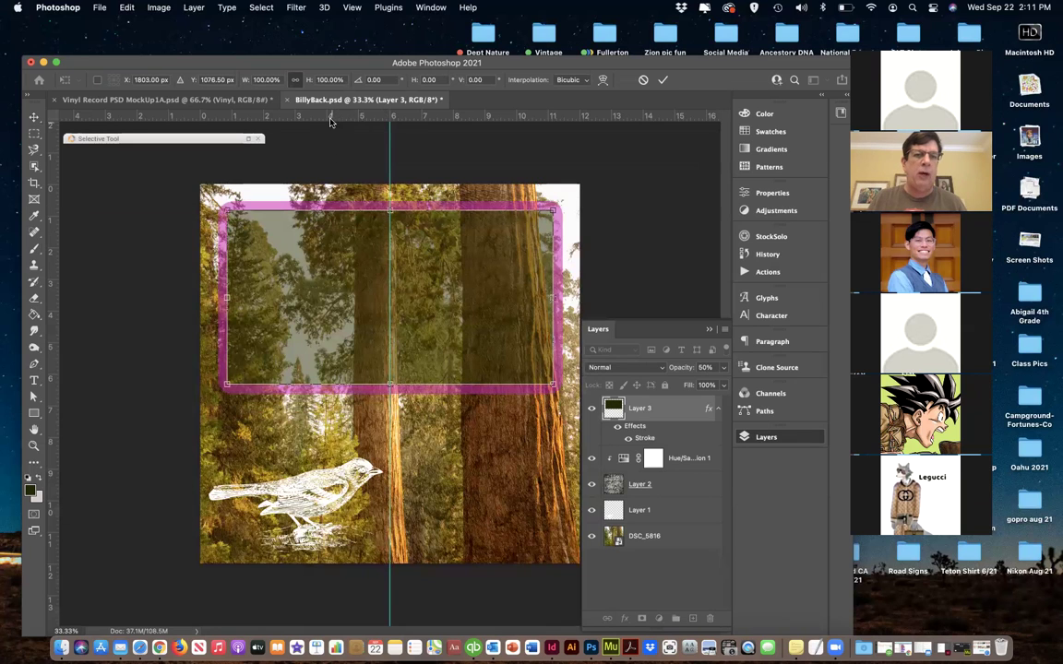
# Place a horizontal guide at the cover's vertical centre and scale the rectangle to 89.70% so it ends above the guide
pyautogui.moveTo(301, 115); pyautogui.dragTo(308, 375)
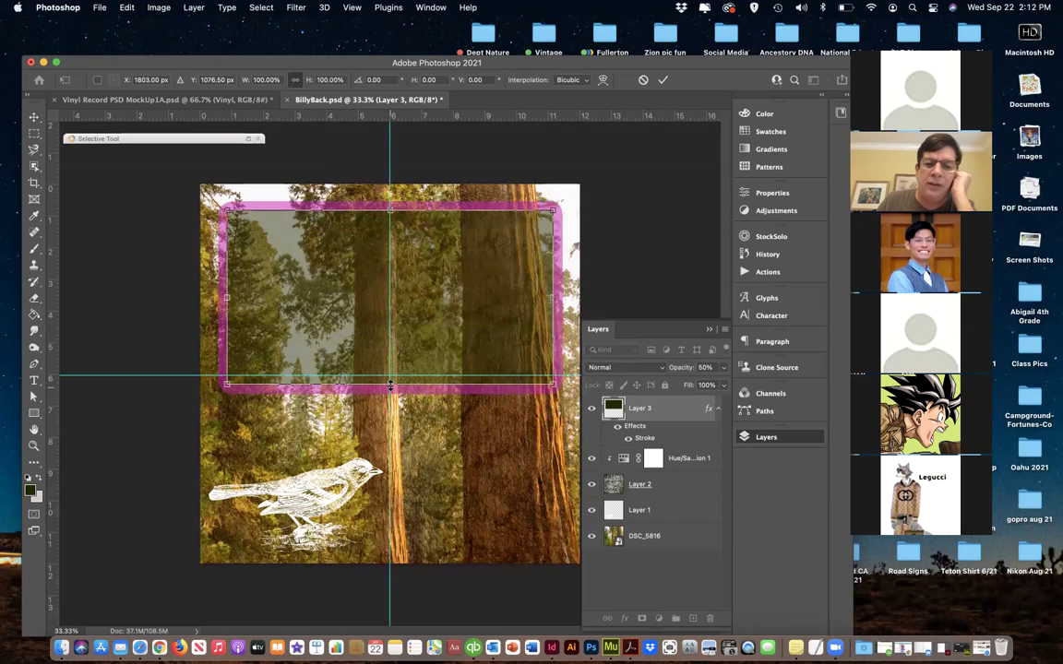
pyautogui.moveTo(389, 383); pyautogui.dragTo(389, 367)
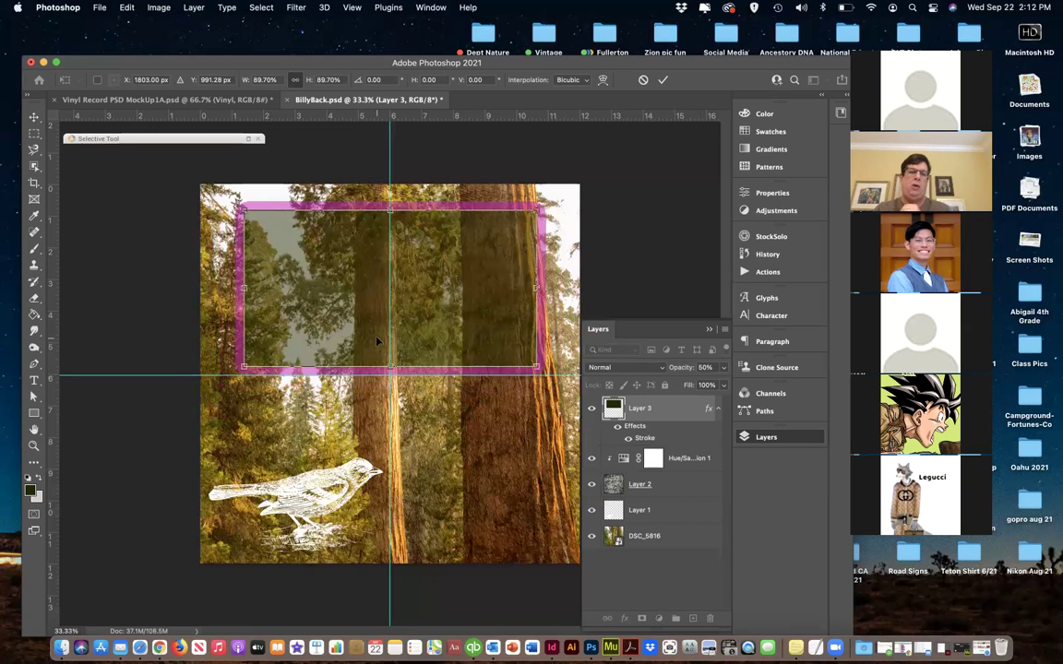
pyautogui.moveTo(376, 342); pyautogui.dragTo(380, 344)
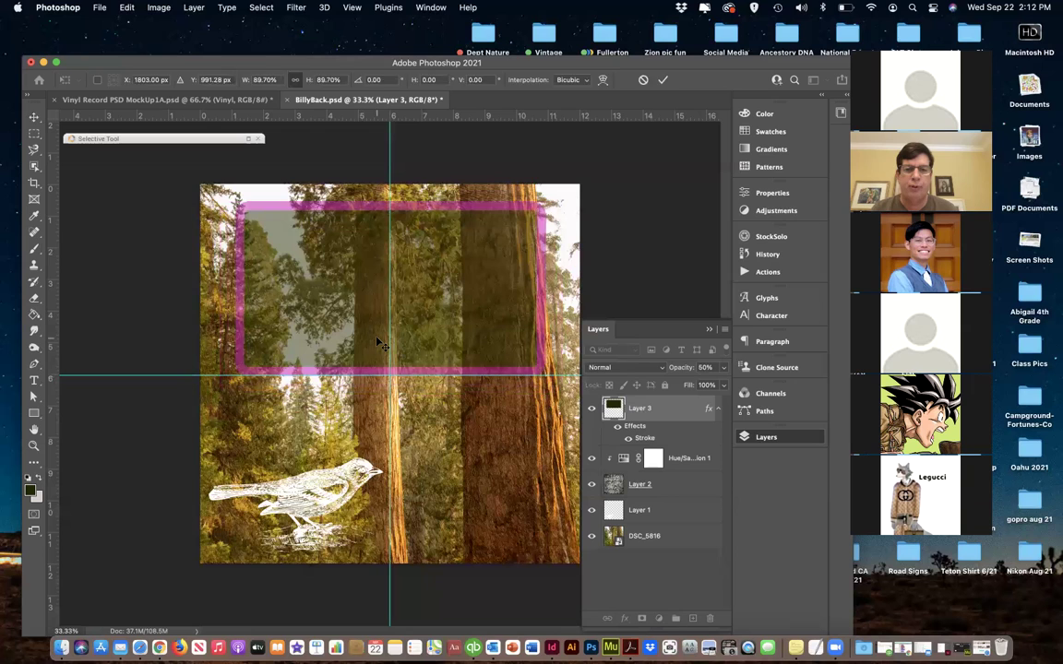
pyautogui.press('Return')
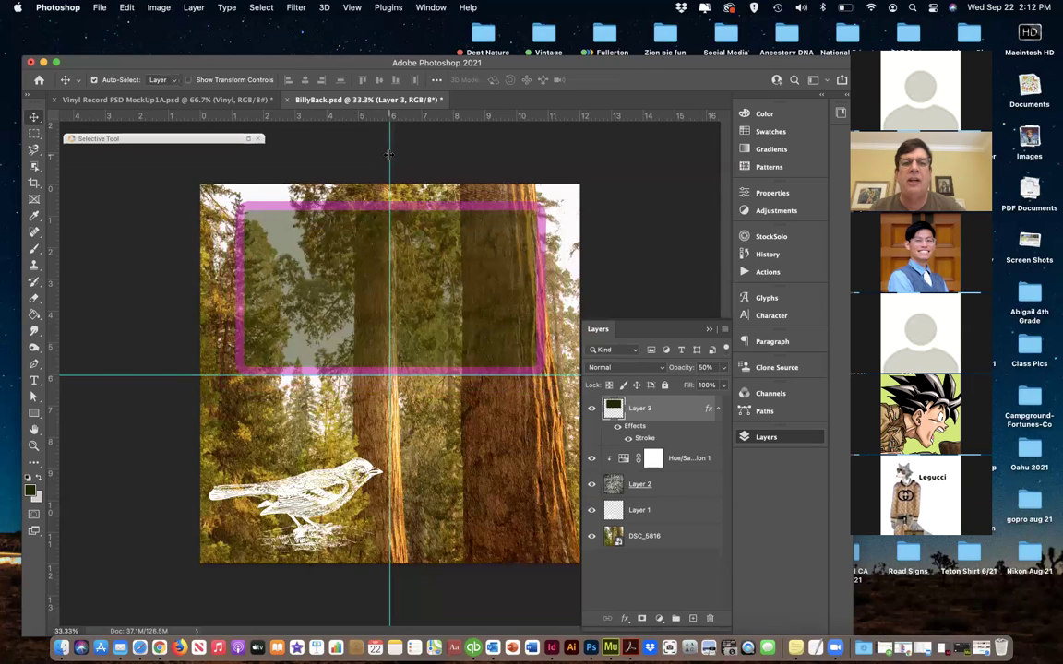
# Try moving the vertical guide to about 7.9 inches and hiding the guides, then restore their visibility and the guide's centred position
pyautogui.moveTo(318, 116); pyautogui.dragTo(449, 155)
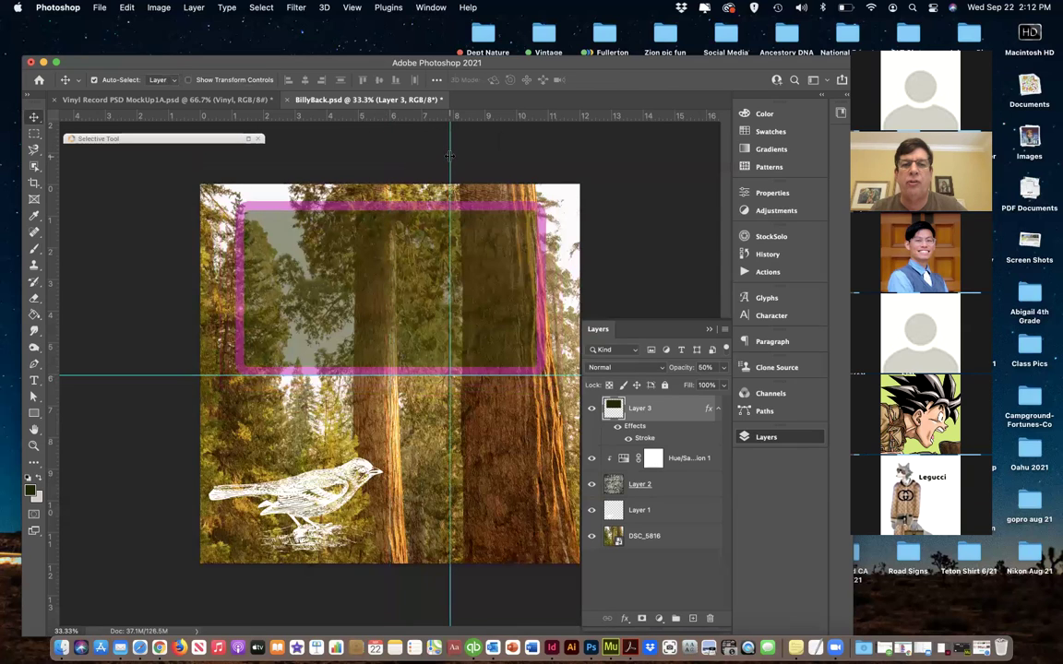
pyautogui.click(431, 7)
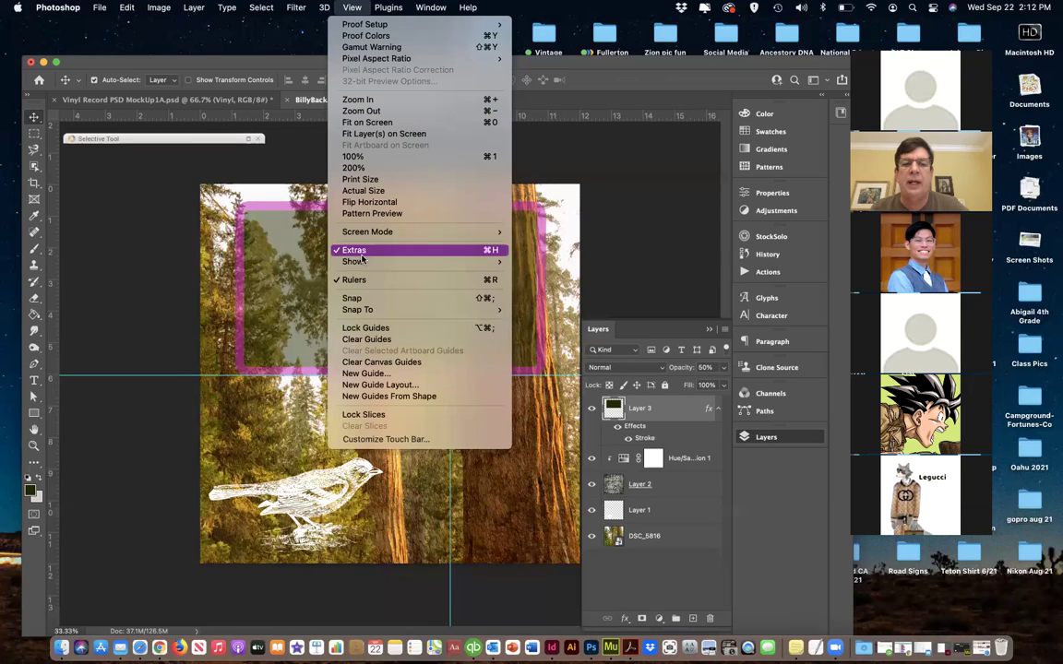
pyautogui.moveTo(361, 262)
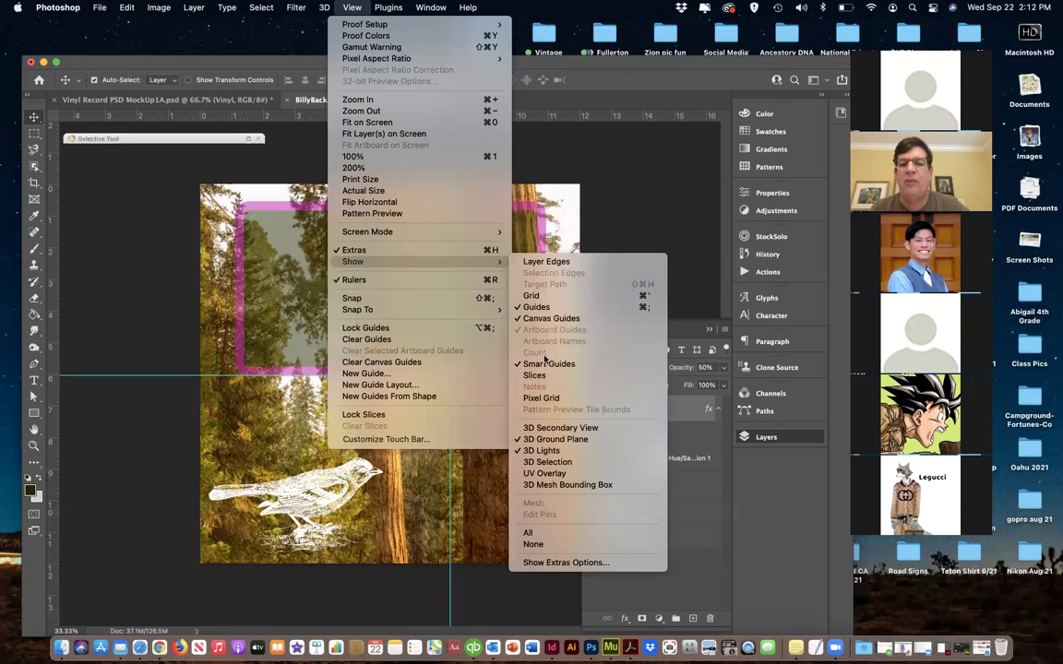
pyautogui.click(648, 310)
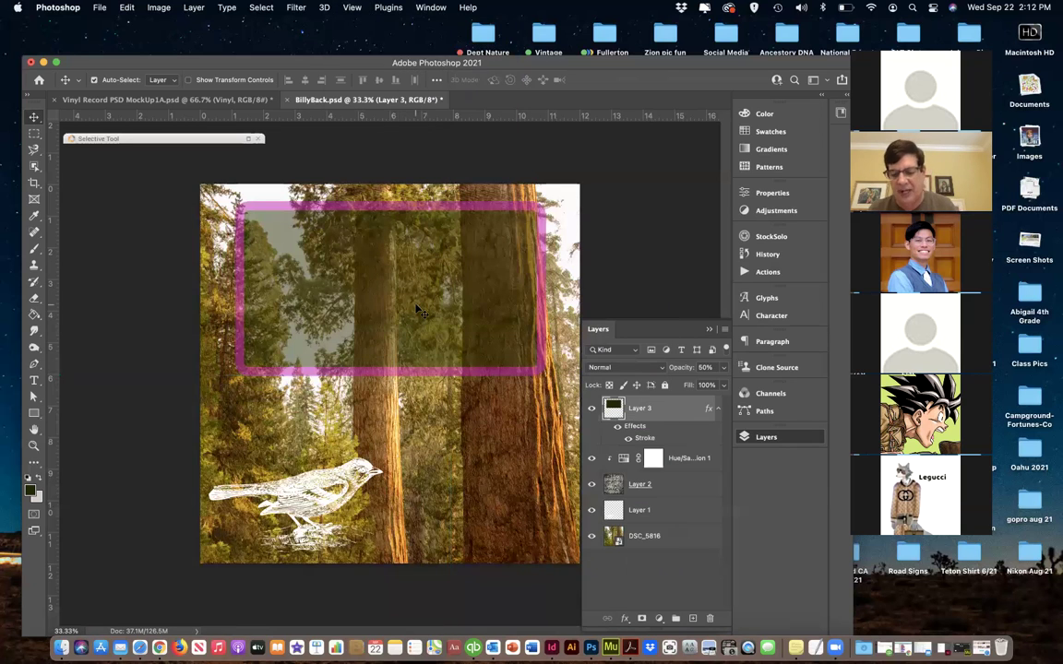
pyautogui.press('super+semicolon')
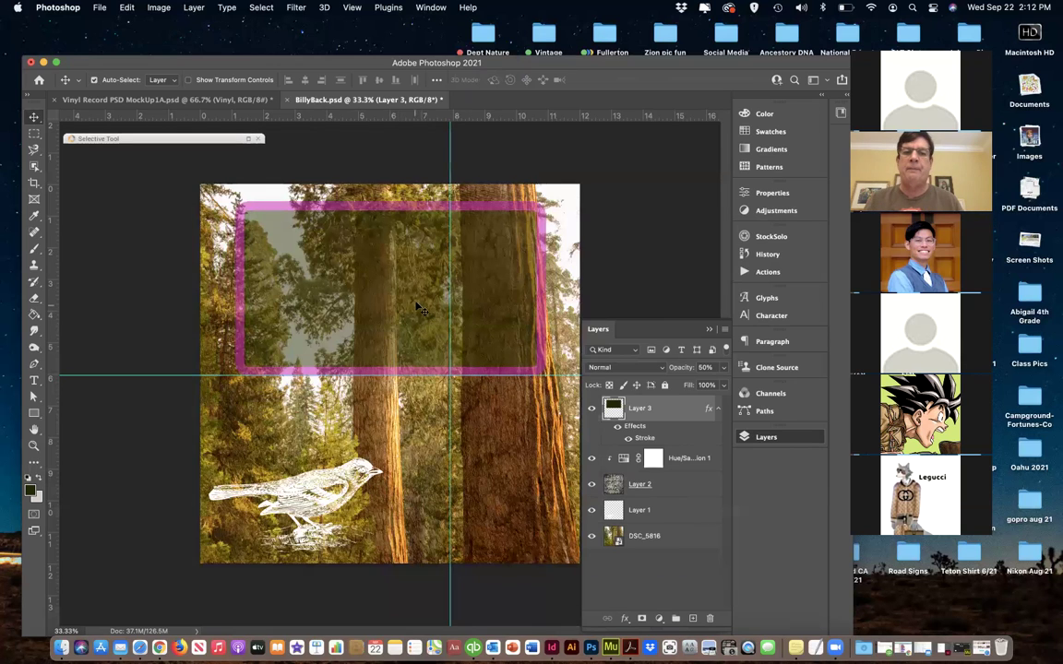
pyautogui.moveTo(449, 157); pyautogui.dragTo(389, 155)
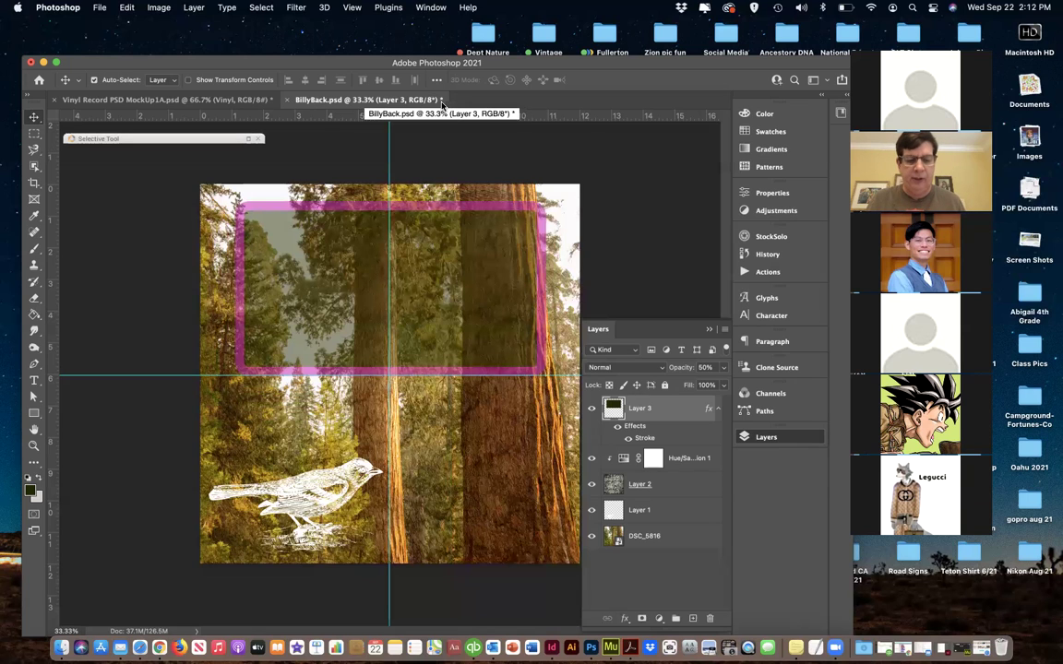
# Save the back cover document
pyautogui.press('super+s')
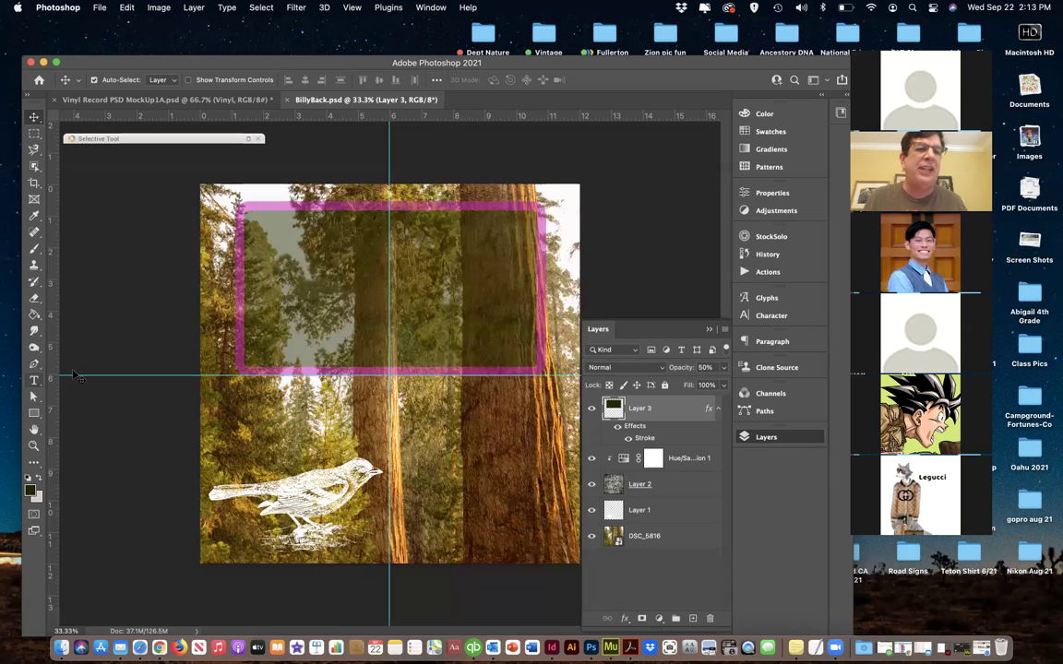
# Add left-aligned horizontal text reading "1. Pianoman" and position it just inside the rounded panel's upper-left corner
pyautogui.click(33, 380)
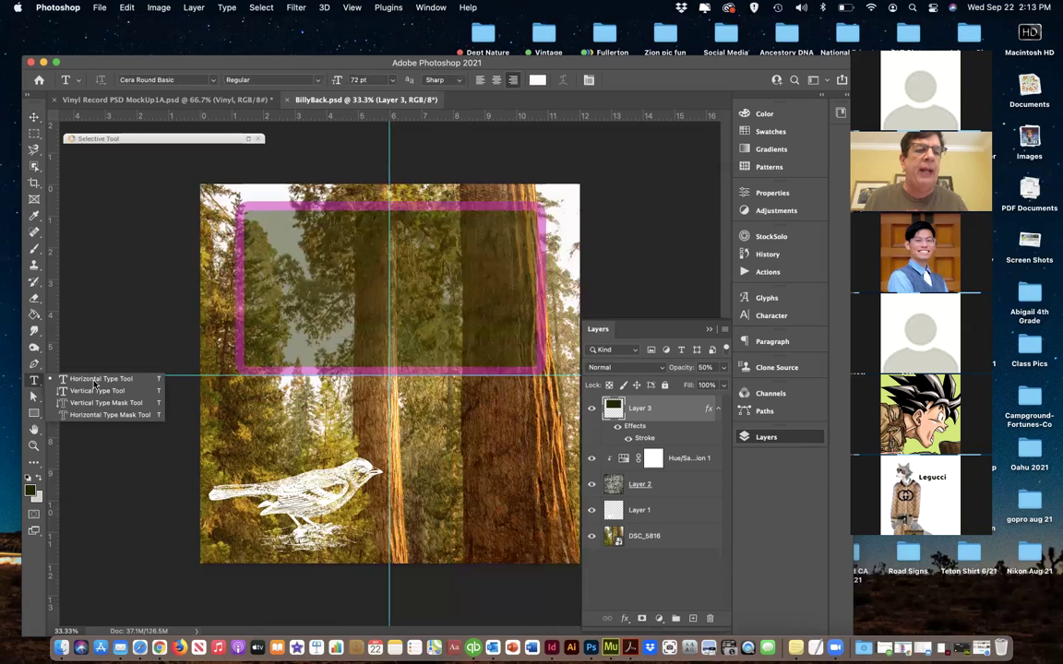
pyautogui.click(92, 380)
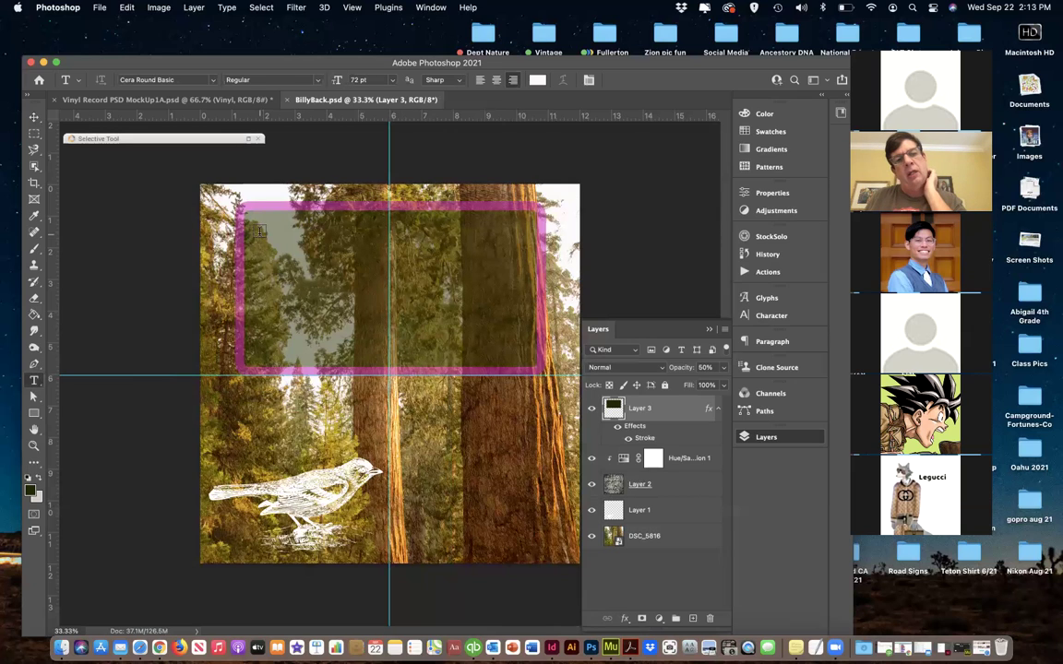
pyautogui.click(260, 234)
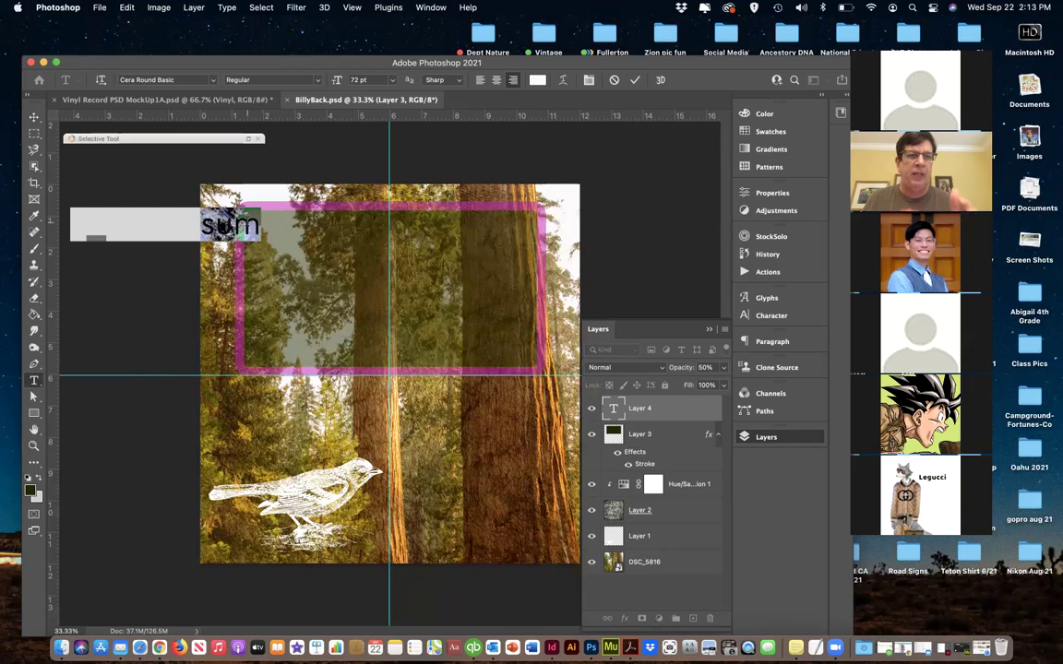
pyautogui.click(480, 81)
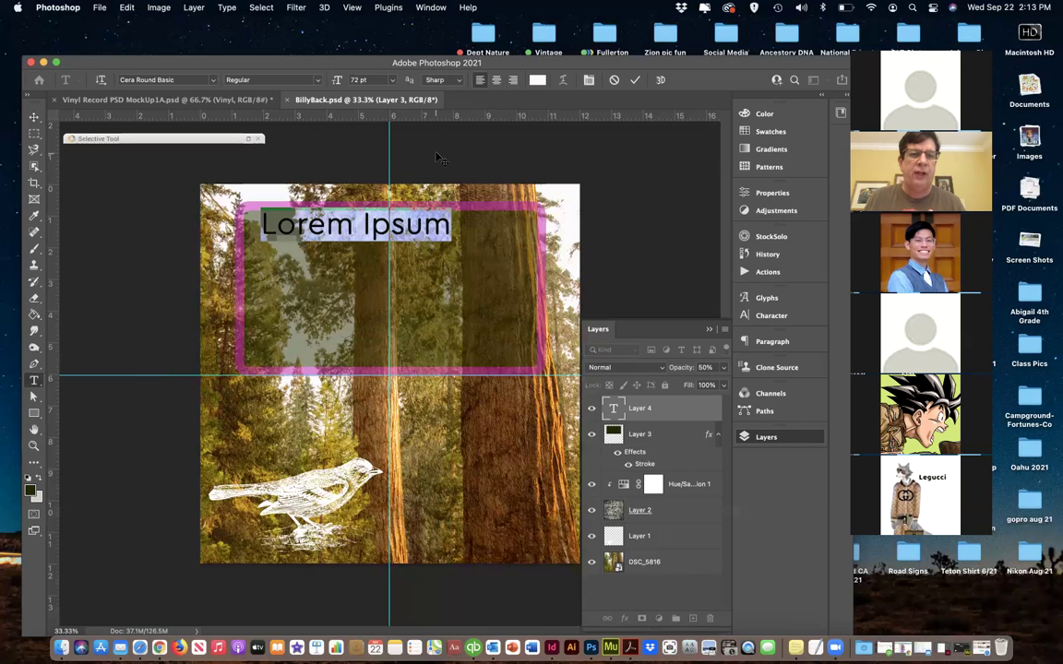
pyautogui.write('1. Pi')
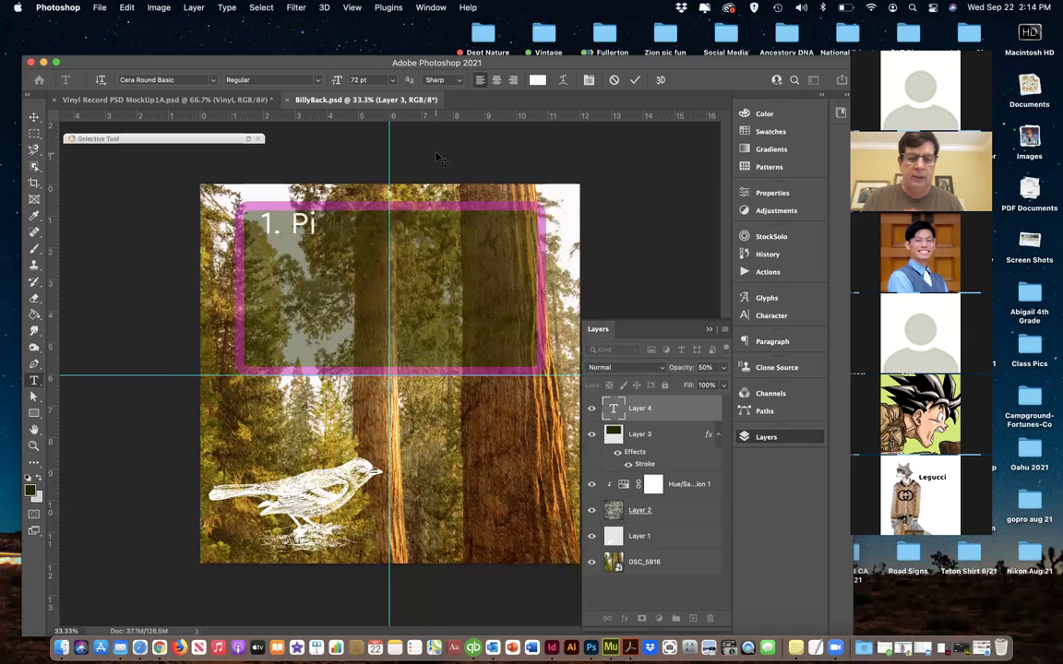
pyautogui.write('ano')
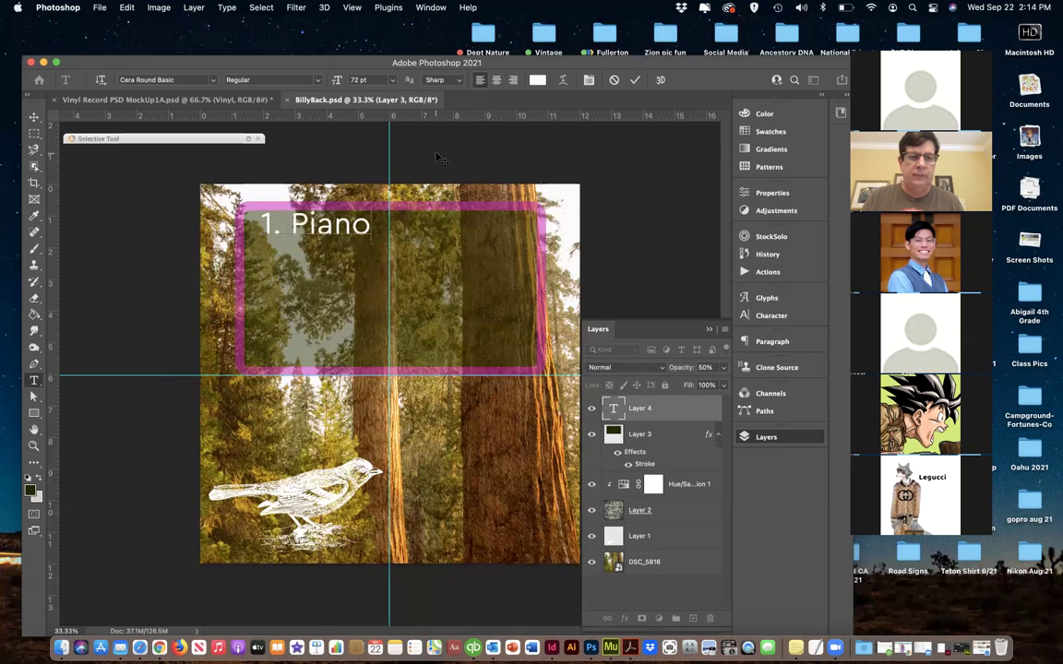
pyautogui.write('man')
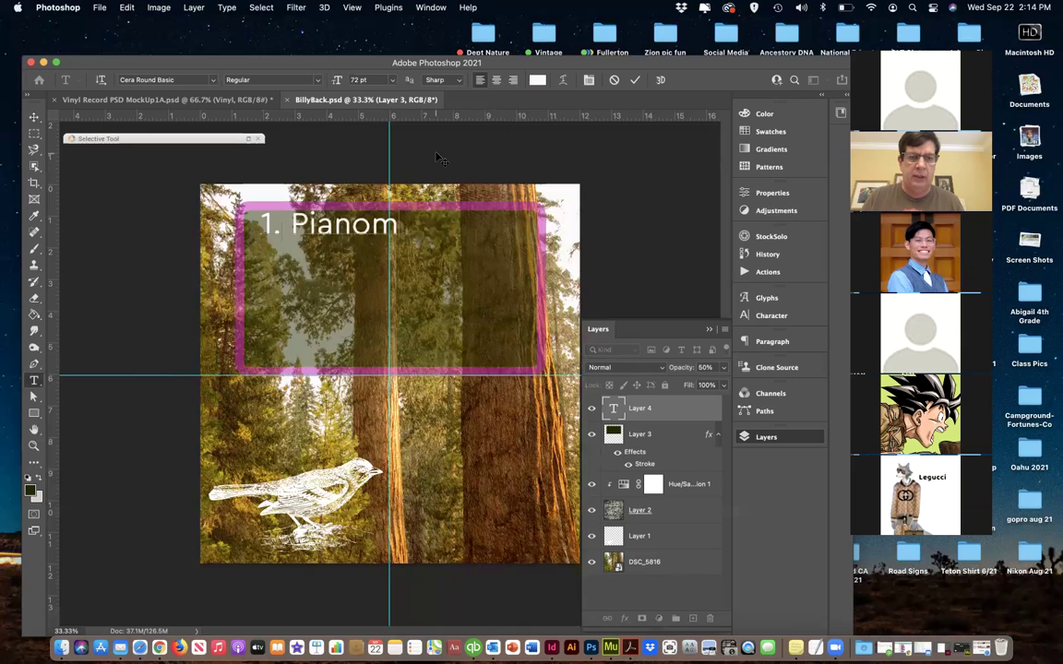
pyautogui.click(33, 120)
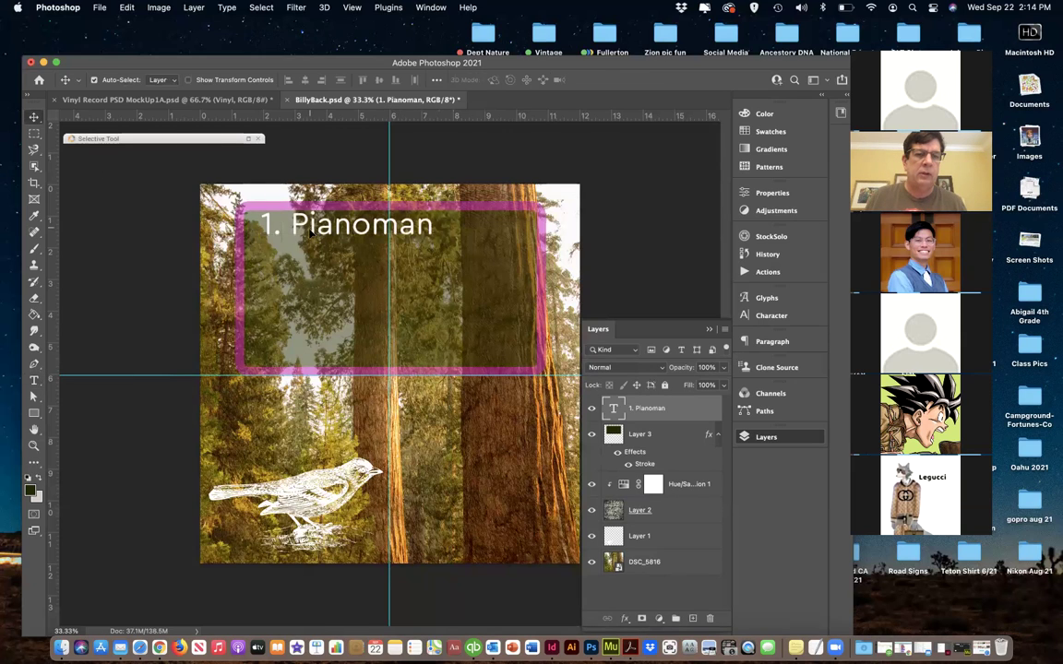
pyautogui.moveTo(312, 230); pyautogui.dragTo(309, 246)
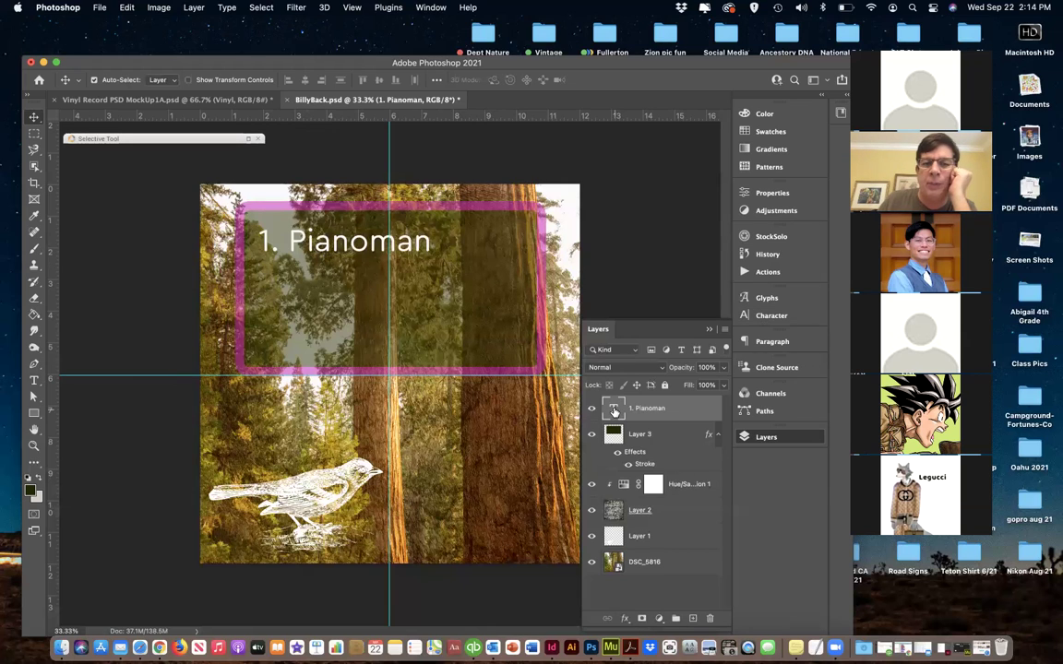
# Select the "1. Pianoman" text and preview fonts on it, including Helvetica, Maranallo, Abolition, Ailerons and Alba
pyautogui.press('Return')
pyautogui.click(749, 316)
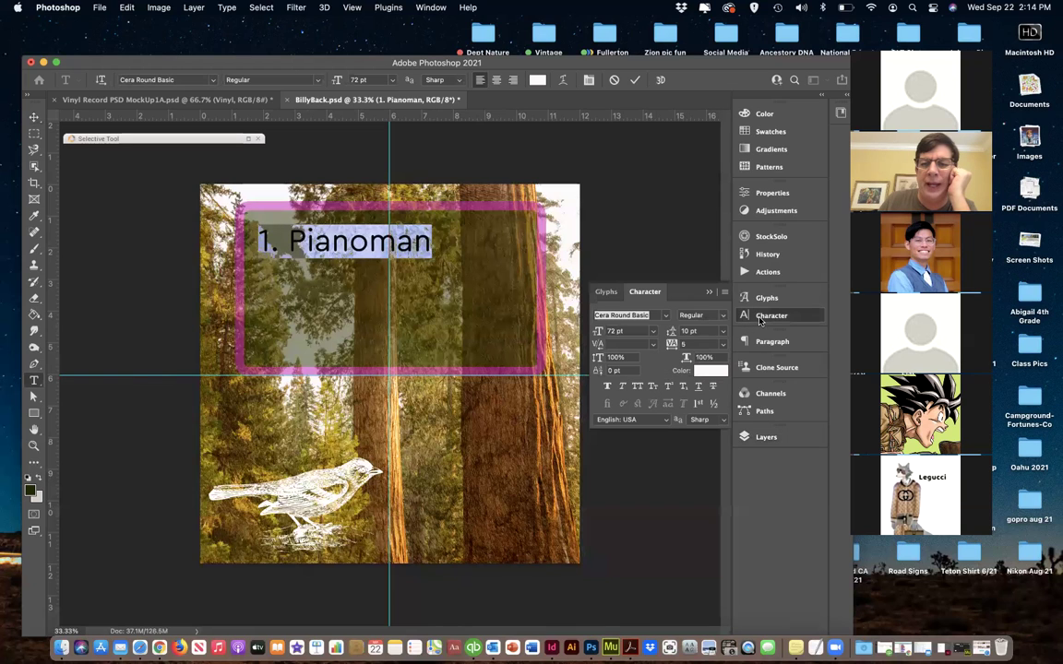
pyautogui.click(666, 319)
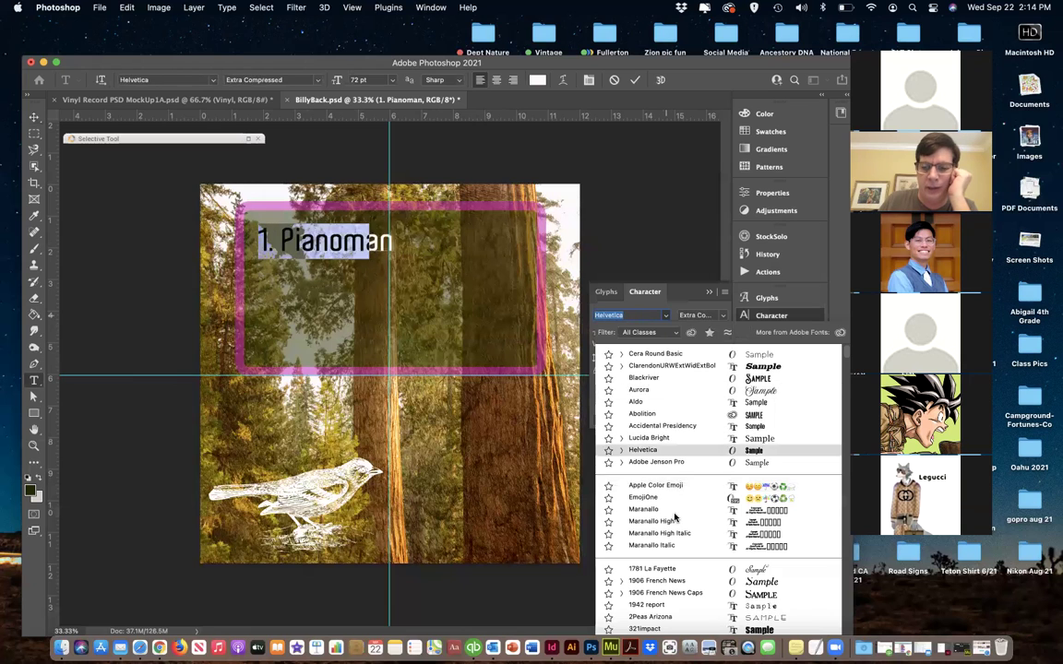
pyautogui.scroll(-2, 675, 512)
pyautogui.scroll(-4, 674, 516)
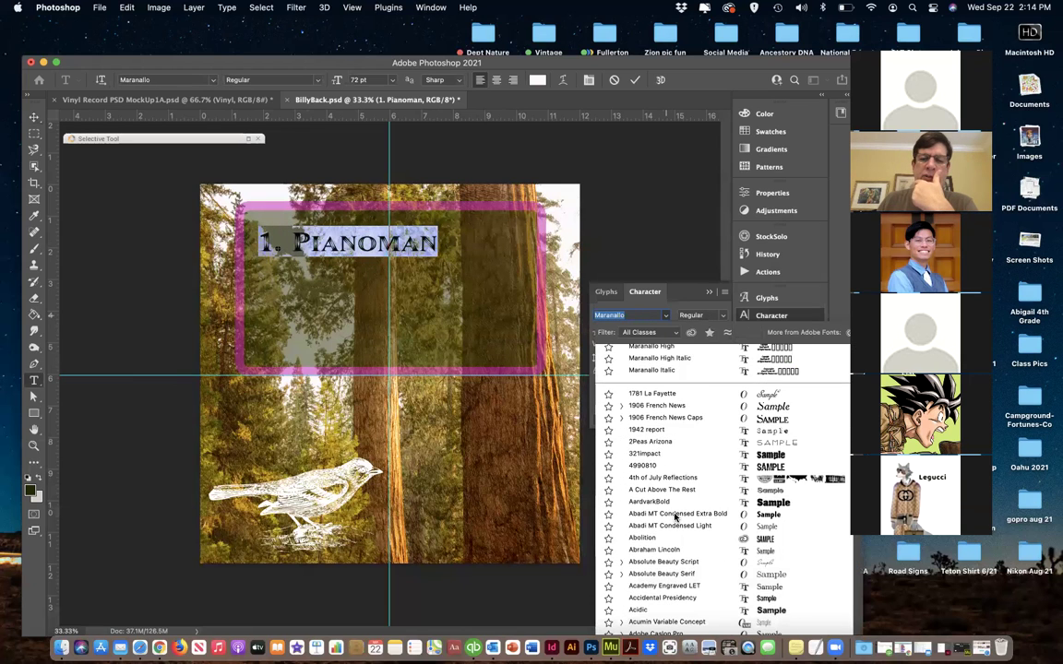
pyautogui.scroll(-1, 676, 517)
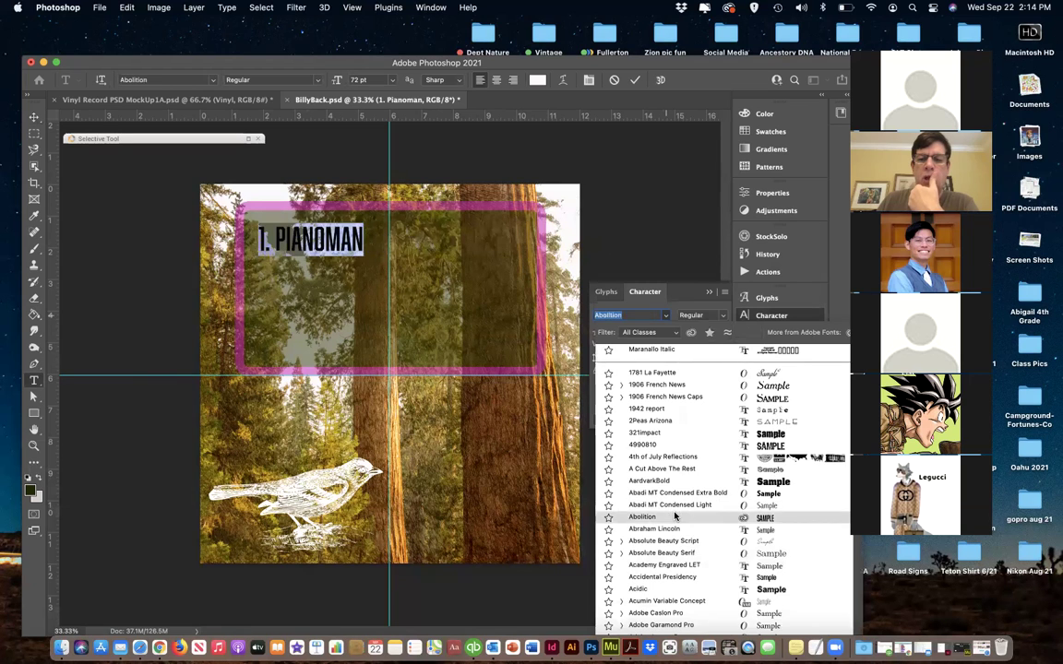
pyautogui.scroll(-4, 673, 513)
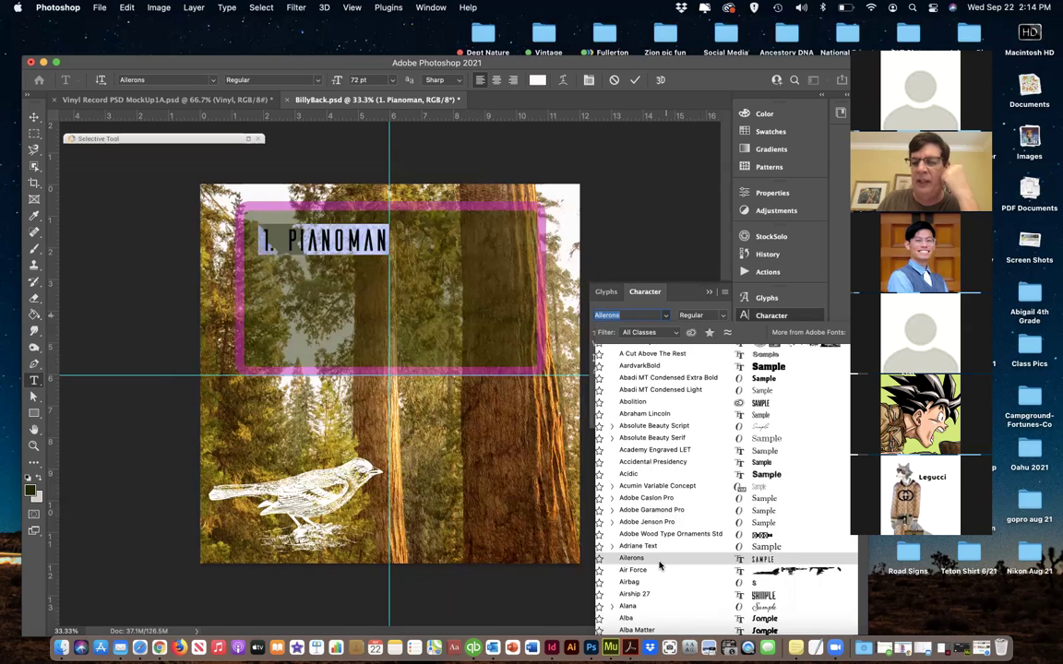
pyautogui.scroll(-3, 653, 561)
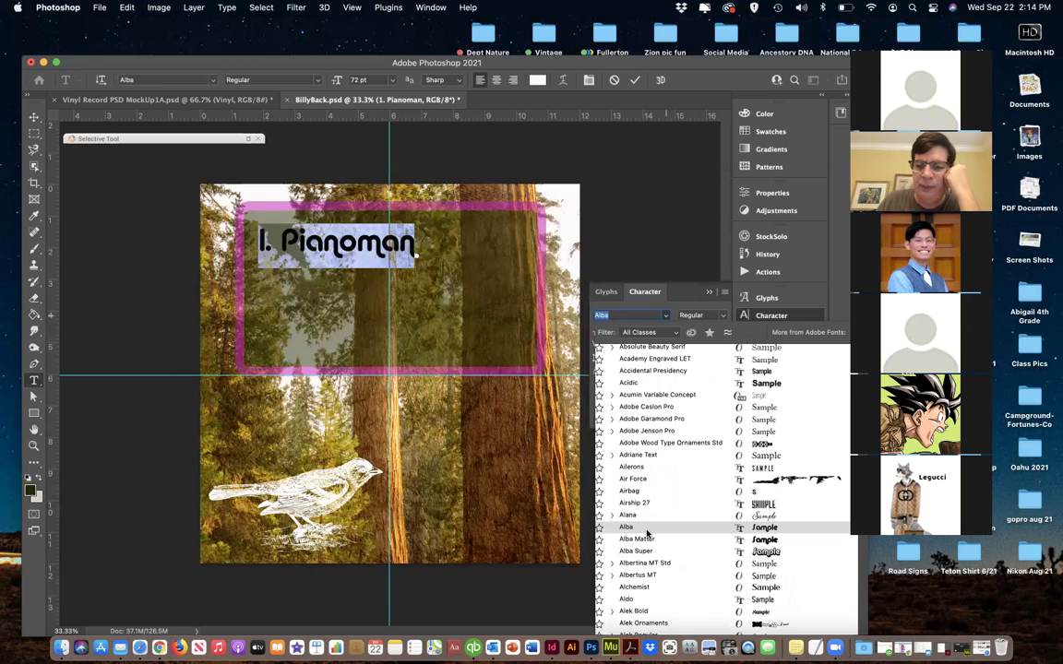
# Set the selected "1. Pianoman" text to the Alvar Essential font in the Bold style
pyautogui.scroll(-1, 645, 533)
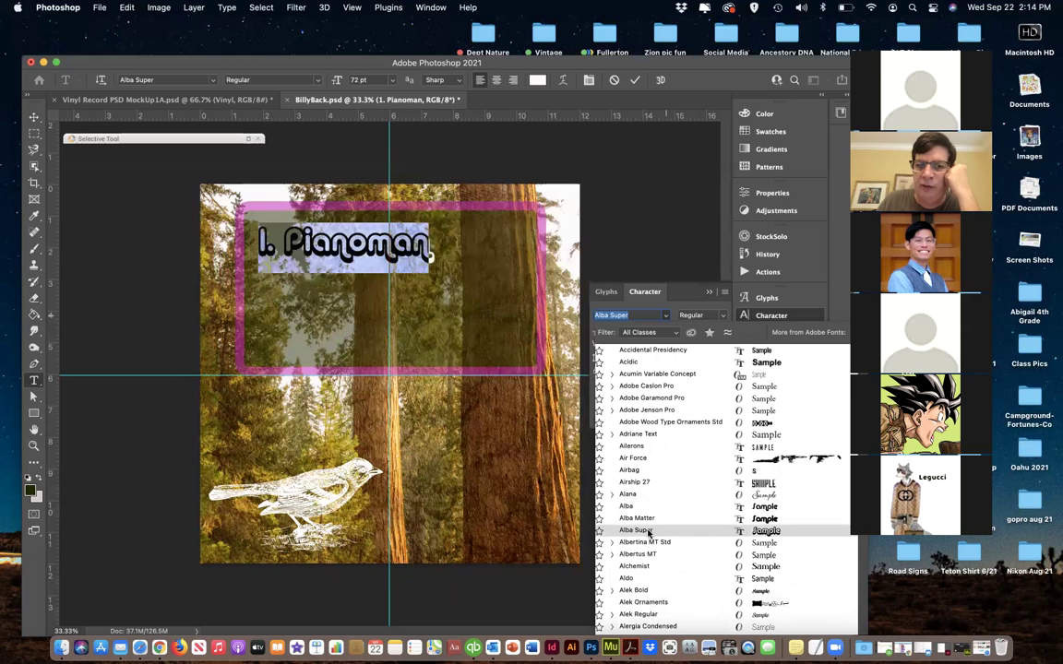
pyautogui.scroll(-5, 649, 533)
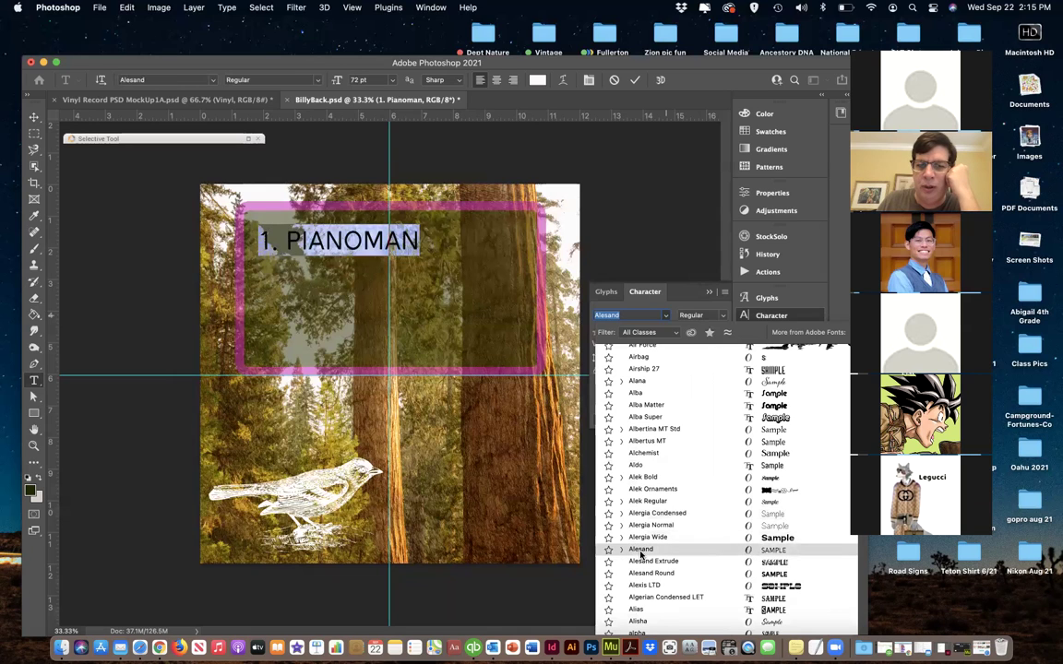
pyautogui.scroll(-3, 640, 558)
pyautogui.scroll(-2, 639, 559)
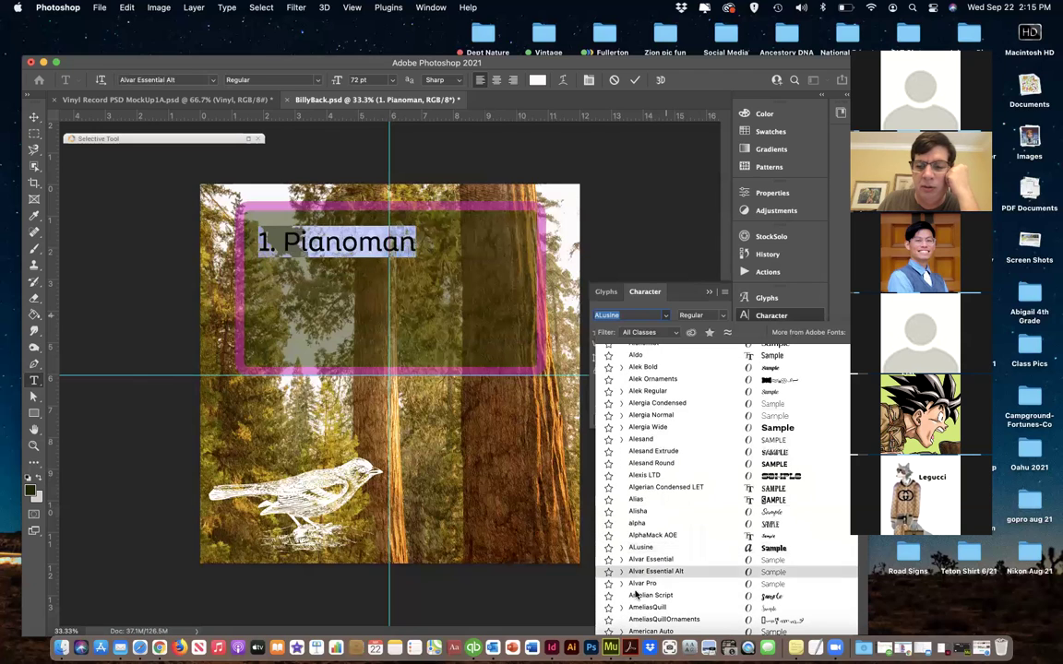
pyautogui.scroll(-2, 633, 581)
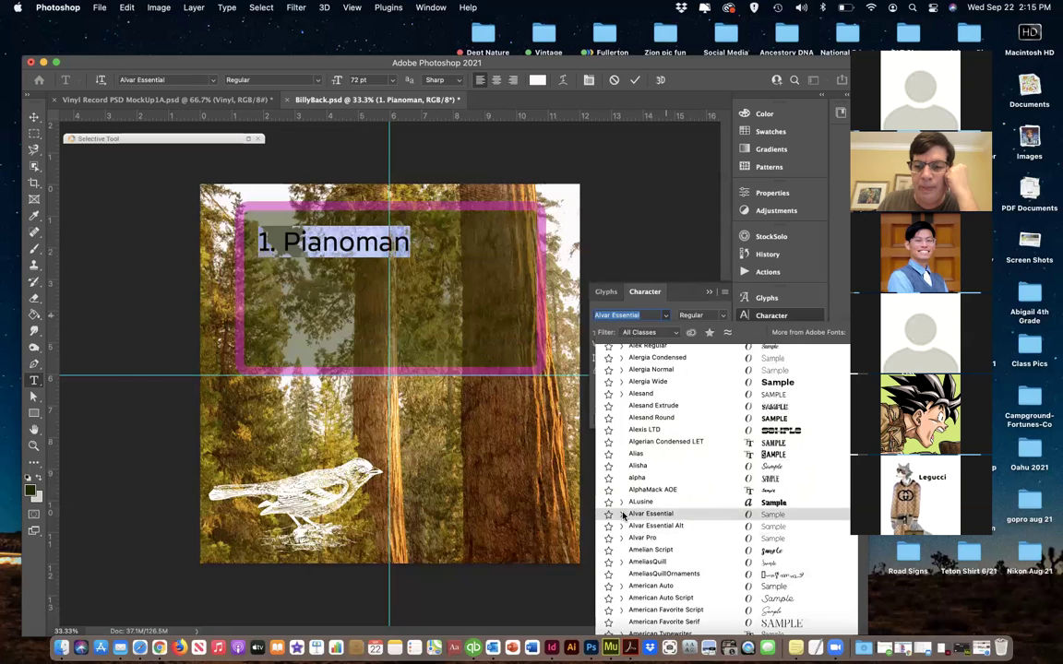
pyautogui.click(621, 514)
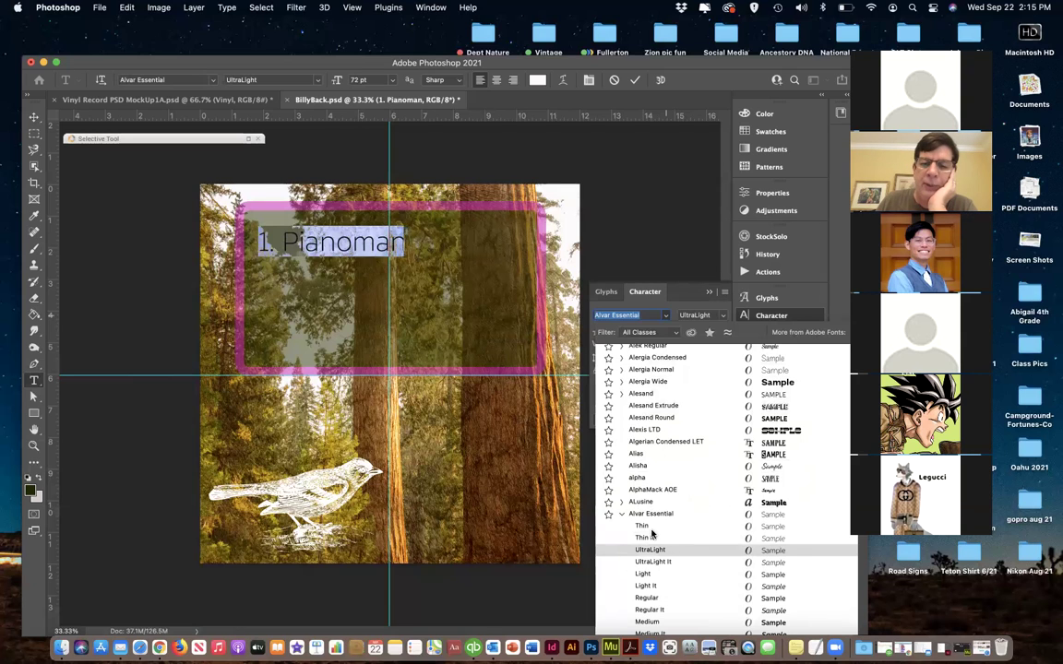
pyautogui.click(666, 513)
pyautogui.scroll(-3, 664, 524)
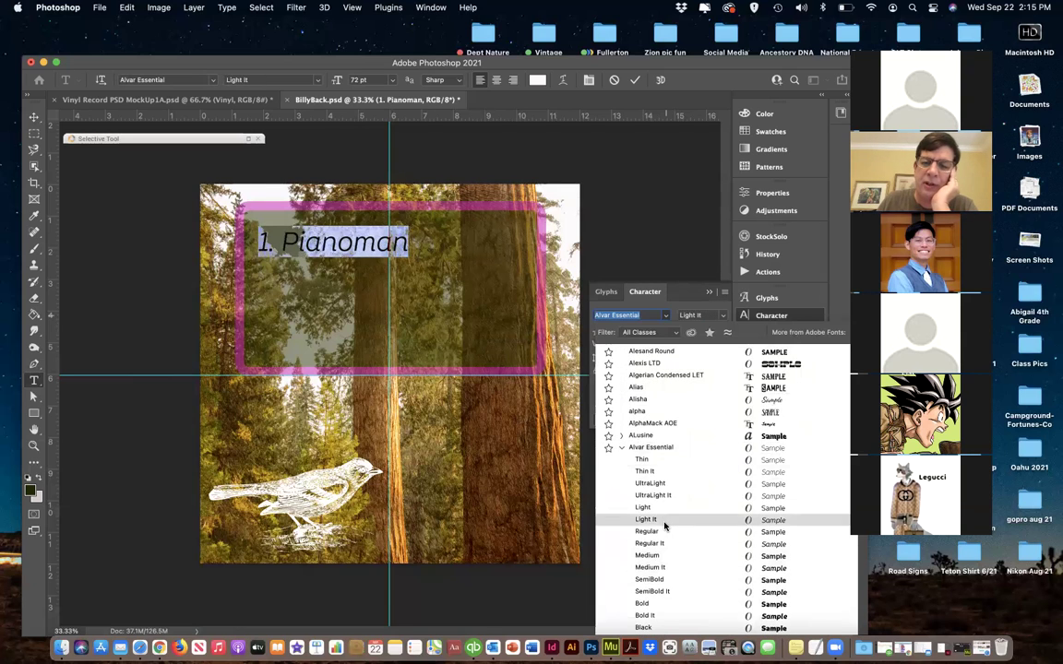
pyautogui.click(672, 459)
pyautogui.scroll(-2, 672, 459)
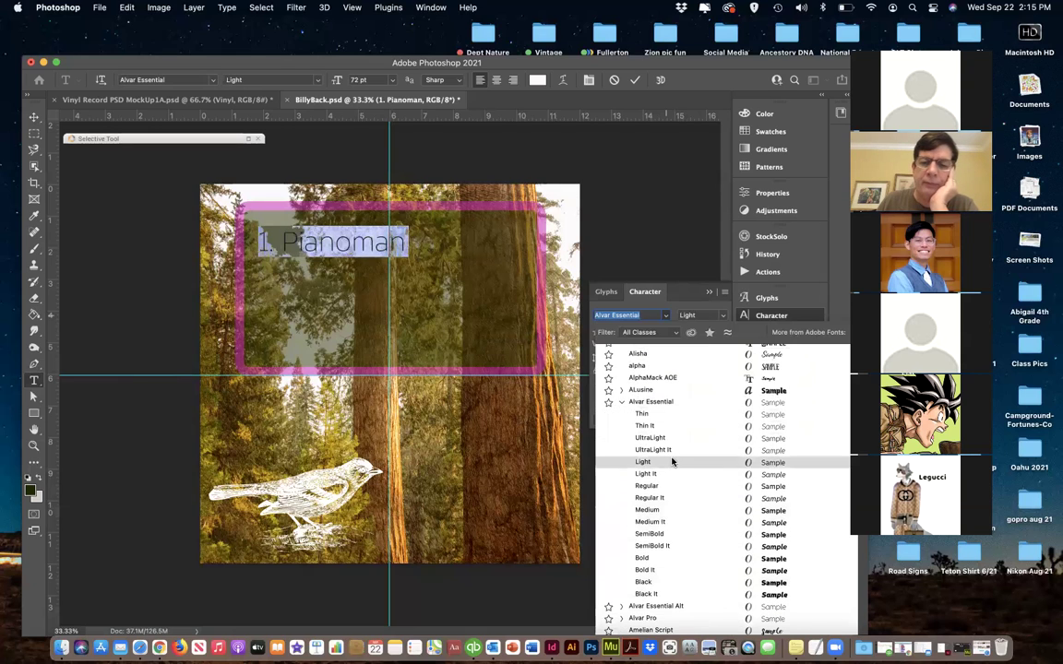
pyautogui.click(648, 582)
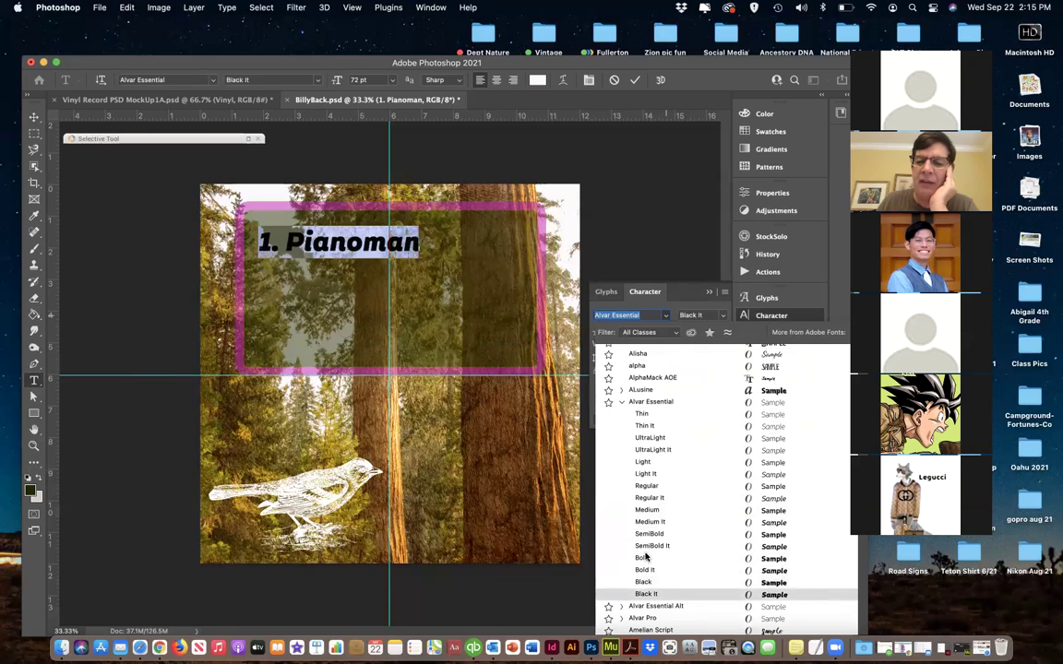
pyautogui.click(646, 417)
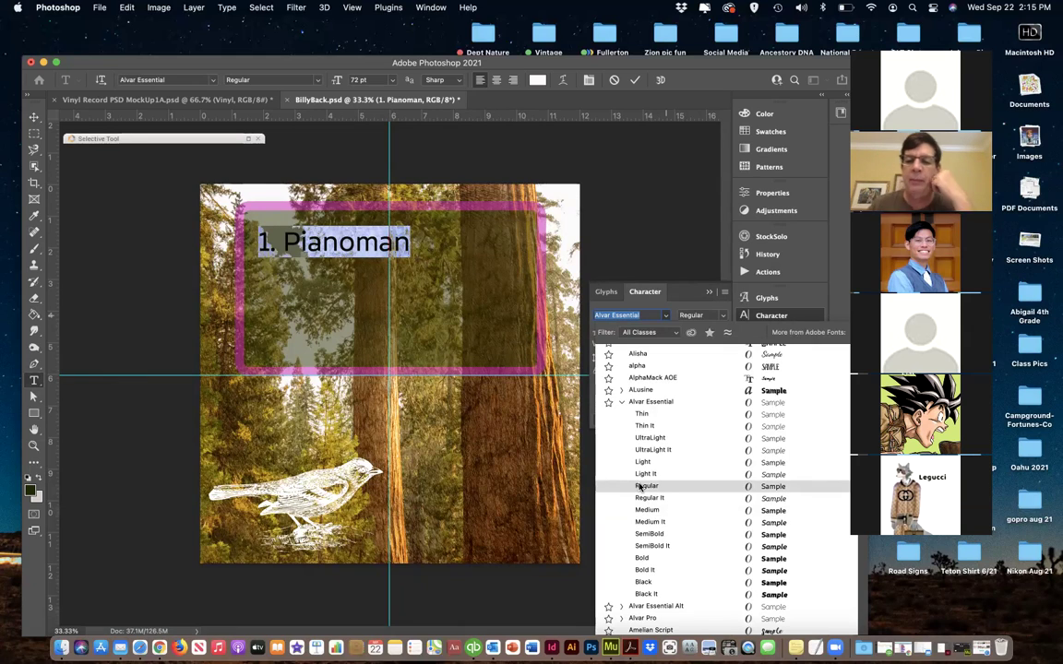
pyautogui.click(641, 559)
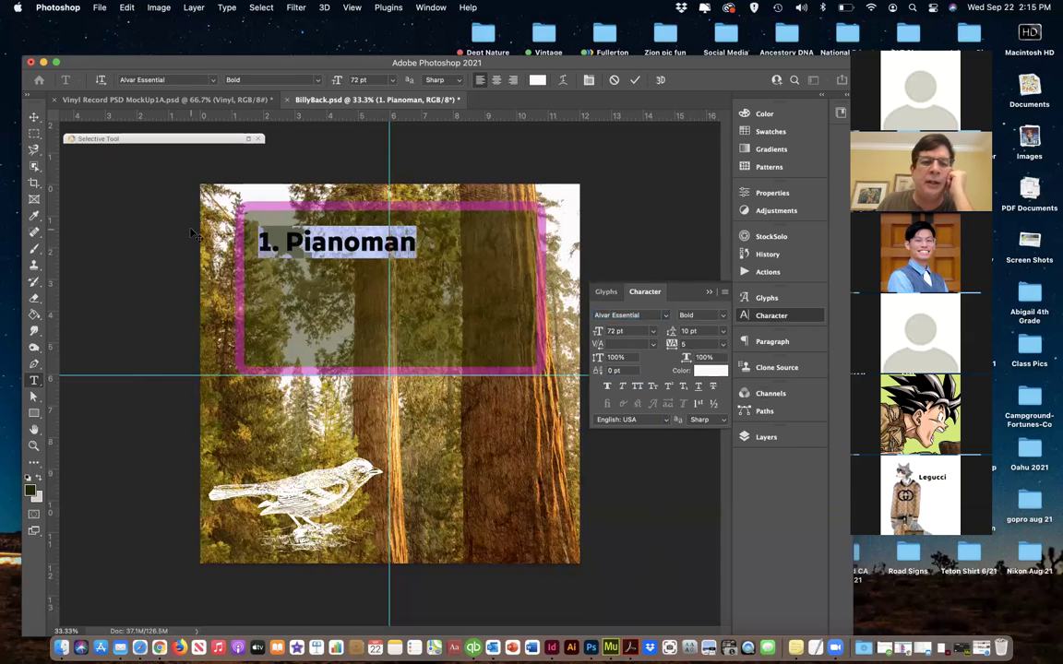
# Duplicate the "1. Pianoman" text layer and place the copy directly beneath the original
pyautogui.click(34, 118)
pyautogui.moveTo(313, 227); pyautogui.dragTo(338, 272)
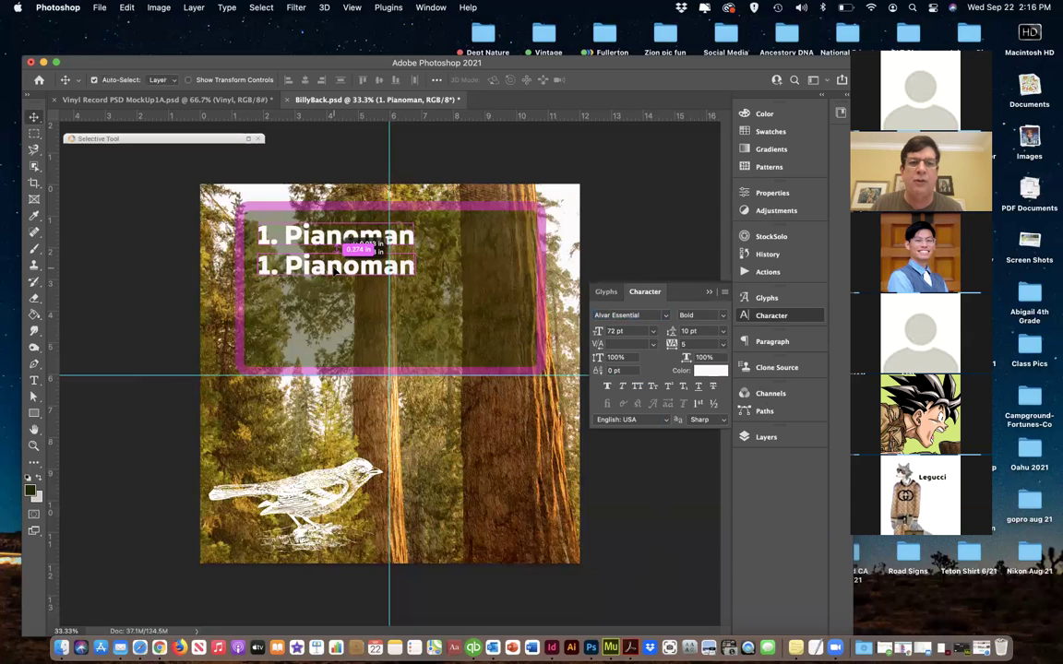
pyautogui.moveTo(337, 268); pyautogui.dragTo(337, 268)
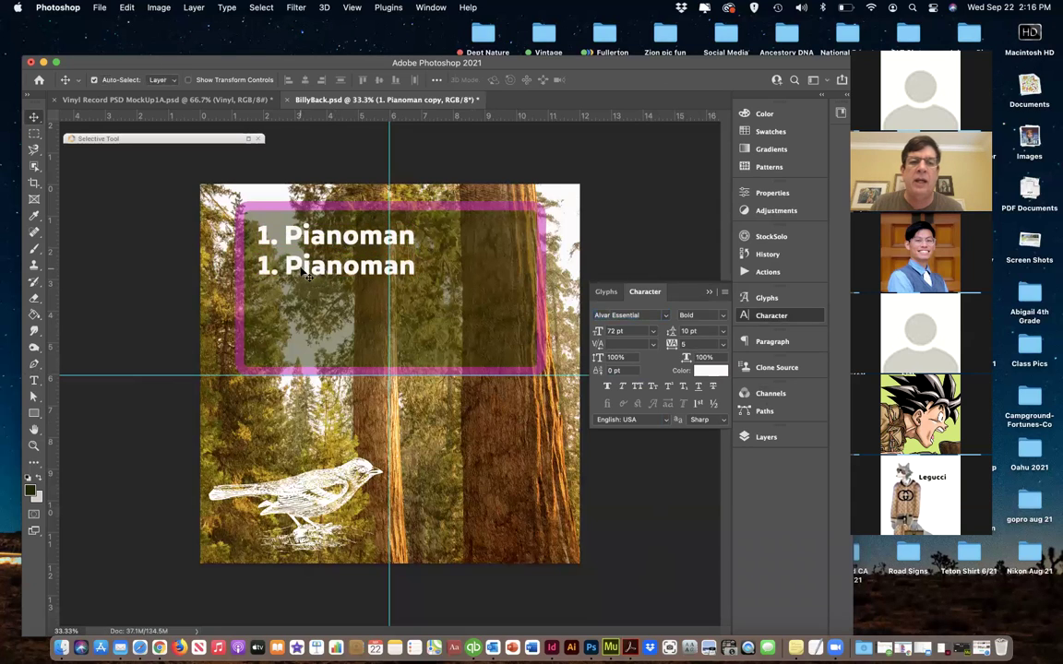
# Change the duplicated line to "2. Saturday Night" and move it slightly closer to the line above
pyautogui.doubleClick(273, 267)
pyautogui.click(273, 267)
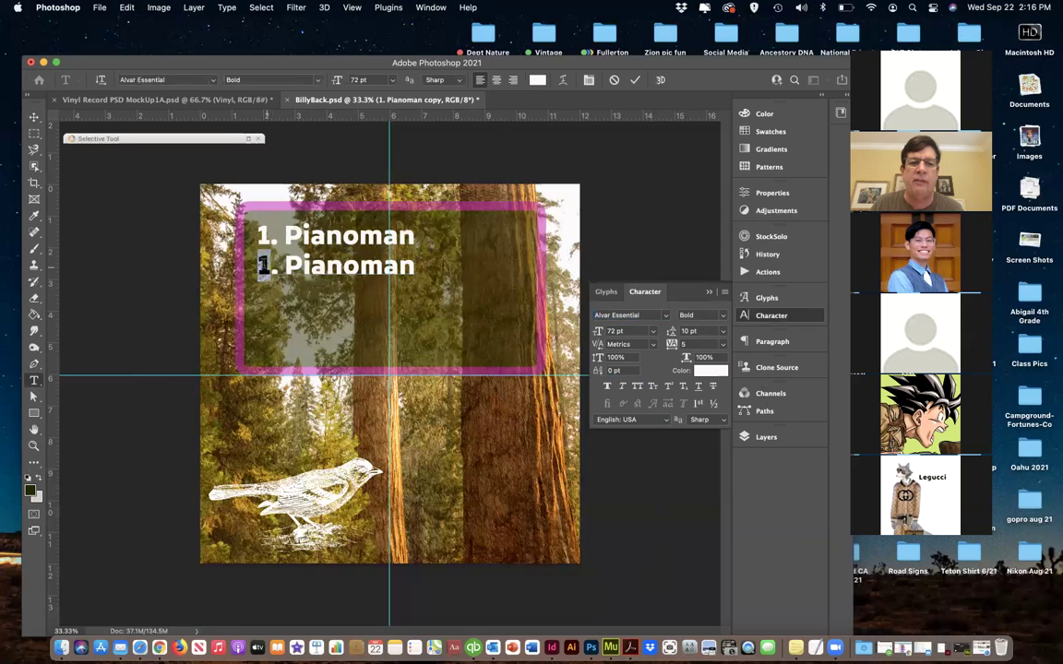
pyautogui.press('BackSpace')
pyautogui.write('2')
pyautogui.moveTo(288, 266); pyautogui.dragTo(432, 266)
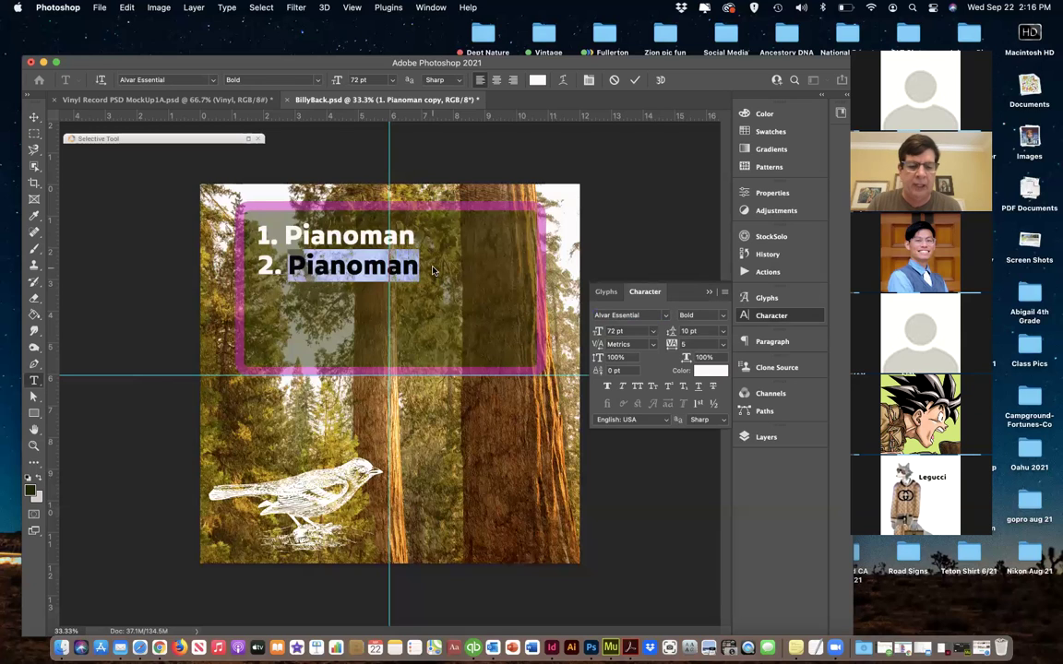
pyautogui.write('Satu')
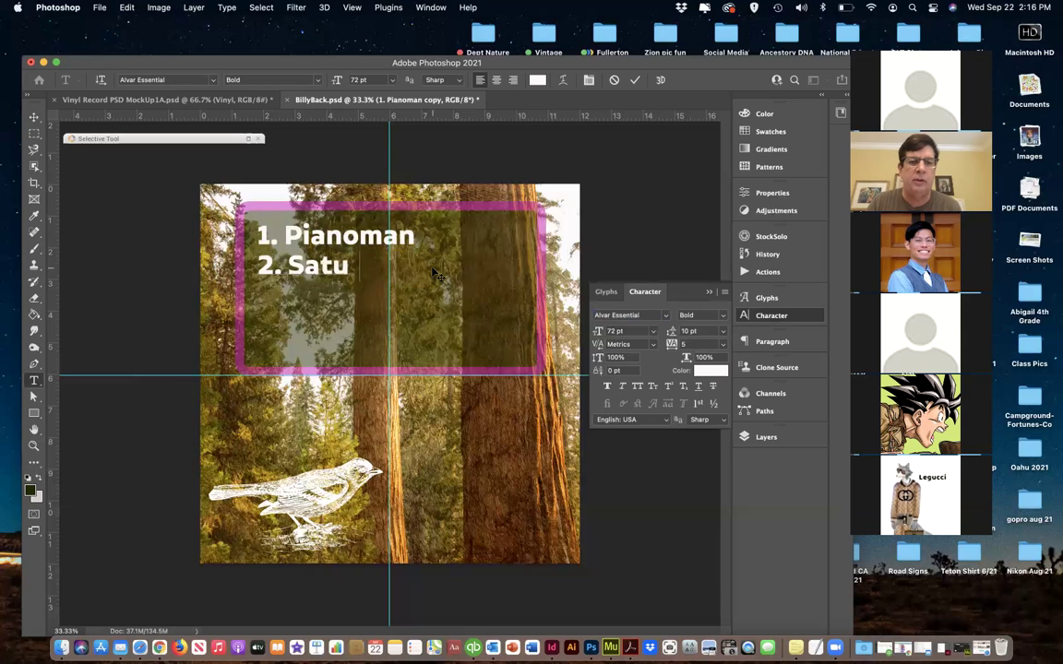
pyautogui.write('rday Night')
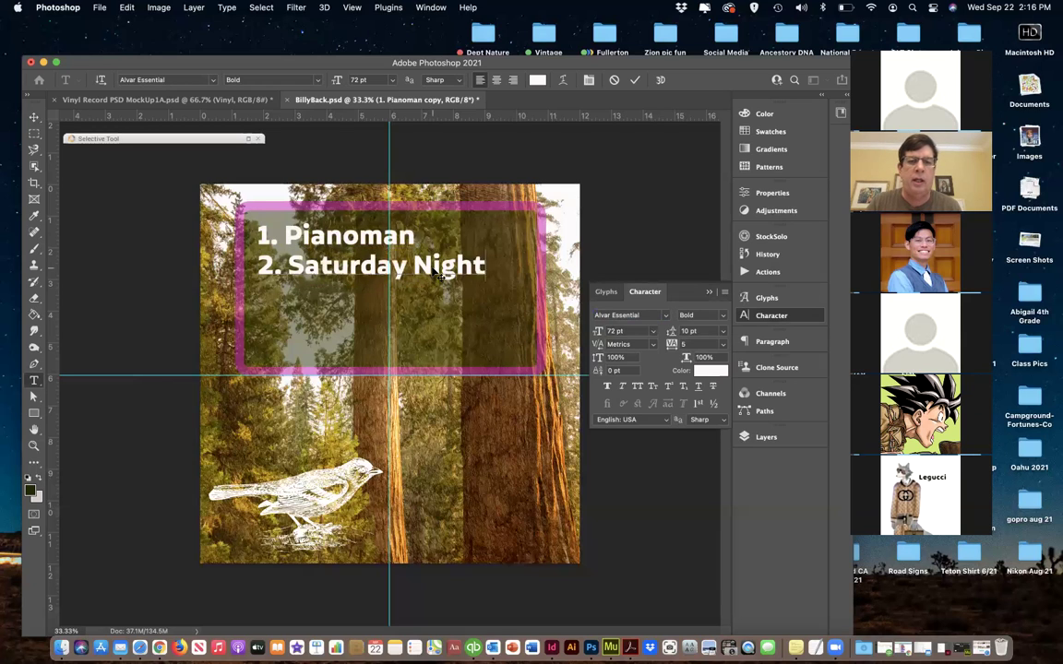
pyautogui.click(33, 117)
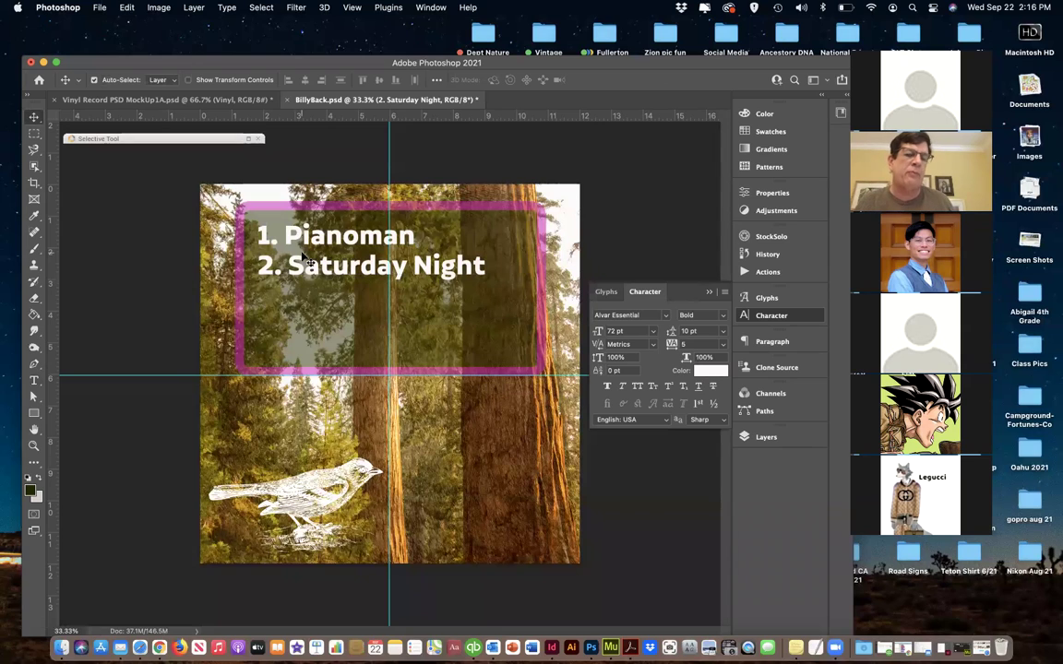
pyautogui.moveTo(298, 233); pyautogui.dragTo(298, 254)
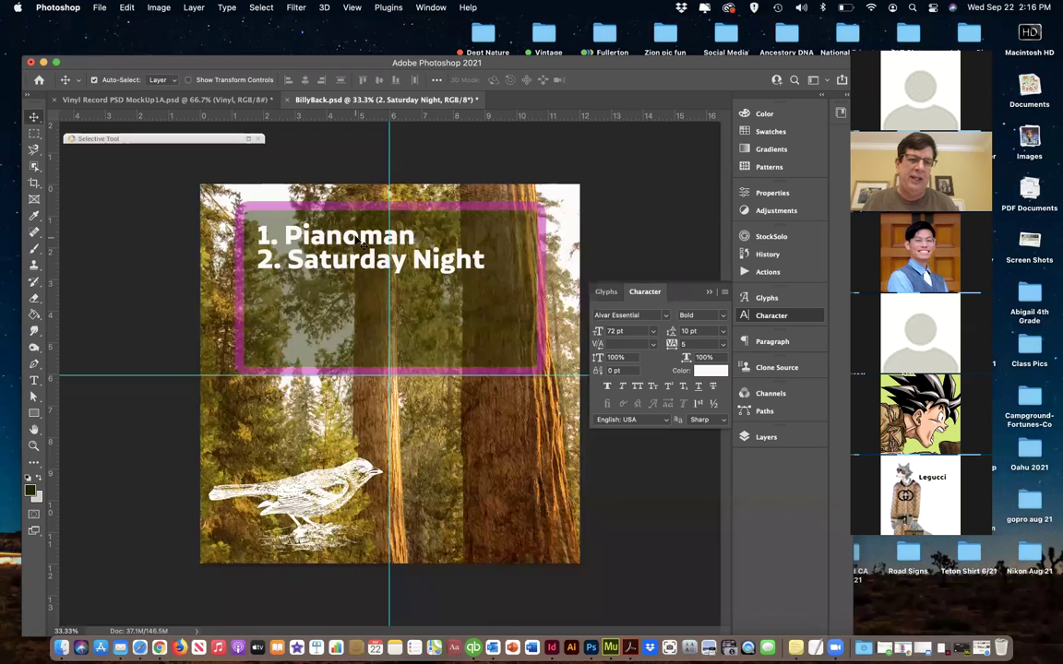
# Select both song title lines and duplicate them together just beneath the originals with matching spacing
pyautogui.click(356, 242)
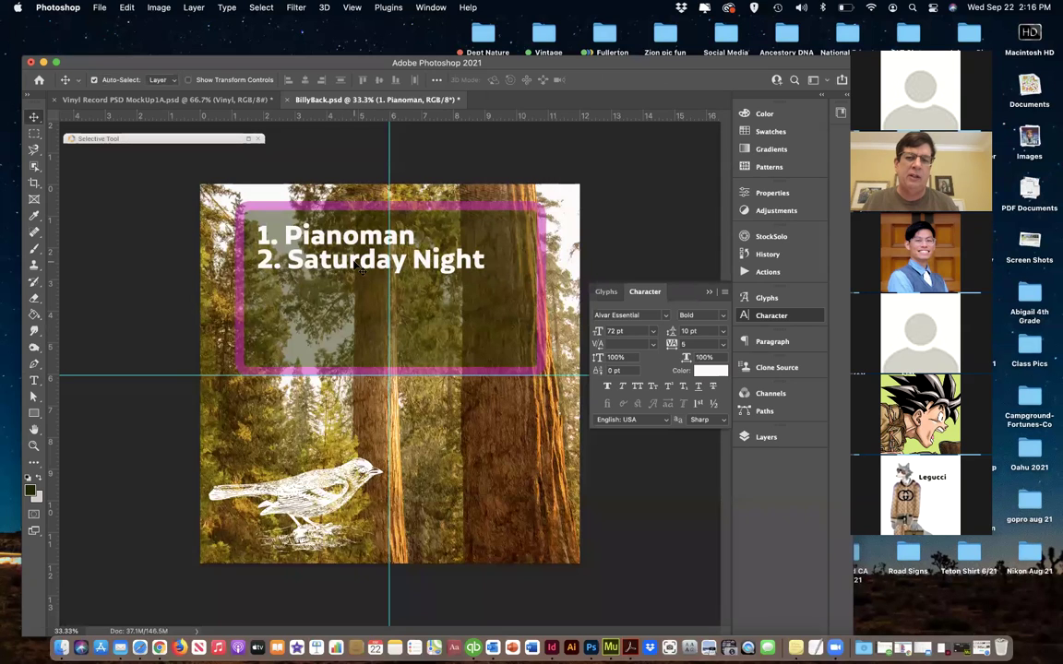
pyautogui.click(358, 265)
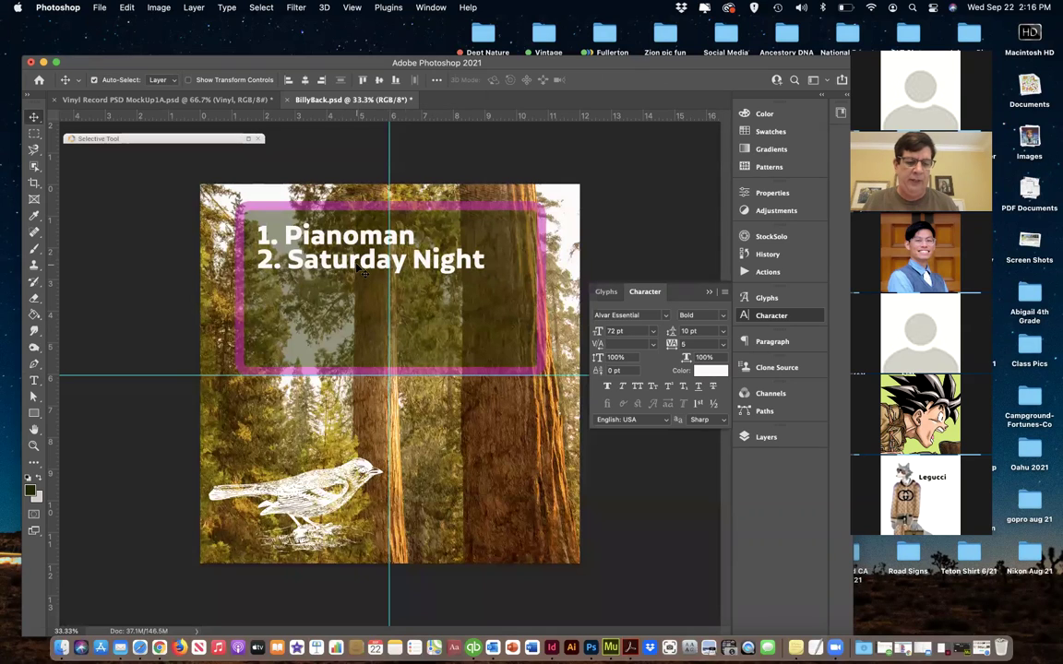
pyautogui.moveTo(353, 266); pyautogui.dragTo(351, 318)
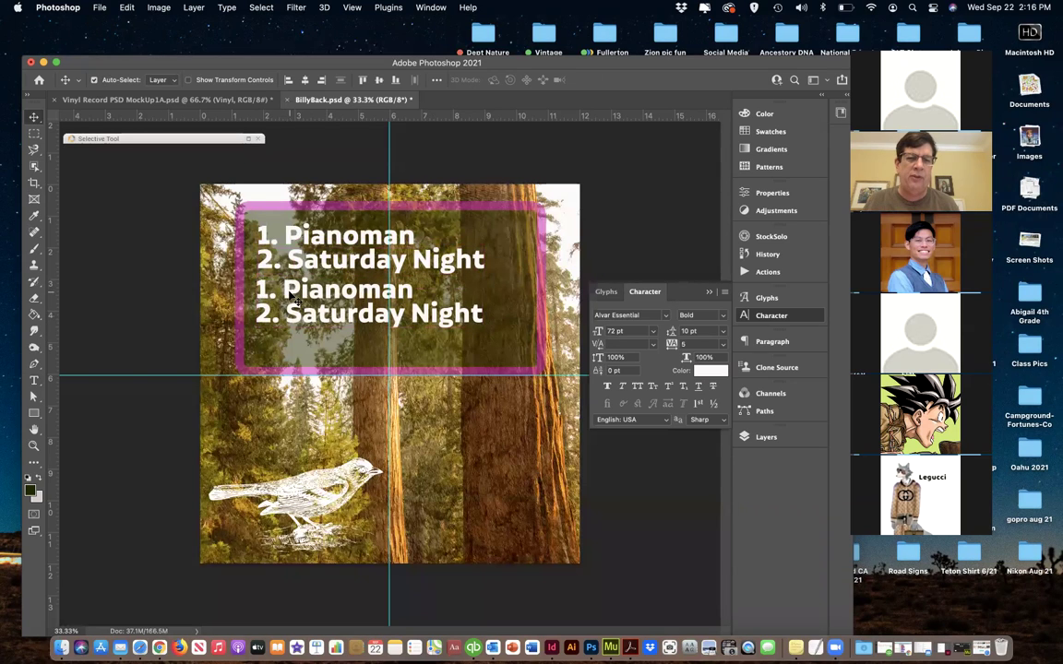
pyautogui.moveTo(293, 302); pyautogui.dragTo(292, 297)
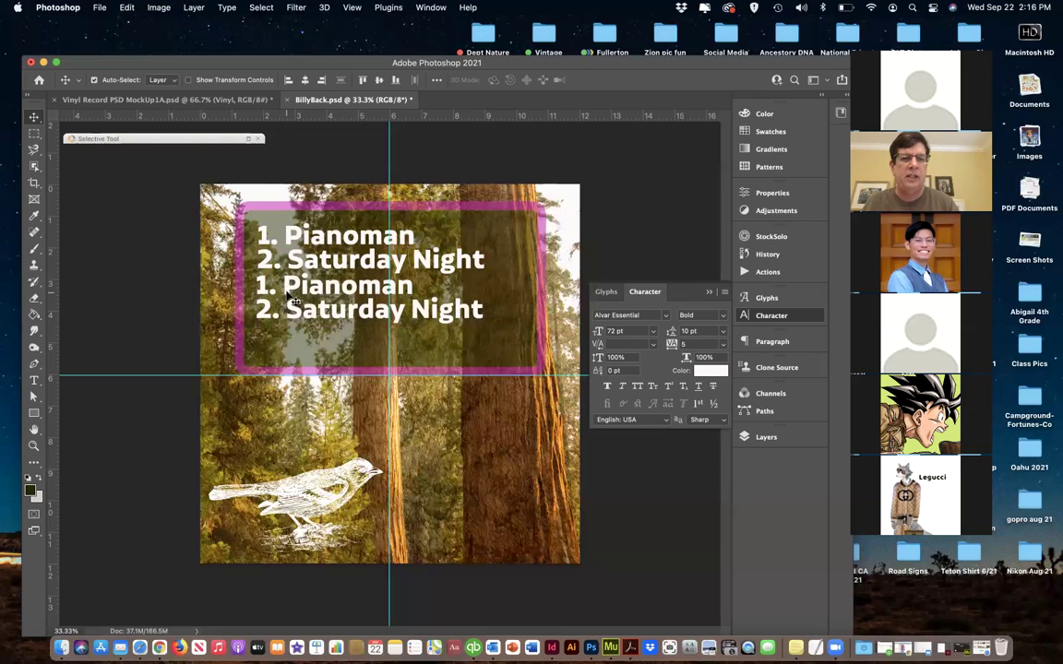
# Delete all the text of the duplicated "2. Saturday Night" line and commit the edit
pyautogui.click(35, 134)
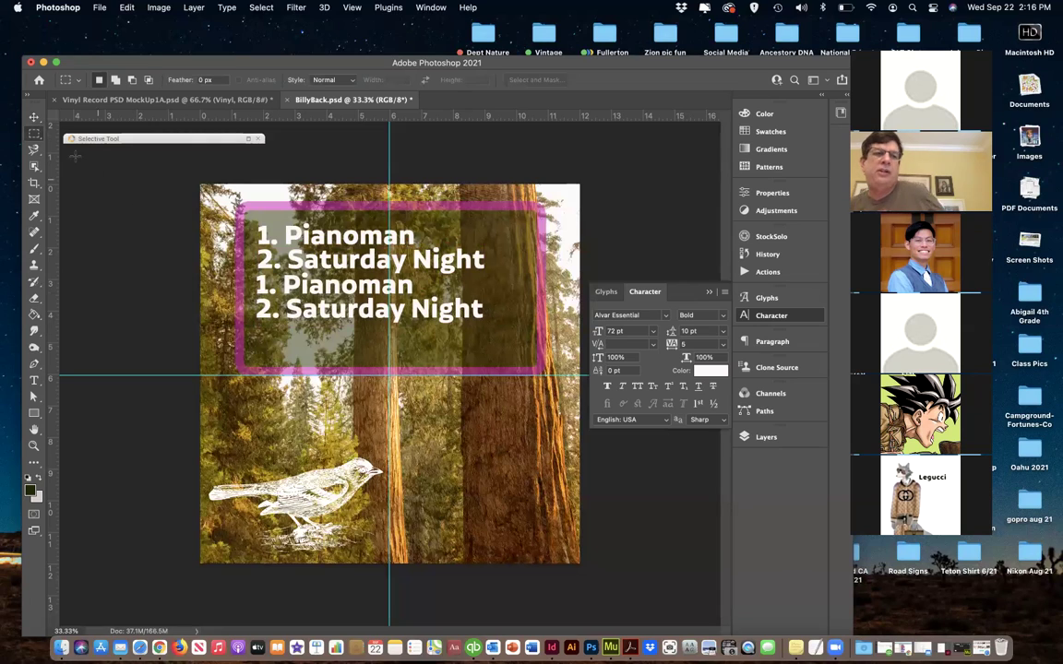
pyautogui.click(34, 117)
pyautogui.click(39, 382)
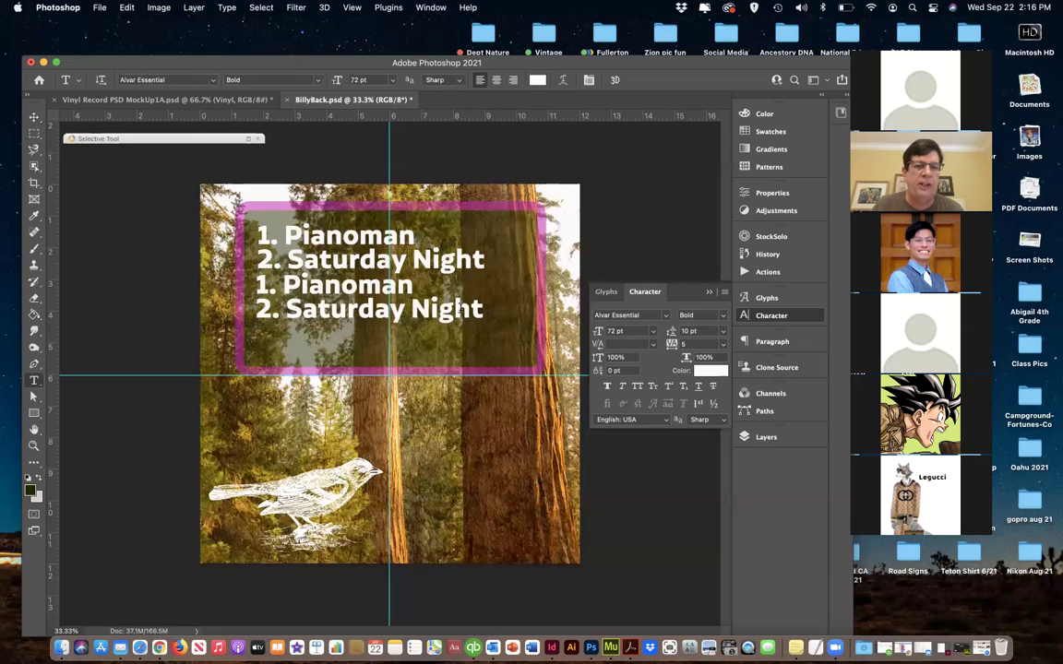
pyautogui.click(476, 311)
pyautogui.moveTo(476, 311); pyautogui.dragTo(255, 310)
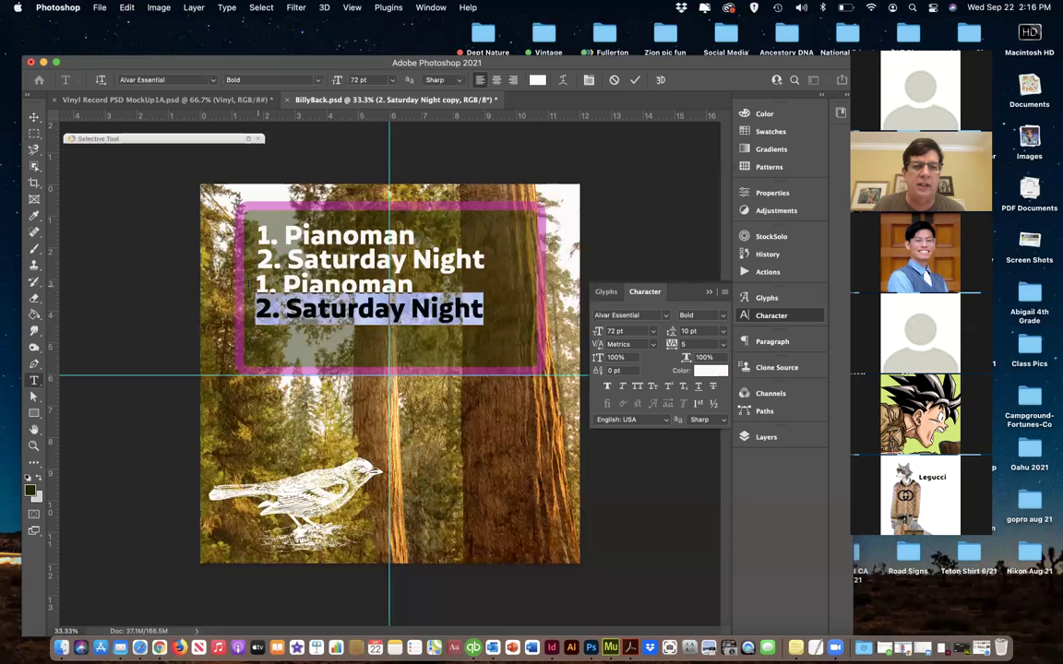
pyautogui.press('BackSpace')
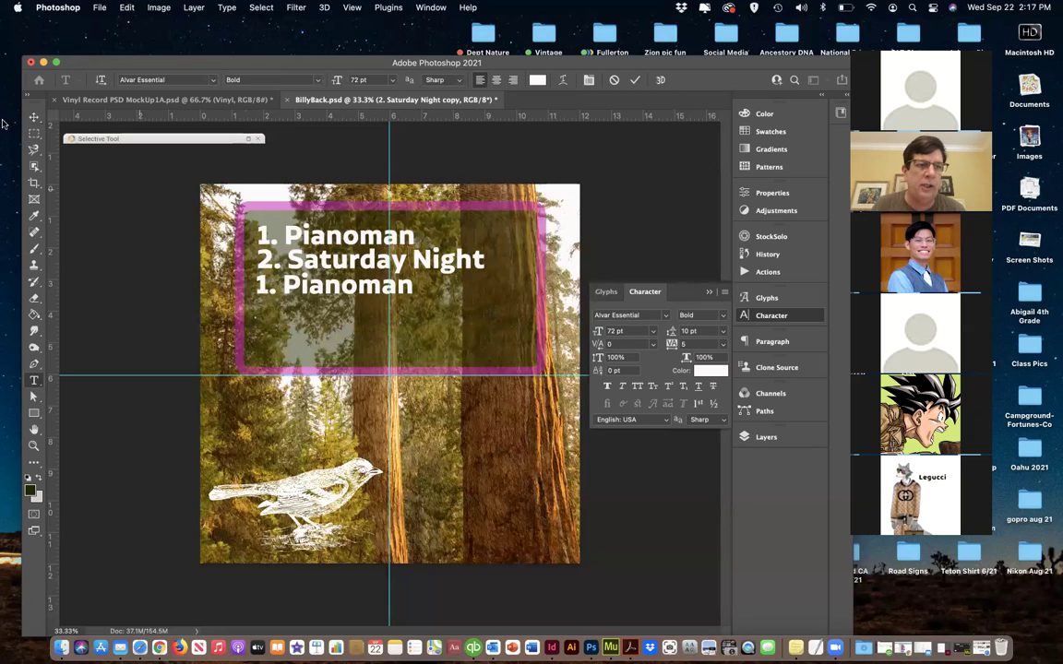
pyautogui.click(32, 118)
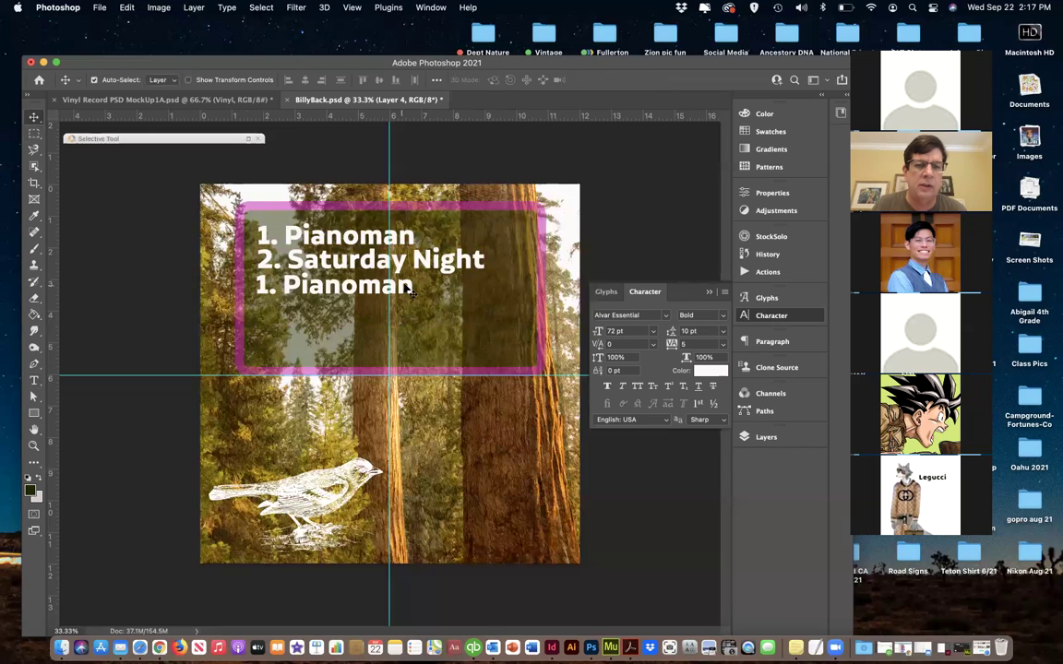
# Add "2. Saturday Night" as a second line inside the duplicated "1. Pianoman" text layer
pyautogui.doubleClick(372, 286)
pyautogui.click(414, 287)
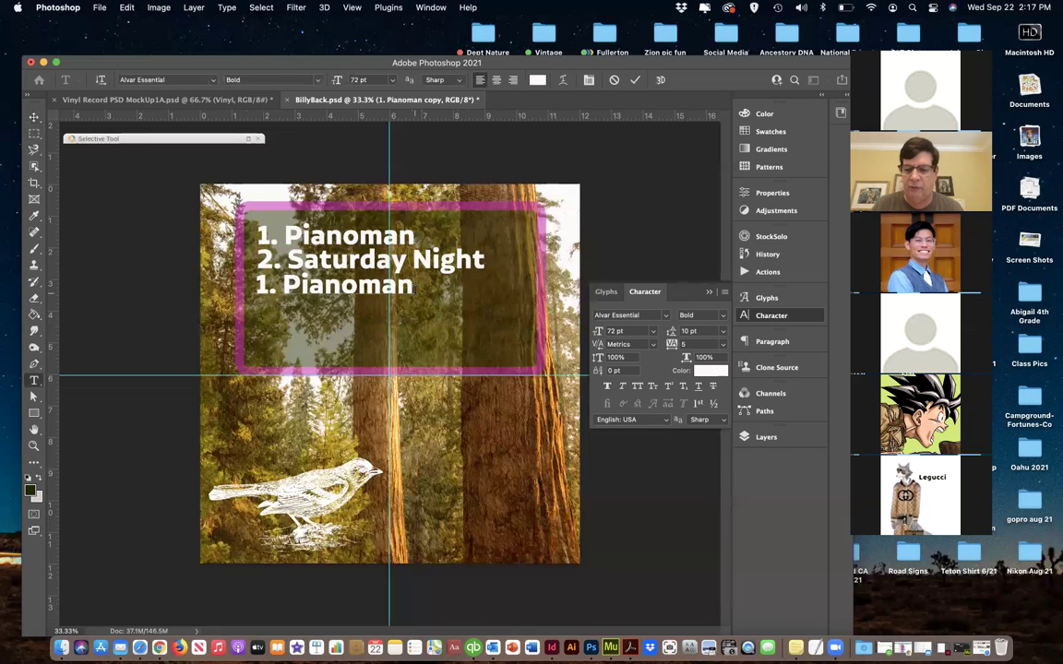
pyautogui.press('Home')
pyautogui.hotkey('shift', 'Right')
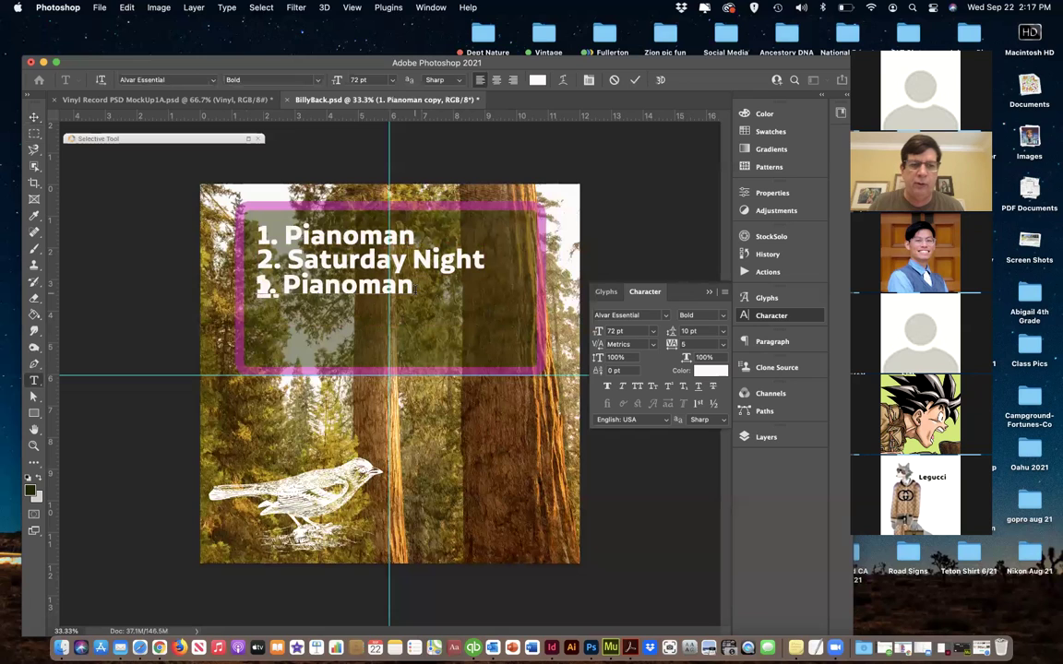
pyautogui.write('2. Saturd')
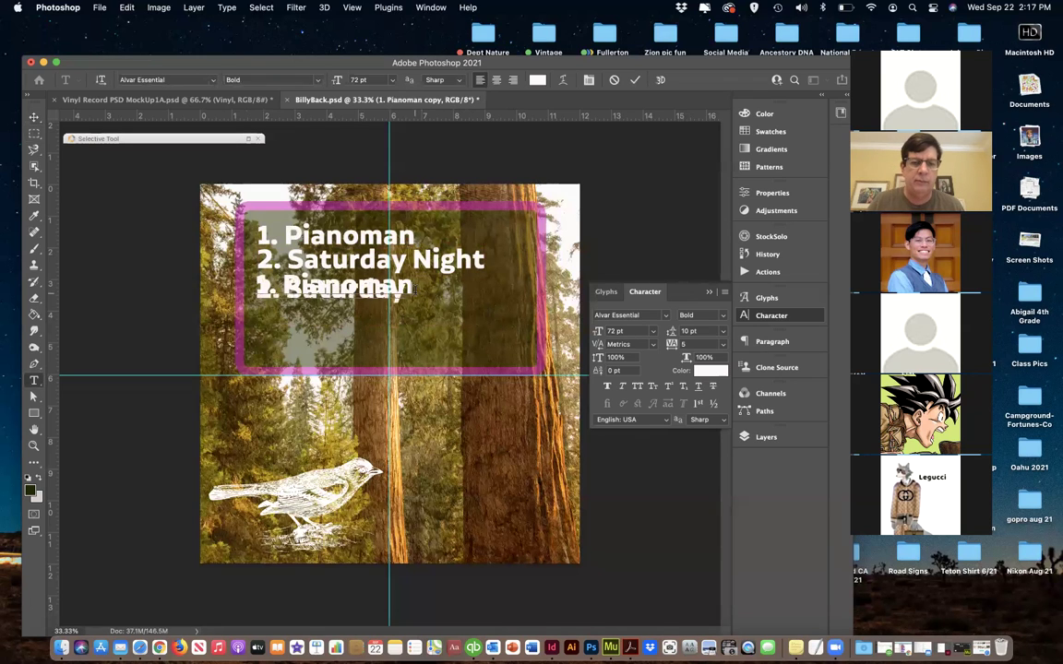
pyautogui.write('ay Night')
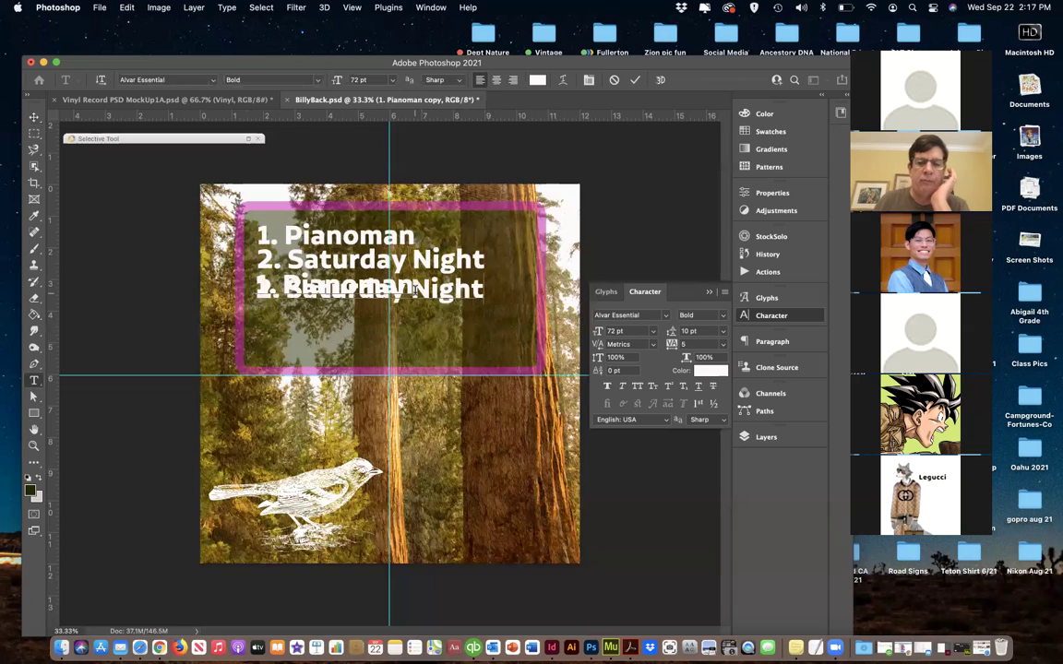
pyautogui.click(33, 117)
# Select all text in the two-line layer and set its leading to 54 pt
pyautogui.doubleClick(371, 289)
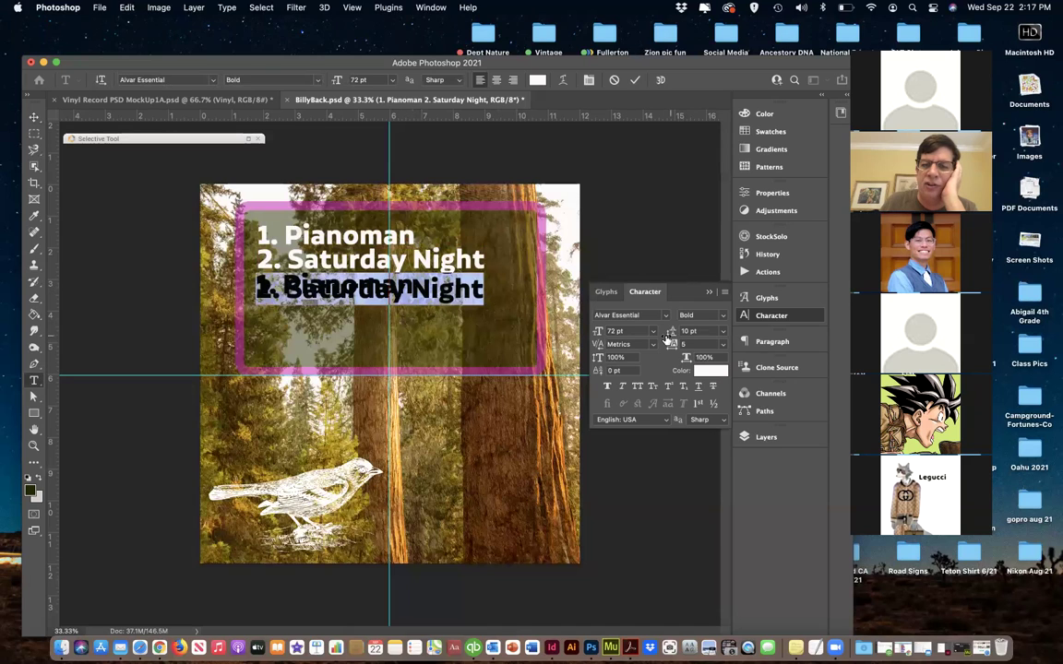
pyautogui.moveTo(671, 334); pyautogui.dragTo(698, 339)
pyautogui.press('Return')
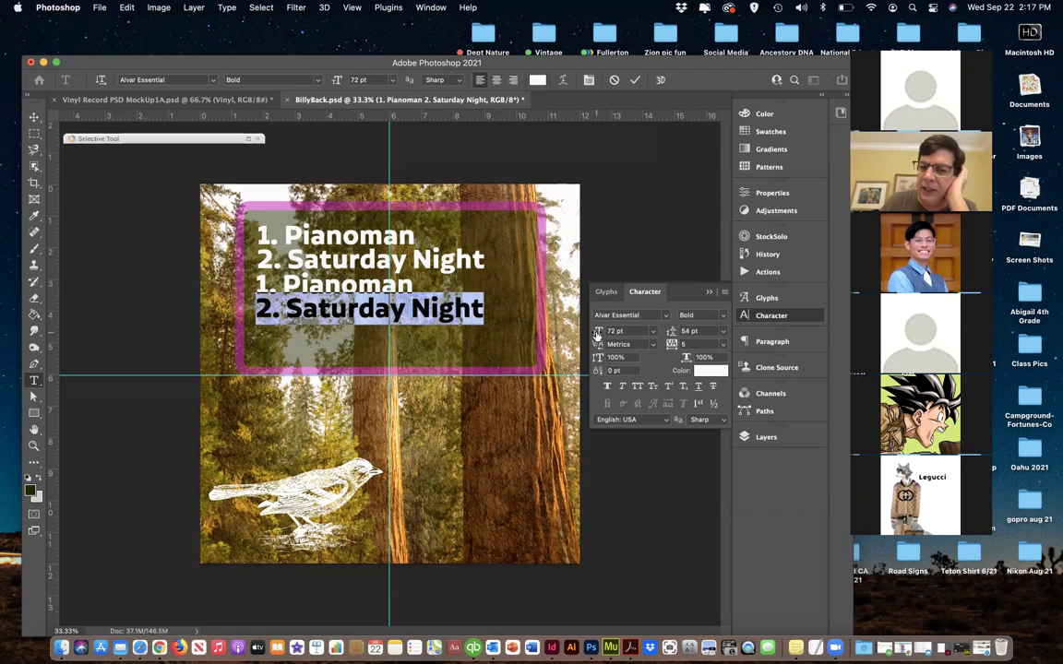
# Try a 107 pt font size on the selected two-line text, and set it back to 72 pt
pyautogui.moveTo(598, 334); pyautogui.dragTo(619, 337)
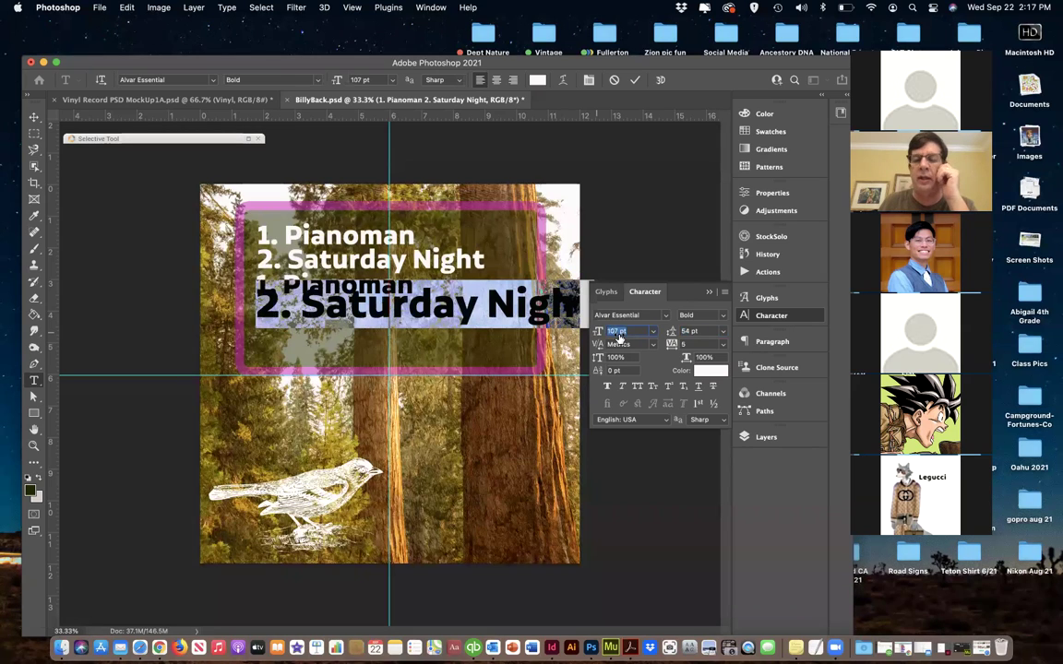
pyautogui.write('72')
pyautogui.press('Return')
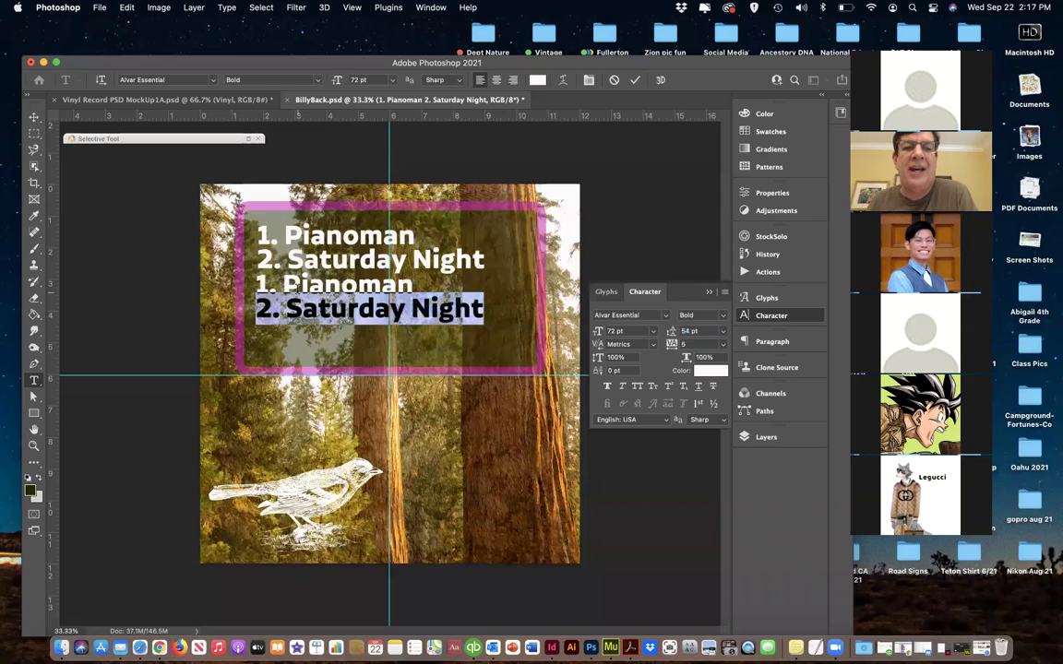
# Remove the separate "1. Pianoman" and "2. Saturday Night" text layers, and move the two-line layer up to the panel's upper edge
pyautogui.click(33, 117)
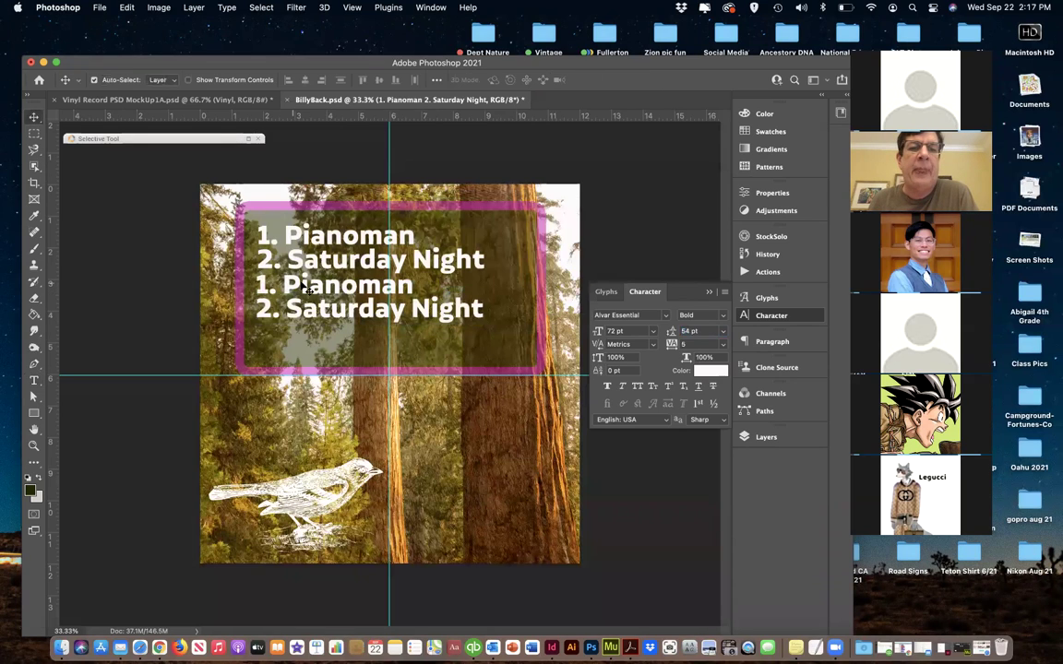
pyautogui.moveTo(286, 279); pyautogui.dragTo(325, 284)
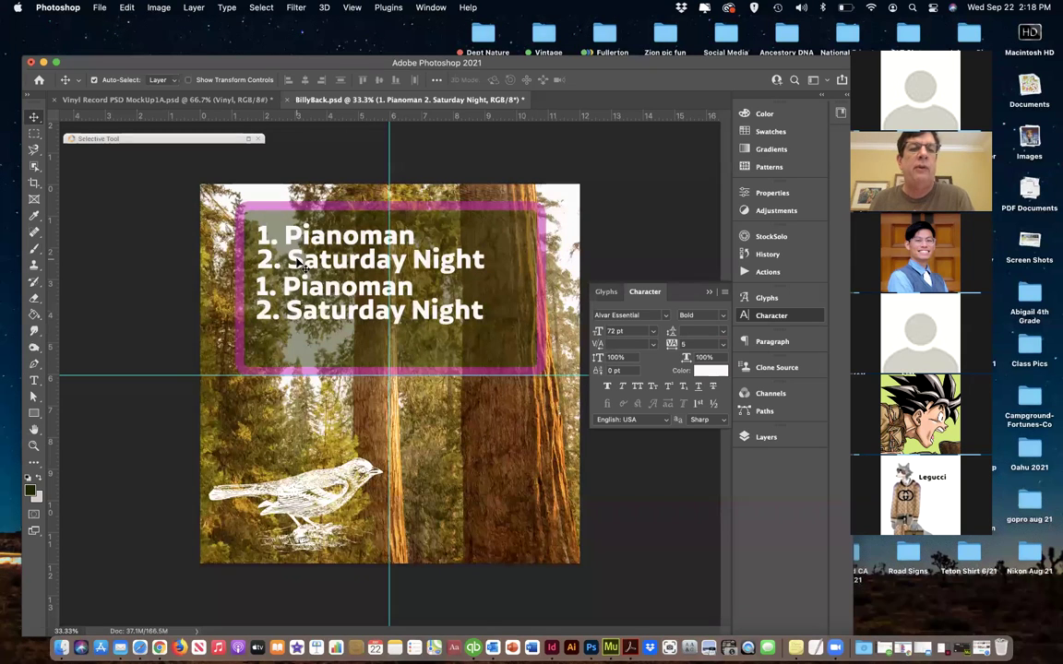
pyautogui.press('cmd+z')
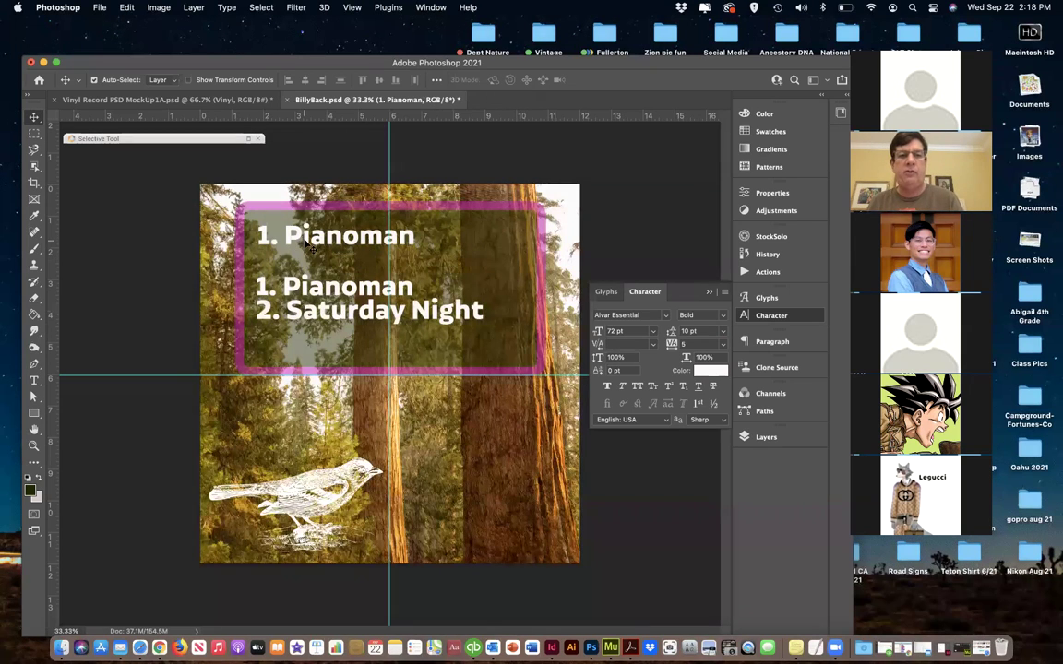
pyautogui.press('cmd+z')
pyautogui.moveTo(303, 286); pyautogui.dragTo(298, 233)
# Add "3. Late Morning" as a third line below "2. Saturday Night" in the song list text layer
pyautogui.doubleClick(434, 242)
pyautogui.click(476, 258)
pyautogui.press('Return')
pyautogui.write('3.')
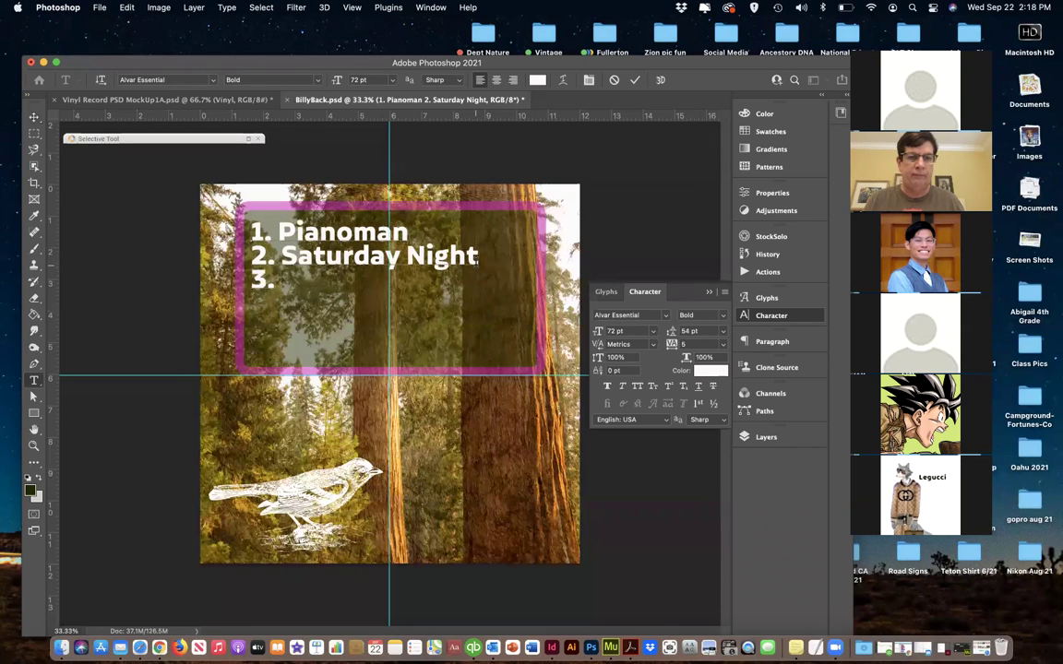
pyautogui.write(' La')
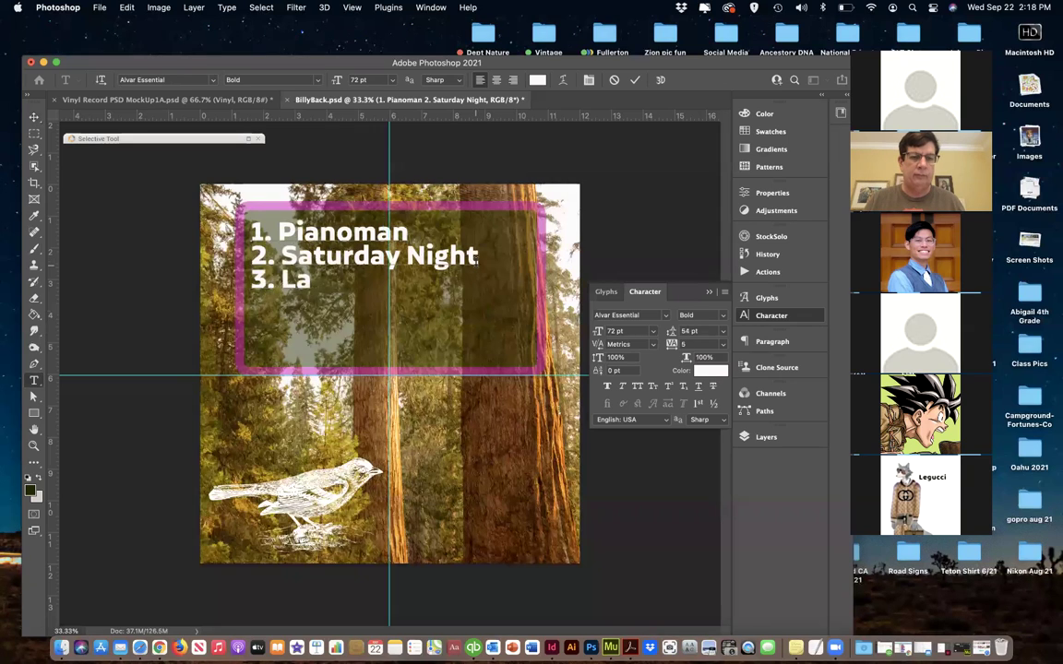
pyautogui.write('te')
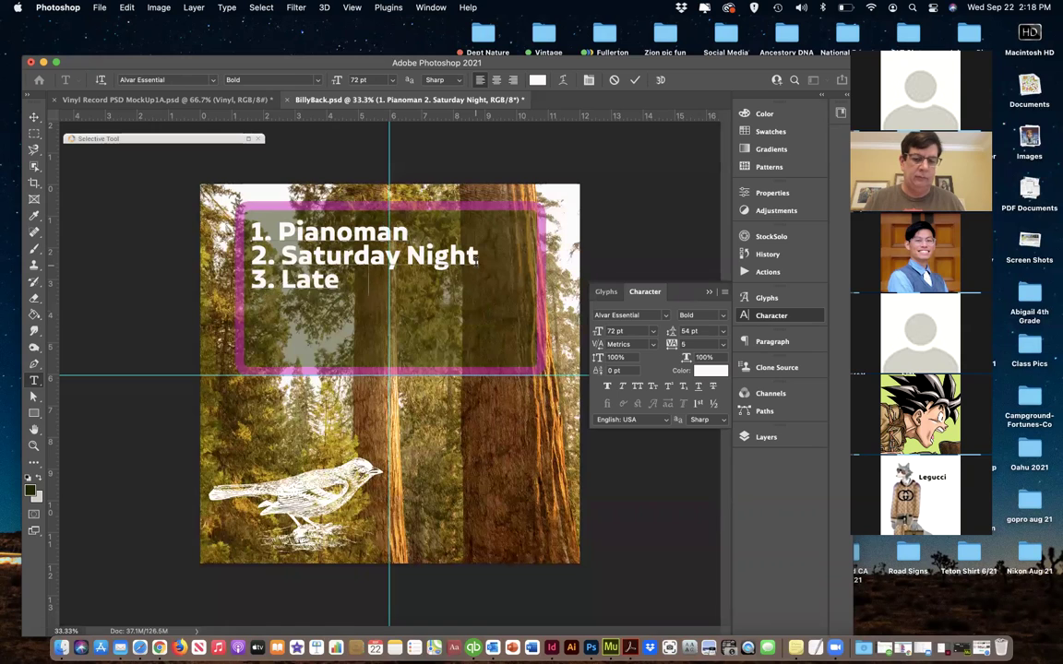
pyautogui.write(' Mornihg')
pyautogui.press('BackSpace')
pyautogui.press('BackSpace')
pyautogui.write('g')
# Add "4. Coffee Before Wine" as the fourth line of the song list
pyautogui.press('Return')
pyautogui.write('4.')
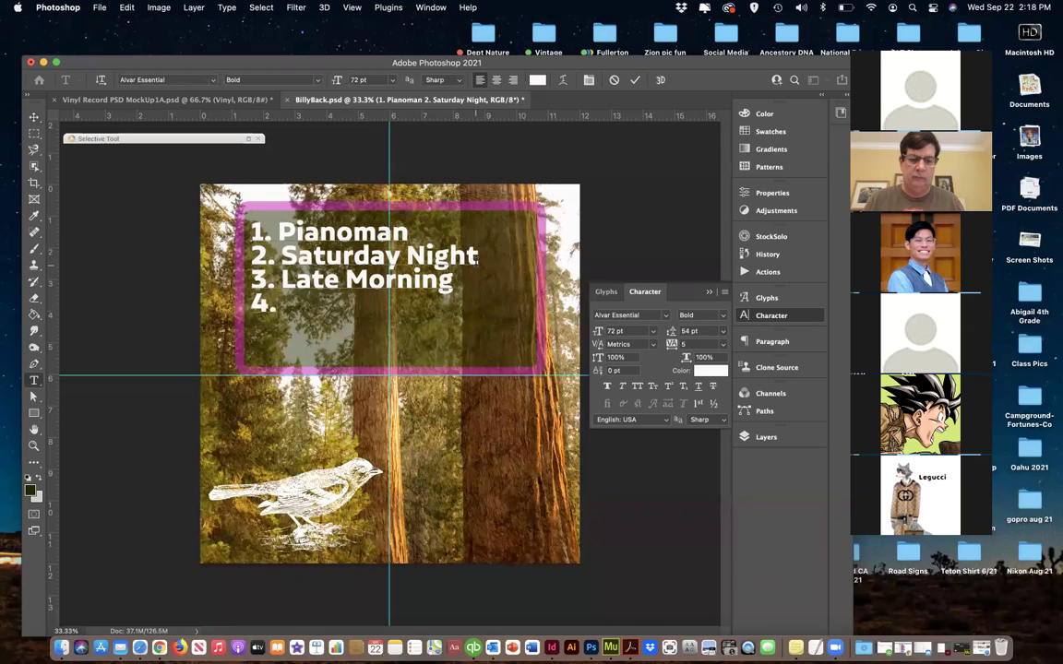
pyautogui.write(' Coff')
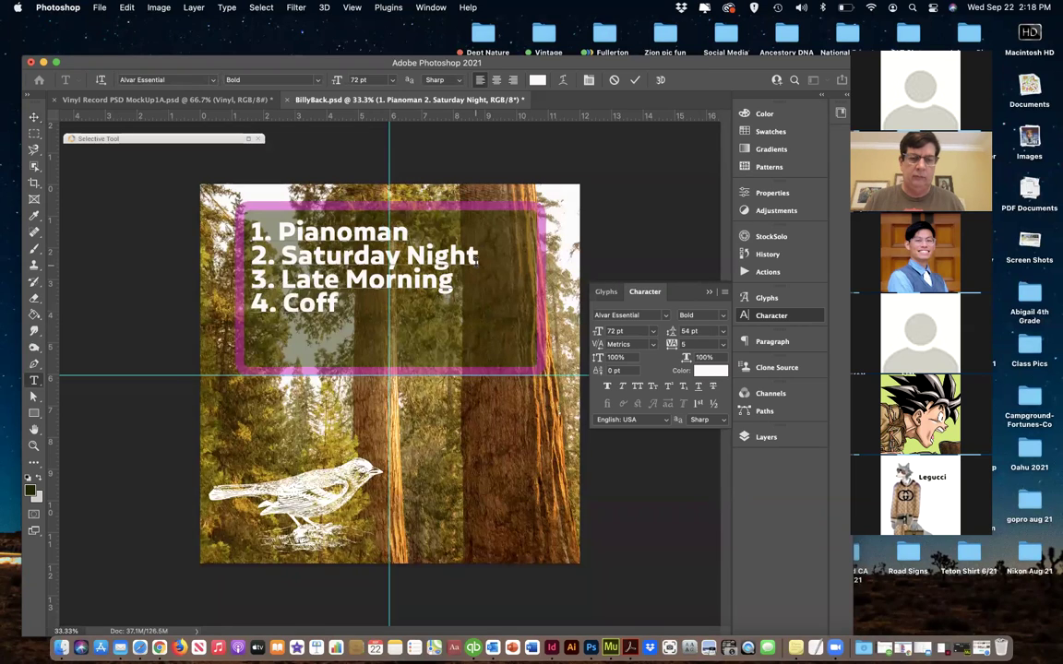
pyautogui.write('ee befo')
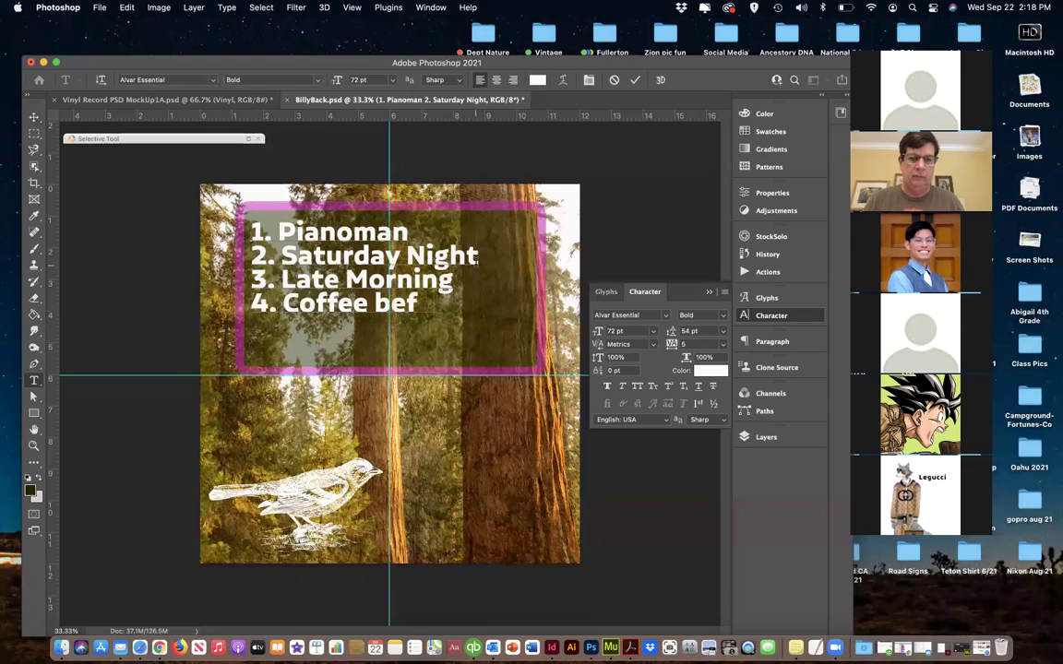
pyautogui.press('BackSpace')
pyautogui.press('BackSpace')
pyautogui.press('BackSpace')
pyautogui.press('BackSpace')
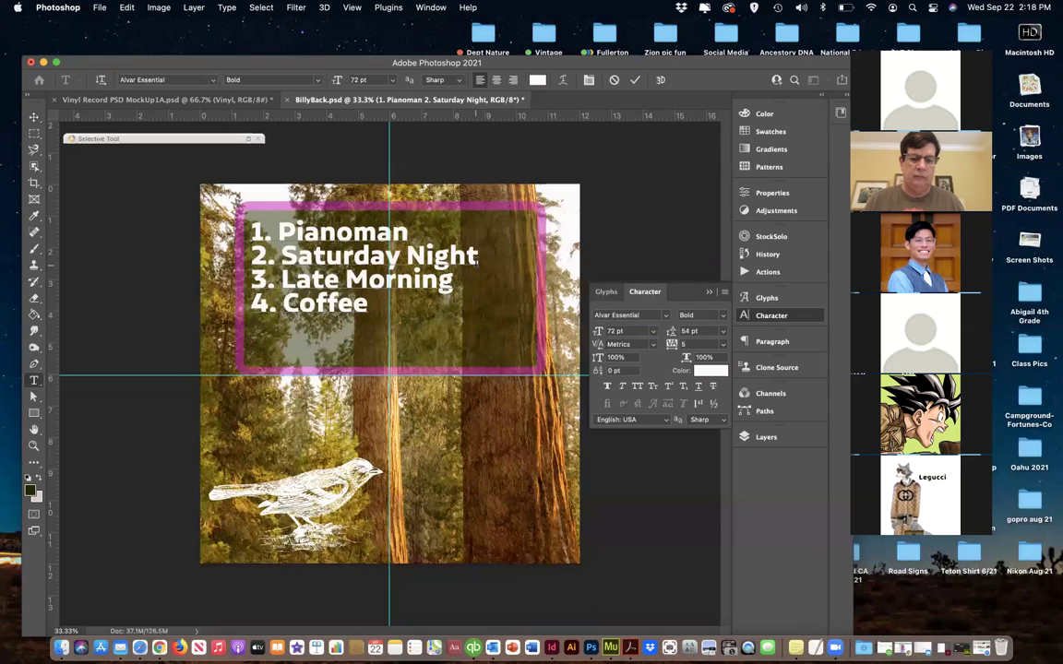
pyautogui.write('Before Wine')
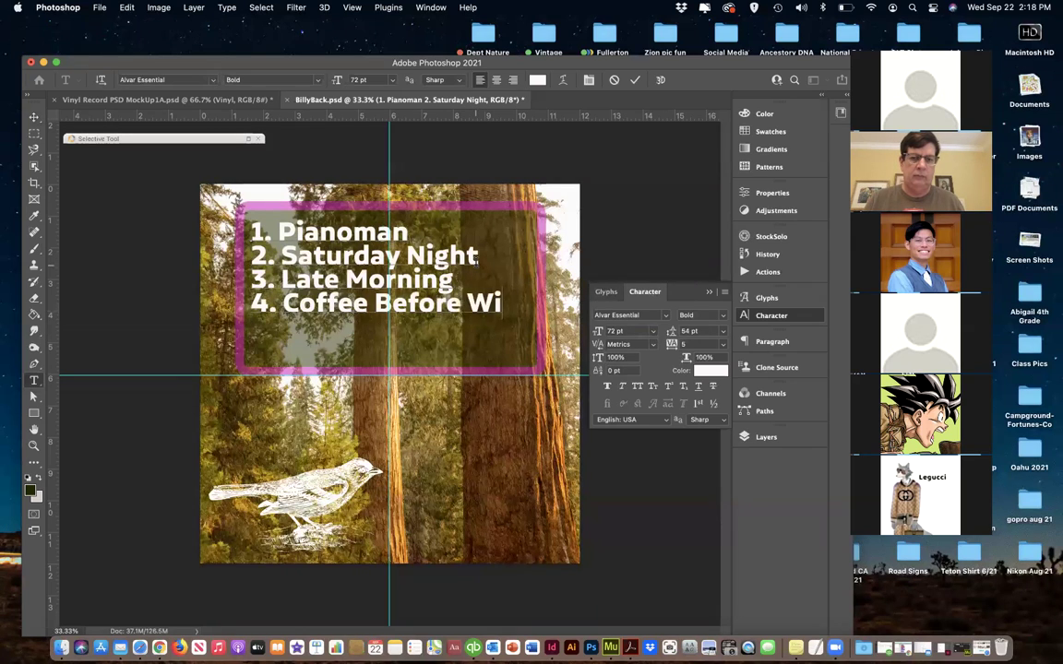
# Reduce the song list layer's font size to 67 pt and move it slightly up and right within the pink-bordered panel
pyautogui.click(33, 117)
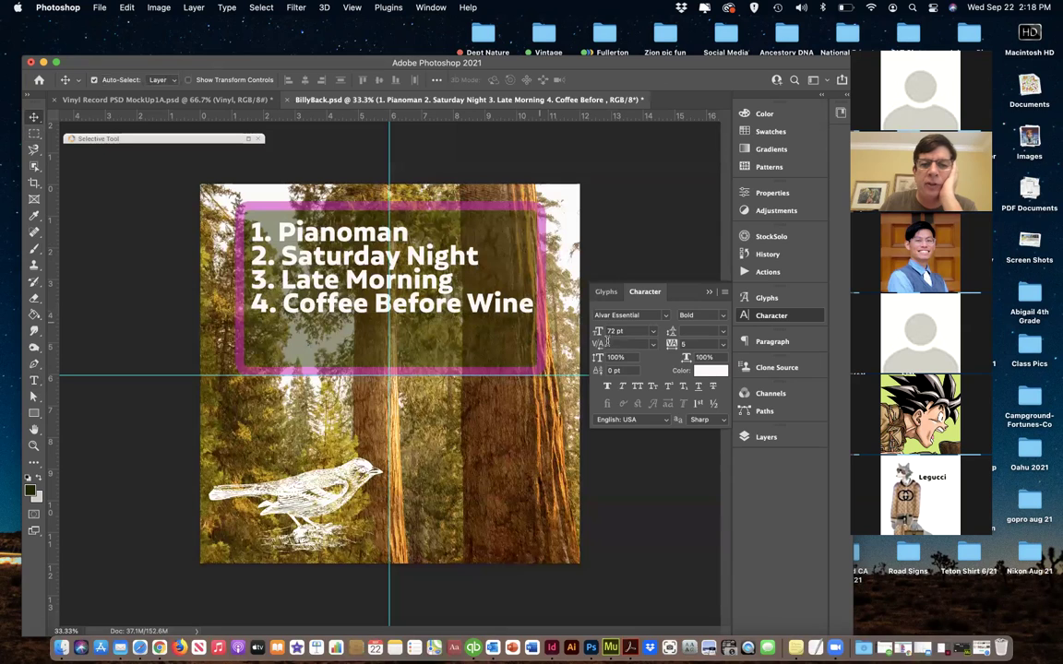
pyautogui.moveTo(599, 333); pyautogui.dragTo(597, 334)
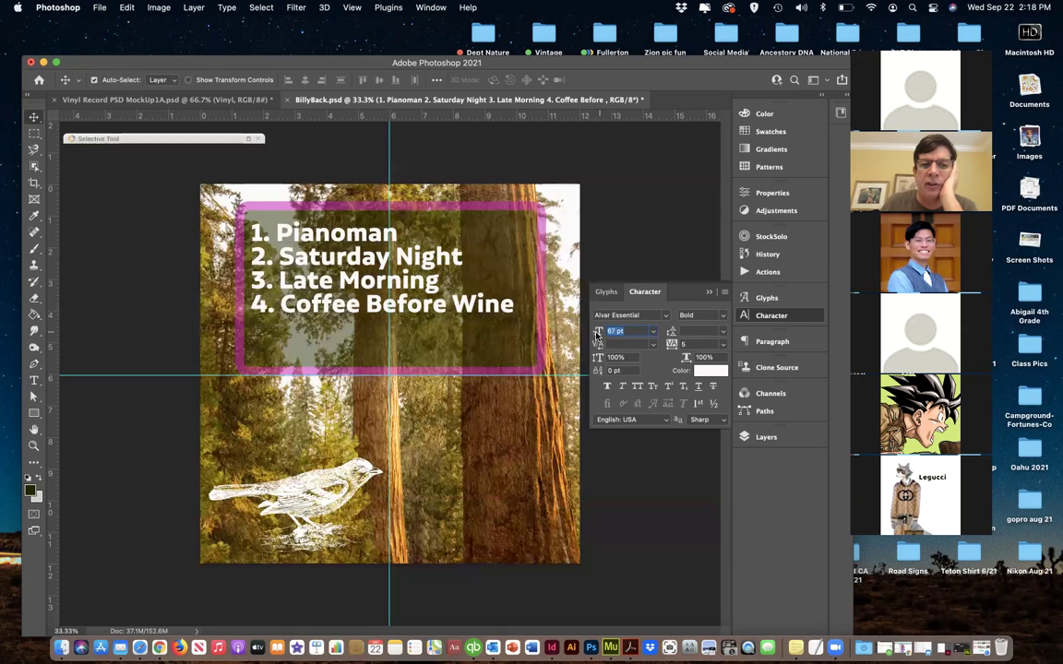
pyautogui.moveTo(427, 310); pyautogui.dragTo(430, 304)
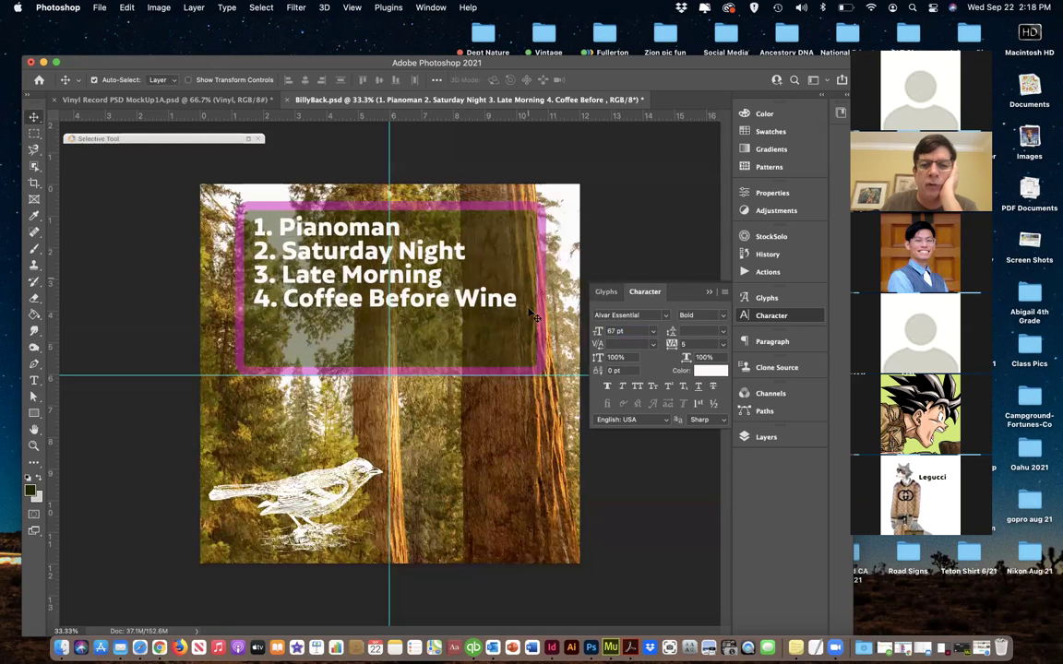
# Delete the empty text layer "Layer 4", and toggle the song list layer's visibility off and on to check it
pyautogui.press('F7')
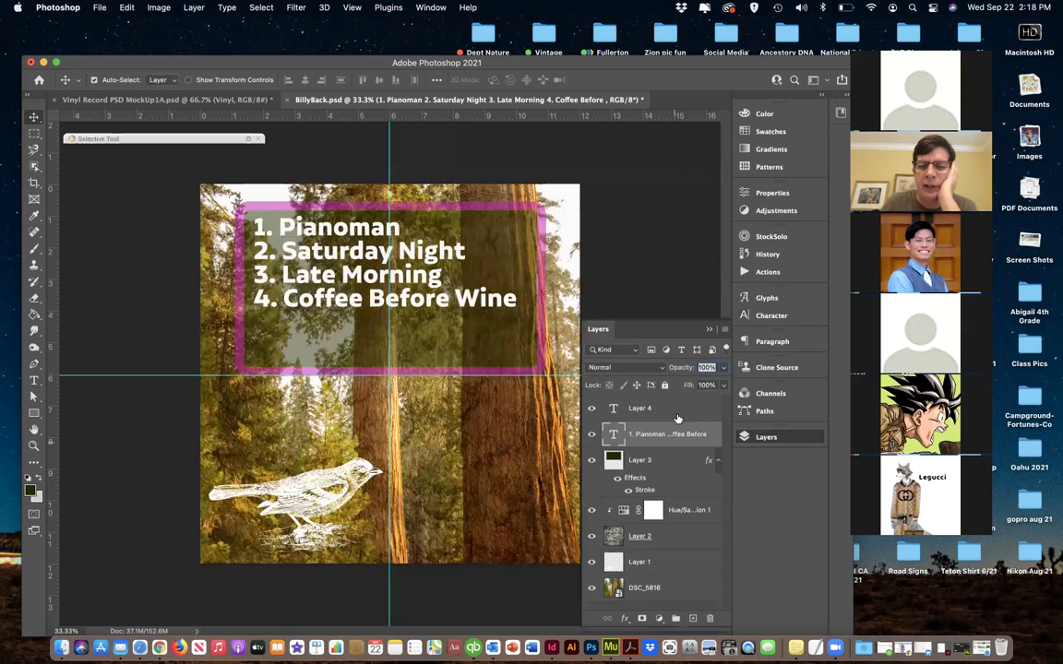
pyautogui.moveTo(609, 409); pyautogui.dragTo(710, 618)
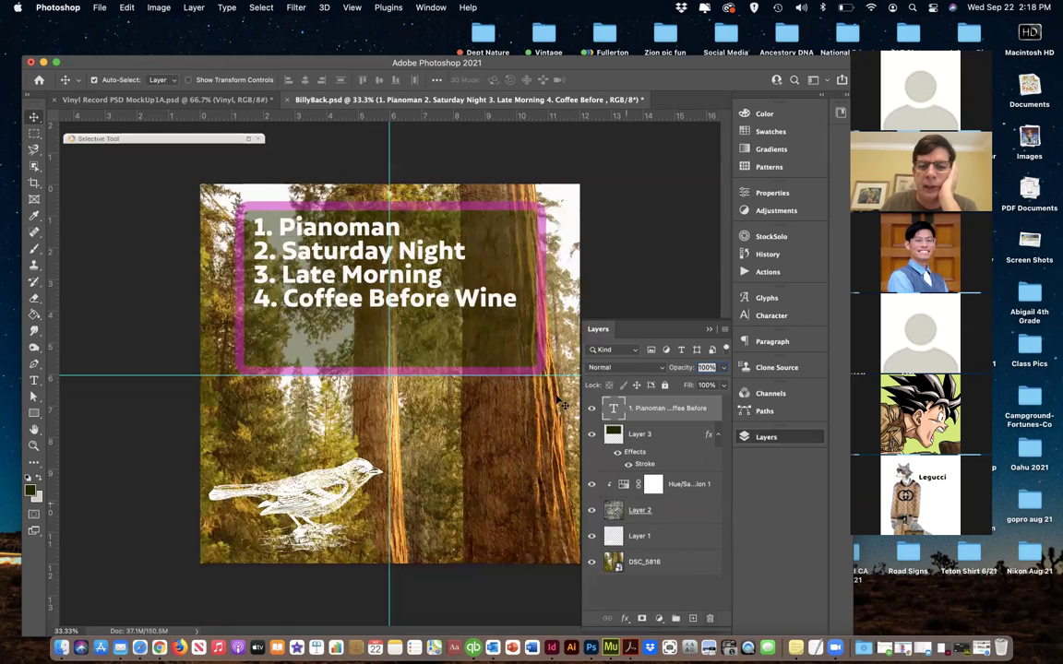
pyautogui.click(591, 408)
pyautogui.click(591, 409)
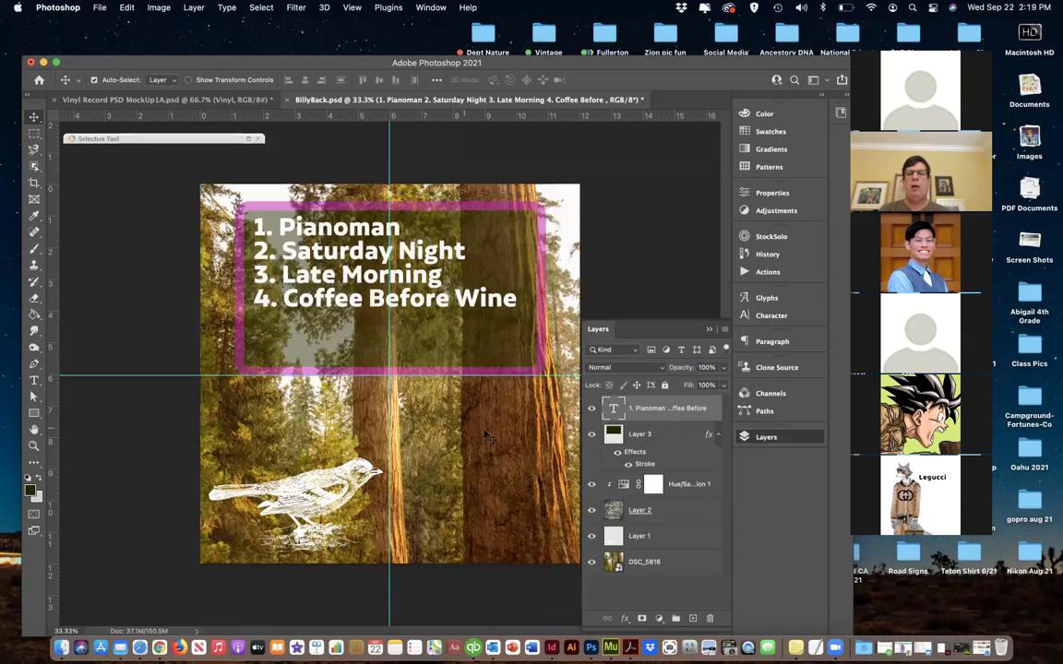
pyautogui.click(754, 439)
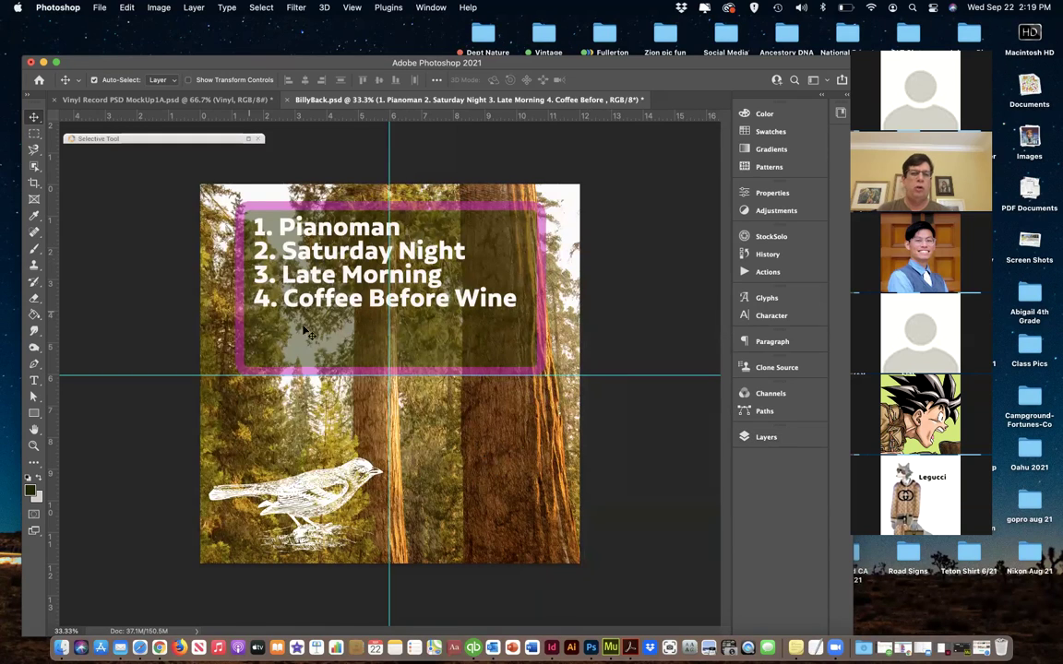
# Draw a dark green rounded rectangle with 50 px corners on a new layer, beside the bird in the cover's lower-right area
pyautogui.click(32, 415)
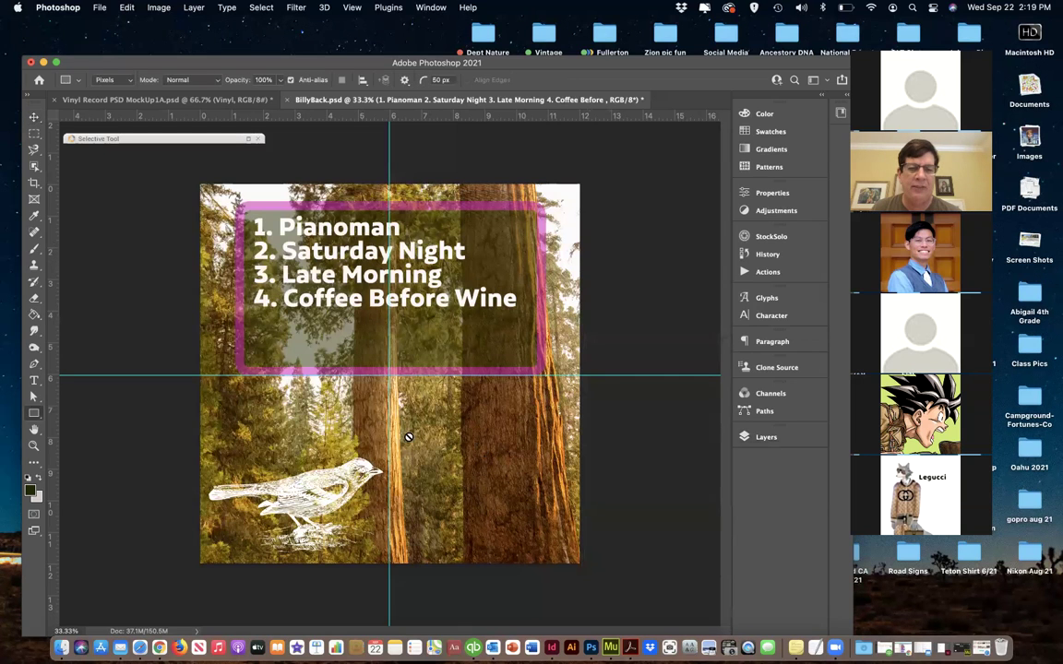
pyautogui.click(767, 435)
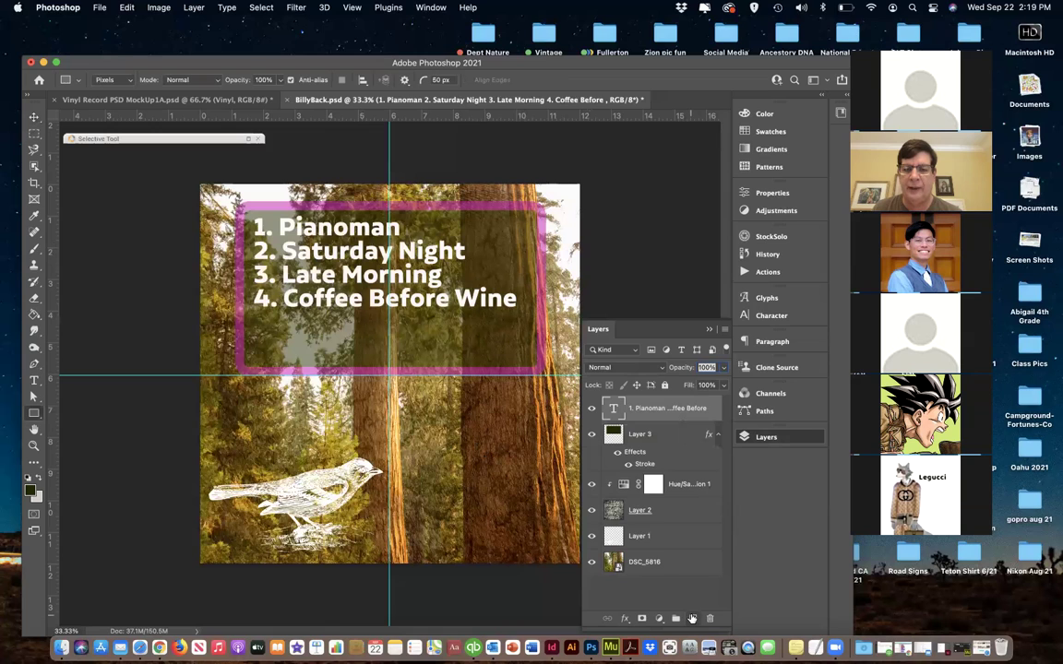
pyautogui.click(692, 618)
pyautogui.moveTo(410, 403); pyautogui.dragTo(560, 544)
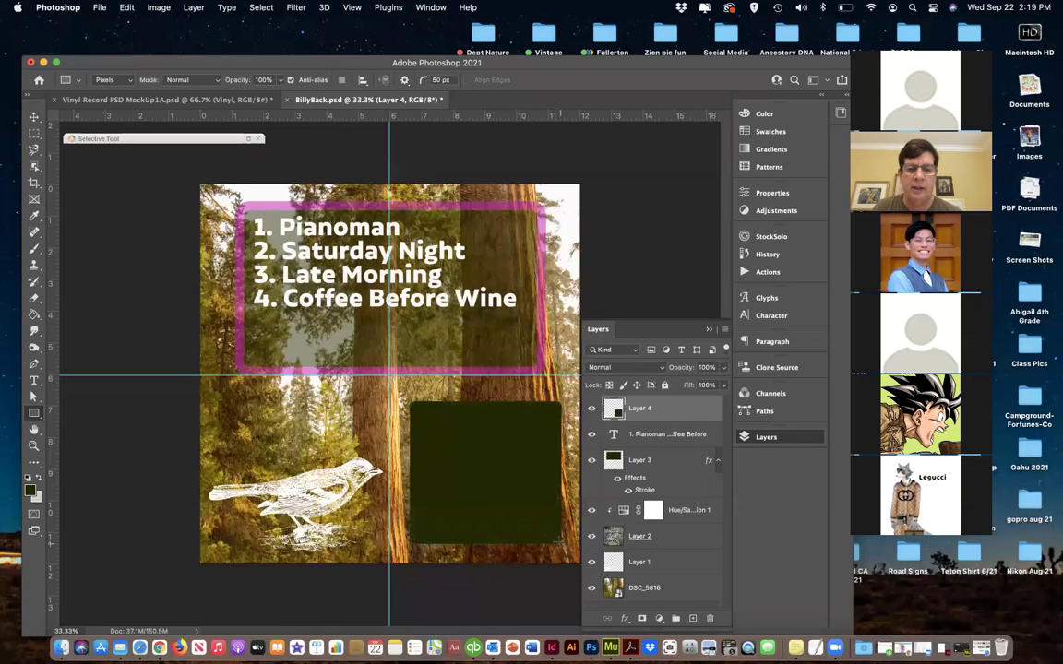
pyautogui.click(755, 440)
# Check the opacity of the song panel's Layer 3 and set the new rectangle's layer to 50% opacity
pyautogui.click(749, 442)
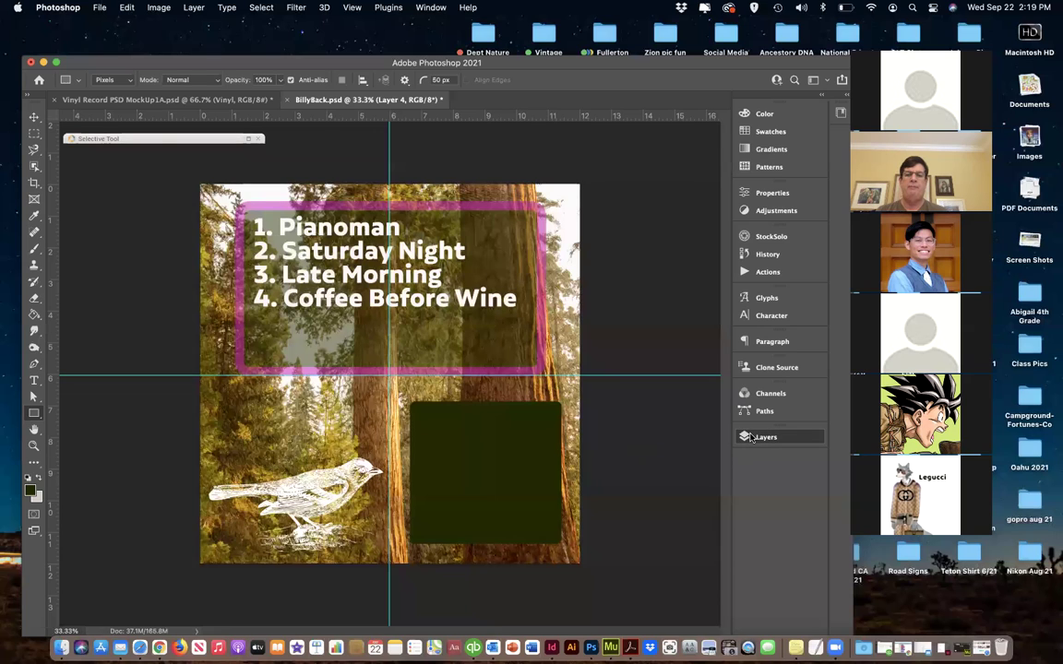
pyautogui.click(614, 461)
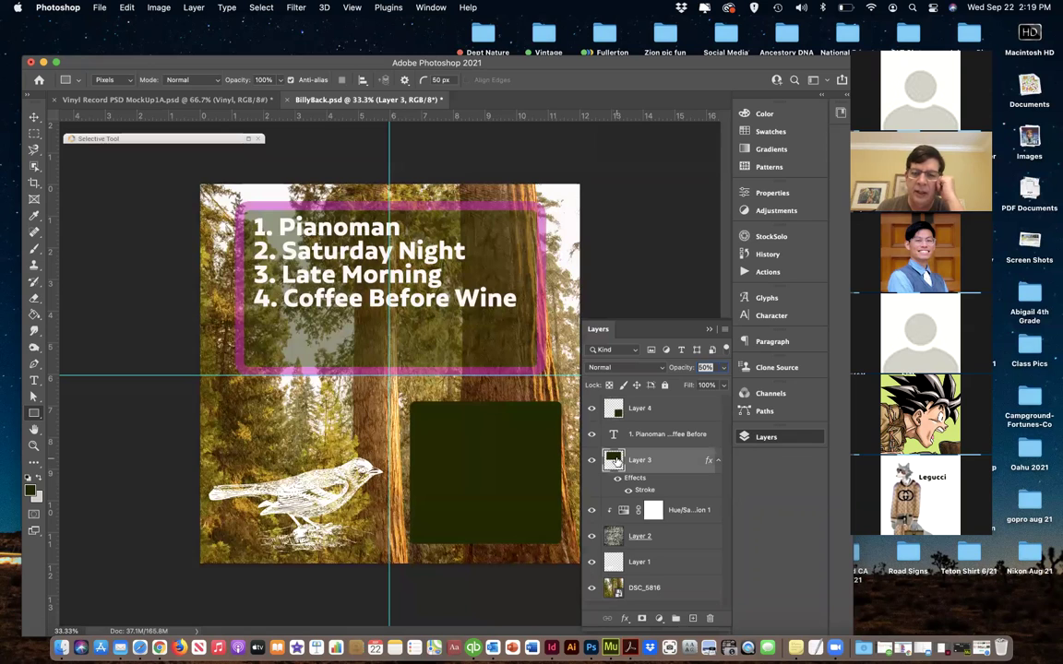
pyautogui.click(614, 409)
pyautogui.click(721, 368)
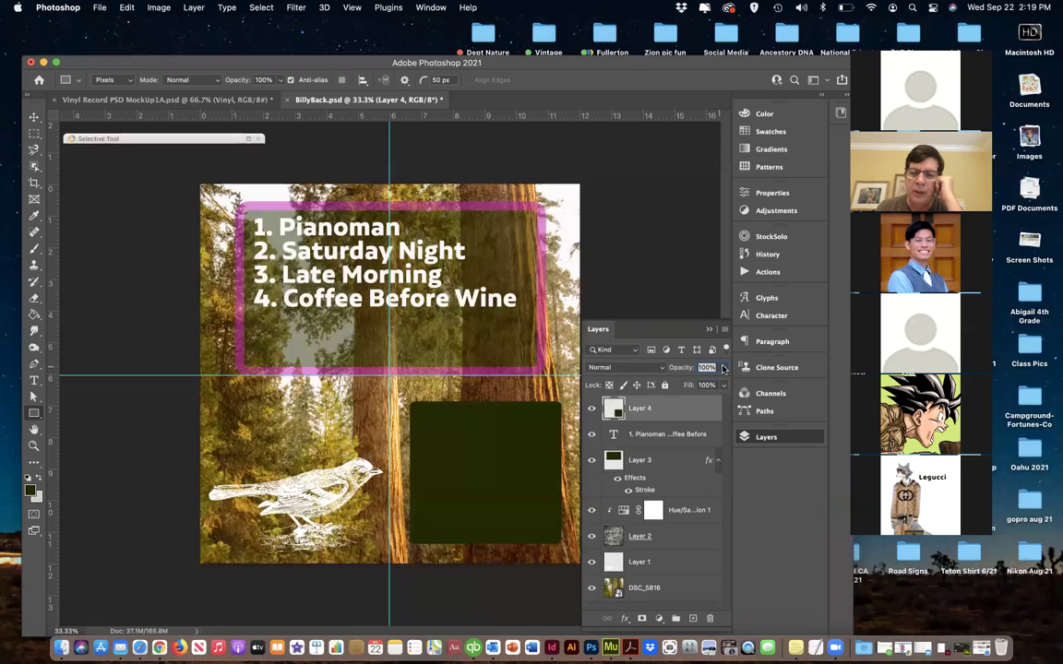
pyautogui.moveTo(700, 385); pyautogui.dragTo(694, 386)
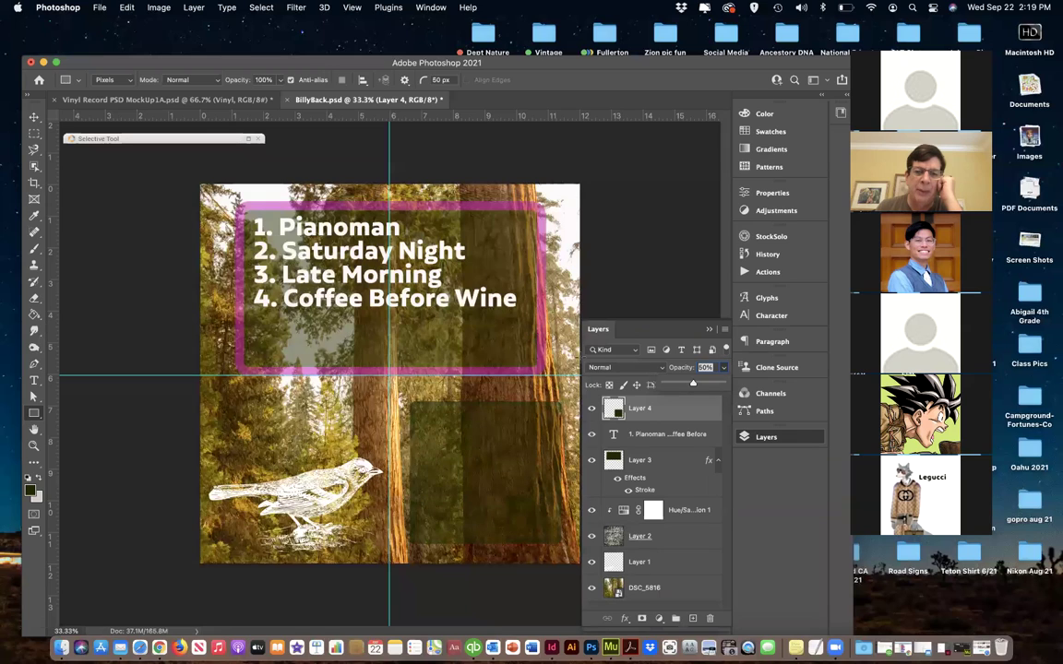
# Deselect all layers and add a new two-line text "Billy Joel" / "and Friends" over the translucent green rectangle, committing it
pyautogui.click(35, 118)
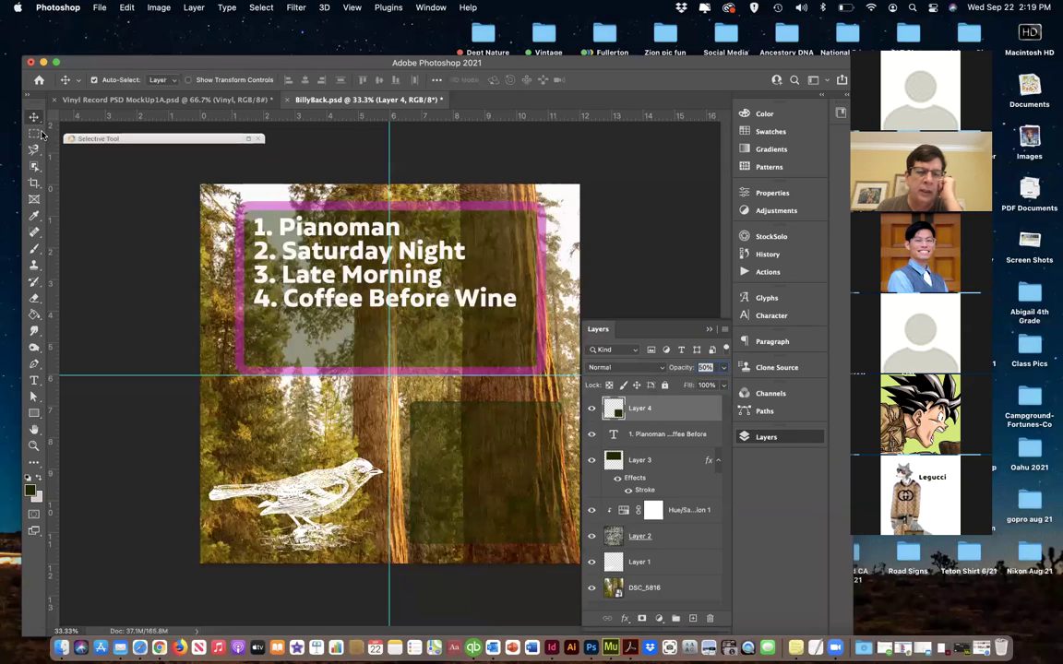
pyautogui.click(102, 220)
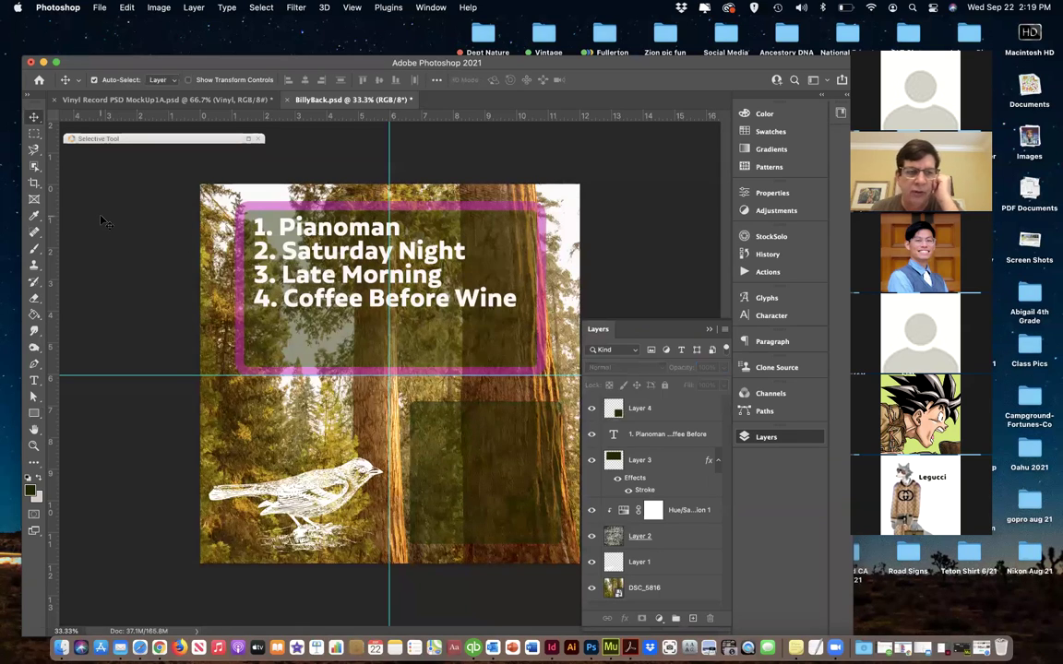
pyautogui.click(35, 380)
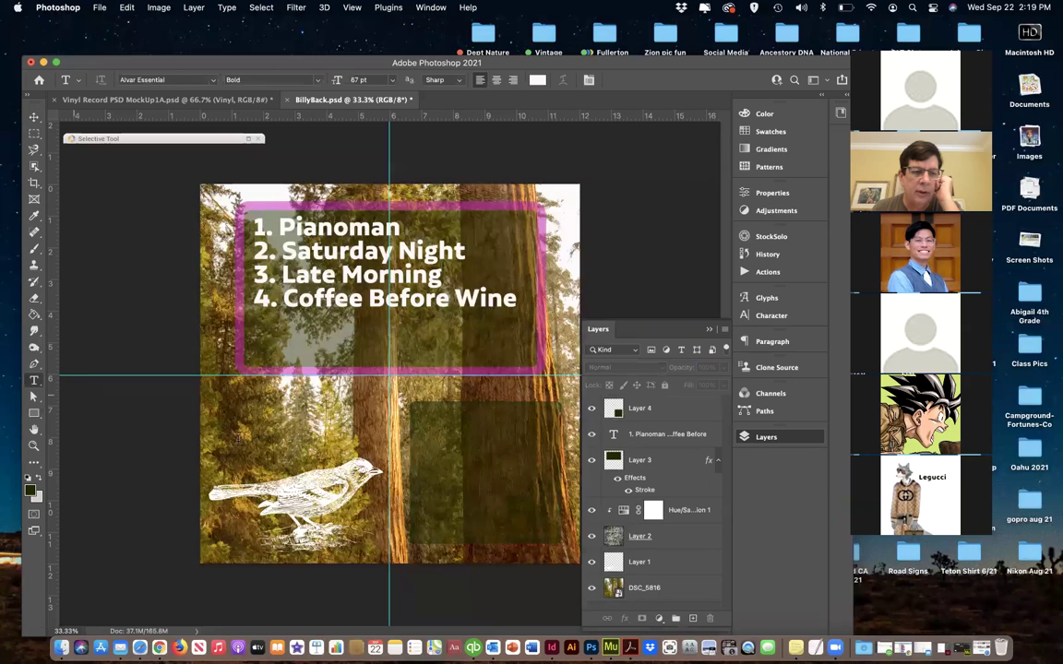
pyautogui.click(449, 440)
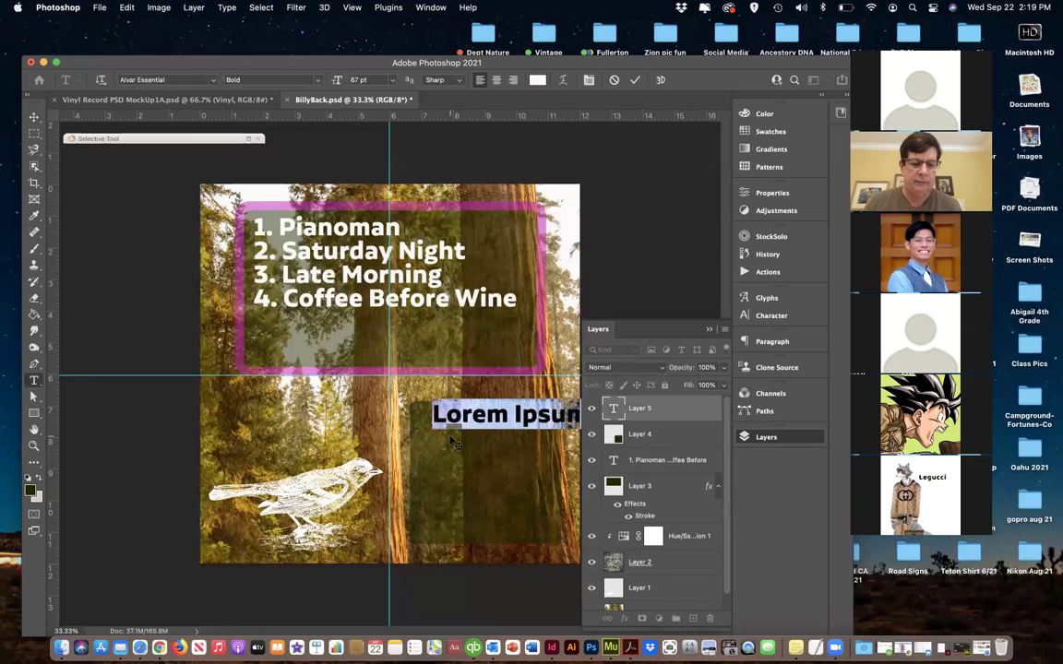
pyautogui.write('Billy Joe')
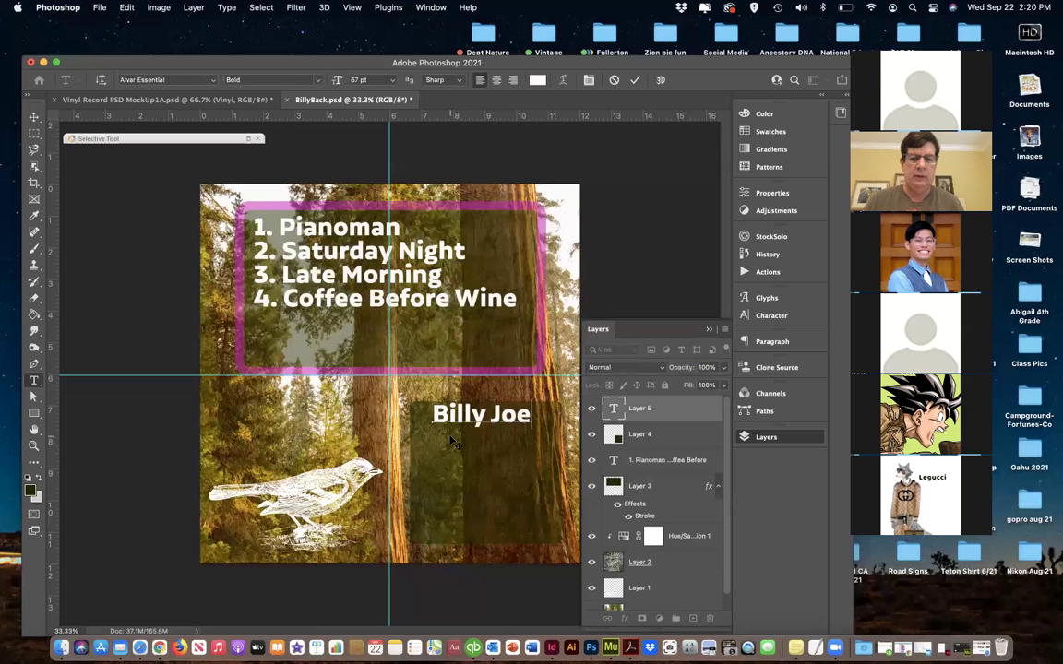
pyautogui.write('l')
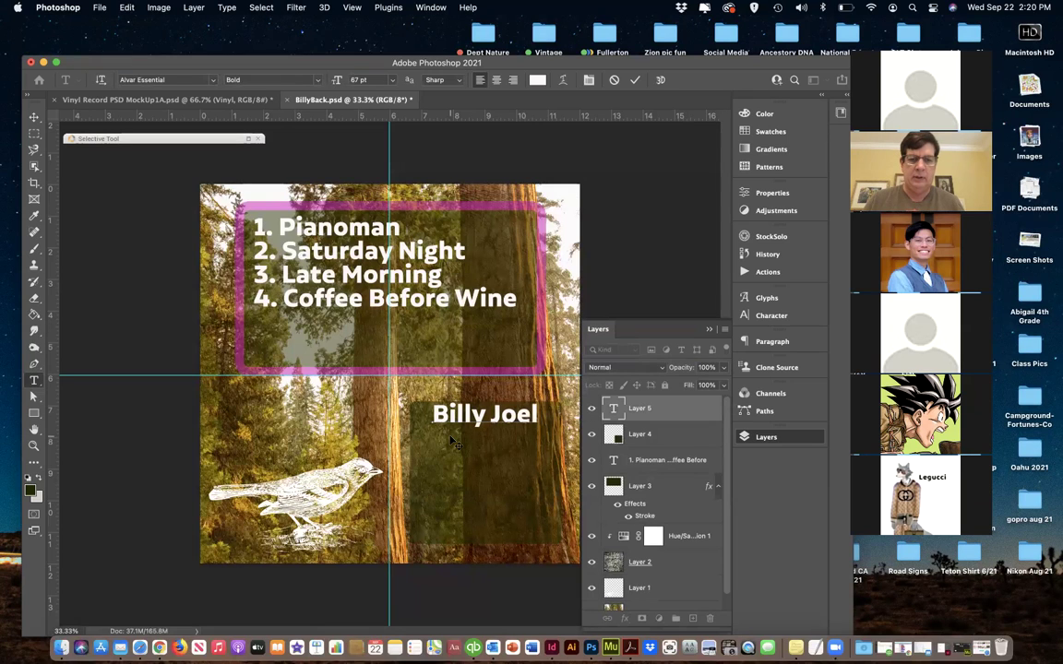
pyautogui.press('Return')
pyautogui.write('a')
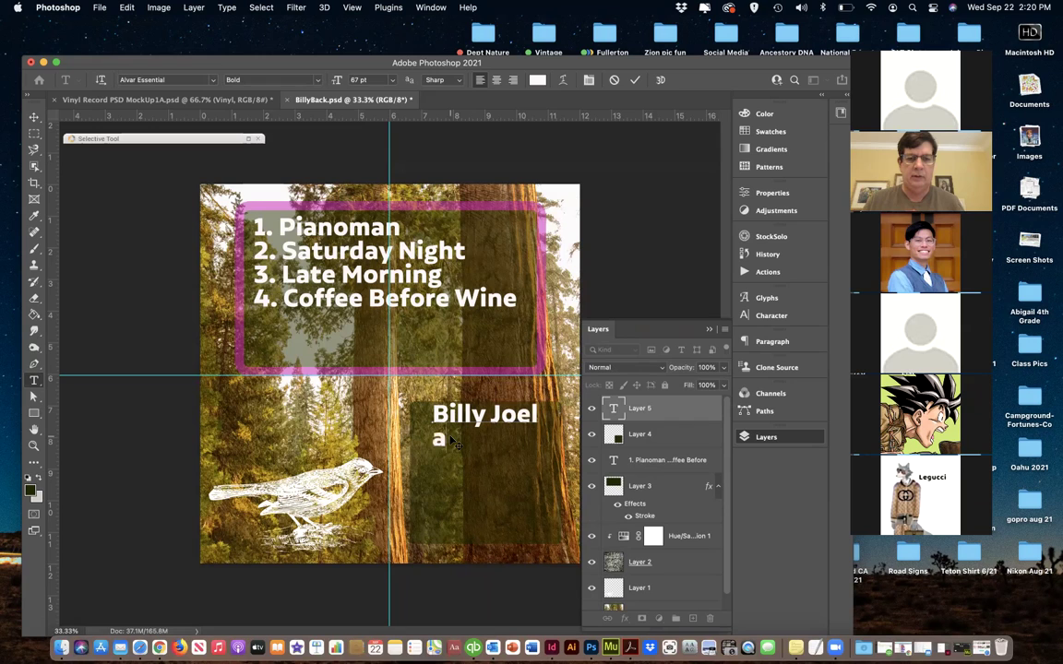
pyautogui.write('nd Friends')
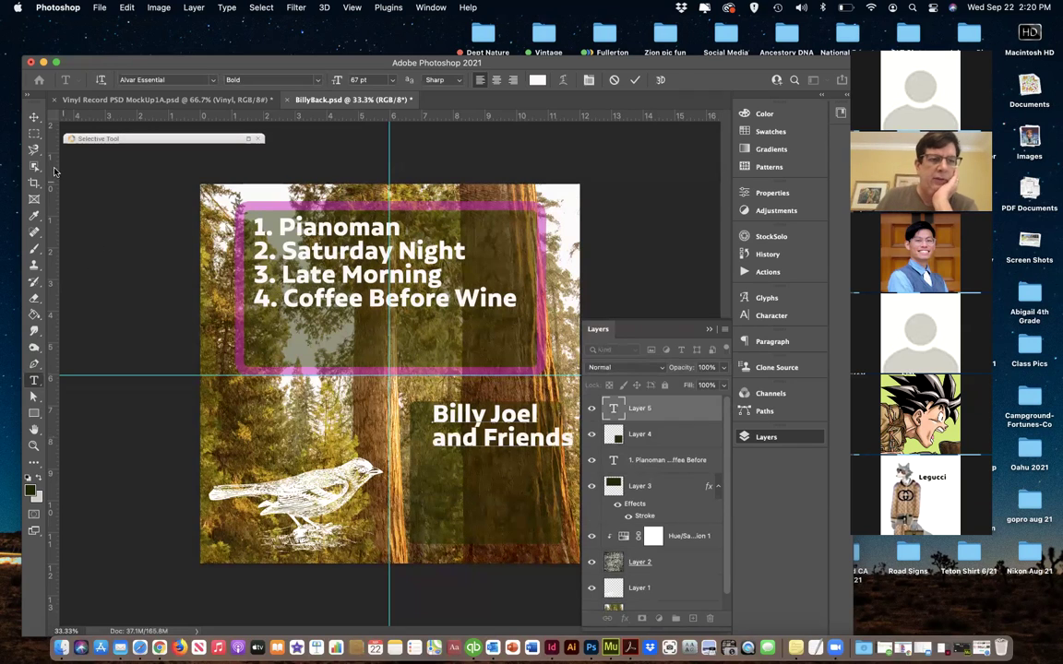
pyautogui.press('Escape')
pyautogui.press('v')
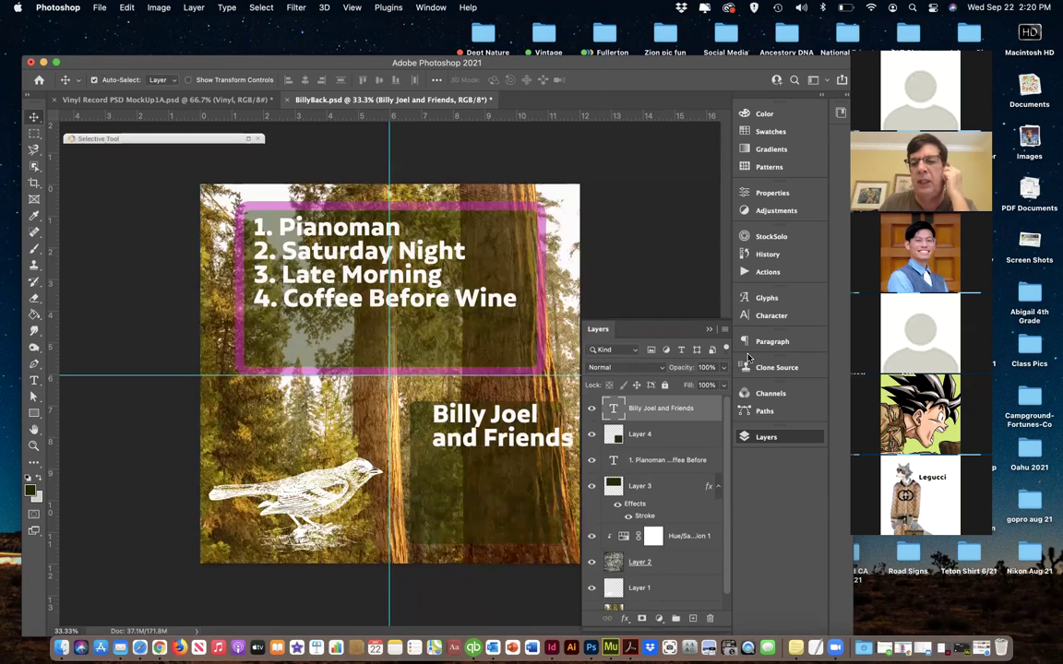
# Set the "Billy Joel and Friends" text to 36 pt with 34 pt leading and shift it closer to the green box's upper-left corner
pyautogui.click(754, 315)
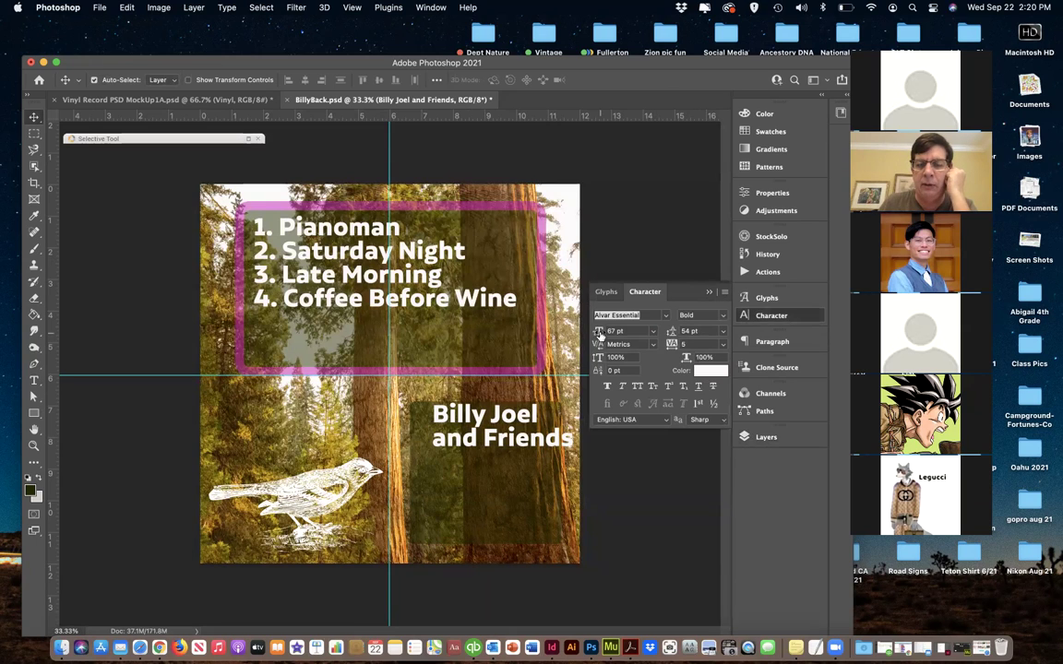
pyautogui.moveTo(598, 332); pyautogui.dragTo(579, 340)
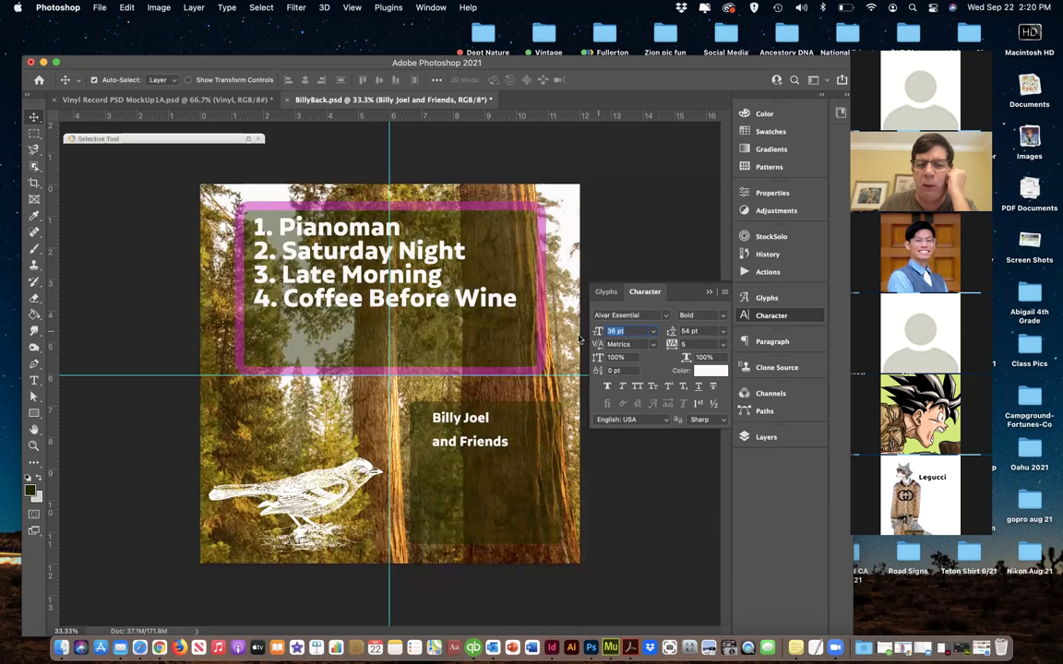
pyautogui.moveTo(672, 339); pyautogui.dragTo(659, 339)
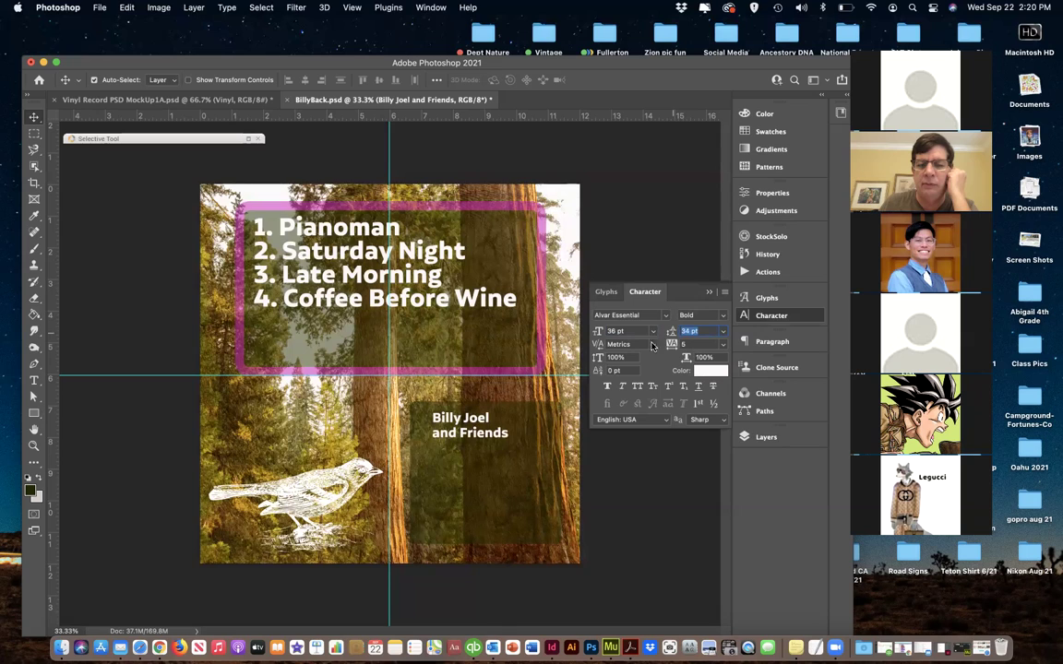
pyautogui.click(34, 117)
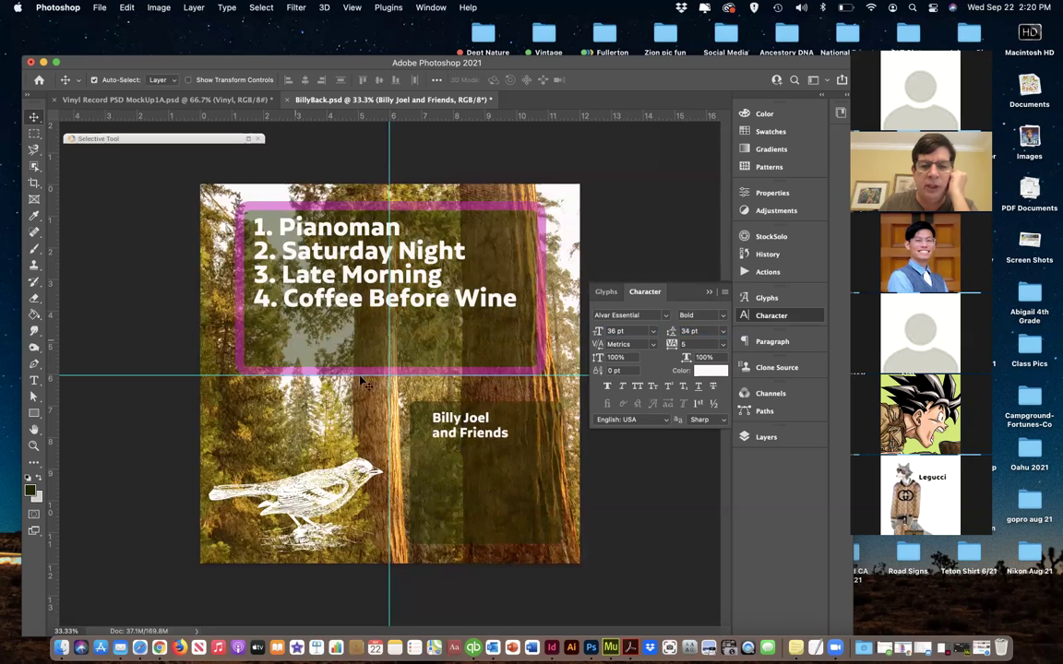
pyautogui.moveTo(452, 420); pyautogui.dragTo(440, 421)
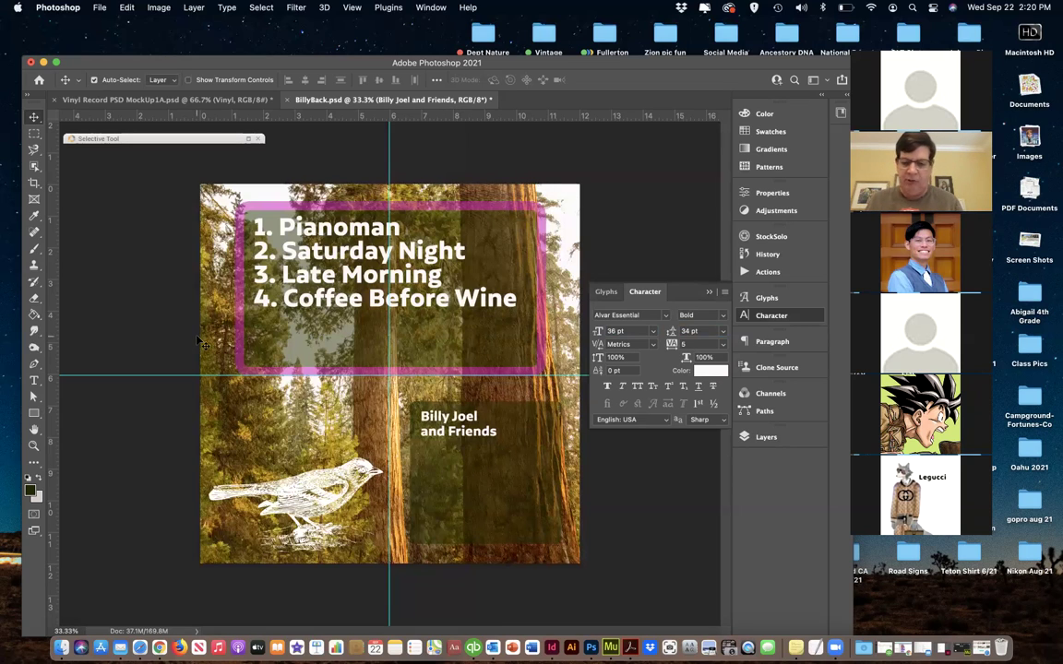
# Change the font style of the "Billy Joel and Friends" text to Alvar Essential Medium
pyautogui.press('super+equal')
pyautogui.press('super+equal')
pyautogui.scroll(-3, 179, 301)
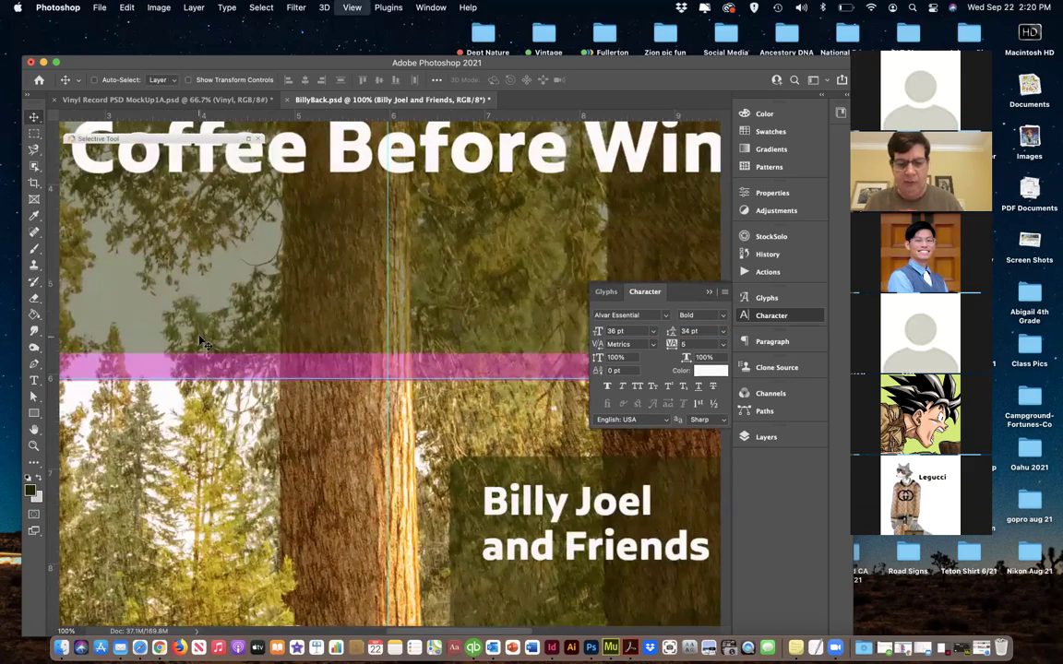
pyautogui.scroll(-8, 277, 392)
pyautogui.press('super+equal')
pyautogui.scroll(5, 277, 341)
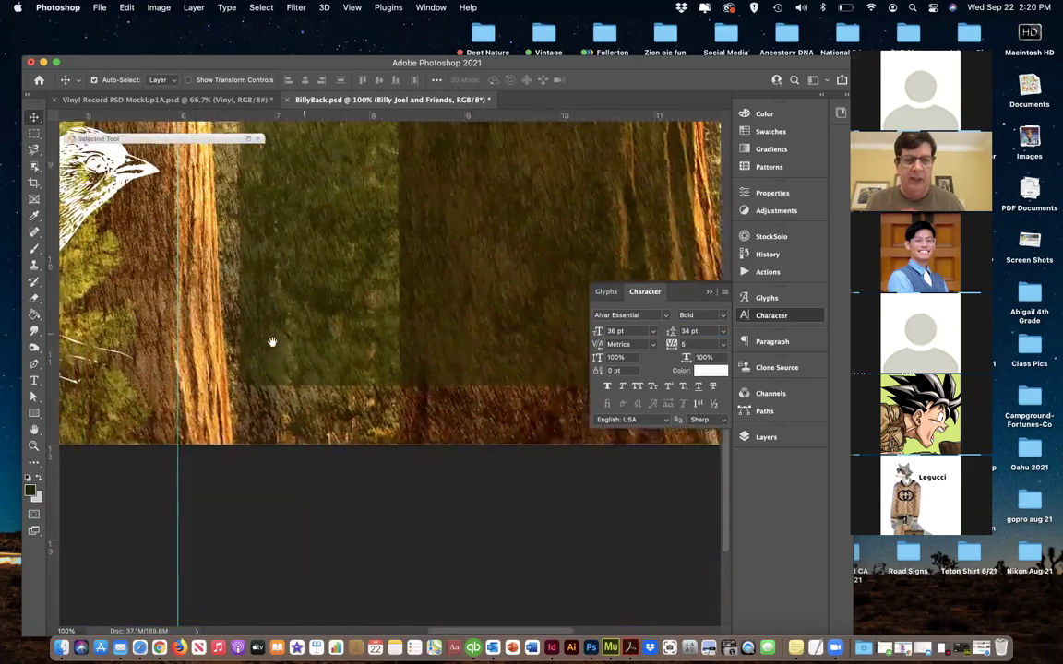
pyautogui.scroll(2, 269, 343)
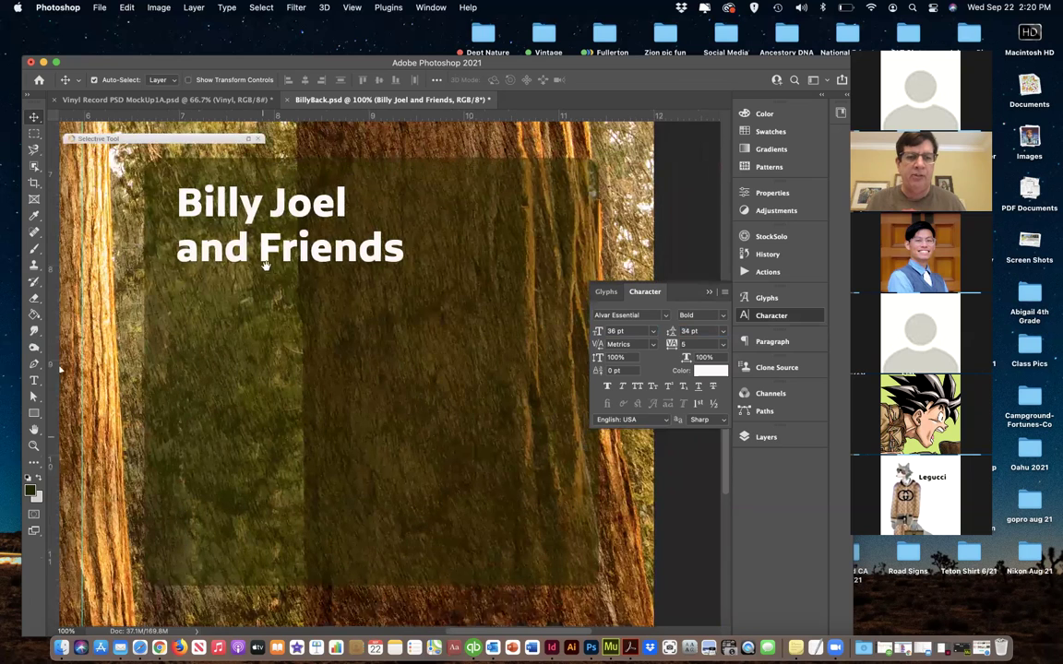
pyautogui.click(701, 315)
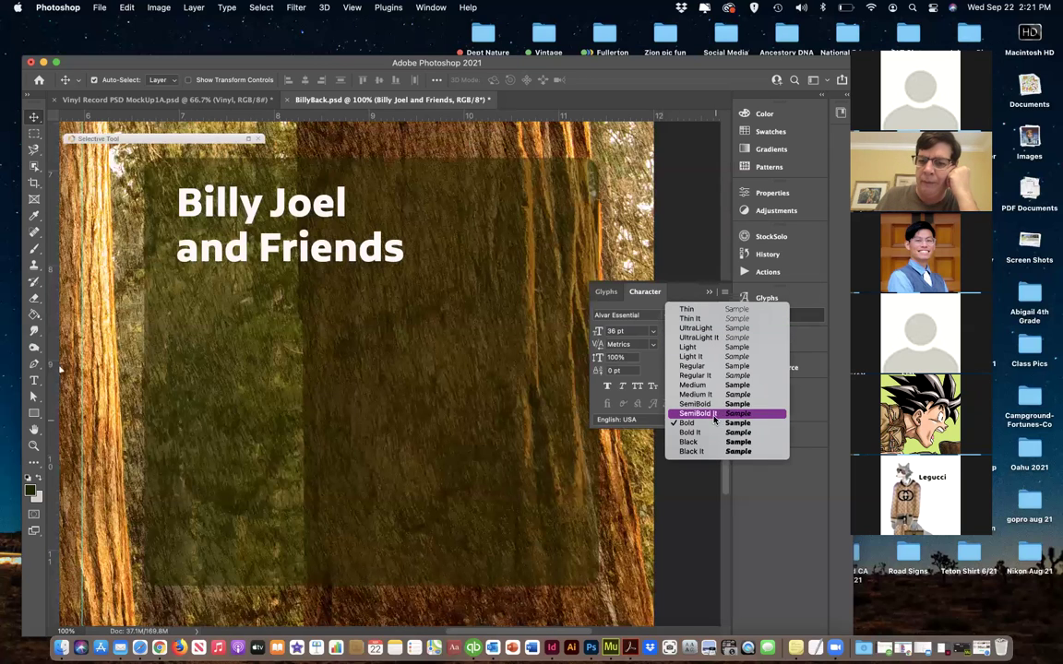
pyautogui.click(708, 385)
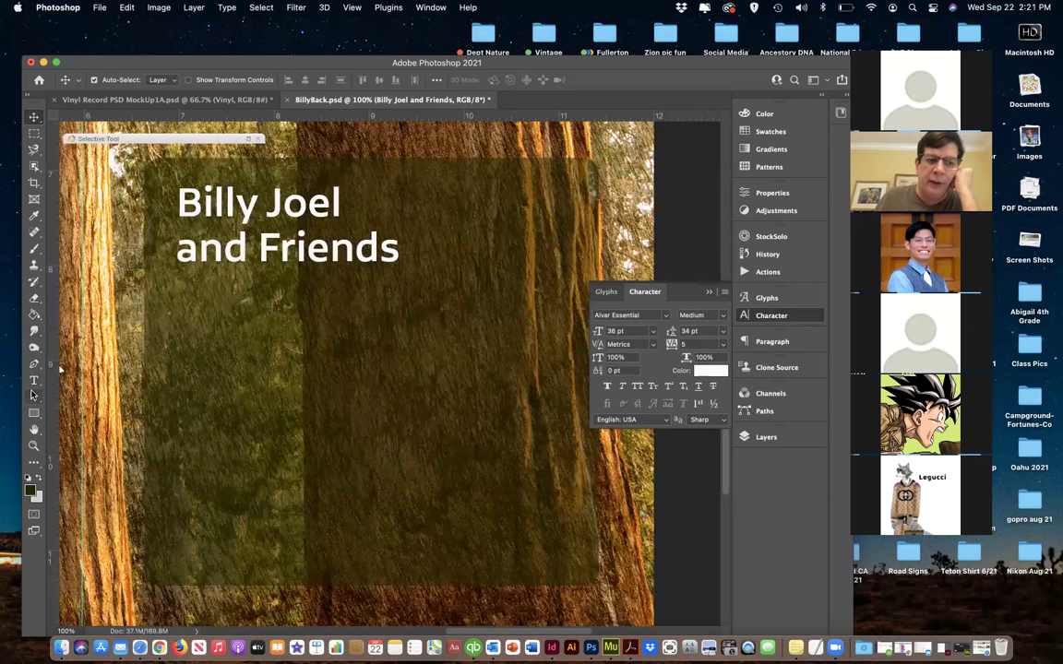
# Add a new text reading "2021" in the lower part of the translucent green box
pyautogui.click(34, 380)
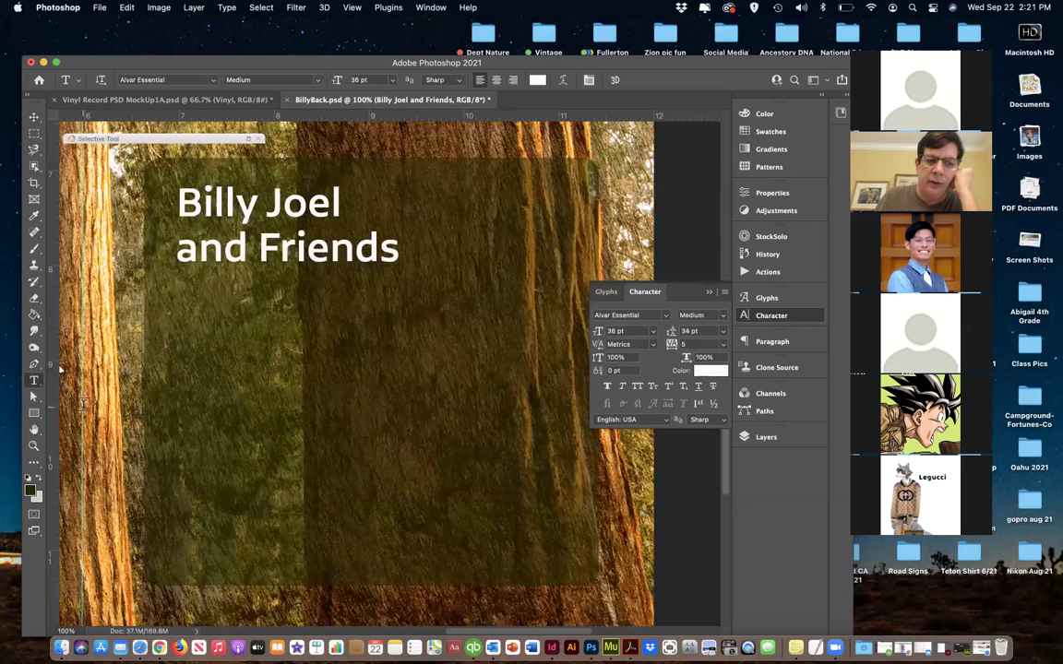
pyautogui.click(196, 476)
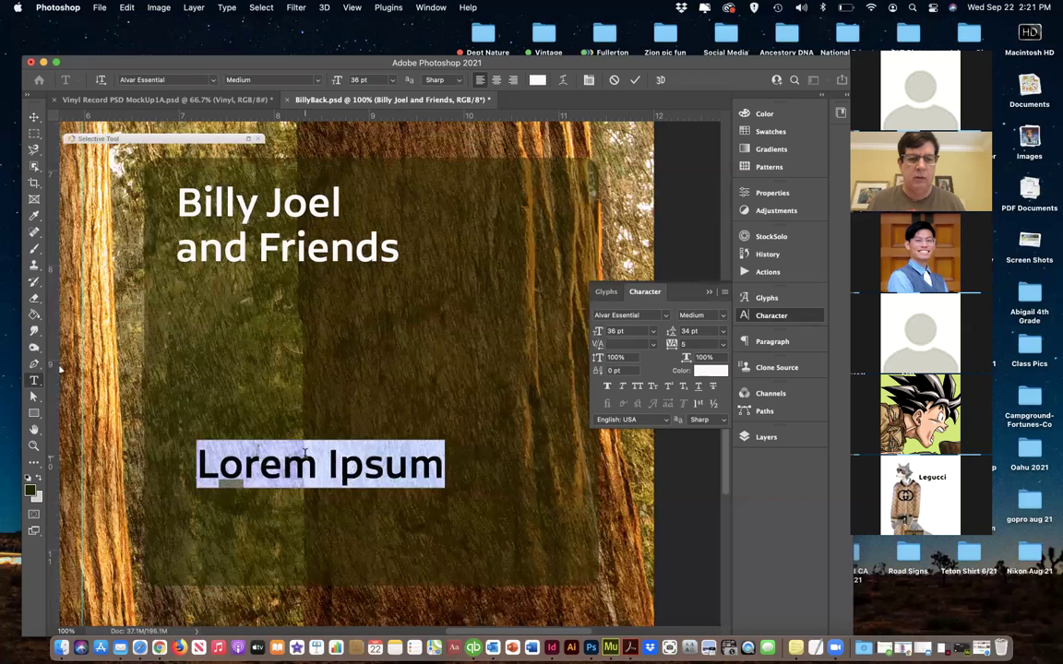
pyautogui.write('201')
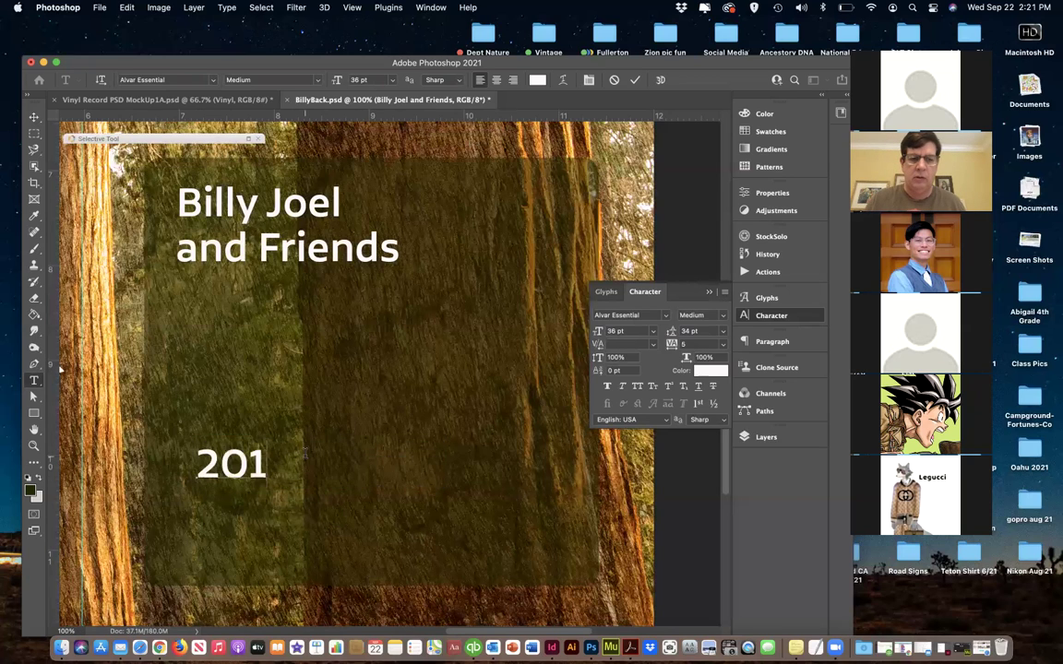
pyautogui.write('0')
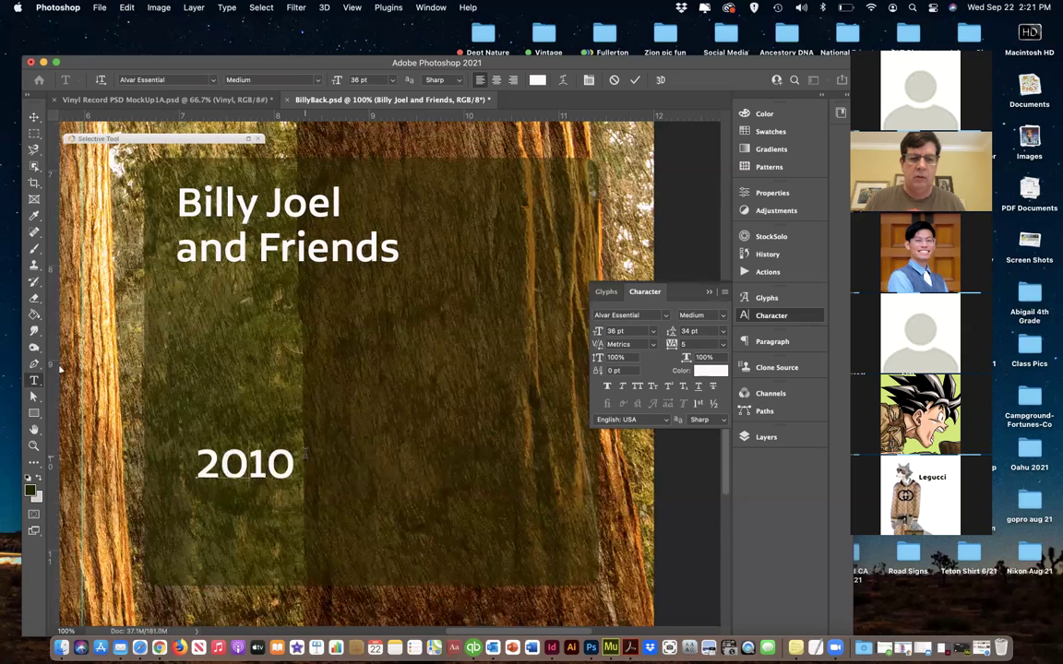
pyautogui.press('BackSpace')
pyautogui.press('BackSpace')
pyautogui.write('21')
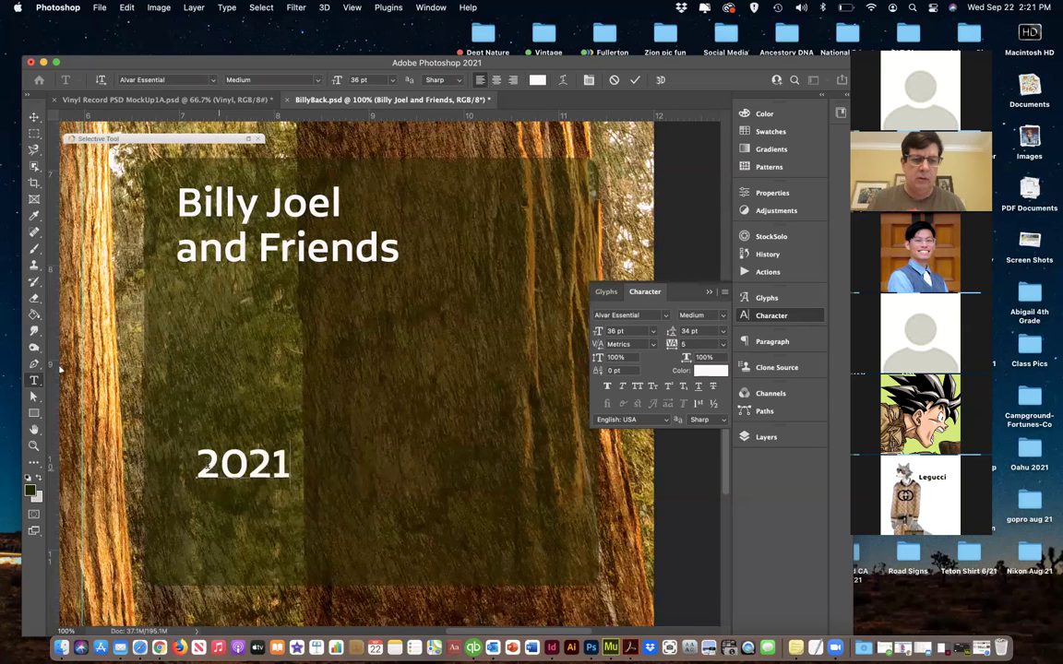
# Try several special characters in front of "2021" to find the copyright symbol, removing each one
pyautogui.write('ç')
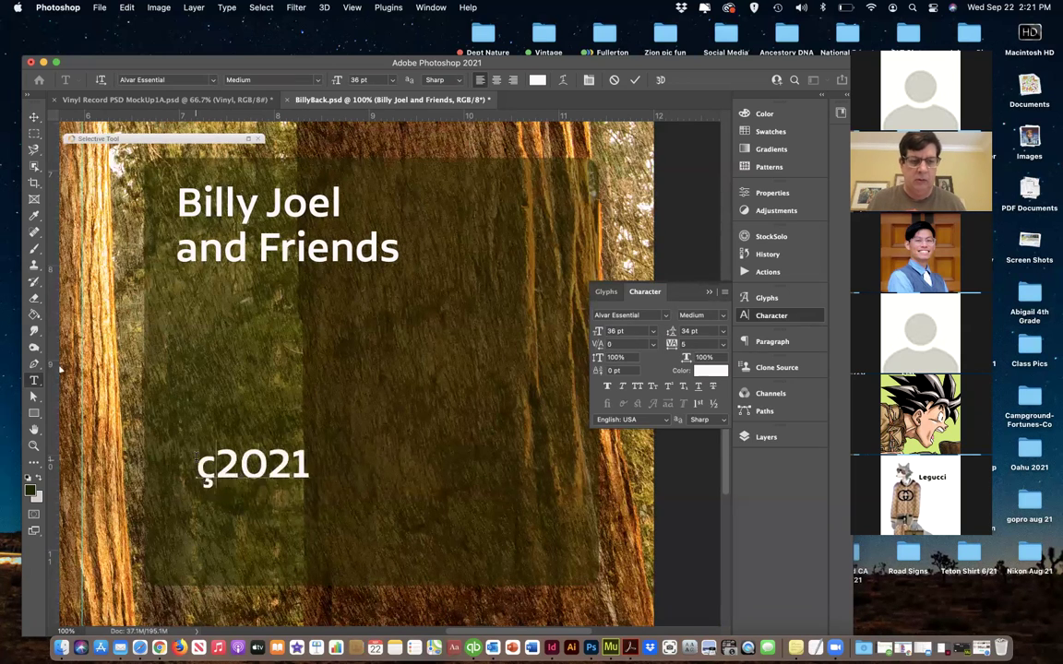
pyautogui.press('BackSpace')
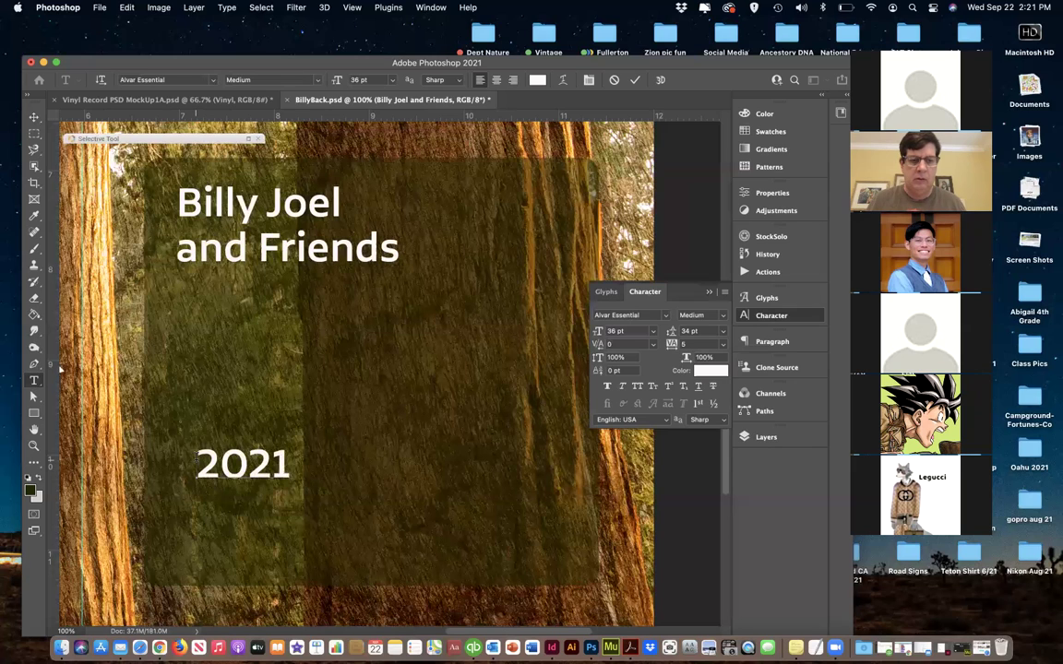
pyautogui.write('®')
pyautogui.press('BackSpace')
pyautogui.hotkey('alt', 'e')
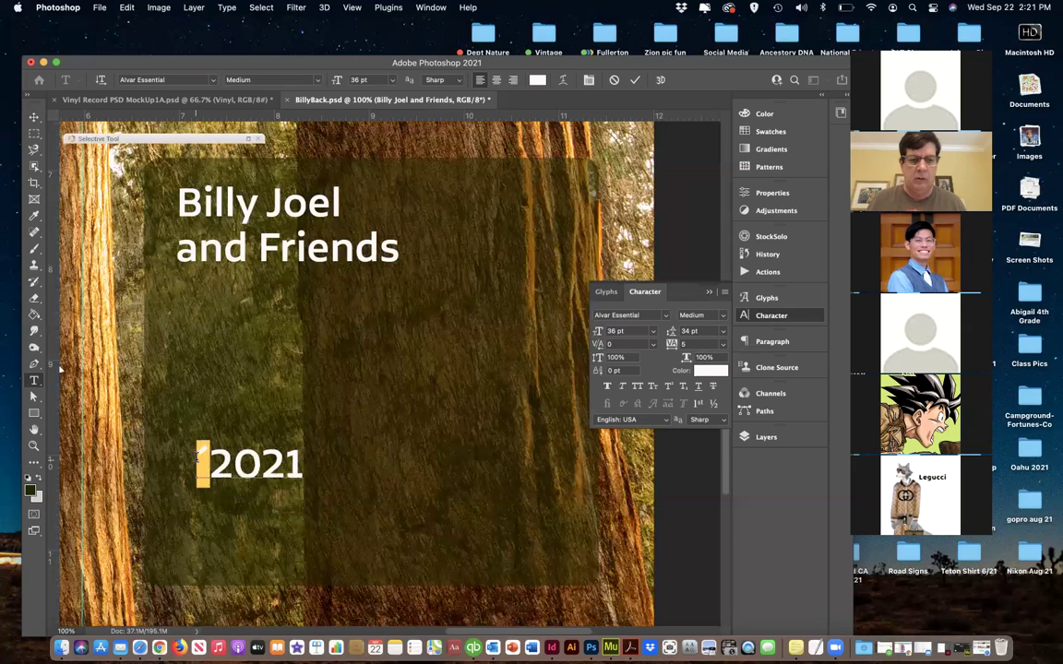
pyautogui.press('BackSpace')
pyautogui.write('∑')
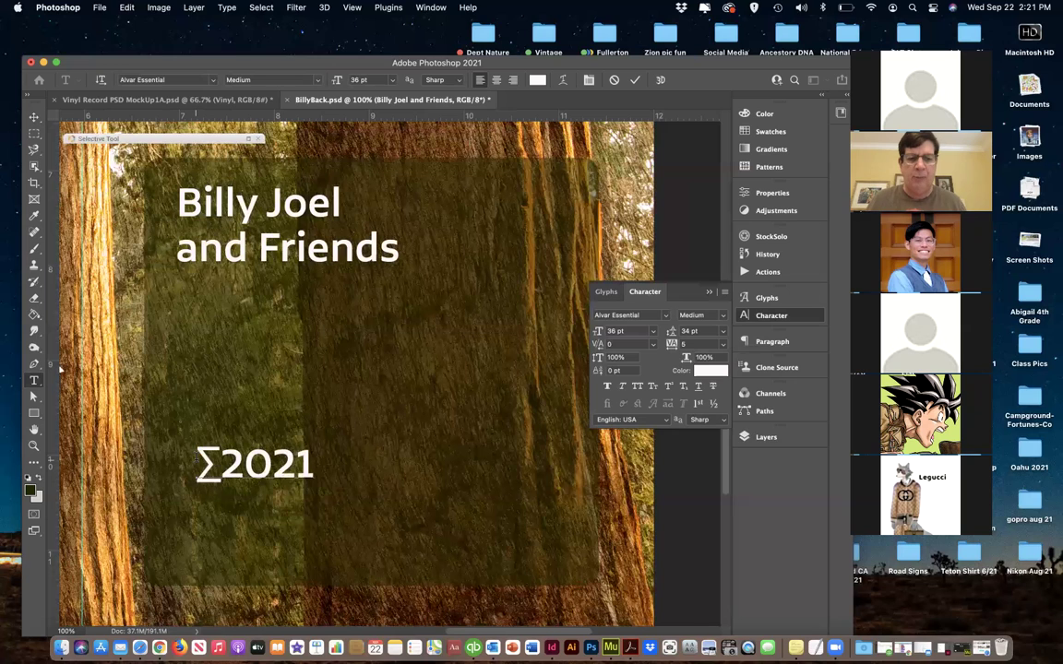
pyautogui.press('BackSpace')
pyautogui.write('œ')
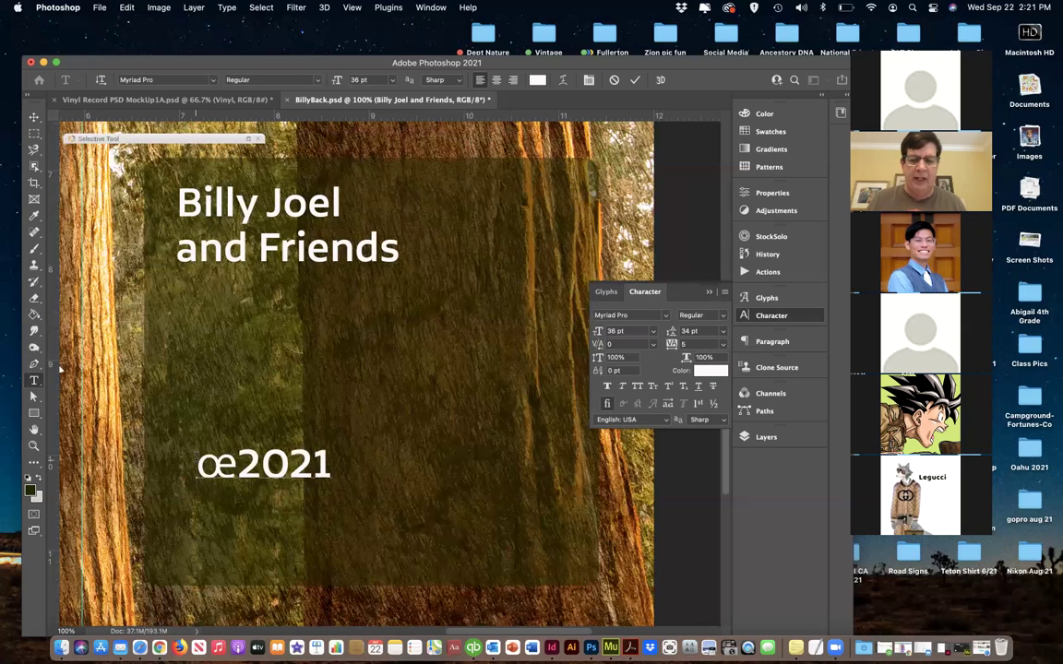
pyautogui.press('BackSpace')
pyautogui.write('†')
pyautogui.press('BackSpace')
pyautogui.write('¥')
pyautogui.hotkey('shift', 'Left')
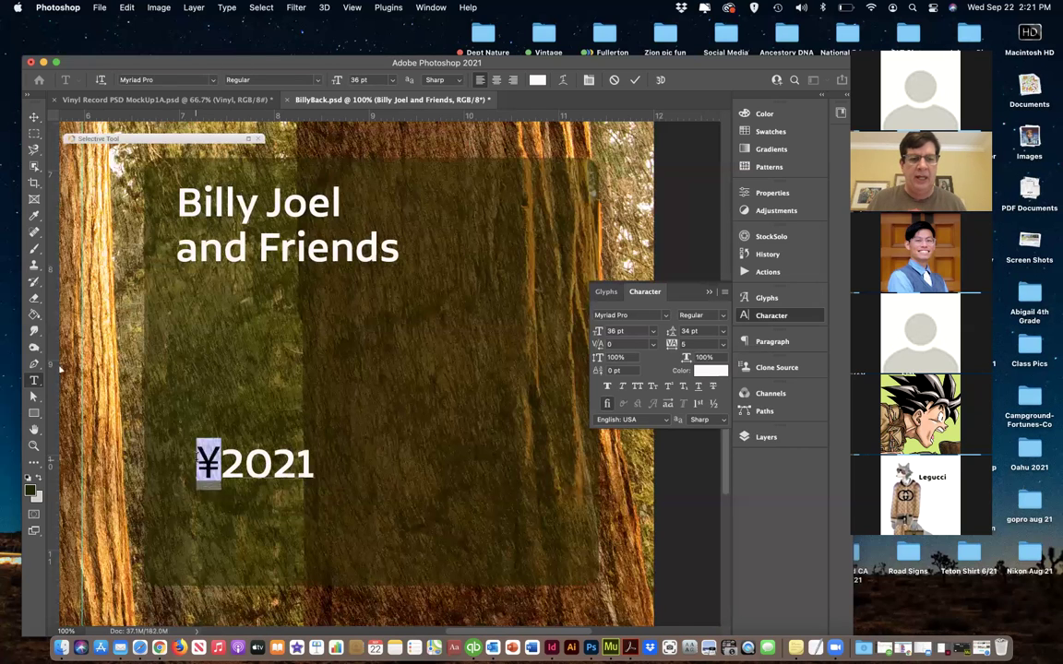
pyautogui.press('BackSpace')
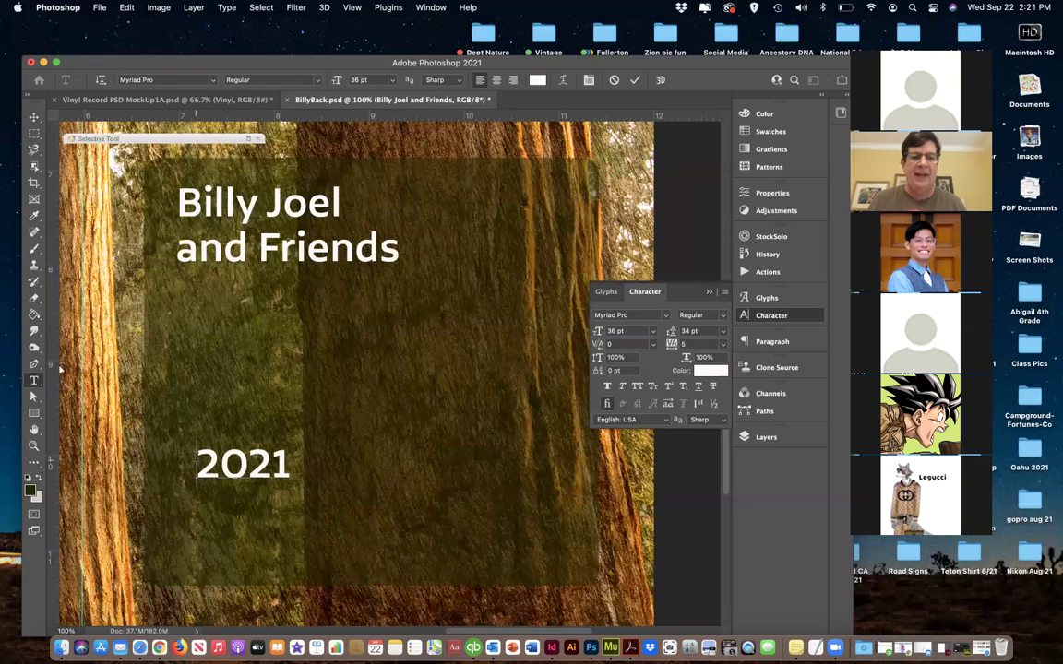
# Insert the © glyph from the Alvar Essential Medium font in front of "2021"
pyautogui.click(760, 298)
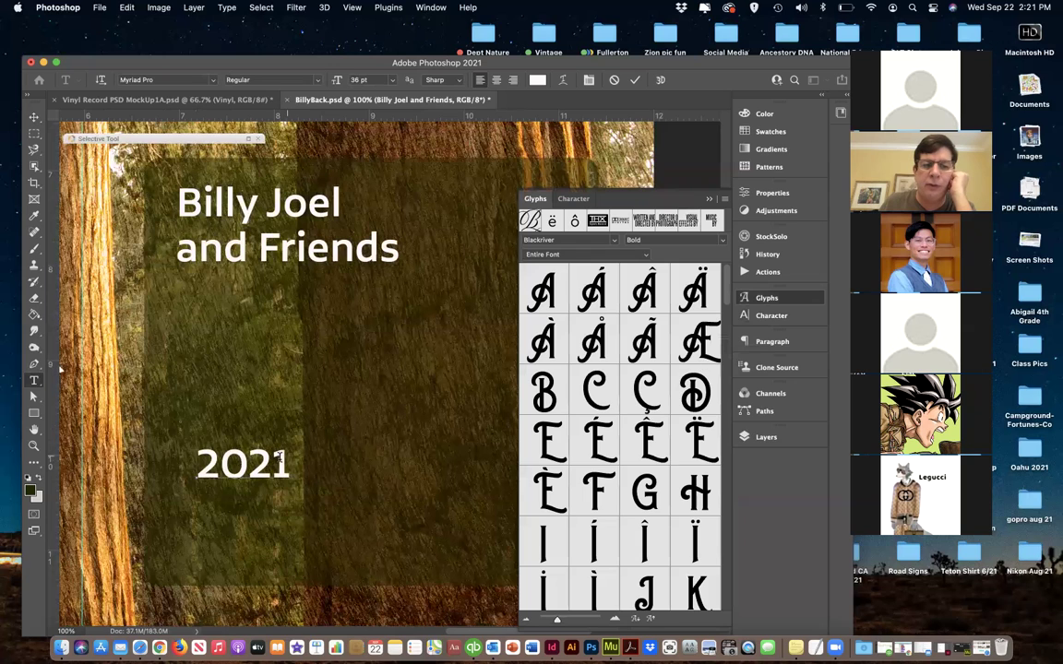
pyautogui.moveTo(280, 459); pyautogui.dragTo(292, 461)
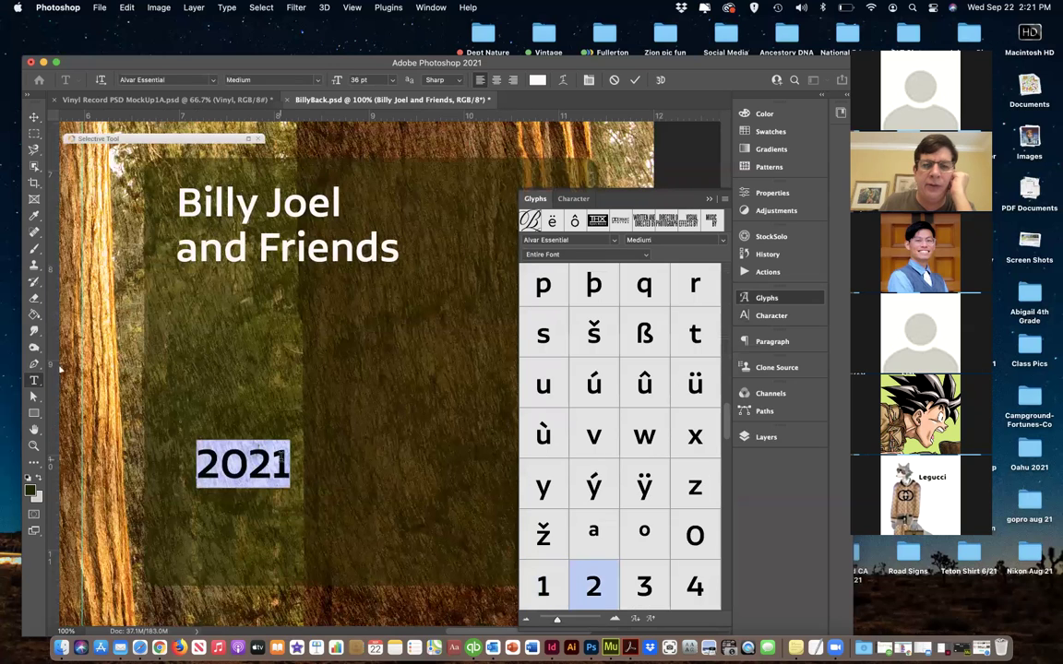
pyautogui.click(197, 418)
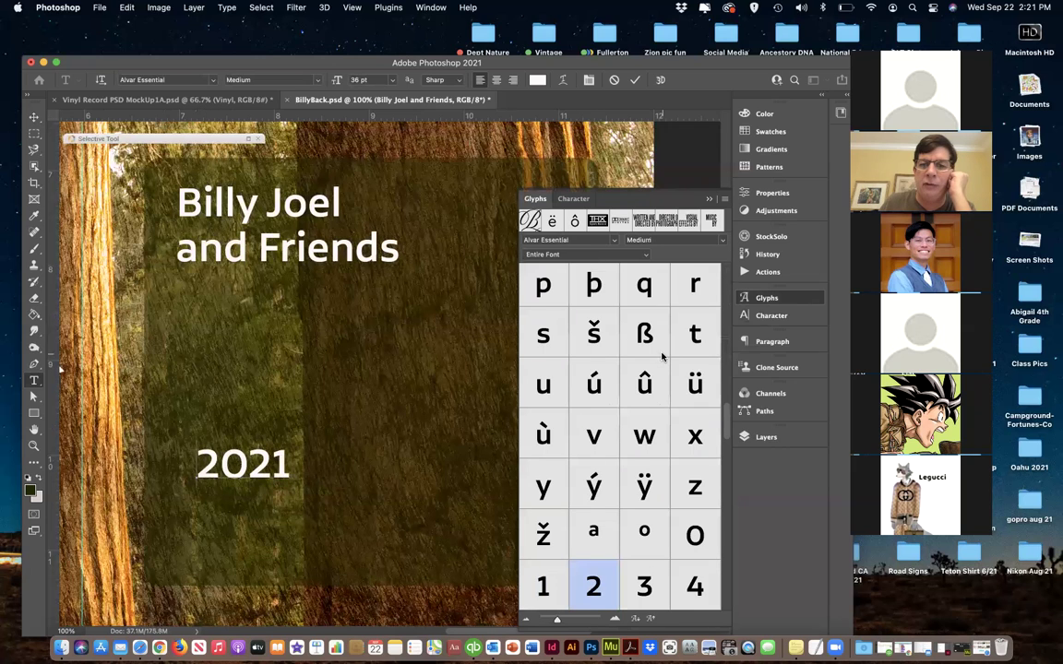
pyautogui.scroll(-1, 725, 434)
pyautogui.moveTo(725, 434); pyautogui.dragTo(725, 533)
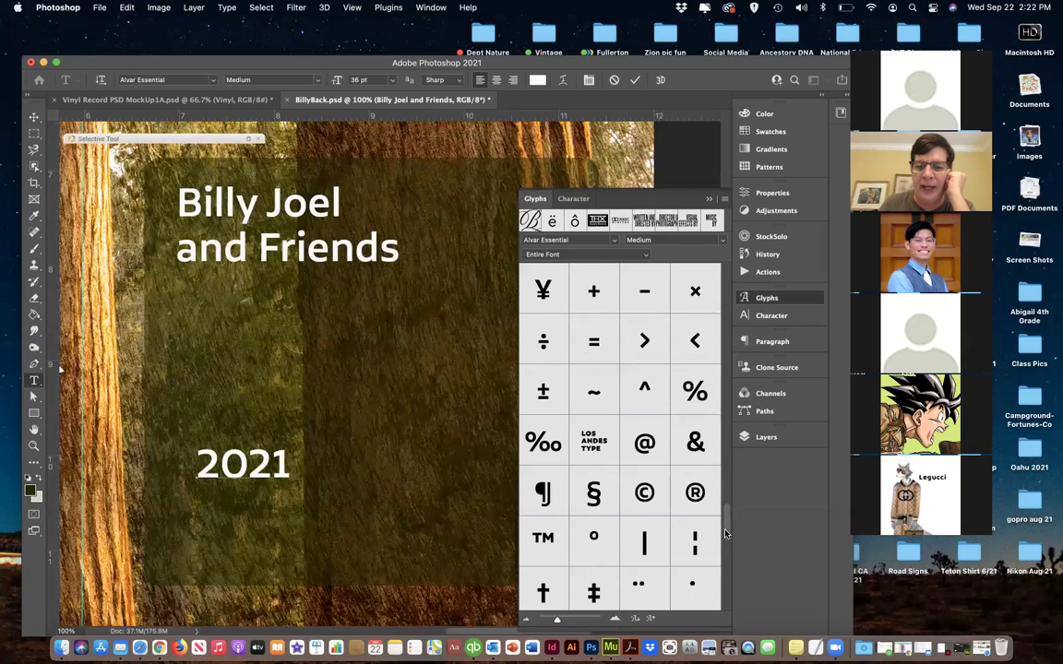
pyautogui.doubleClick(644, 494)
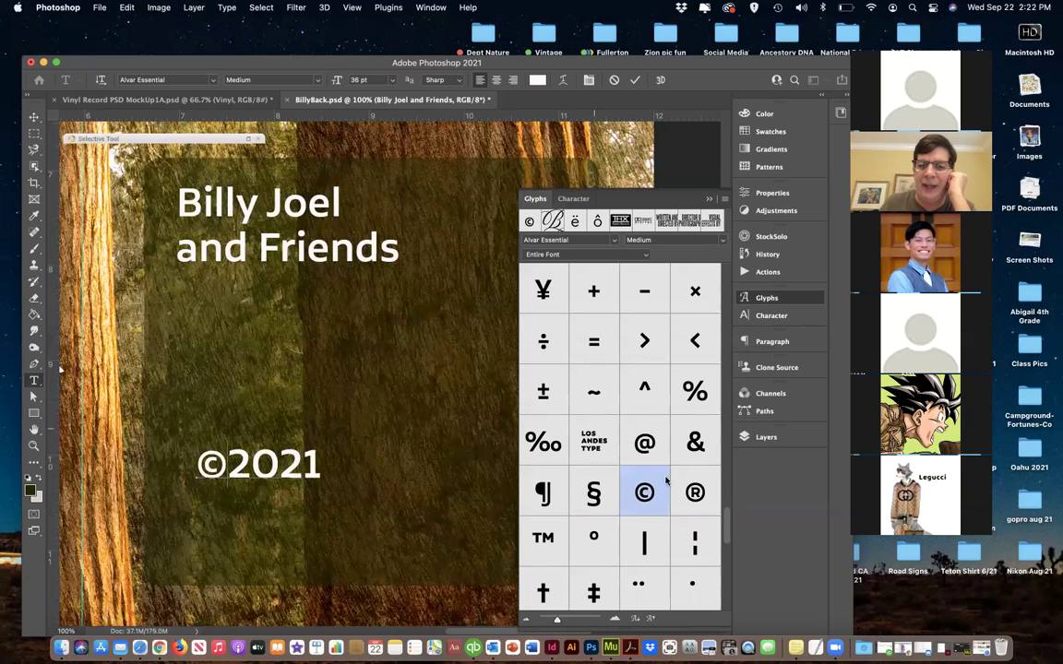
# Replace the letter "e" in "Friends" with the accented glyph "é" from the same font
pyautogui.moveTo(727, 532); pyautogui.dragTo(654, 361)
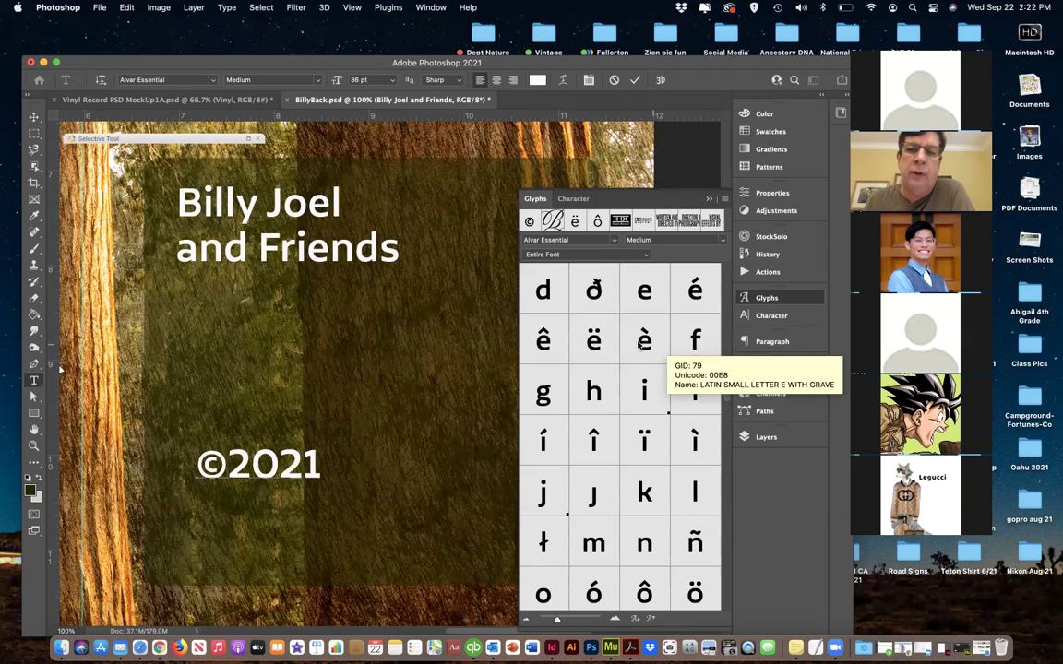
pyautogui.doubleClick(300, 251)
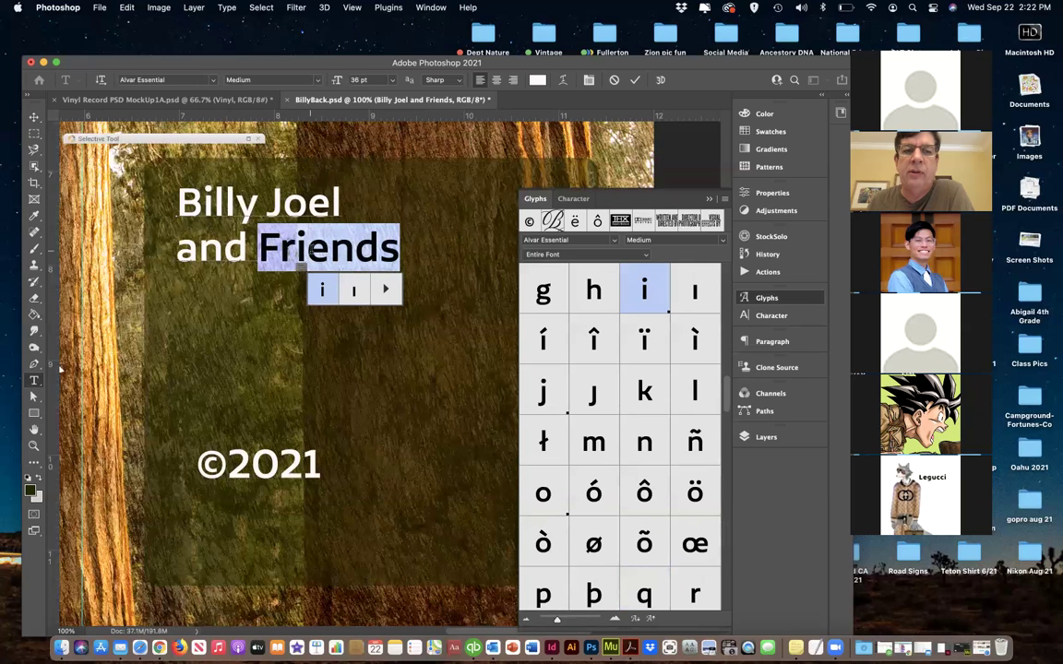
pyautogui.doubleClick(281, 231)
pyautogui.moveTo(281, 231); pyautogui.dragTo(245, 221)
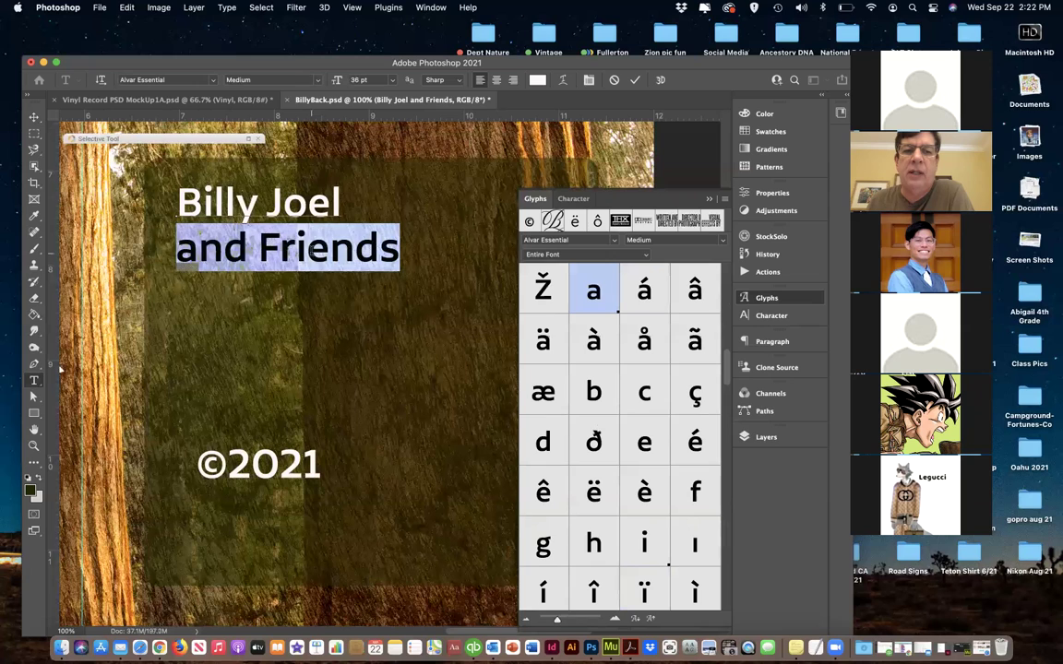
pyautogui.click(330, 249)
pyautogui.tripleClick(329, 249)
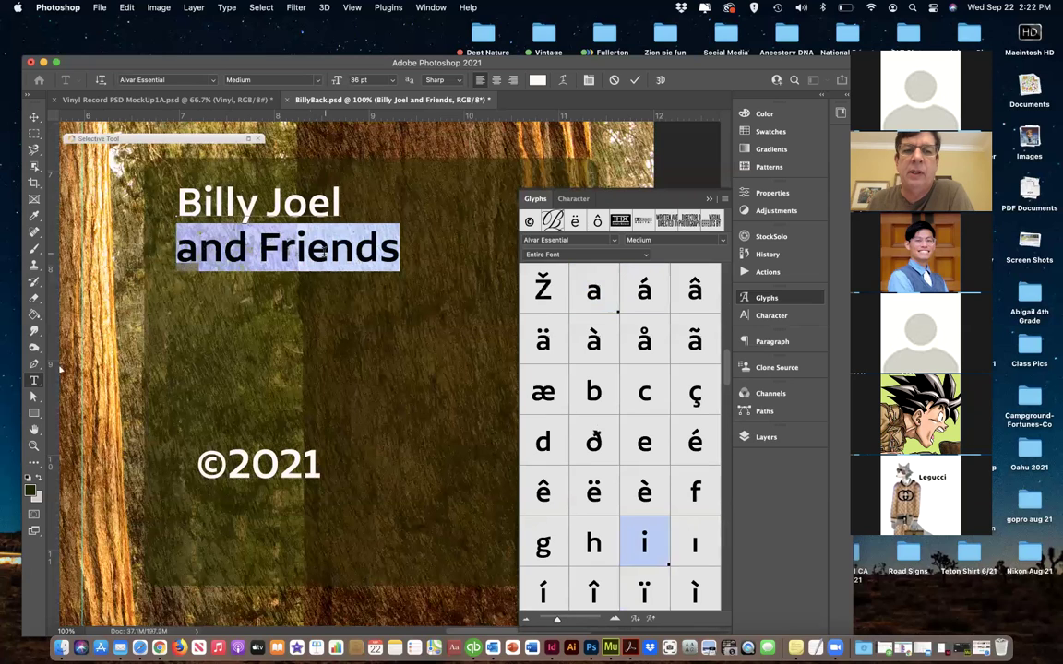
pyautogui.click(314, 253)
pyautogui.tripleClick(313, 250)
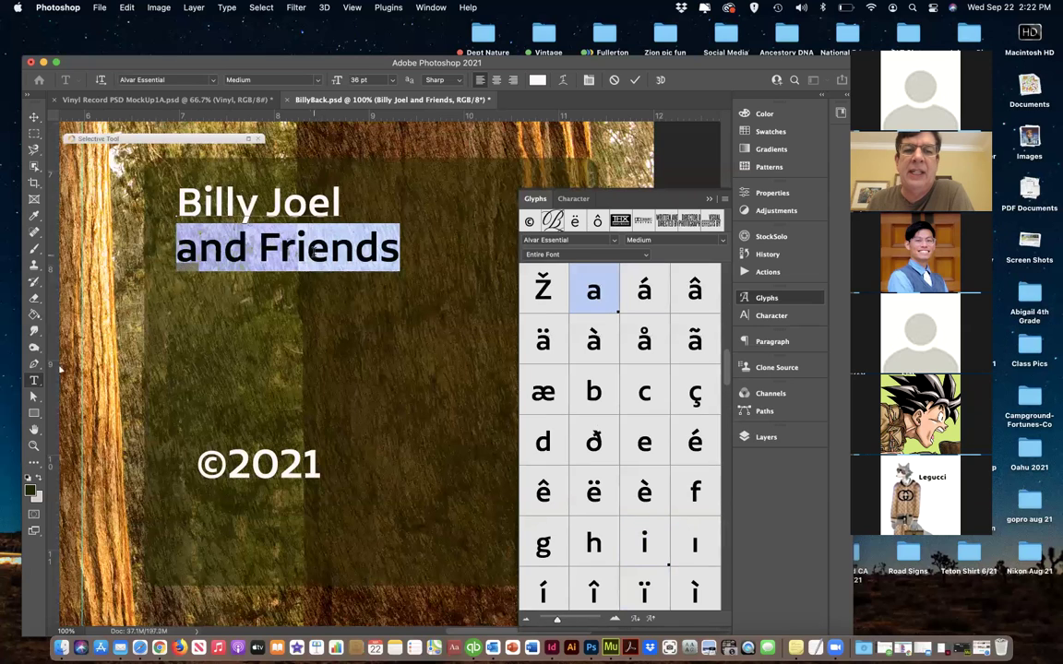
pyautogui.click(314, 250)
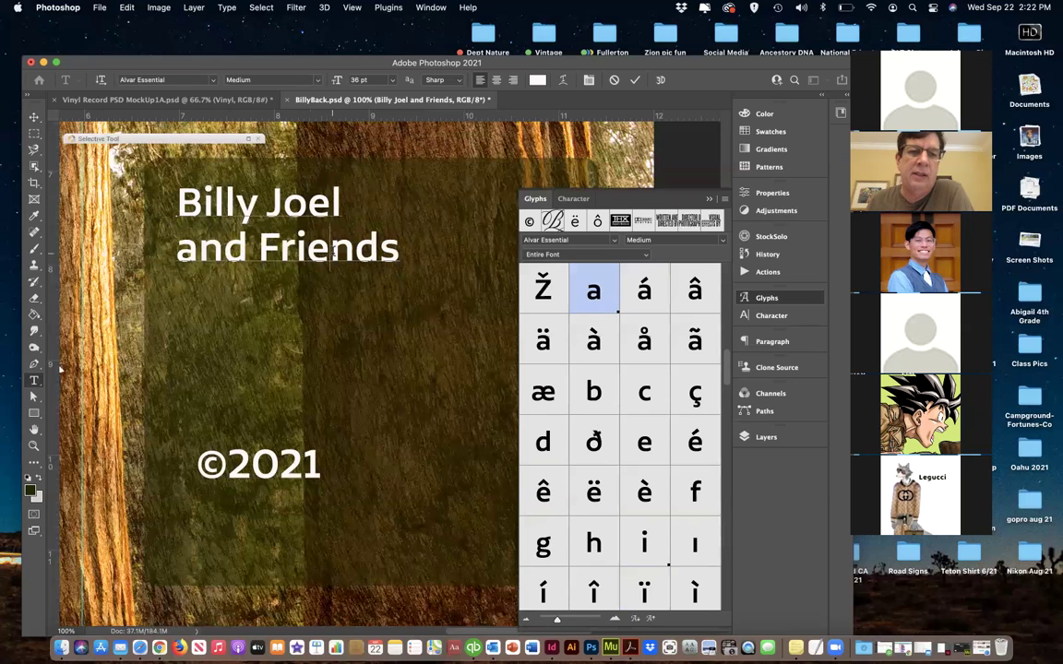
pyautogui.hotkey('shift', 'Left')
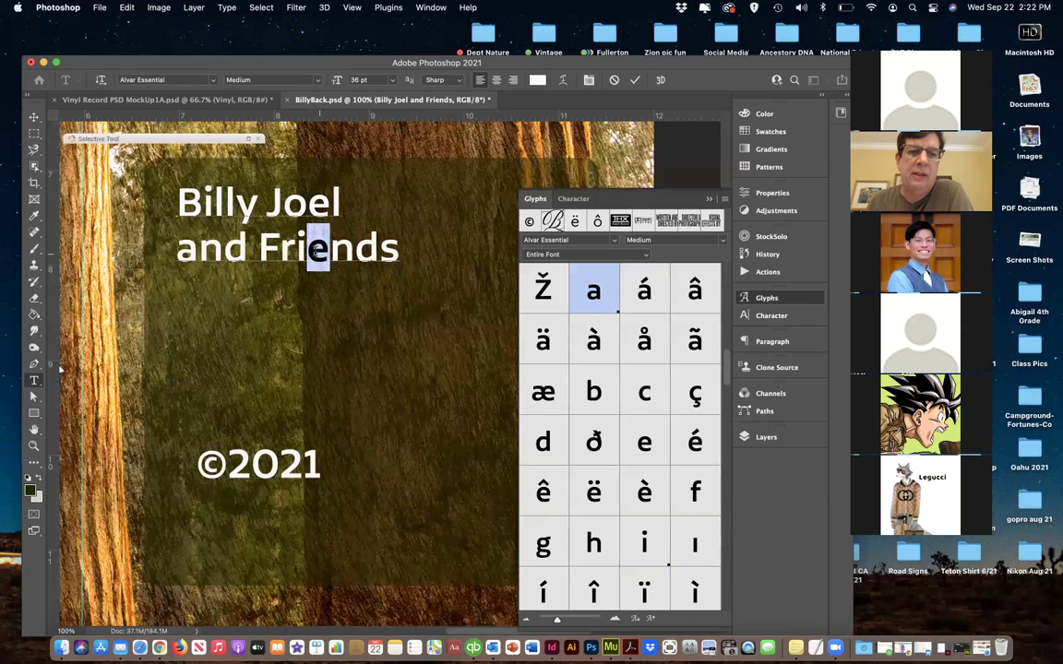
pyautogui.doubleClick(694, 443)
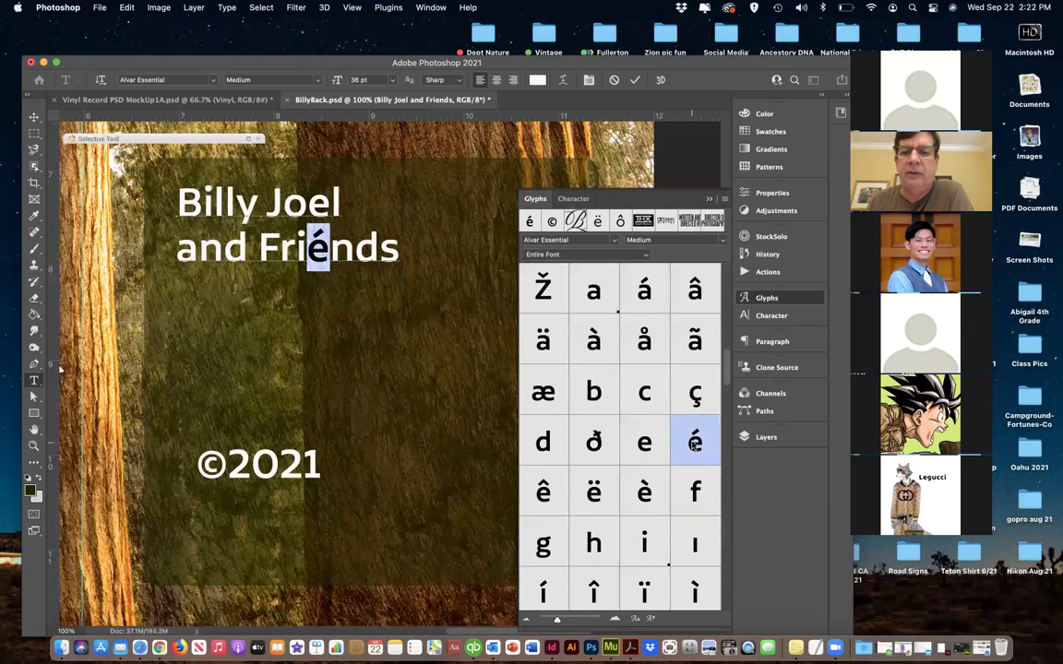
# Replace the accented letter in "Friends" with the glyph "ë" from the Alvar Essential Medium font
pyautogui.doubleClick(593, 492)
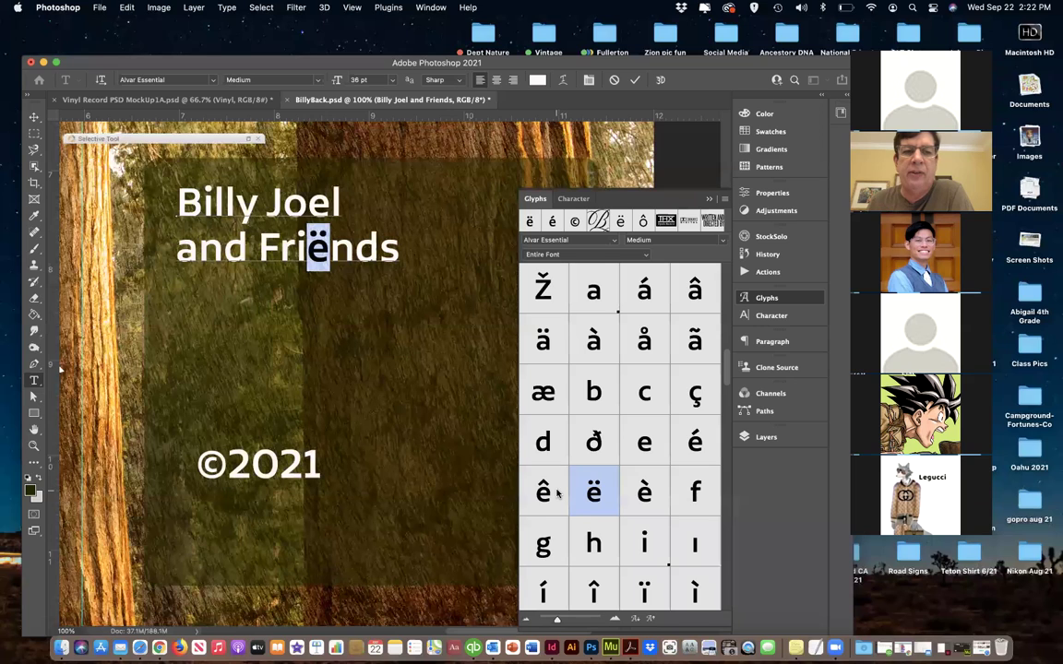
pyautogui.click(33, 115)
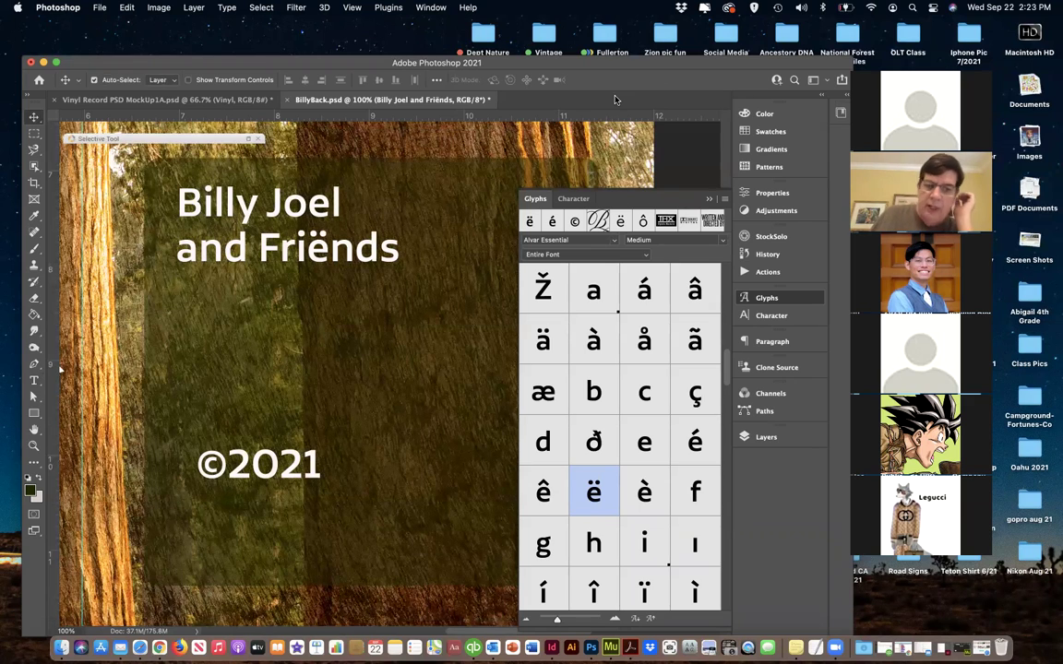
pyautogui.click(758, 296)
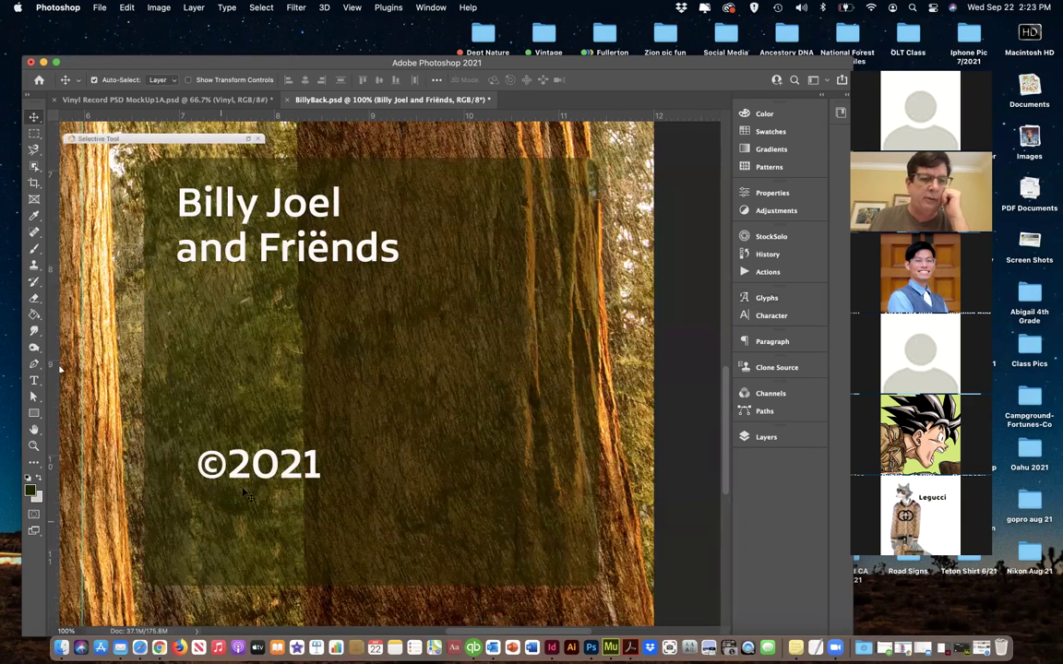
# Append "Billy Joel Records, Ic." after ©2021 in the lower text of the translucent box
pyautogui.click(34, 380)
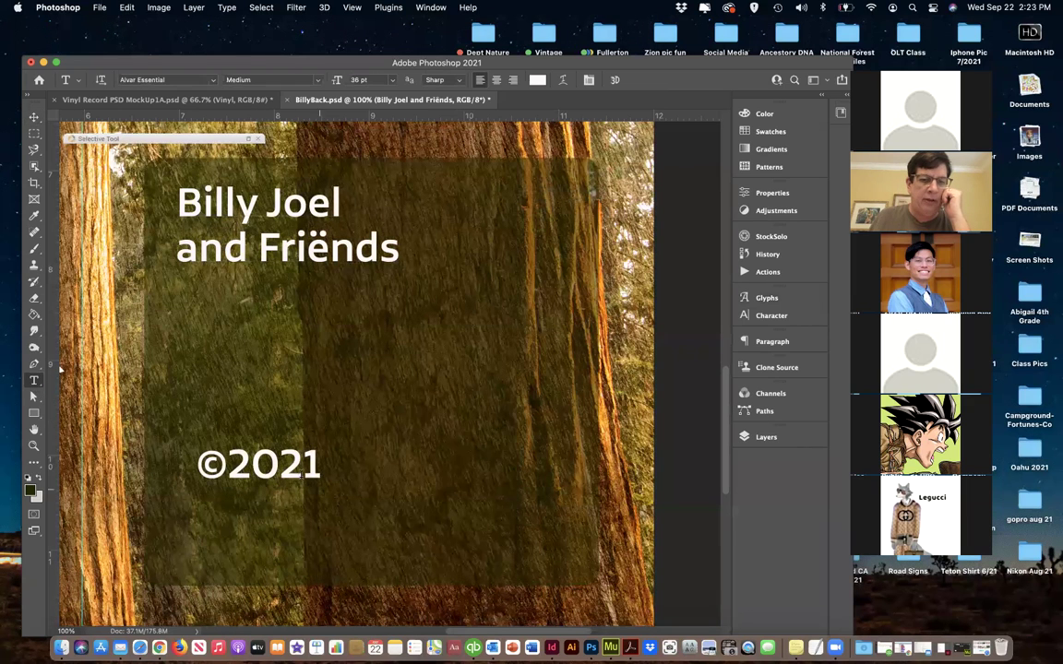
pyautogui.click(313, 467)
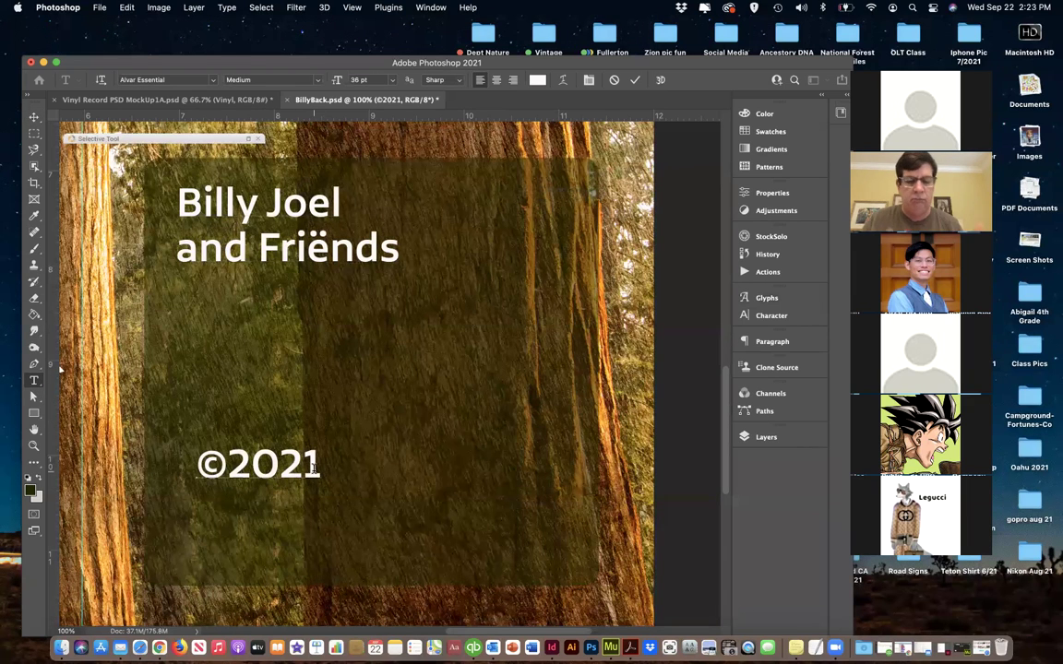
pyautogui.press('Right')
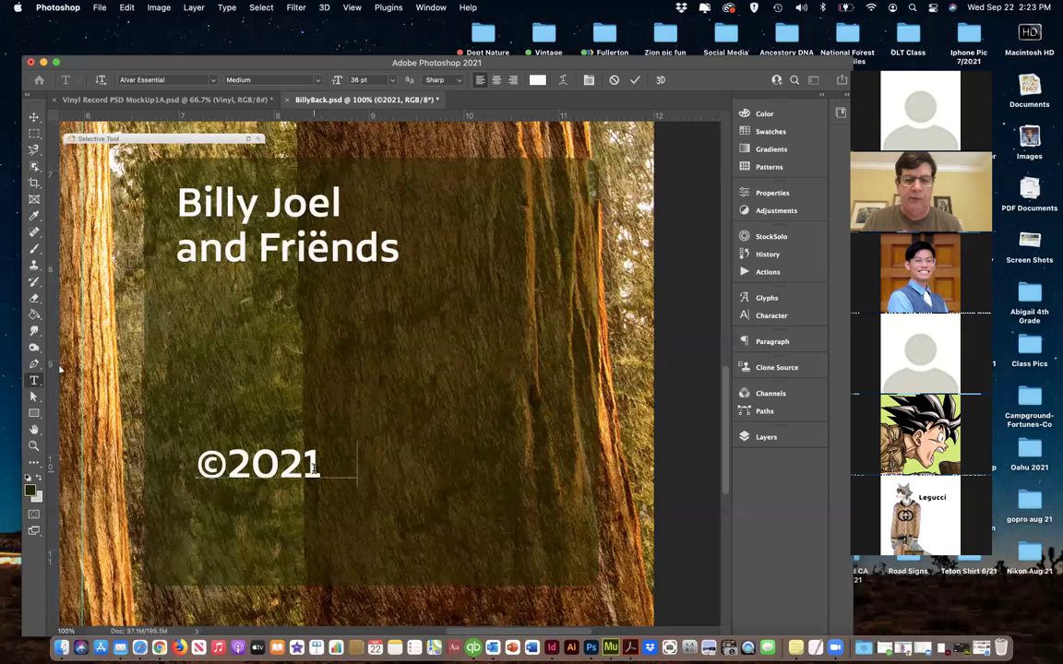
pyautogui.write('Billy Joel R')
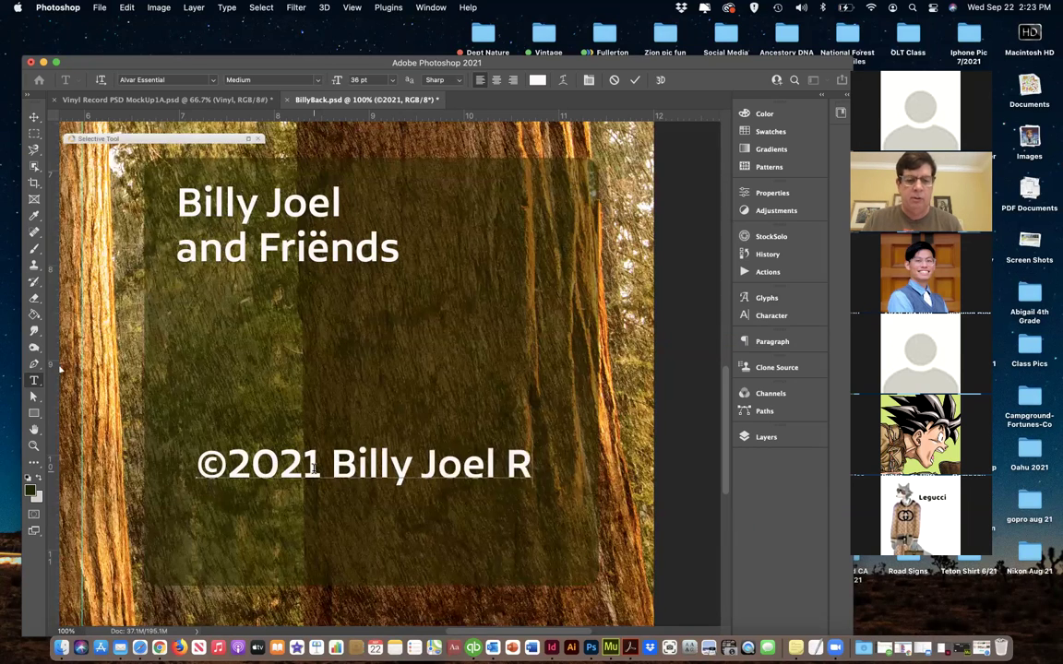
pyautogui.write('ecords')
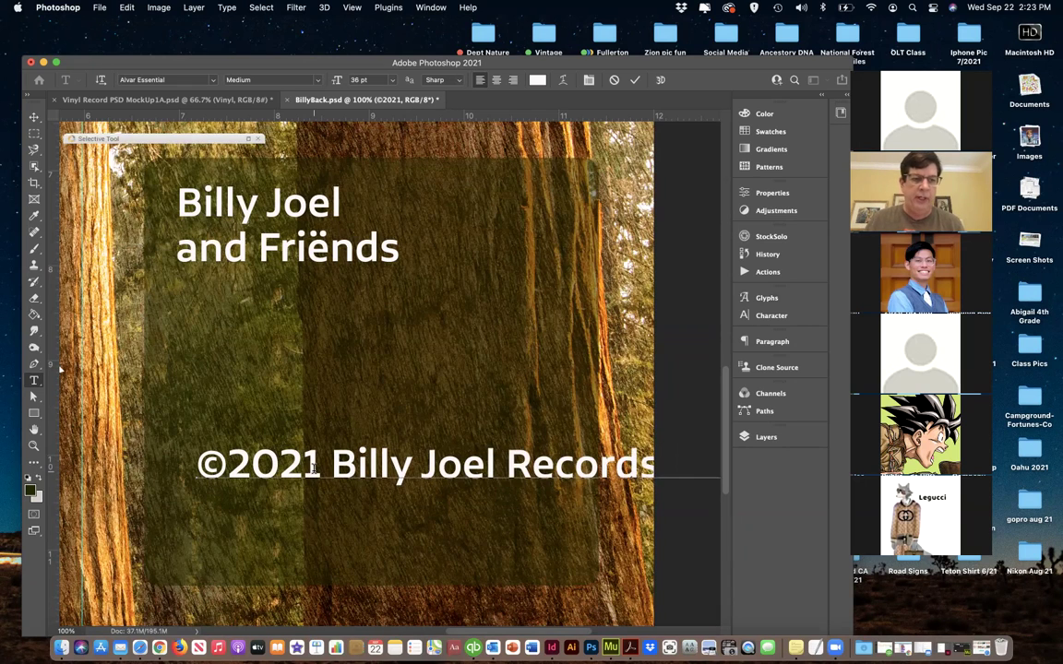
pyautogui.click(33, 118)
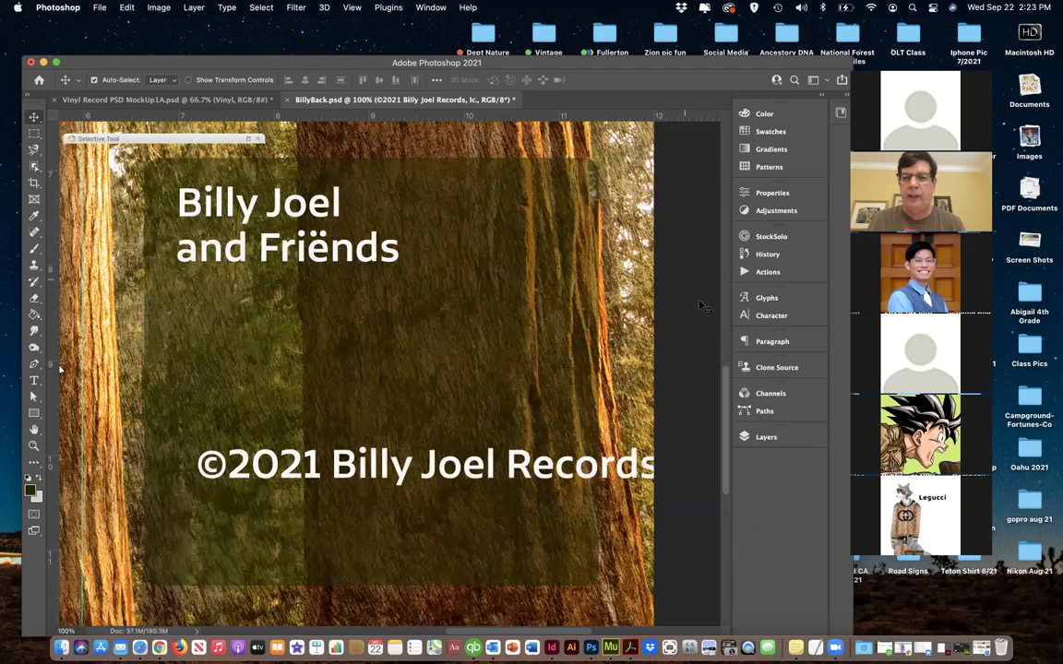
# Set the copyright line's font size to 20 pt and correct its ending to "Inc."
pyautogui.click(749, 316)
pyautogui.moveTo(598, 333); pyautogui.dragTo(578, 344)
pyautogui.doubleClick(473, 471)
pyautogui.click(471, 471)
pyautogui.write('nc.')
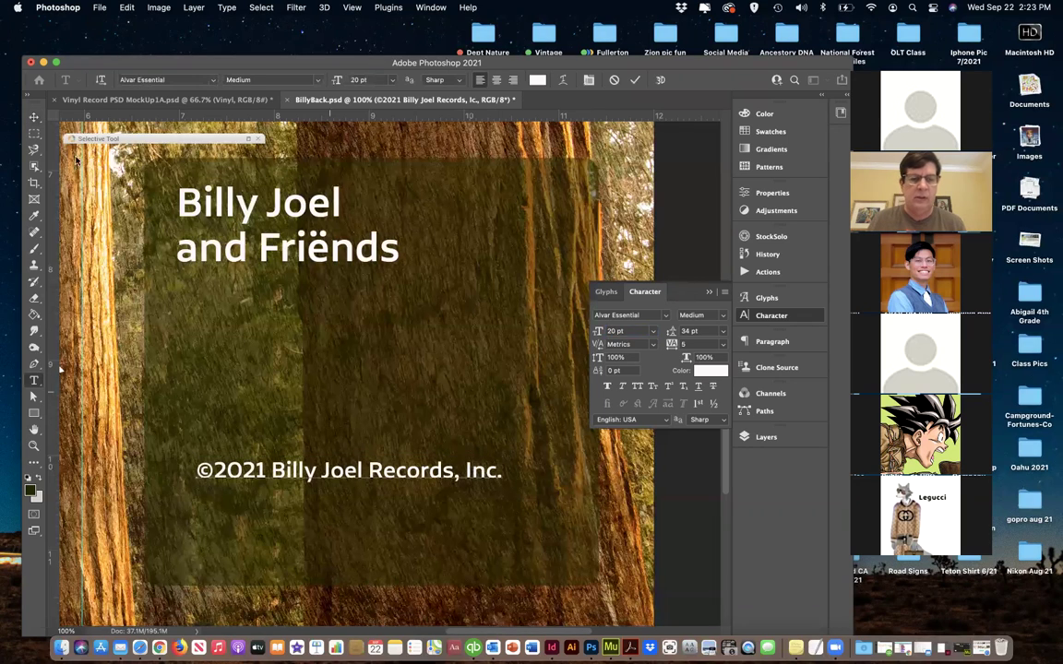
# Move the copyright line slightly down and toward the left edge of the translucent box
pyautogui.press('Escape')
pyautogui.press('v')
pyautogui.moveTo(314, 470); pyautogui.dragTo(281, 491)
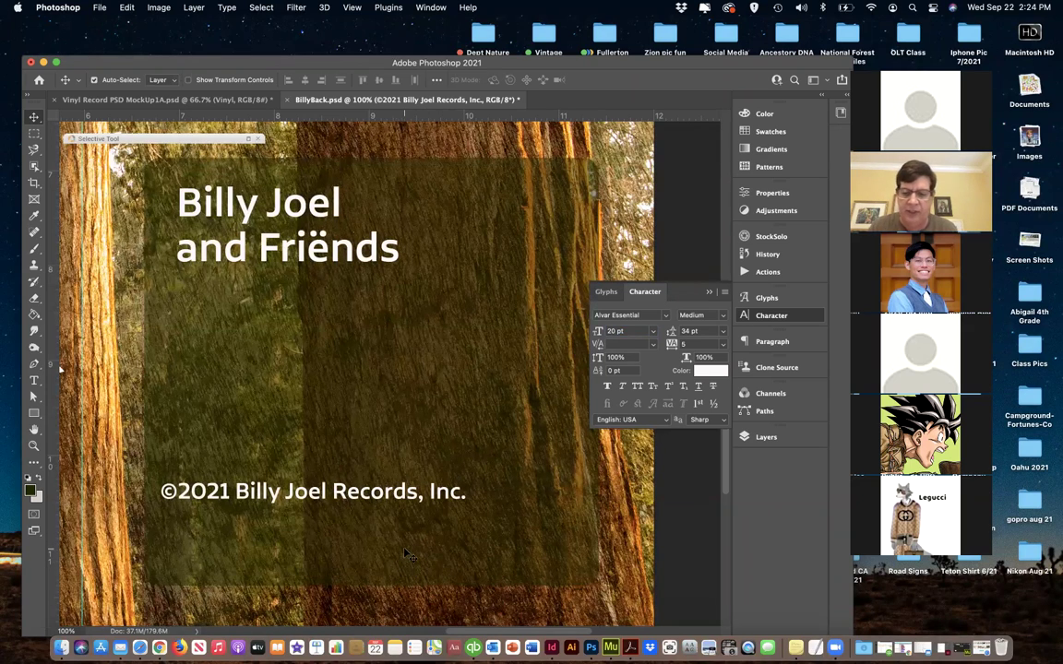
# Transform the translucent box on Layer 4 to about 86% height, so its bottom edge sits just below the copyright line
pyautogui.press('super+minus')
pyautogui.press('super+minus')
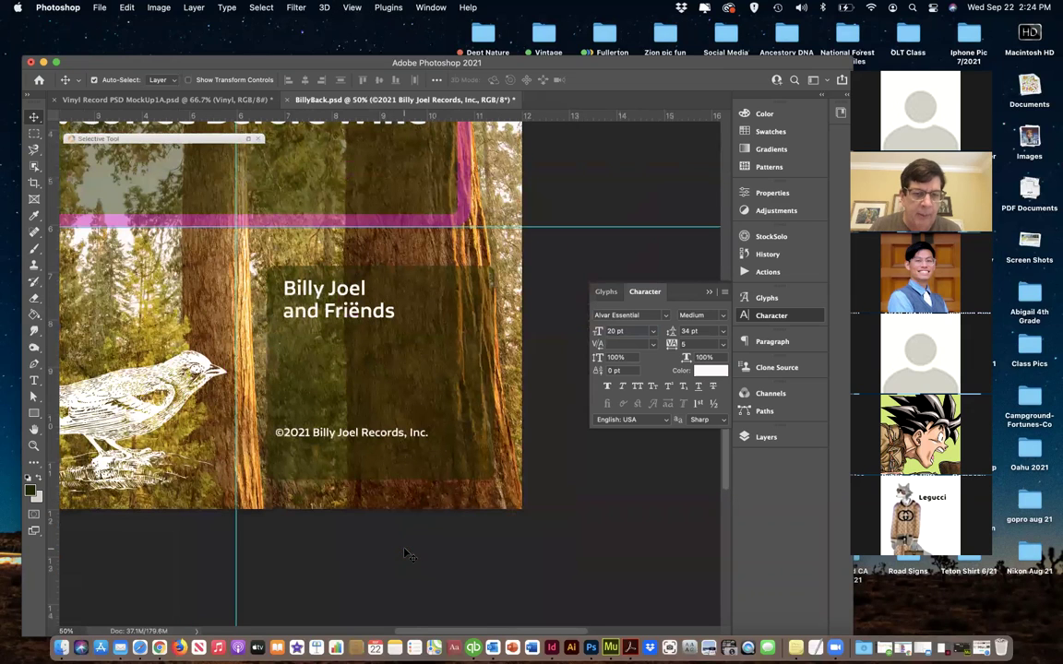
pyautogui.click(332, 463)
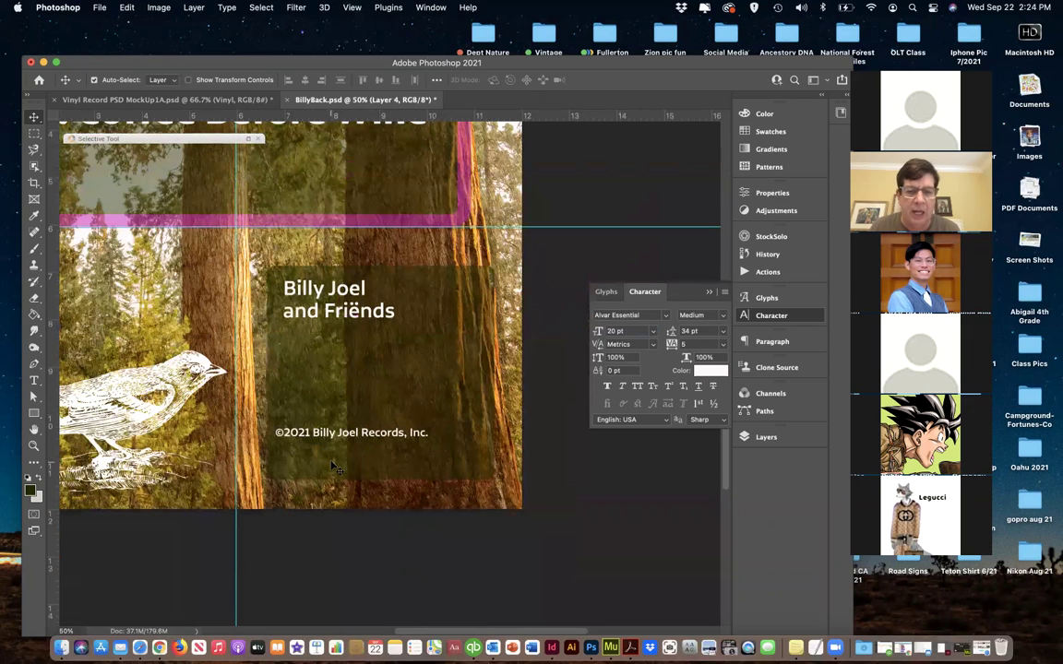
pyautogui.press('F7')
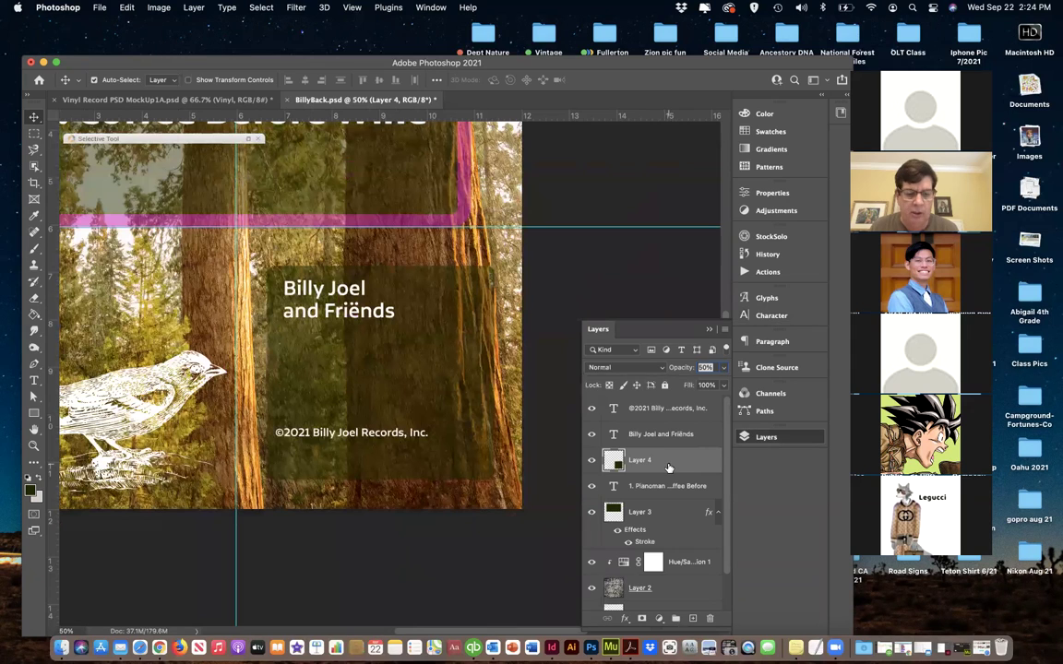
pyautogui.press('super+t')
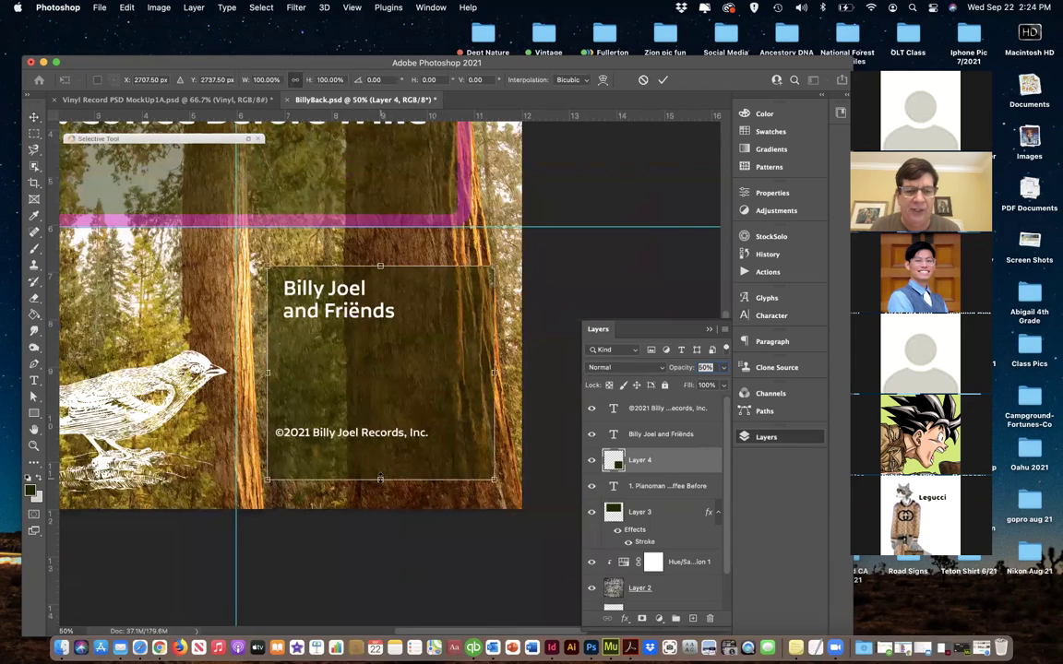
pyautogui.moveTo(379, 477)
pyautogui.mouseDown()
pyautogui.moveTo(379, 427)
pyautogui.moveTo(373, 494)
pyautogui.moveTo(369, 437)
pyautogui.moveTo(379, 473)
pyautogui.mouseUp()
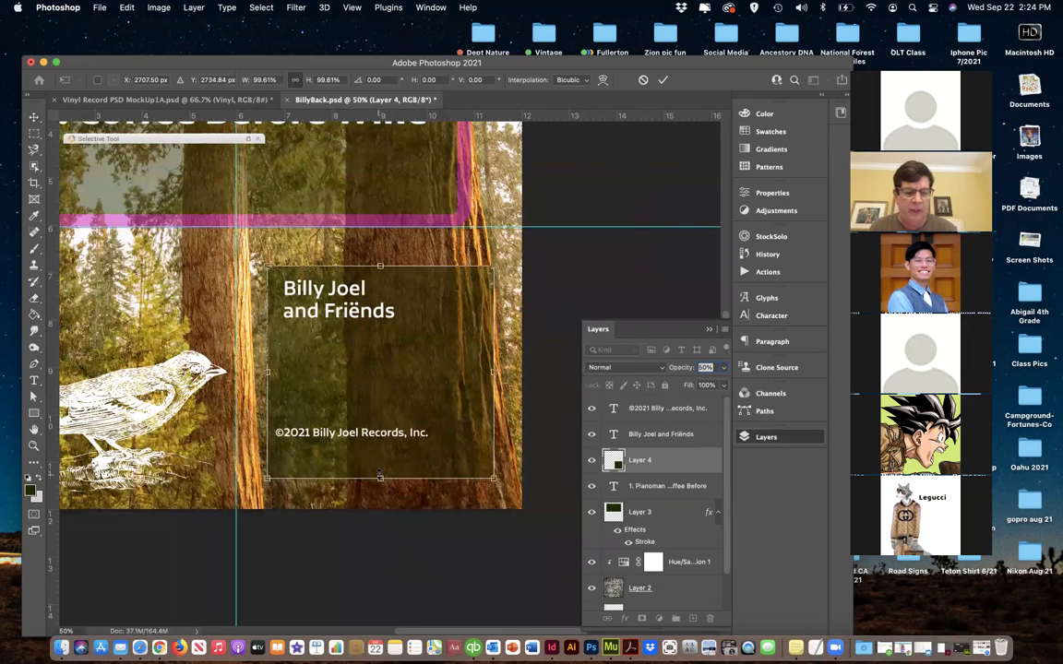
pyautogui.moveTo(379, 475); pyautogui.dragTo(380, 448)
pyautogui.moveTo(493, 357)
pyautogui.mouseDown()
pyautogui.moveTo(435, 359)
pyautogui.moveTo(506, 364)
pyautogui.moveTo(452, 362)
pyautogui.moveTo(495, 366)
pyautogui.mouseUp()
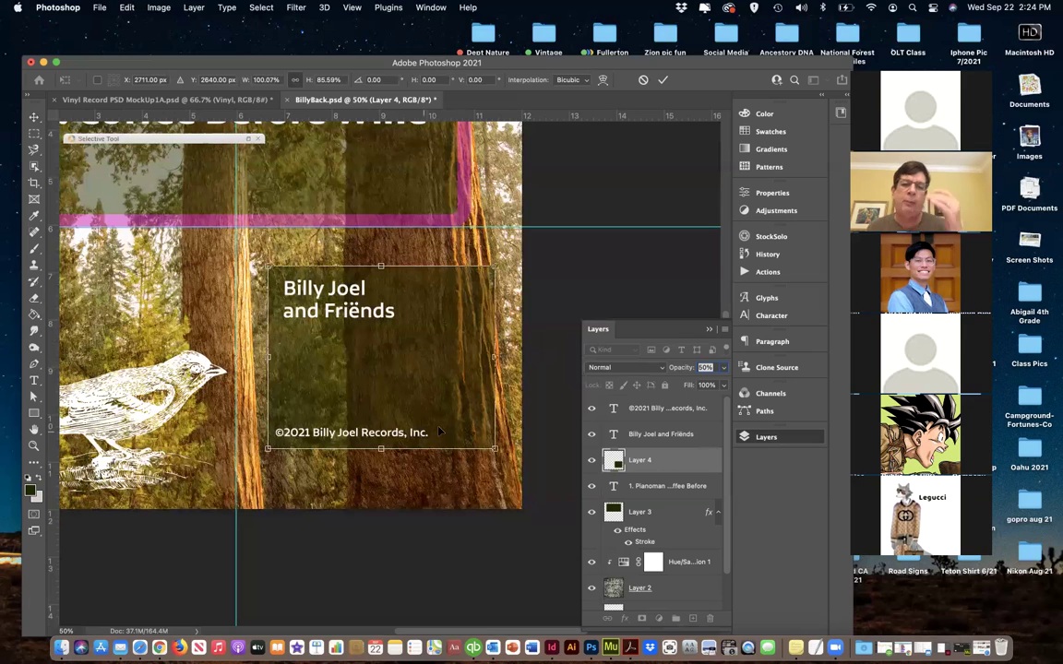
pyautogui.press('Return')
# Set the font size of the "©2021 Billy Joel Records, Inc." line to 12 pt
pyautogui.doubleClick(369, 433)
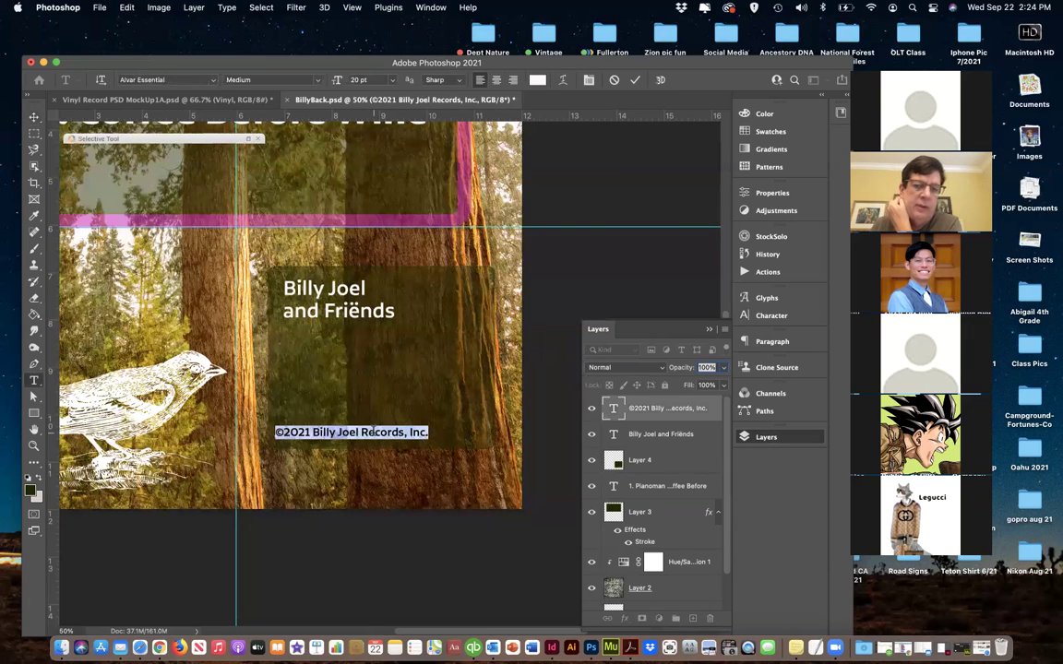
pyautogui.click(768, 316)
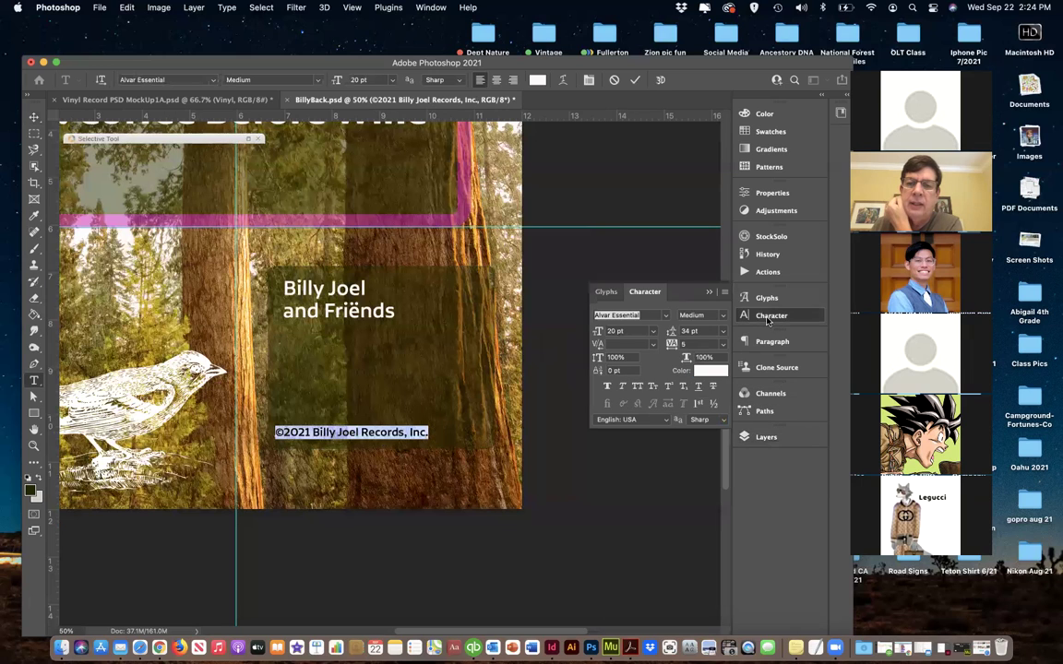
pyautogui.click(655, 333)
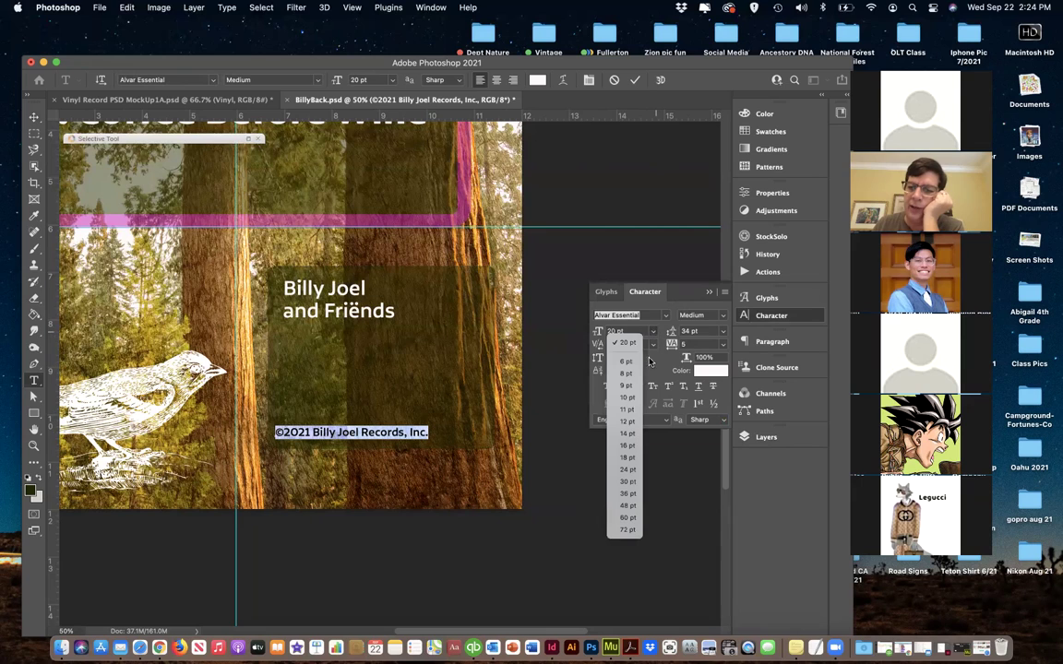
pyautogui.click(628, 421)
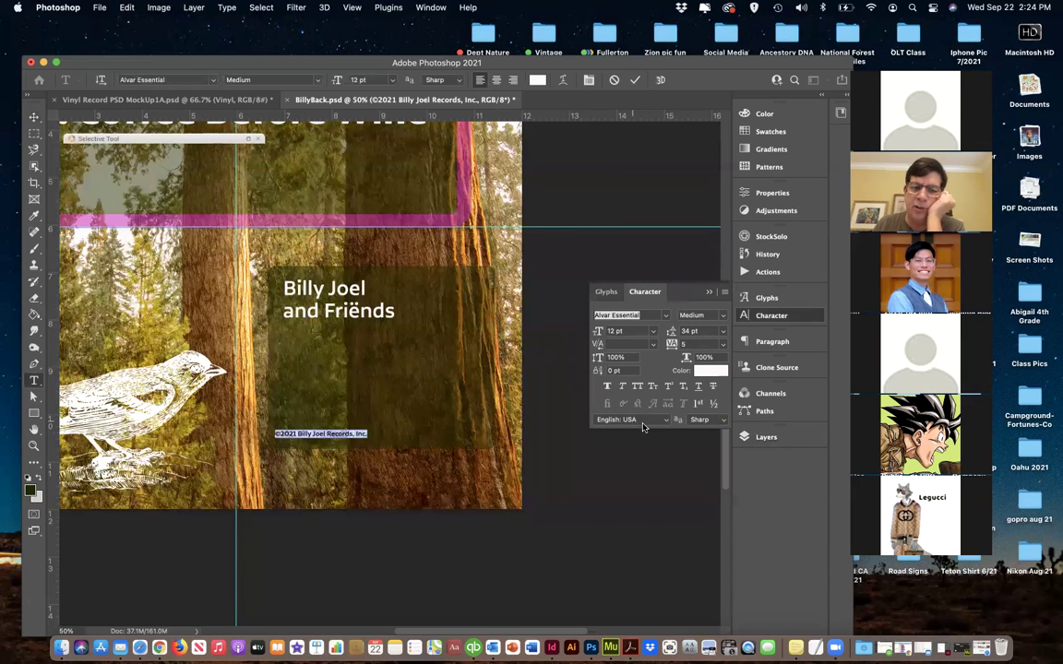
pyautogui.click(34, 117)
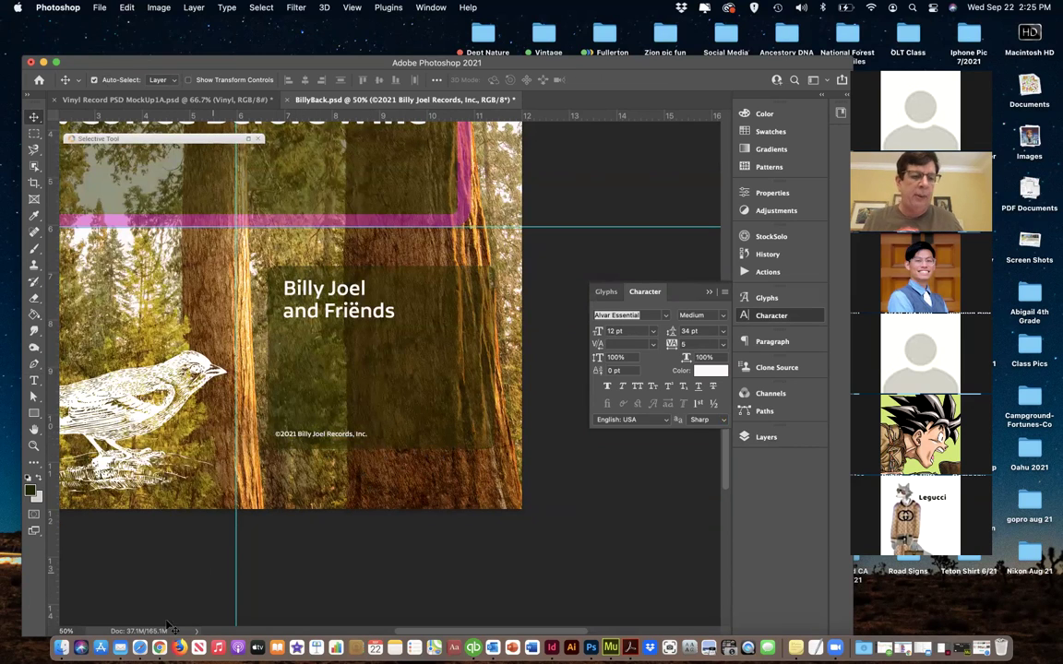
# Switch to Safari and search Google for "upc"
pyautogui.click(139, 647)
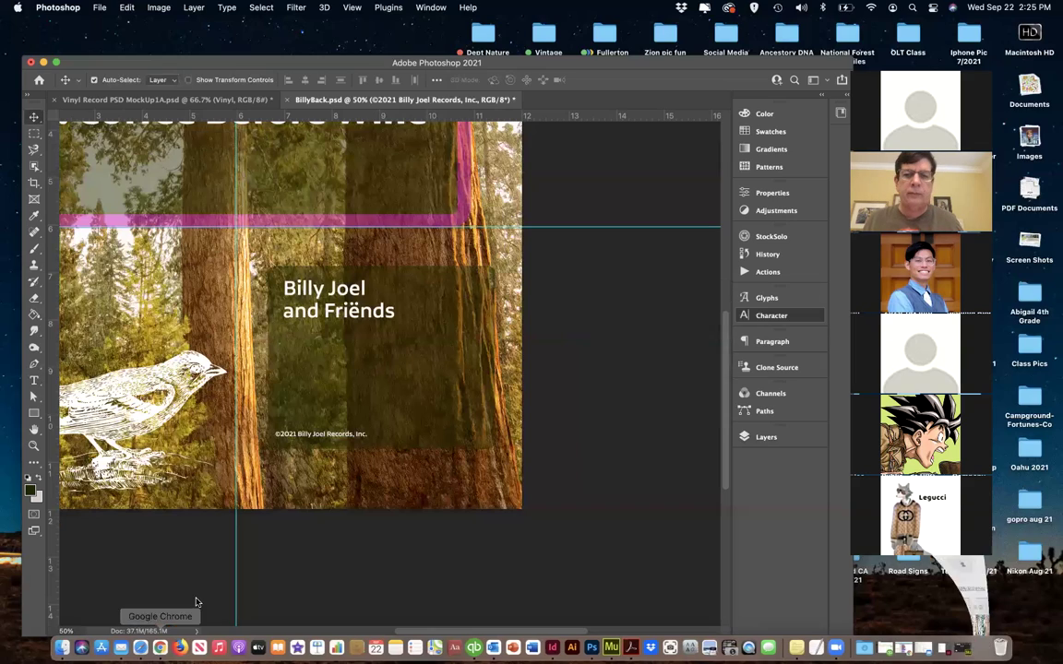
pyautogui.click(35, 576)
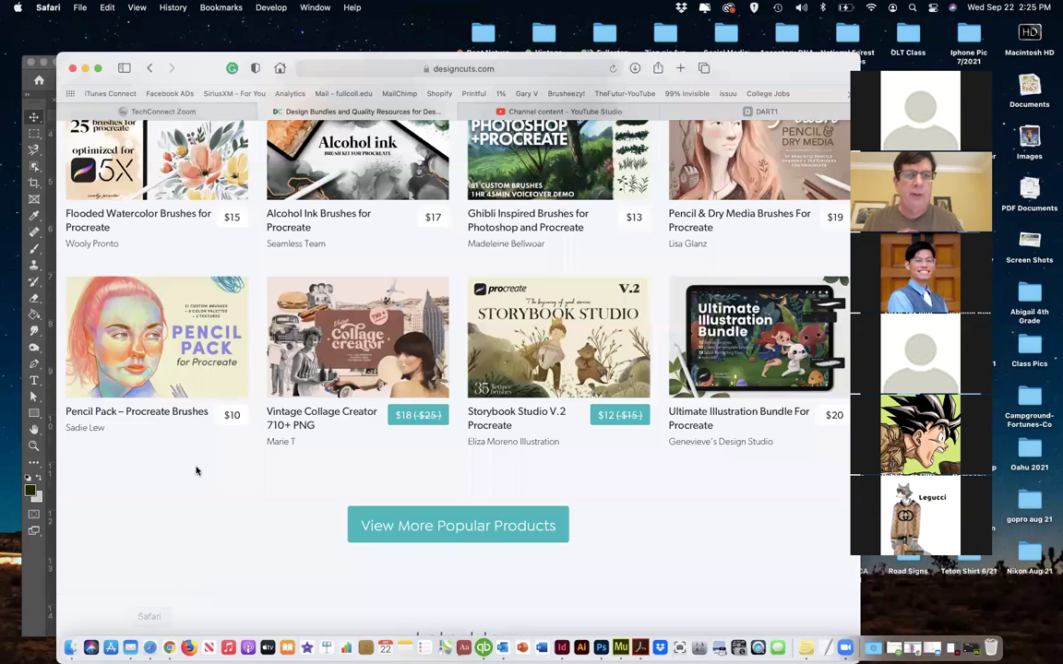
pyautogui.click(524, 69)
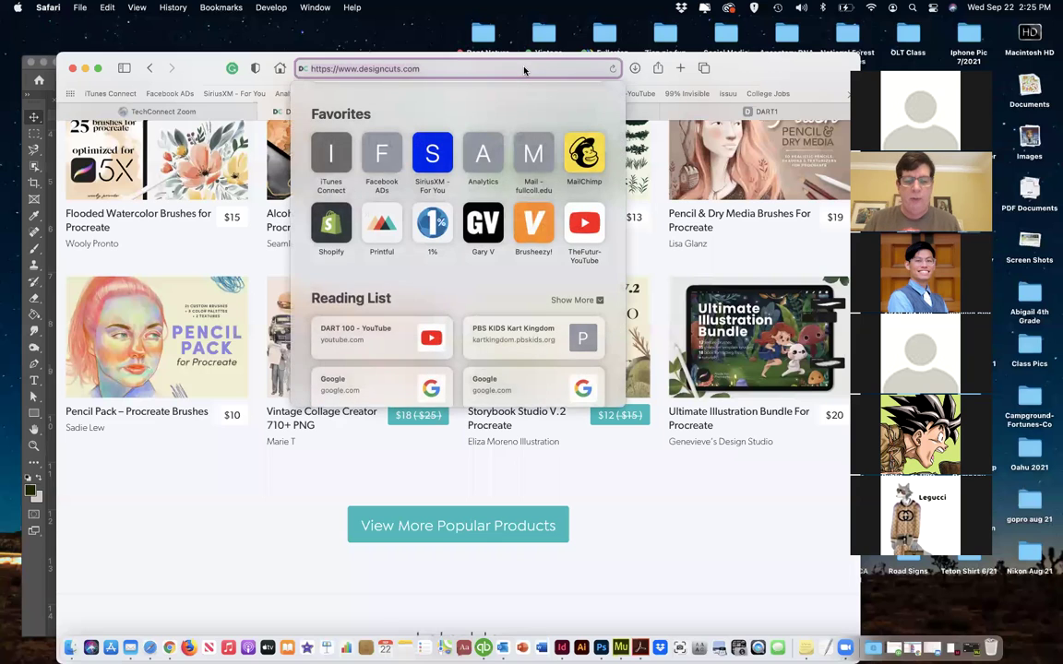
pyautogui.write('upc.')
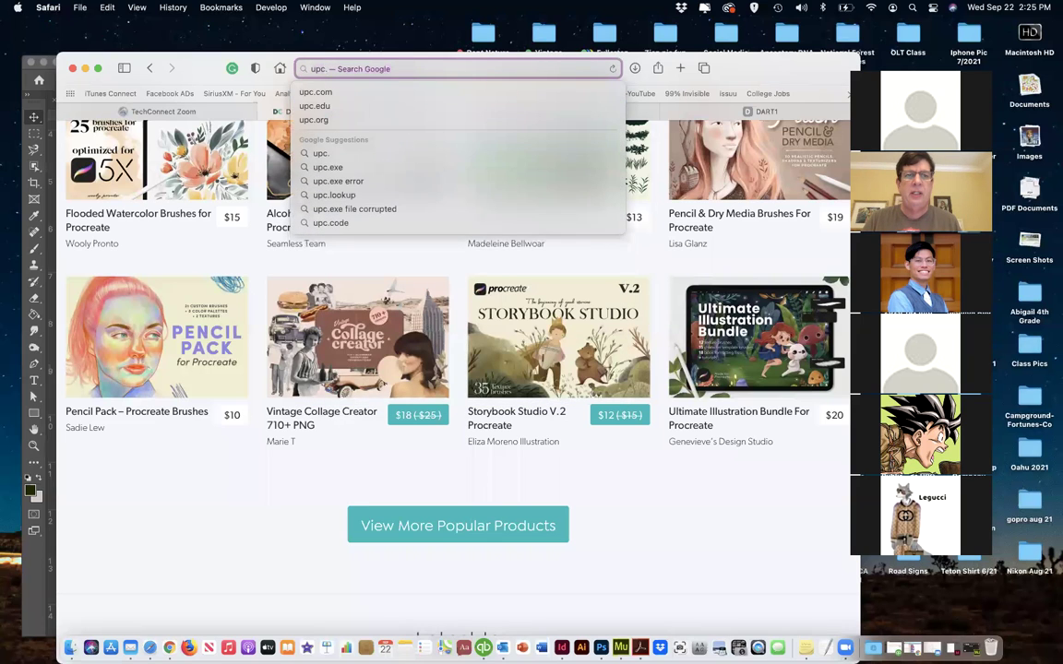
pyautogui.press('BackSpace')
pyautogui.press('Return')
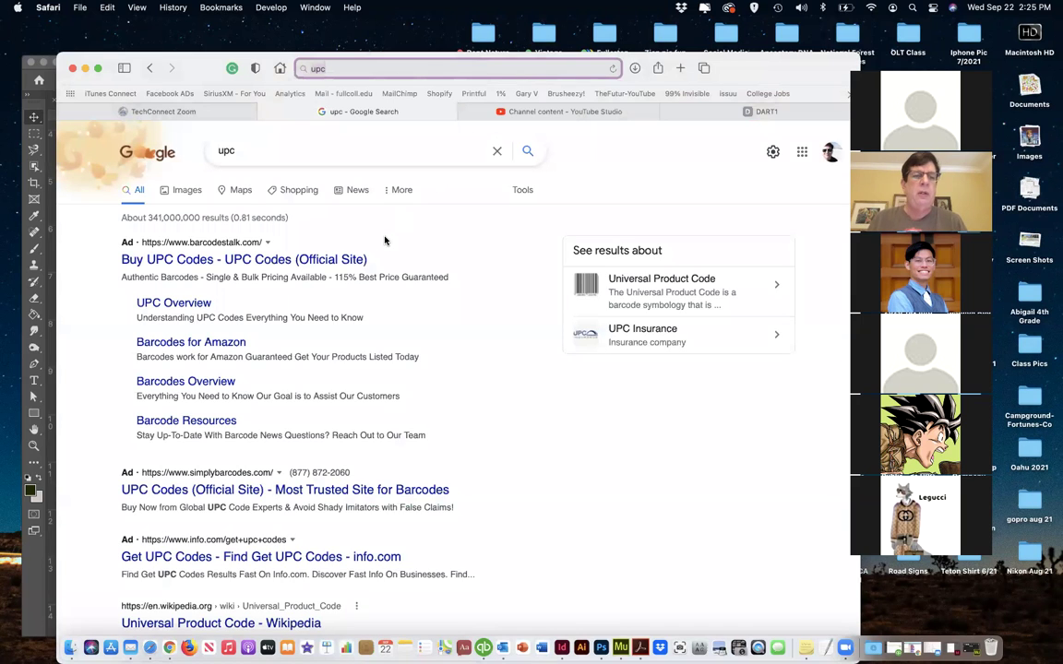
# Find the plain UPC barcode image from the NuORDER help page and save it to the desktop
pyautogui.click(185, 191)
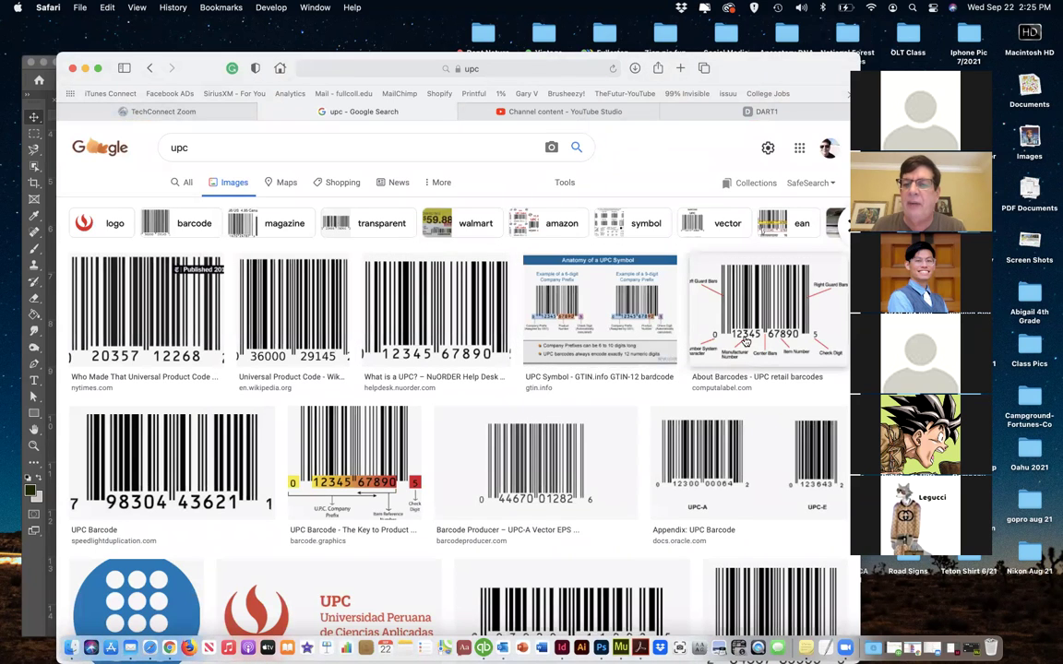
pyautogui.click(675, 285)
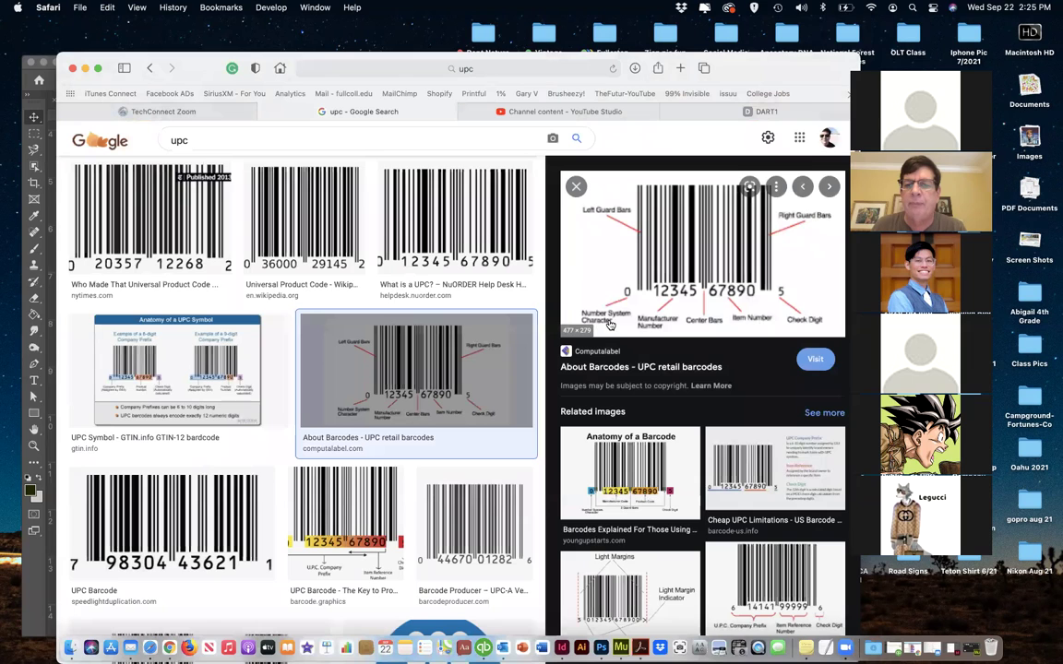
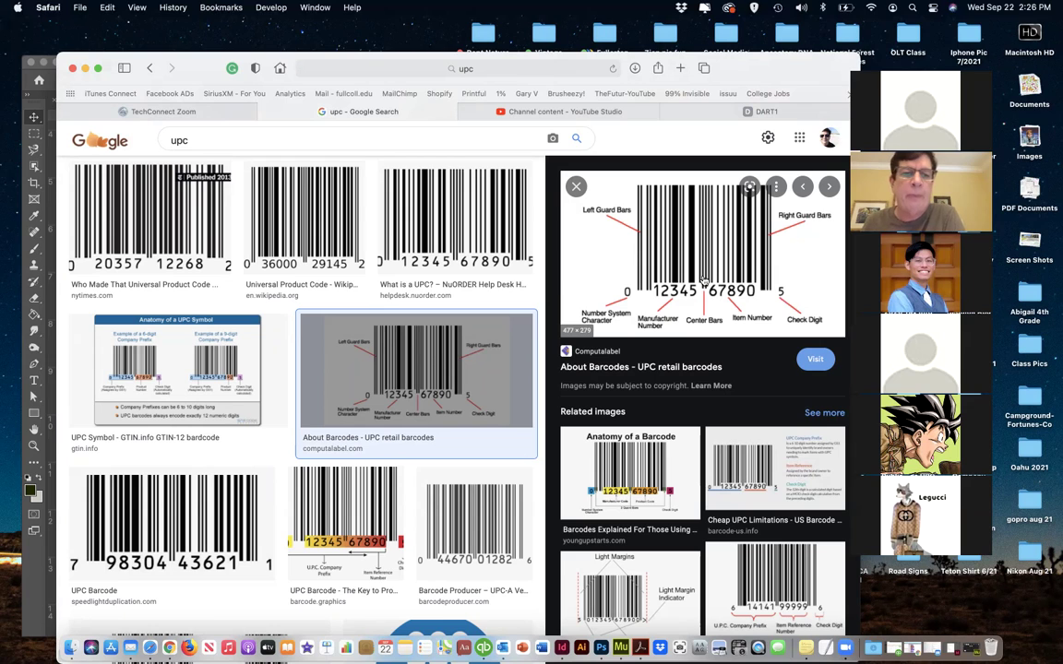
pyautogui.click(469, 240)
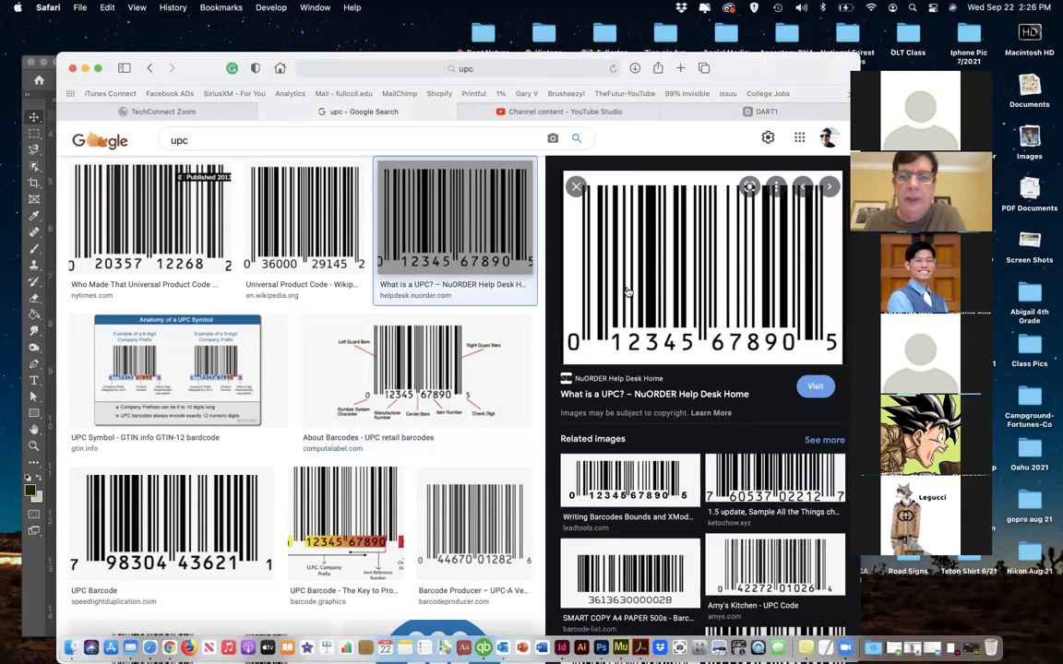
pyautogui.click(674, 279)
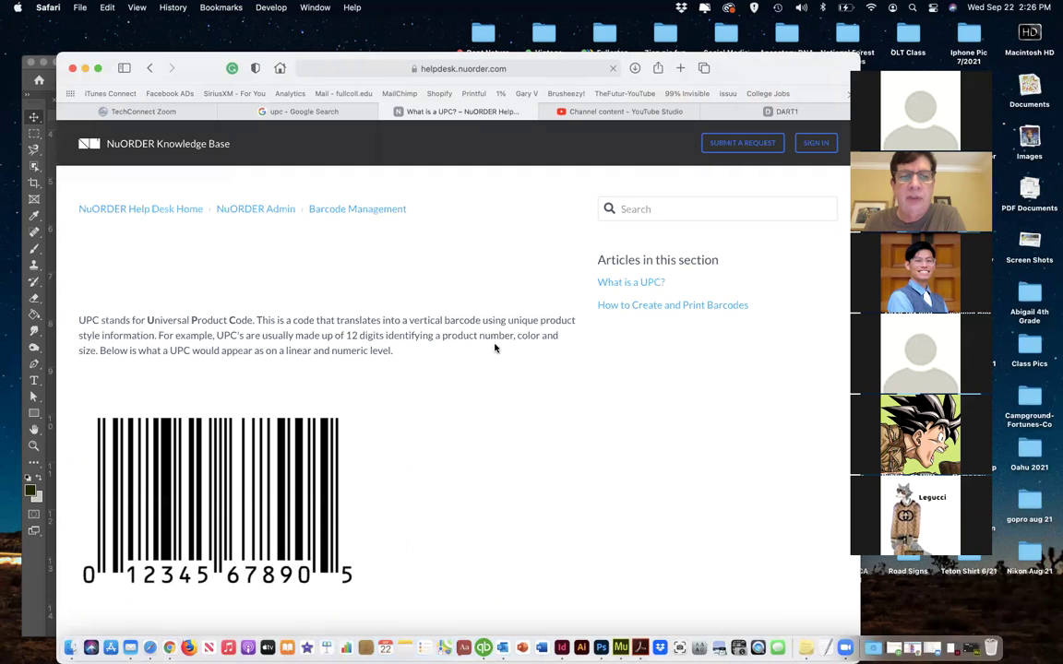
pyautogui.moveTo(211, 489); pyautogui.dragTo(933, 599)
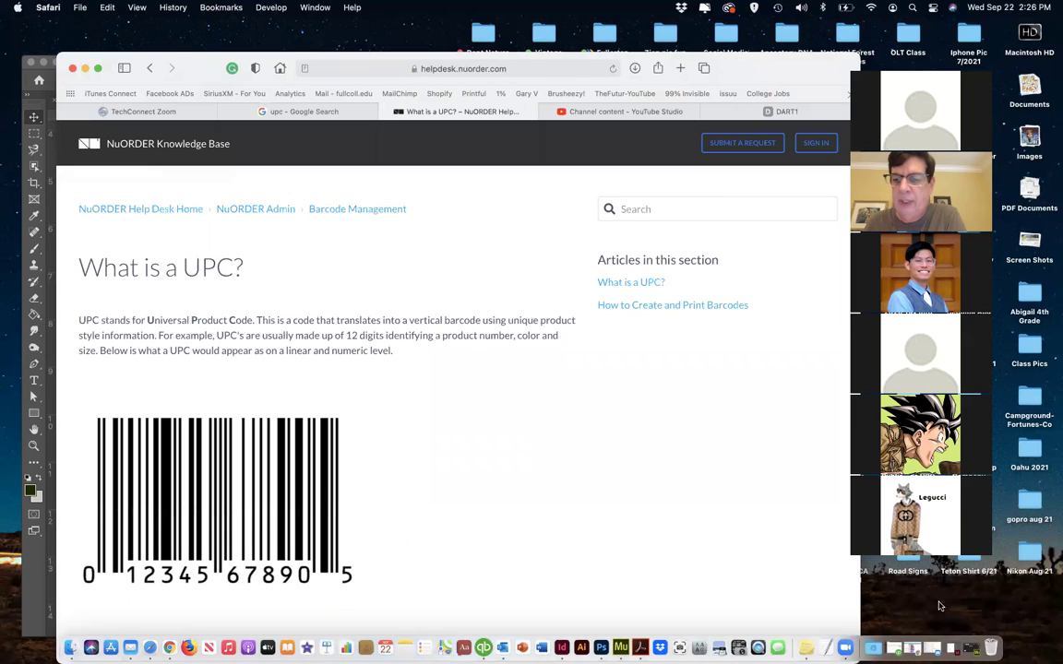
# Switch to Photoshop and open UPC-Code-sample.jpg from the desktop
pyautogui.click(28, 88)
pyautogui.click(99, 7)
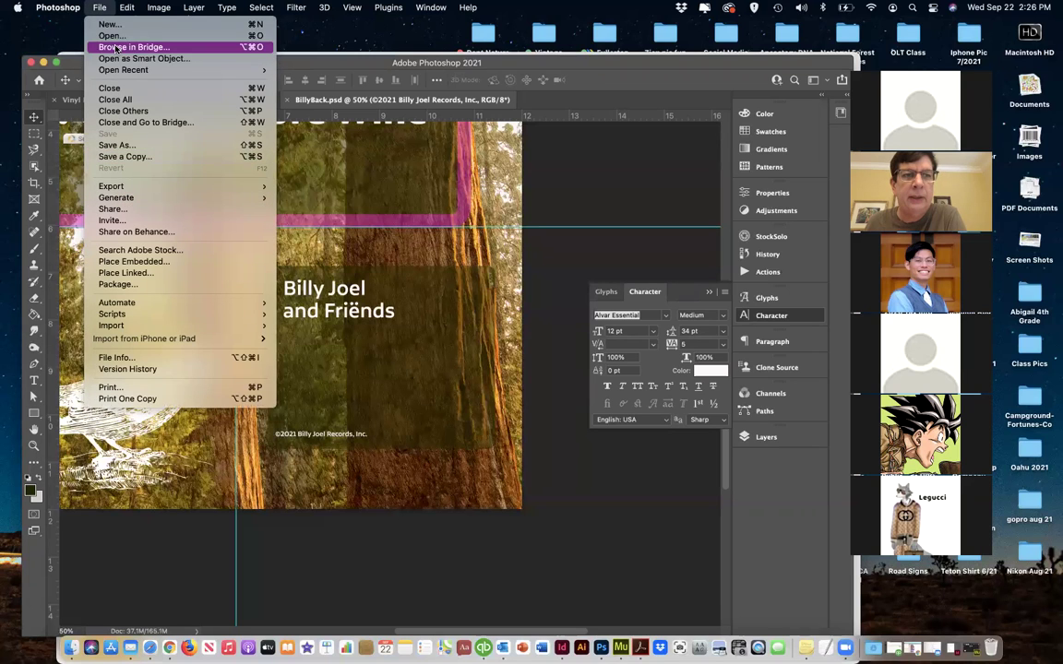
pyautogui.click(290, 147)
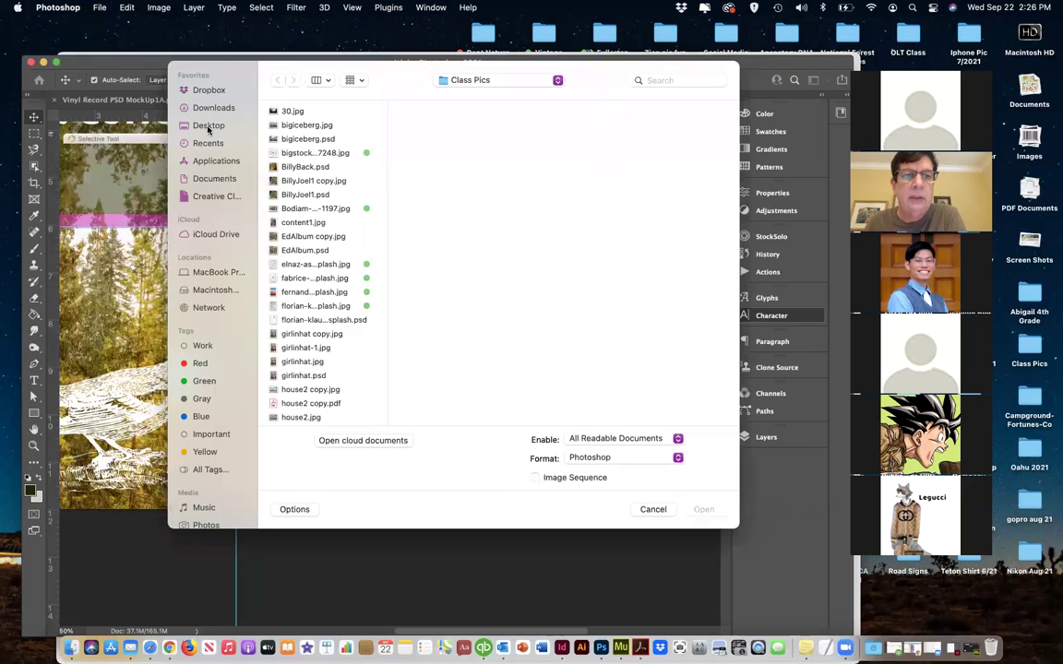
pyautogui.click(208, 126)
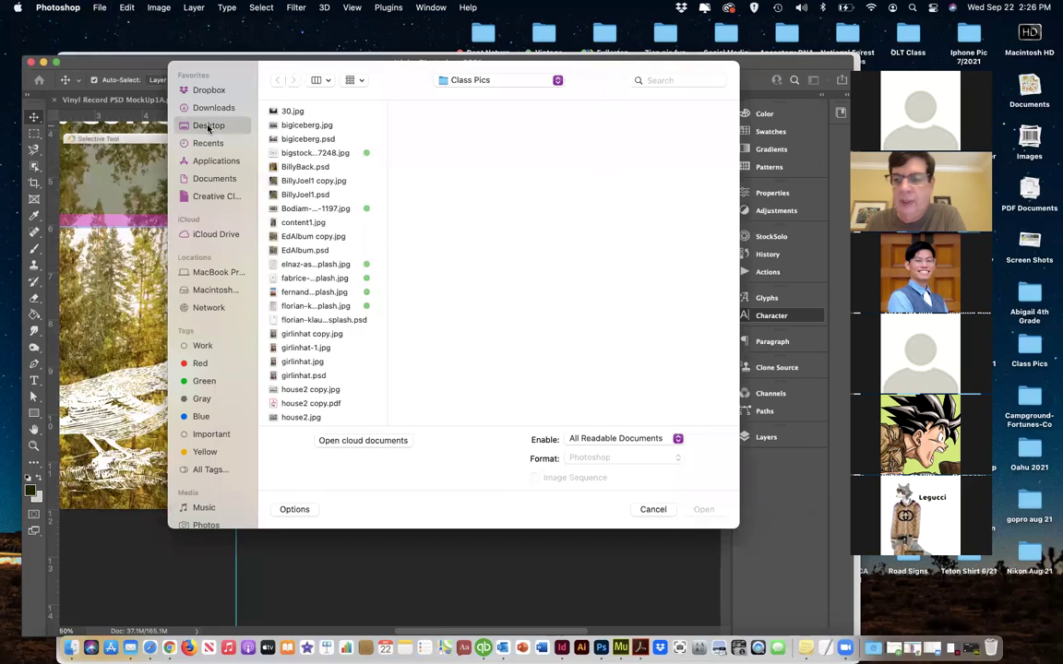
pyautogui.scroll(-15, 336, 268)
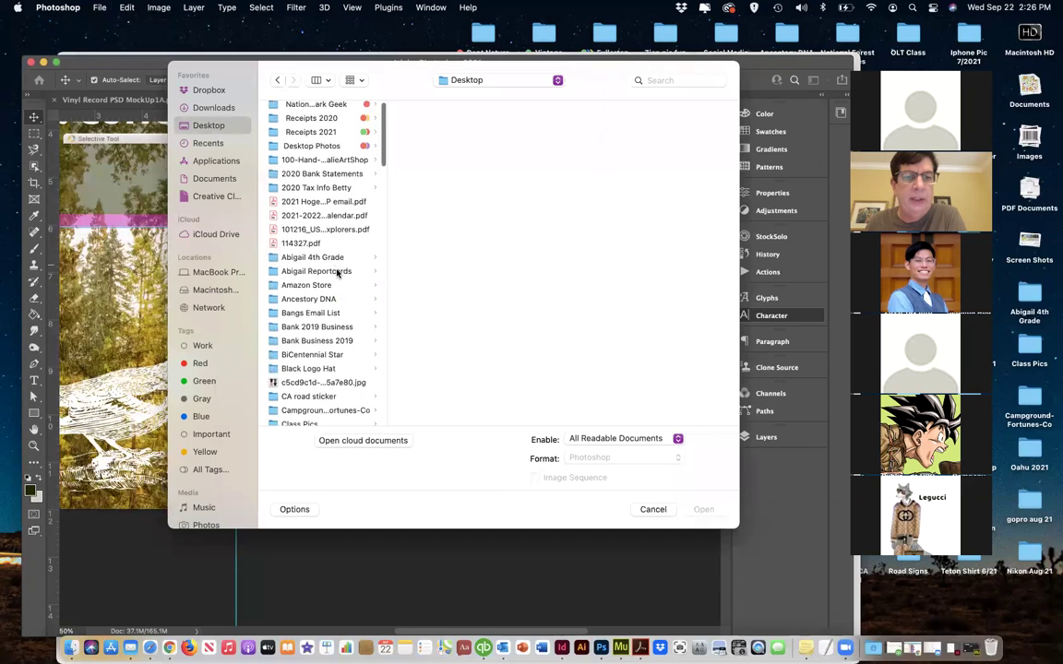
pyautogui.scroll(3, 332, 371)
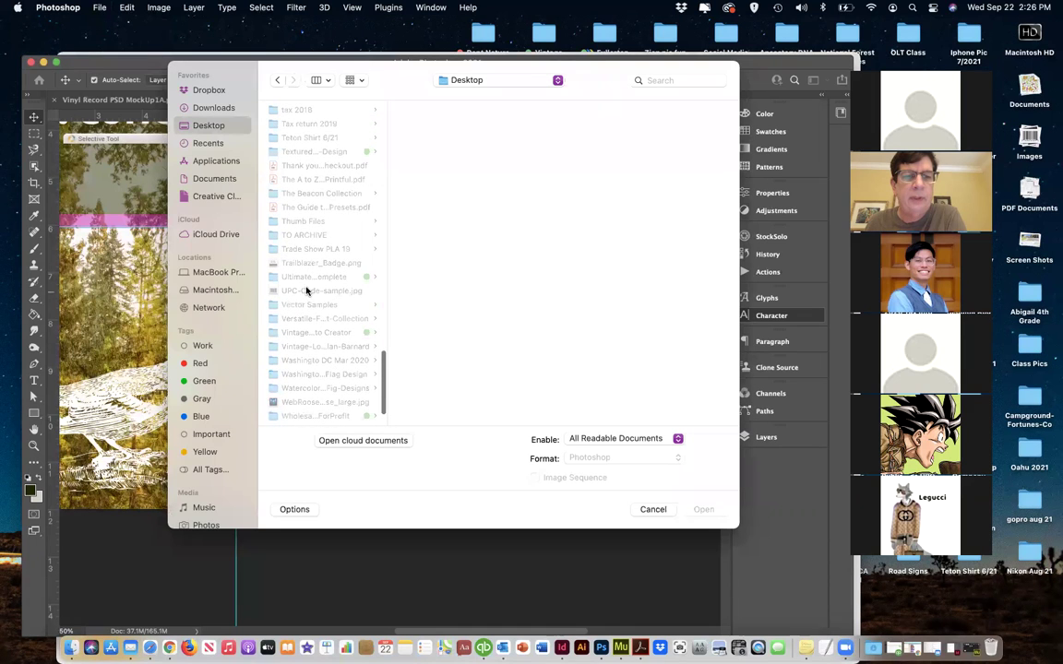
pyautogui.click(307, 292)
pyautogui.click(664, 508)
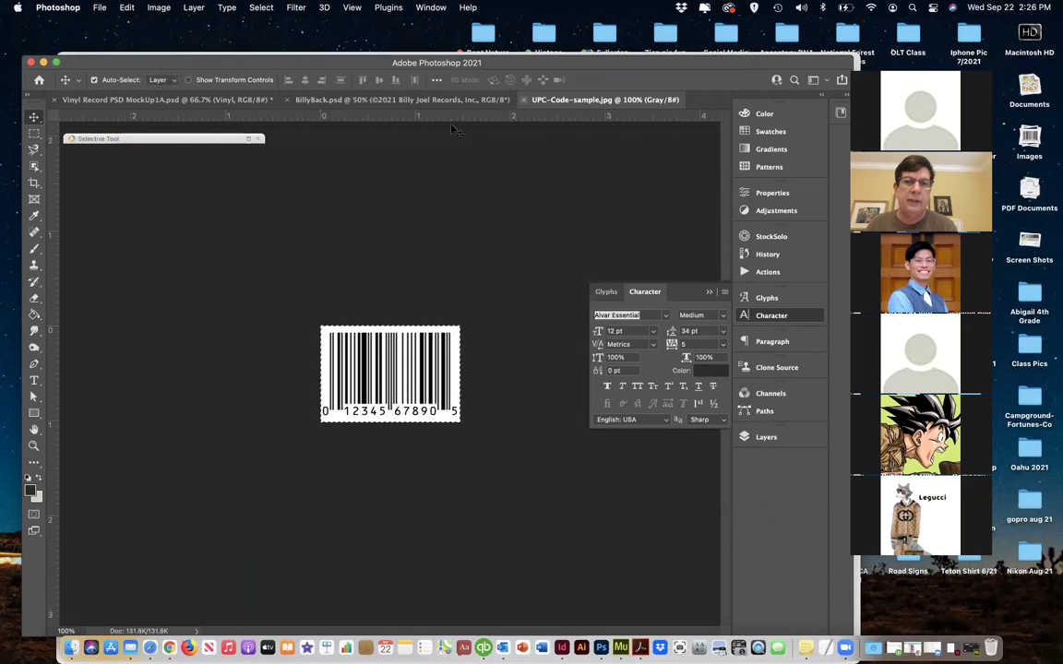
# Copy the barcode into BillyBack.psd and enlarge it to about 136% in the cover's lower-right corner
pyautogui.press('super+w')
pyautogui.press('super+v')
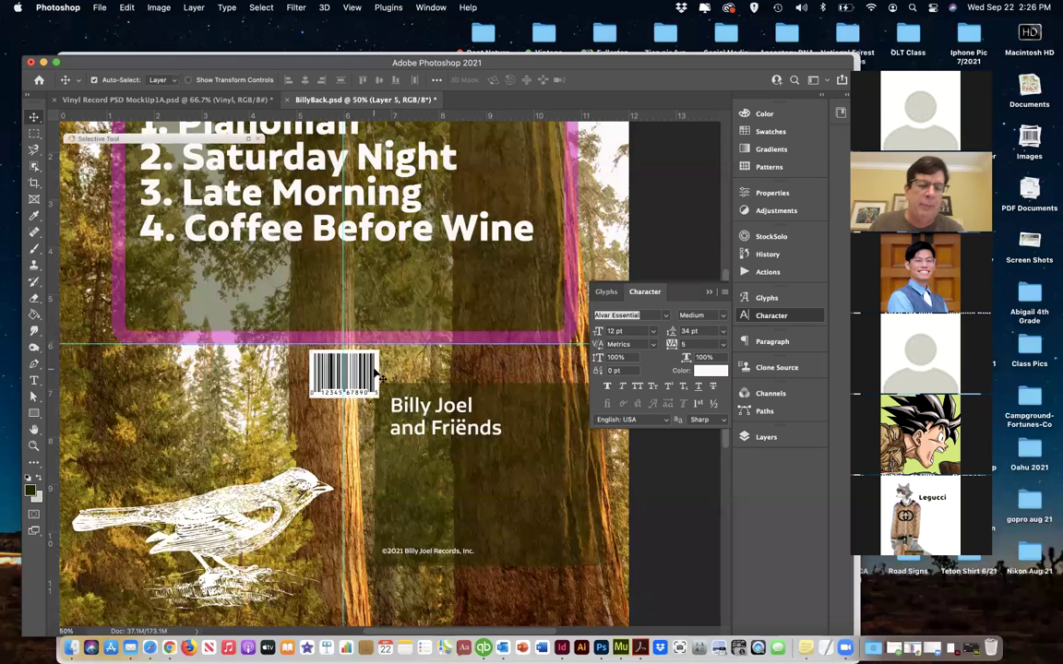
pyautogui.moveTo(381, 377); pyautogui.dragTo(584, 598)
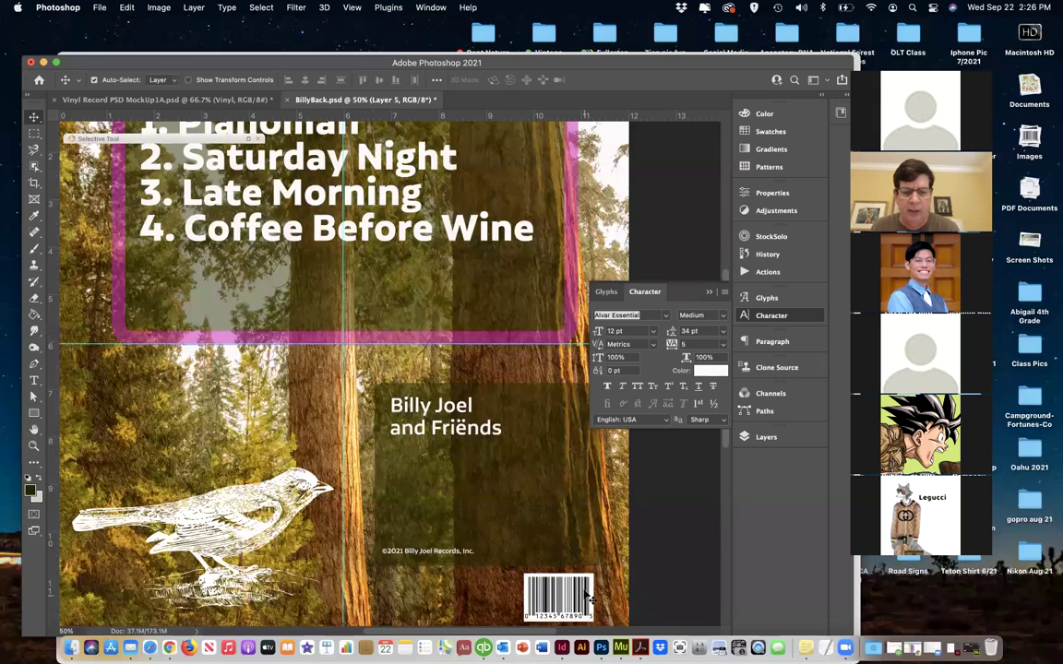
pyautogui.press('super+t')
pyautogui.moveTo(523, 574); pyautogui.dragTo(559, 588)
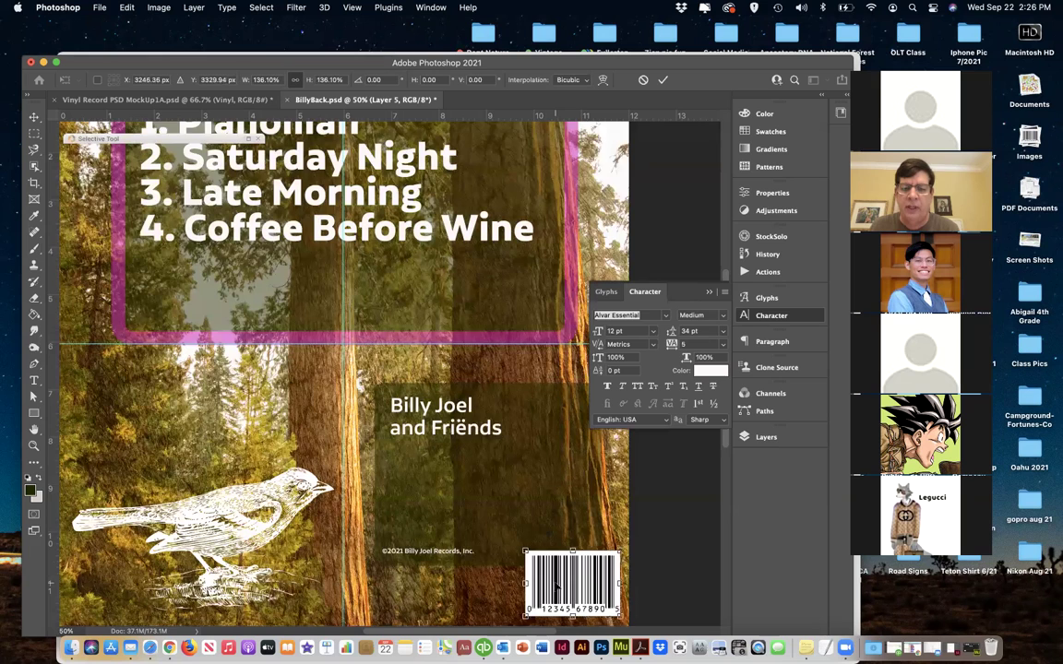
pyautogui.scroll(-3, 559, 587)
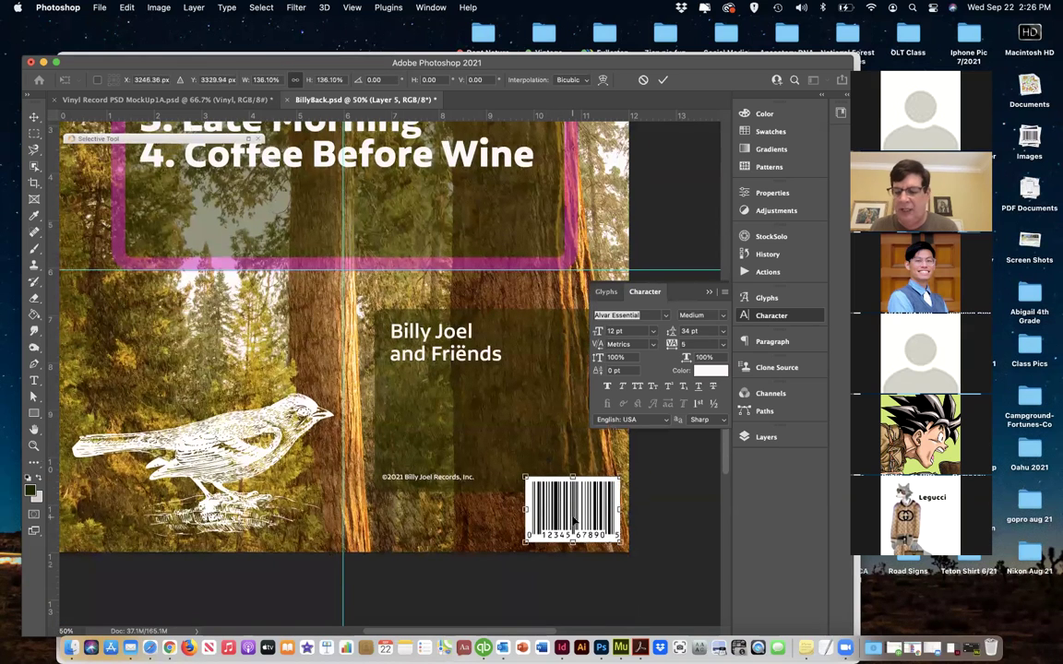
pyautogui.press('Return')
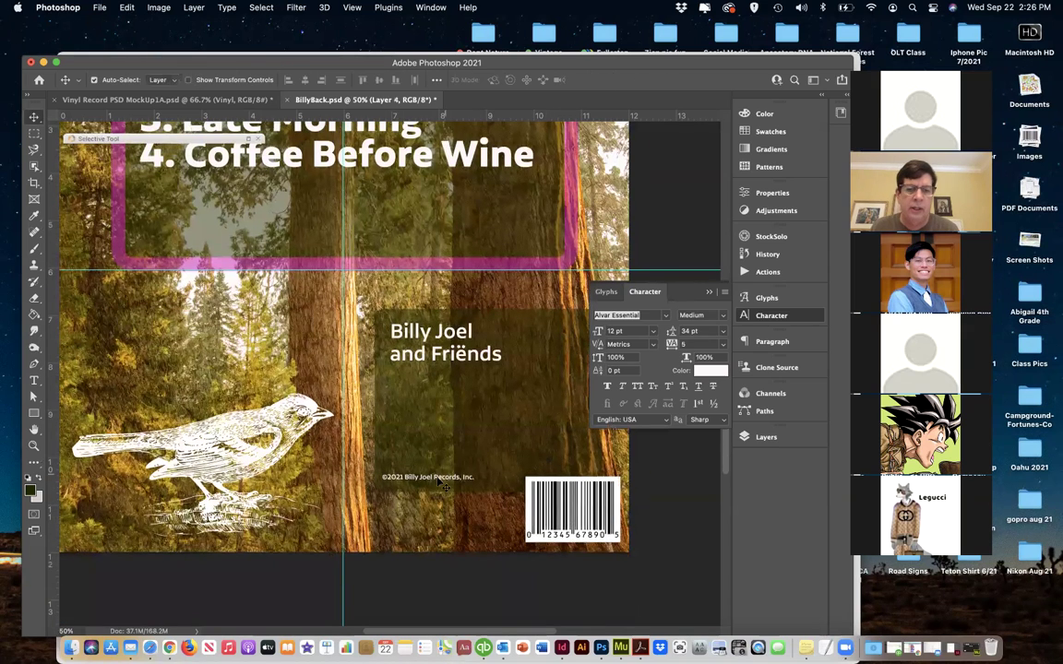
# Move the copyright line up and shrink the translucent box on Layer 4 to about 85% height, ending just below that line
pyautogui.moveTo(438, 482); pyautogui.dragTo(444, 453)
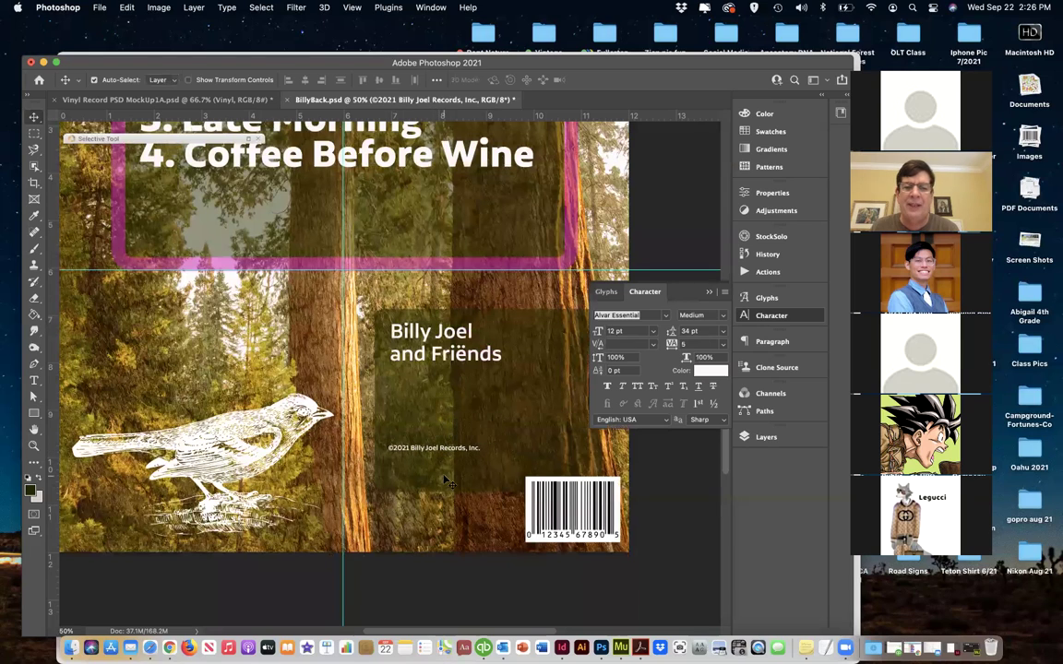
pyautogui.press('super+t')
pyautogui.moveTo(487, 491); pyautogui.dragTo(487, 463)
pyautogui.press('super+z')
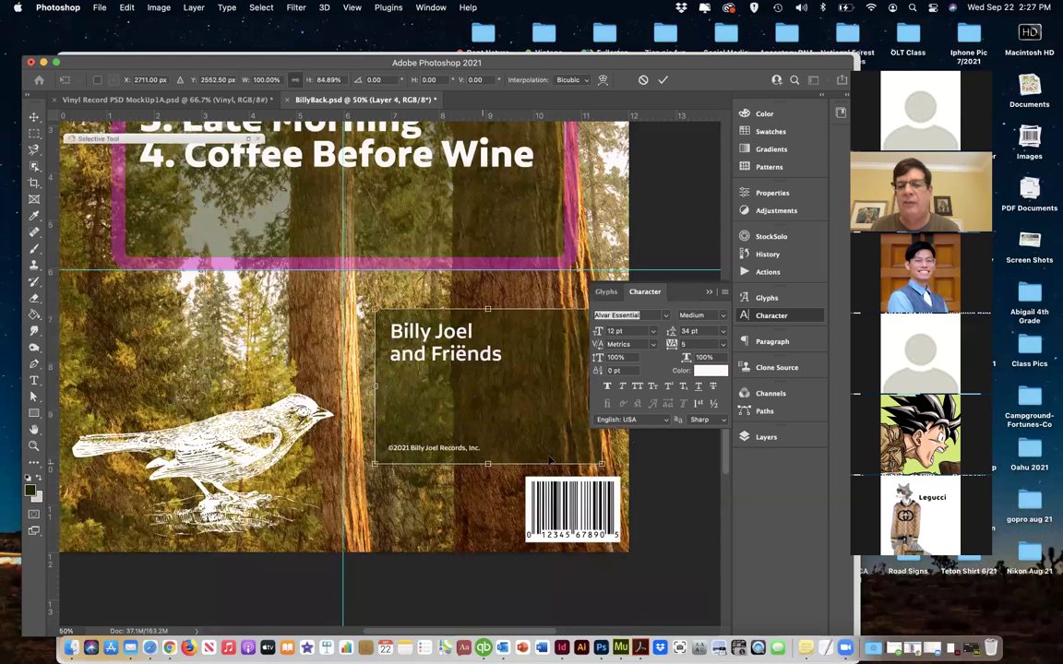
pyautogui.doubleClick(688, 287)
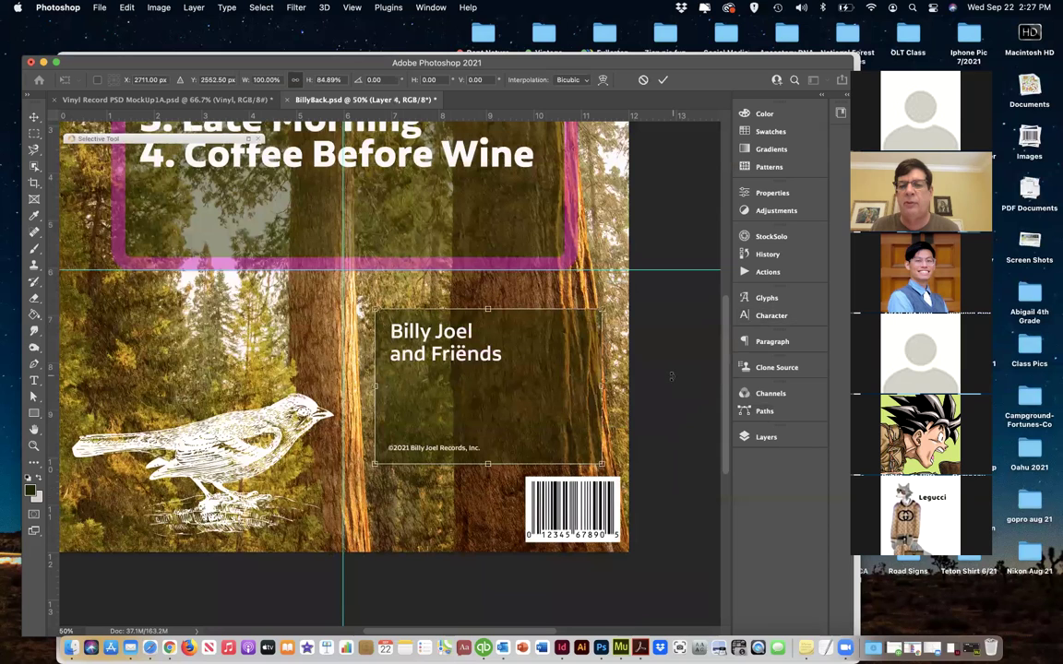
pyautogui.click(34, 133)
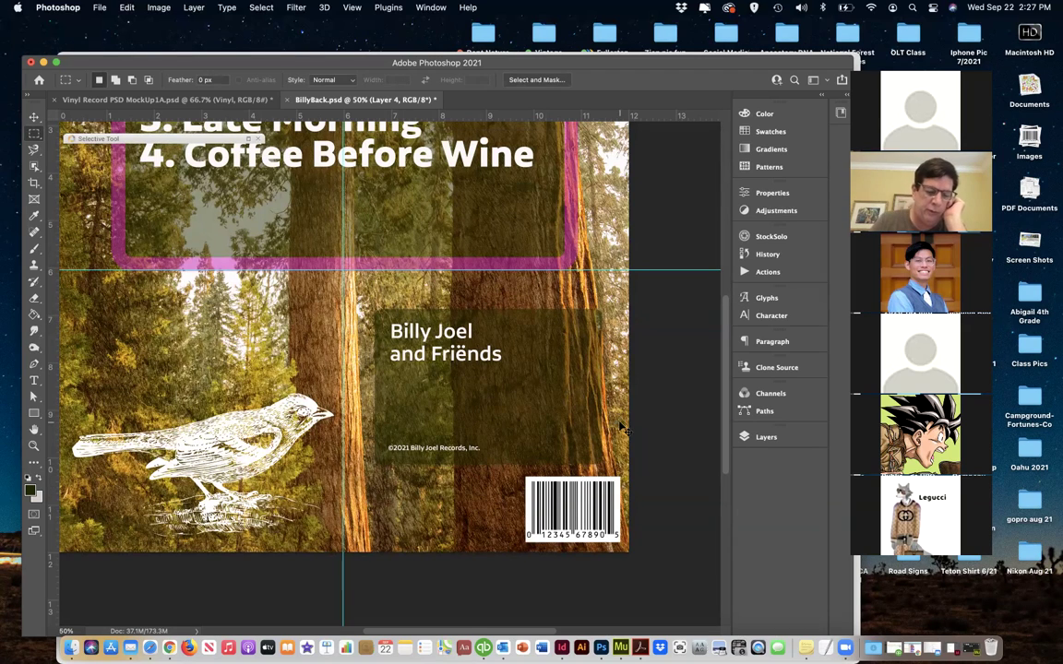
# Save the changes to BillyBack.psd
pyautogui.click(100, 7)
pyautogui.click(492, 378)
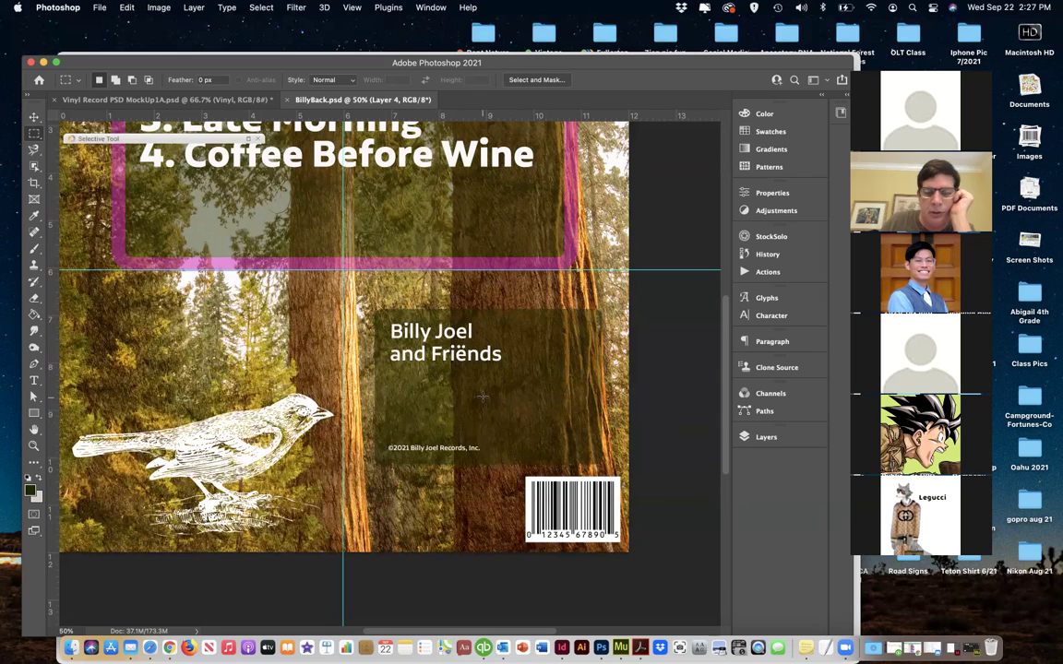
pyautogui.scroll(-2, 434, 355)
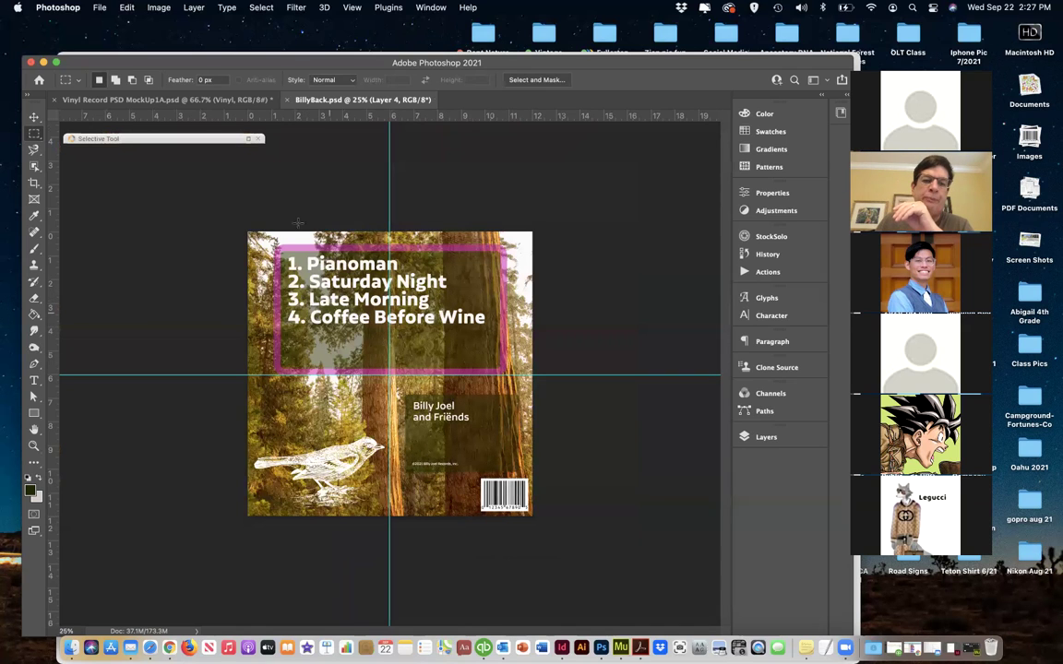
# Save a JPEG copy of the back cover as "BillyBack copy.jpg" in the Class Pics folder at quality 12 (Maximum)
pyautogui.click(99, 7)
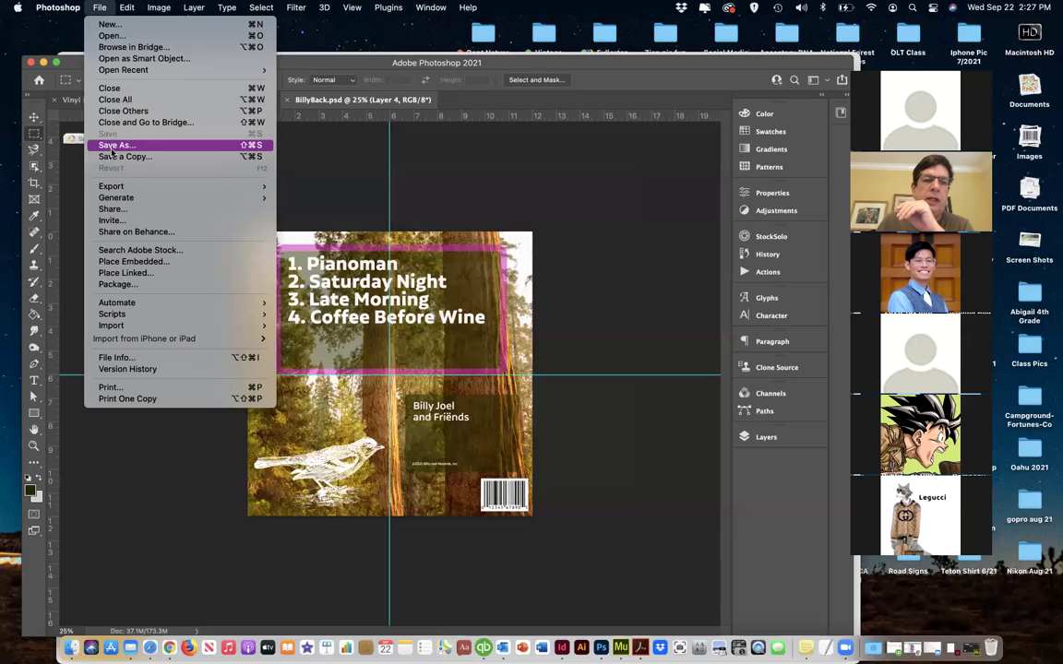
pyautogui.click(265, 198)
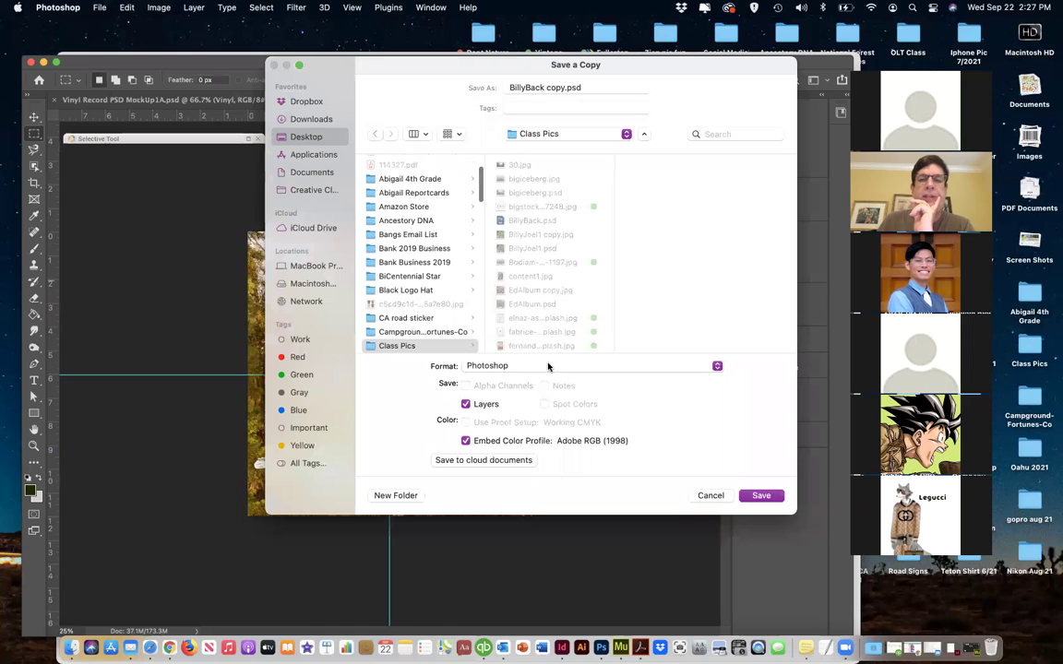
pyautogui.click(551, 368)
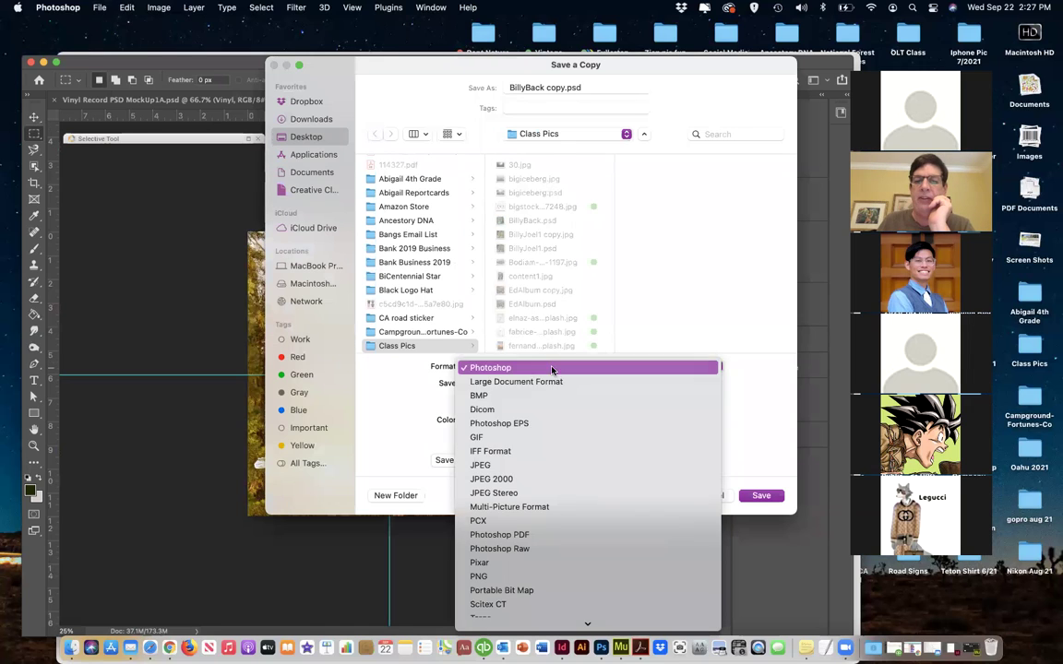
pyautogui.click(558, 467)
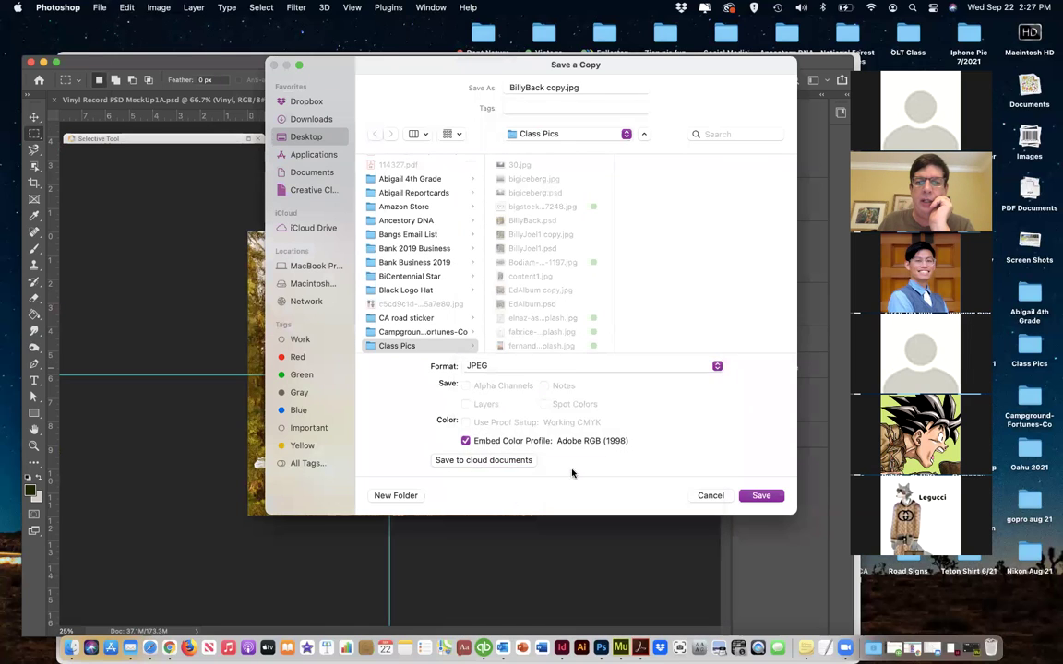
pyautogui.click(760, 496)
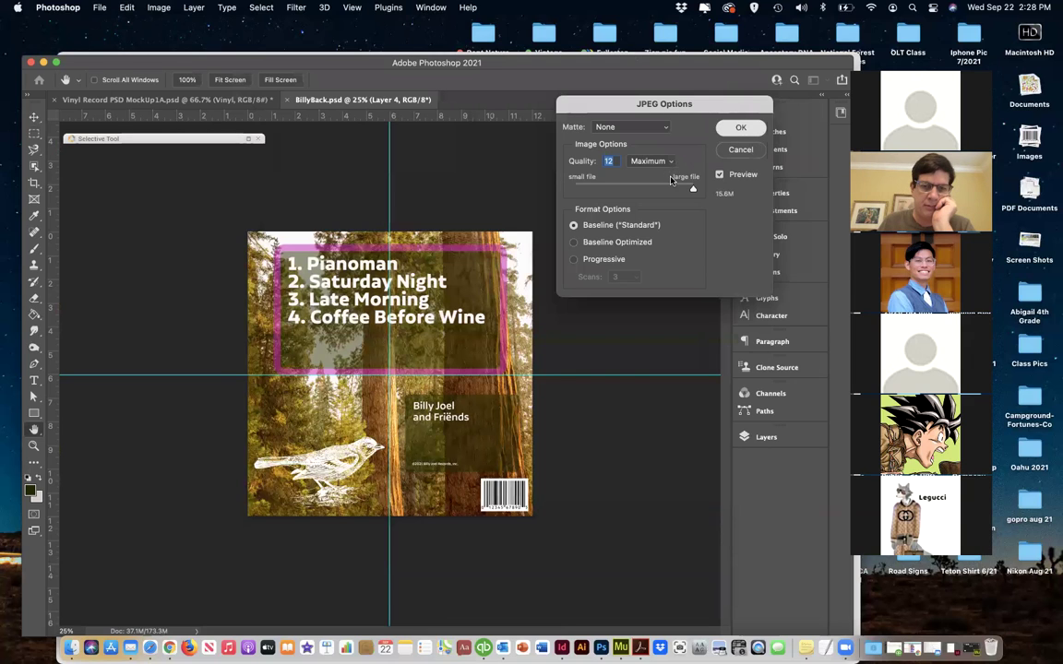
pyautogui.press('Return')
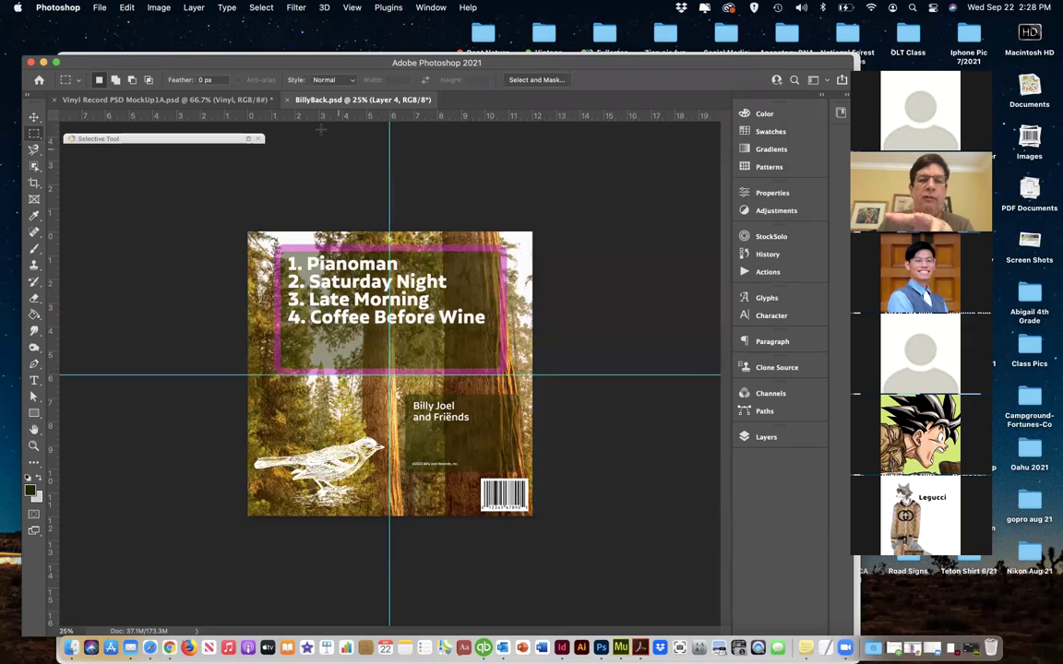
# Open "BillyBack copy.jpg" from the Class Pics folder and close BillyBack.psd
pyautogui.click(96, 7)
pyautogui.click(99, 36)
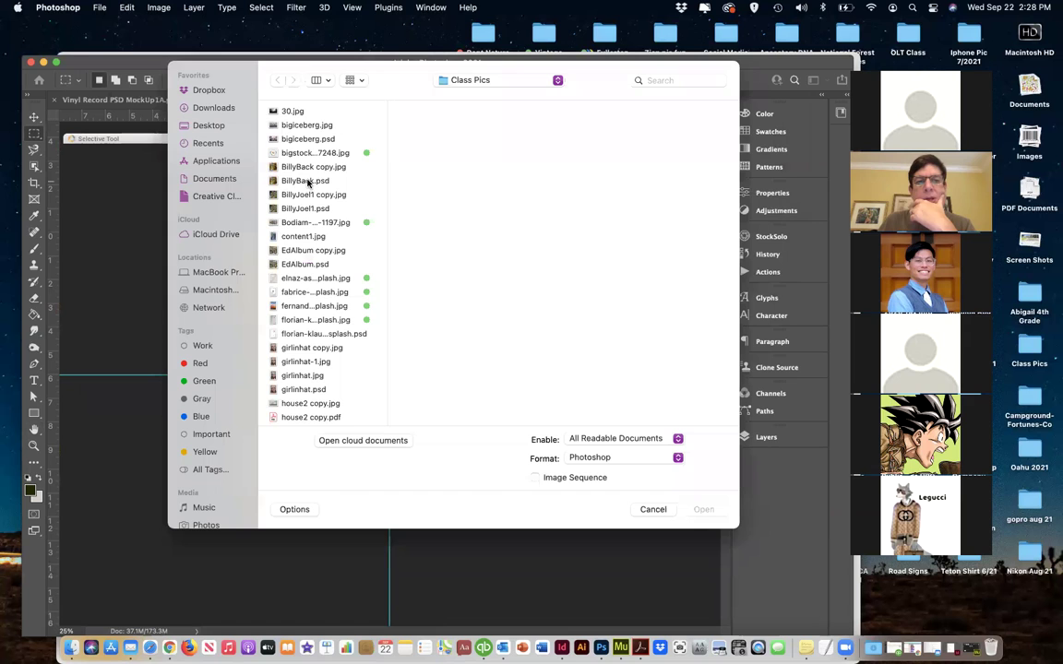
pyautogui.click(304, 167)
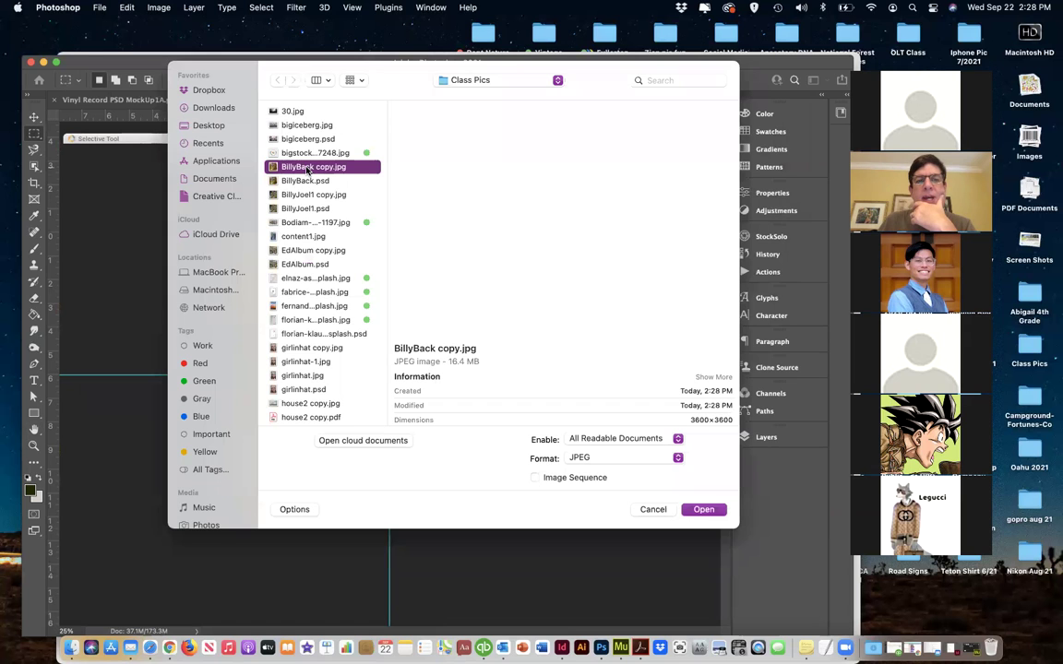
pyautogui.click(703, 509)
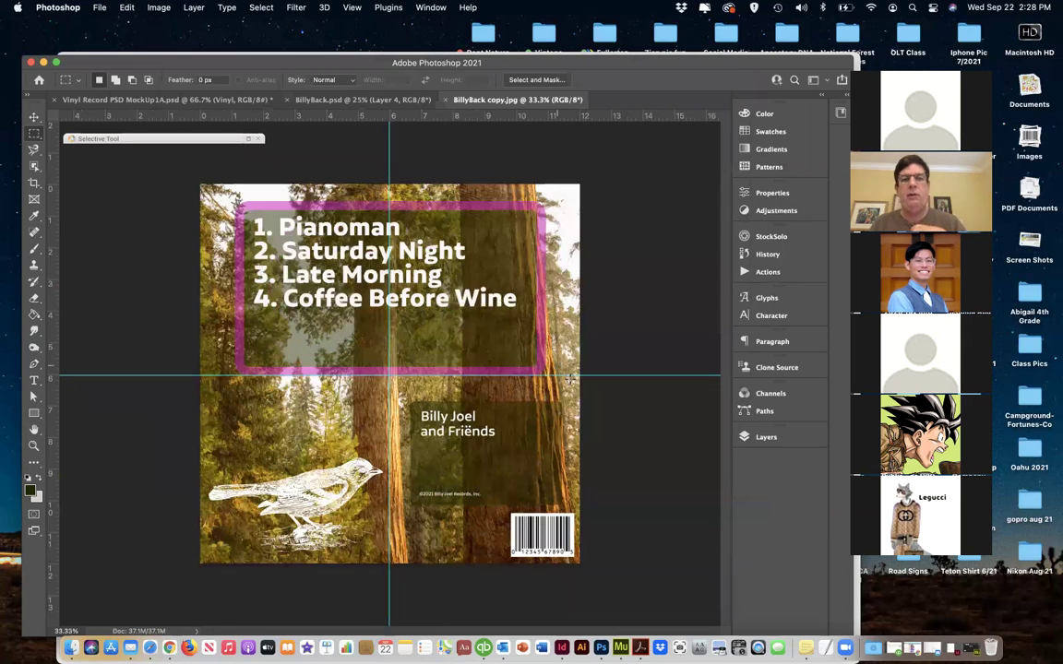
pyautogui.click(287, 100)
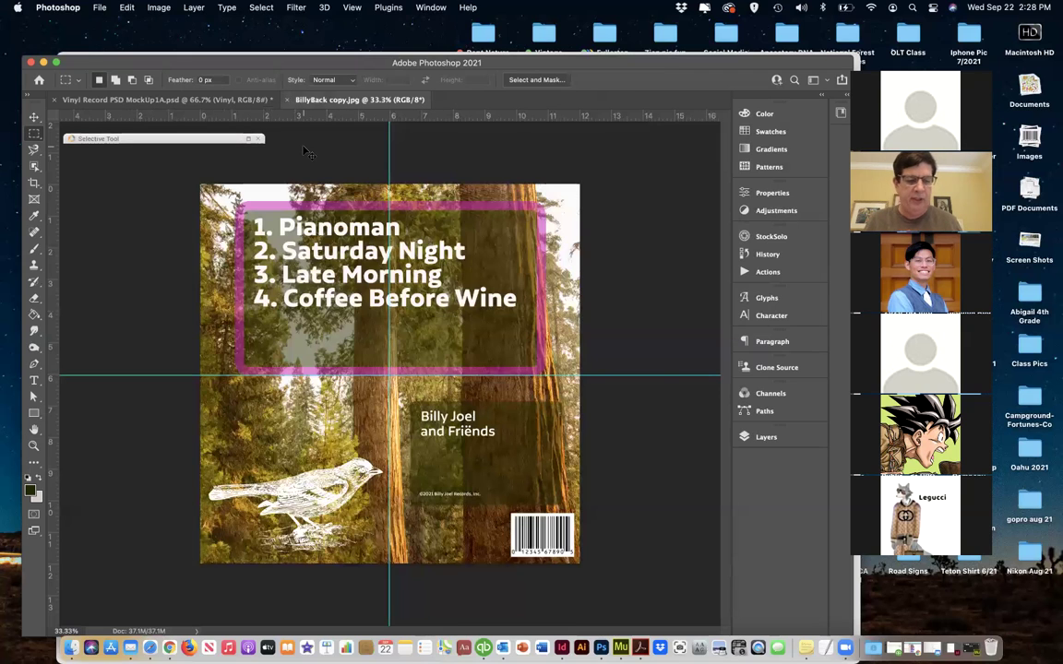
# Copy the whole back cover image and paste it into the cover's design smart object of Vinyl Record PSD MockUp1A.psd
pyautogui.press('super+a')
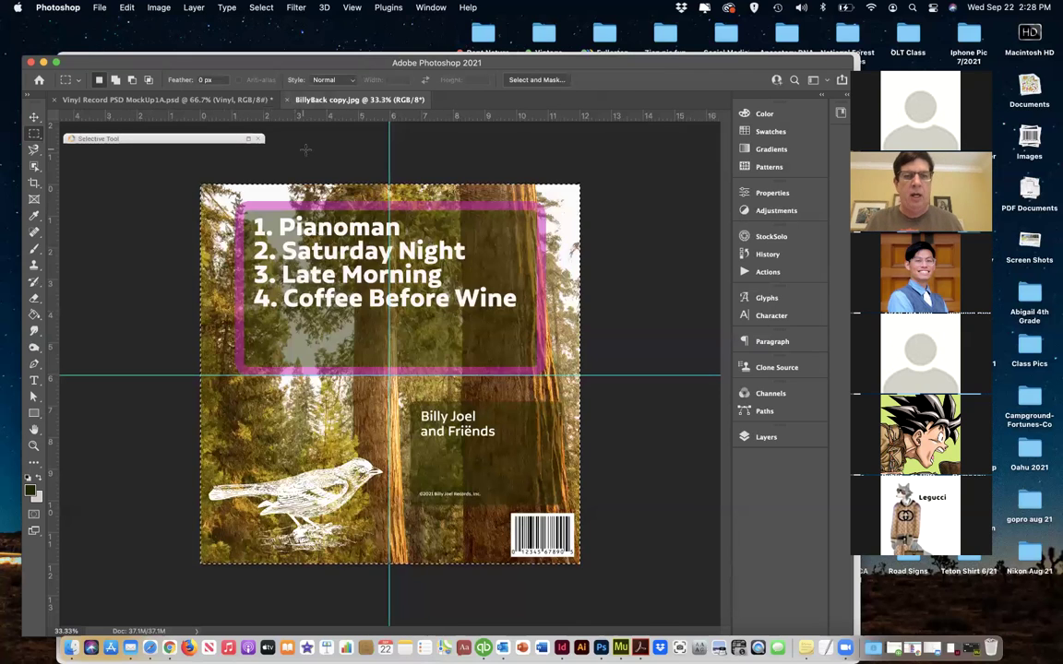
pyautogui.click(174, 102)
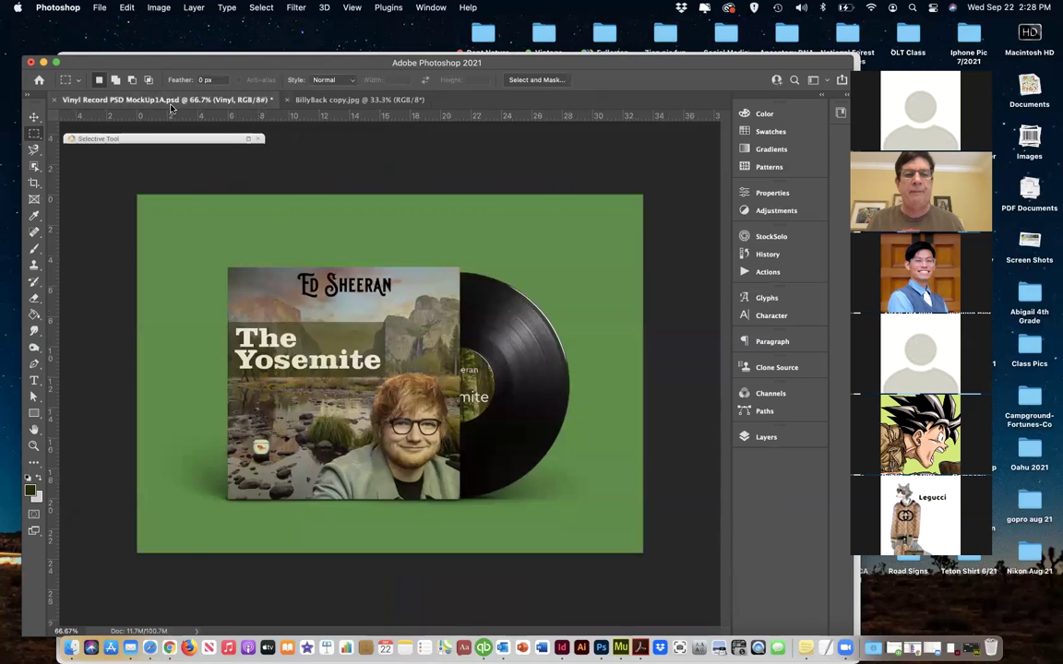
pyautogui.click(766, 437)
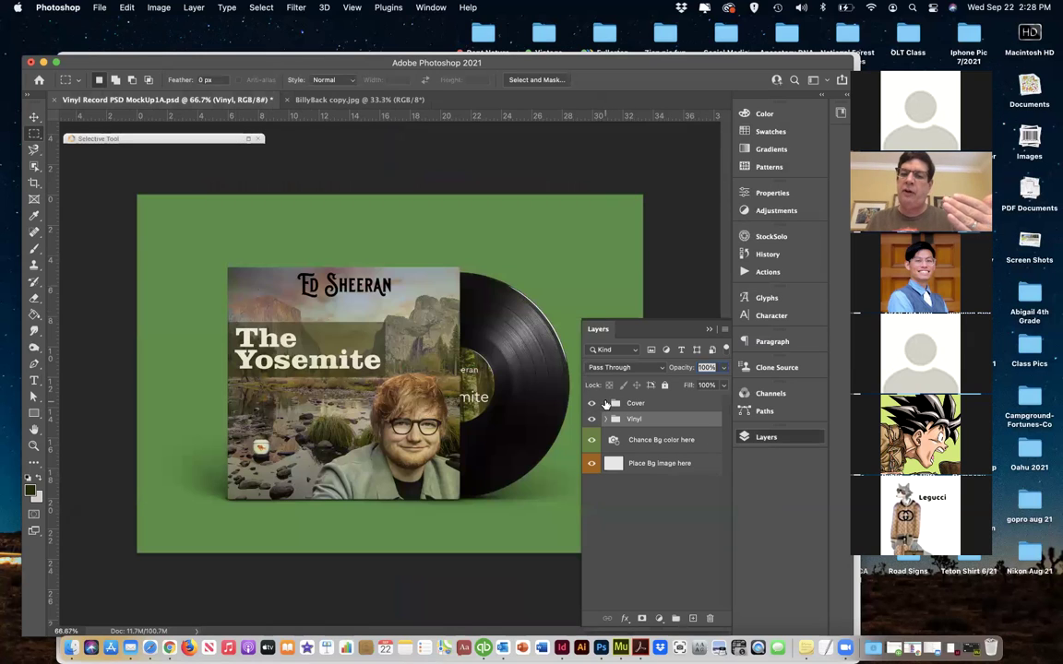
pyautogui.click(606, 404)
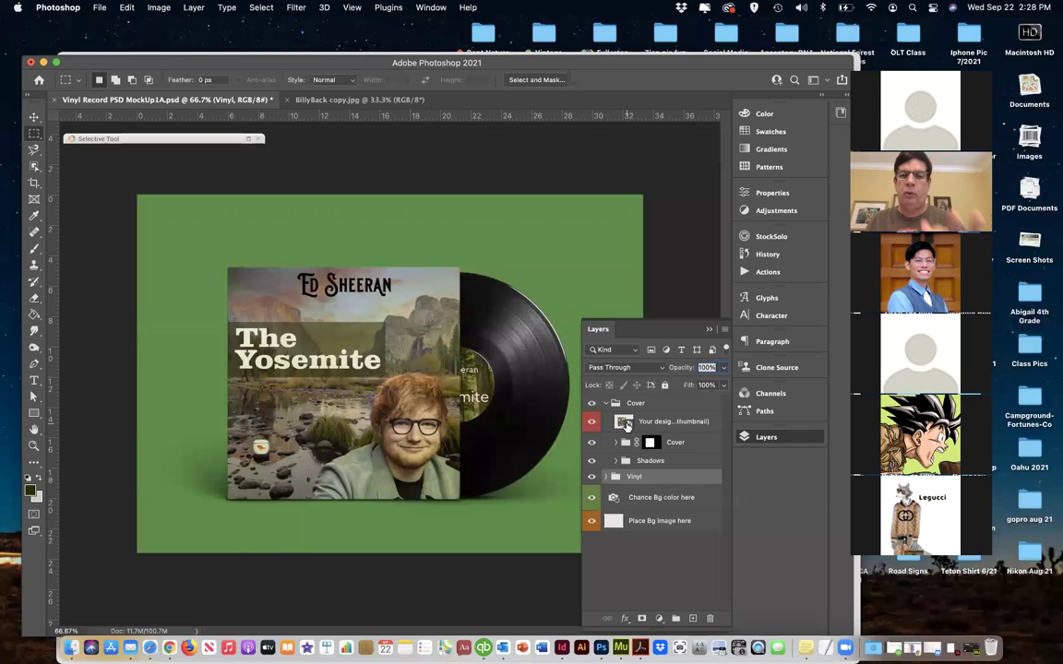
pyautogui.click(626, 425)
pyautogui.doubleClick(627, 425)
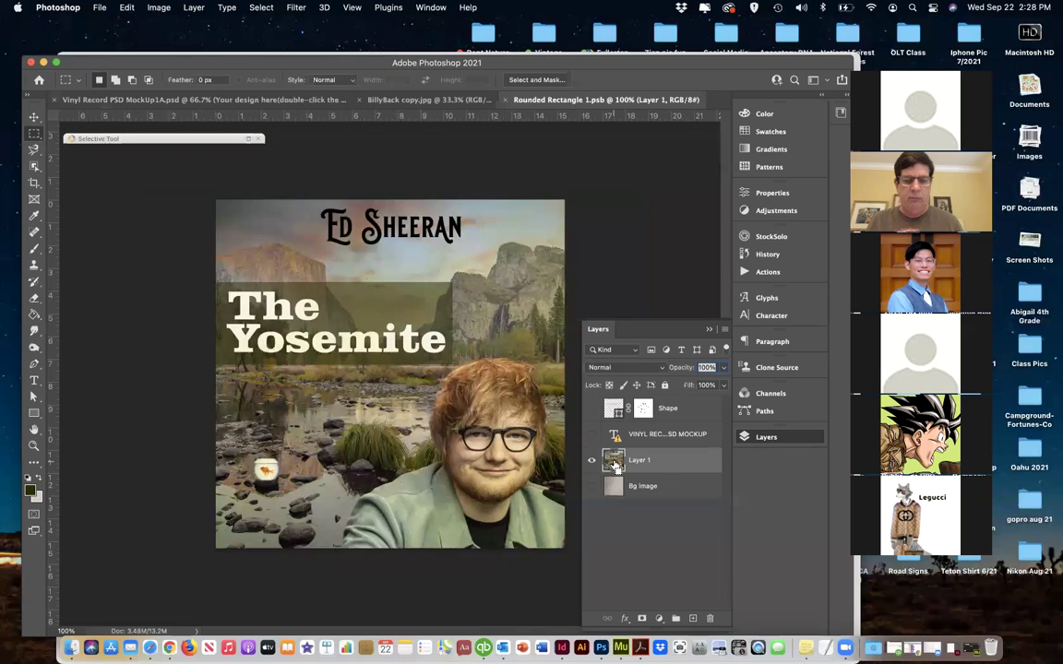
pyautogui.press('super+v')
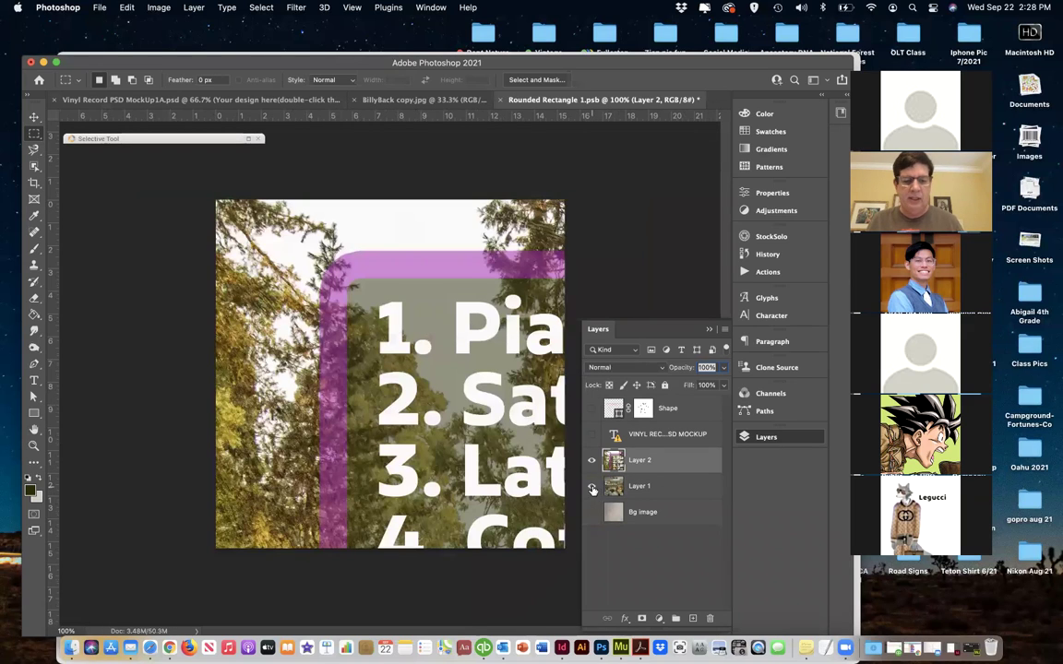
# Scale the pasted back cover (Layer 2) down proportionally so the whole artwork fits the smart object's canvas
pyautogui.press('super+t')
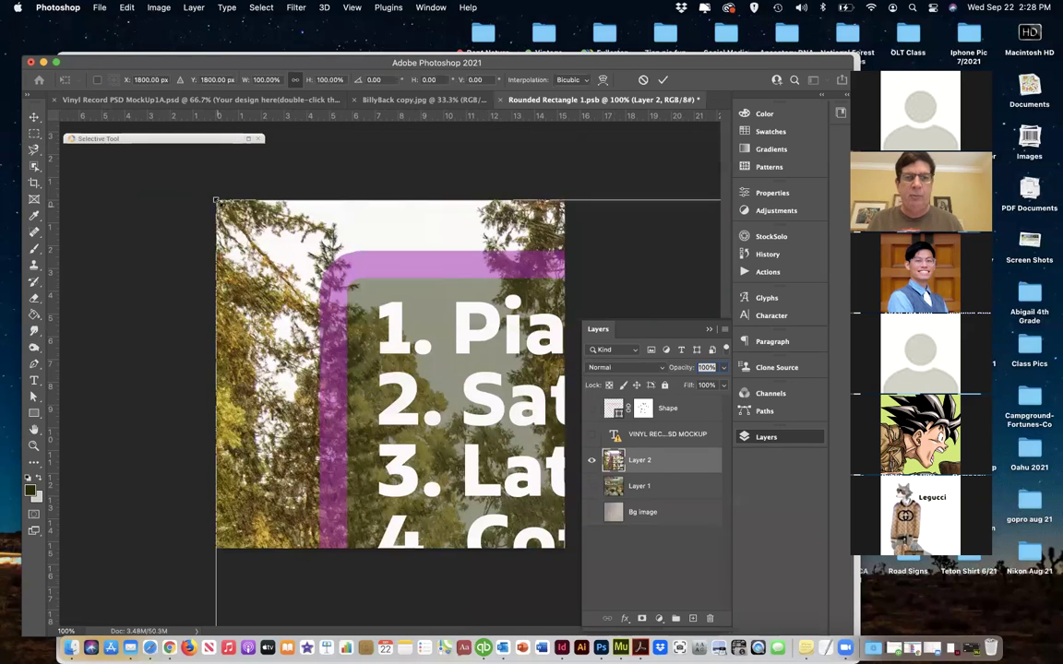
pyautogui.moveTo(216, 200)
pyautogui.mouseDown()
pyautogui.moveTo(292, 263)
pyautogui.moveTo(378, 380)
pyautogui.moveTo(441, 426)
pyautogui.moveTo(212, 221)
pyautogui.mouseUp()
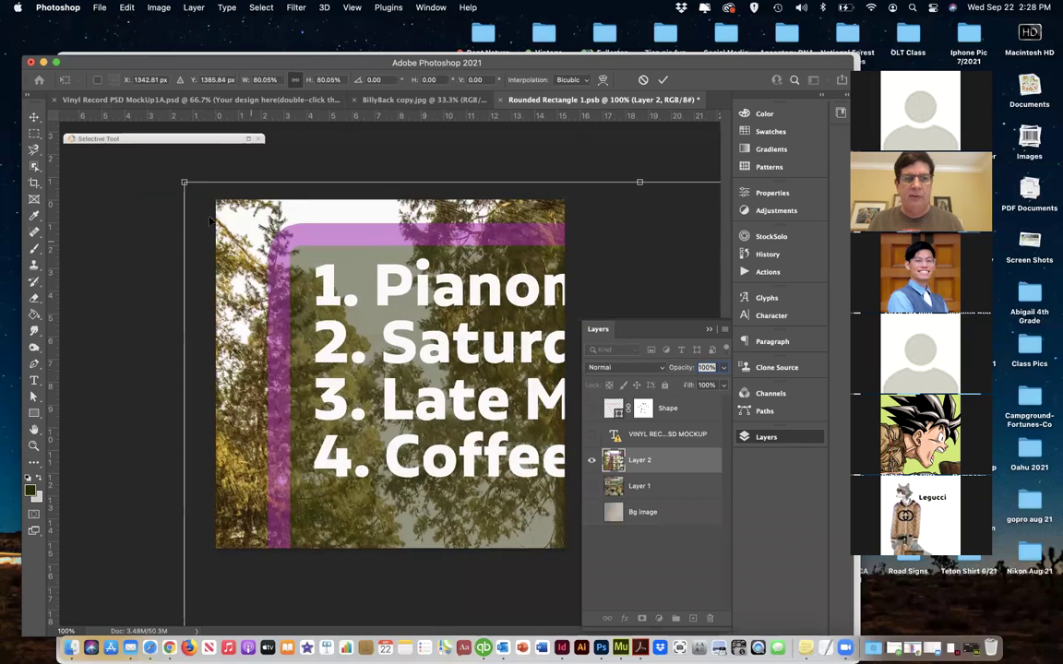
pyautogui.moveTo(185, 183)
pyautogui.mouseDown()
pyautogui.moveTo(375, 373)
pyautogui.moveTo(152, 185)
pyautogui.moveTo(453, 486)
pyautogui.moveTo(183, 171)
pyautogui.mouseUp()
pyautogui.moveTo(226, 219); pyautogui.dragTo(213, 197)
pyautogui.moveTo(247, 236); pyautogui.dragTo(245, 232)
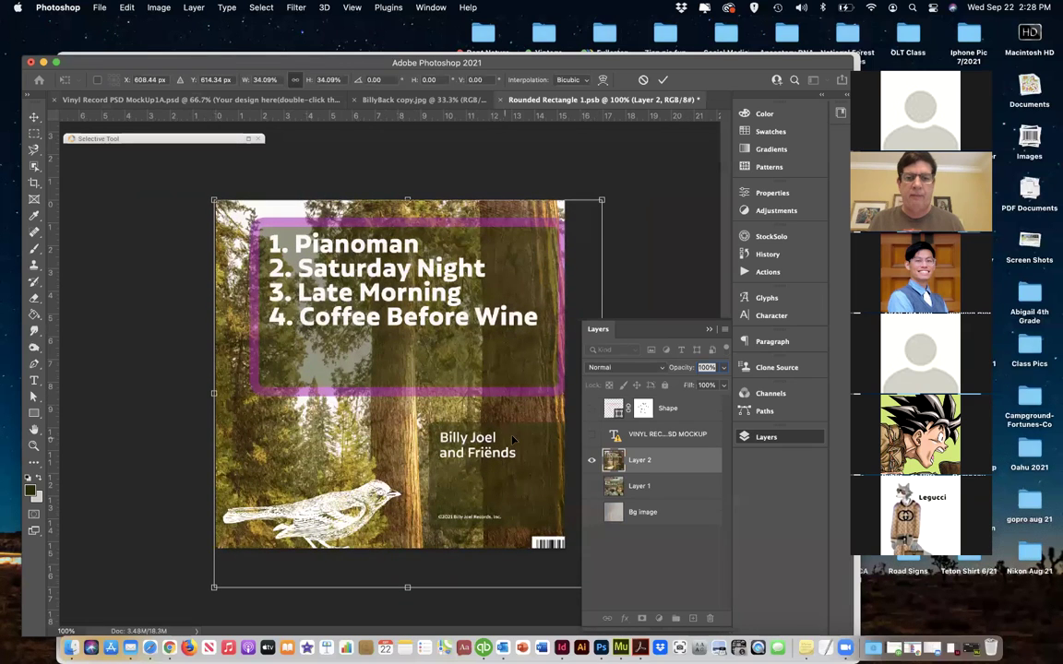
pyautogui.click(763, 438)
pyautogui.moveTo(600, 585); pyautogui.dragTo(563, 550)
pyautogui.press('Return')
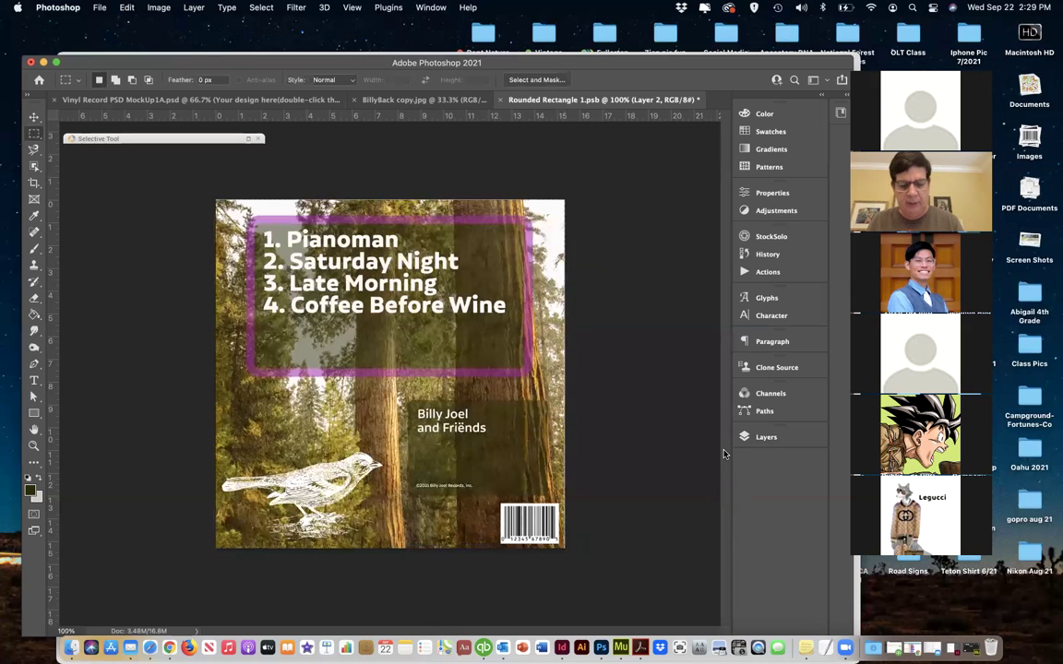
# Enlarge the back cover slightly so it fully covers the canvas edges, and save and close Rounded Rectangle 1.psb
pyautogui.press('super+t')
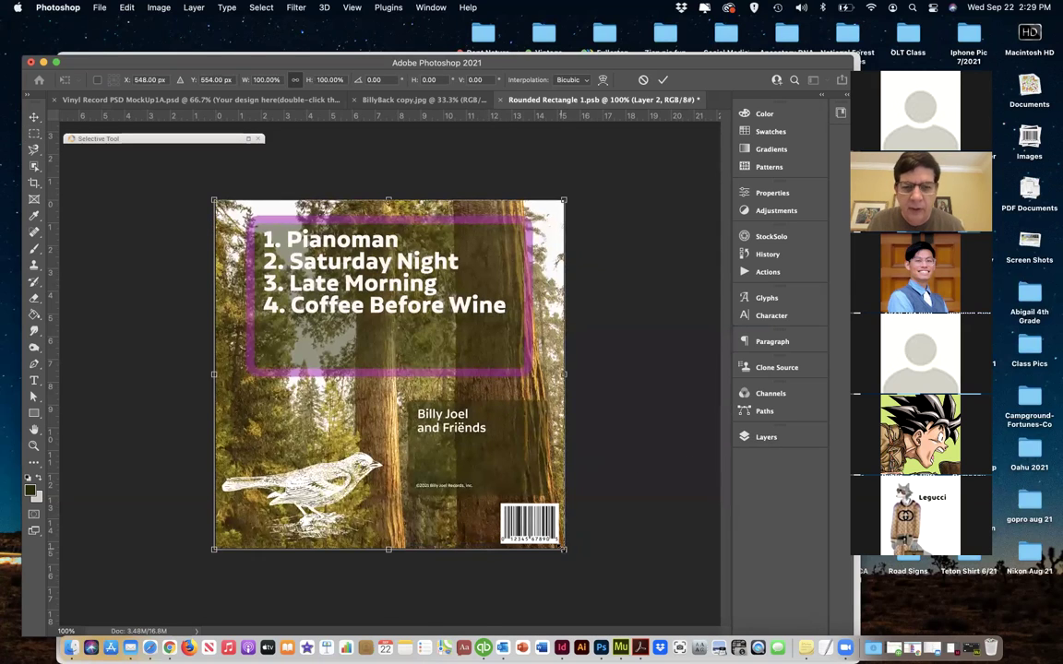
pyautogui.moveTo(563, 549); pyautogui.dragTo(566, 551)
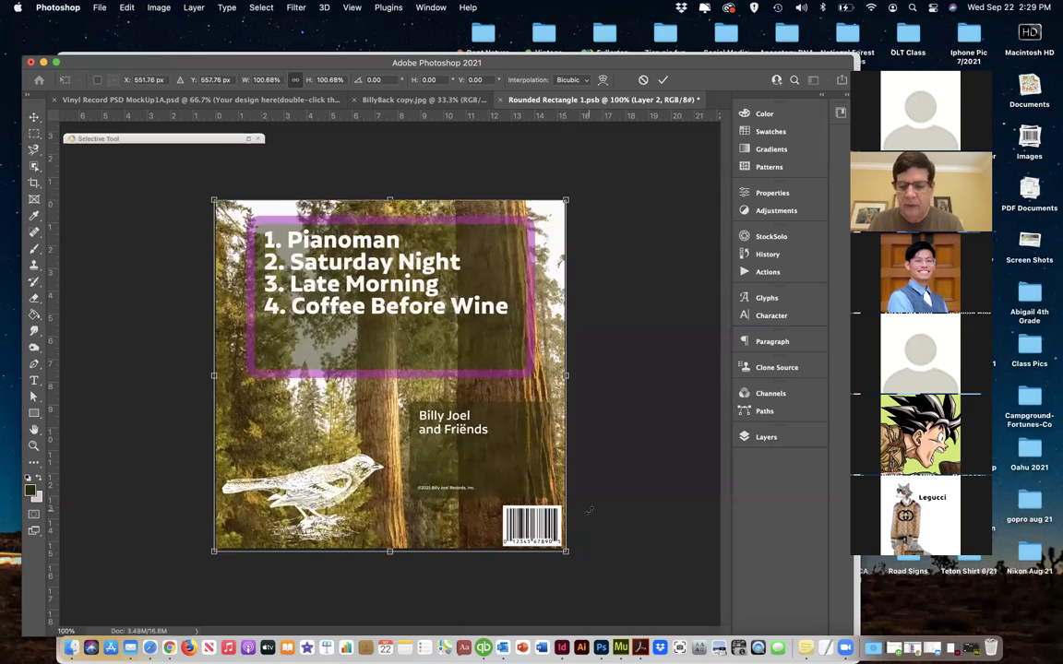
pyautogui.press('Escape')
pyautogui.click(765, 436)
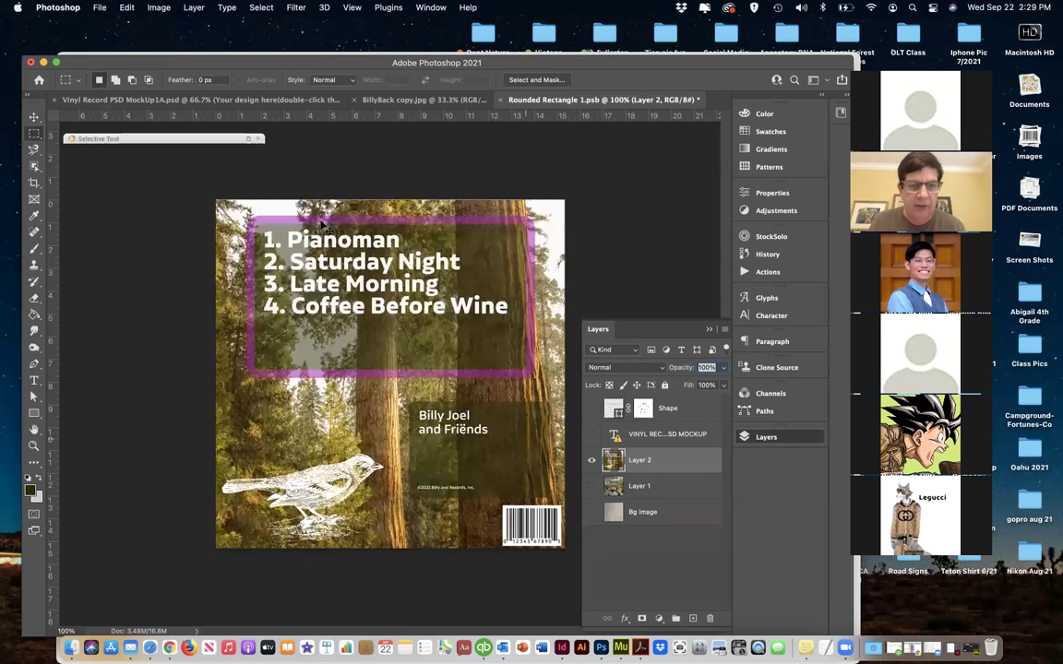
pyautogui.press('super+t')
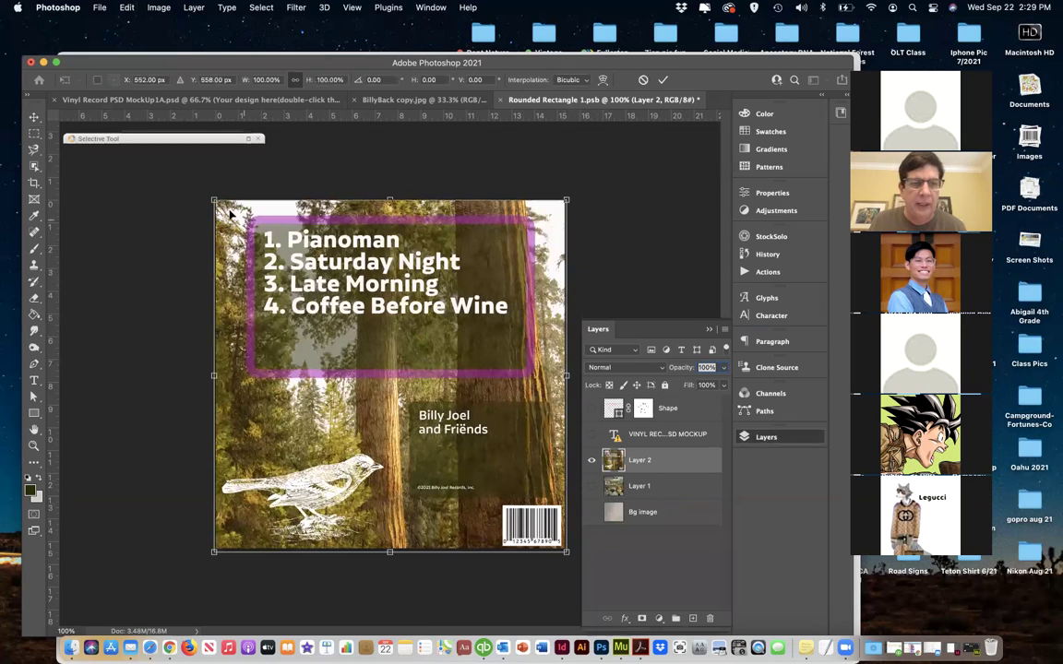
pyautogui.moveTo(212, 196); pyautogui.dragTo(211, 196)
pyautogui.press('Escape')
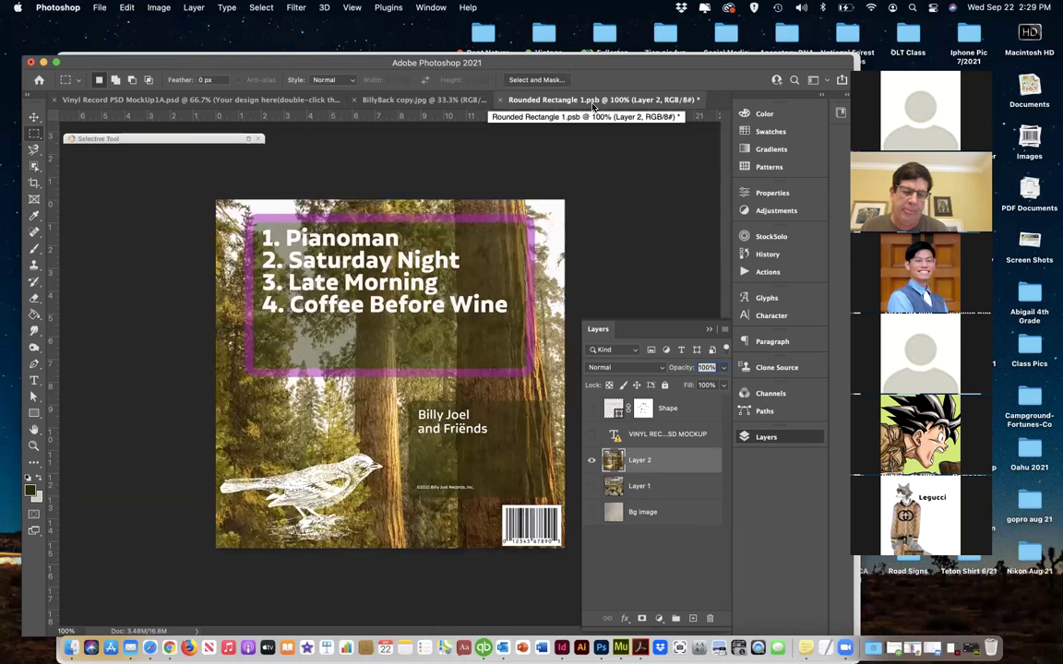
pyautogui.press('super+s')
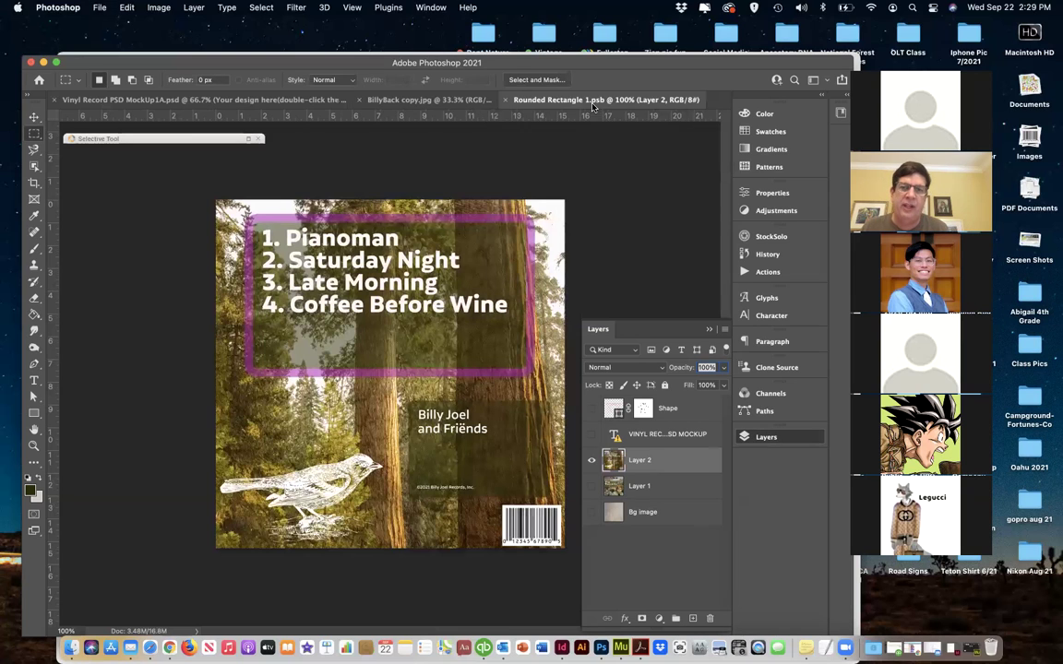
pyautogui.click(506, 99)
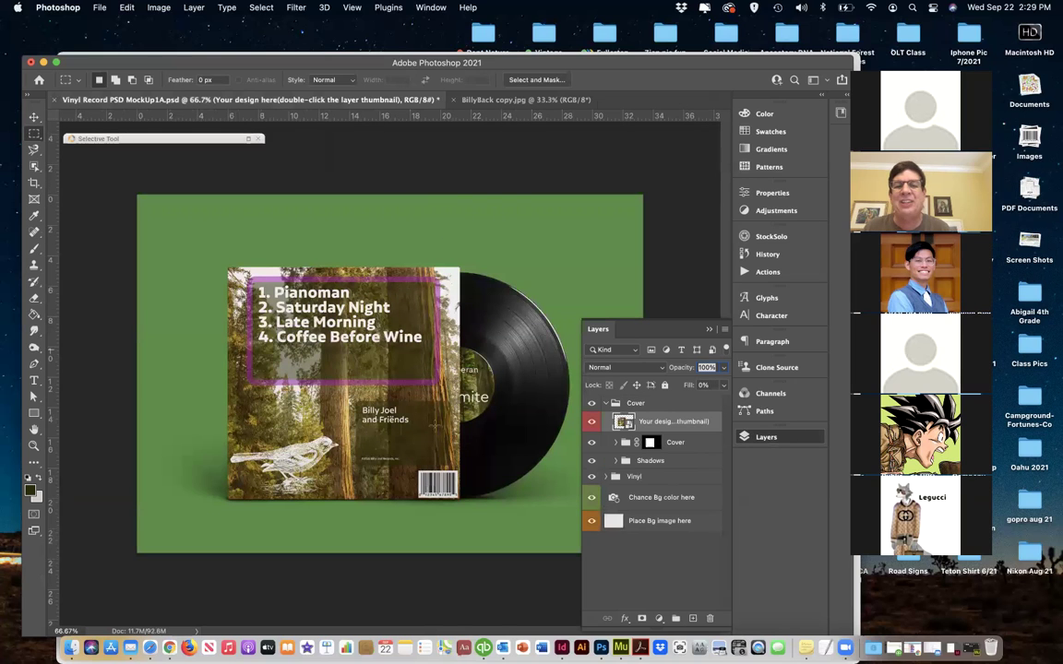
# Change the mockup's background photo filter color to dark teal 085e5b
pyautogui.click(610, 404)
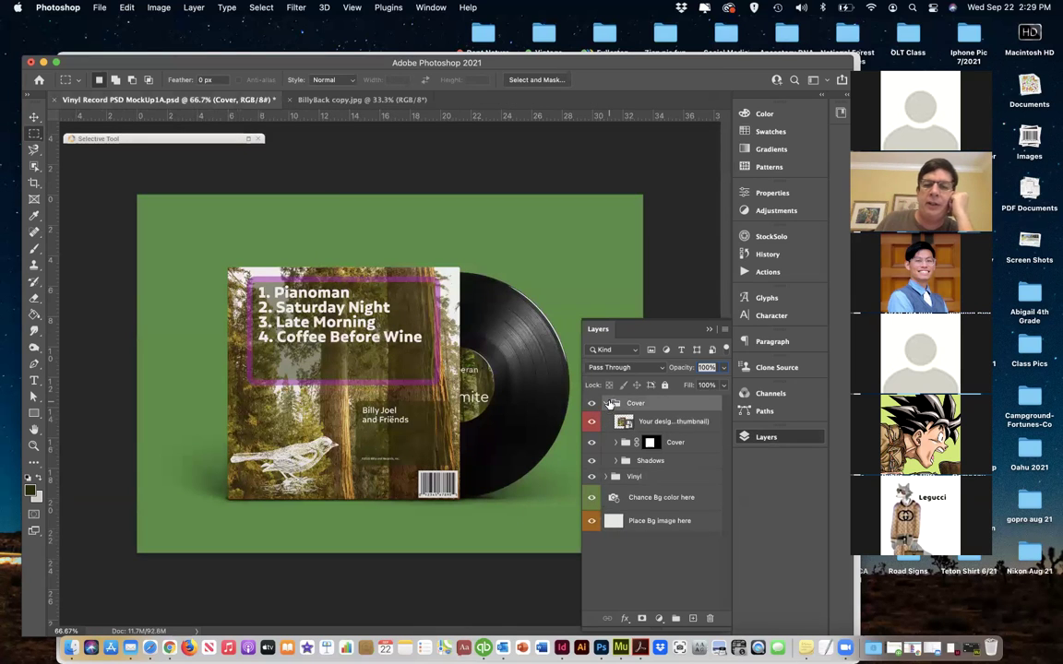
pyautogui.doubleClick(615, 498)
pyautogui.click(600, 250)
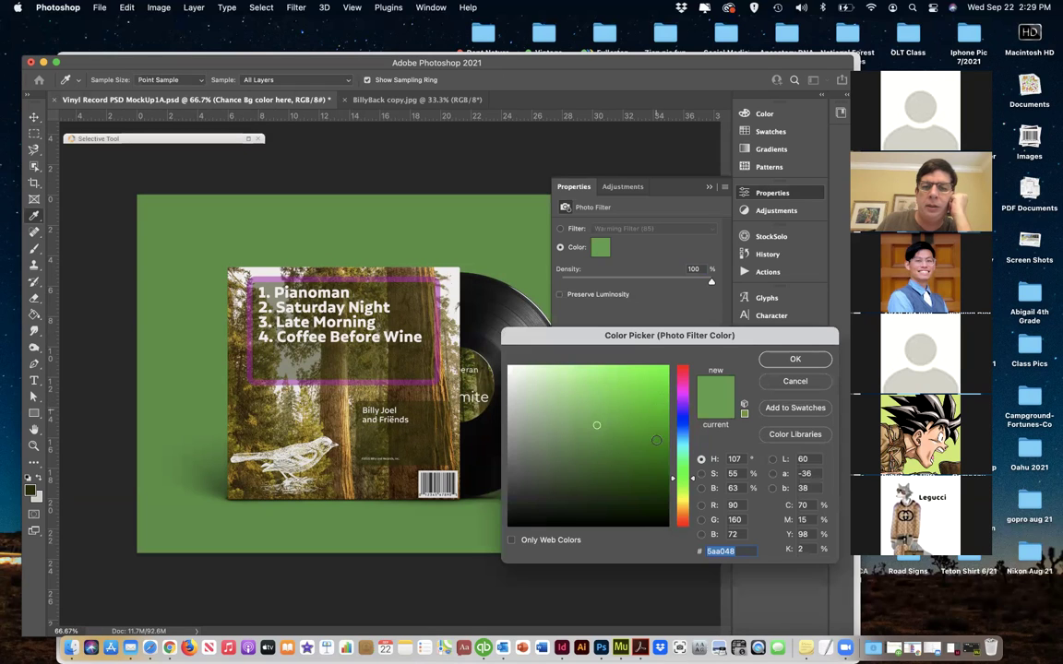
pyautogui.click(653, 477)
pyautogui.moveTo(689, 451); pyautogui.dragTo(685, 447)
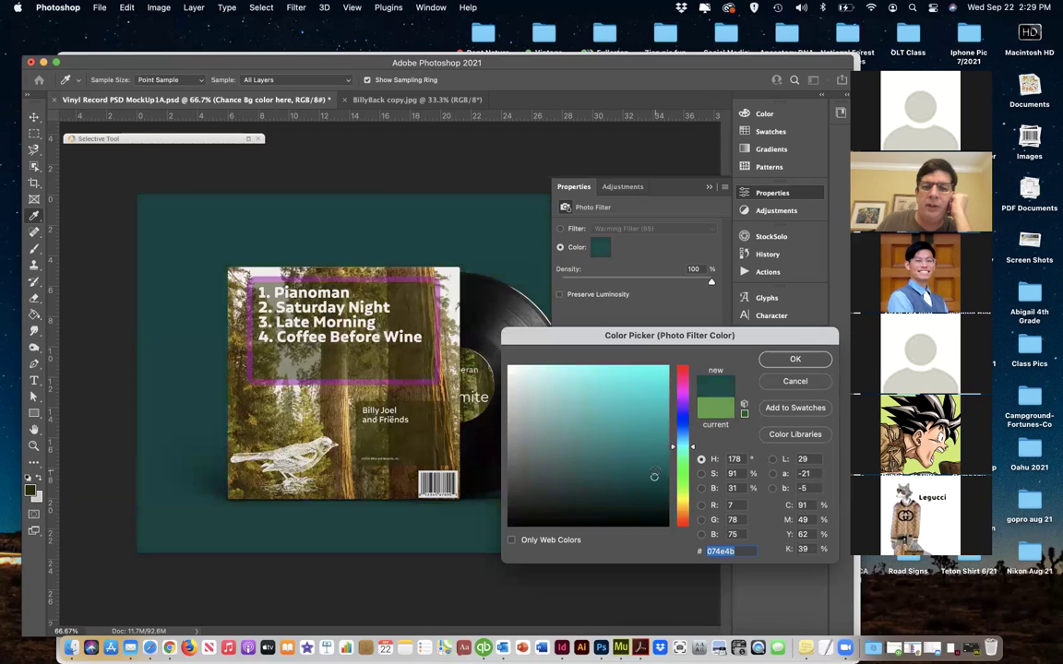
pyautogui.click(655, 467)
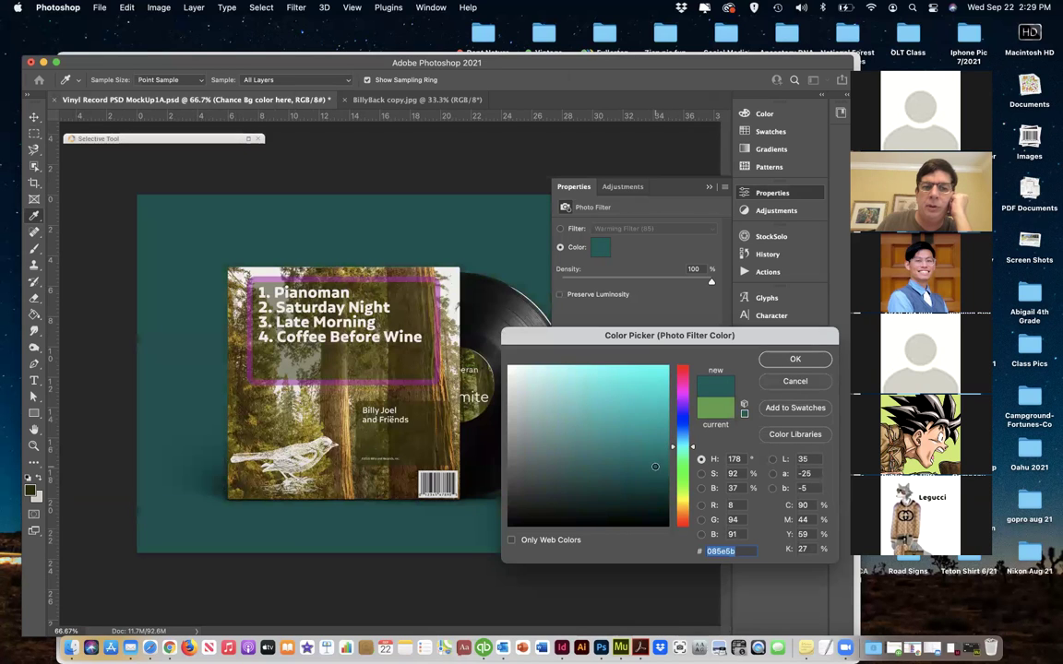
pyautogui.press('Return')
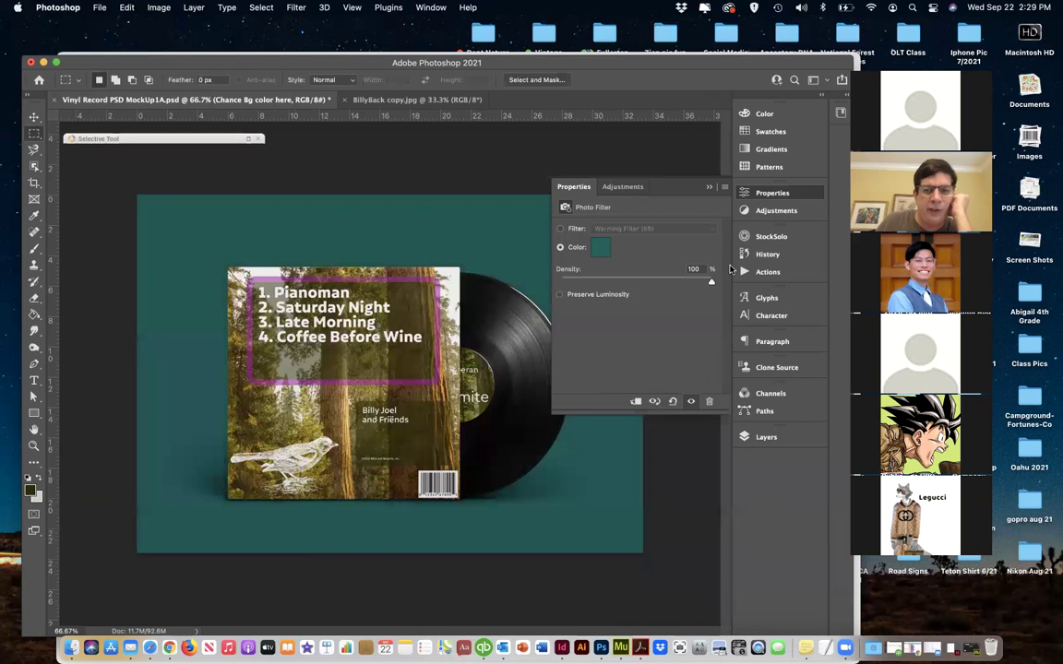
pyautogui.click(757, 194)
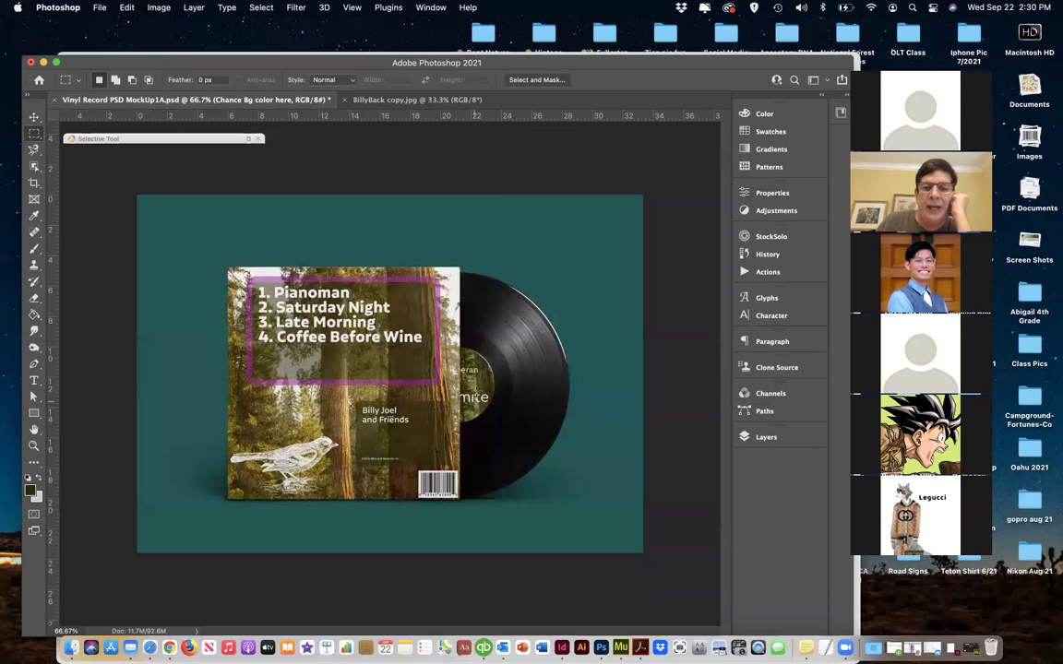
# Collapse the Cover group, expand the Vinyl group, and toggle its Label and Vinyl layers to check what each contains
pyautogui.click(766, 437)
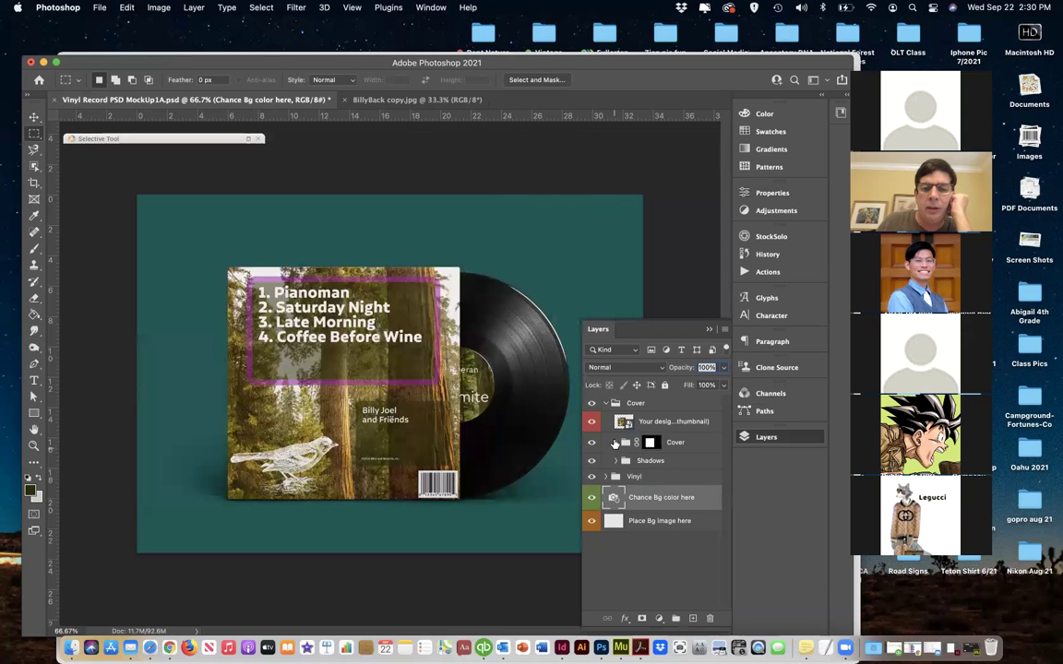
pyautogui.click(606, 403)
pyautogui.click(610, 420)
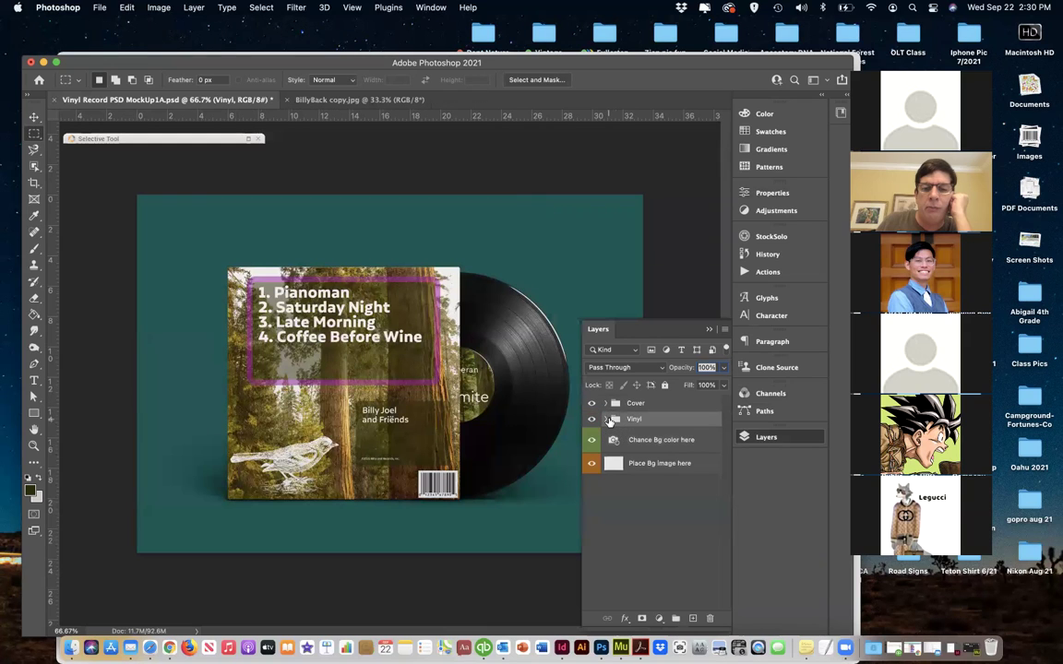
pyautogui.click(606, 420)
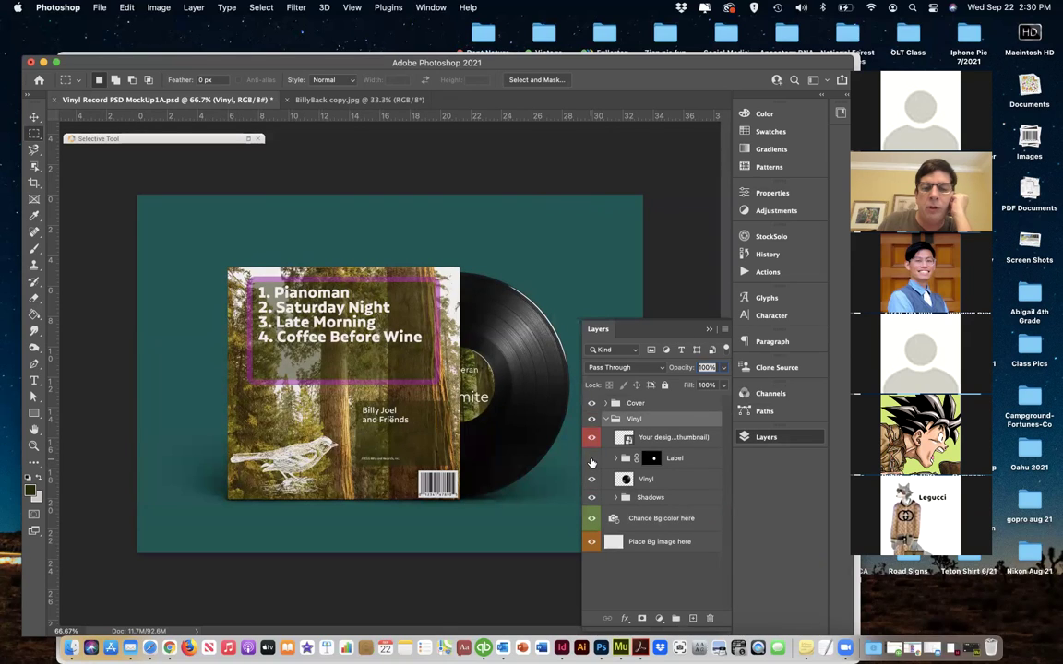
pyautogui.click(591, 460)
pyautogui.click(591, 460)
pyautogui.click(591, 479)
pyautogui.click(591, 479)
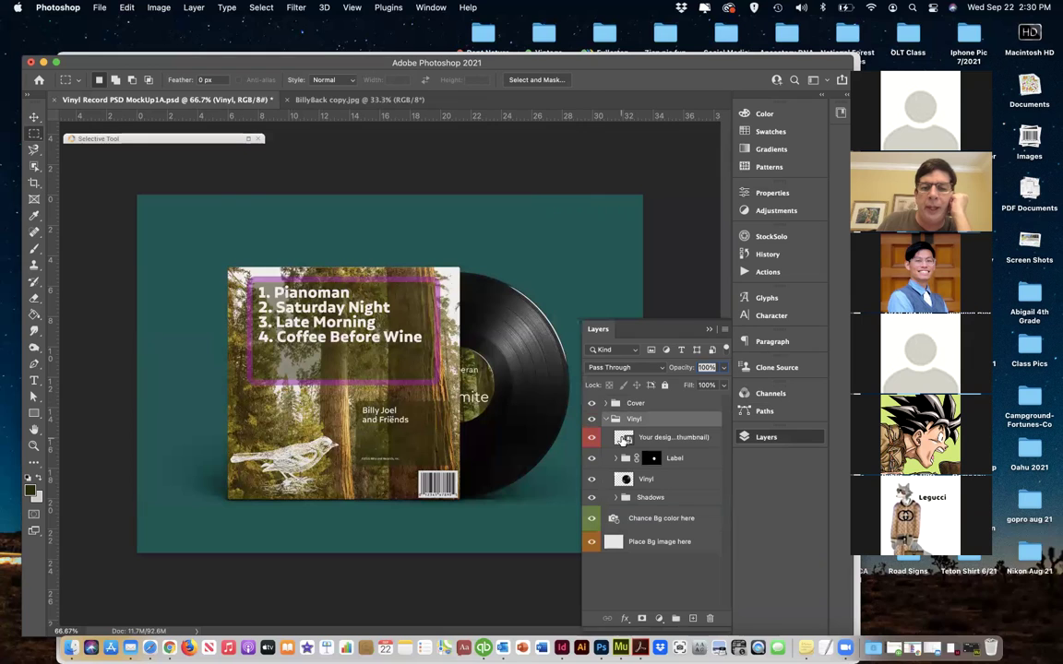
# Open the record label's design smart object and replace the artist text "Ed Sheeran" with "Billy Joel"
pyautogui.doubleClick(621, 443)
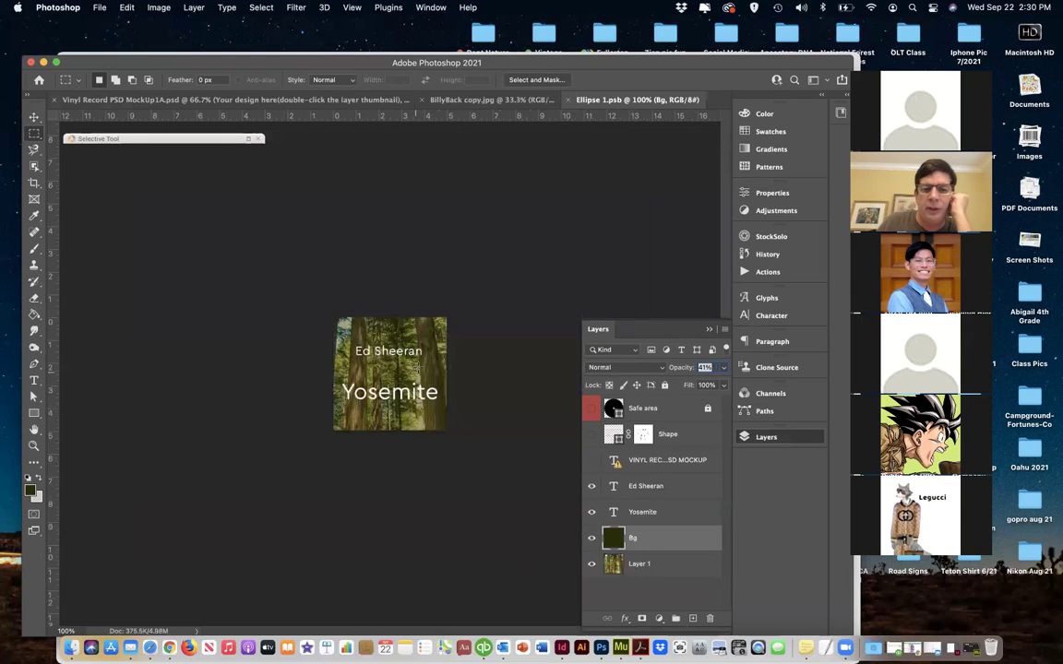
pyautogui.click(612, 487)
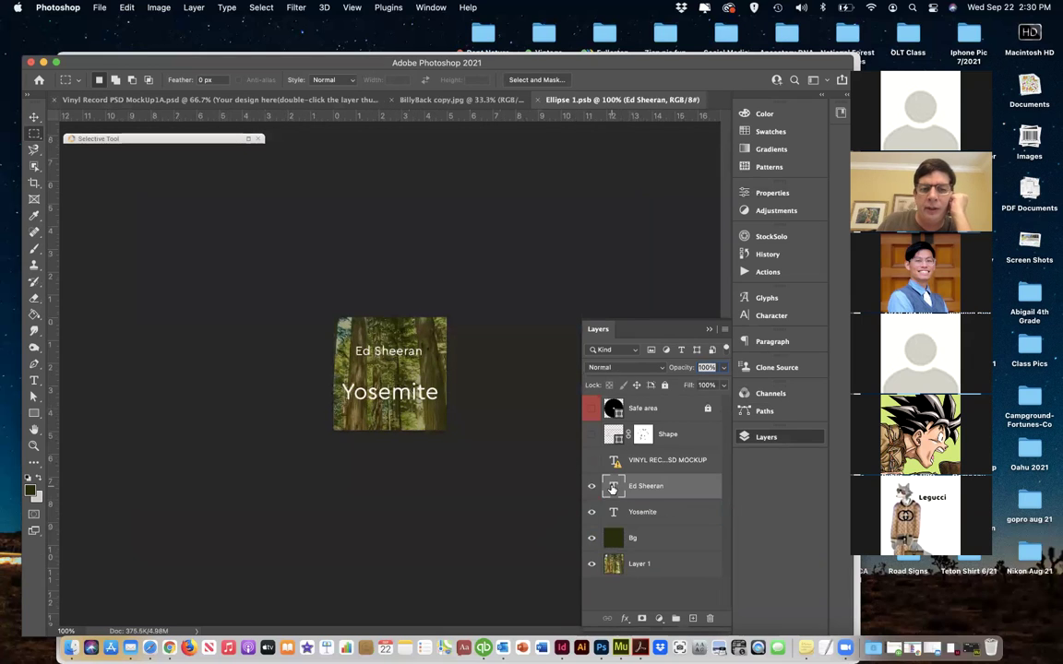
pyautogui.doubleClick(611, 488)
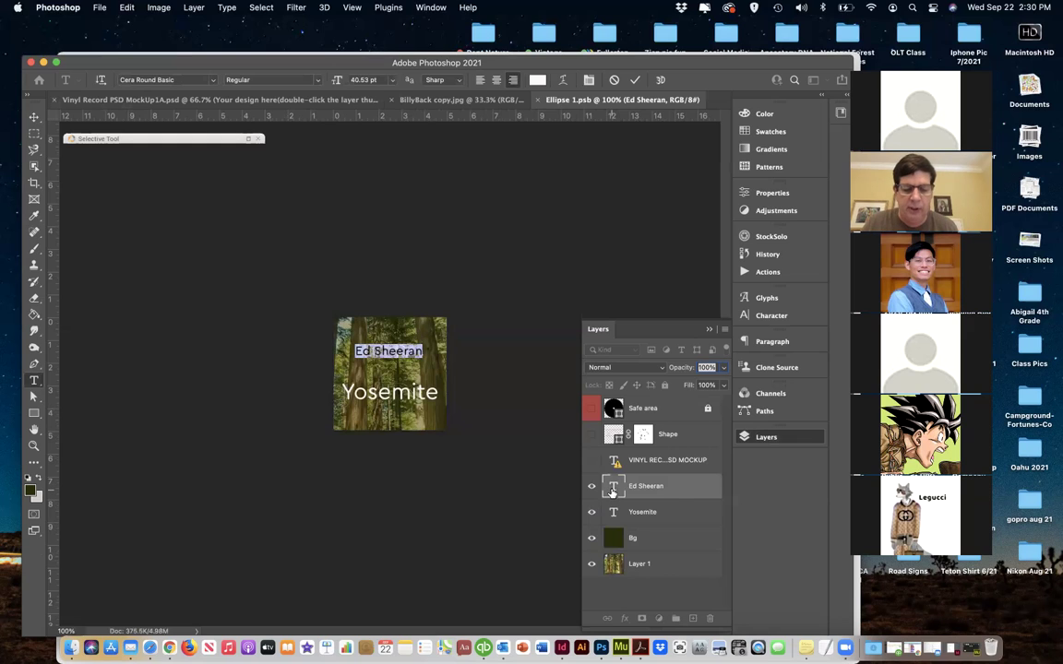
pyautogui.write('Billy Joel')
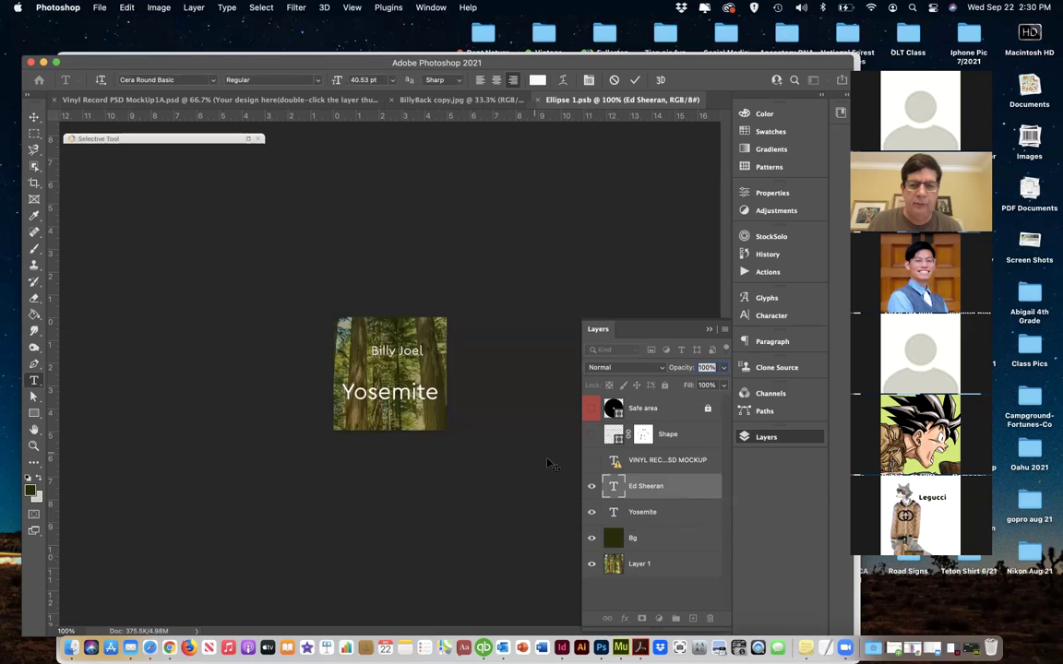
# Replace the label's title text "Yosemite" with "SPACE"
pyautogui.doubleClick(610, 517)
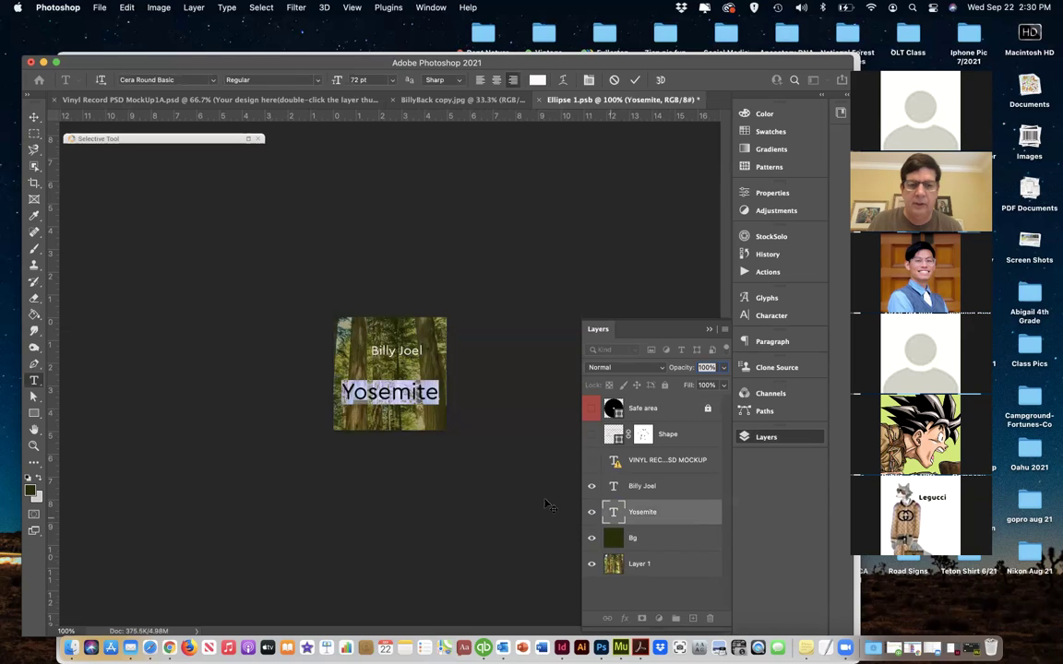
pyautogui.write('SPACK')
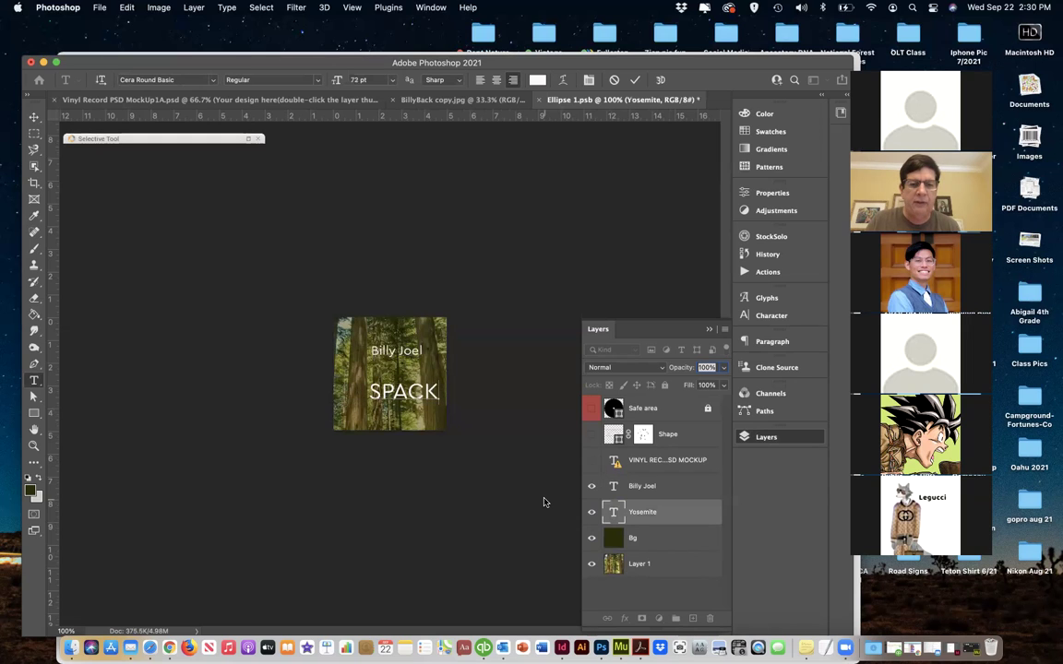
pyautogui.press('BackSpace')
pyautogui.write('E')
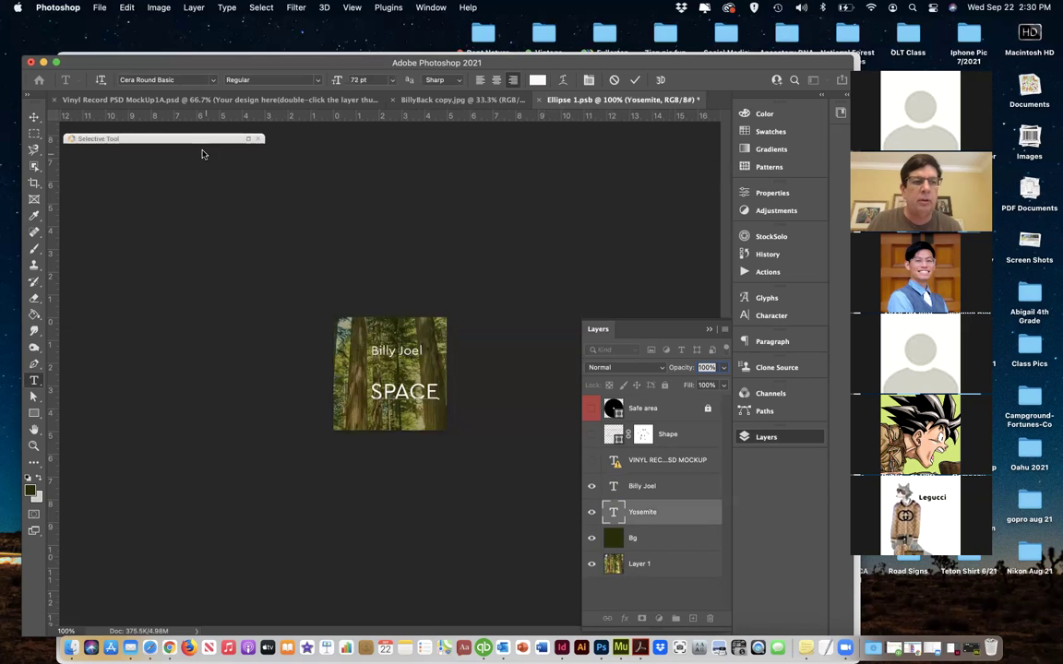
# Add a vertical guide at the label's middle and center the "SPACE" title and the artist name on it
pyautogui.click(33, 117)
pyautogui.moveTo(390, 395); pyautogui.dragTo(380, 395)
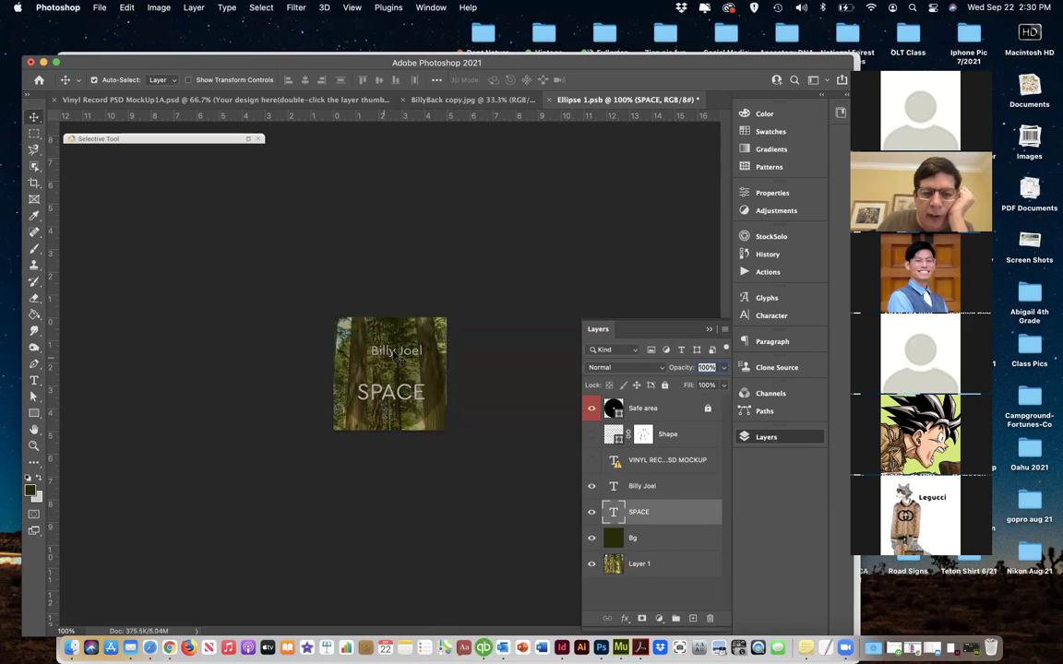
pyautogui.moveTo(356, 371); pyautogui.dragTo(390, 368)
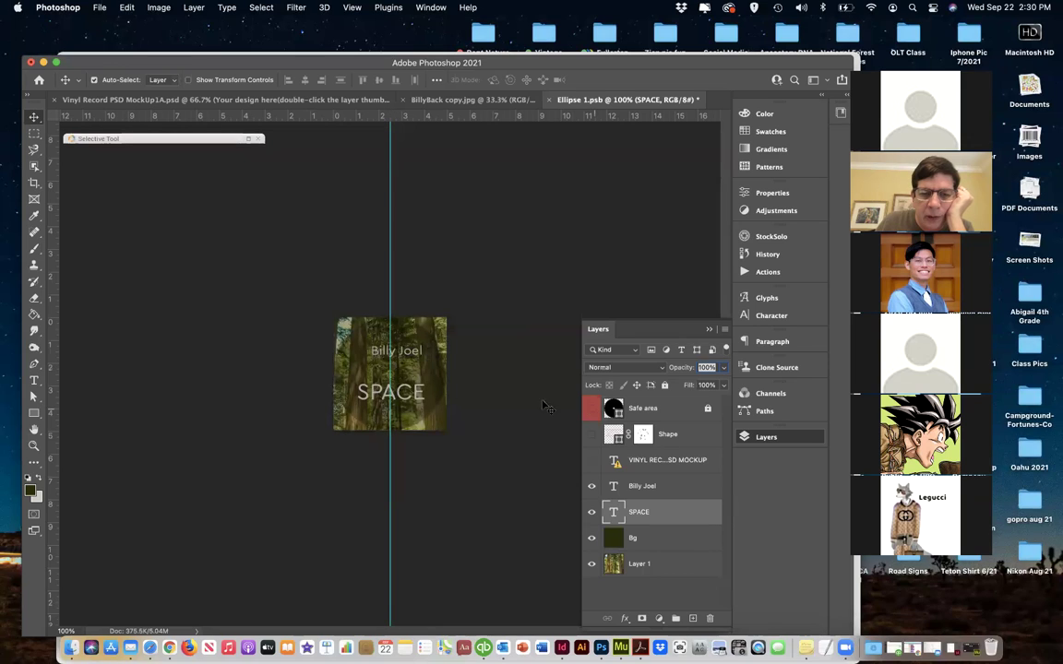
pyautogui.moveTo(404, 356); pyautogui.dragTo(413, 406)
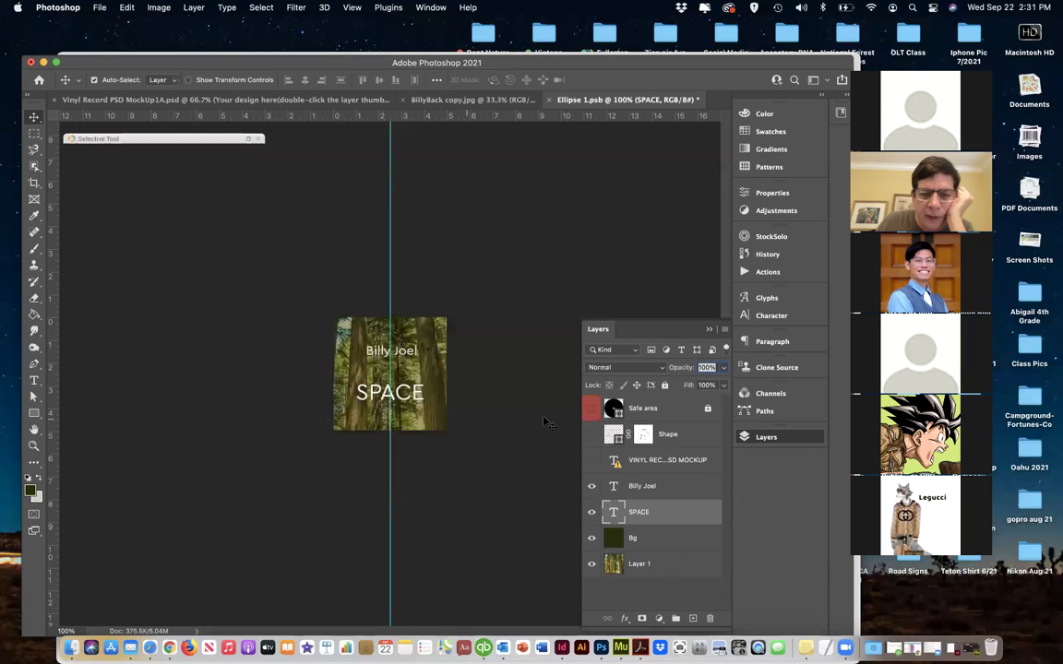
# Save and close the label smart object Ellipse 1.psb, and briefly hide the Cover group to check the full record label
pyautogui.press('super+s')
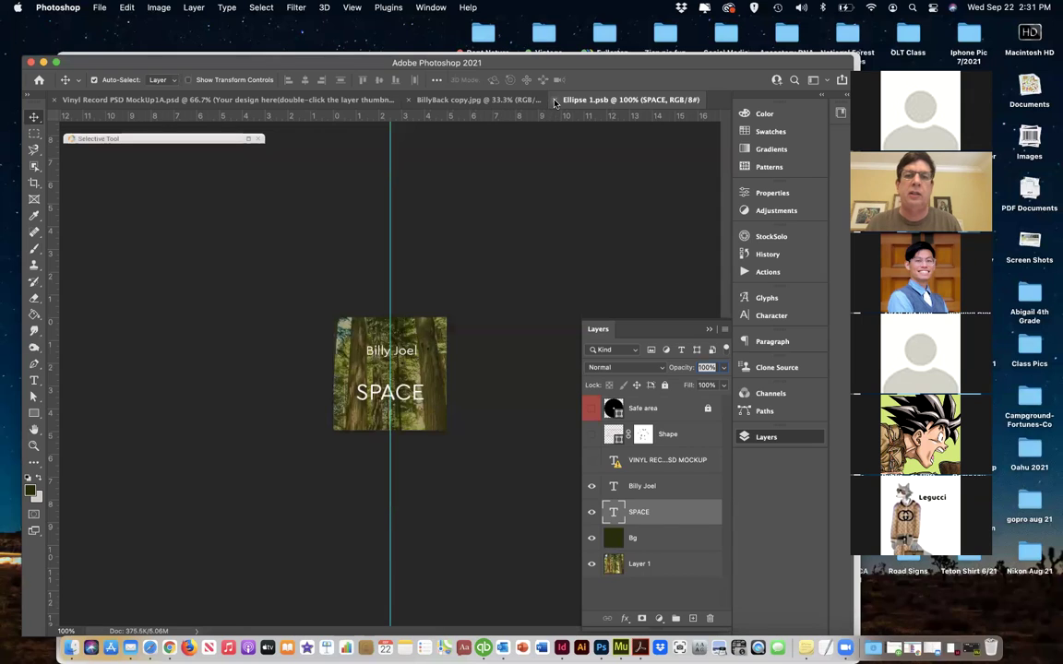
pyautogui.press('super+w')
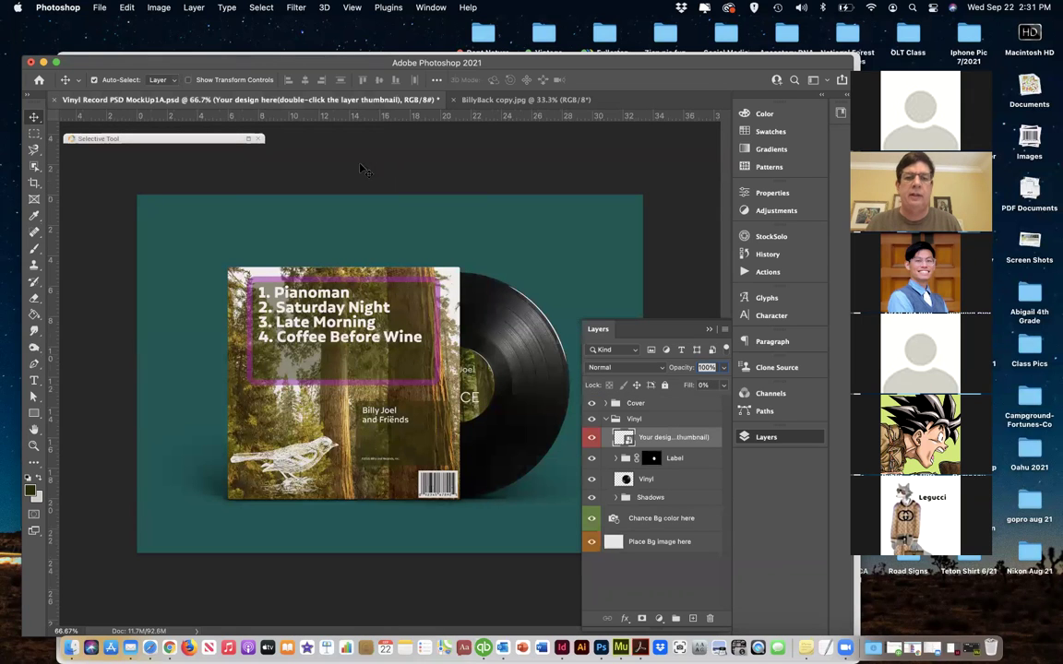
pyautogui.click(592, 404)
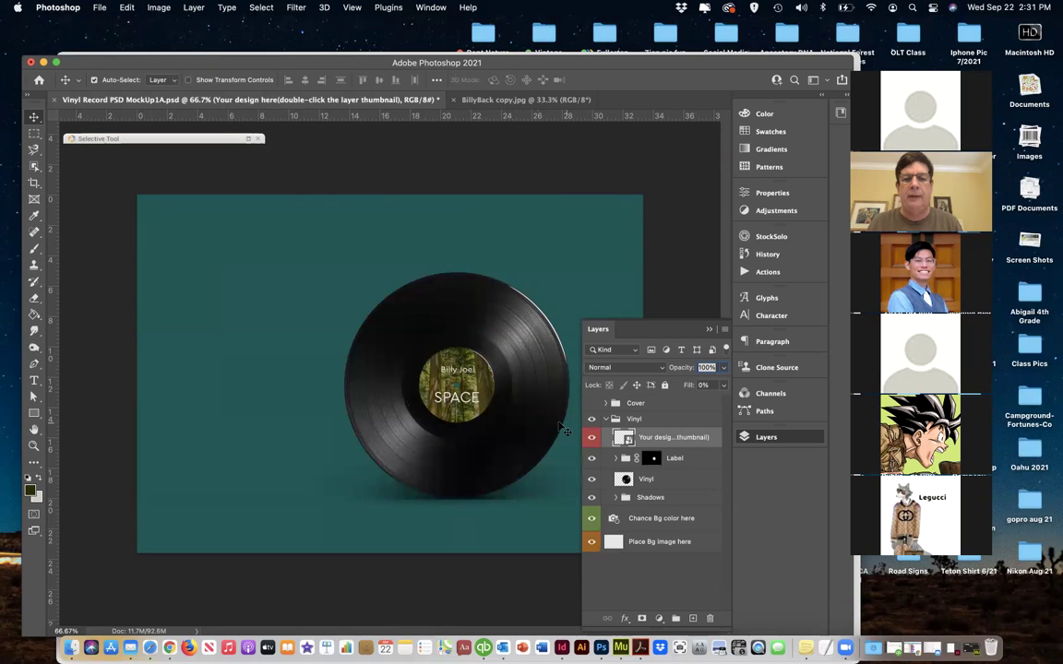
pyautogui.click(591, 403)
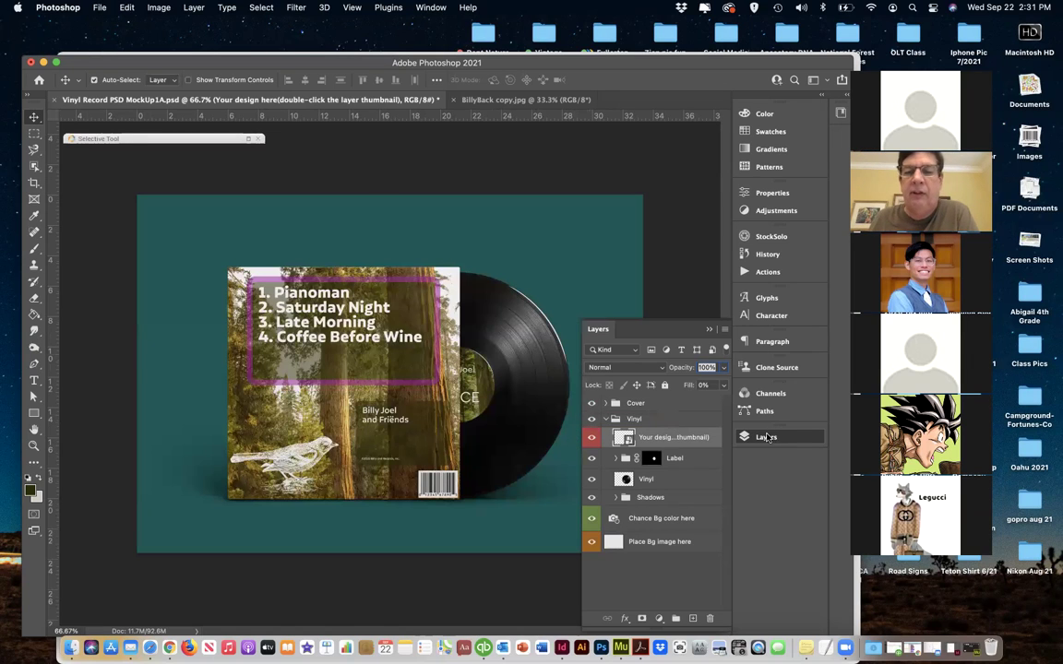
# Save the mockup as a new Photoshop file named Vinyl Record PSD MockUp1B.psd in the Class Pics folder
pyautogui.click(99, 7)
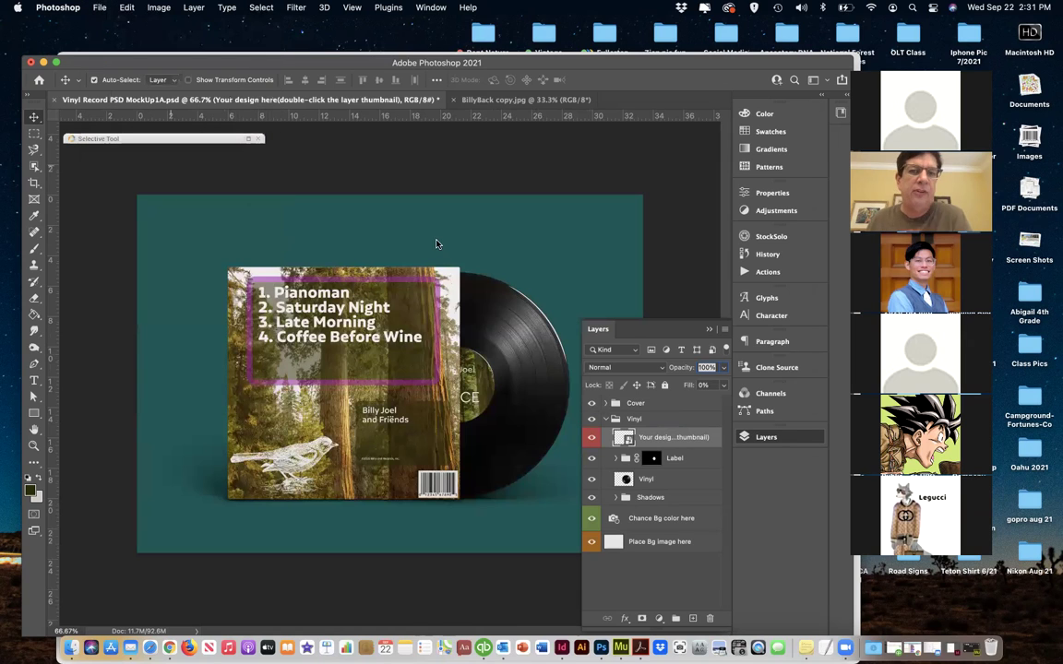
pyautogui.press('super+shift+s')
pyautogui.click(617, 86)
pyautogui.write('B')
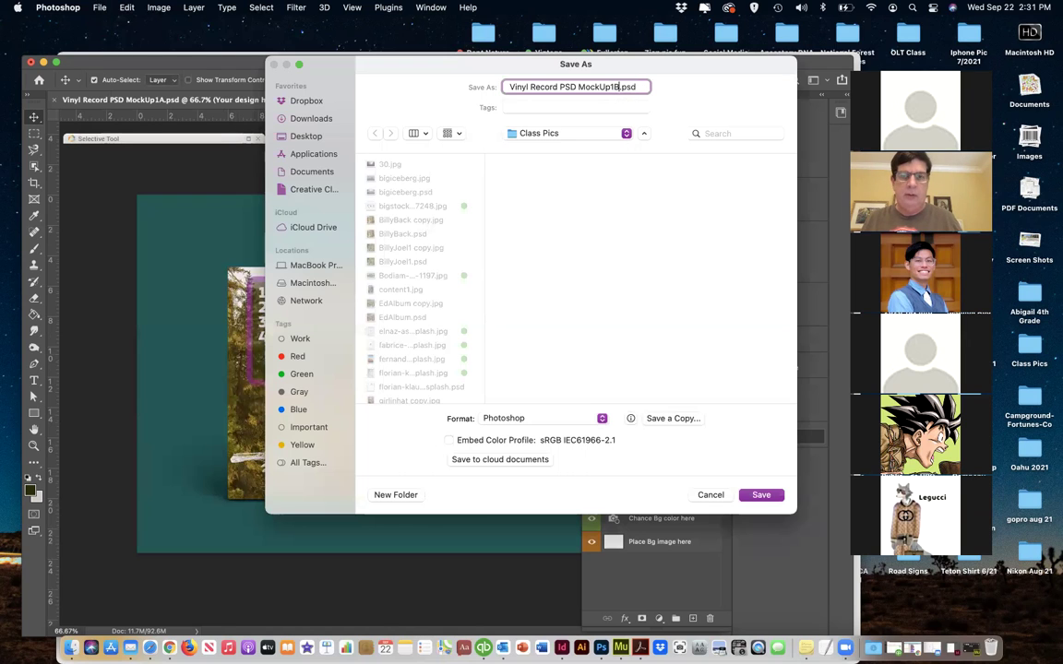
pyautogui.click(761, 496)
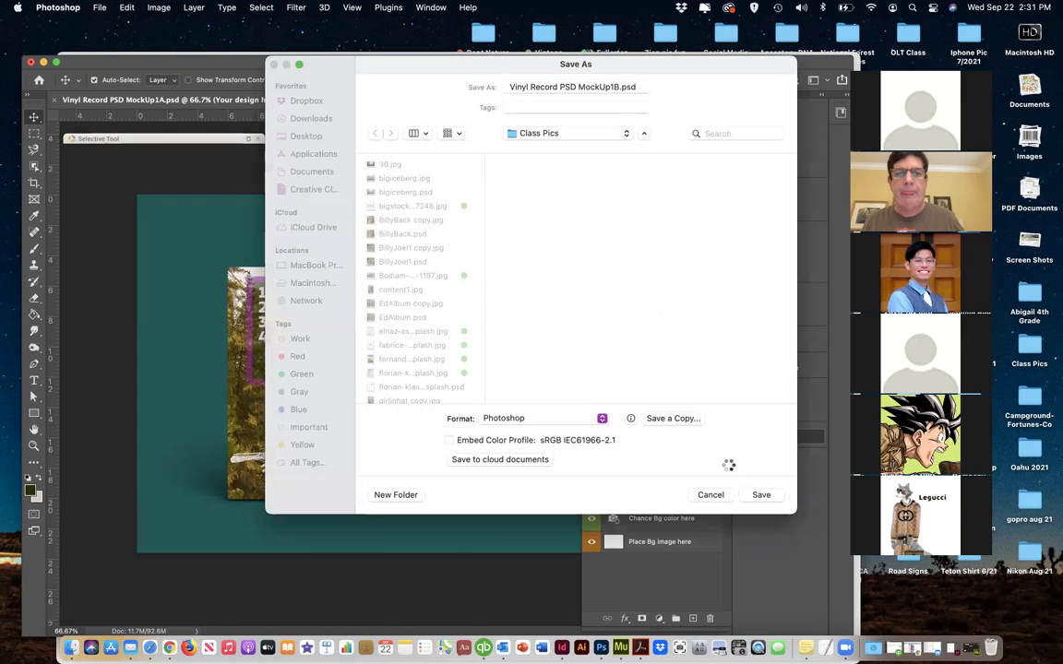
# Save a copy of the mockup in Photoshop PDF format in the Class Pics folder
pyautogui.click(99, 8)
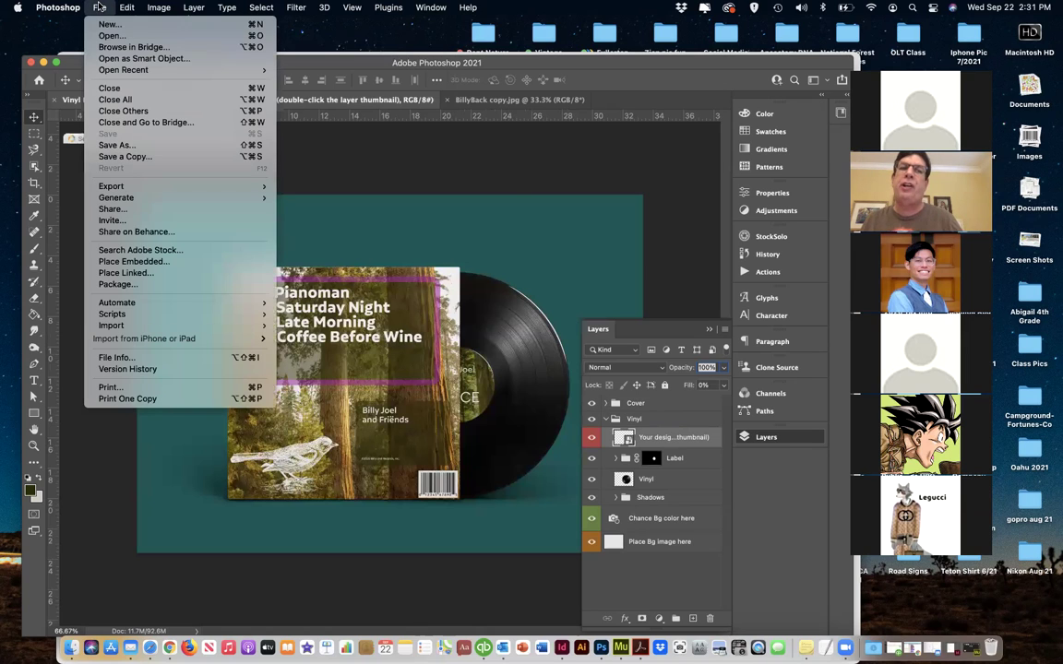
pyautogui.click(109, 156)
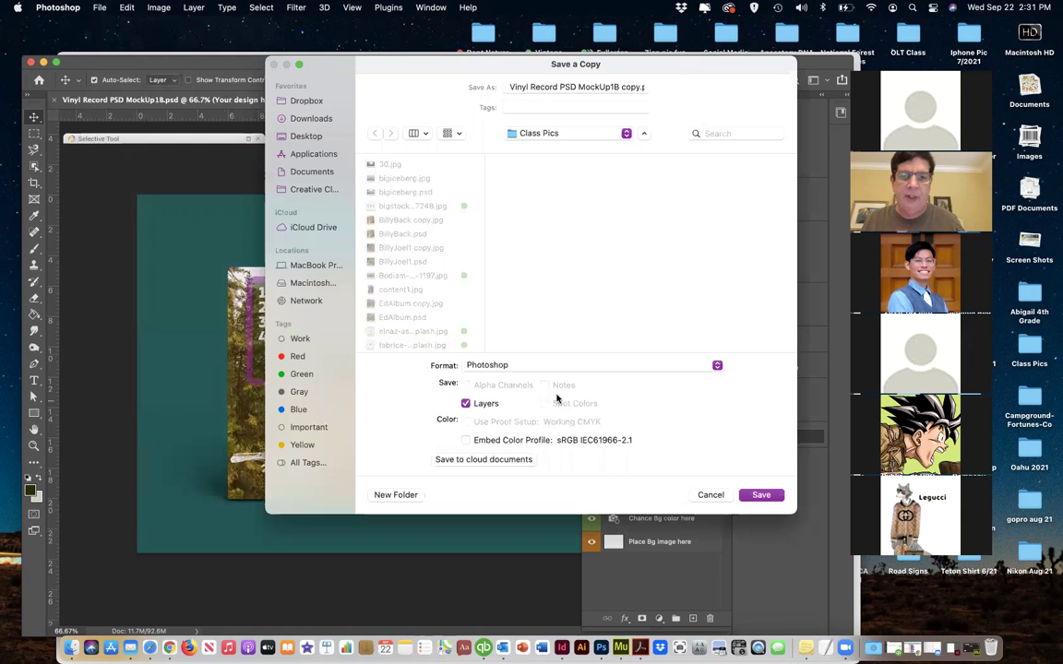
pyautogui.click(544, 367)
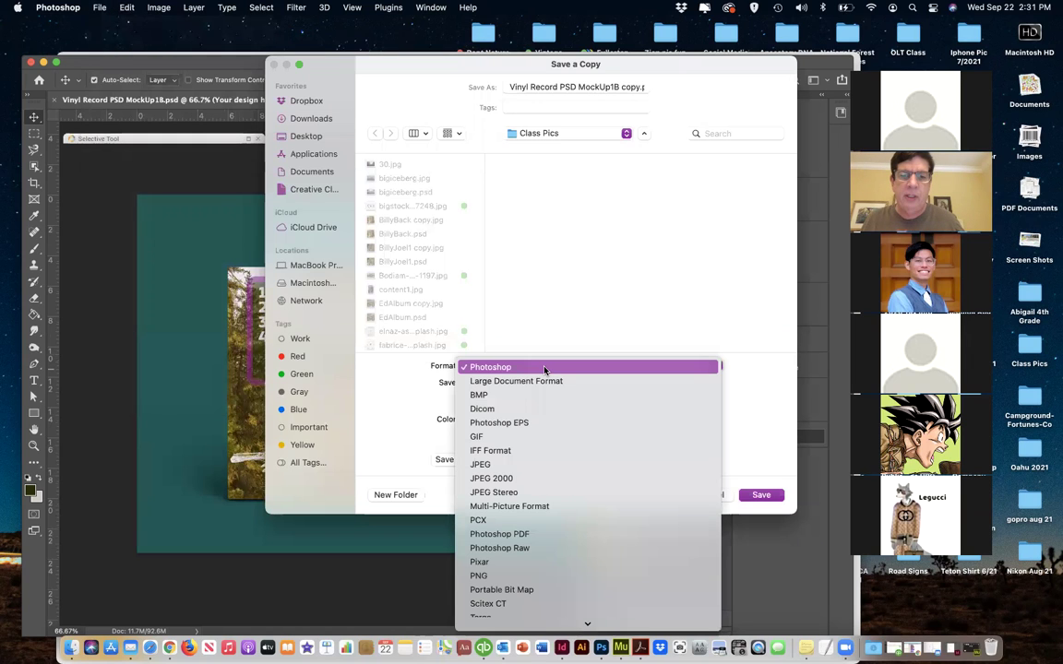
pyautogui.click(532, 533)
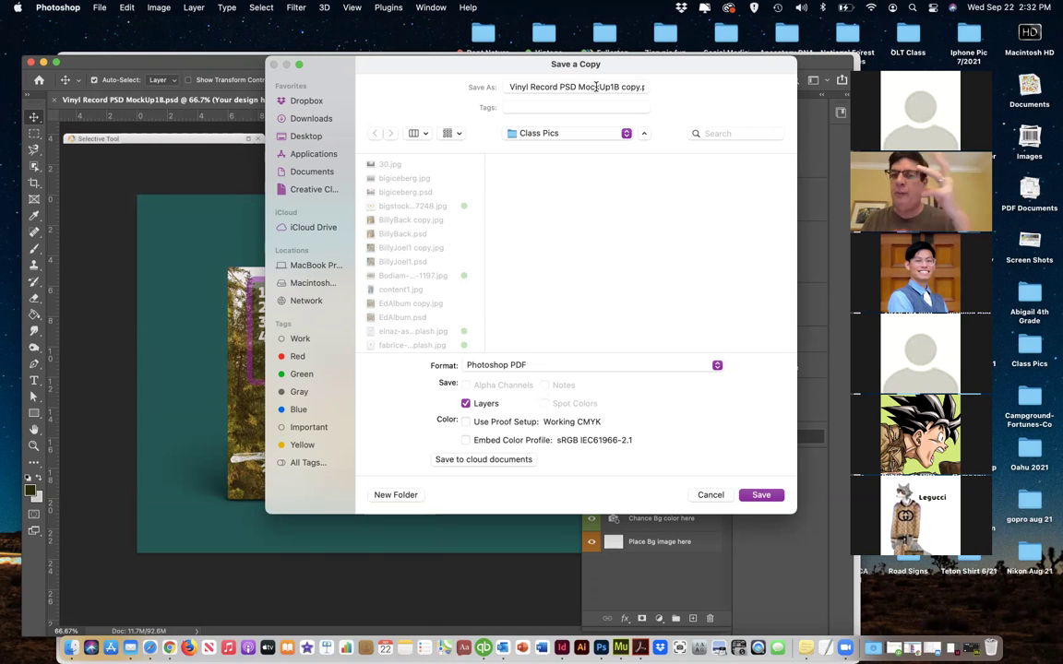
pyautogui.click(761, 495)
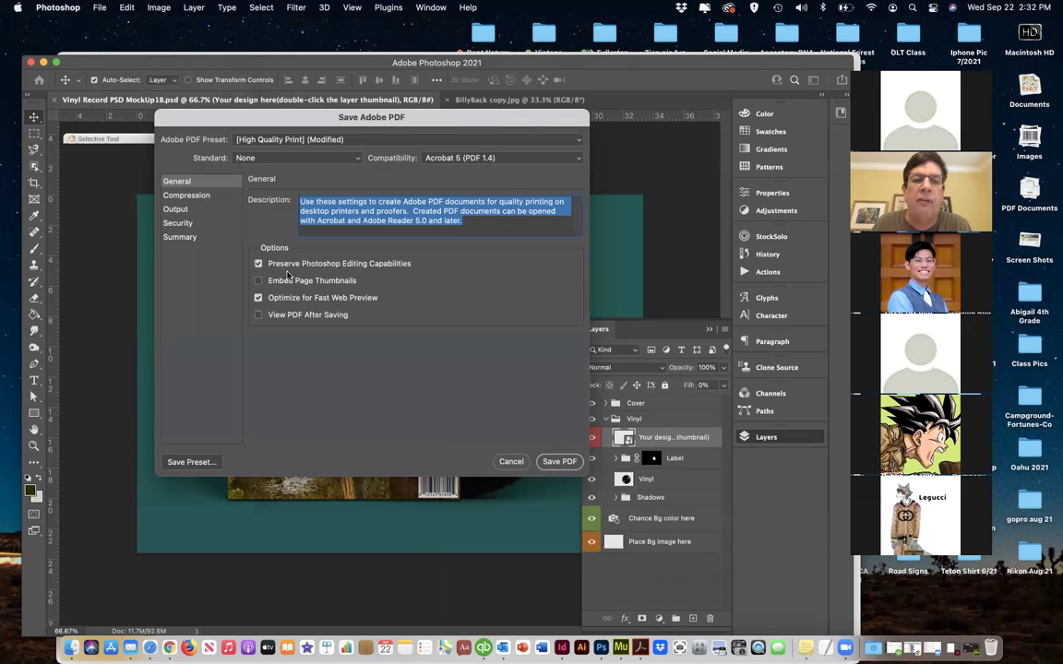
# Turn off Preserve Photoshop Editing Capabilities, set compatibility to Acrobat 9/10 (PDF 1.7+), save the PDF and collapse the Layers panel
pyautogui.click(259, 264)
pyautogui.click(473, 162)
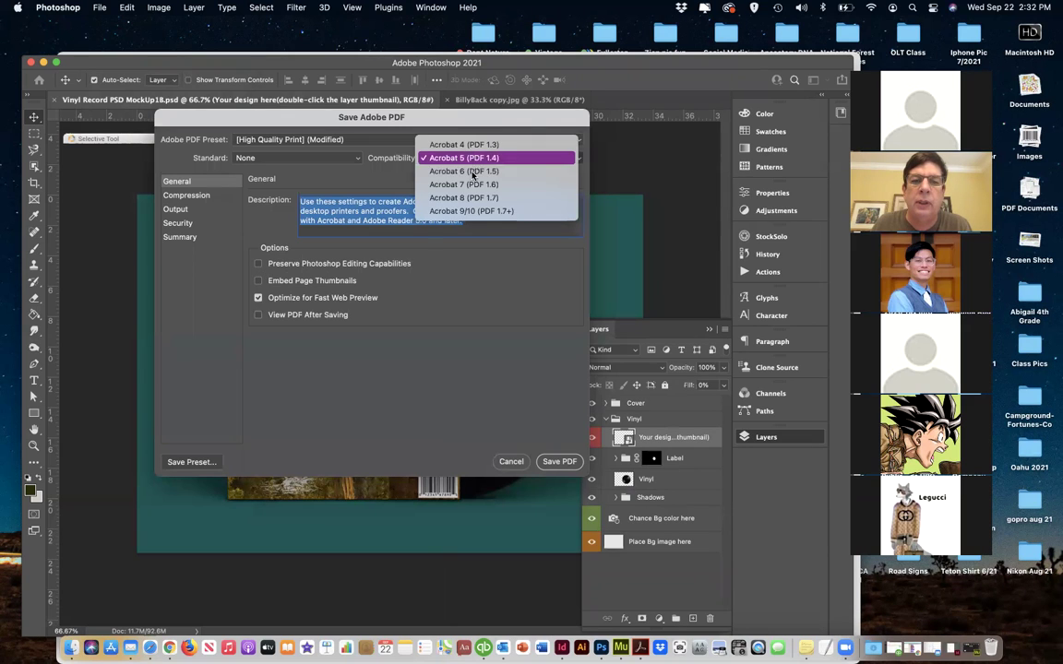
pyautogui.click(503, 209)
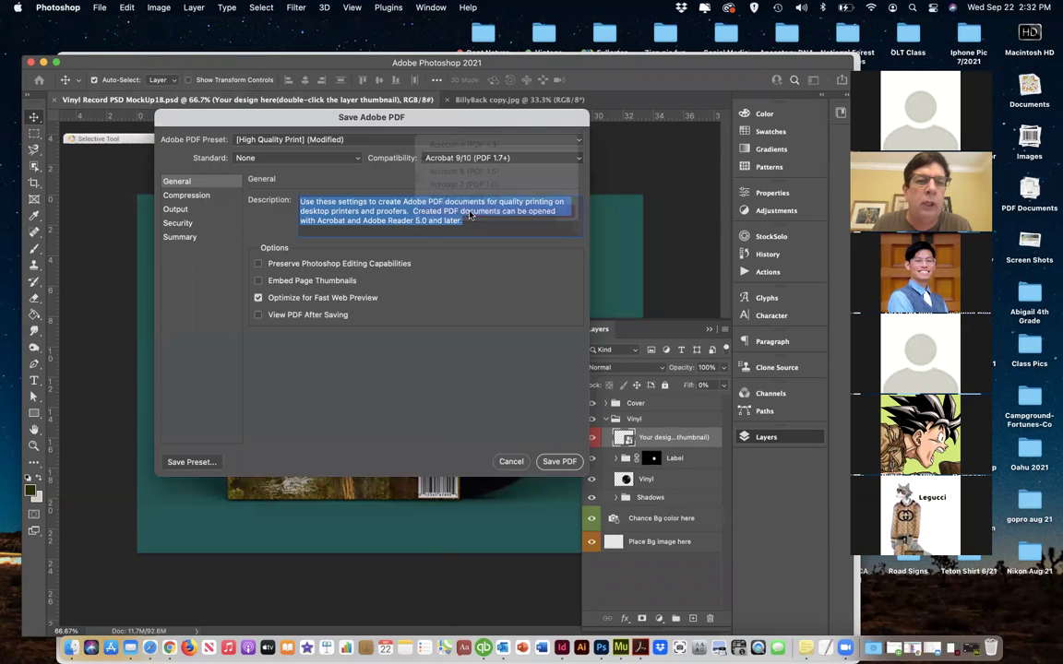
pyautogui.click(559, 461)
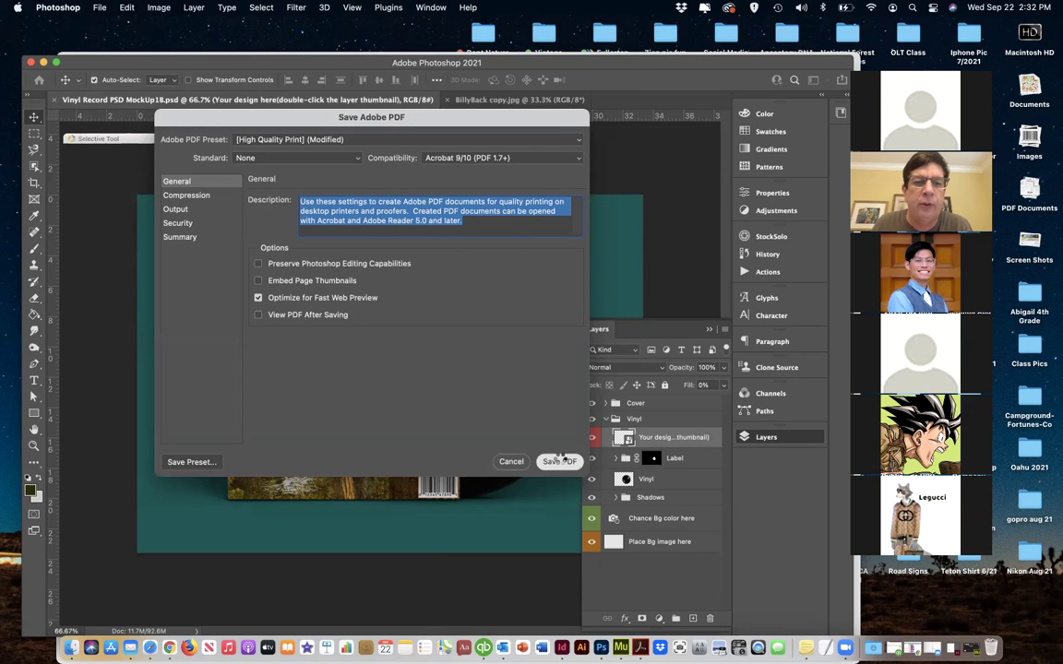
pyautogui.click(766, 438)
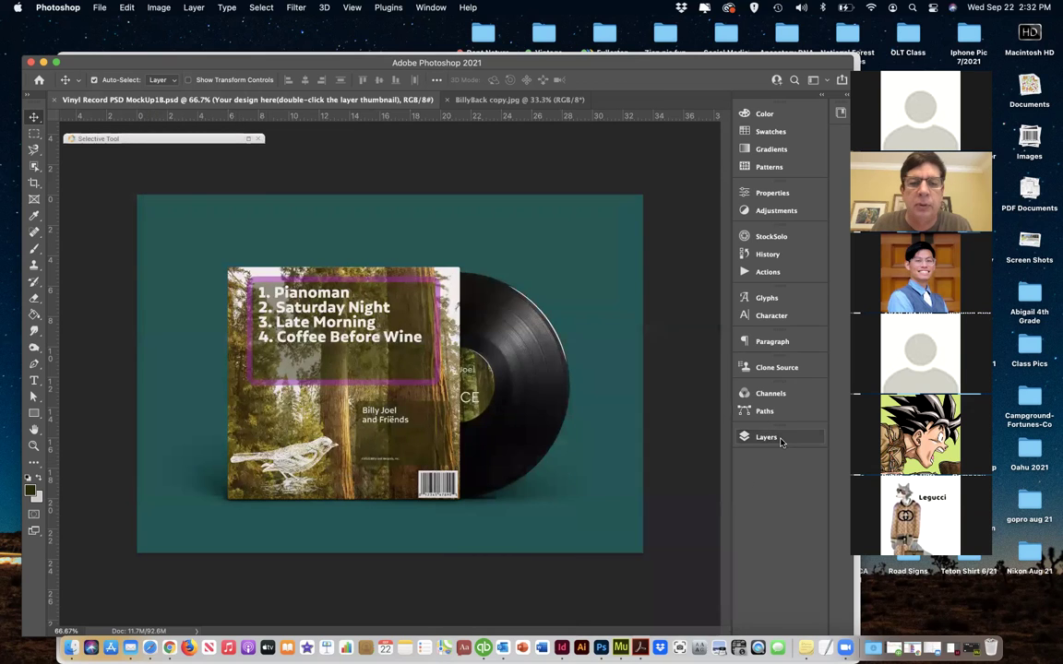
# Minimize the mockup's Photoshop window and switch to Acrobat Pro DC
pyautogui.click(47, 61)
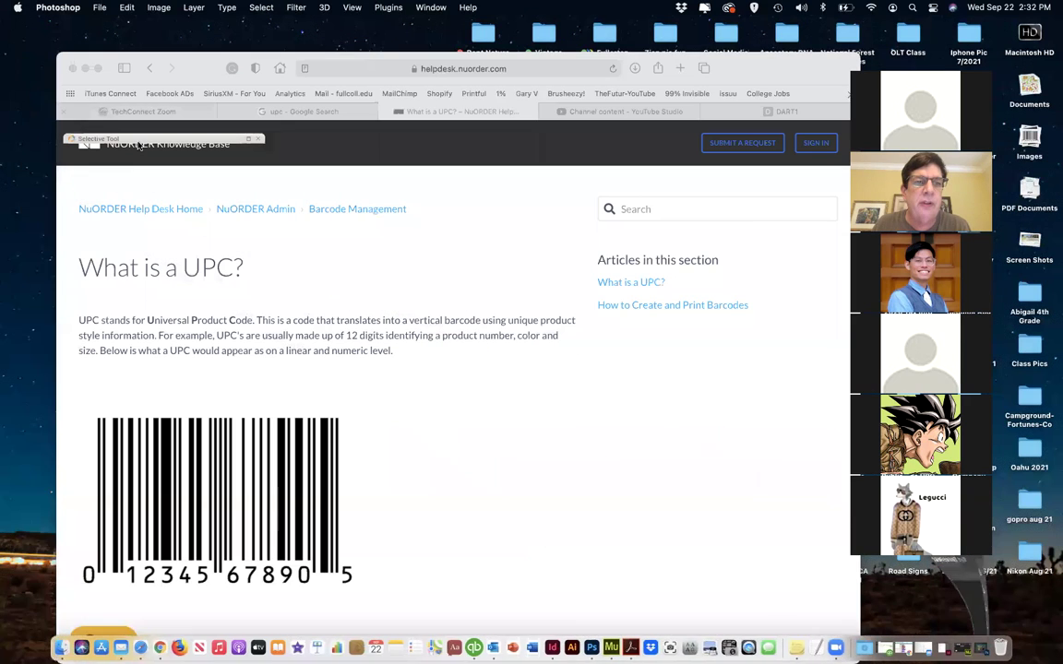
pyautogui.click(154, 61)
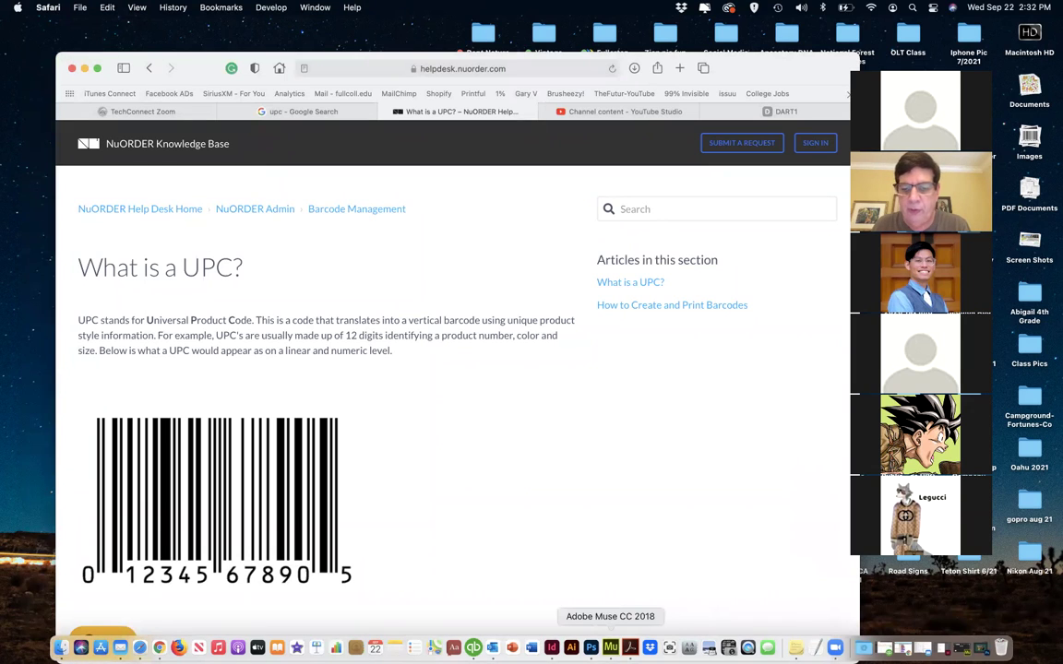
pyautogui.click(630, 648)
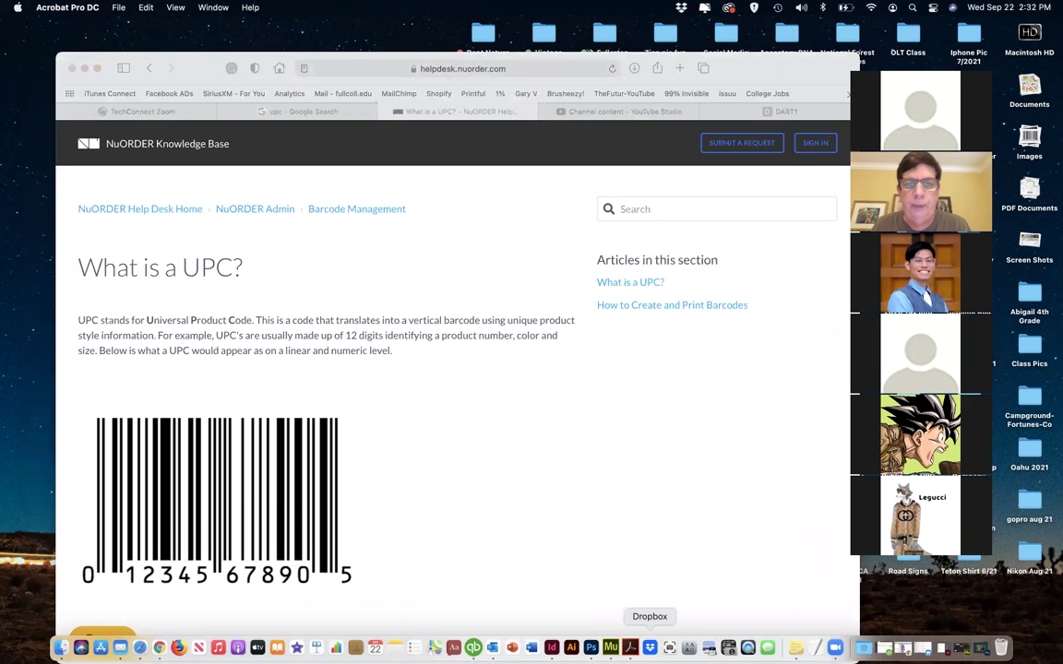
# Open Vinyl Record PSD MockUp1B copy.pdf from the Class Pics folder on the Desktop
pyautogui.click(121, 6)
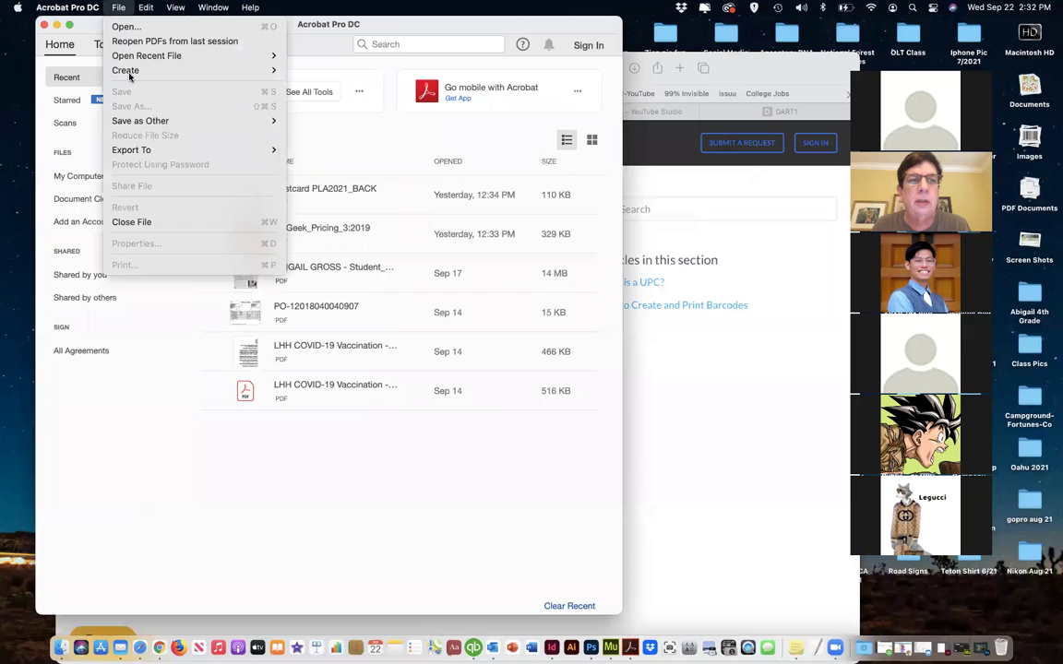
pyautogui.click(133, 27)
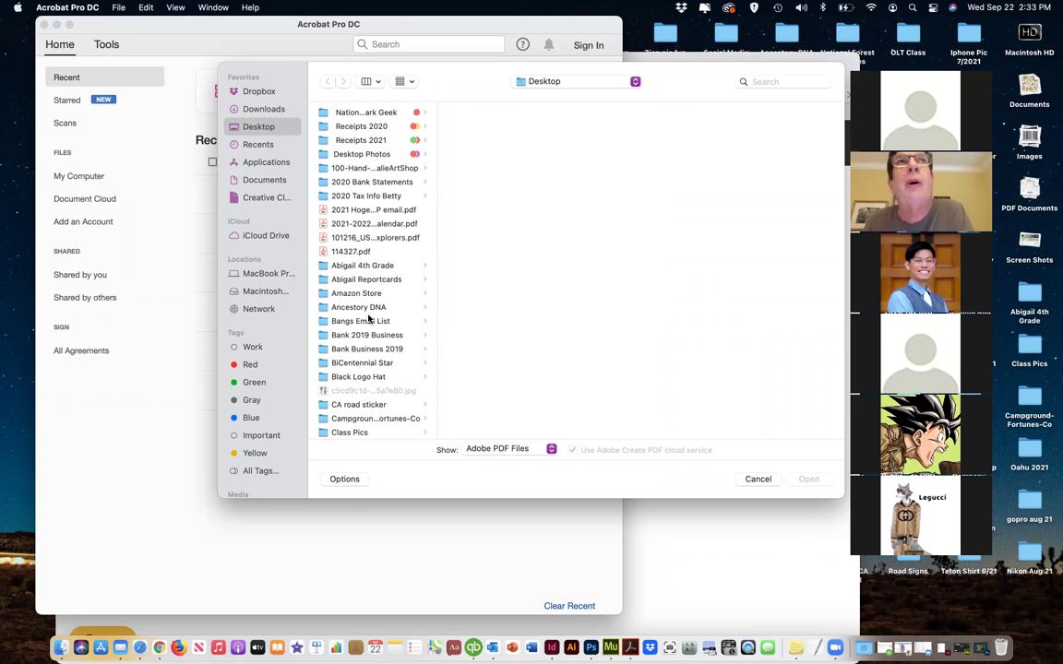
pyautogui.scroll(-5, 379, 347)
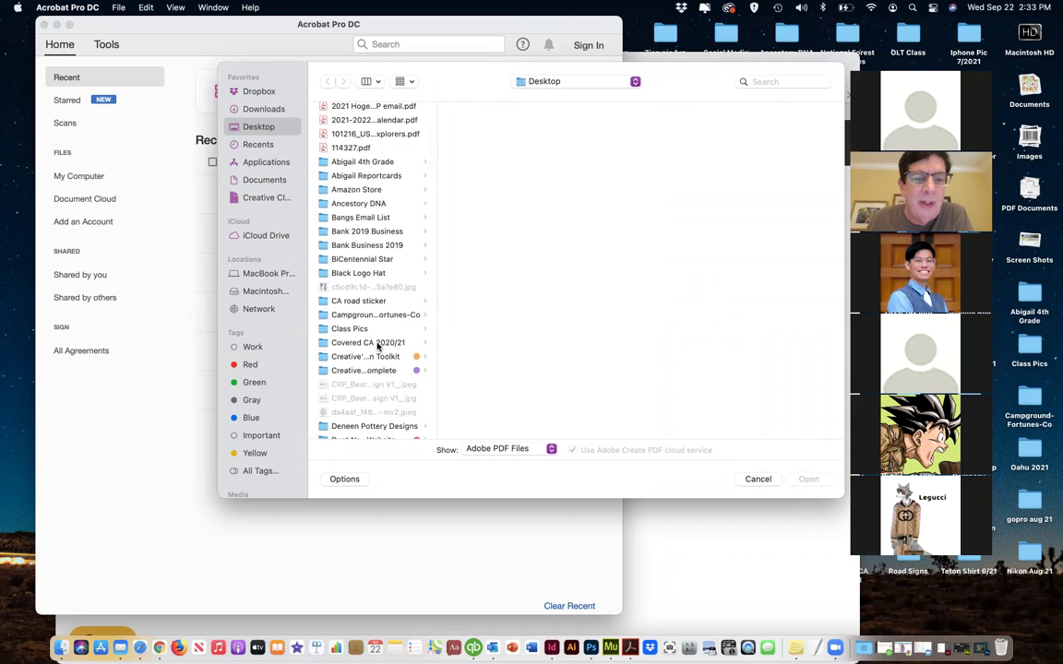
pyautogui.scroll(-2, 379, 346)
pyautogui.click(342, 301)
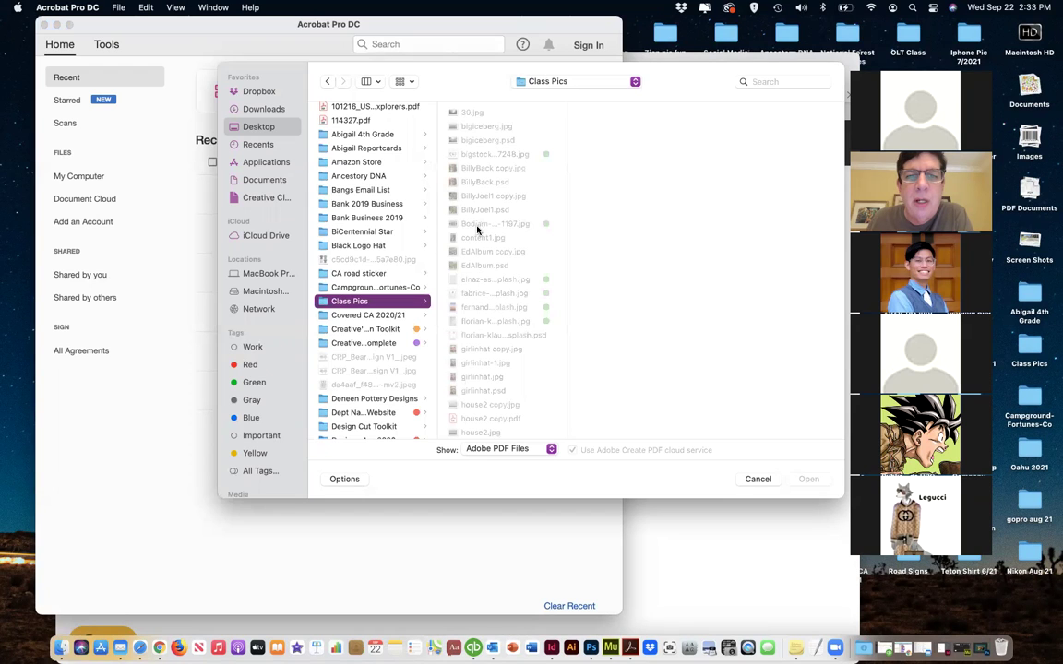
pyautogui.scroll(-5, 479, 230)
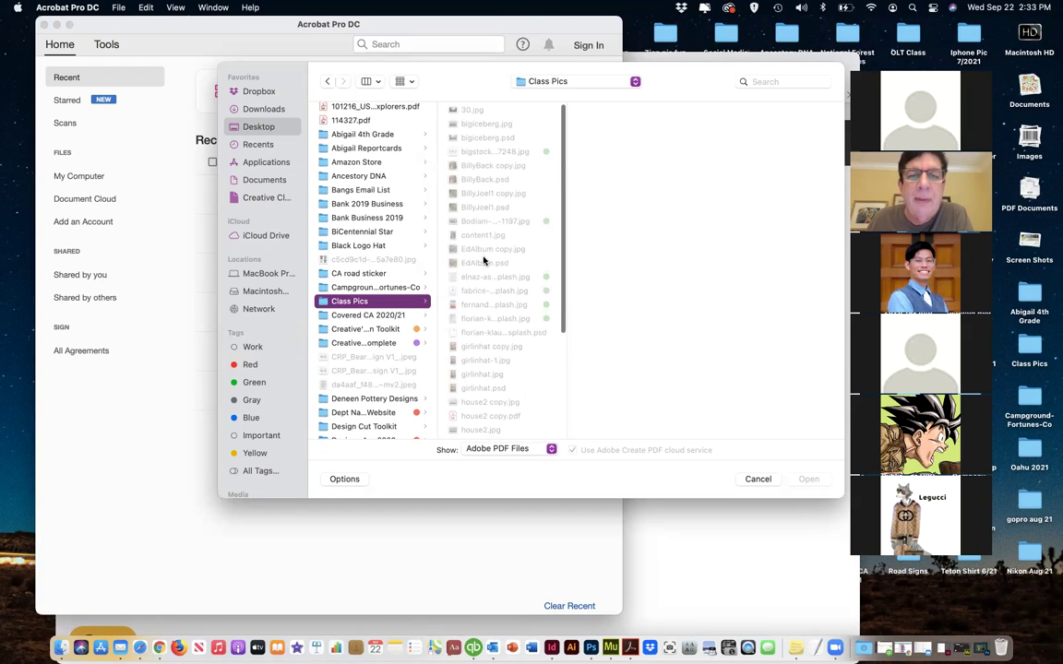
pyautogui.scroll(-3, 479, 256)
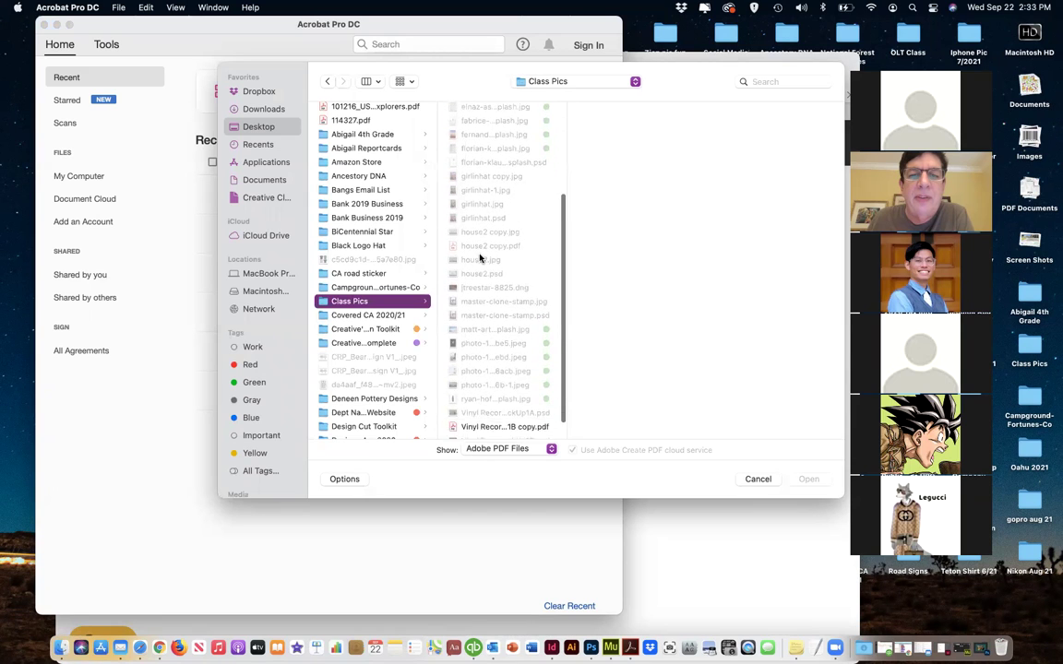
pyautogui.click(472, 399)
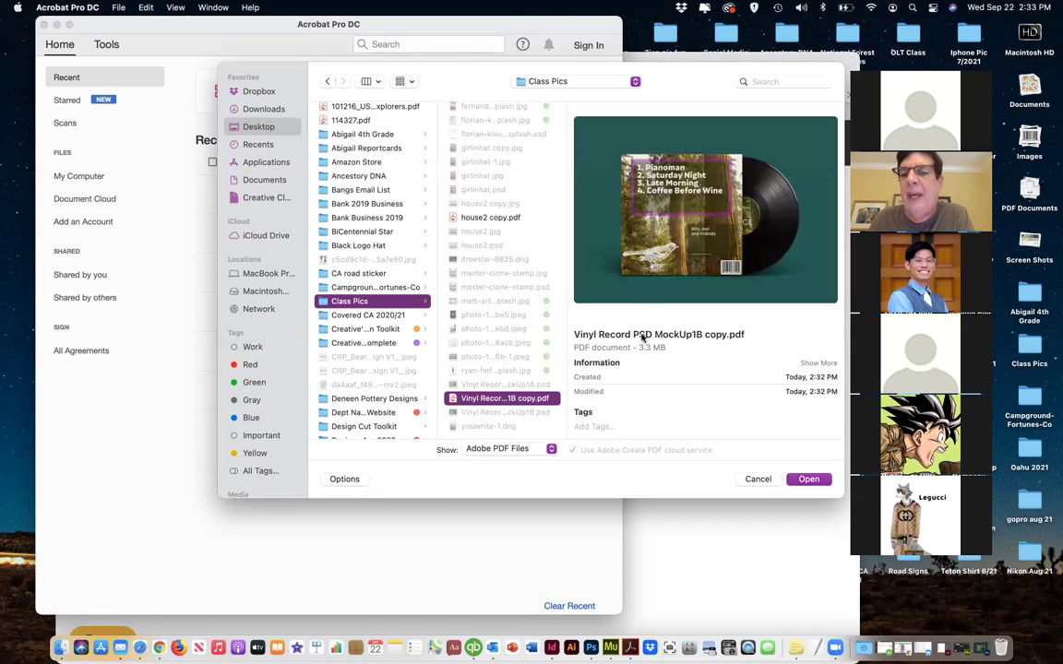
pyautogui.click(809, 480)
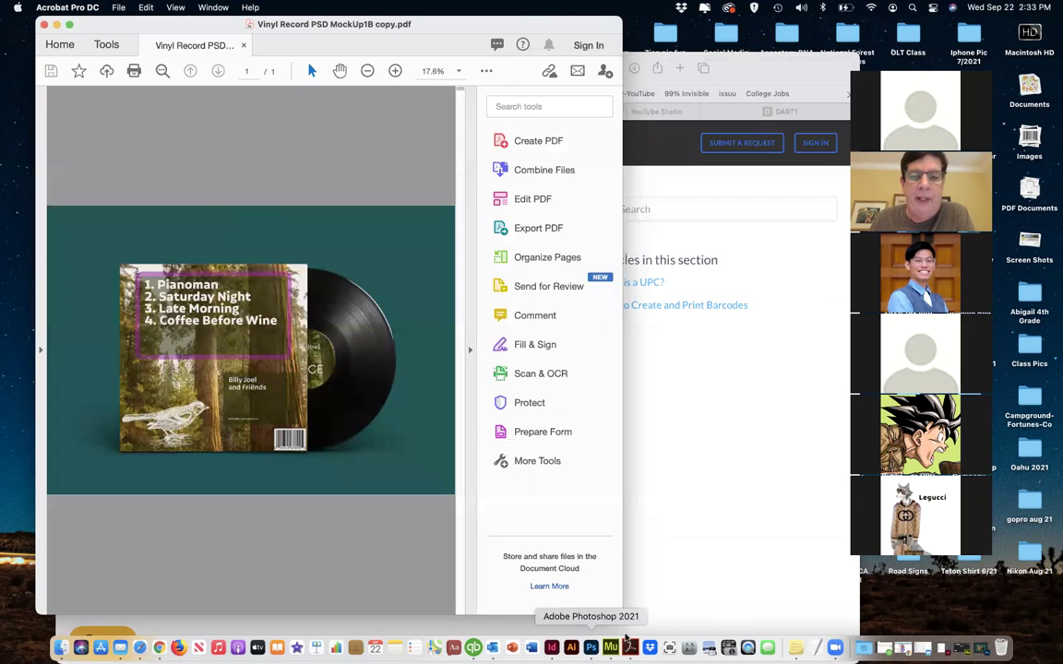
# Enlarge the PDF window to check the exported mockup, close it and restore the mockup's Photoshop window
pyautogui.moveTo(616, 612); pyautogui.dragTo(864, 617)
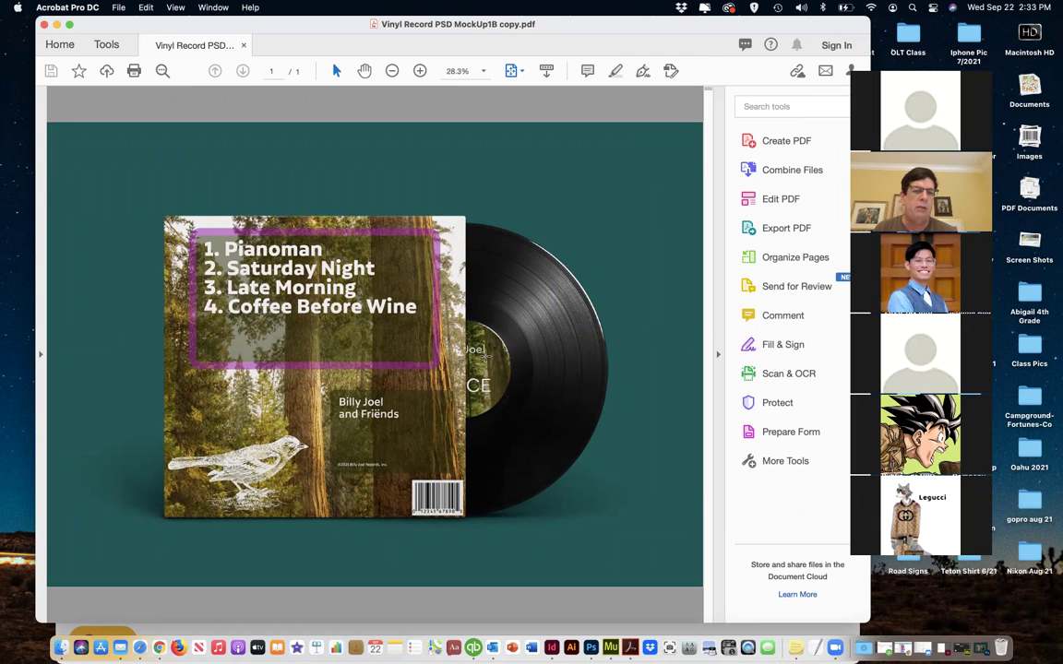
pyautogui.click(44, 25)
pyautogui.click(201, 72)
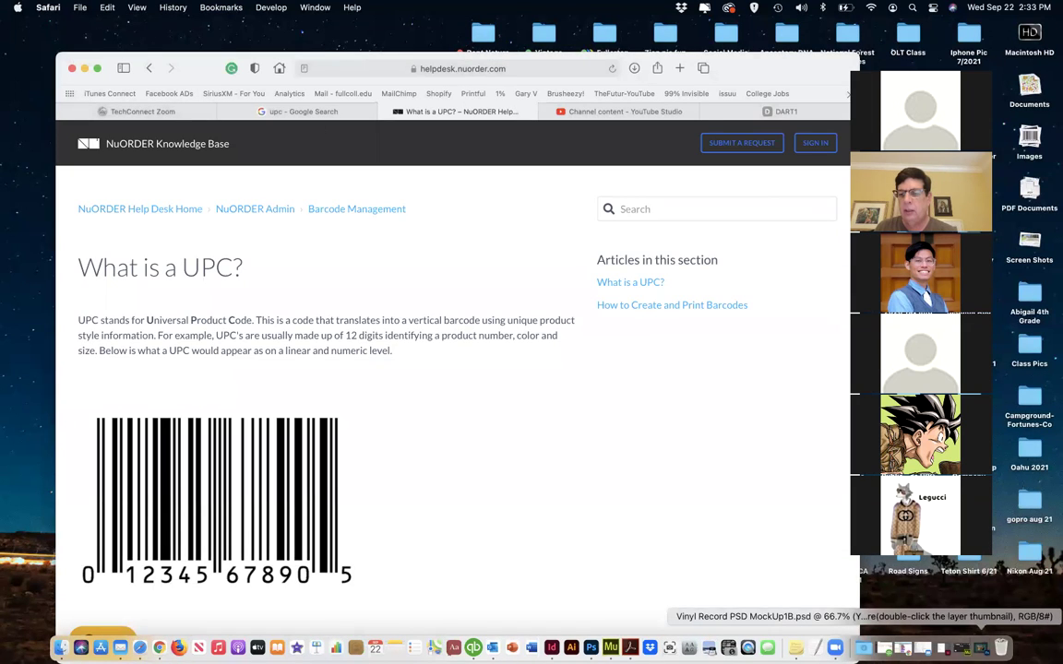
pyautogui.click(863, 648)
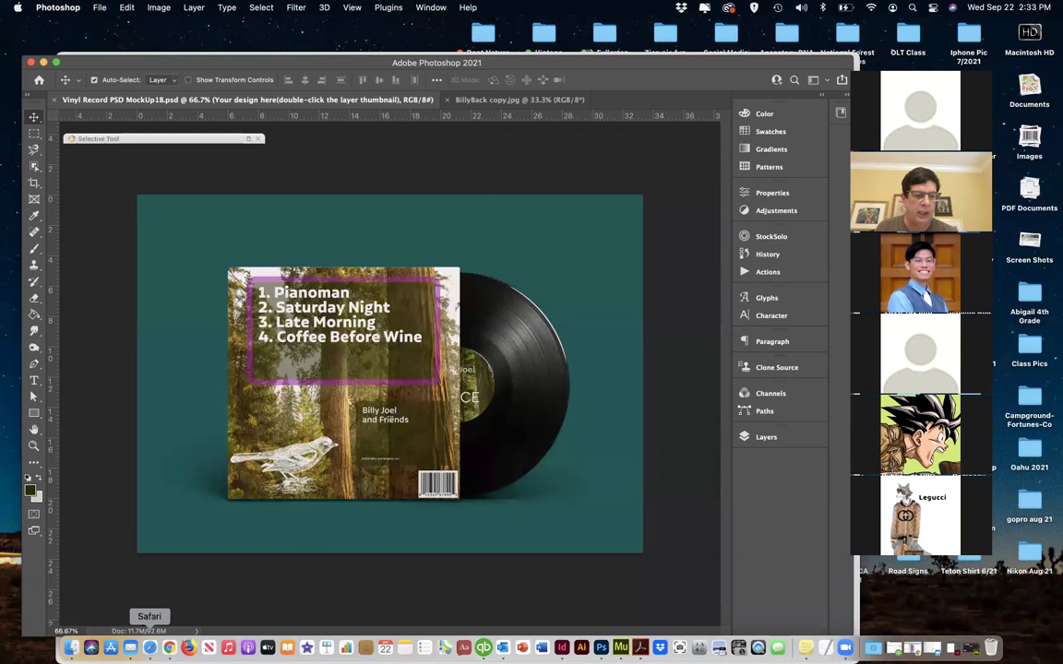
# Switch to Safari and search the web for "record album backs"
pyautogui.click(150, 647)
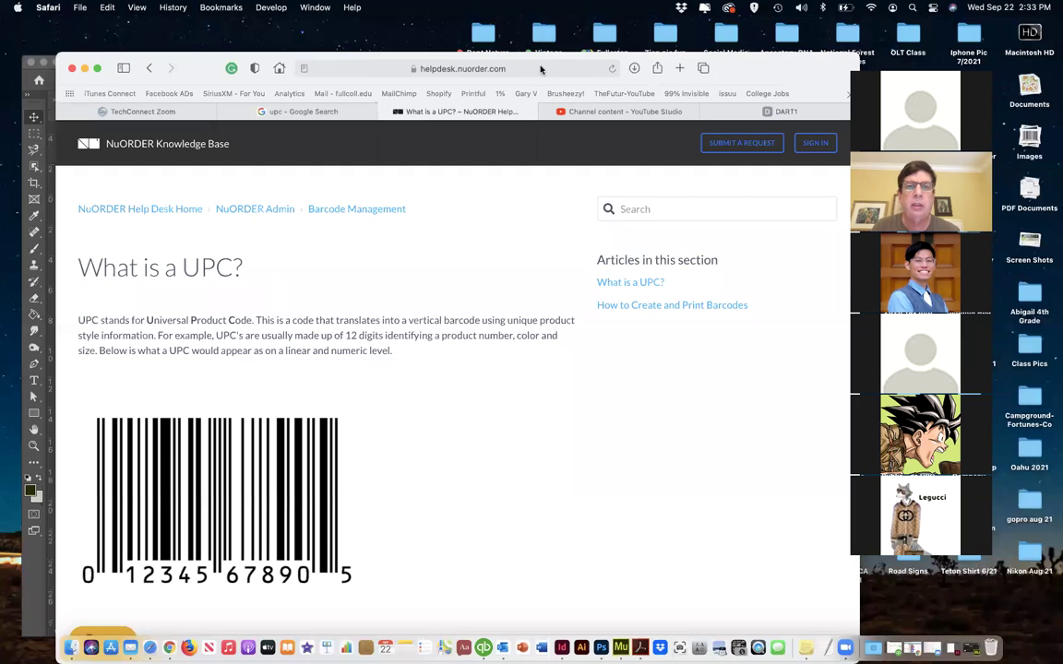
pyautogui.click(538, 68)
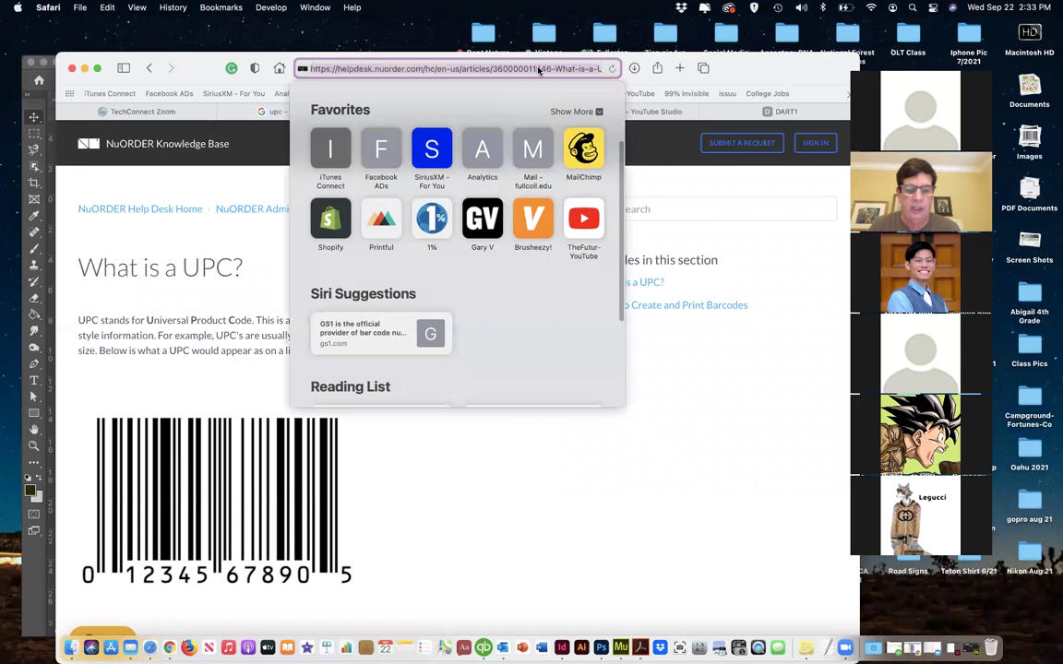
pyautogui.write('redd')
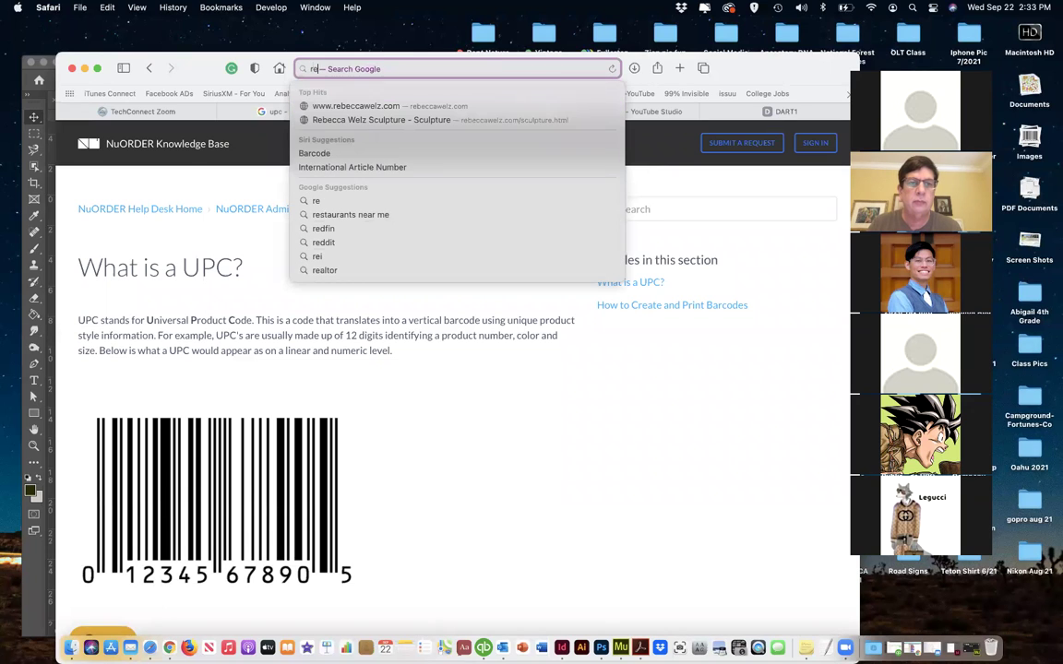
pyautogui.press('Down')
pyautogui.press('BackSpace')
pyautogui.write('re')
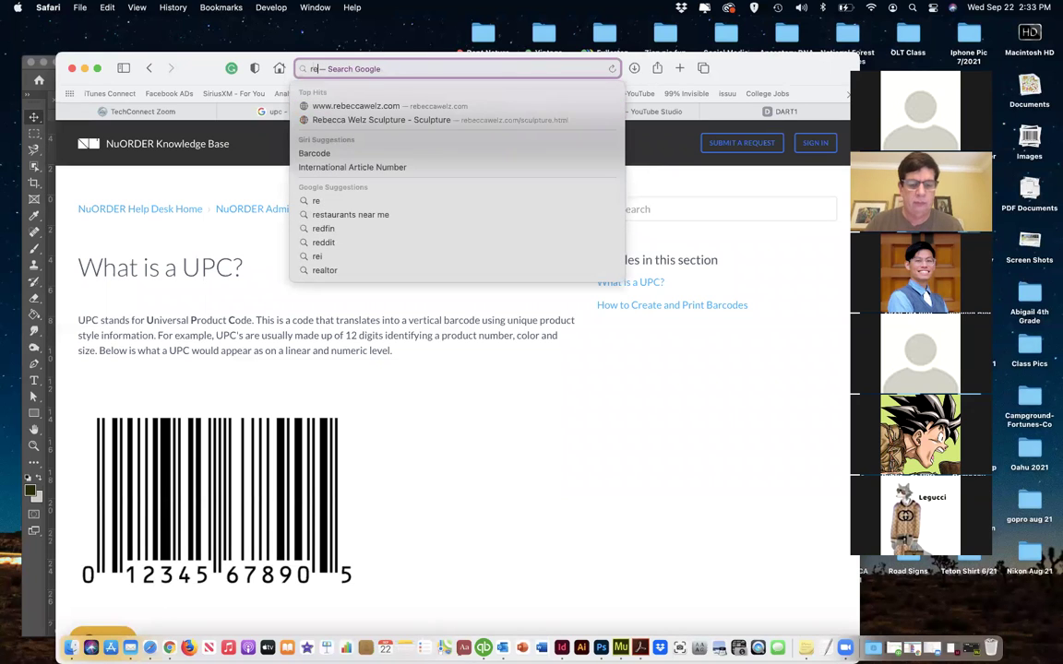
pyautogui.write('cor')
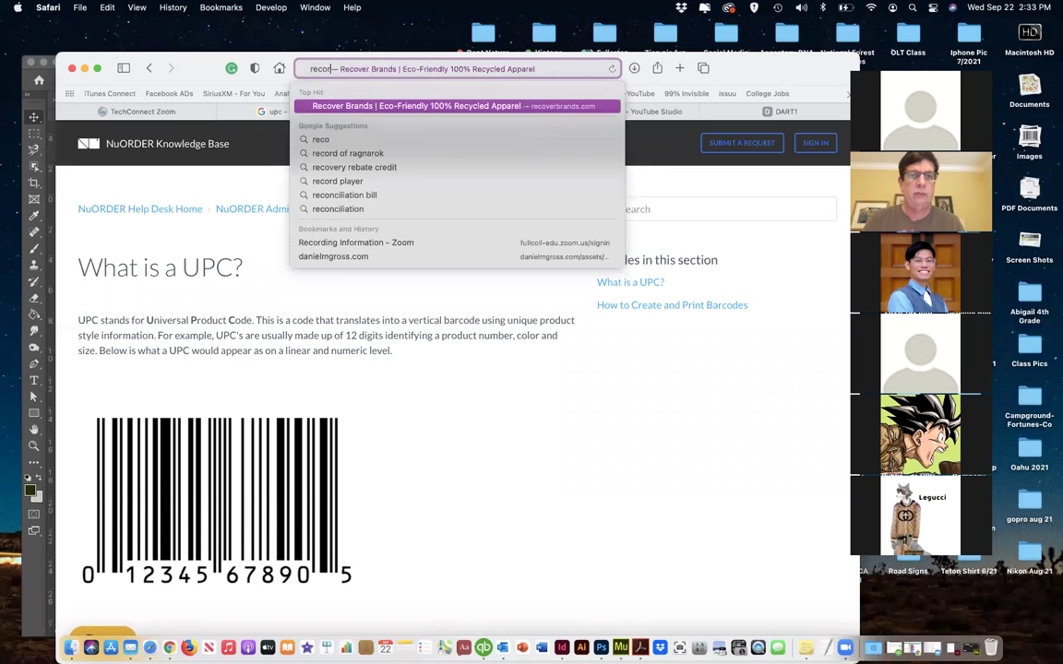
pyautogui.write('d ab')
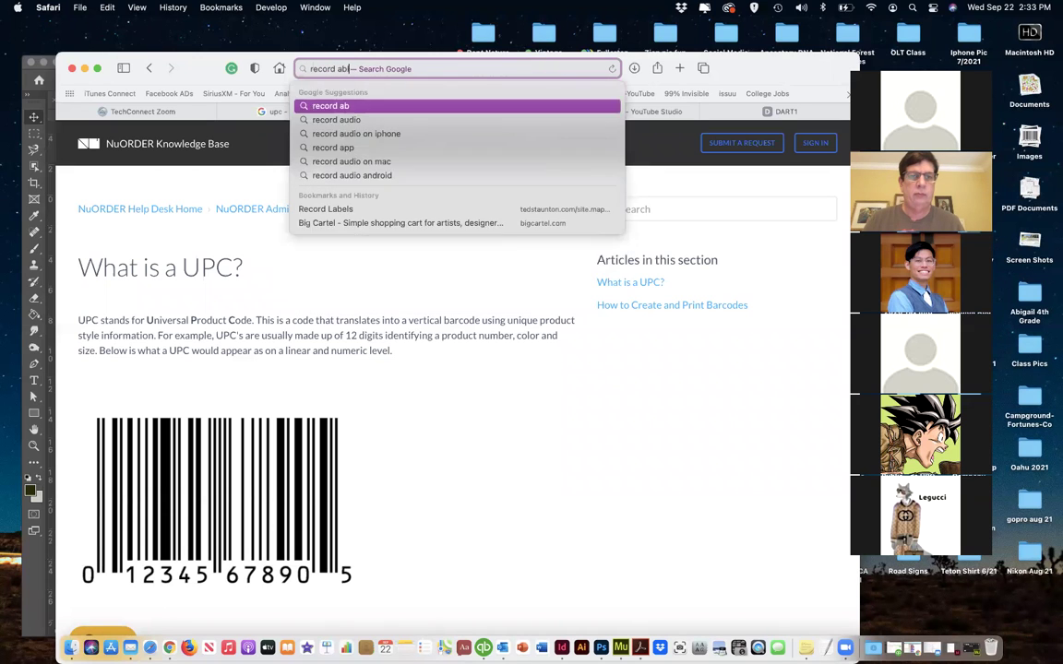
pyautogui.press('BackSpace')
pyautogui.write('lbum')
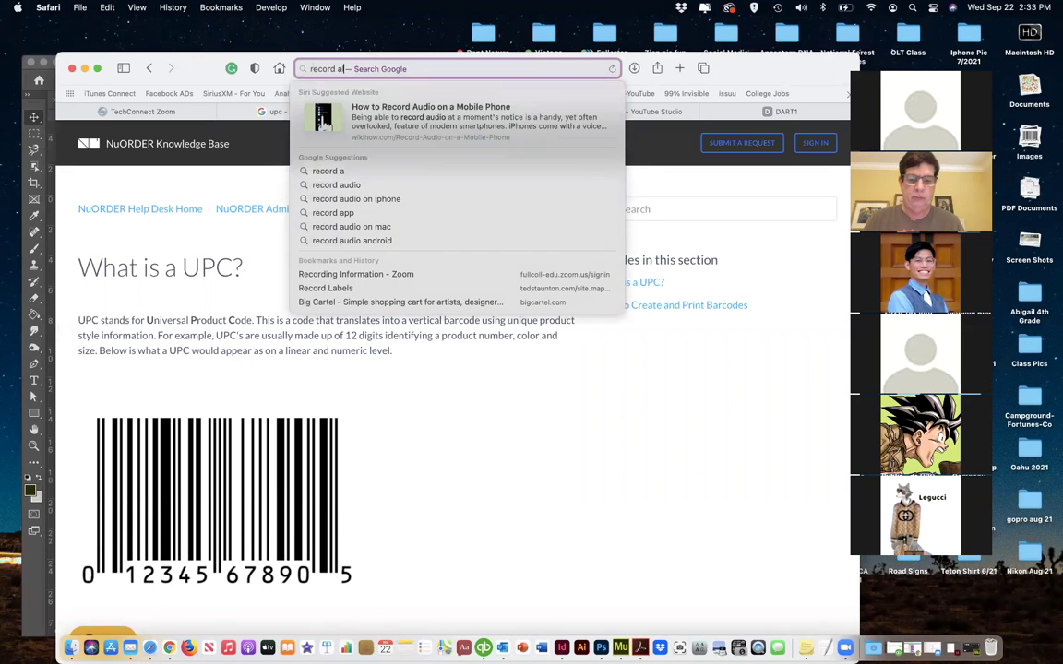
pyautogui.write(' backs')
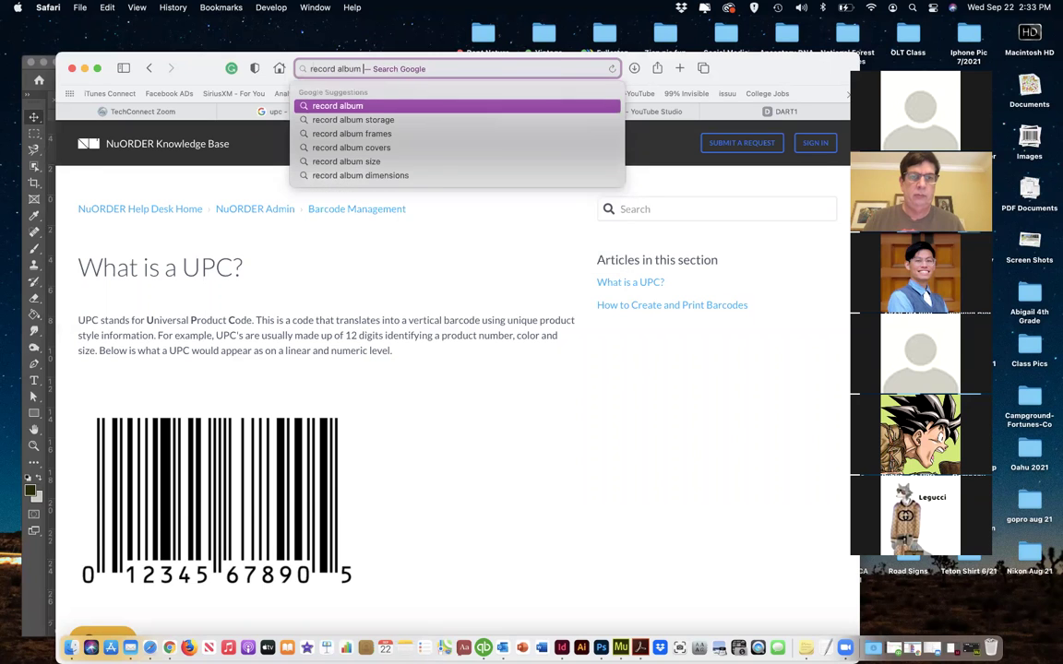
pyautogui.press('Return')
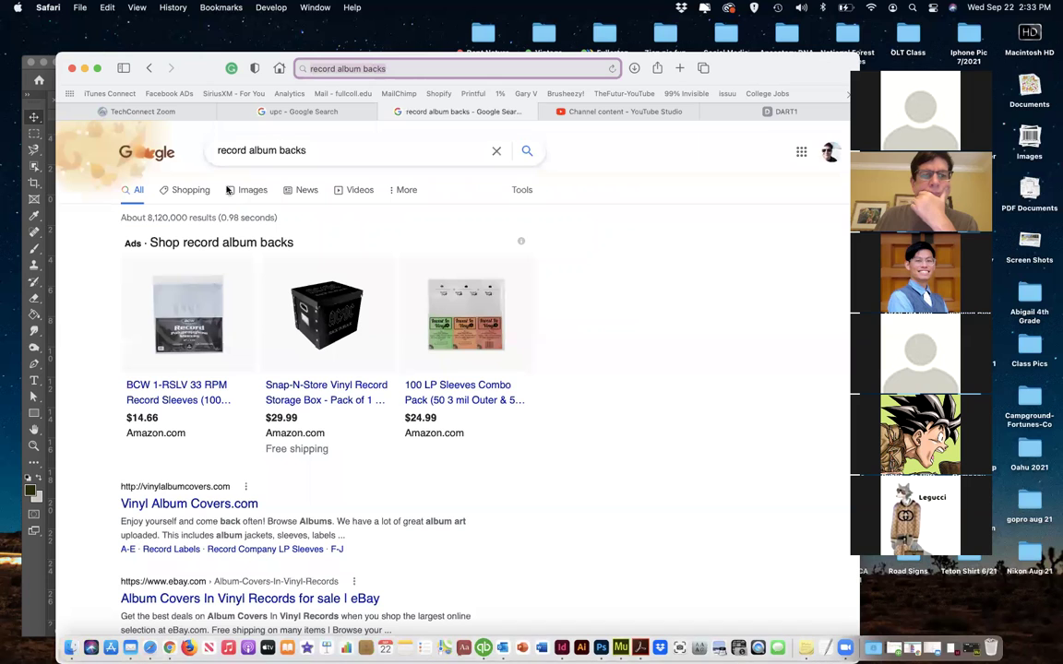
# Show image results for "record album backs", view the Filter - Title Of Record vinyl listing on Walmart, and return to the results
pyautogui.click(244, 195)
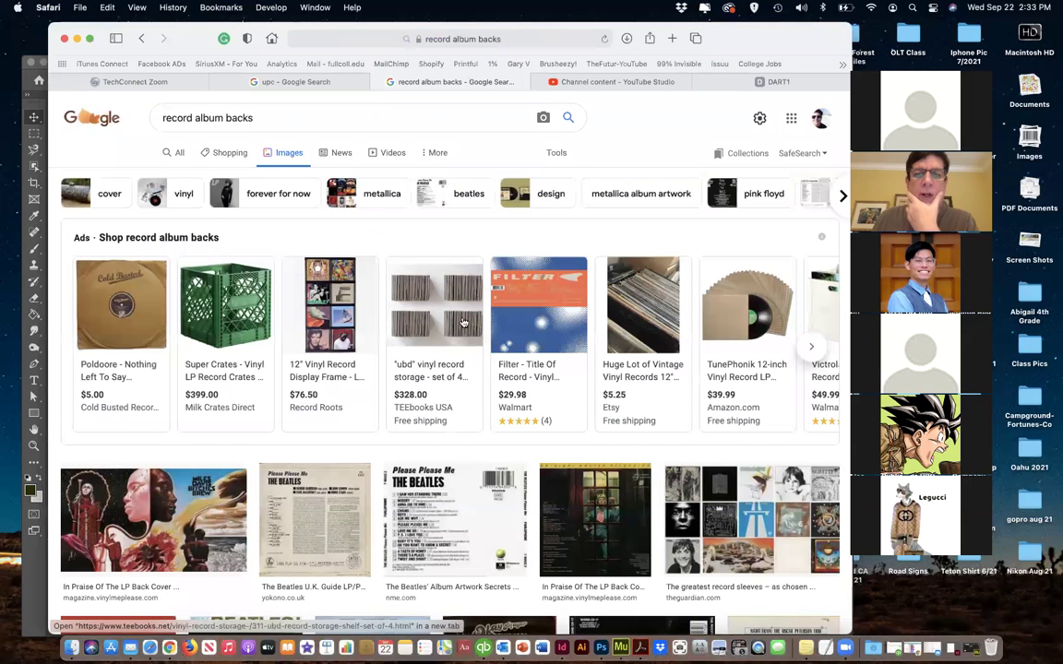
pyautogui.moveTo(531, 316)
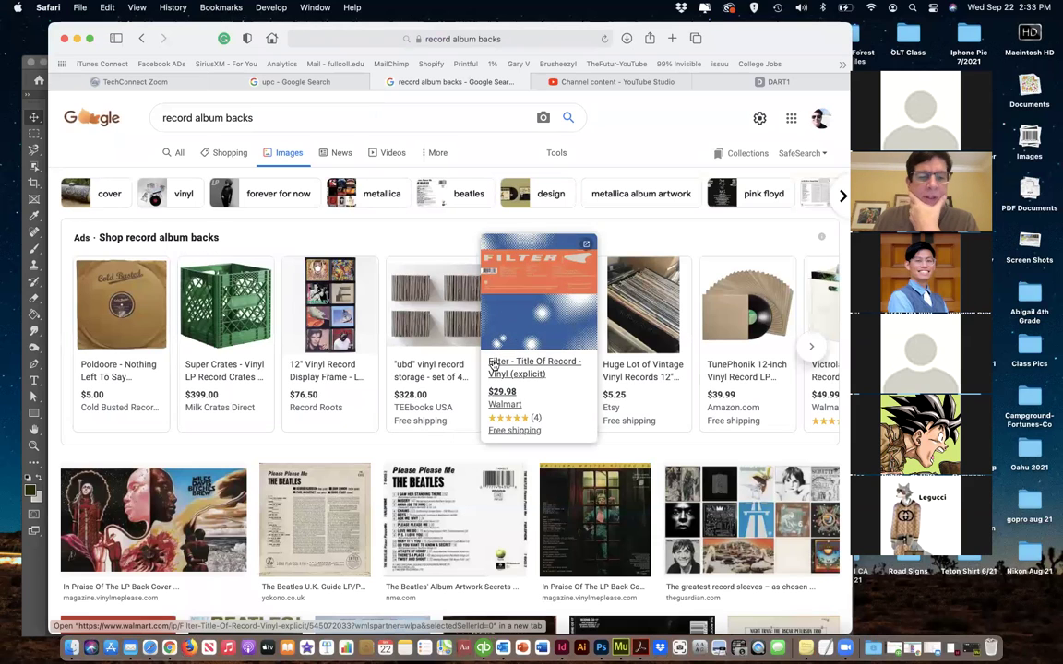
pyautogui.keyDown('super'); pyautogui.click(488, 277); pyautogui.keyUp('super')
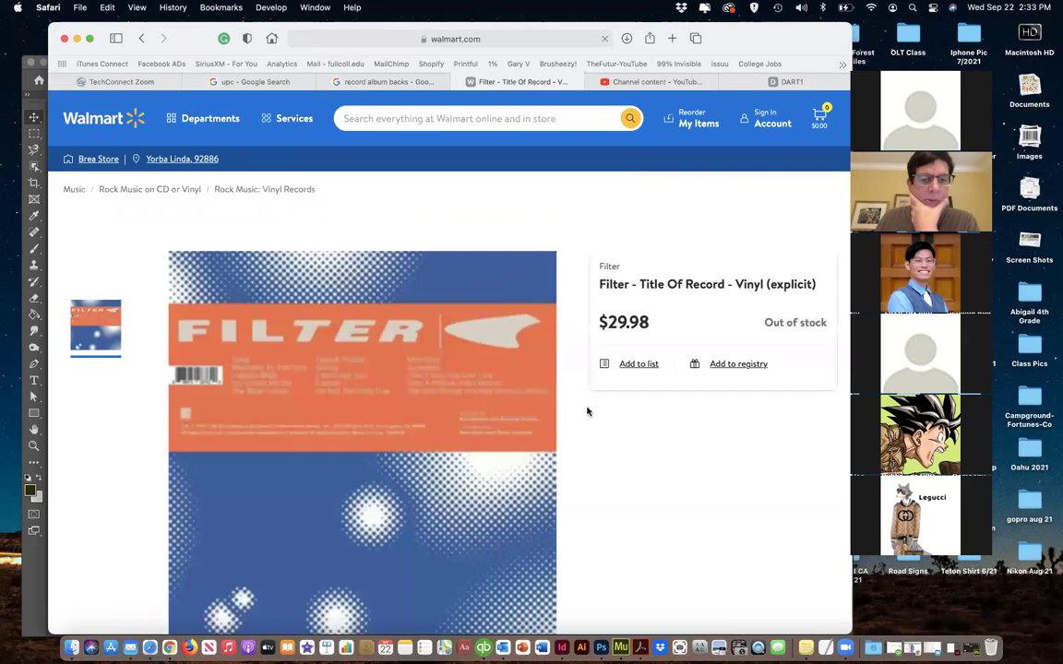
pyautogui.scroll(-1, 589, 412)
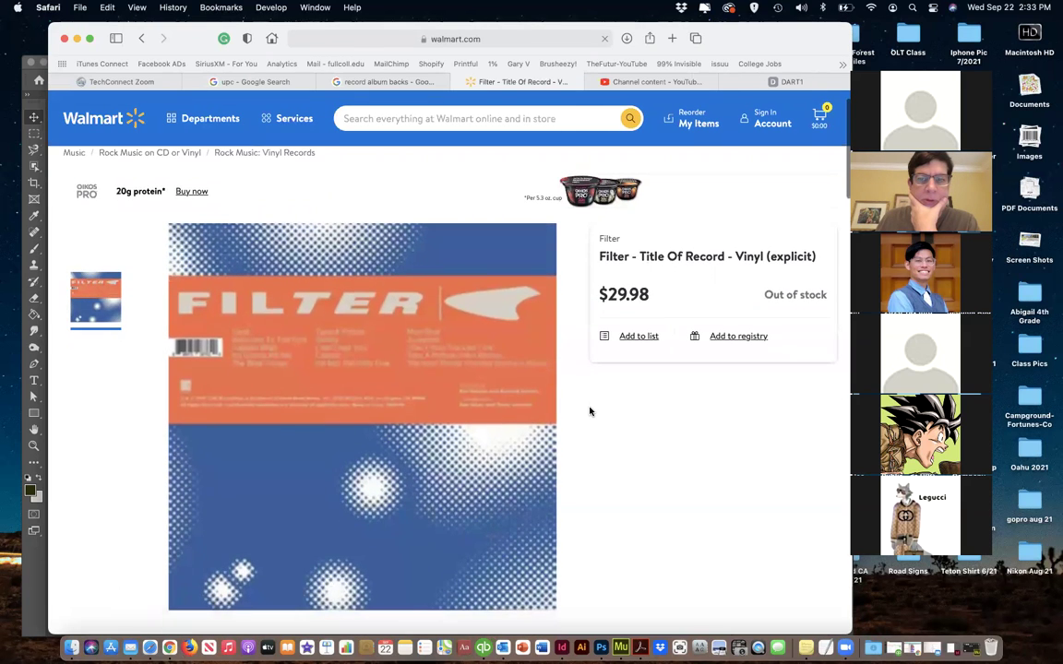
pyautogui.scroll(-1, 589, 410)
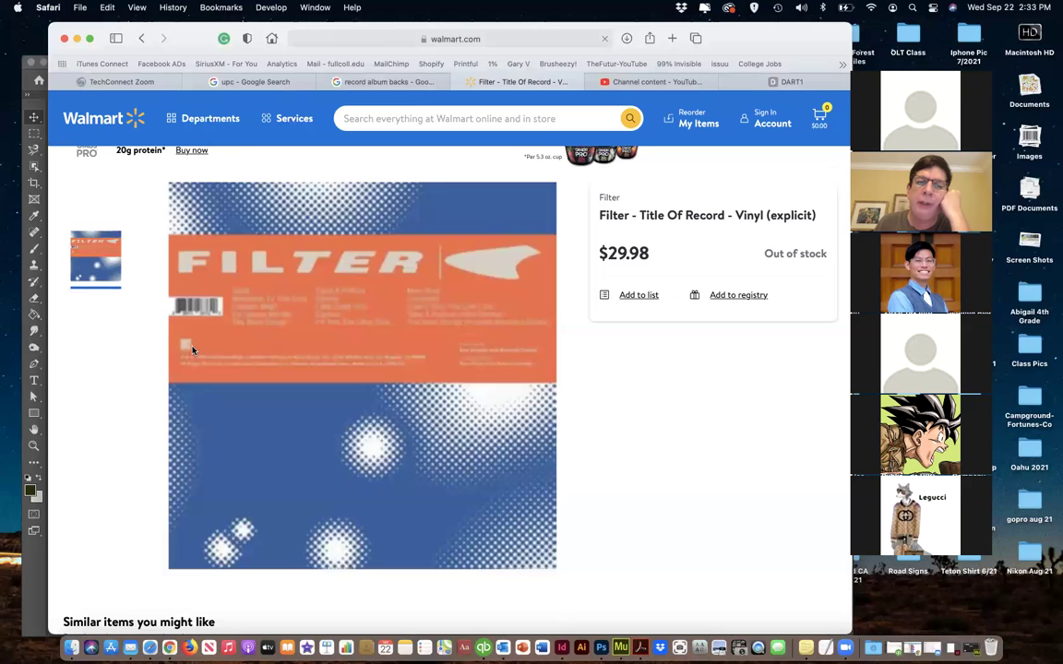
pyautogui.click(141, 38)
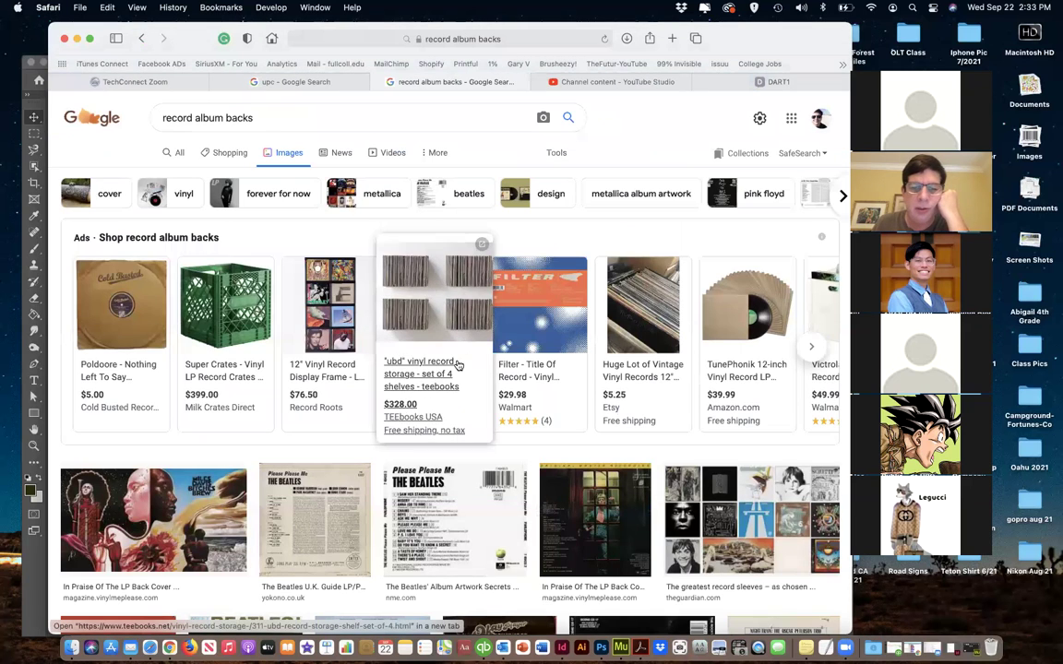
# Preview the Beatles' Please Please Me back cover, the red back cover from Vinyl Me, Please, and the Meet the Beatles! cover
pyautogui.scroll(-2, 458, 367)
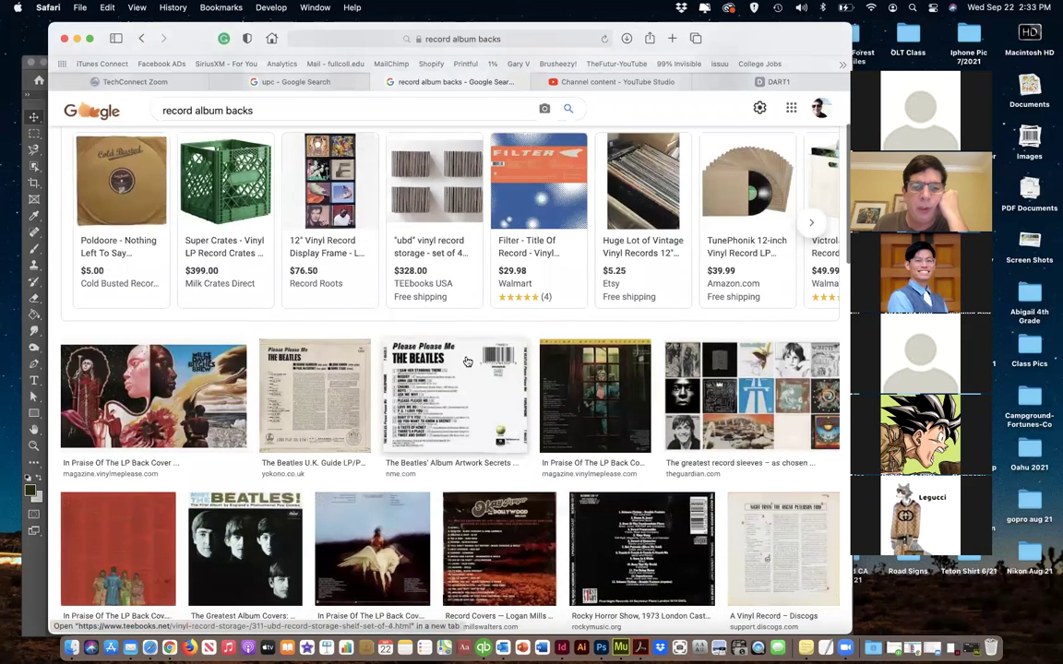
pyautogui.click(469, 391)
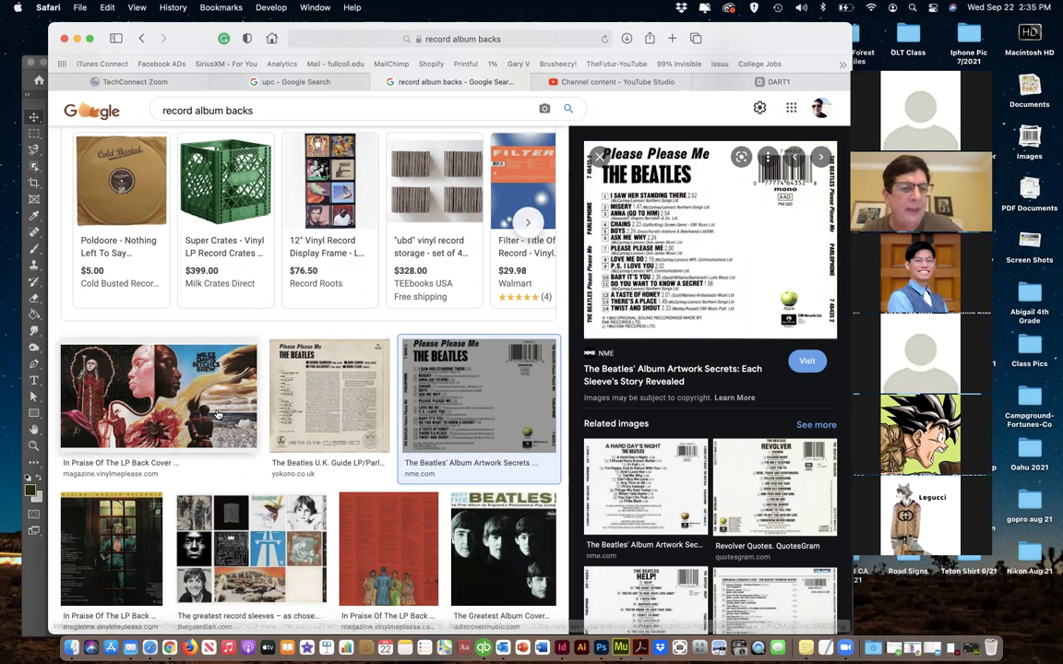
pyautogui.scroll(-2, 388, 496)
pyautogui.click(387, 497)
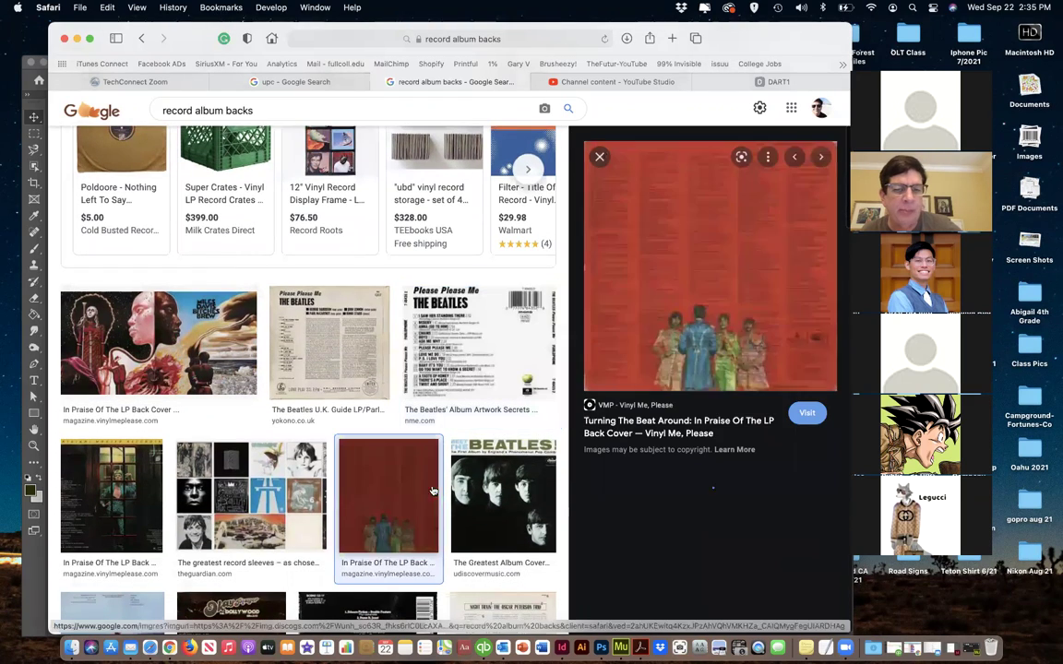
pyautogui.click(495, 482)
# Preview the Rocky Horror Show, The Bollywood Remake and black Pinterest back covers to compare their track list layouts
pyautogui.scroll(-5, 495, 483)
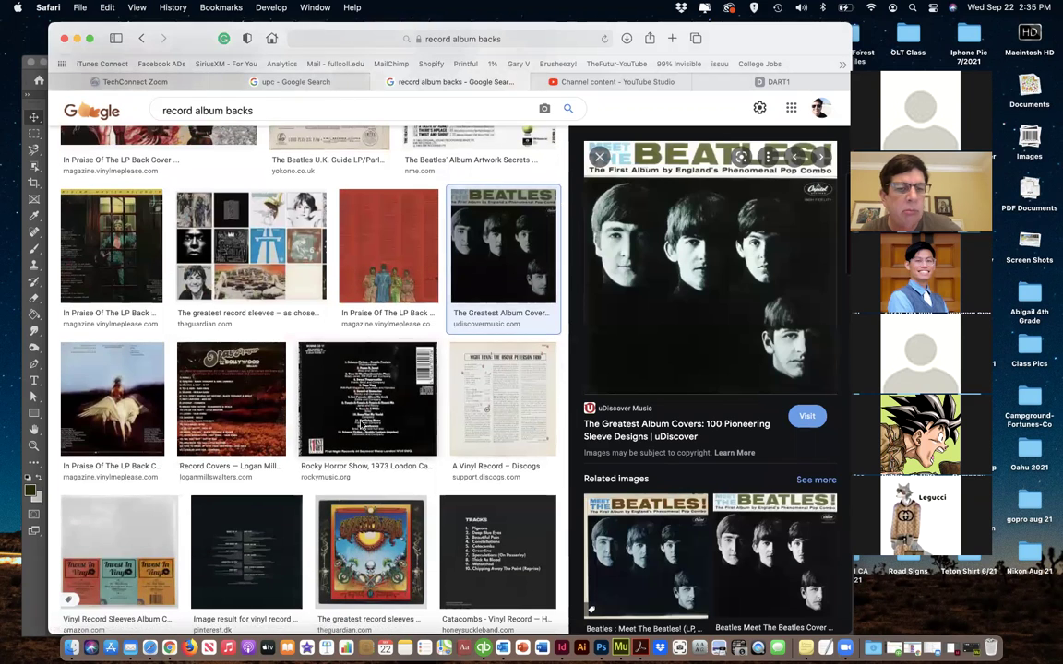
pyautogui.click(364, 431)
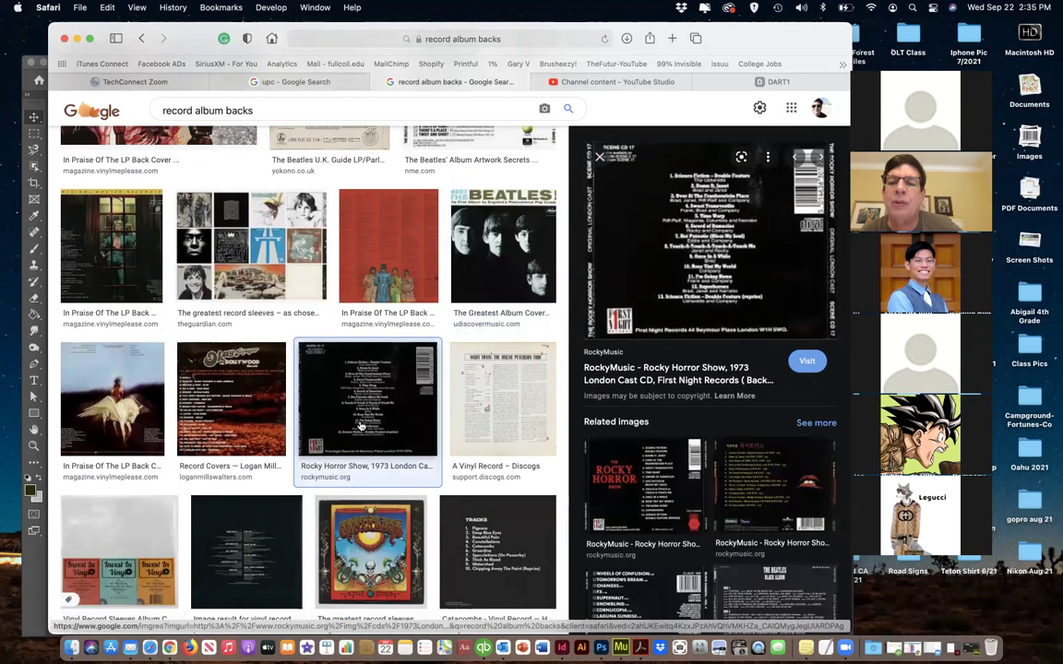
pyautogui.click(236, 396)
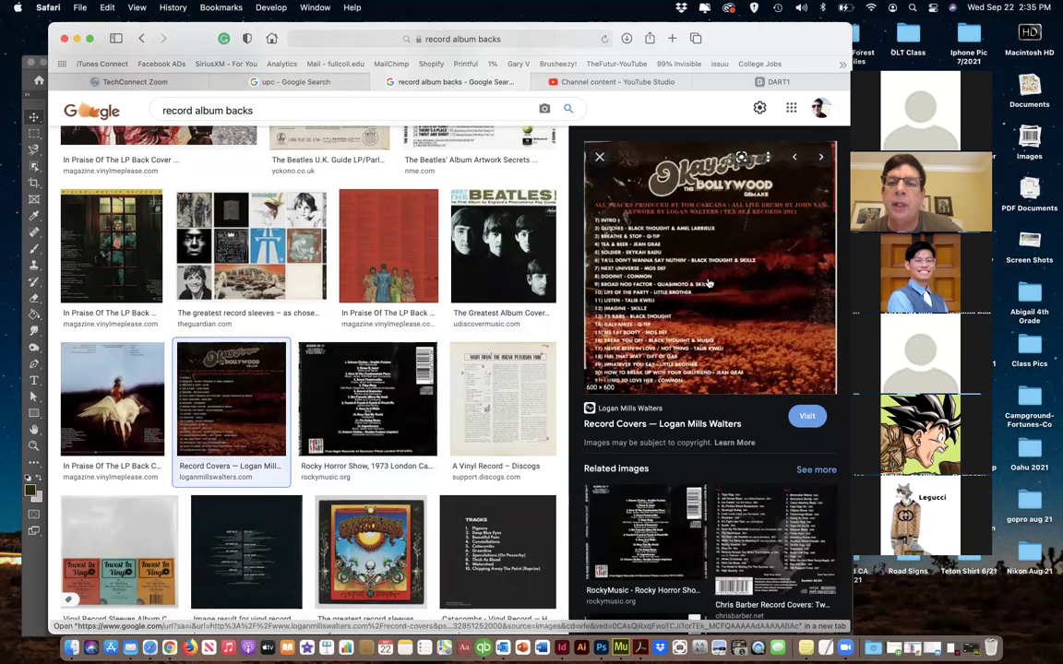
pyautogui.scroll(-1, 696, 314)
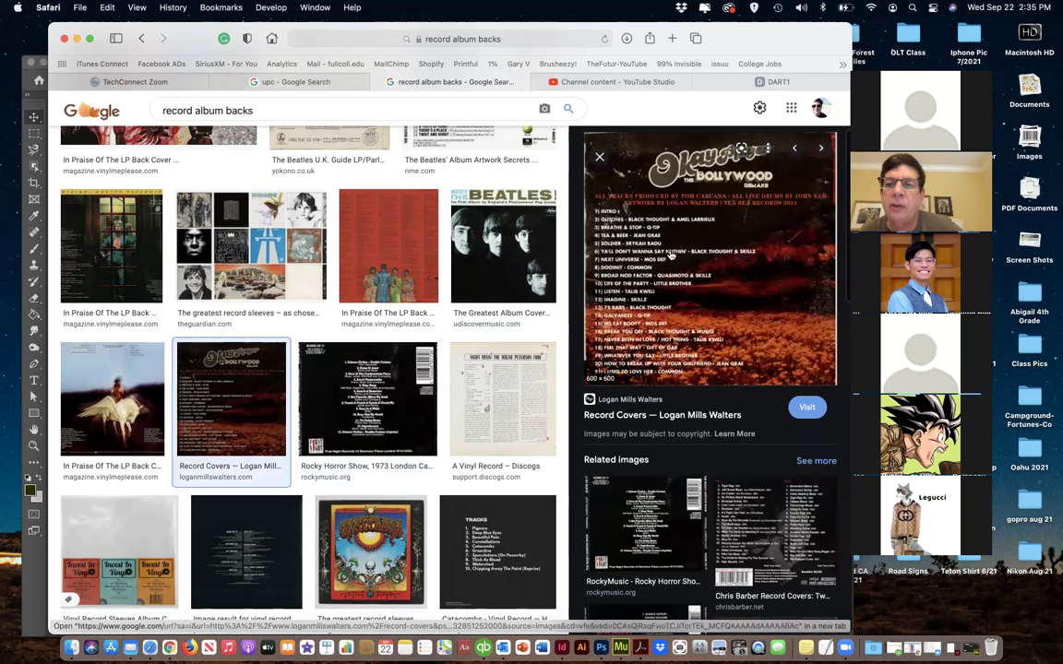
pyautogui.scroll(-3, 670, 259)
pyautogui.scroll(-2, 257, 488)
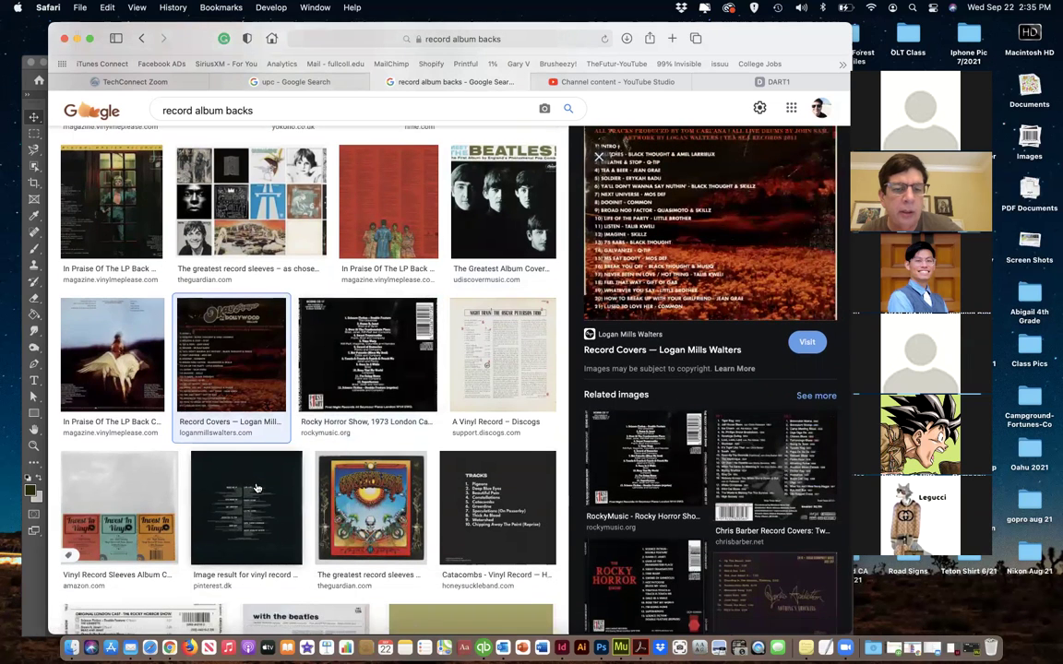
pyautogui.click(257, 488)
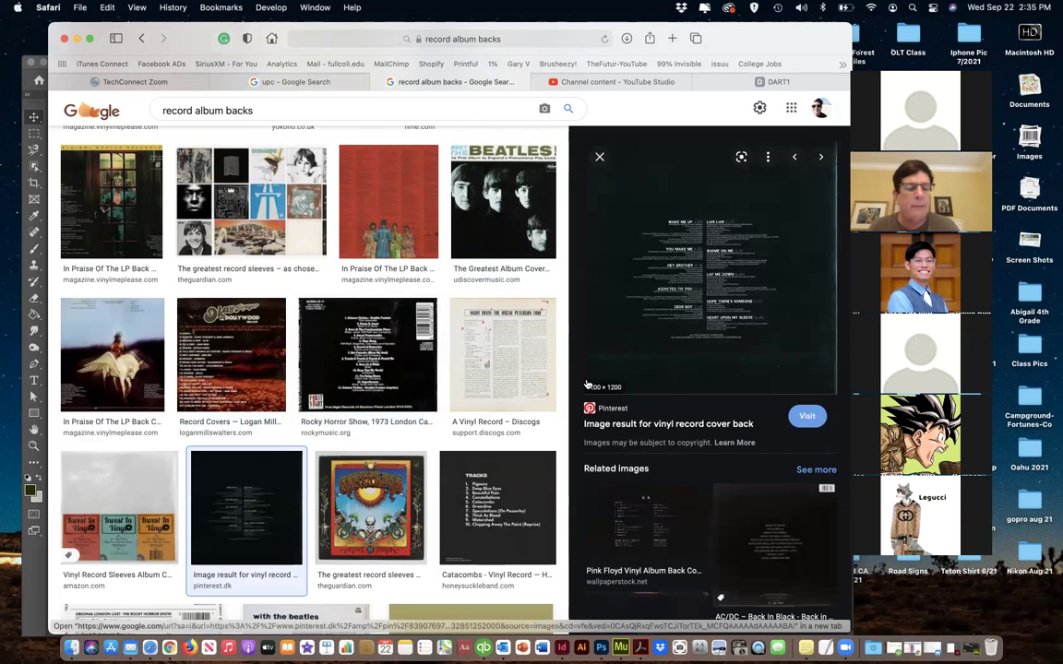
# Browse further through the album back image results and preview Pink Floyd's The Wall back cover
pyautogui.scroll(-5, 468, 433)
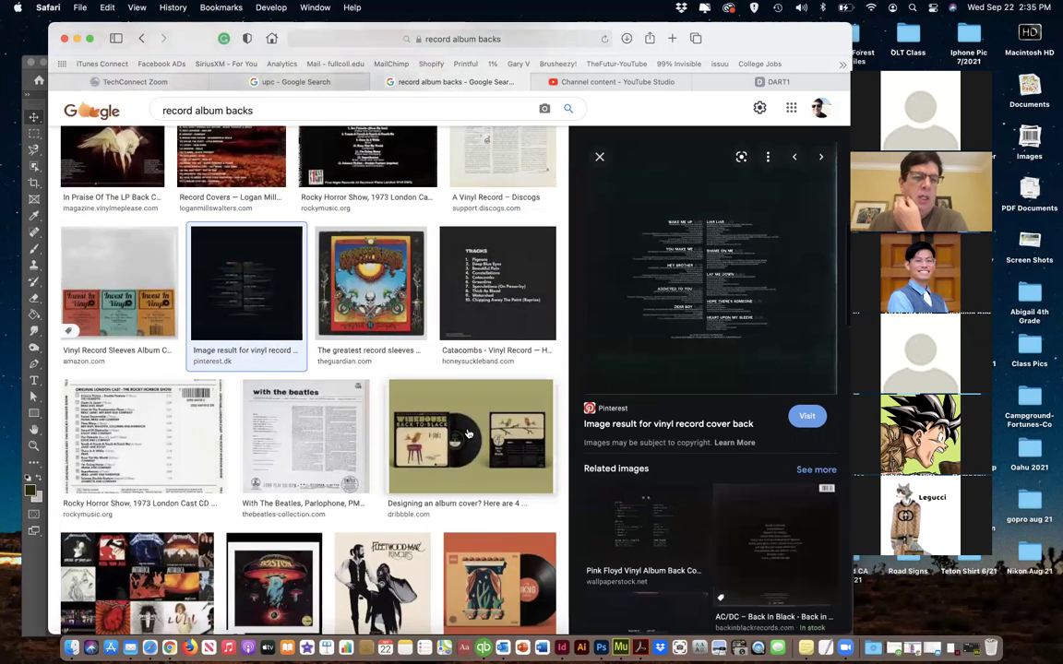
pyautogui.scroll(-2, 467, 434)
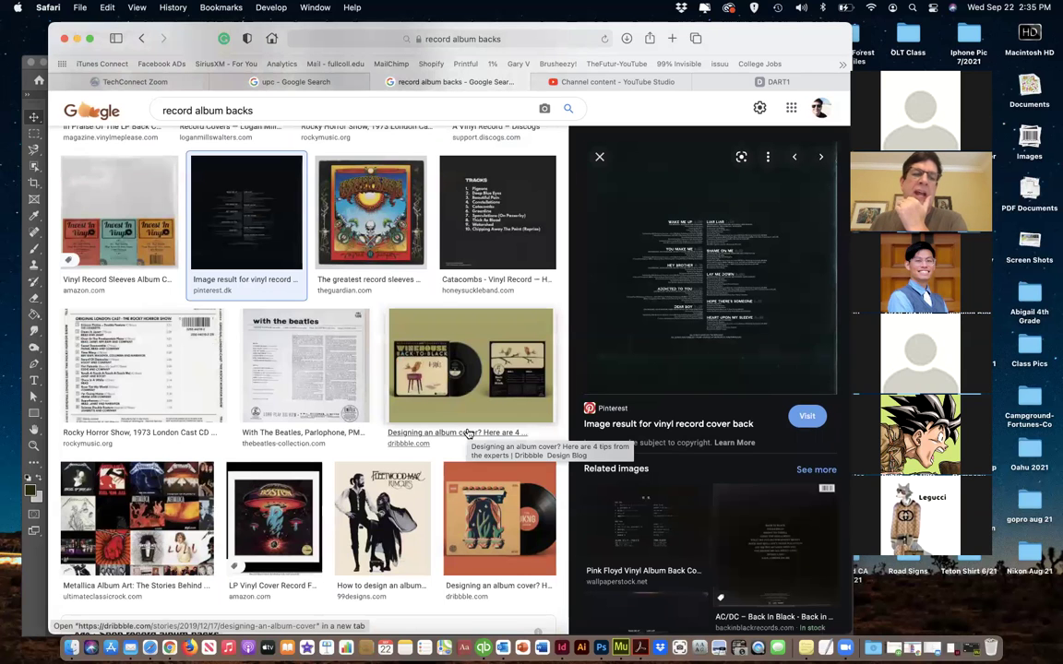
pyautogui.scroll(-5, 467, 434)
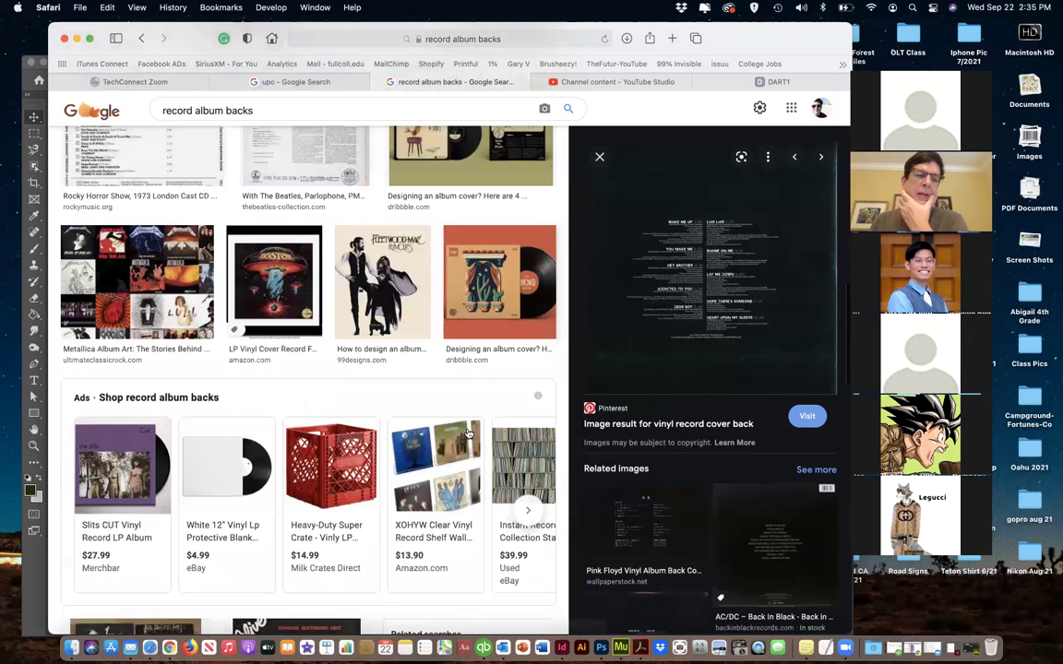
pyautogui.moveTo(468, 433)
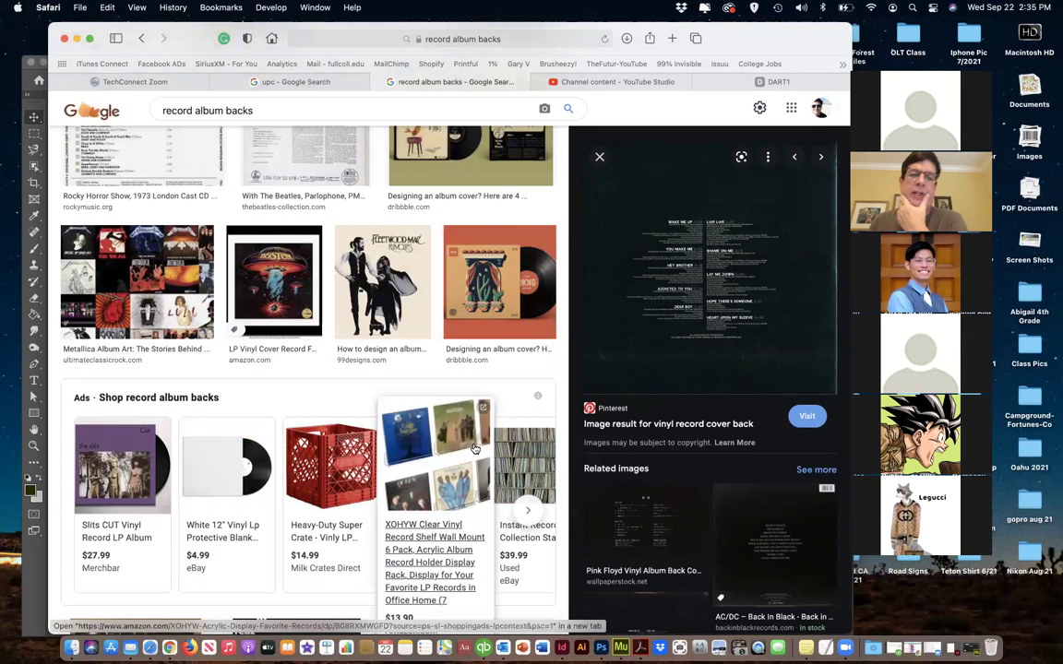
pyautogui.scroll(-8, 473, 449)
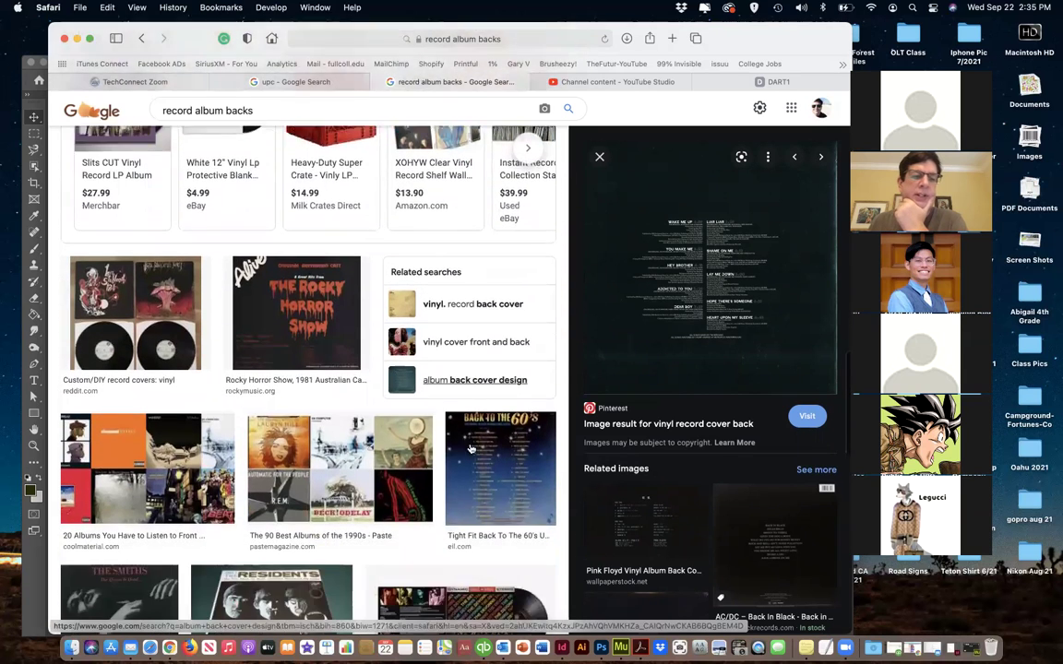
pyautogui.scroll(-5, 470, 449)
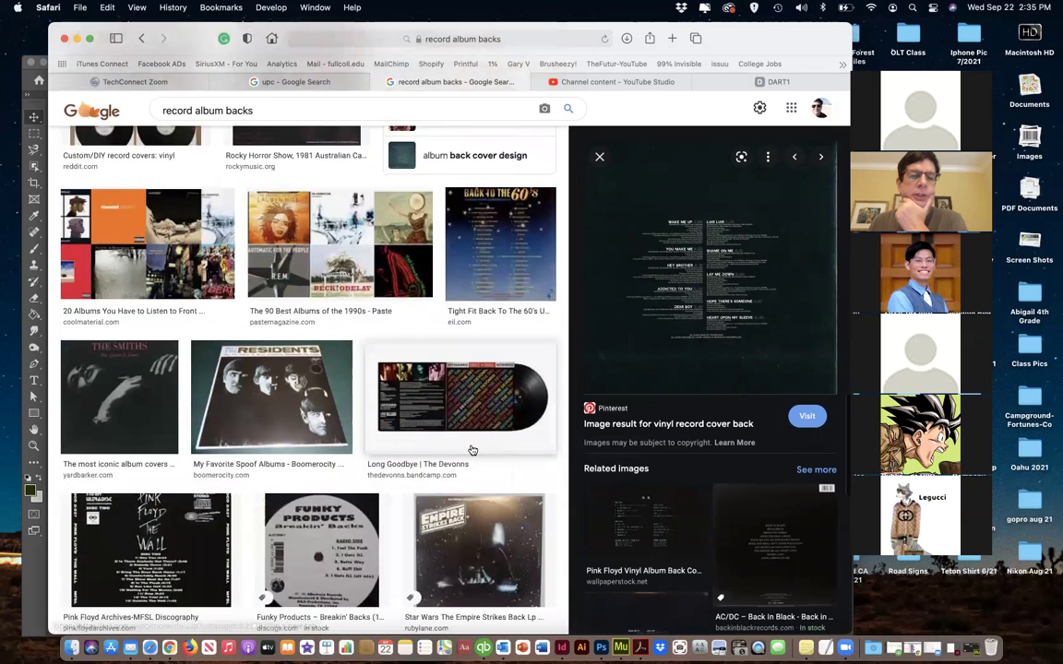
pyautogui.scroll(-3, 471, 449)
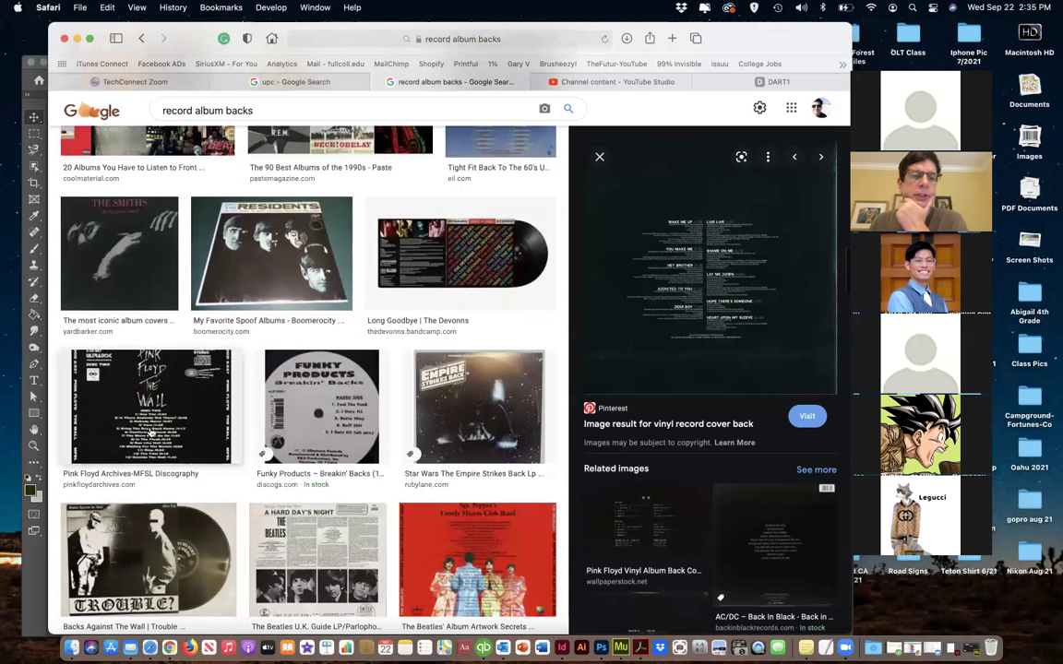
pyautogui.scroll(-3, 354, 406)
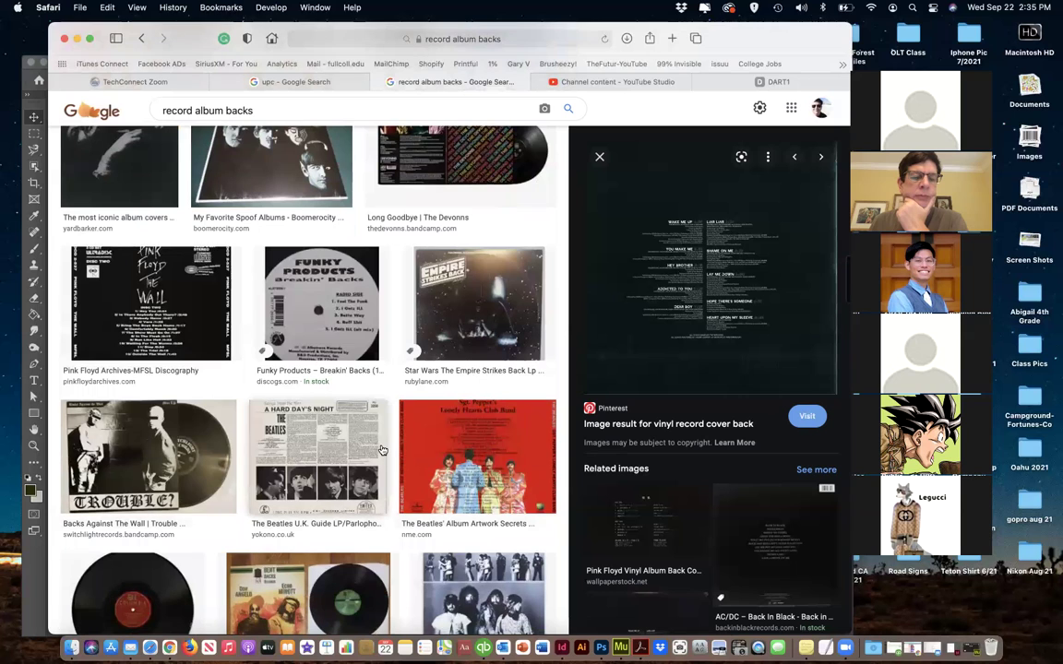
pyautogui.scroll(-1, 276, 443)
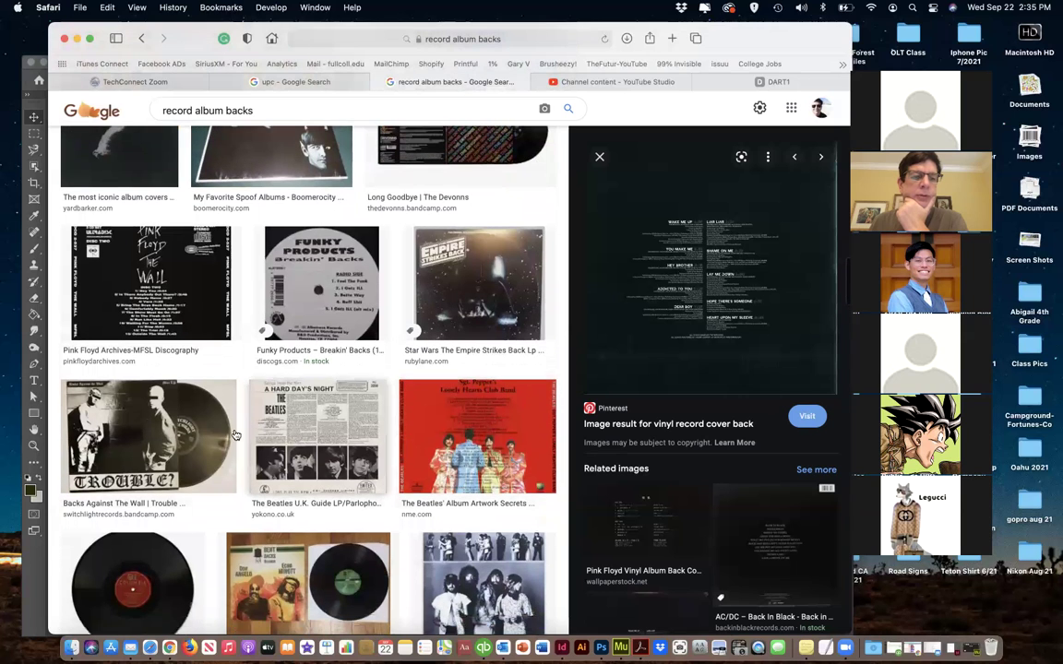
pyautogui.click(175, 289)
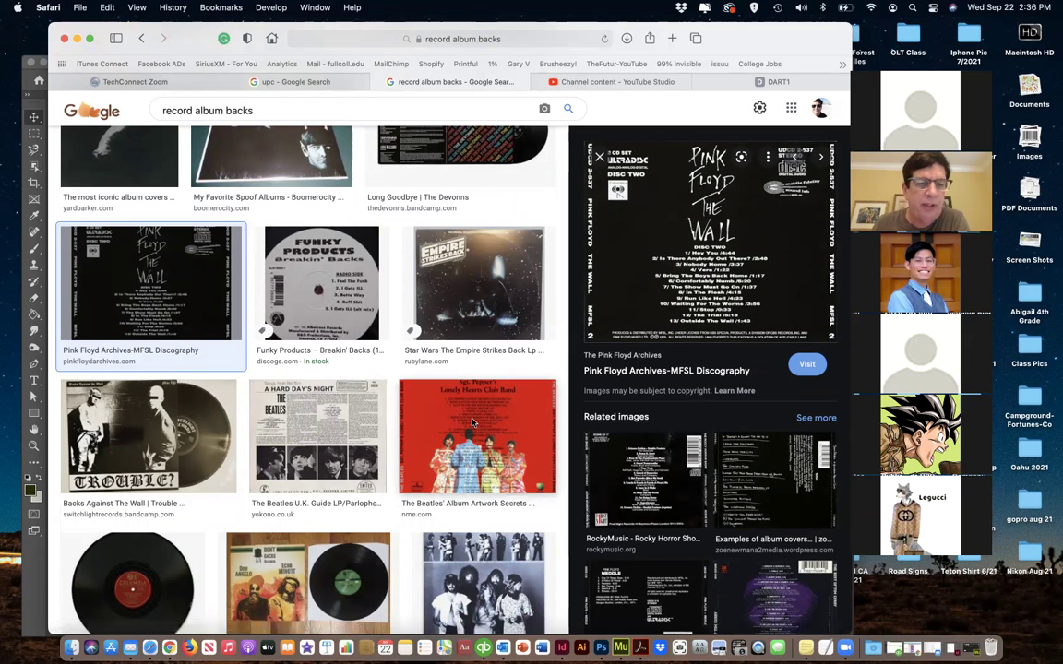
# Preview the Sgt. Pepper's Lonely Hearts Club Band back cover from NME and look back through the earlier image results
pyautogui.scroll(-5, 415, 452)
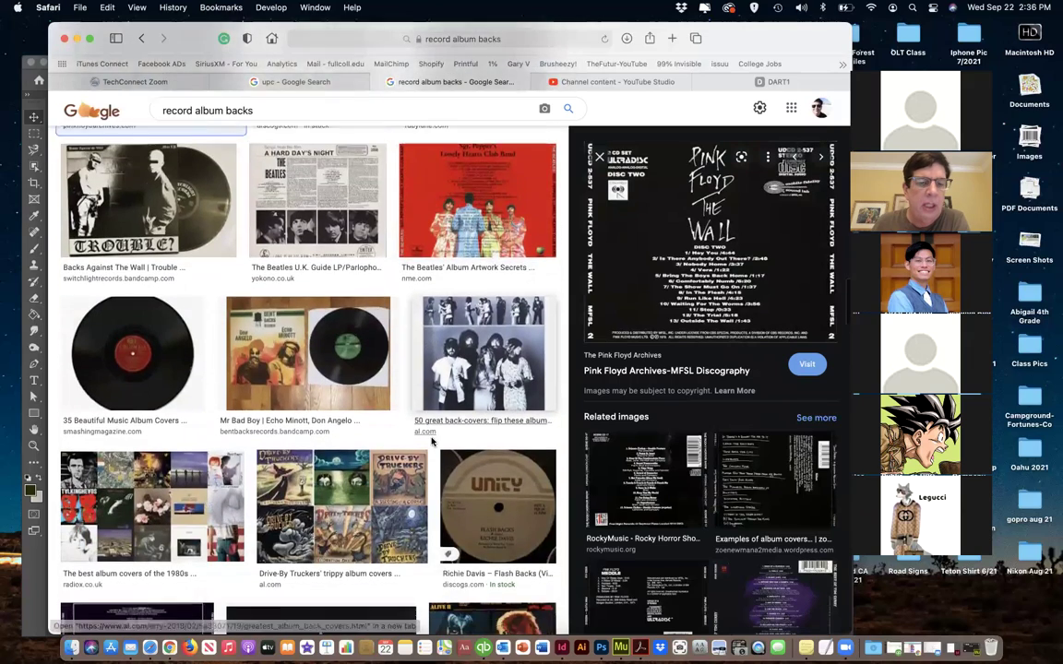
pyautogui.scroll(-8, 430, 442)
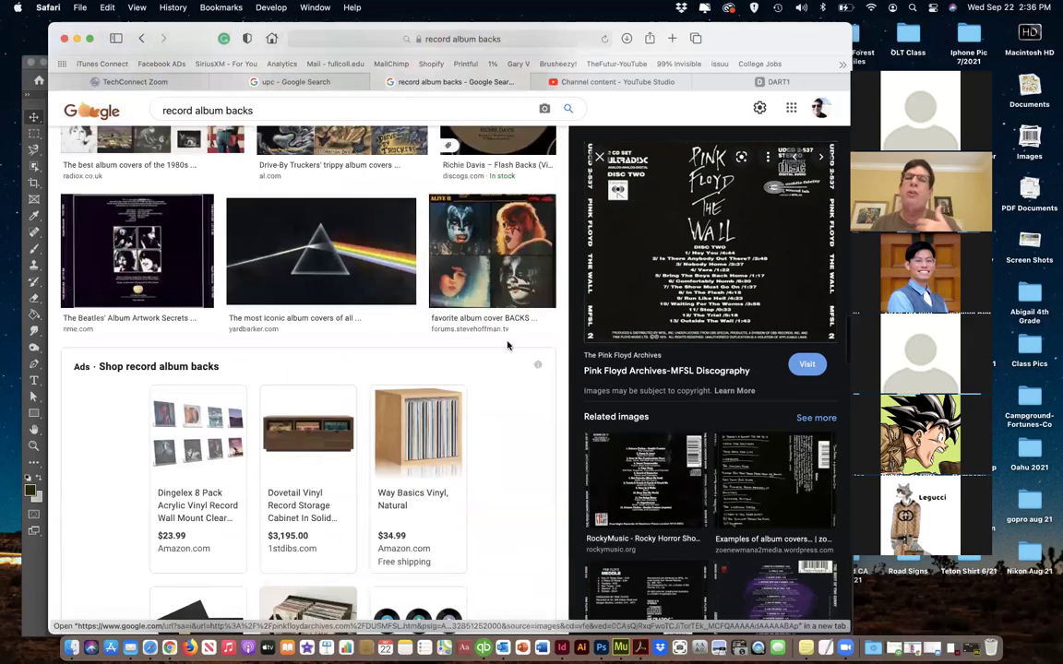
pyautogui.scroll(3, 506, 337)
pyautogui.scroll(8, 506, 337)
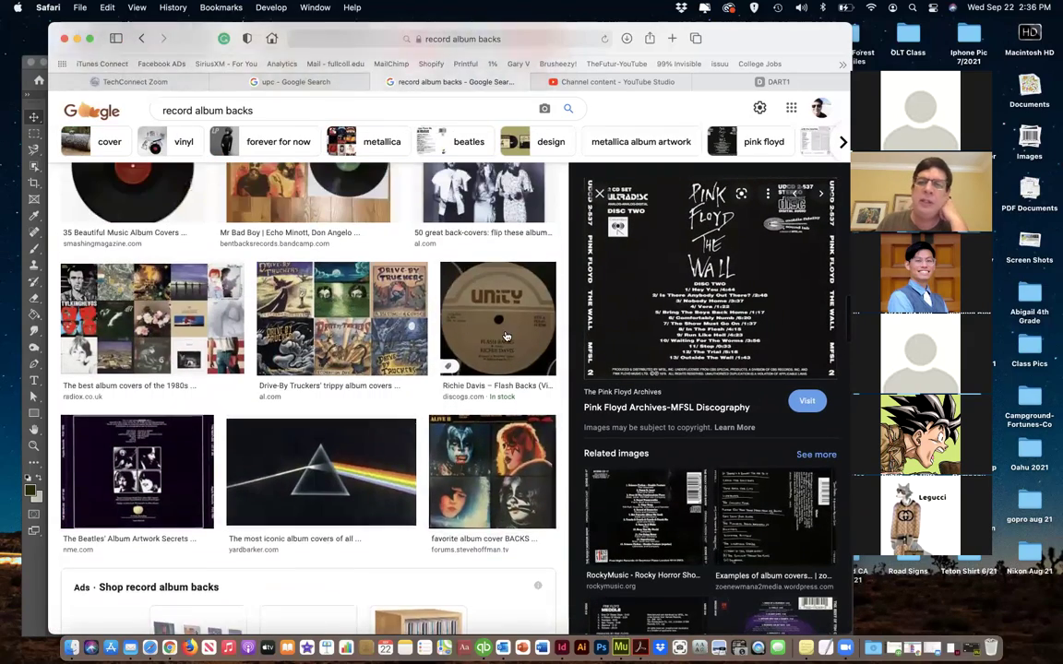
pyautogui.scroll(2, 503, 335)
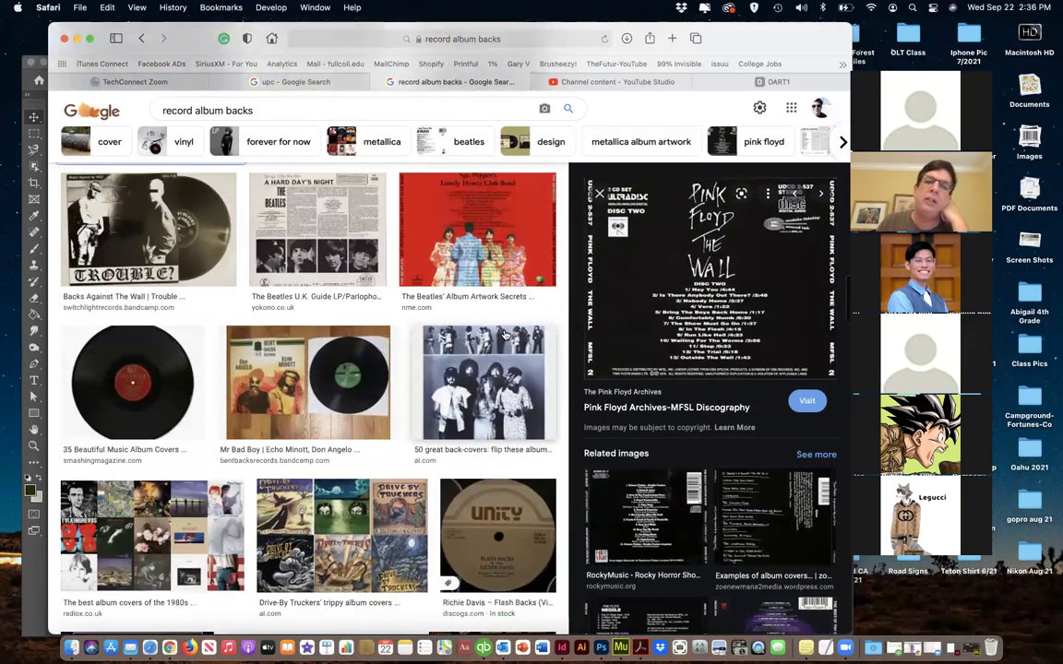
pyautogui.click(503, 277)
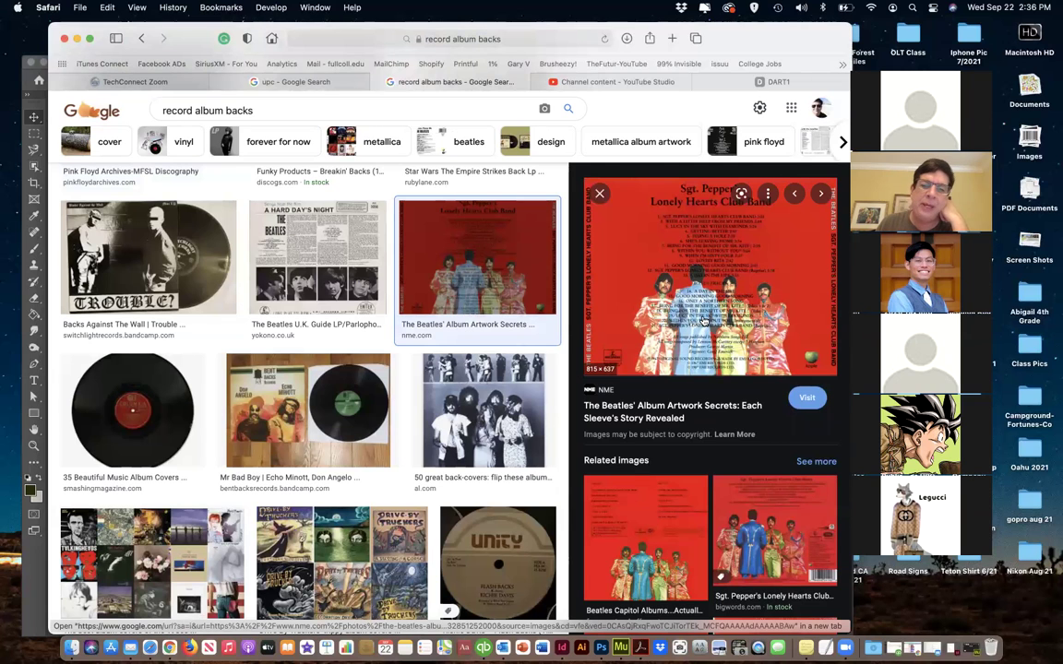
pyautogui.scroll(3, 366, 320)
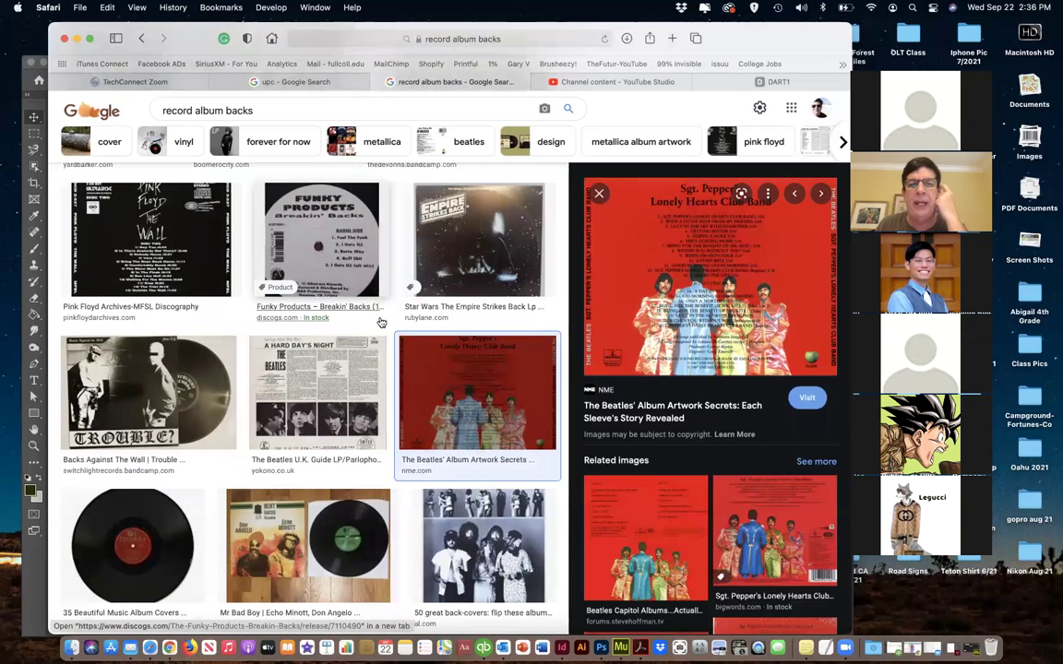
pyautogui.scroll(6, 397, 320)
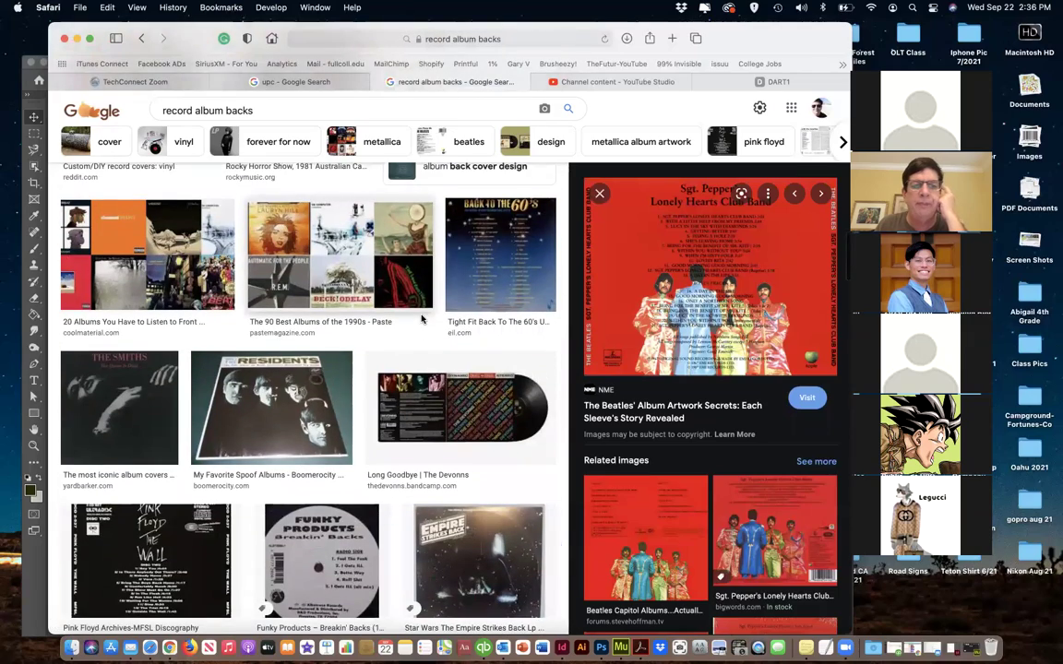
pyautogui.scroll(3, 422, 320)
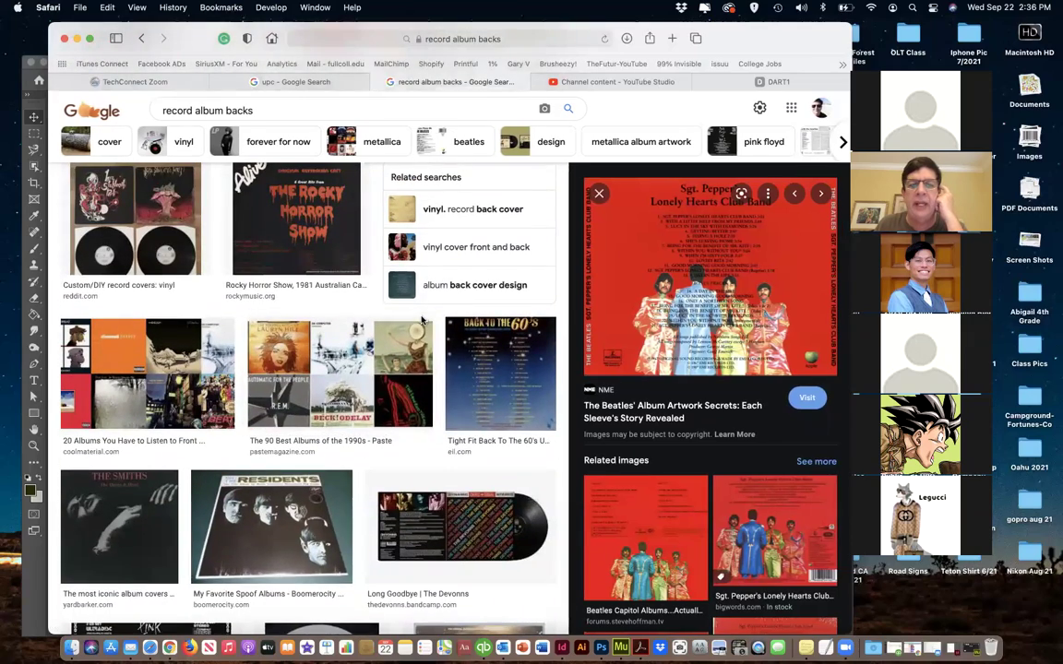
pyautogui.scroll(7, 421, 319)
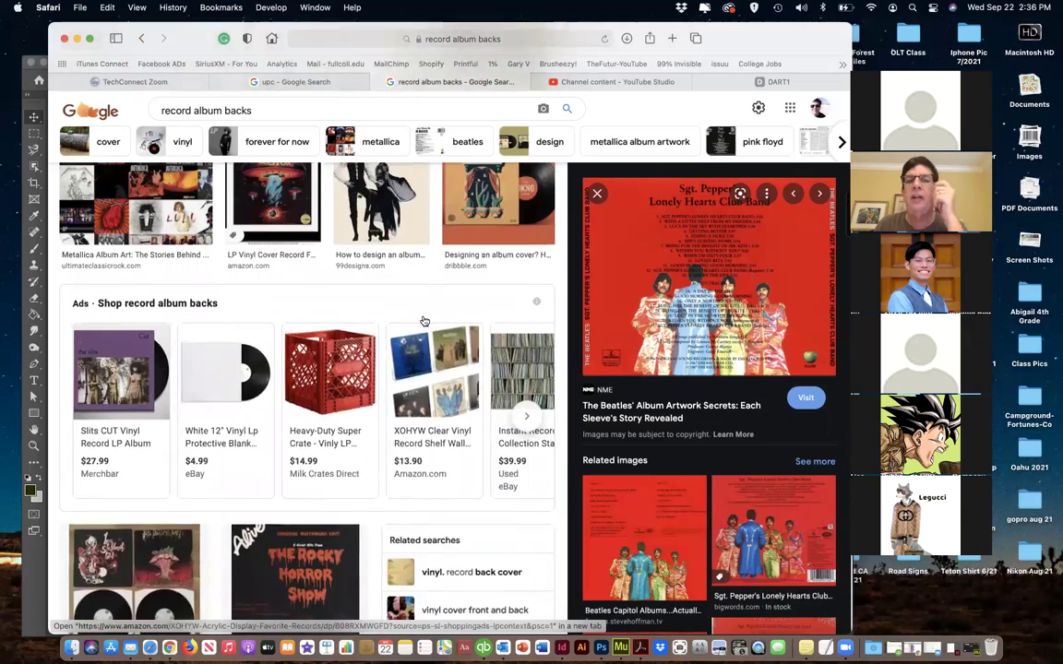
pyautogui.scroll(5, 423, 320)
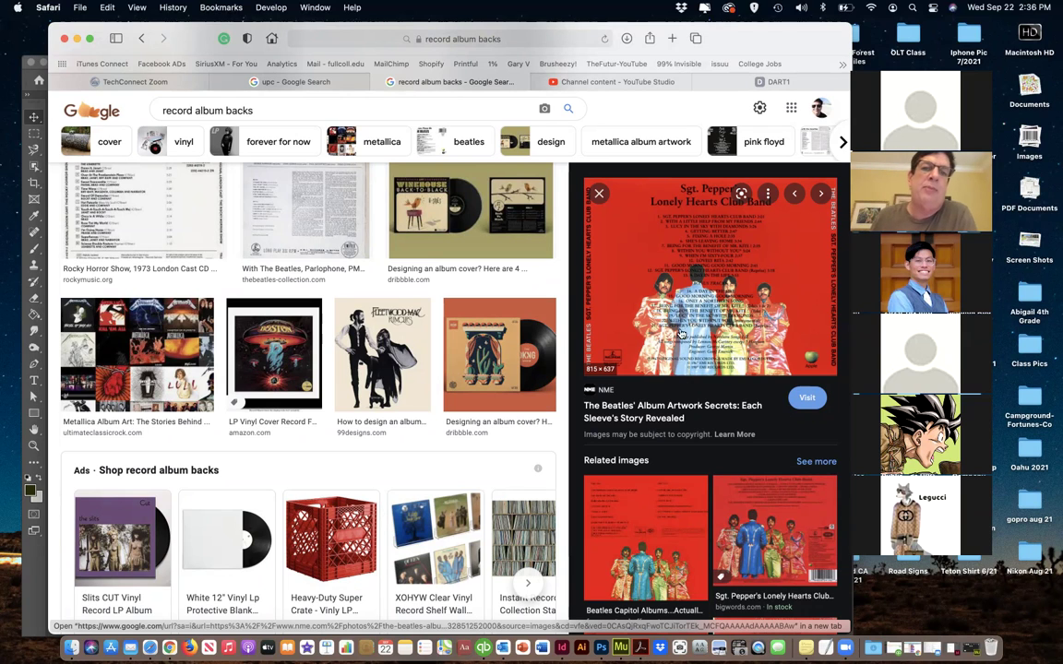
# Preview the Winehouse Back to Black front and back cover design from Dribbble
pyautogui.click(445, 222)
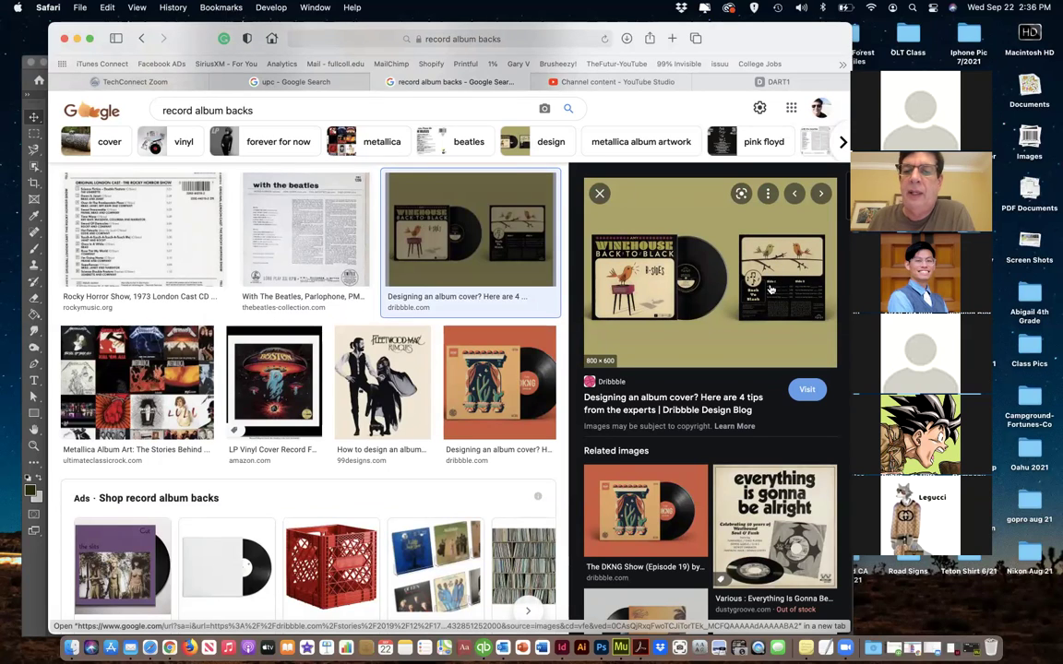
pyautogui.scroll(-1, 753, 277)
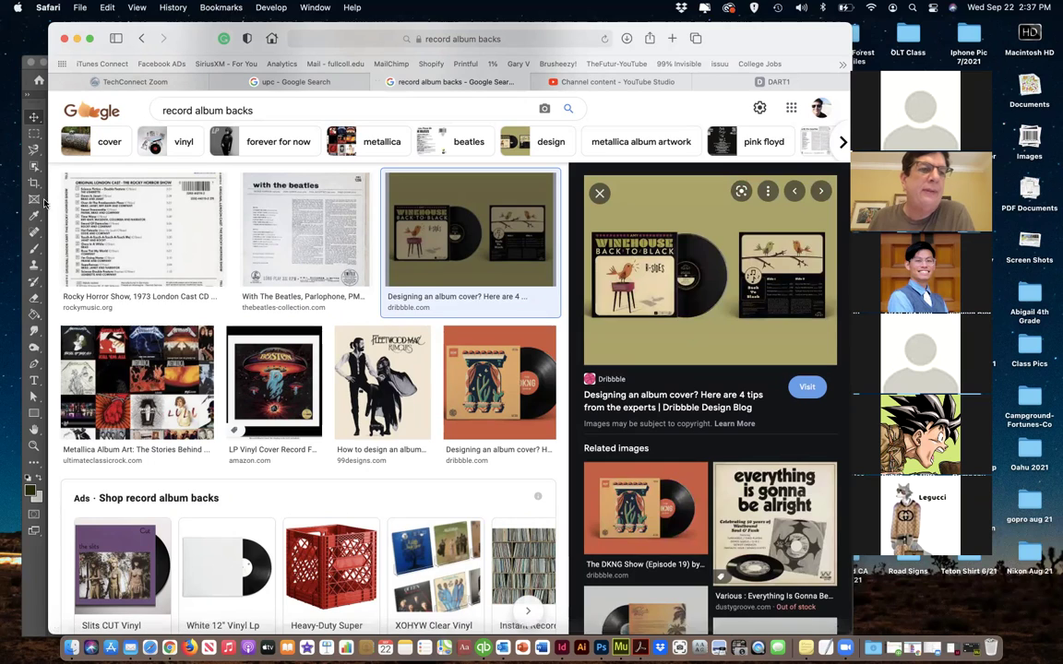
# Switch to Photoshop and close the BillyBack copy.jpg document, leaving the vinyl record mockup open
pyautogui.press('super+Tab')
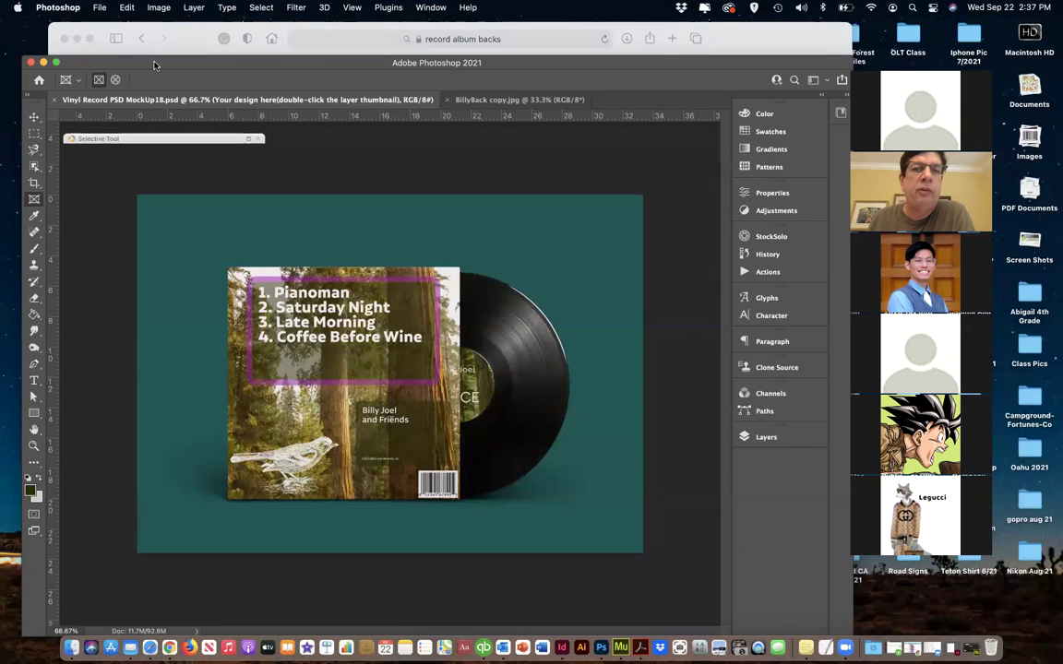
pyautogui.click(492, 97)
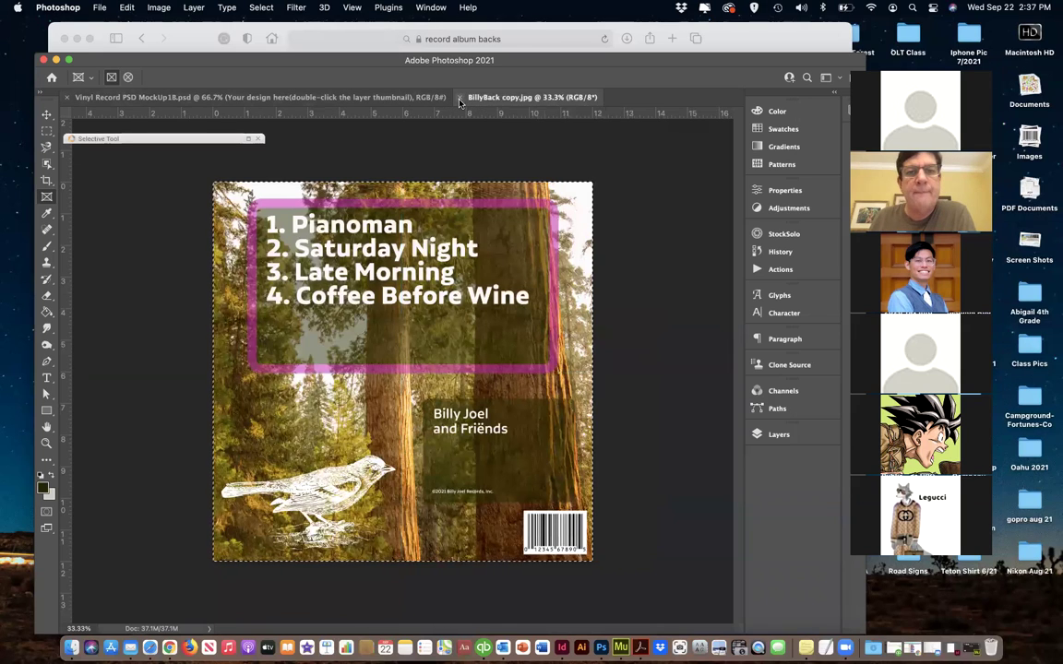
pyautogui.click(460, 99)
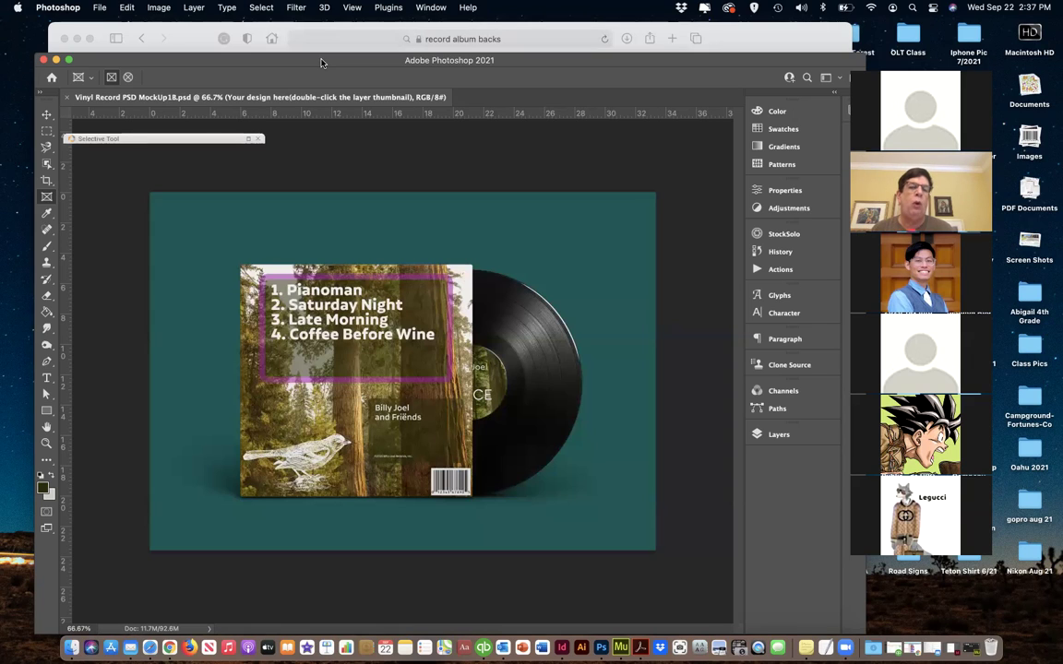
# Toggle the visibility of the vinyl design layer and the Cover group to check the record label underneath the sleeve
pyautogui.click(777, 434)
pyautogui.click(604, 437)
pyautogui.click(605, 438)
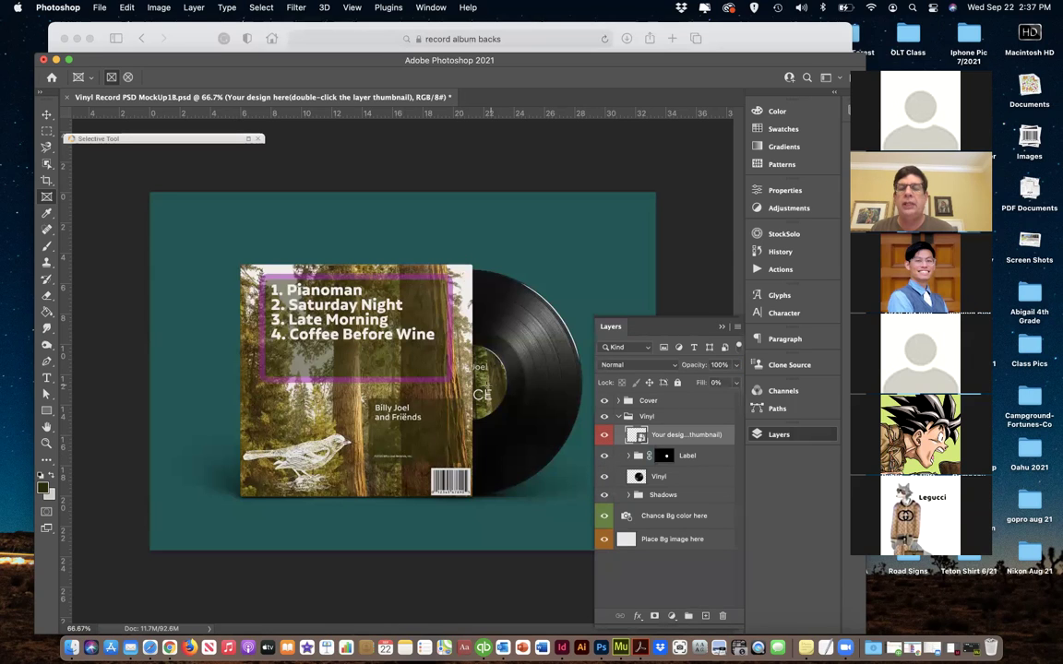
pyautogui.click(603, 401)
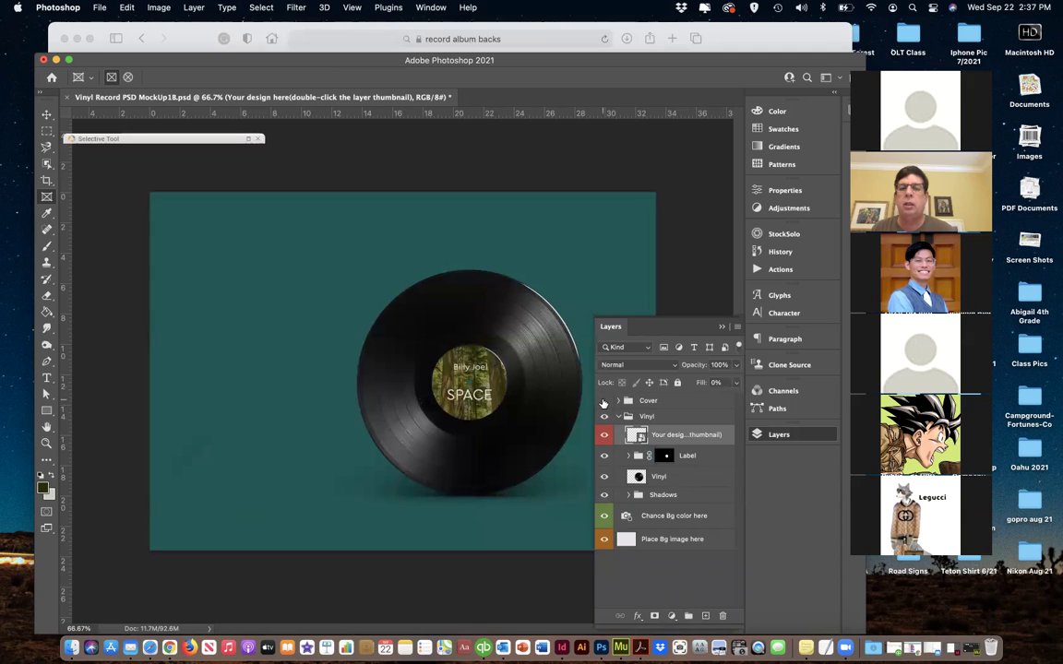
pyautogui.click(603, 402)
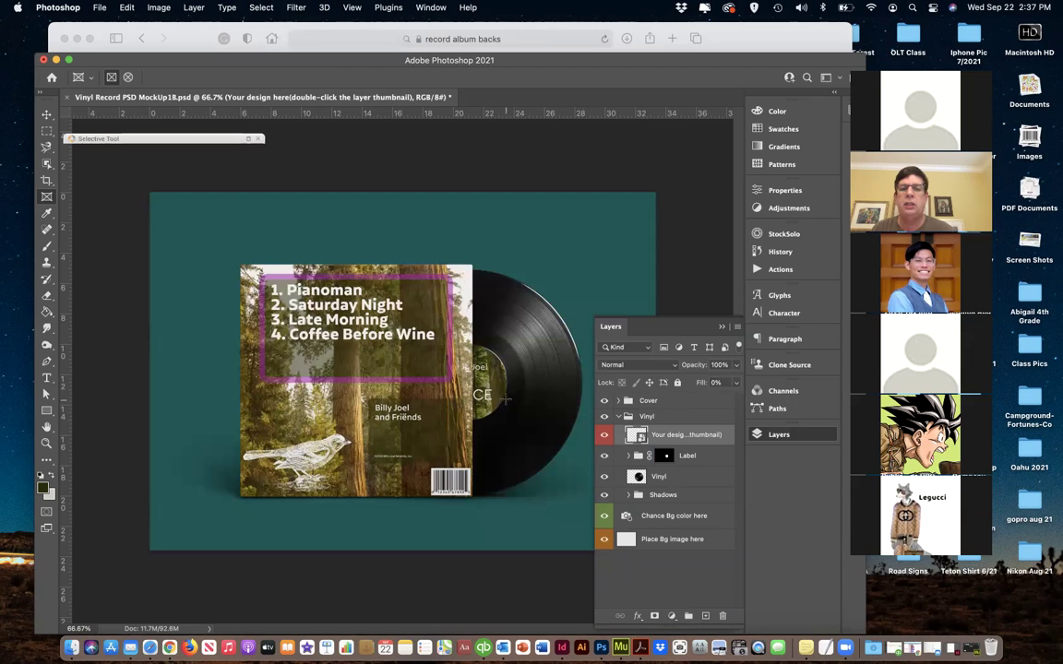
pyautogui.click(128, 7)
pyautogui.moveTo(155, 8)
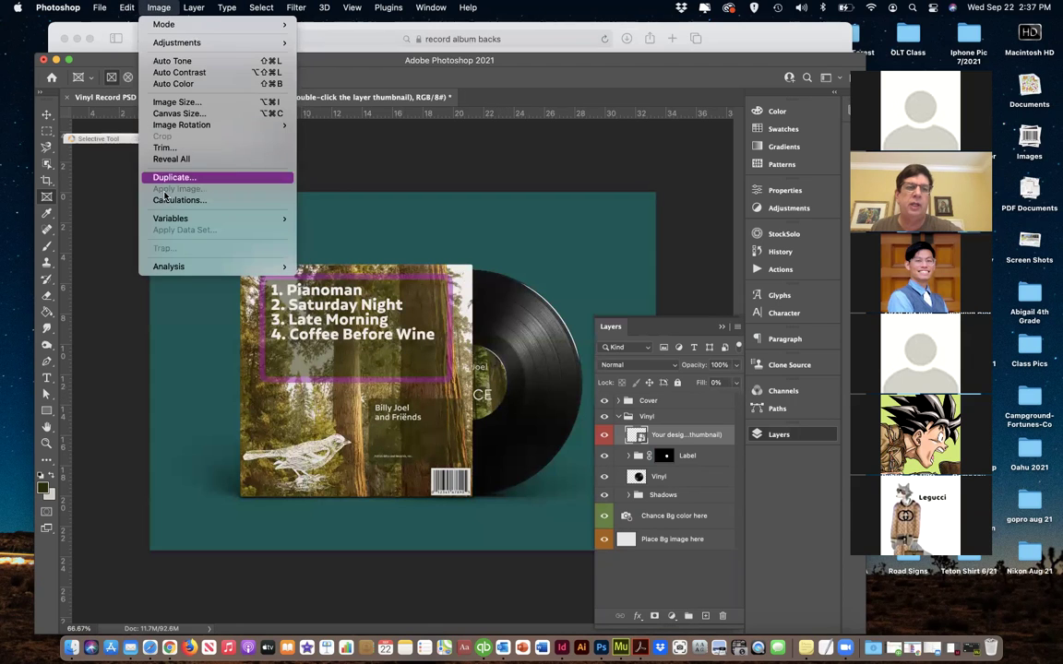
pyautogui.moveTo(166, 123)
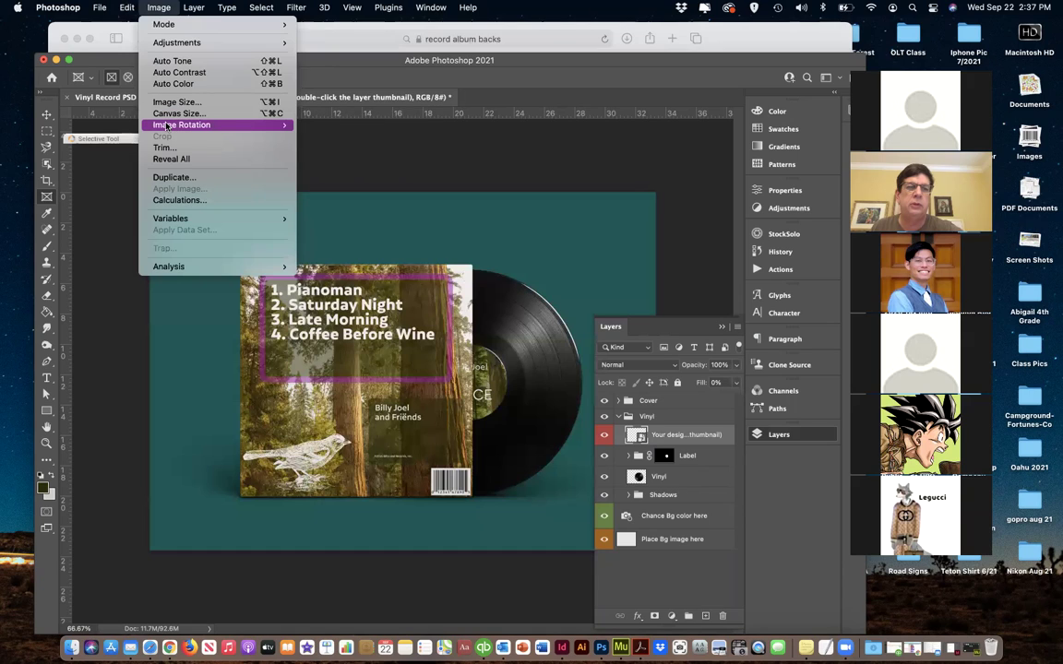
pyautogui.click(155, 8)
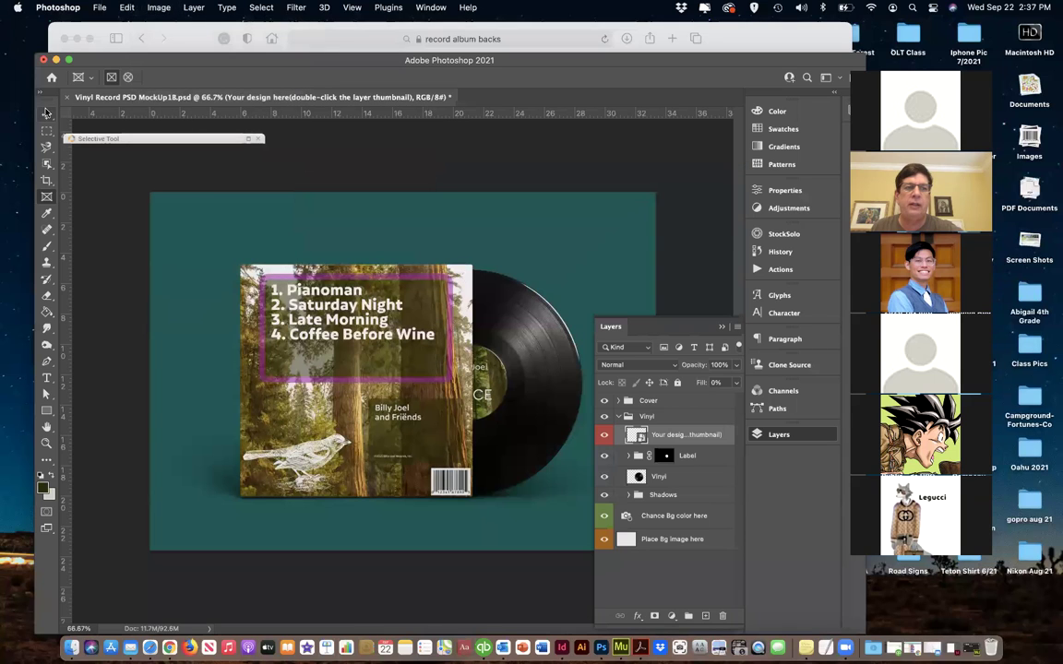
pyautogui.click(48, 116)
pyautogui.click(155, 7)
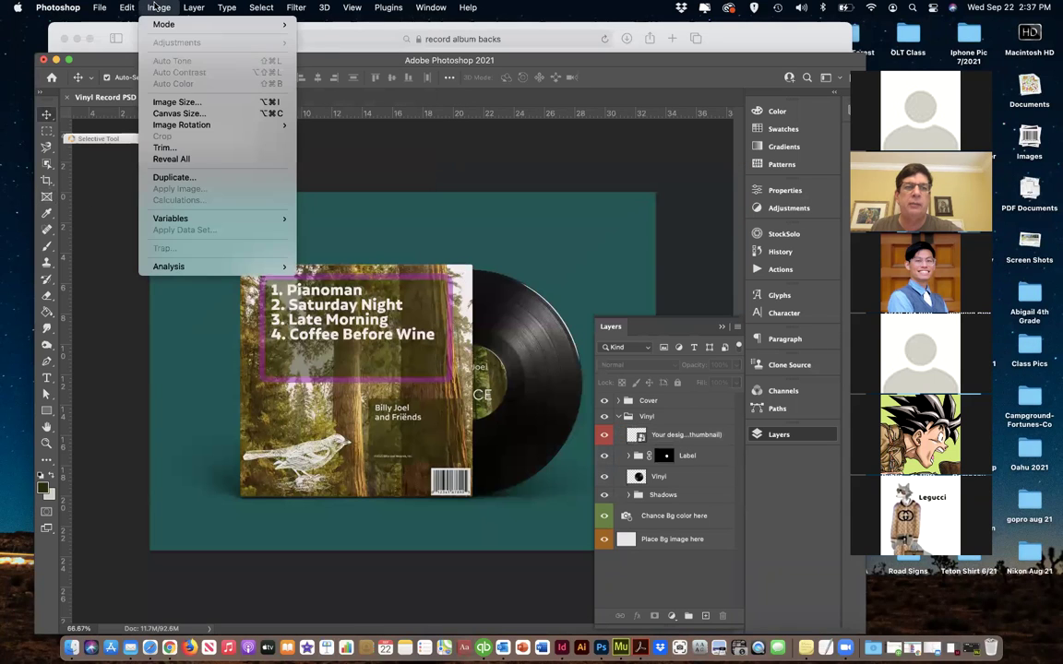
pyautogui.moveTo(126, 8)
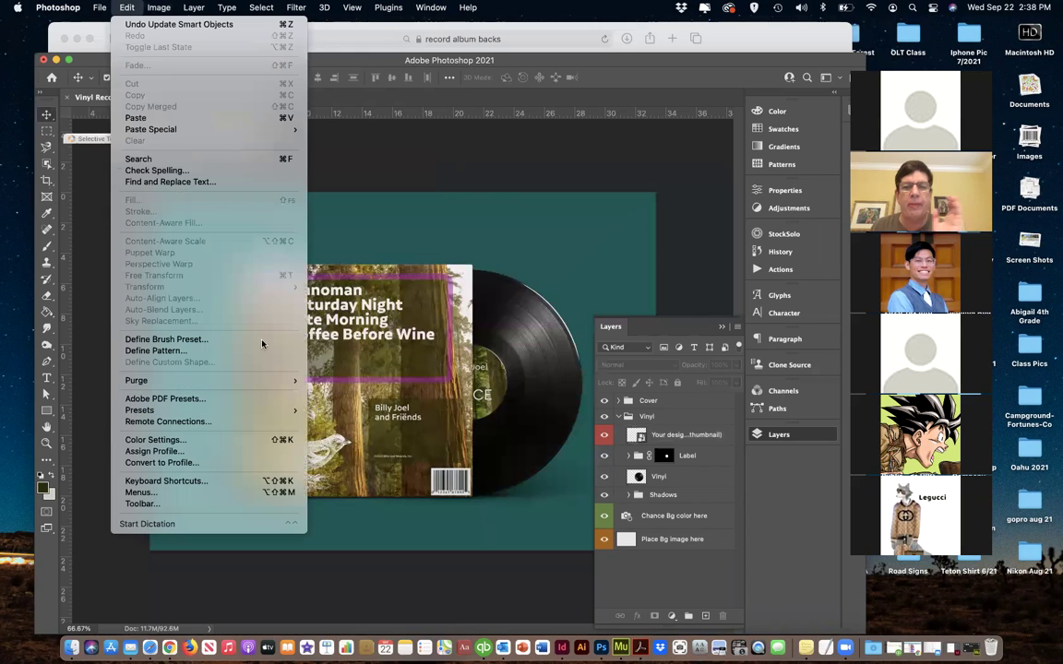
pyautogui.click(342, 223)
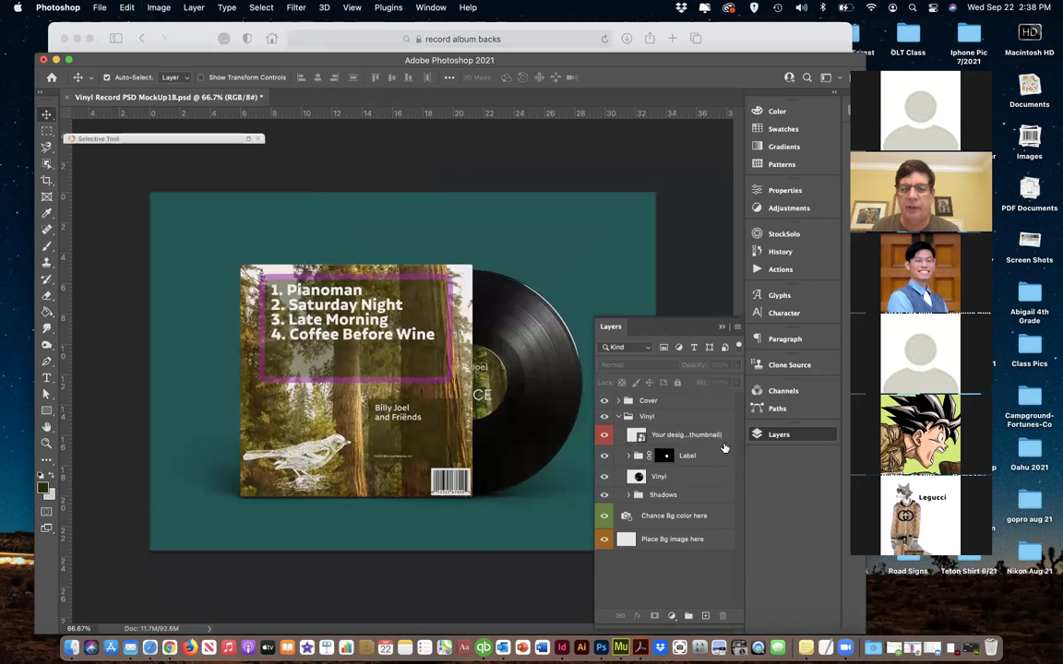
# Select the Cover group, collapse the Vinyl group and try flipping the mockup canvas horizontally
pyautogui.click(650, 402)
pyautogui.click(617, 416)
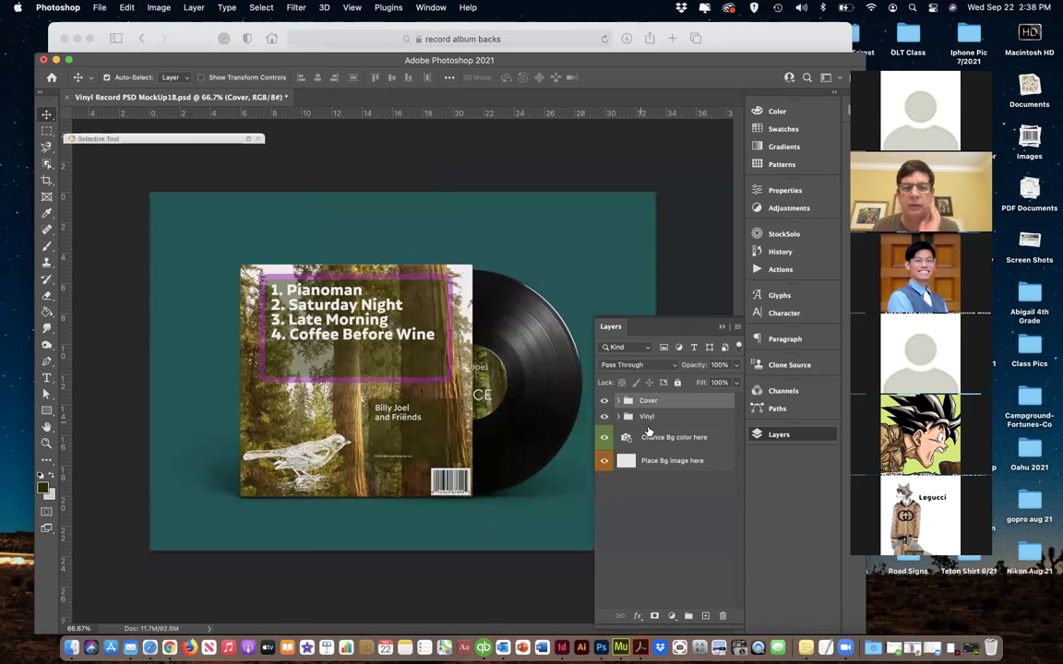
pyautogui.click(158, 8)
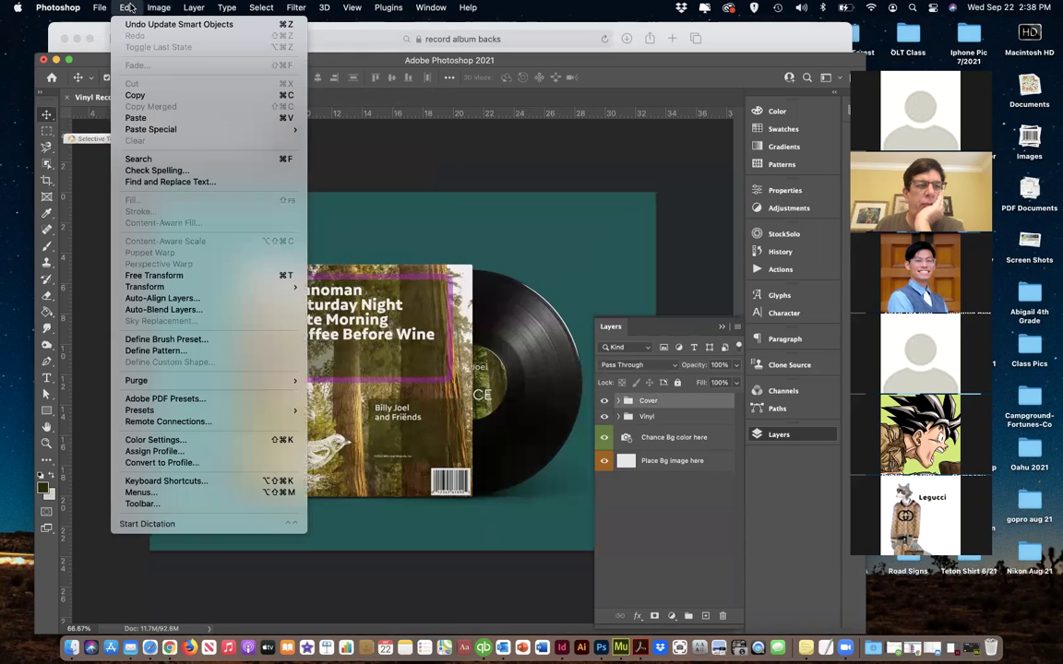
pyautogui.moveTo(162, 291)
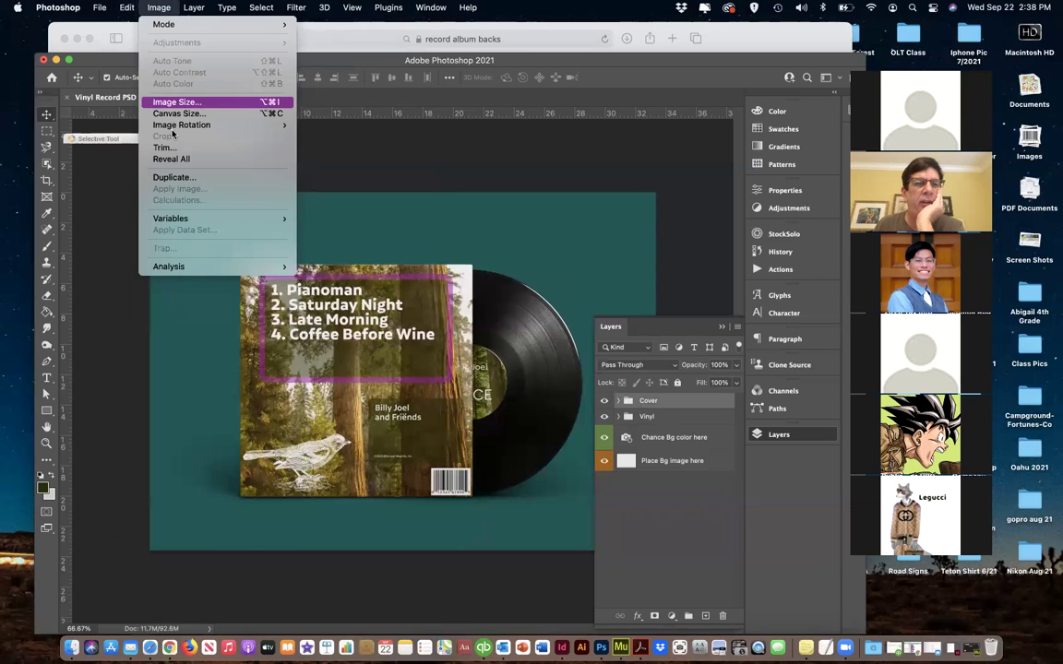
pyautogui.moveTo(157, 123)
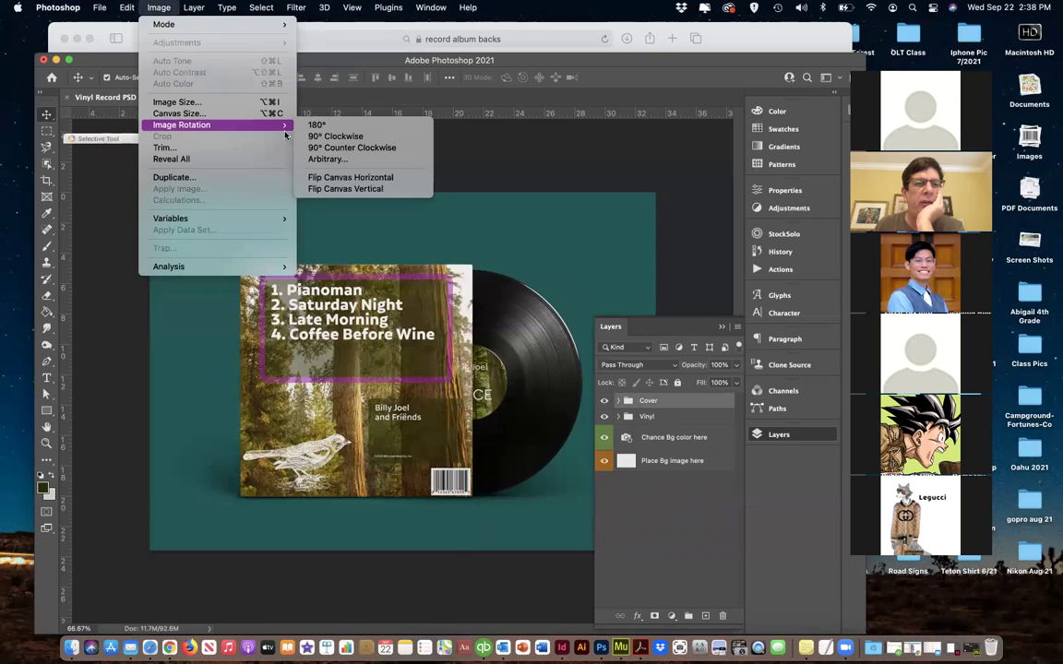
pyautogui.click(343, 178)
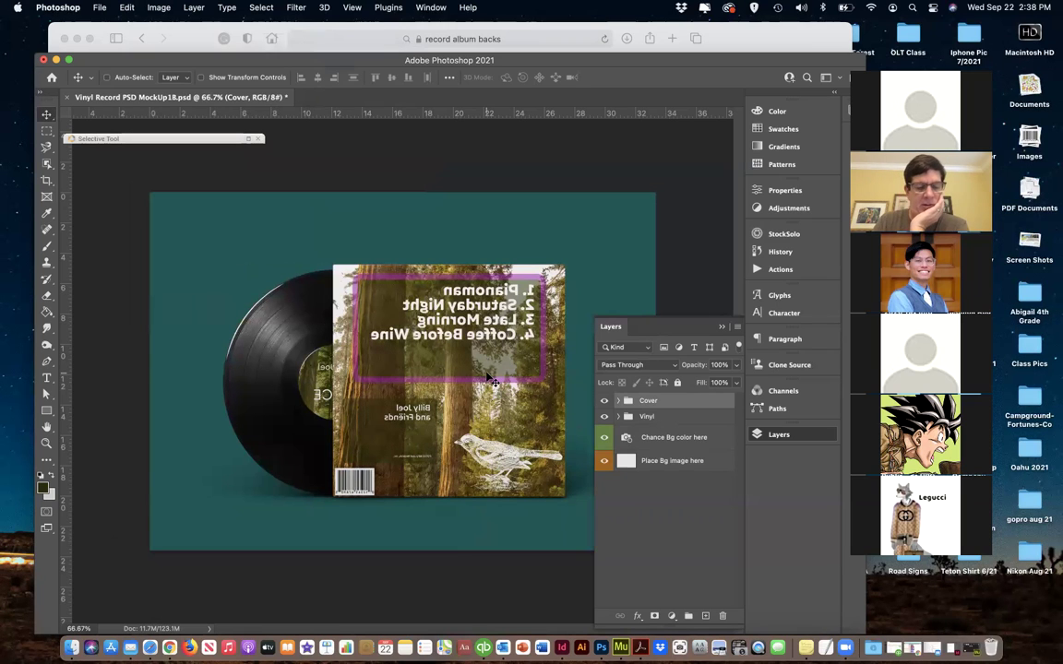
# Undo the horizontal canvas flip and hide the Cover group to expose the whole vinyl disc
pyautogui.press('super')
pyautogui.press('super+c')
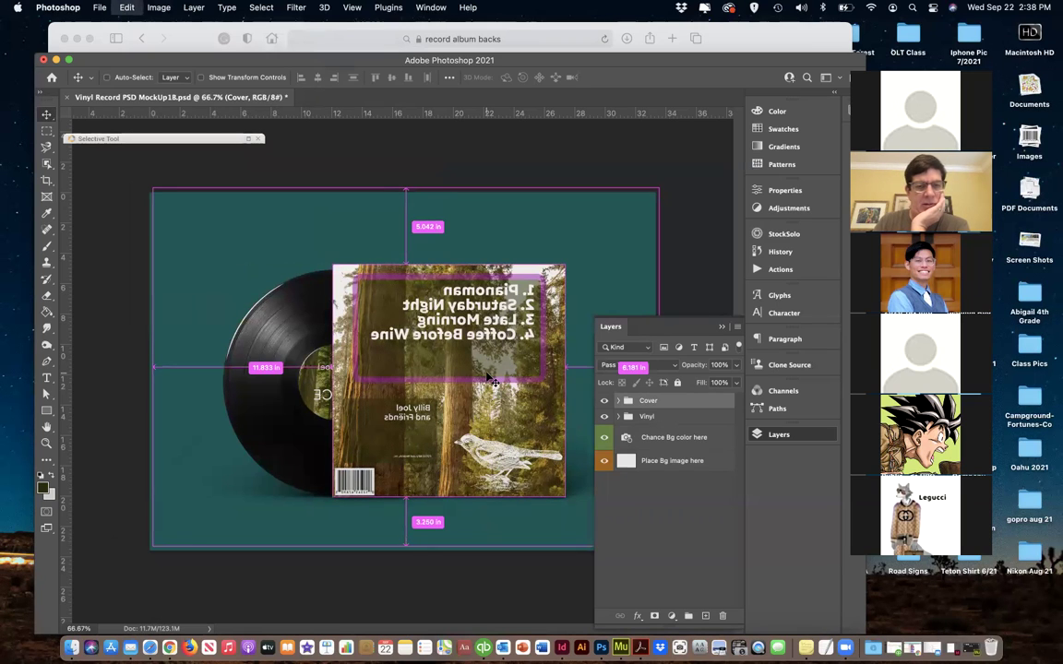
pyautogui.press('super+z')
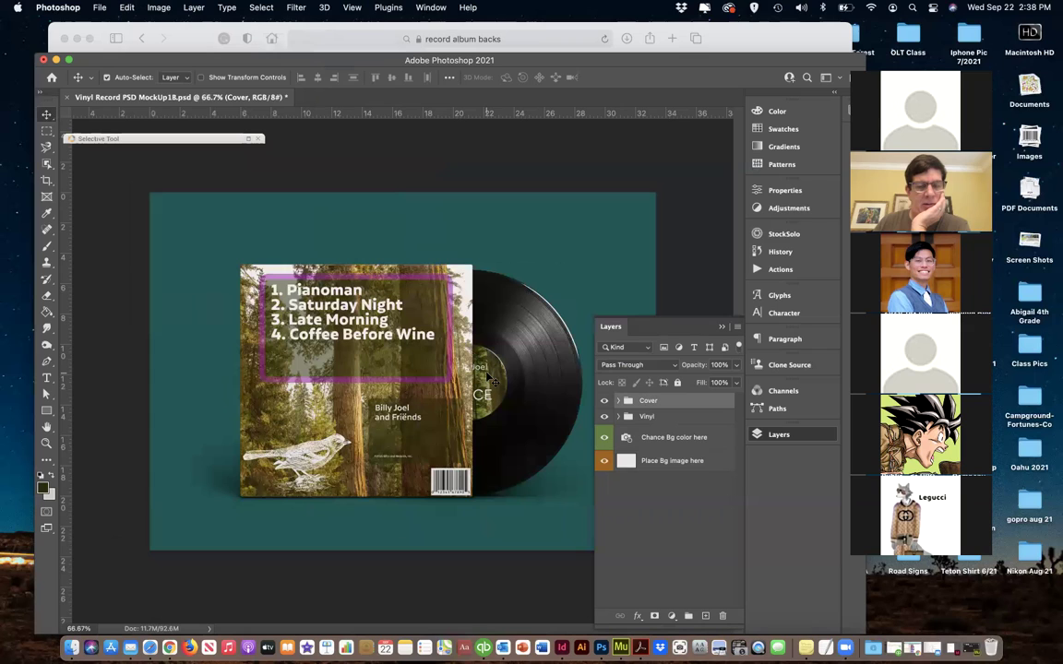
pyautogui.click(605, 403)
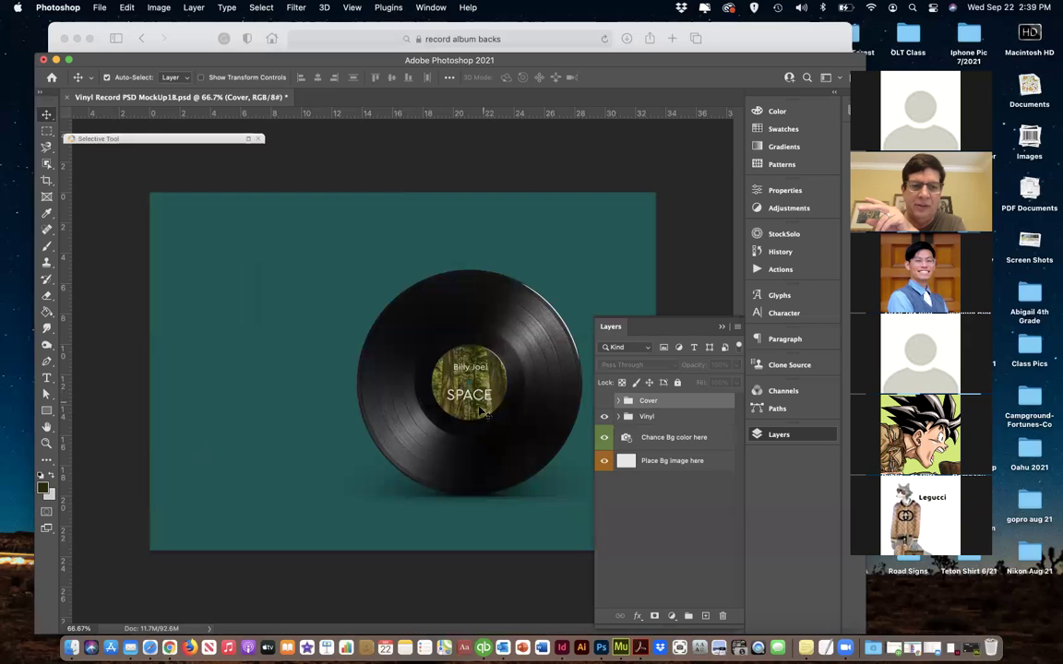
# Switch to Safari and run a Google image search for "record album vinyl"
pyautogui.click(201, 39)
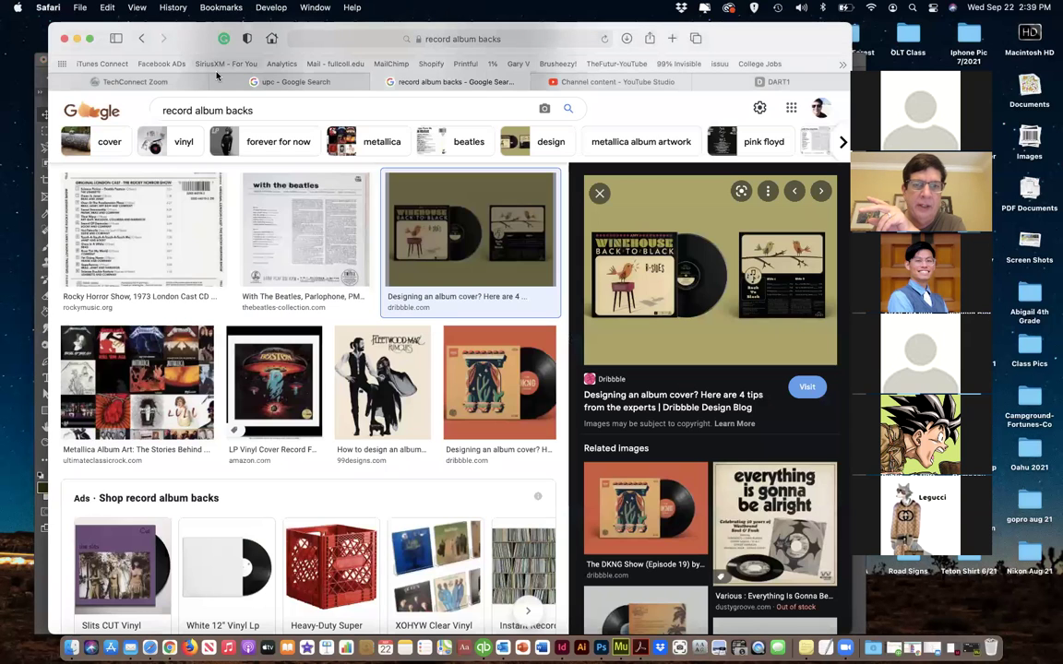
pyautogui.click(492, 38)
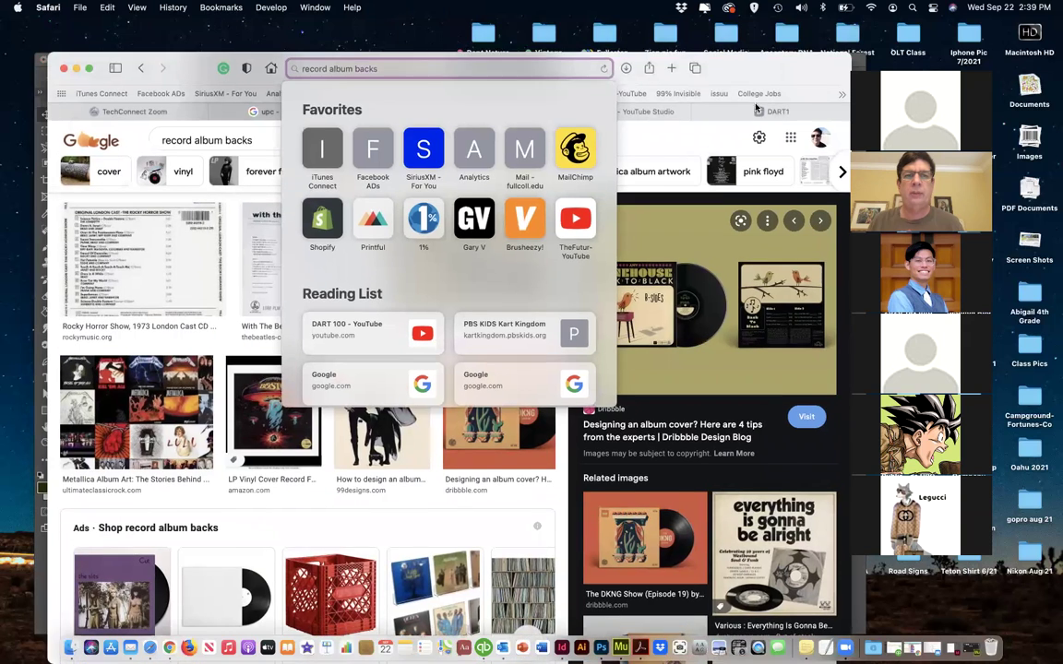
pyautogui.press('BackSpace')
pyautogui.press('BackSpace')
pyautogui.press('BackSpace')
pyautogui.press('BackSpace')
pyautogui.press('BackSpace')
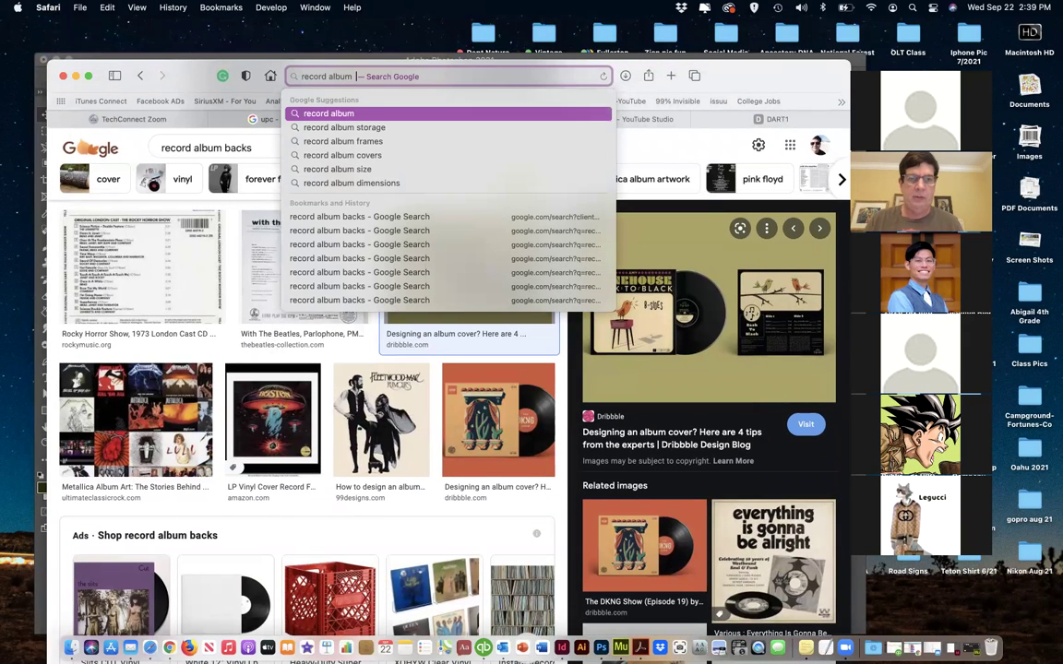
pyautogui.write('vinyl')
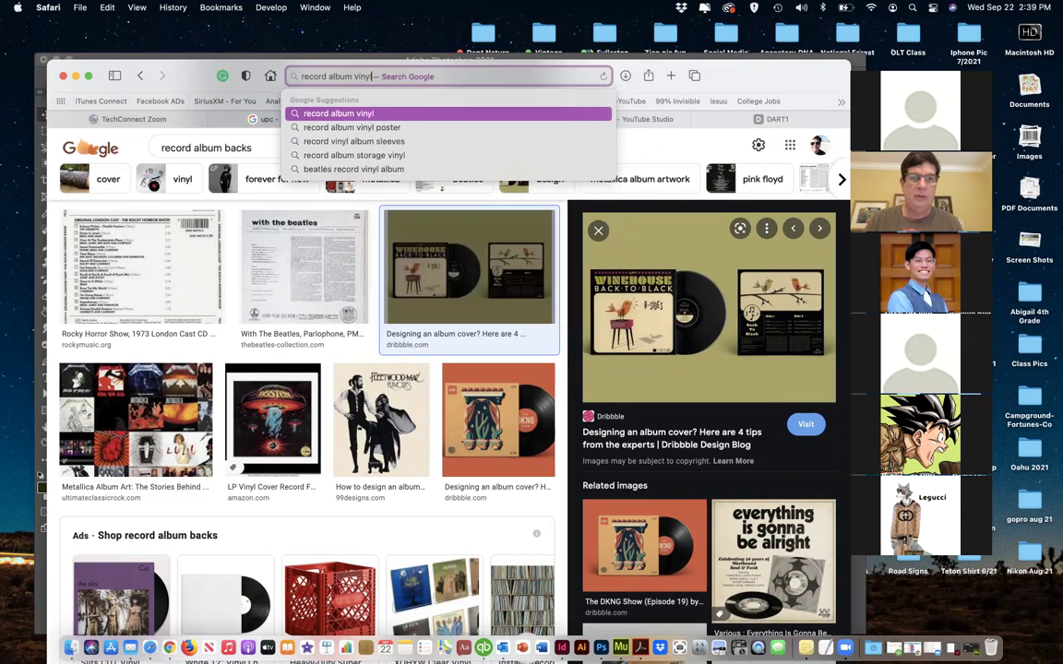
pyautogui.press('Return')
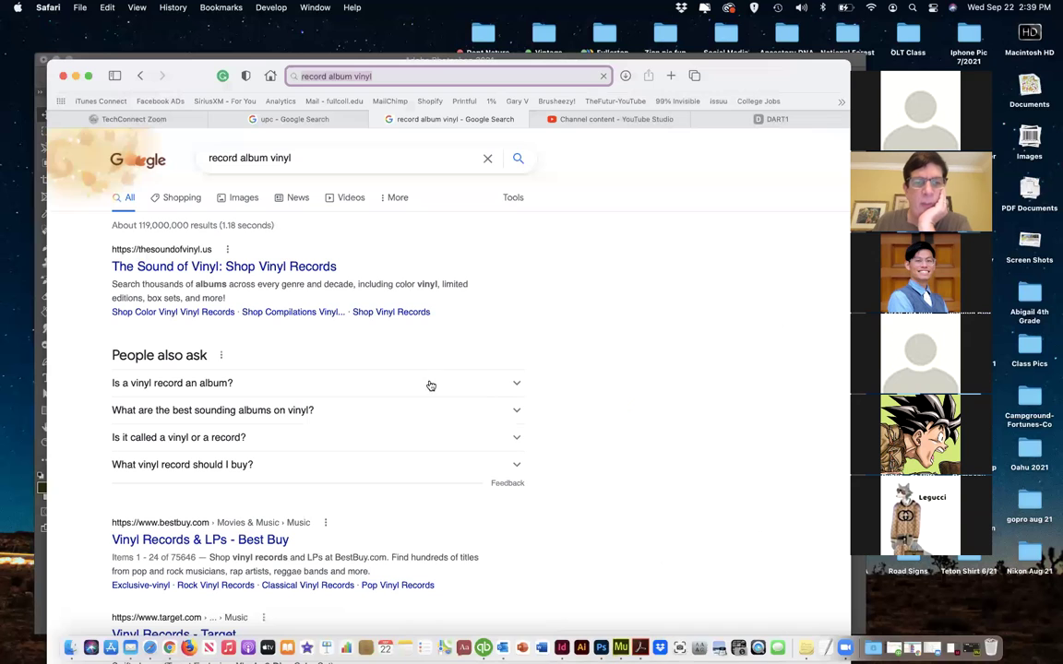
pyautogui.click(233, 199)
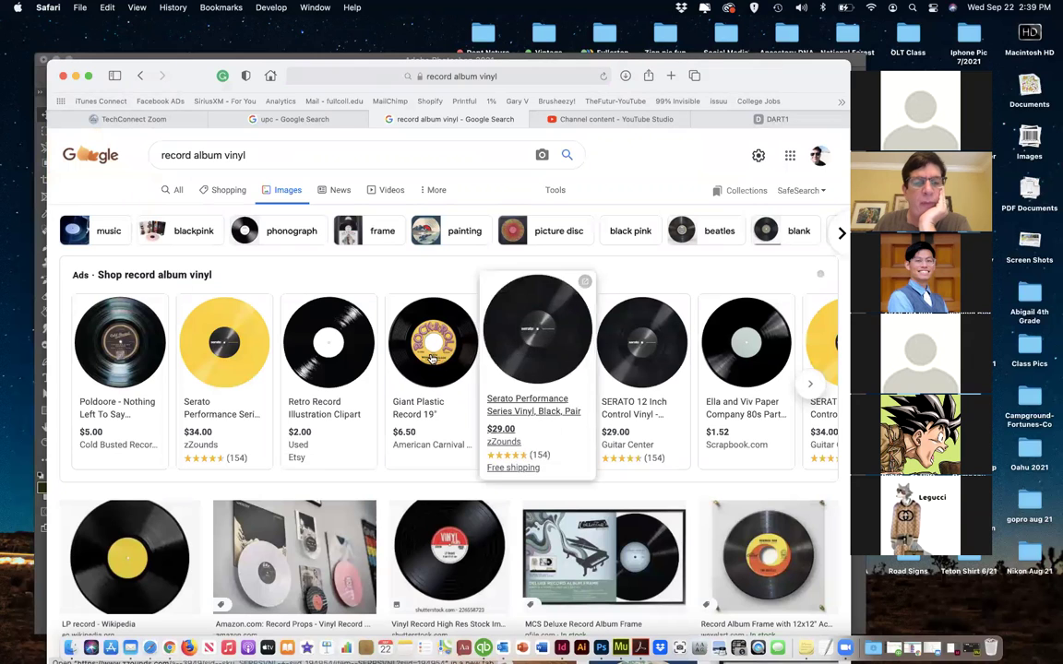
# Browse the vinyl image results and preview the hand-cut POOH record to examine its Disneyland center label
pyautogui.moveTo(431, 349)
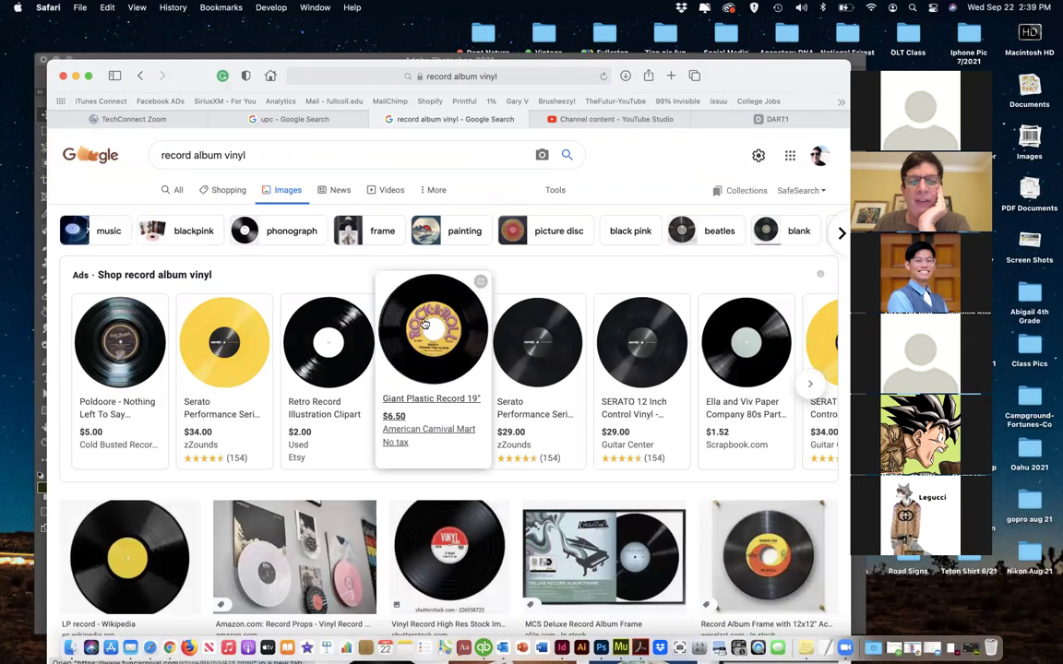
pyautogui.scroll(-5, 433, 359)
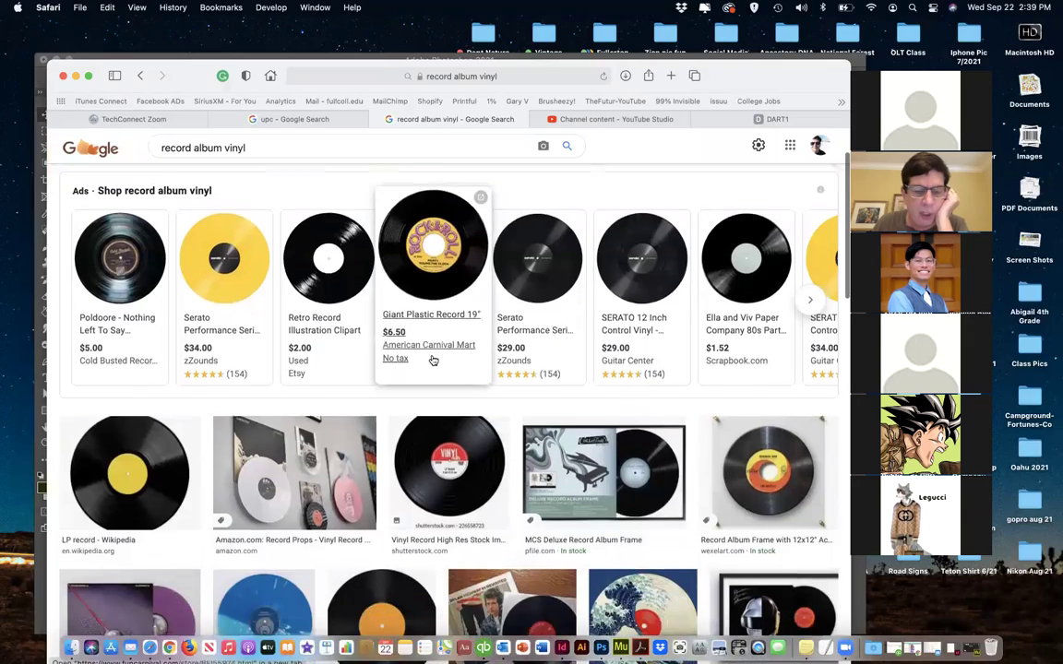
pyautogui.scroll(-4, 433, 360)
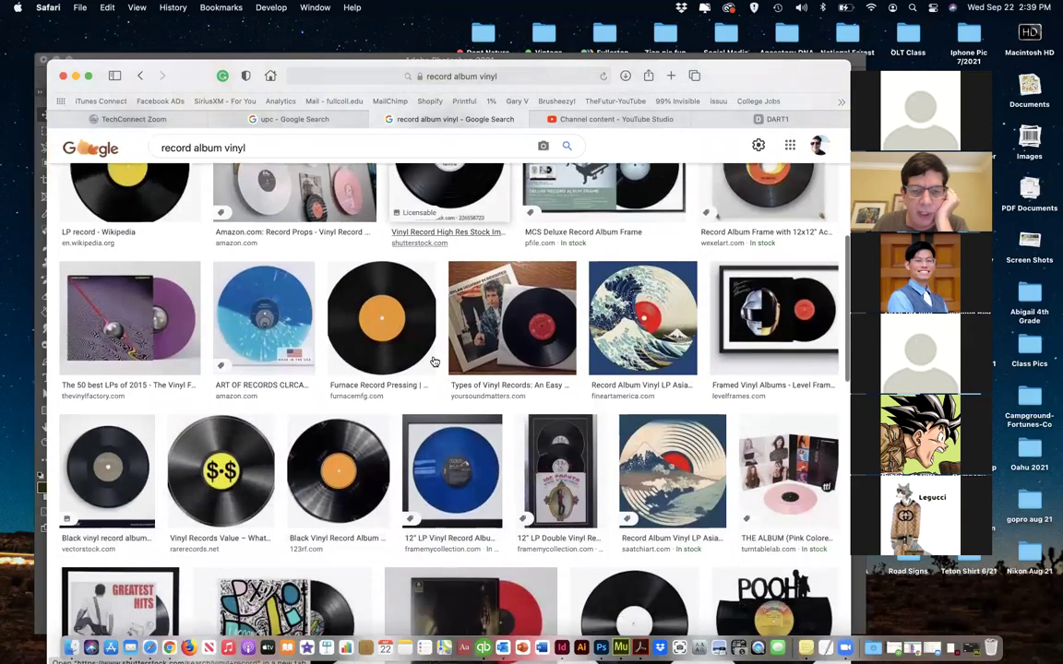
pyautogui.scroll(-3, 436, 407)
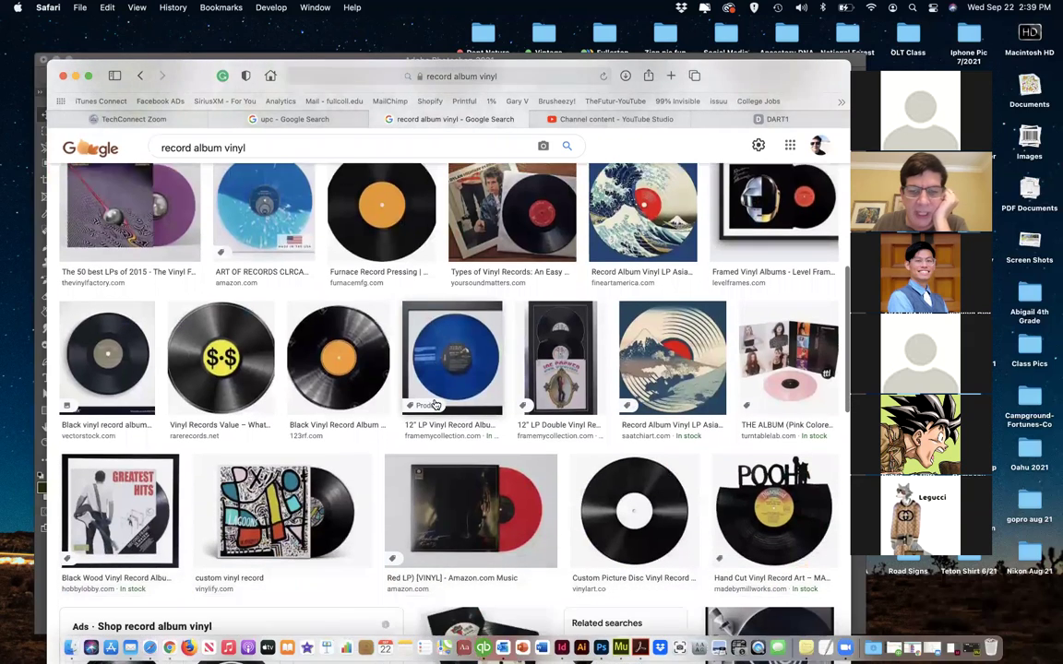
pyautogui.scroll(-2, 591, 443)
pyautogui.click(767, 490)
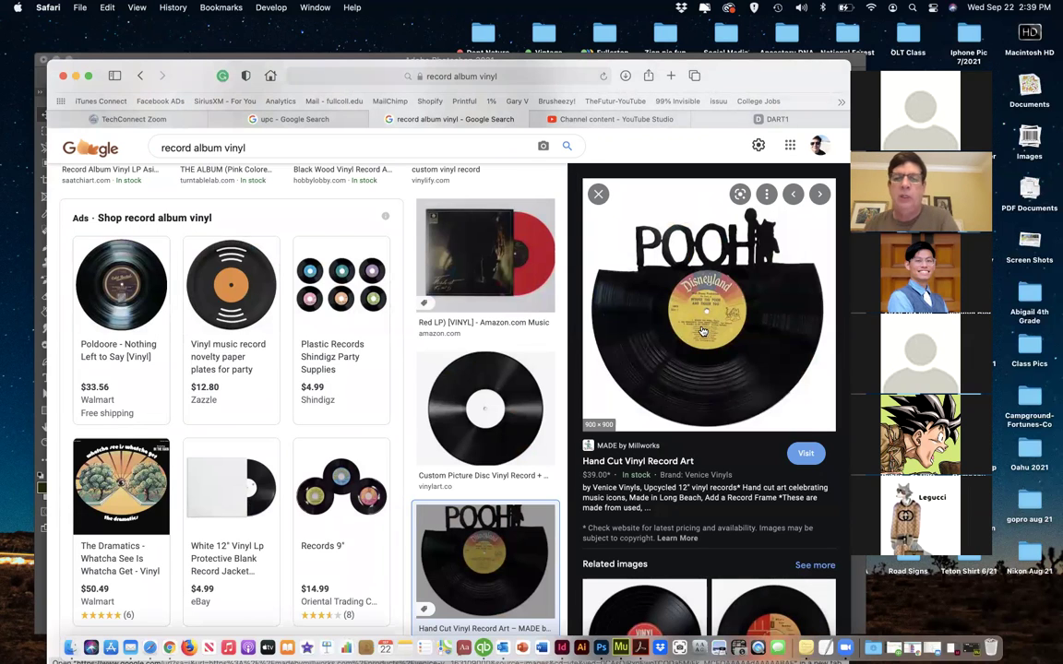
# Open the Walmart listing for Poldoore - Nothing Left to Say [Vinyl] to examine its record label
pyautogui.click(128, 281)
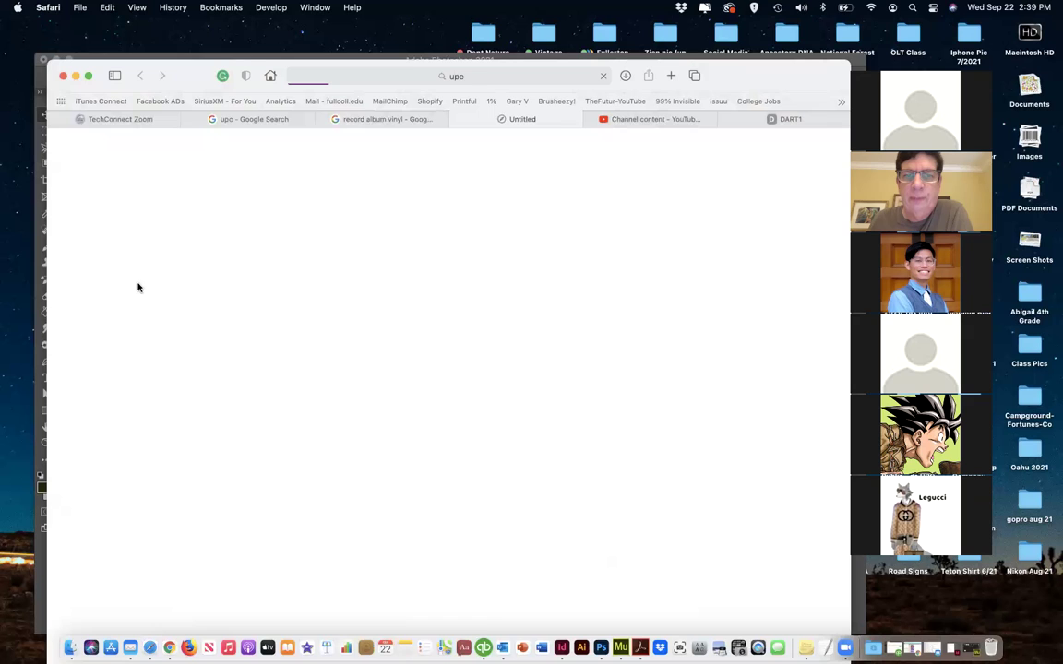
pyautogui.scroll(-2, 423, 424)
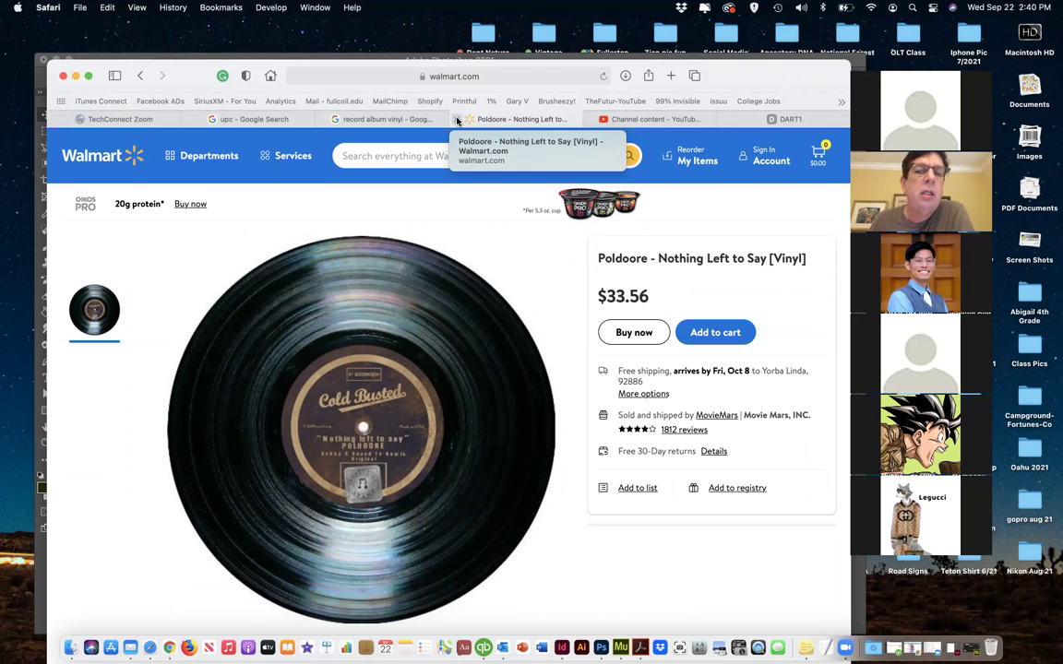
# Examine the Cold Busted center label on the Walmart listing's record photo, and close that listing
pyautogui.scroll(-3, 595, 351)
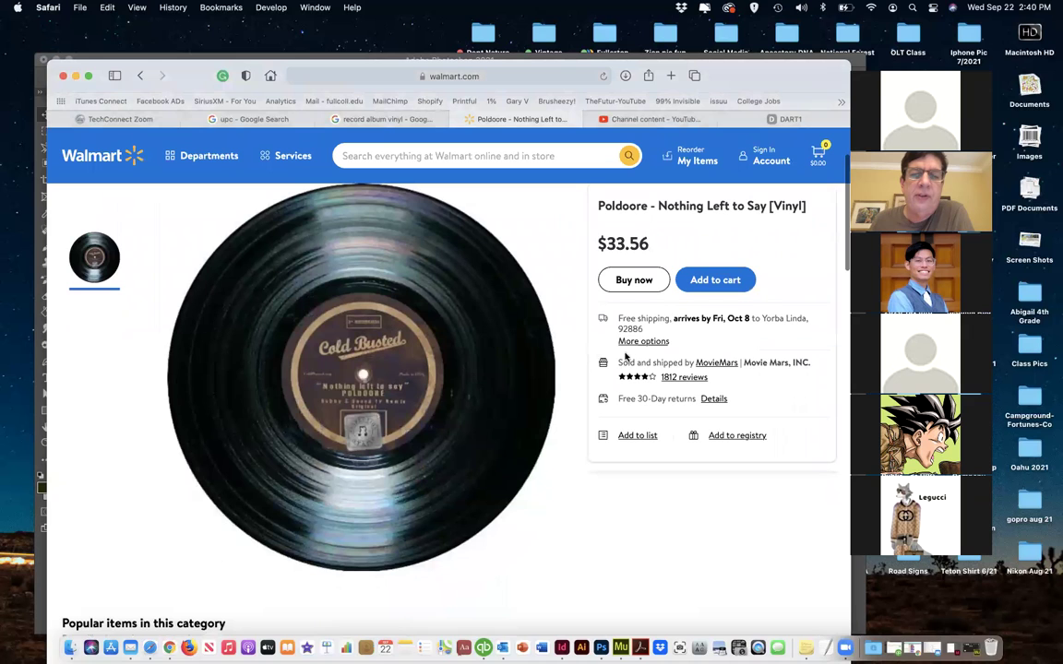
pyautogui.scroll(2, 719, 373)
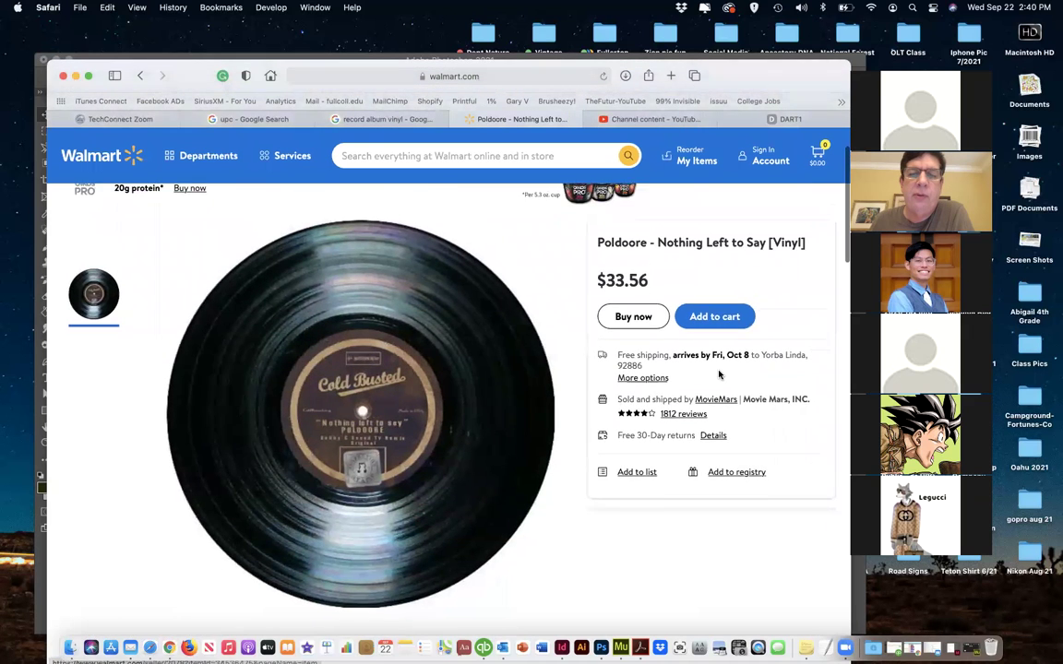
pyautogui.scroll(-1, 718, 374)
pyautogui.scroll(2, 717, 373)
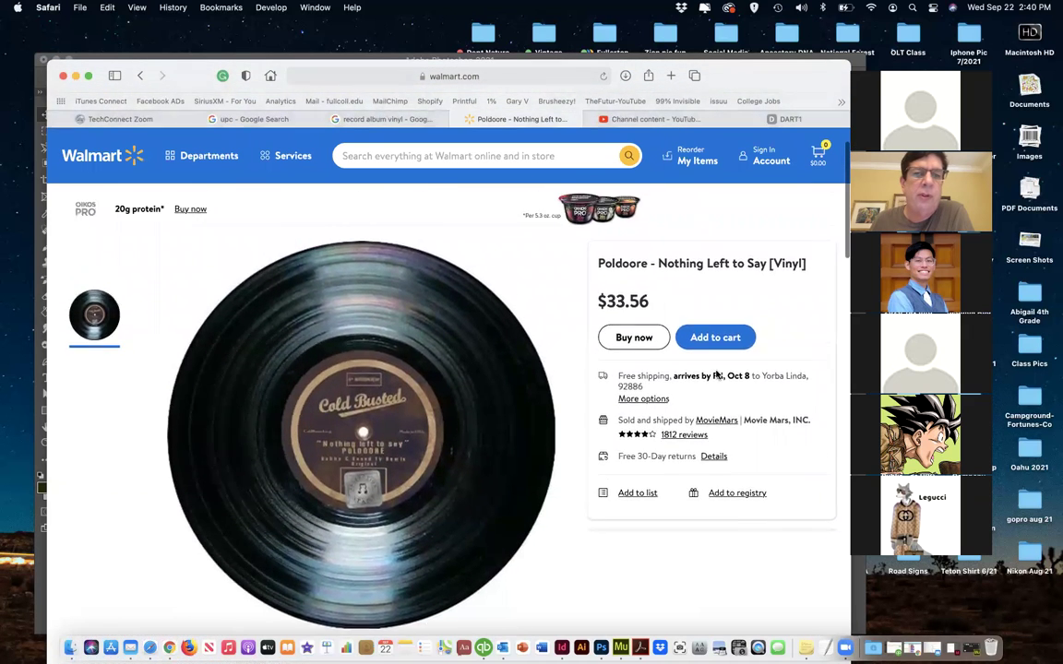
pyautogui.scroll(2, 718, 374)
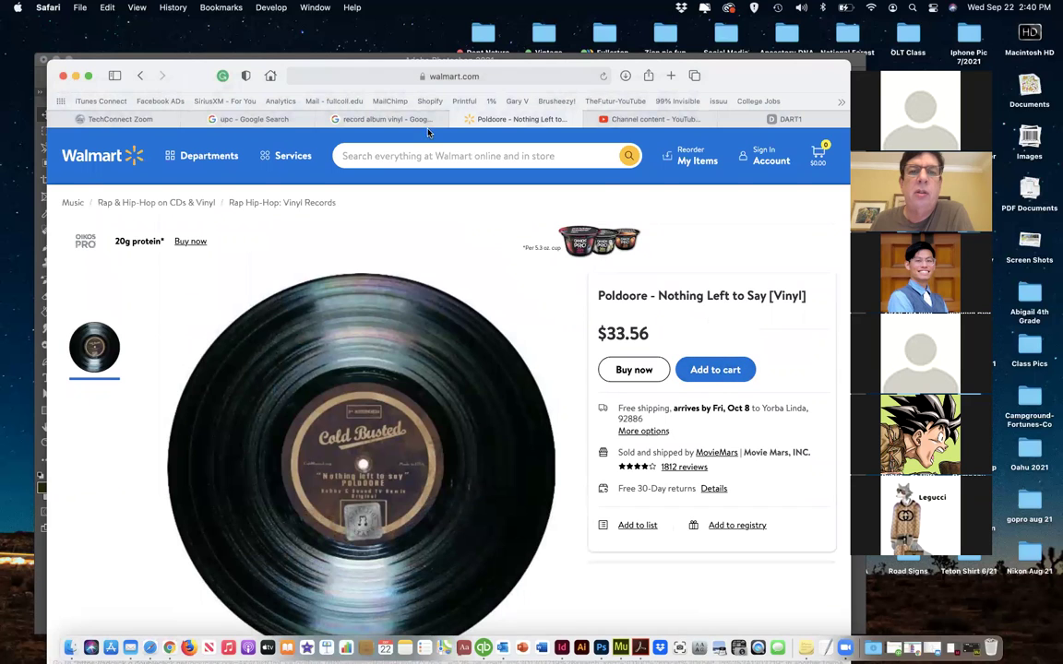
pyautogui.press('super+w')
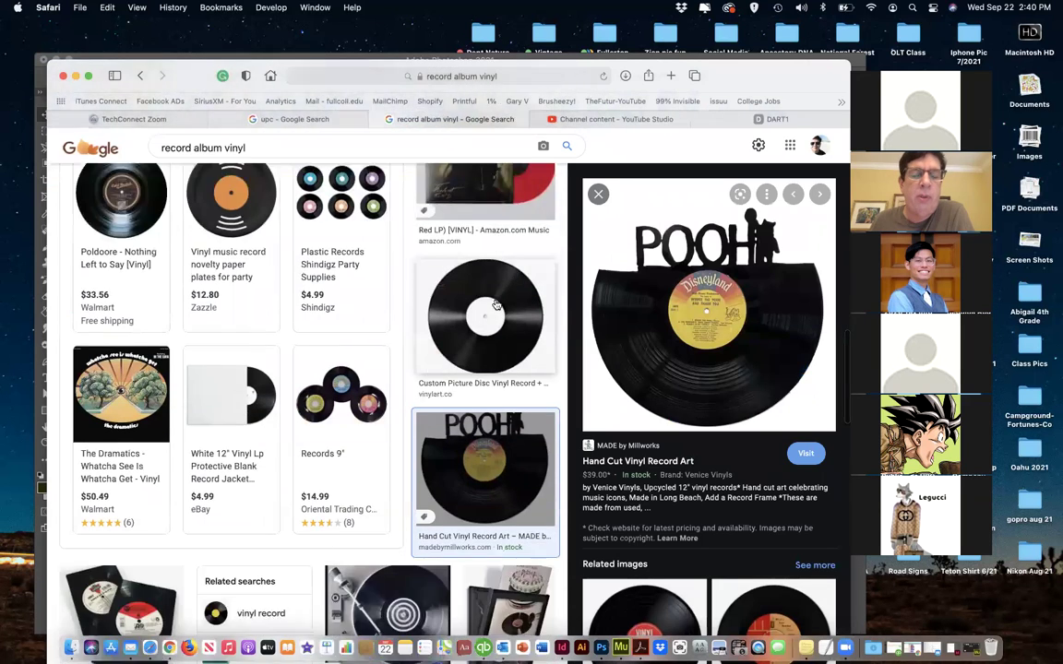
# Preview the 1969 Vintage Lighthouse record among the image results to study its RCA label, and switch back to the Photoshop mockup
pyautogui.scroll(-8, 496, 305)
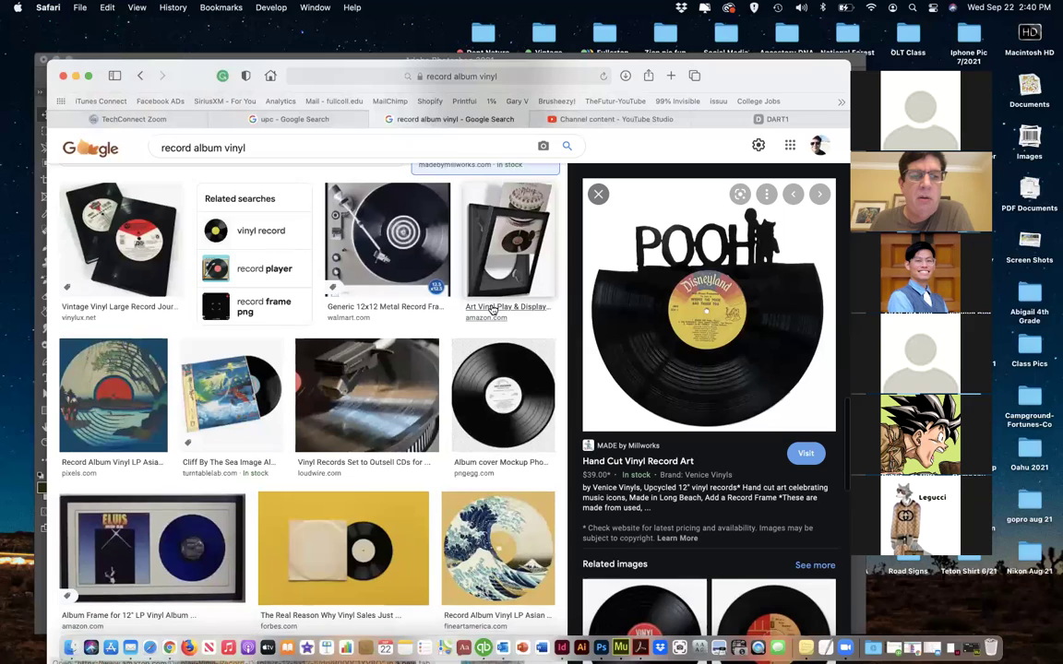
pyautogui.scroll(-4, 493, 311)
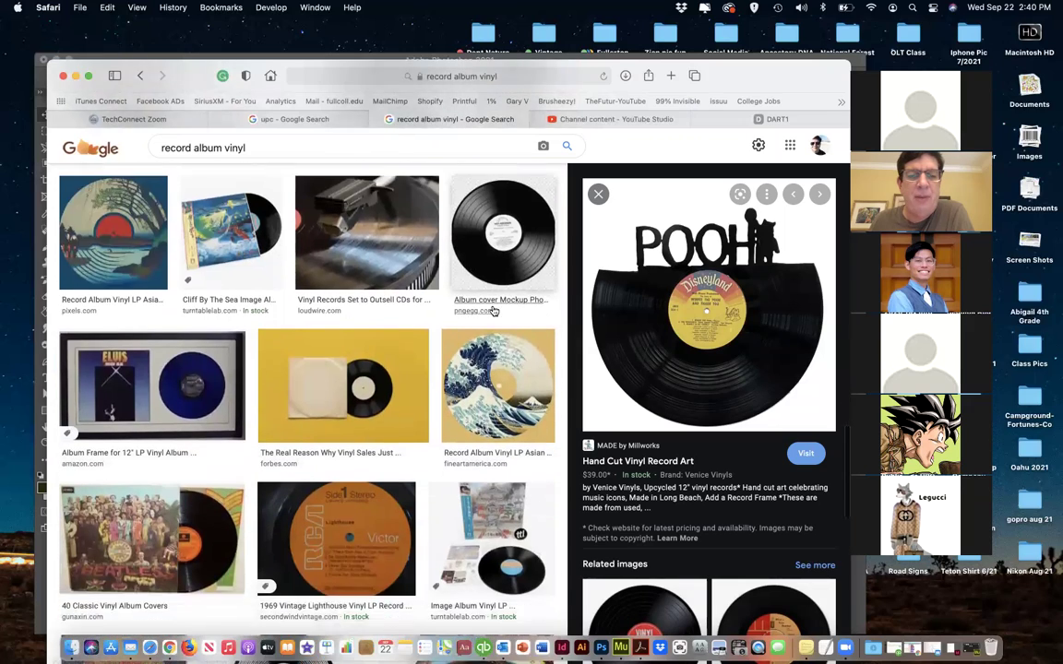
pyautogui.scroll(-3, 378, 415)
pyautogui.click(377, 417)
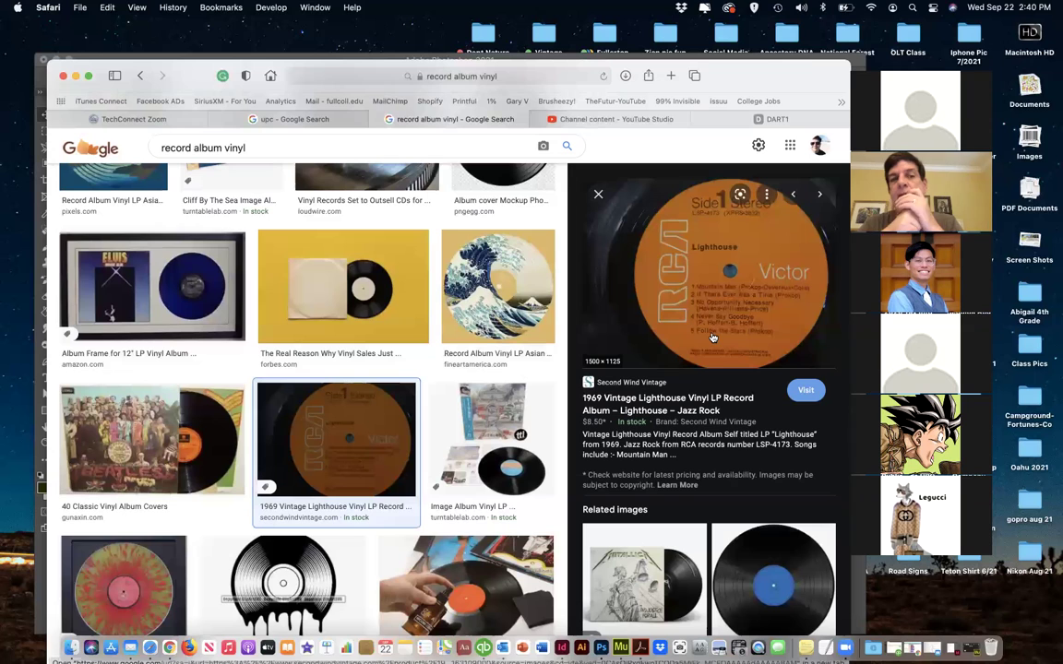
pyautogui.click(40, 562)
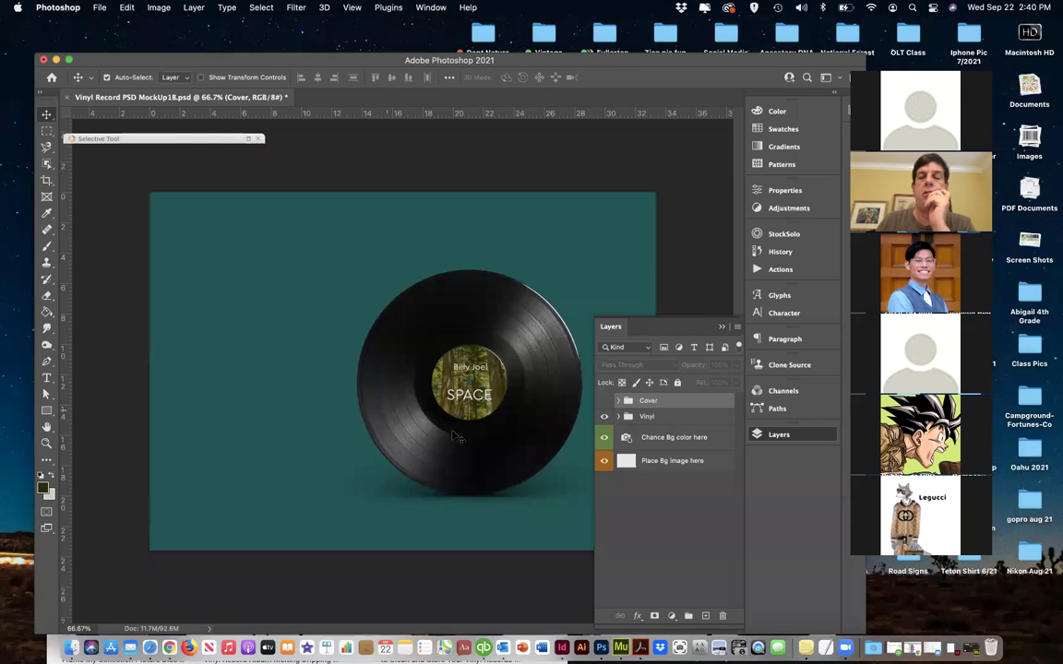